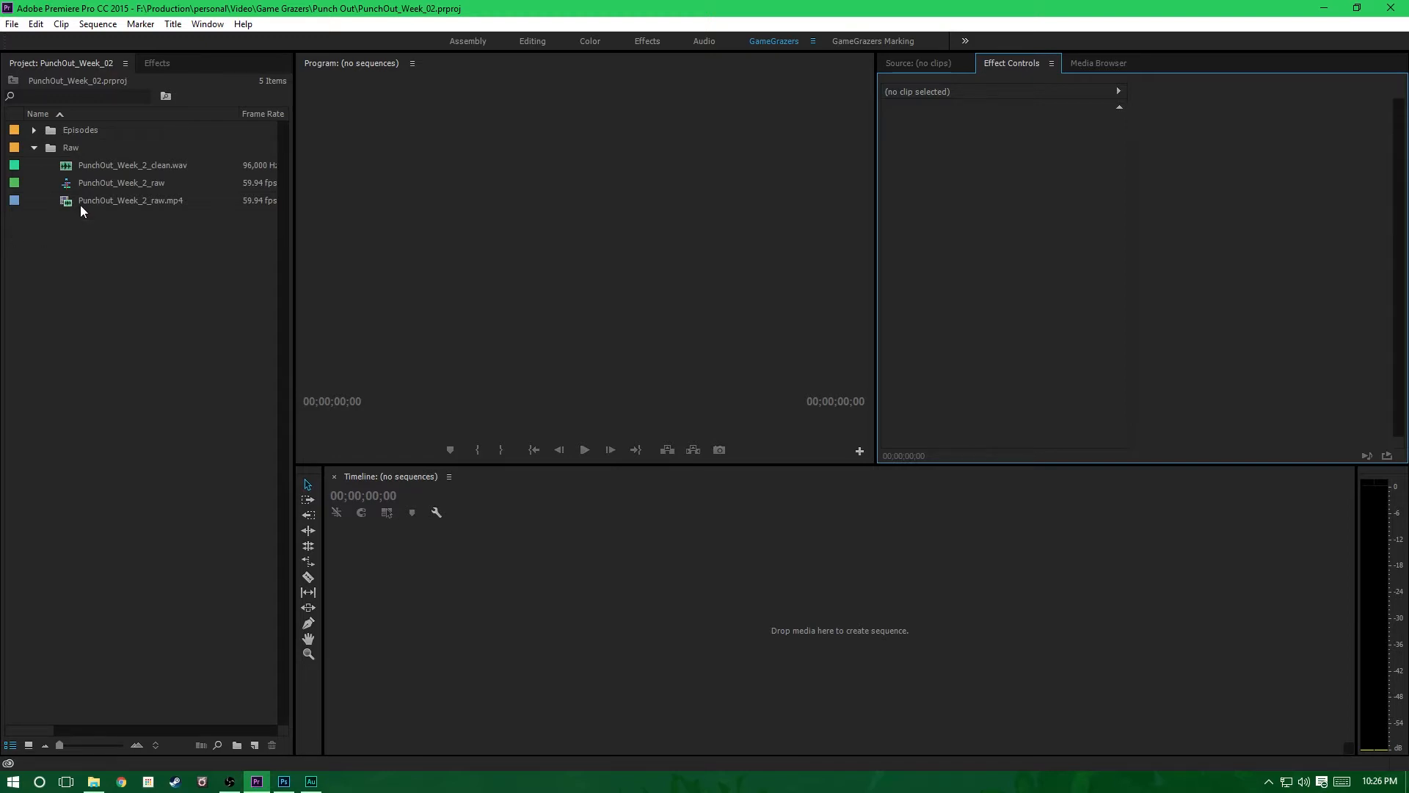
Step: Expand the Episodes bin to view its episode sequences, and collapse it again
click(34, 130)
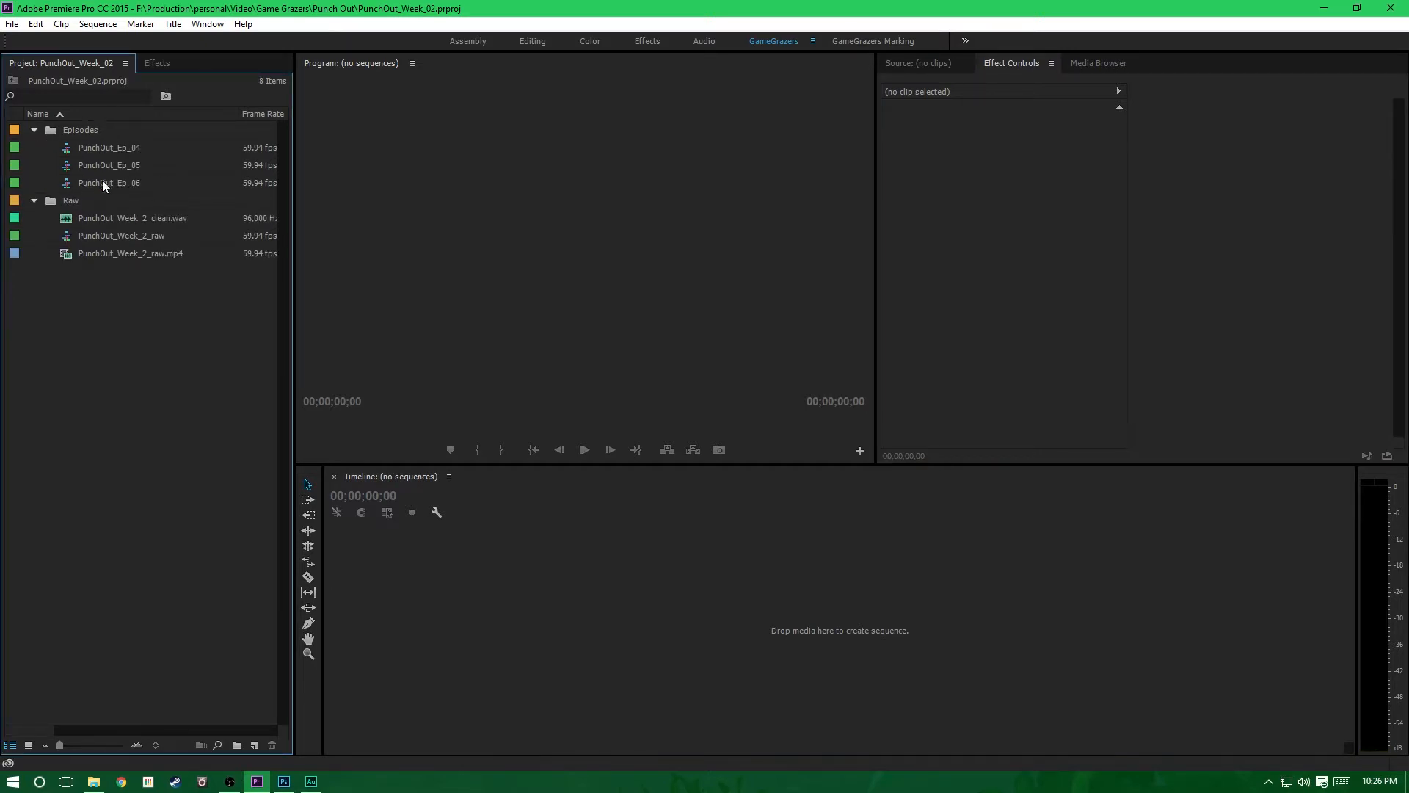
click(81, 145)
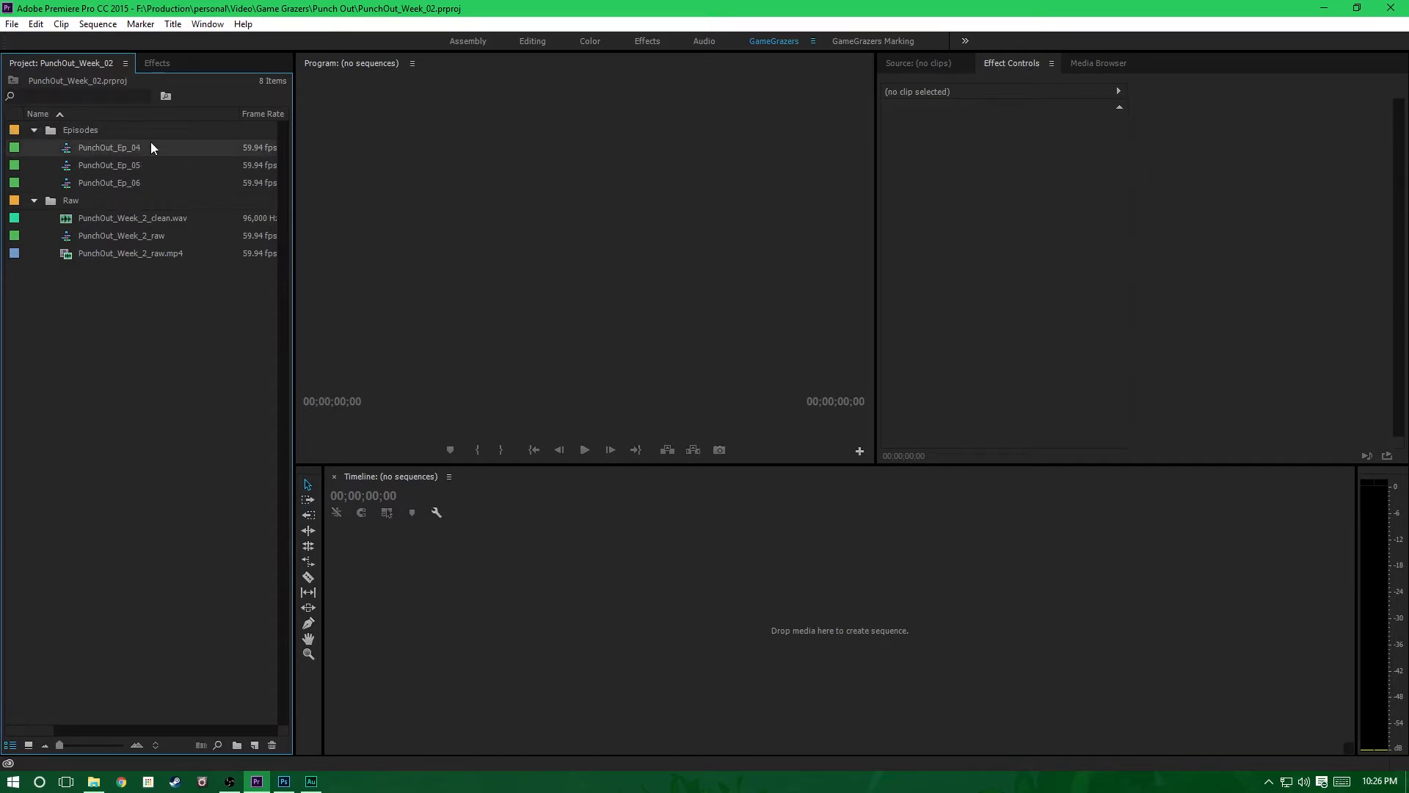
click(34, 130)
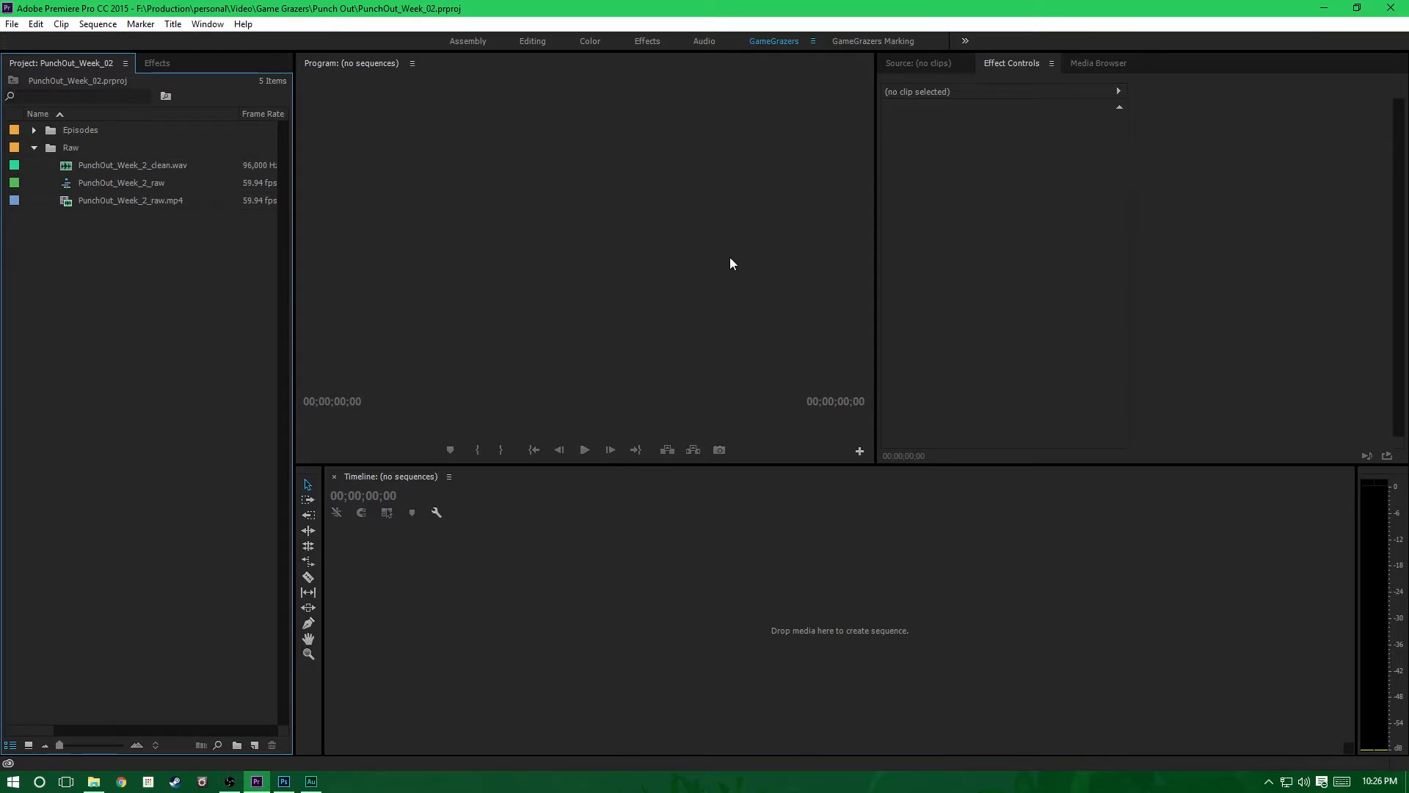
click(701, 268)
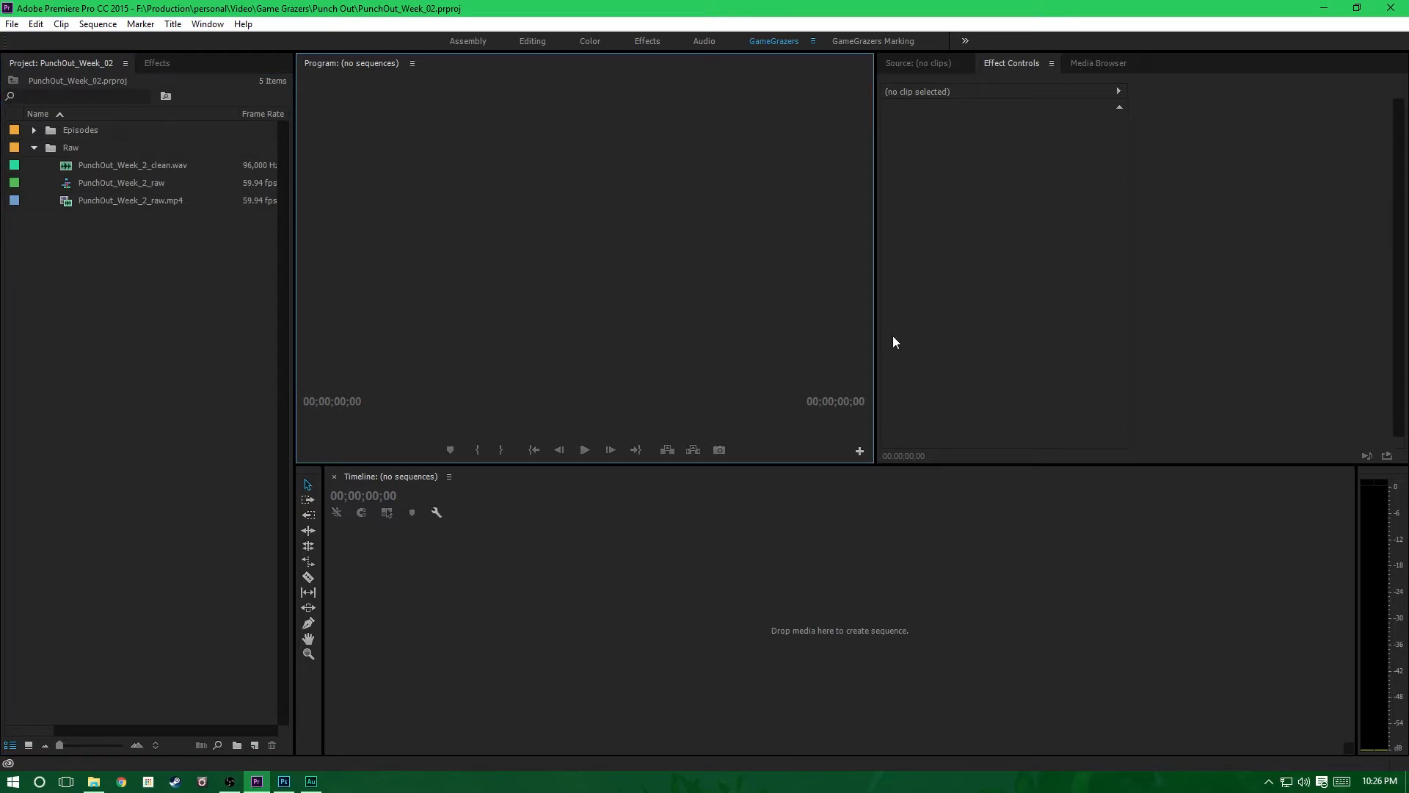
click(942, 341)
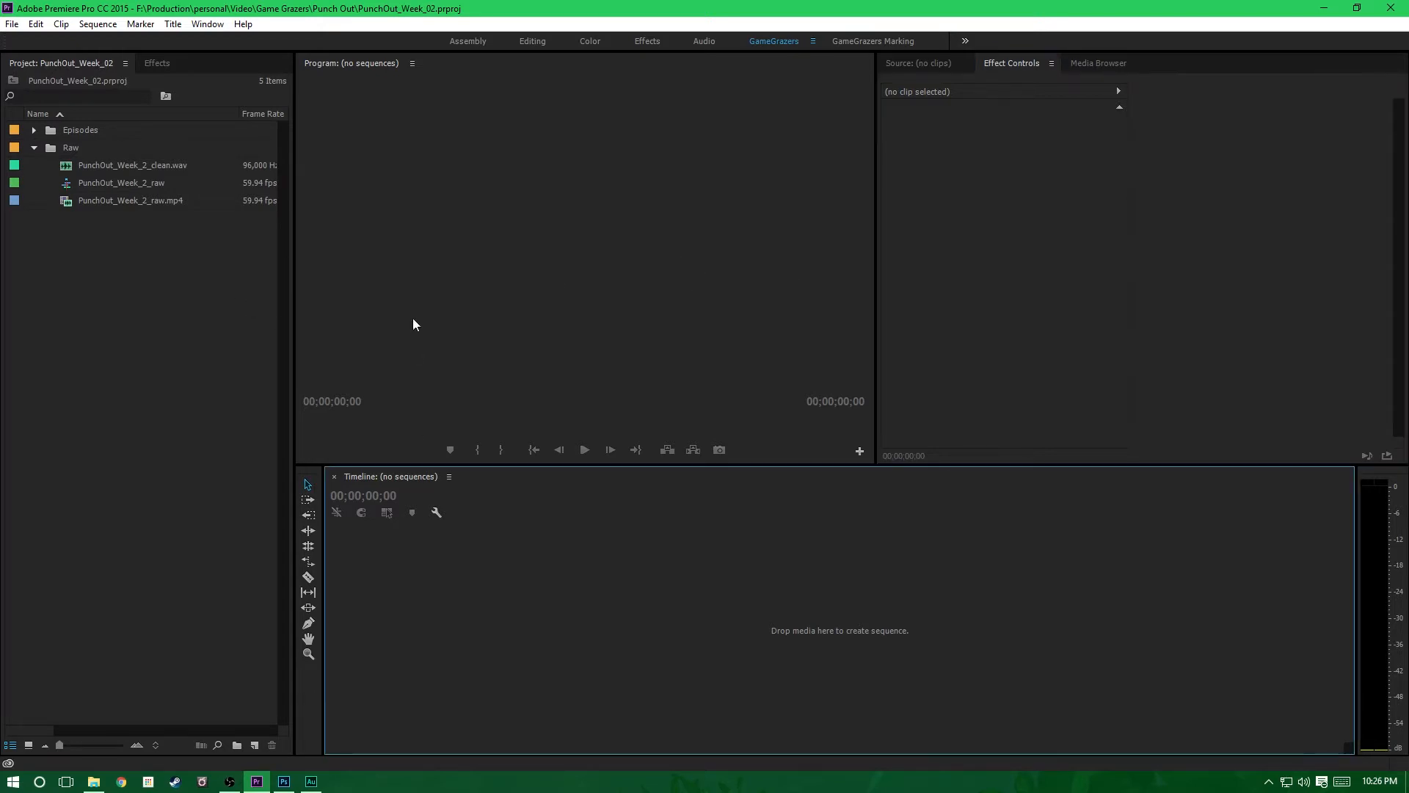
click(101, 359)
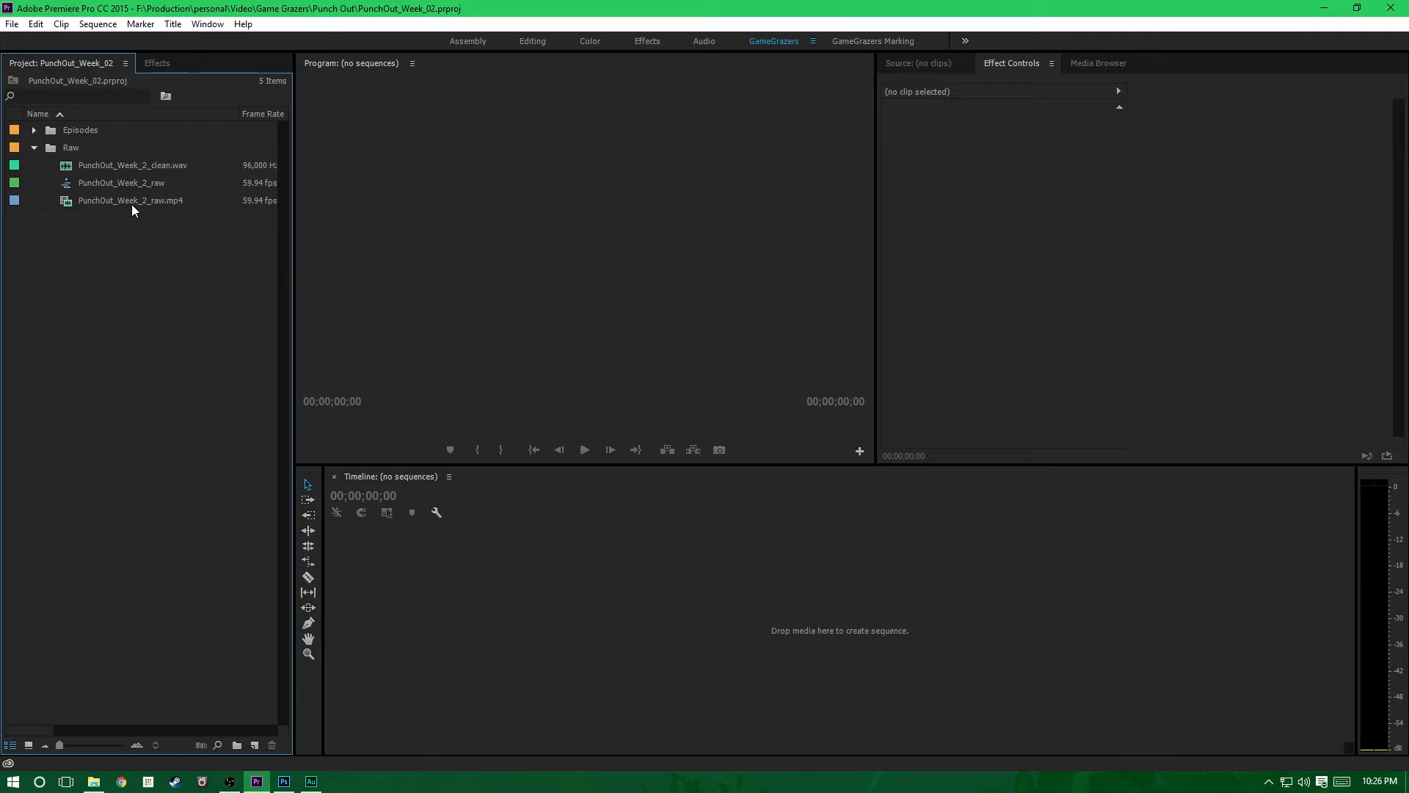
Step: Create a sequence from PunchOut_Week_2_raw.mp4, preview parts of it, and return the playhead to the start
click(177, 198)
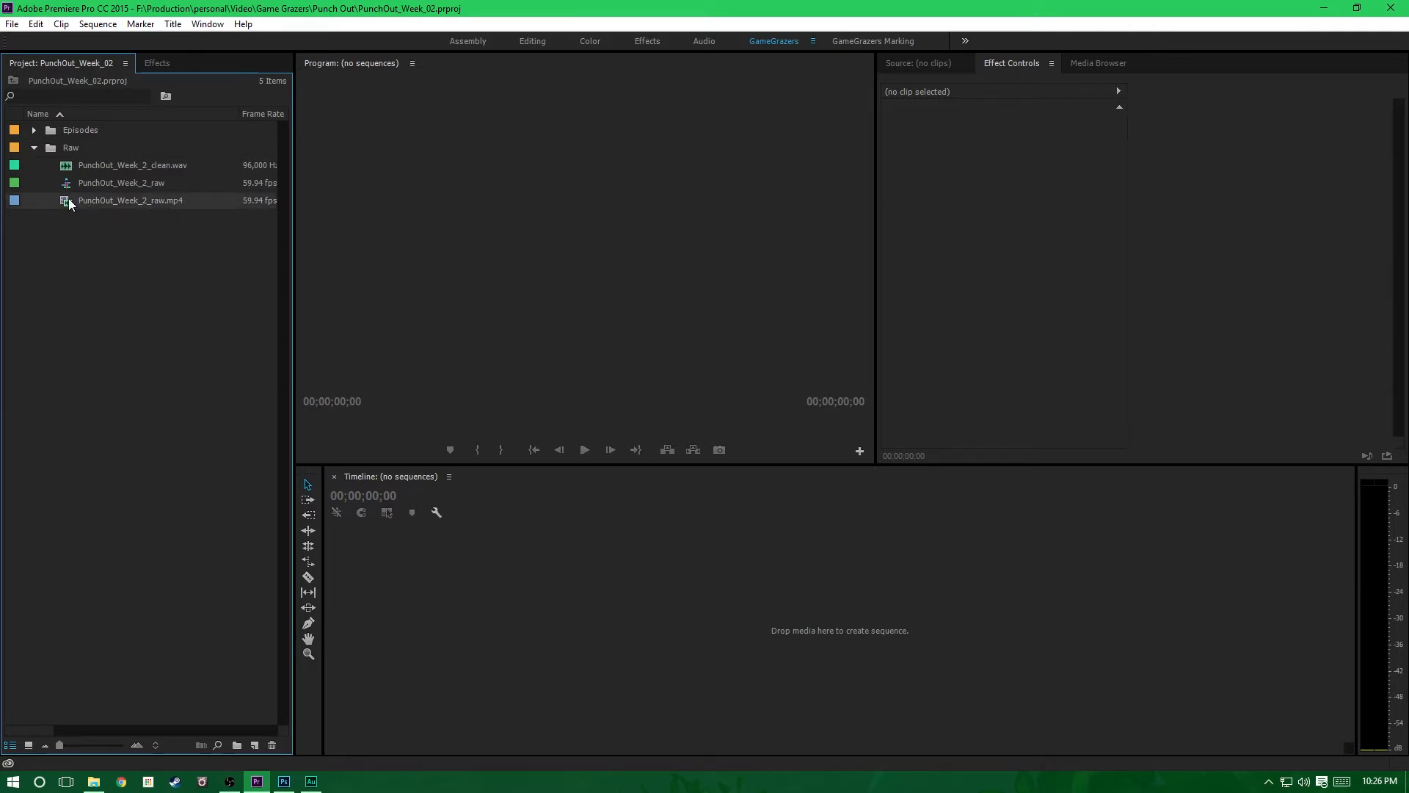
drag(68, 198, 525, 614)
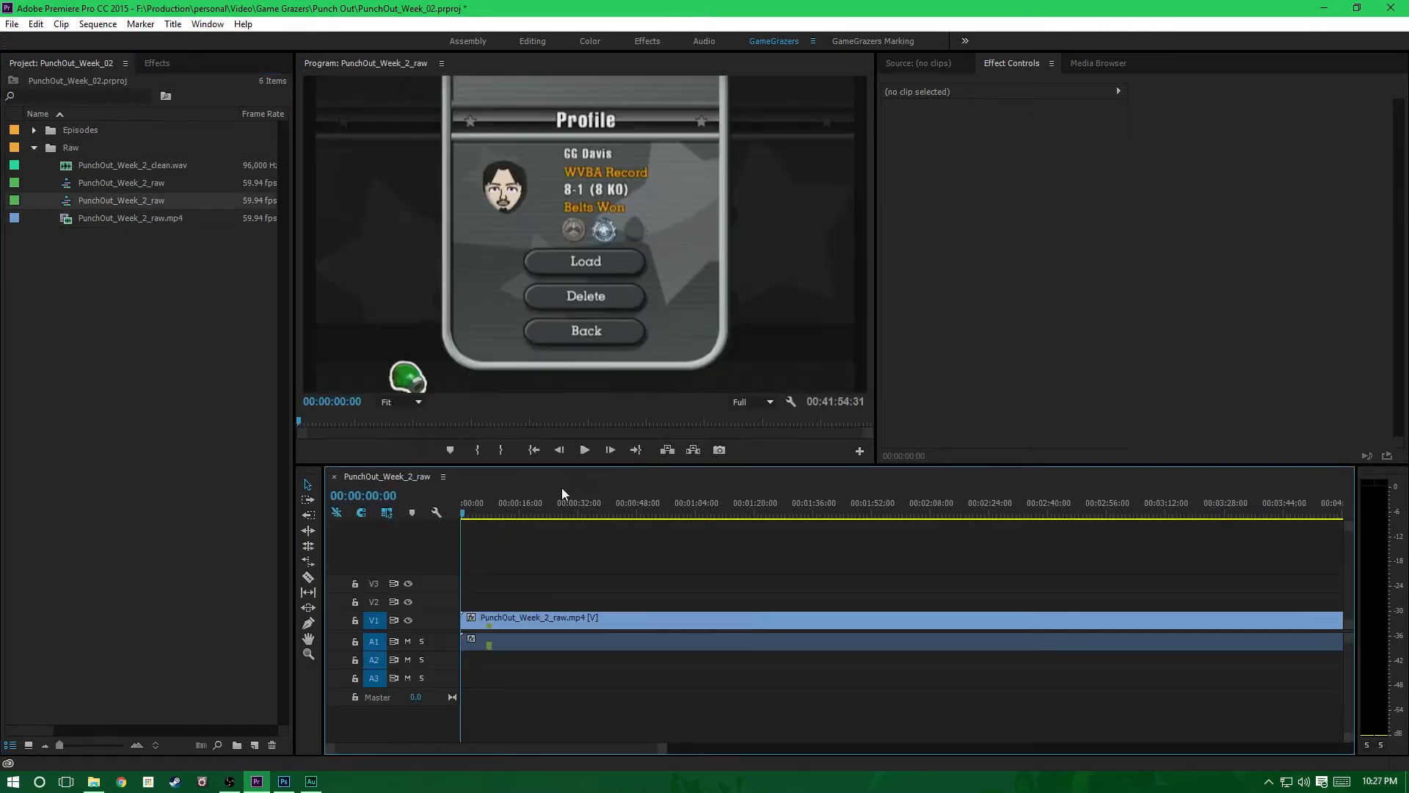
click(584, 450)
drag(719, 508, 1027, 509)
click(463, 503)
Step: Load PunchOut_Week_2_clean.wav in the Source monitor and listen to a passage at about 00;01;55
click(77, 166)
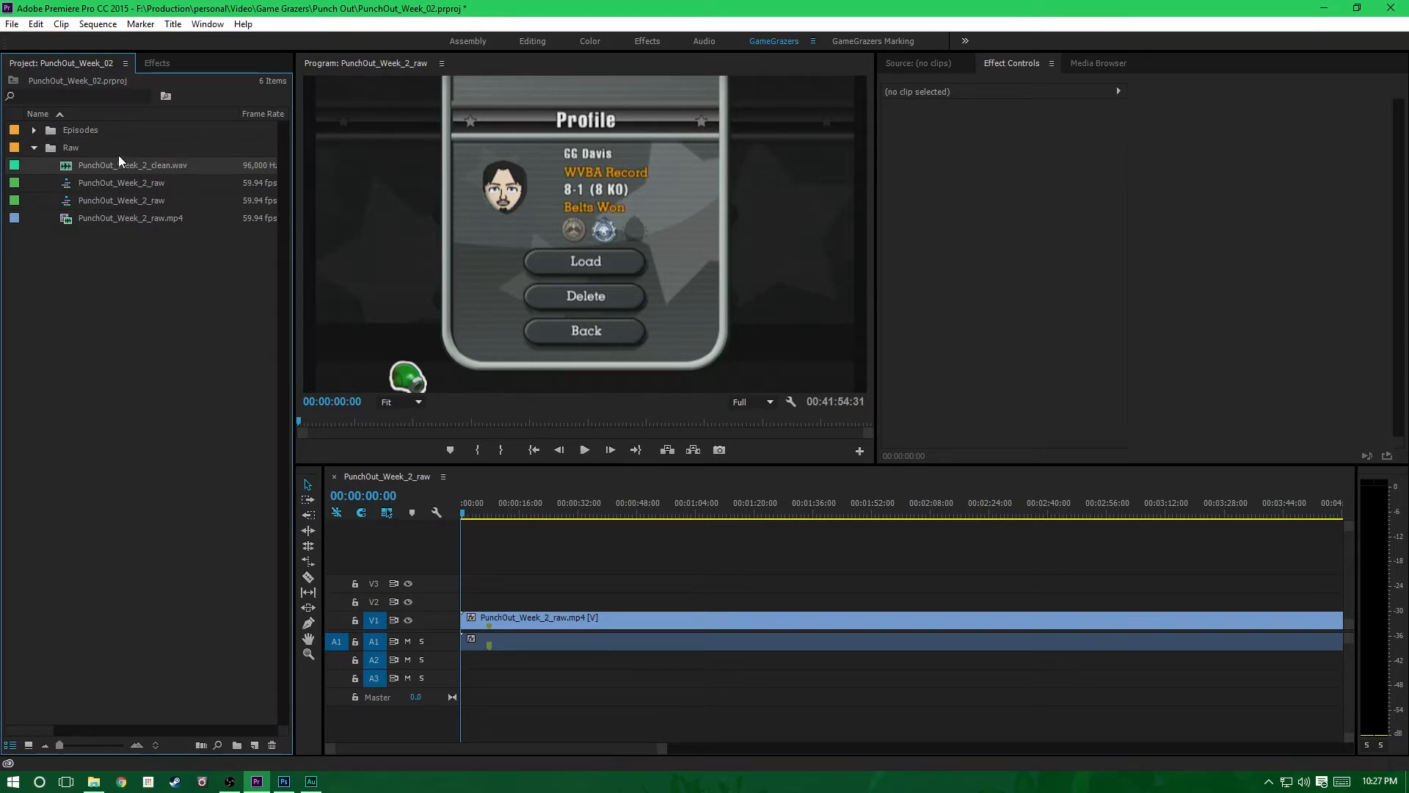
double_click(69, 166)
click(915, 253)
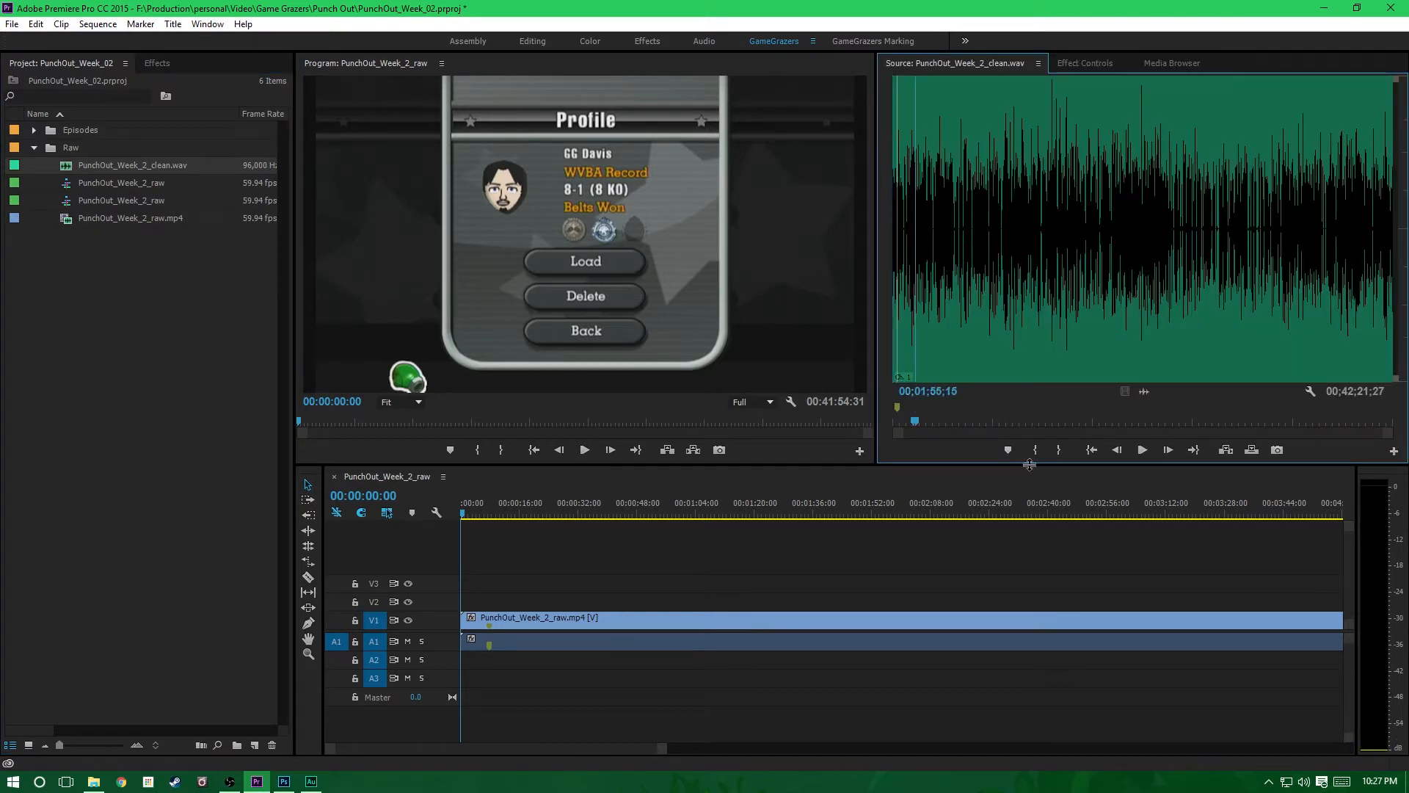
click(1142, 450)
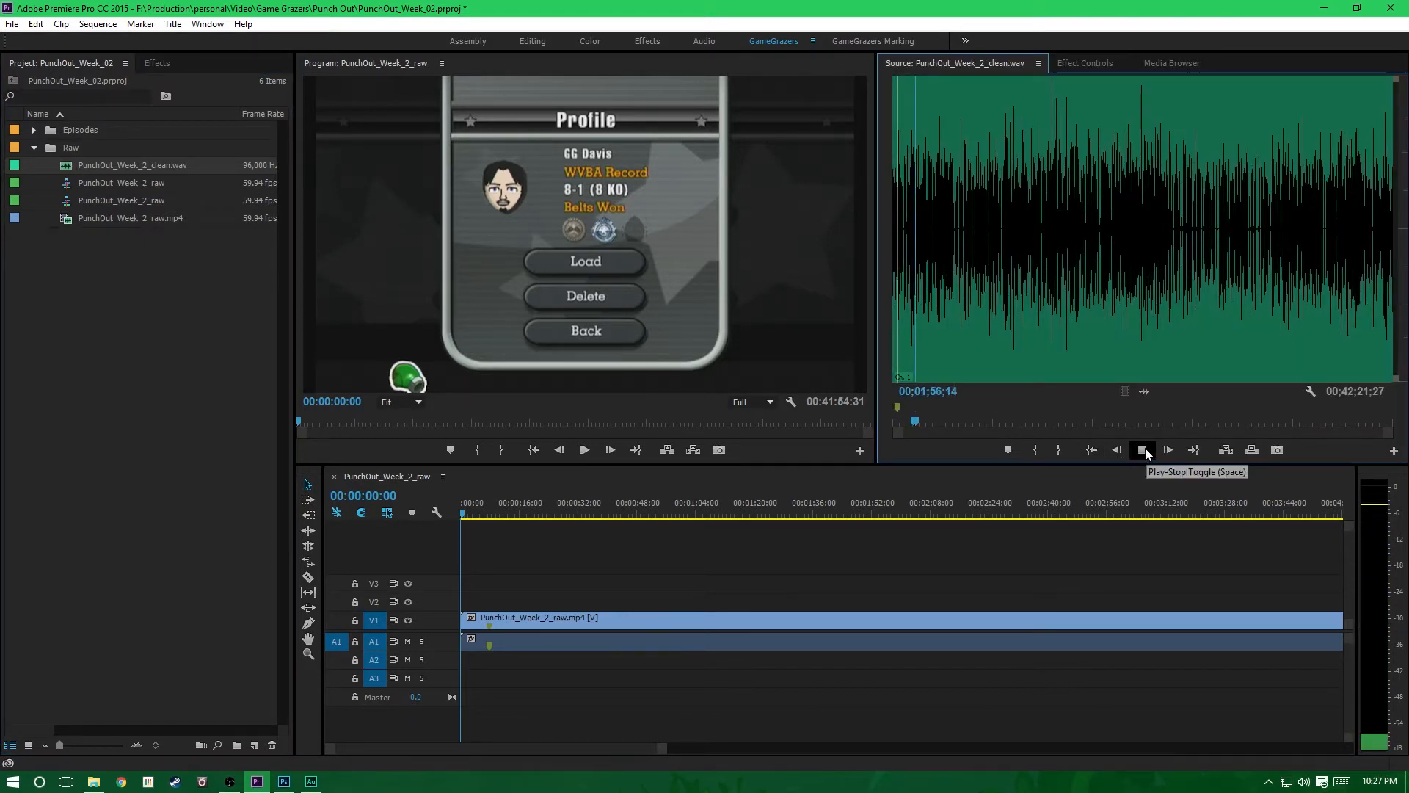
click(1143, 449)
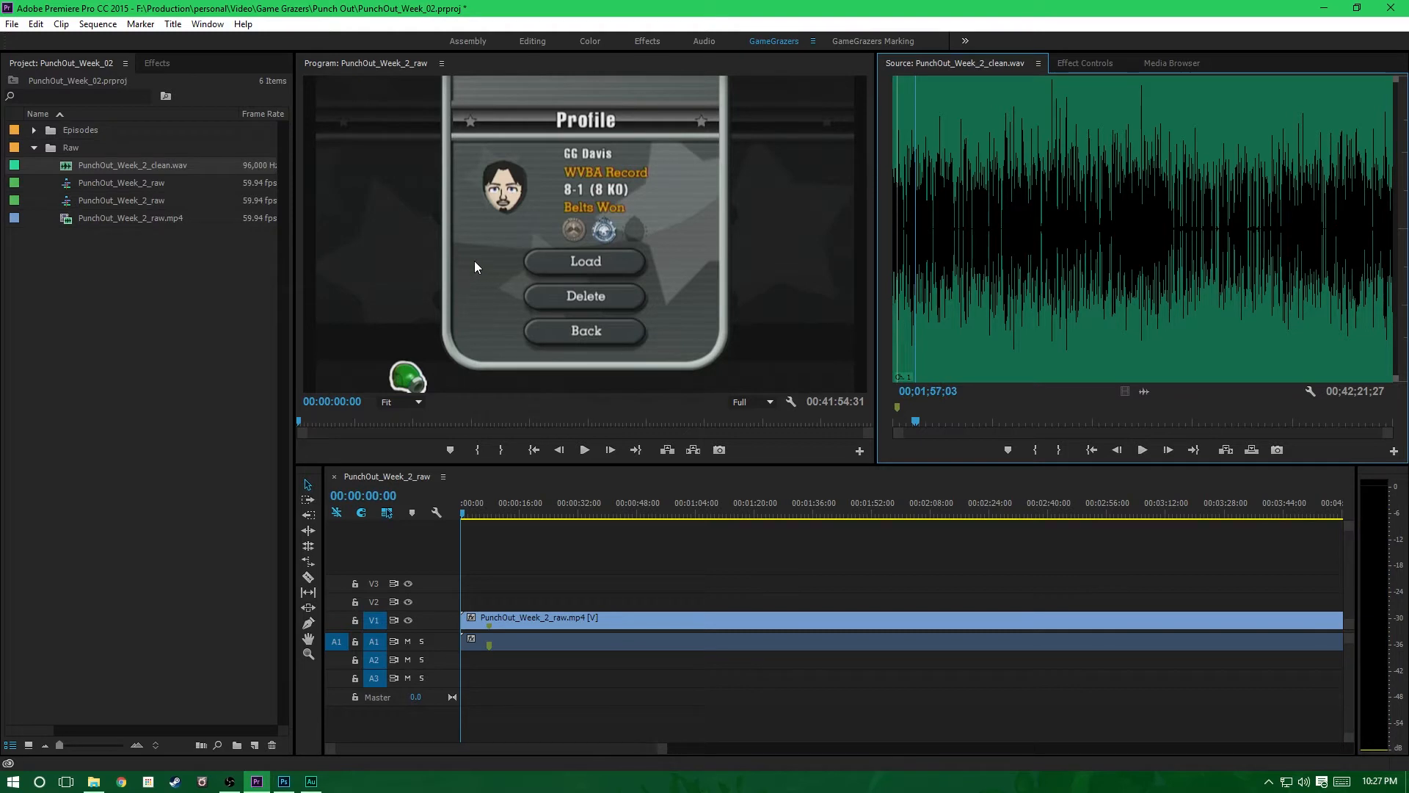
Step: Place PunchOut_Week_2_clean.wav on audio track A2 at the sequence start and expand only that track to show its waveform
drag(72, 173, 480, 652)
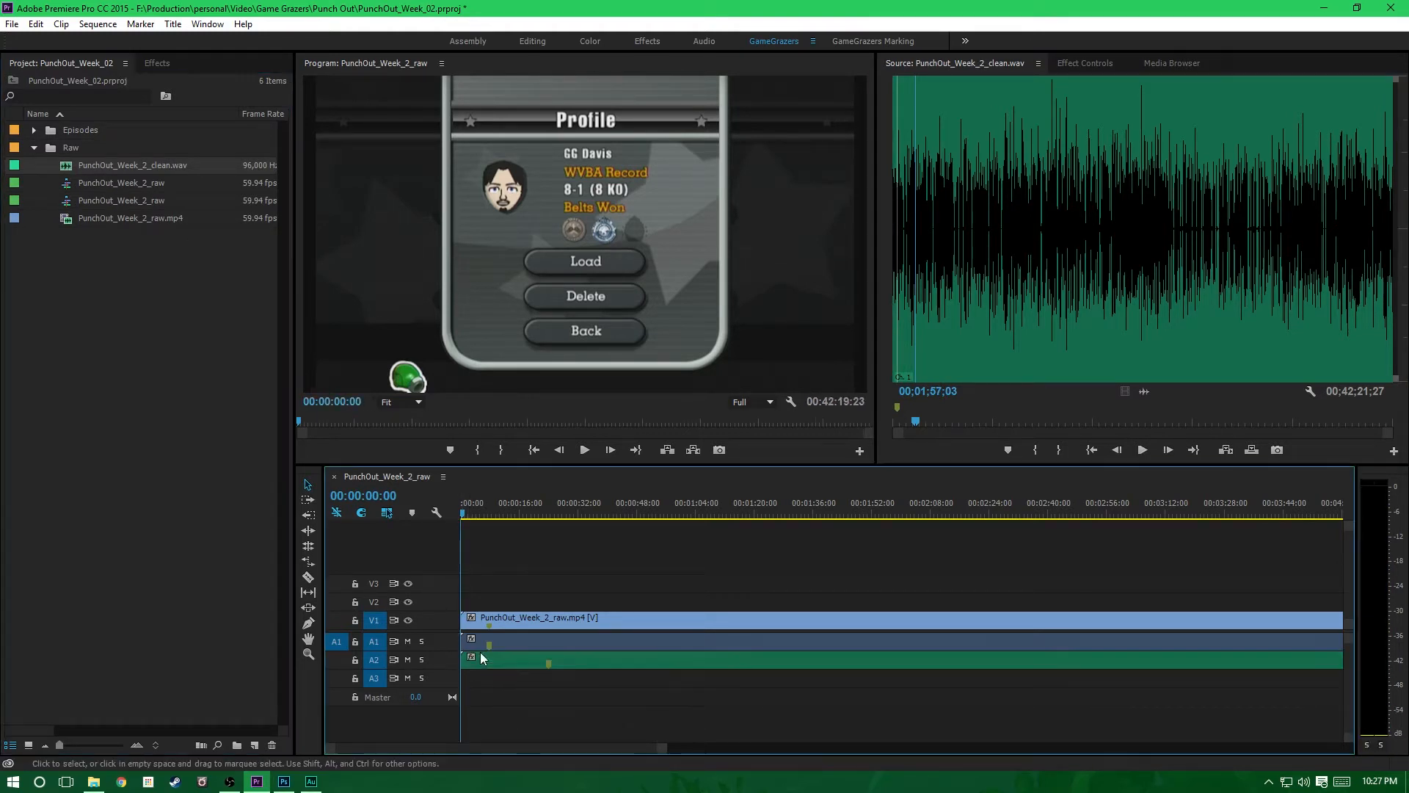
double_click(443, 662)
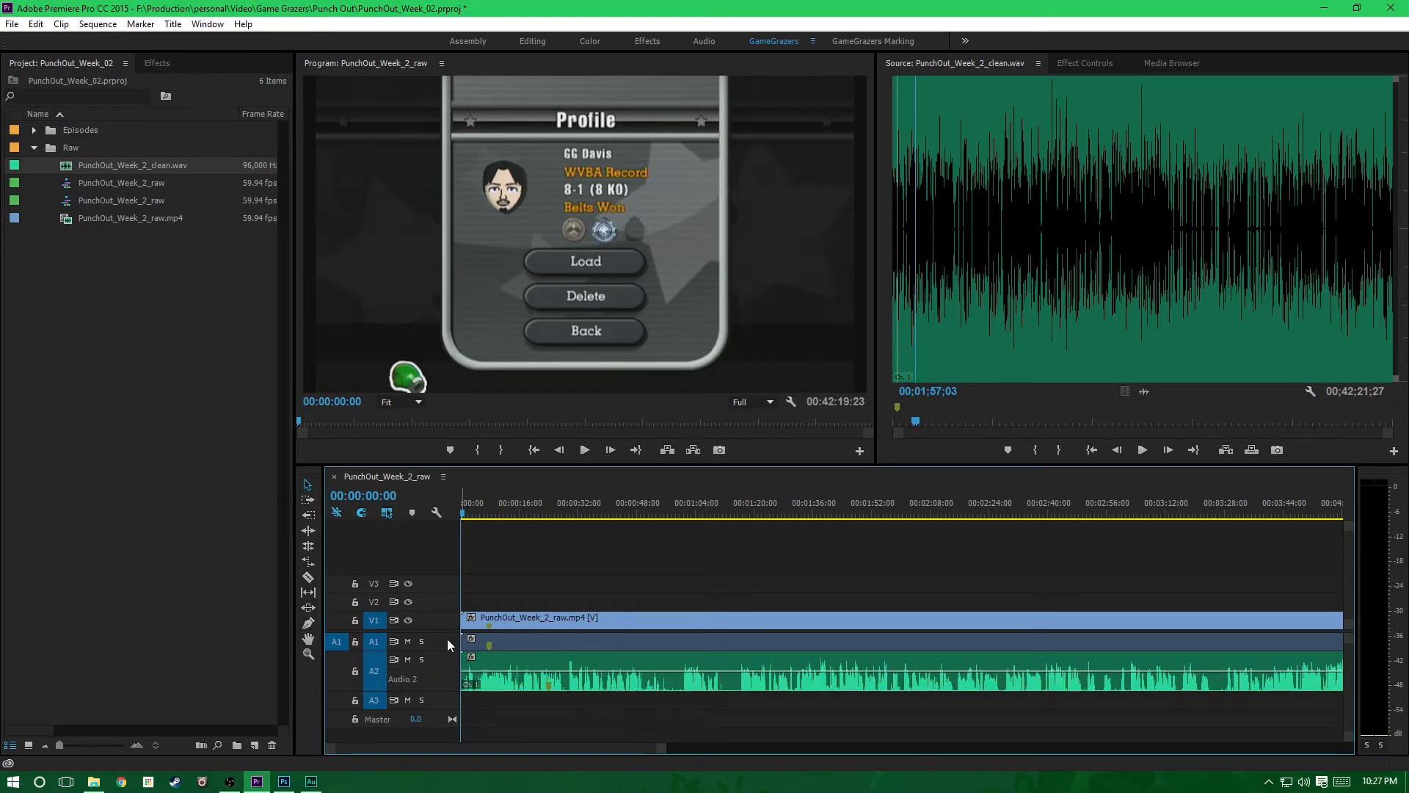
double_click(447, 638)
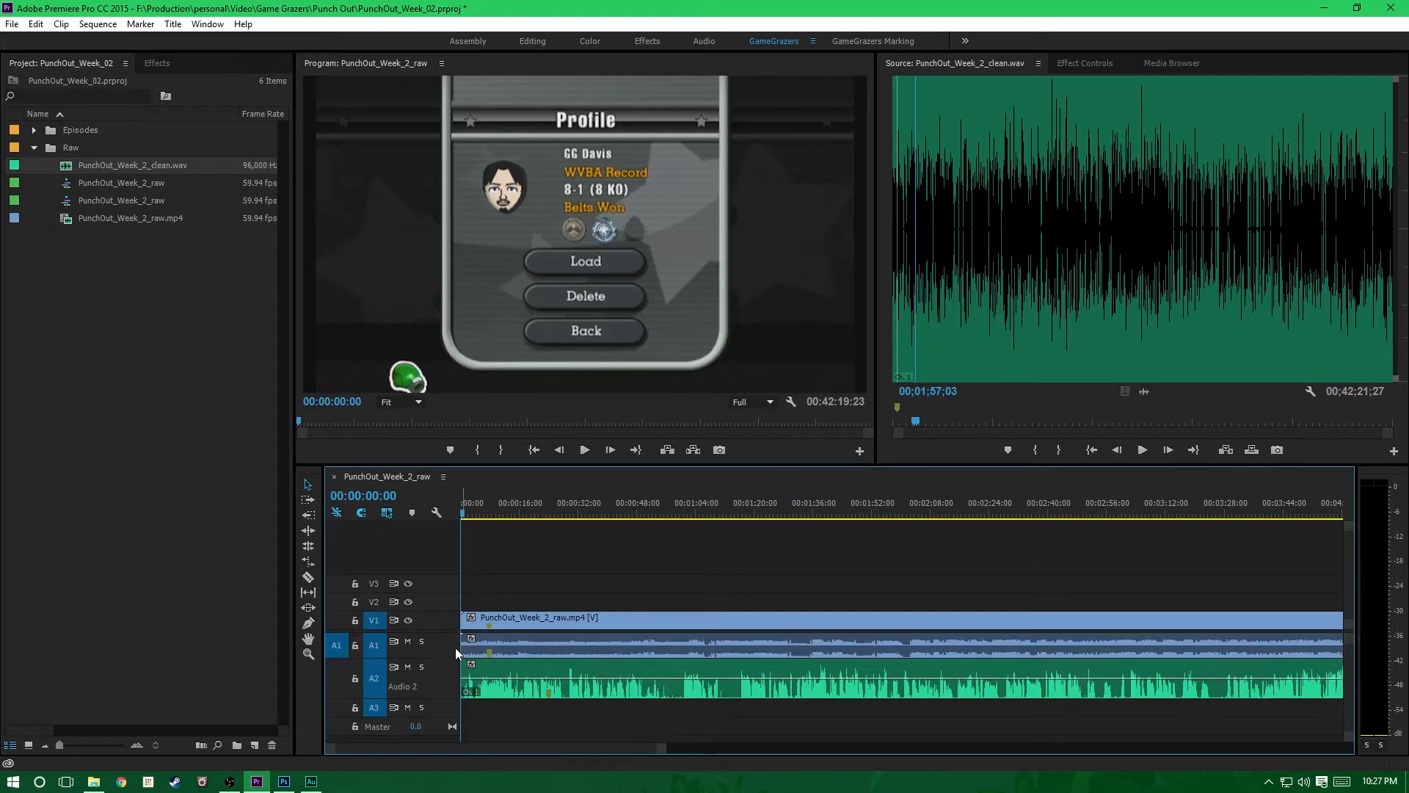
double_click(455, 647)
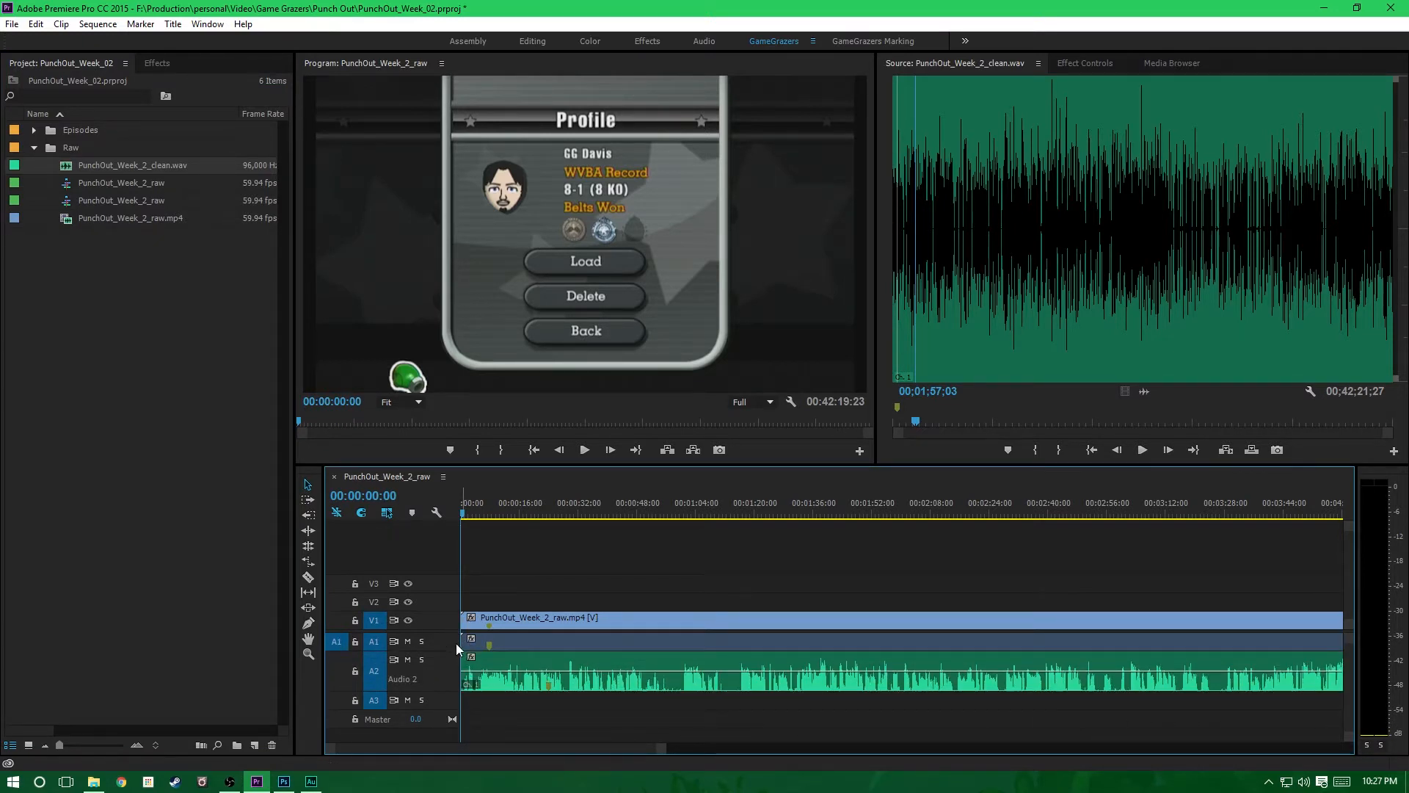
Step: Set the volume level of the PunchOut_Week_2_raw.mp4 clip's audio to -20 dB
click(594, 504)
click(535, 640)
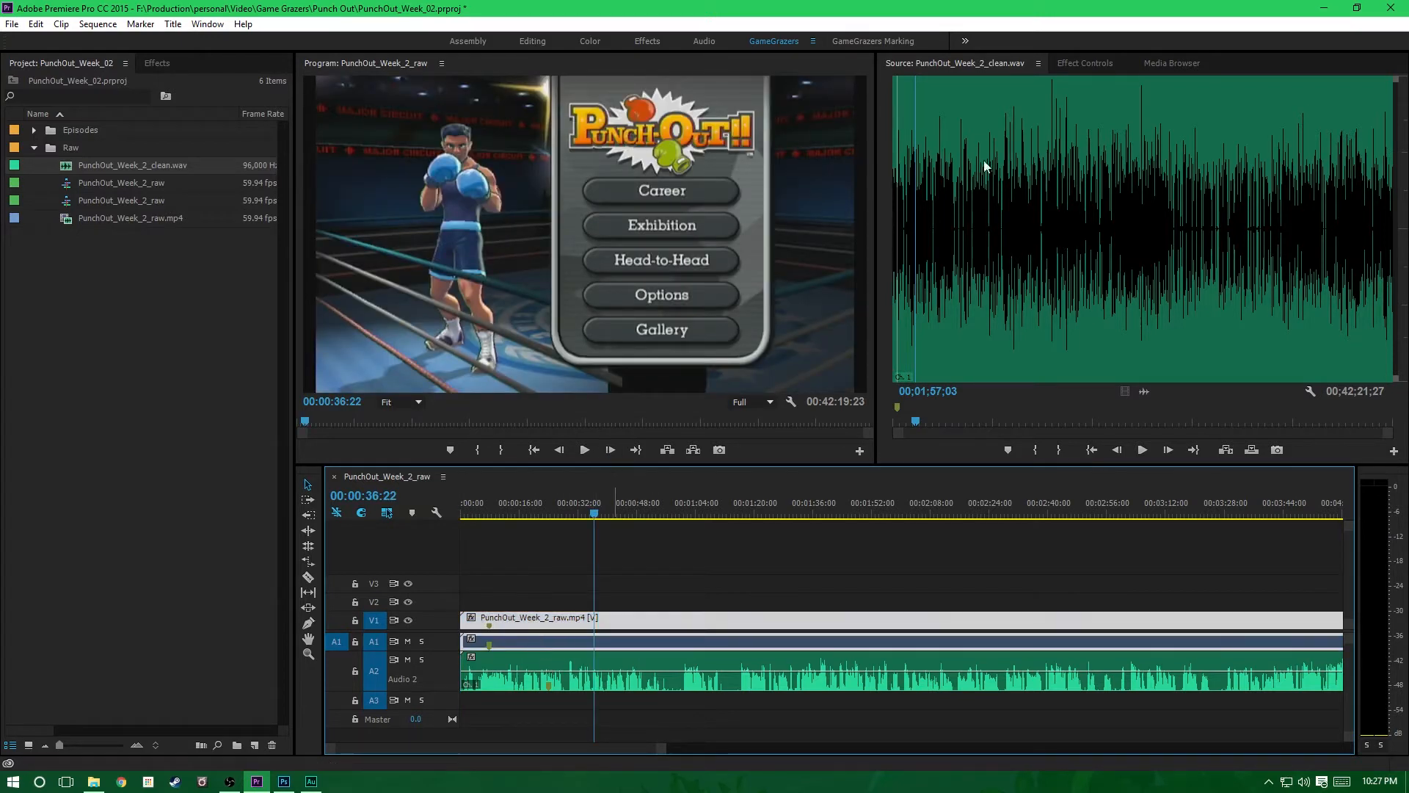
click(1082, 64)
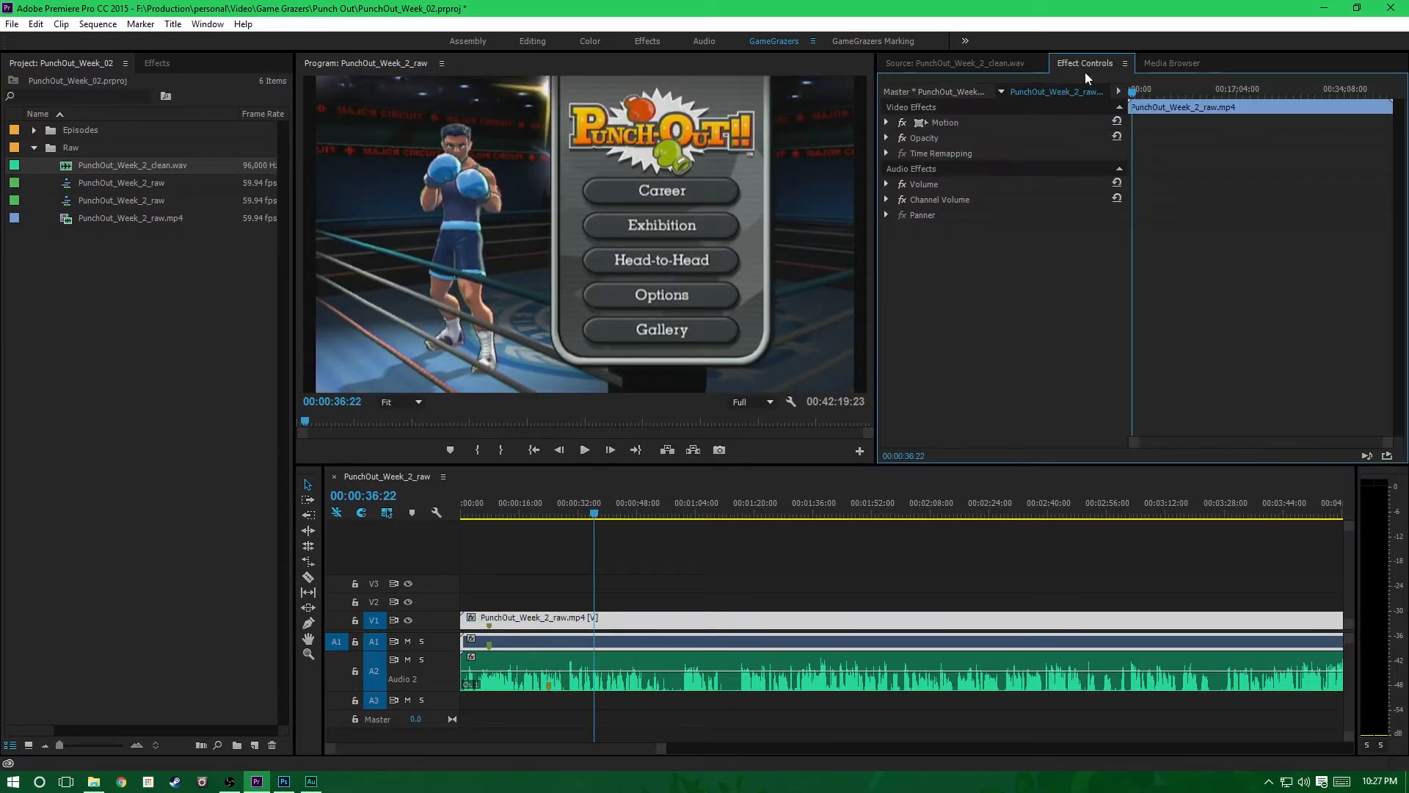
click(888, 185)
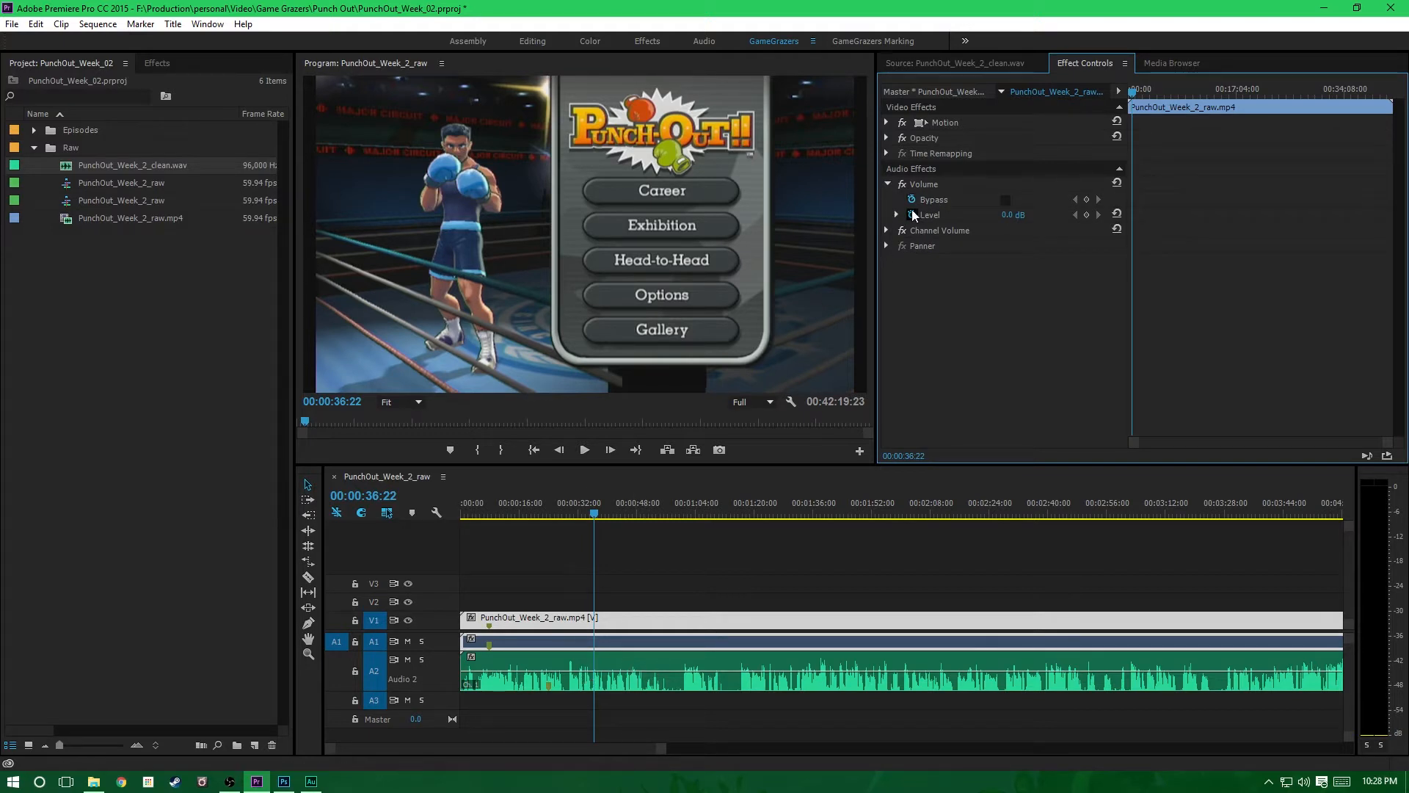
click(1014, 214)
text(-20)
key(Return)
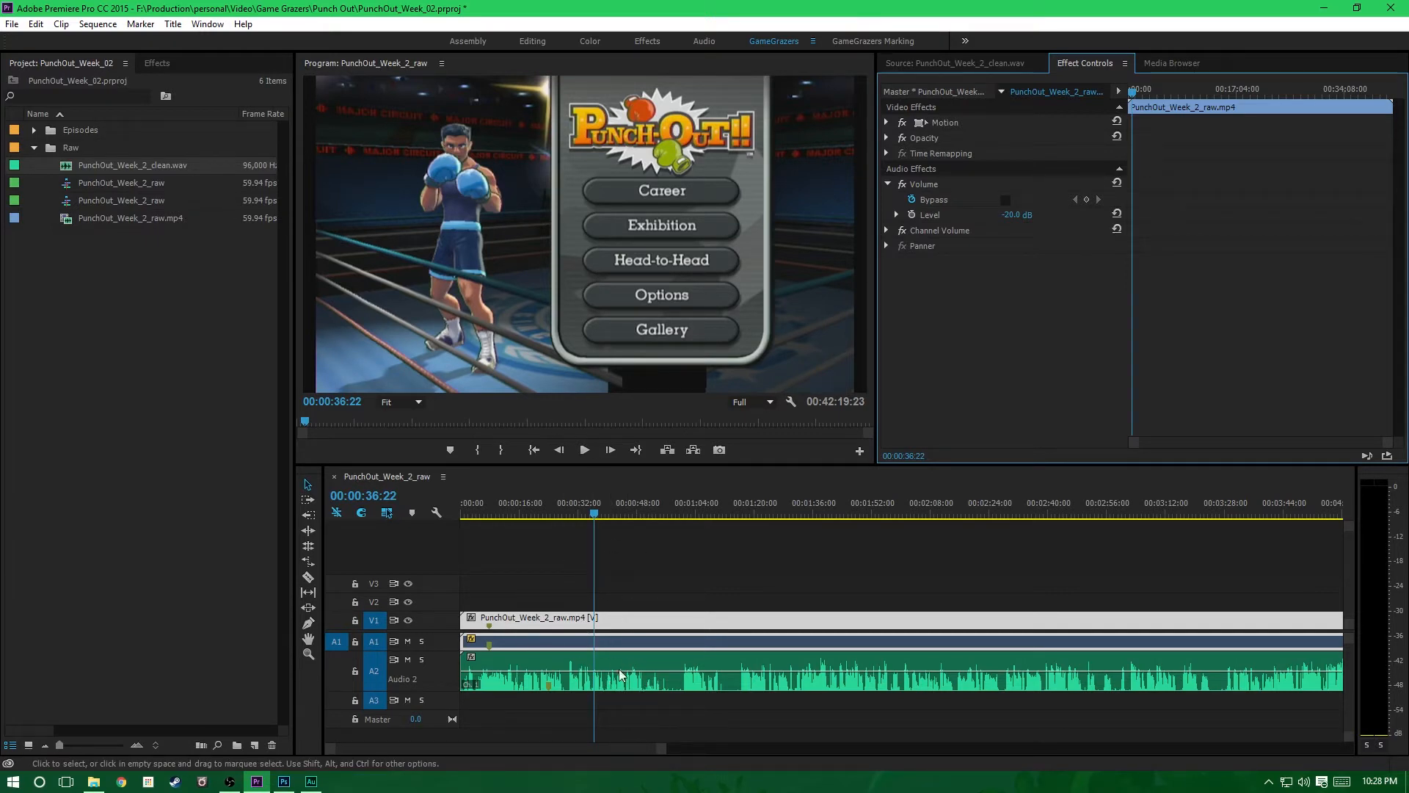
Step: Play the sequence from about 36 seconds and again from about two minutes to check the mix of both audio tracks
click(585, 450)
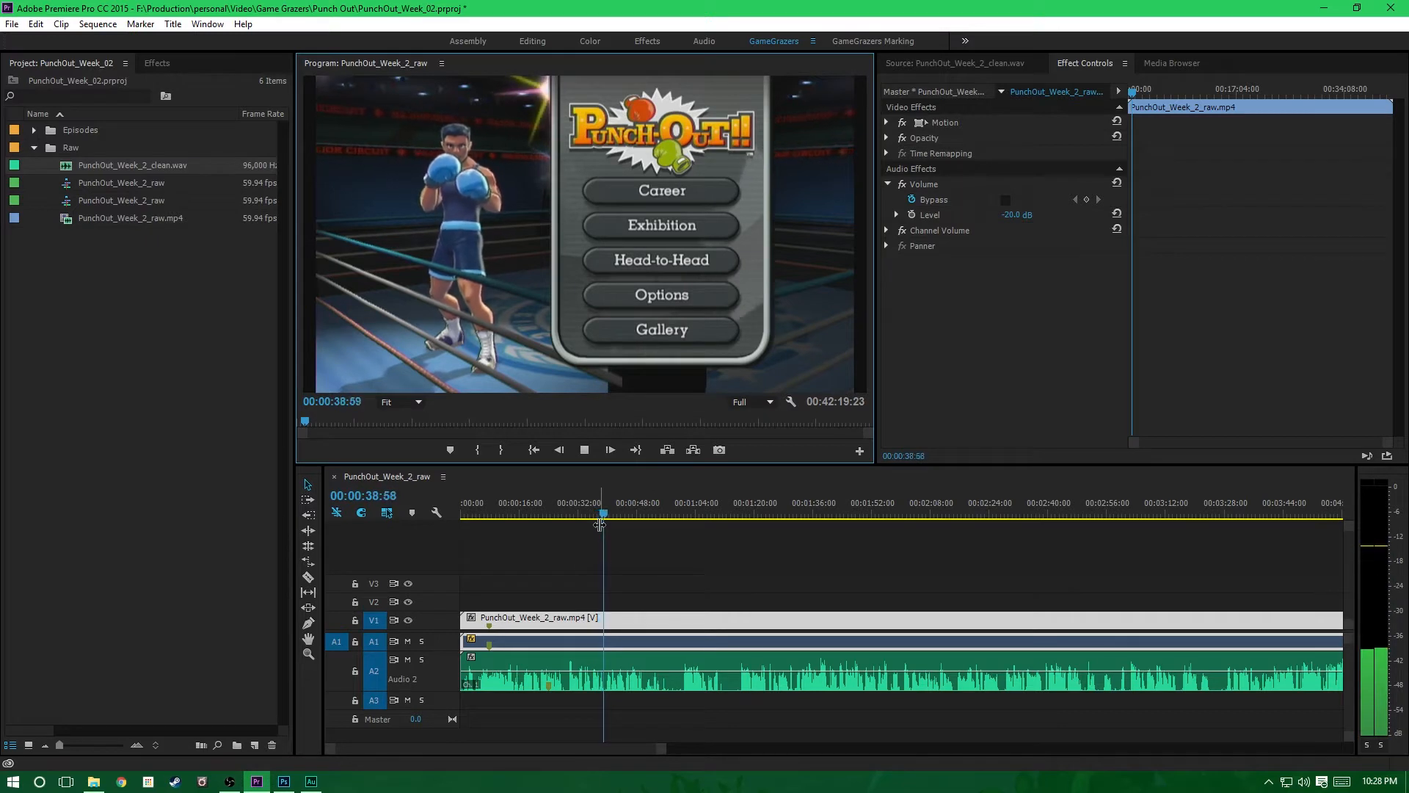
click(593, 453)
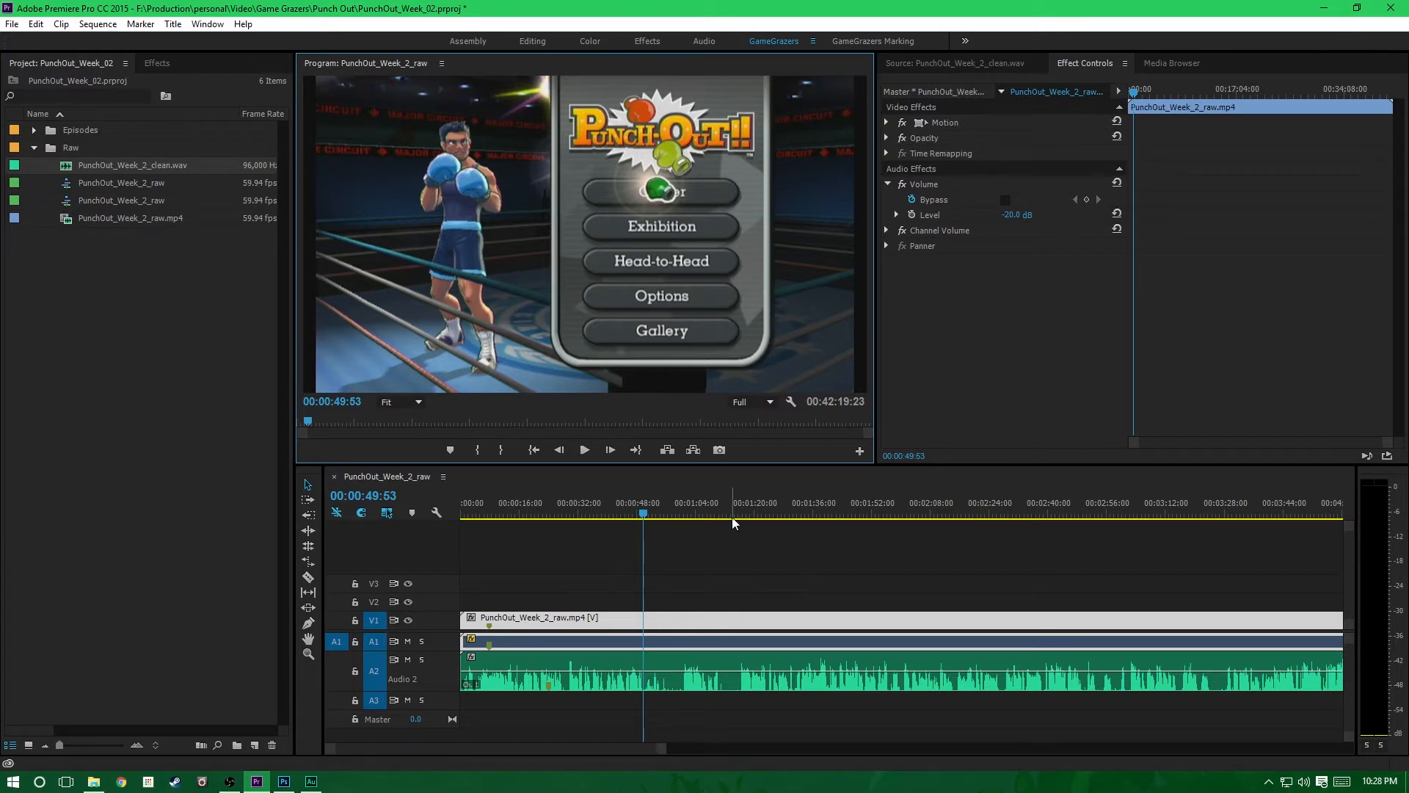
scroll(636, 750, down, 3)
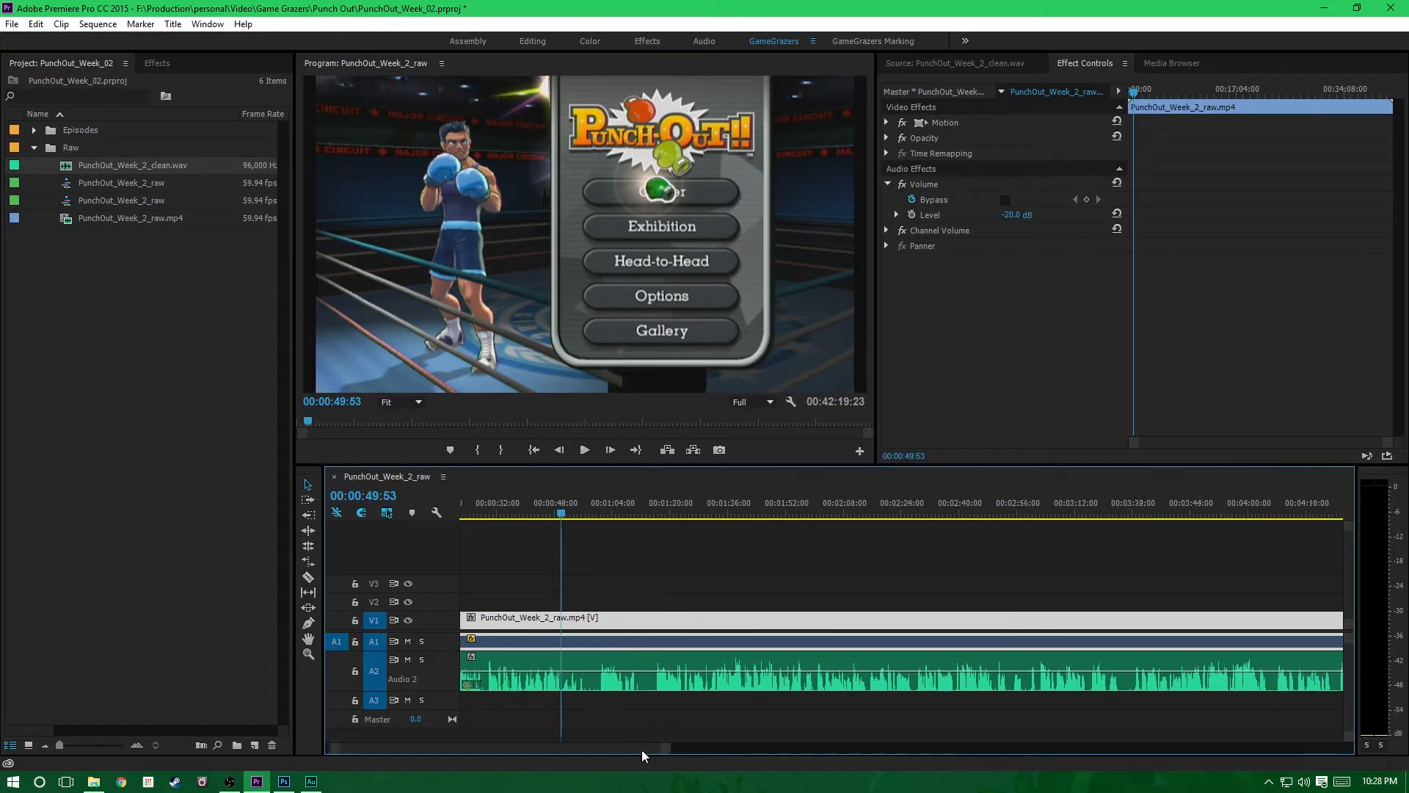
click(903, 512)
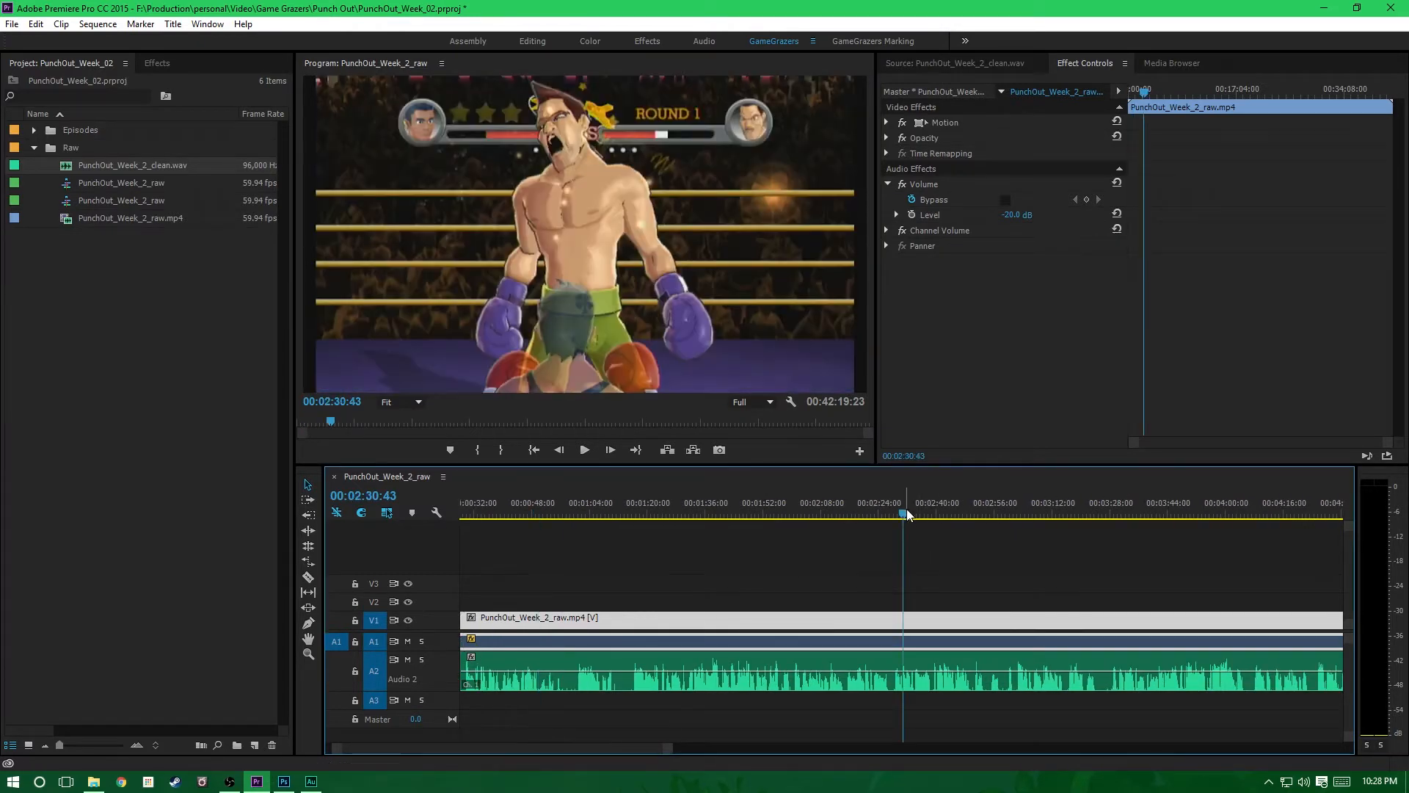
click(585, 450)
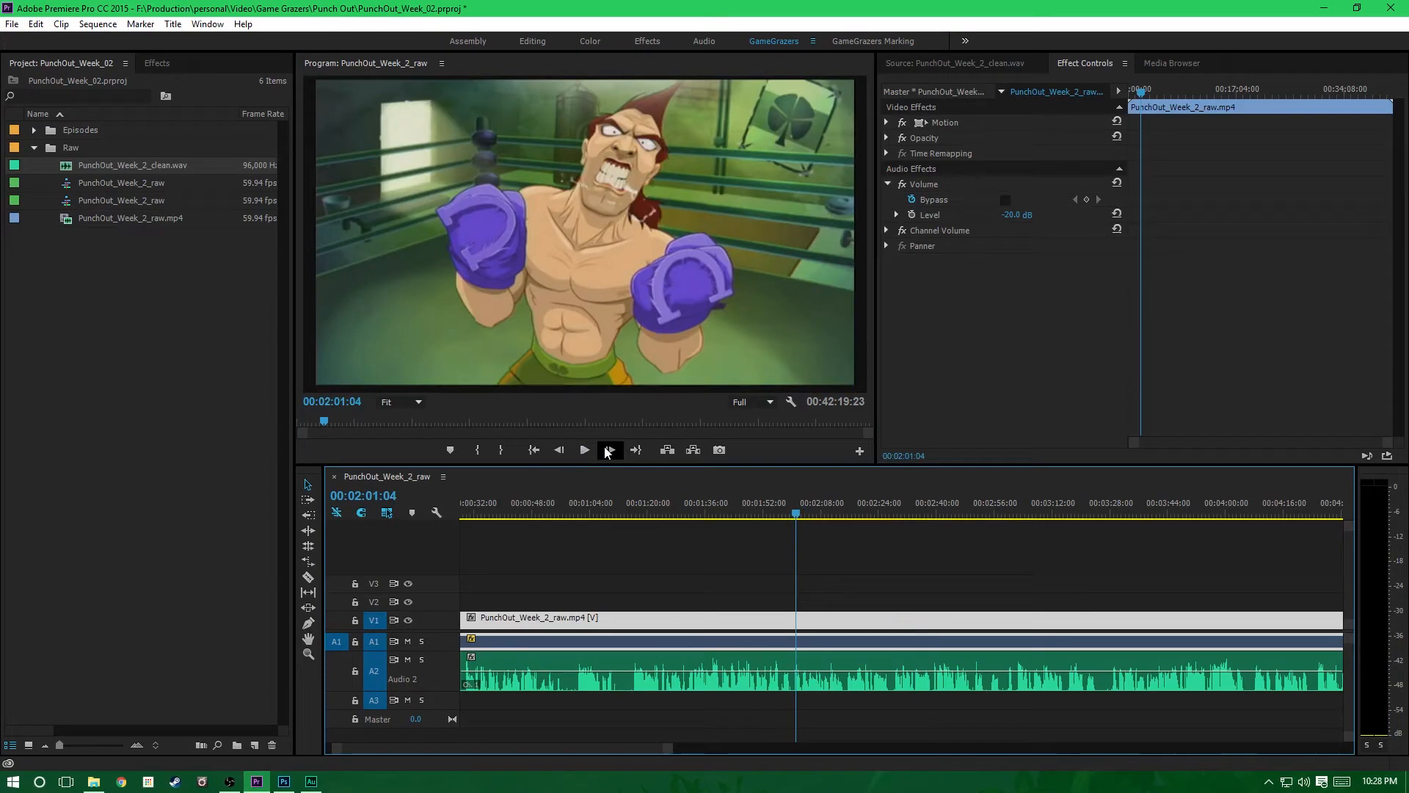
click(585, 450)
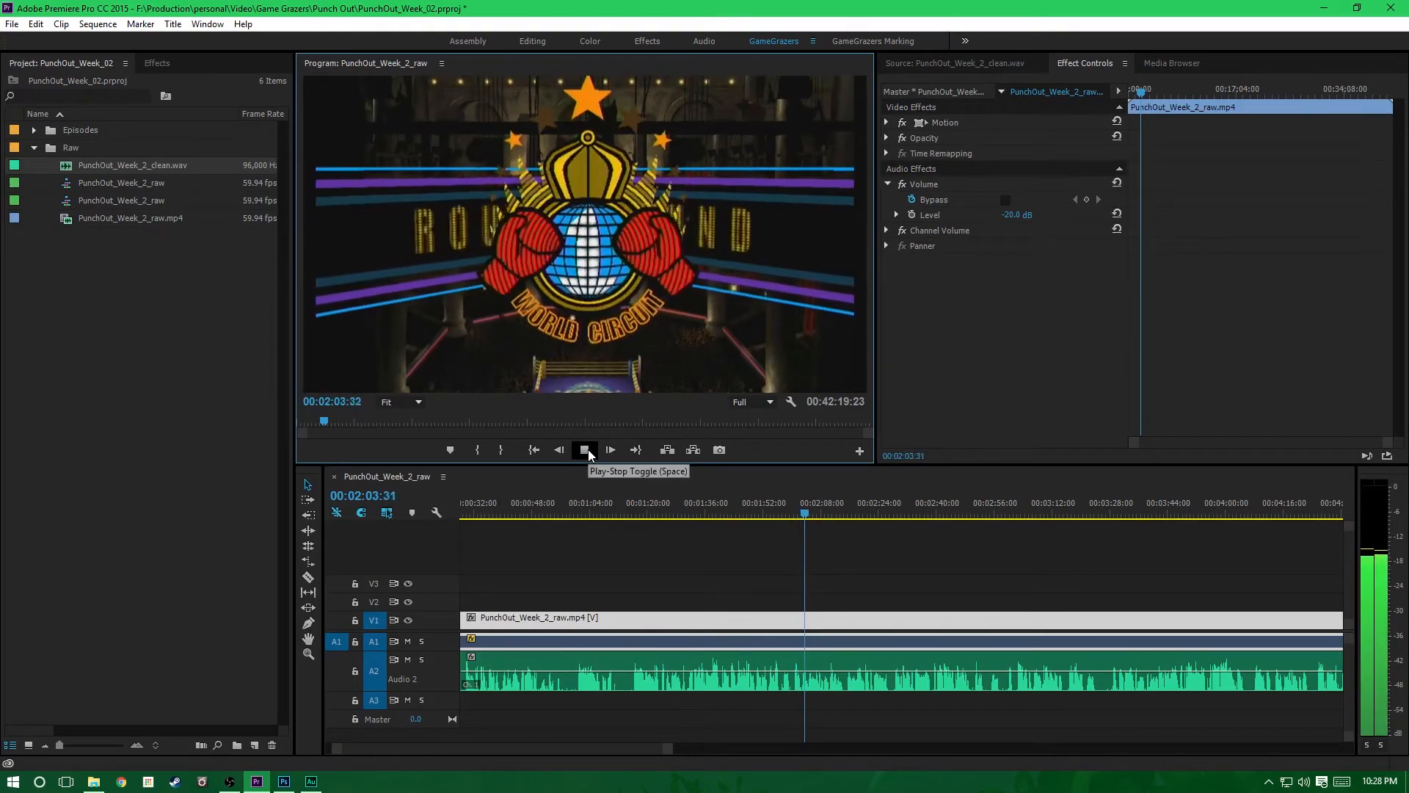
click(589, 452)
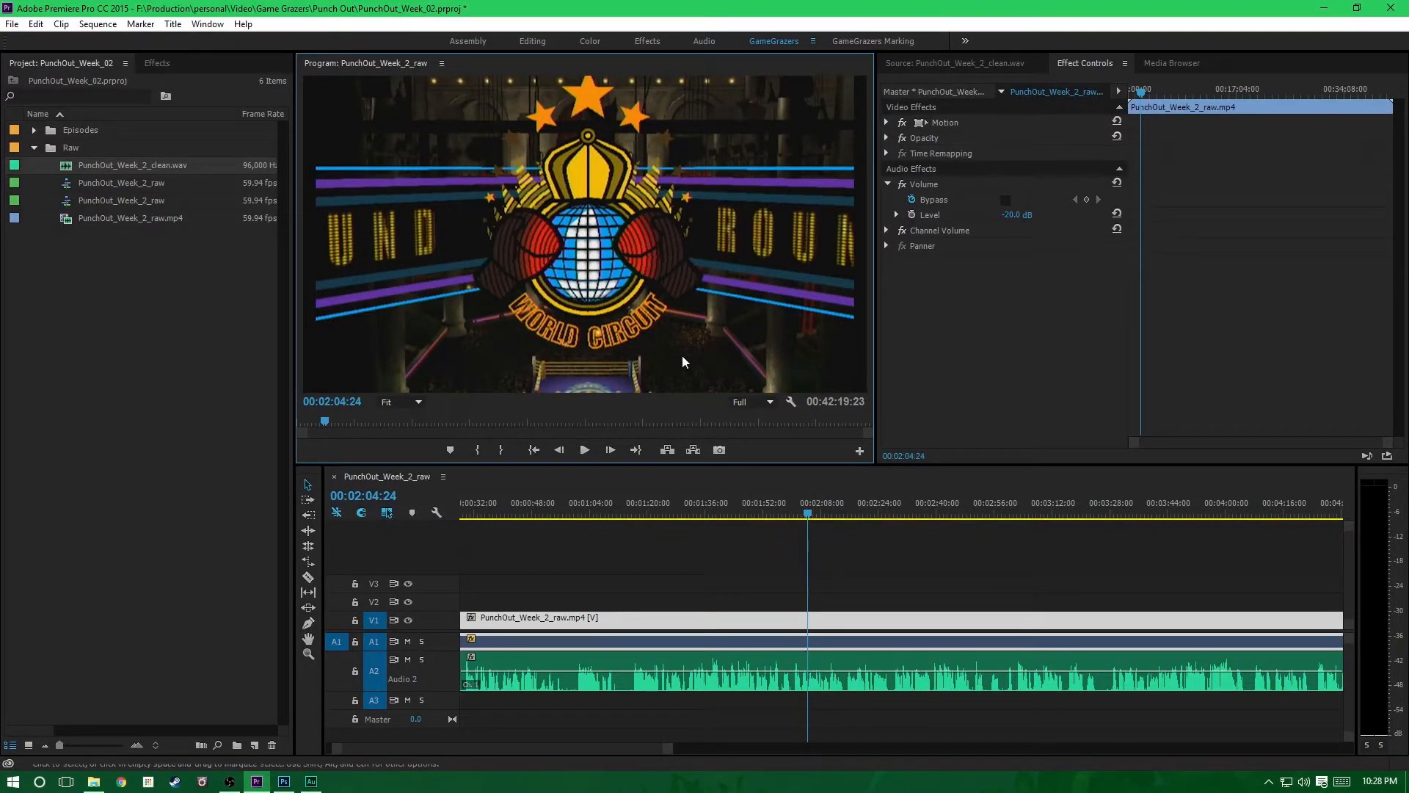
Step: Solo audio track A2 and listen to the clean audio around its marker at about 24 seconds
scroll(576, 745, up, 3)
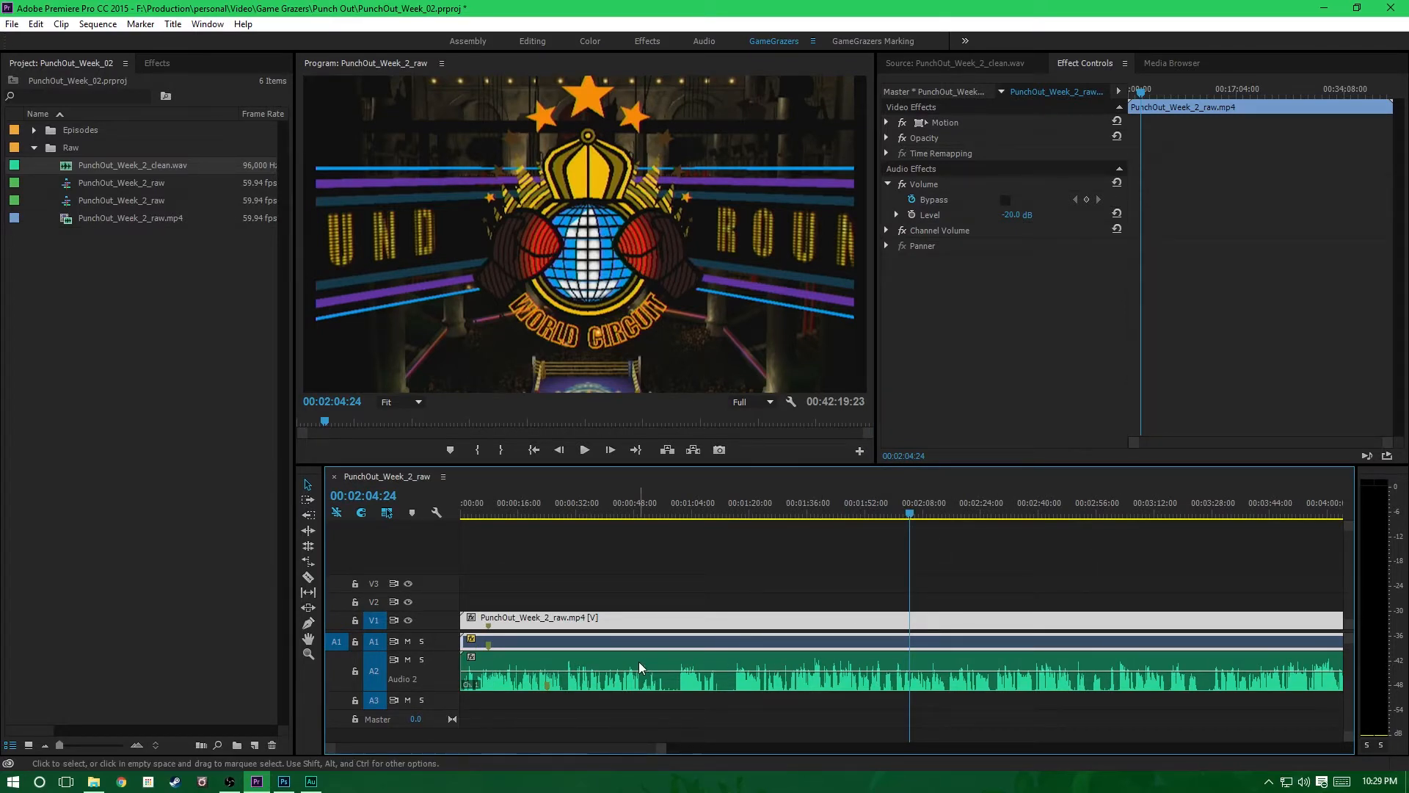
click(546, 593)
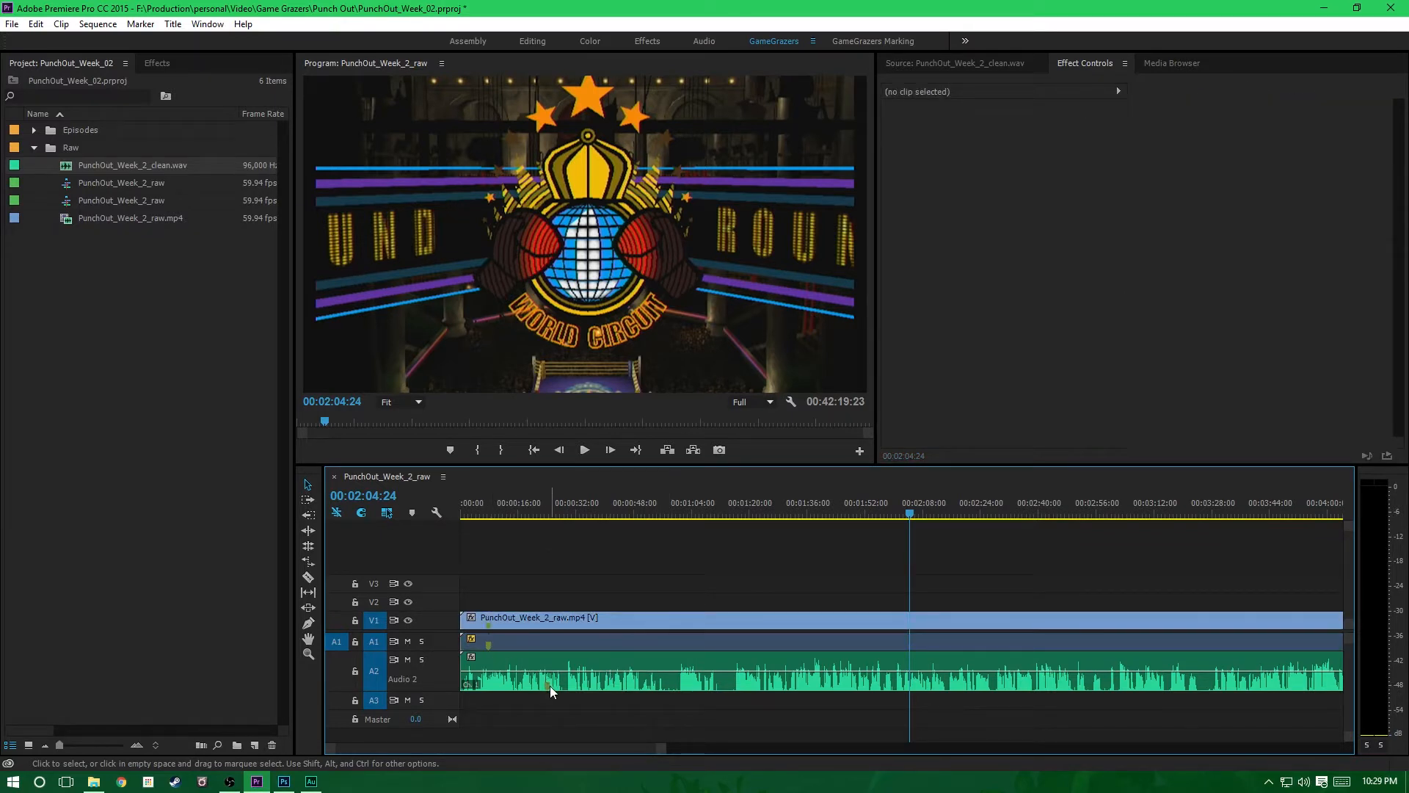
click(543, 508)
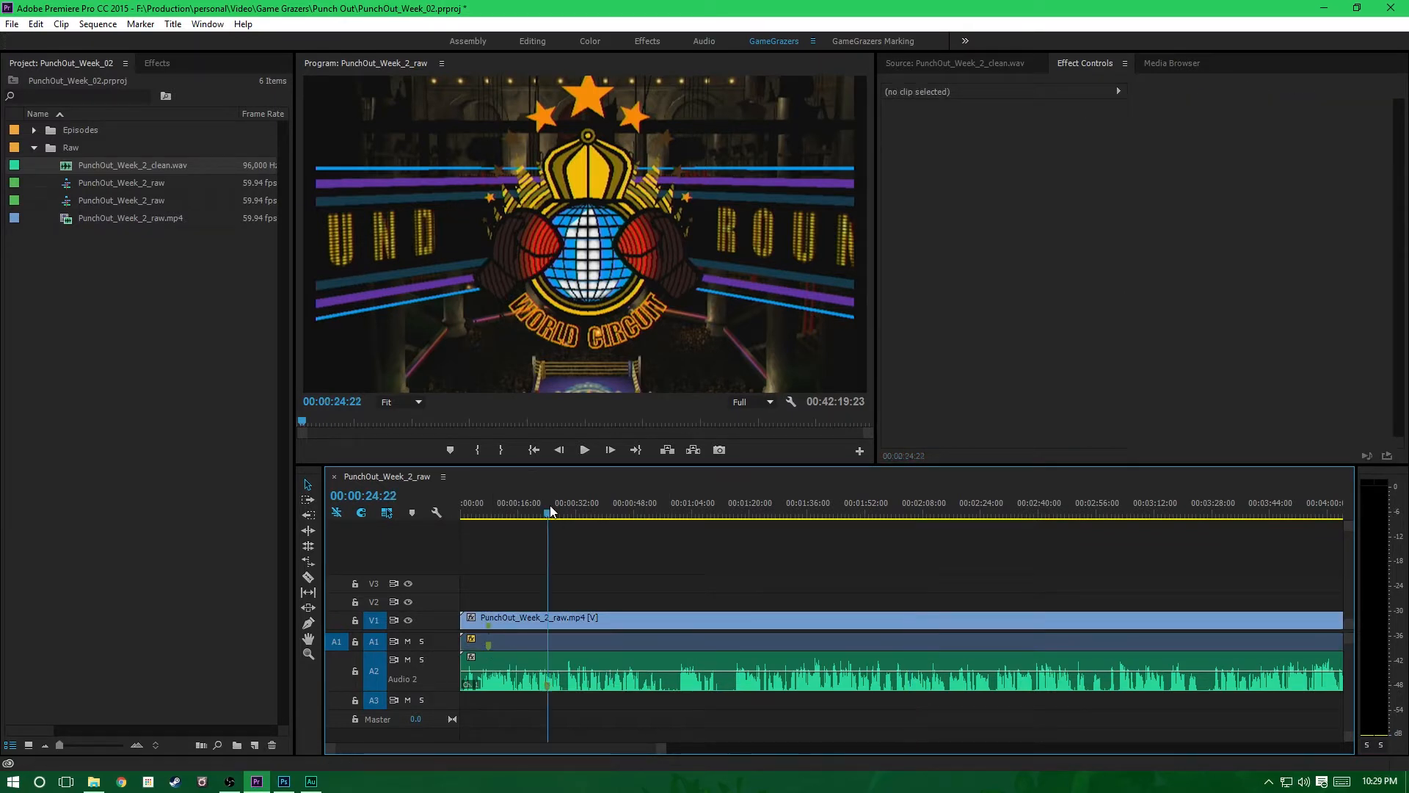
click(421, 659)
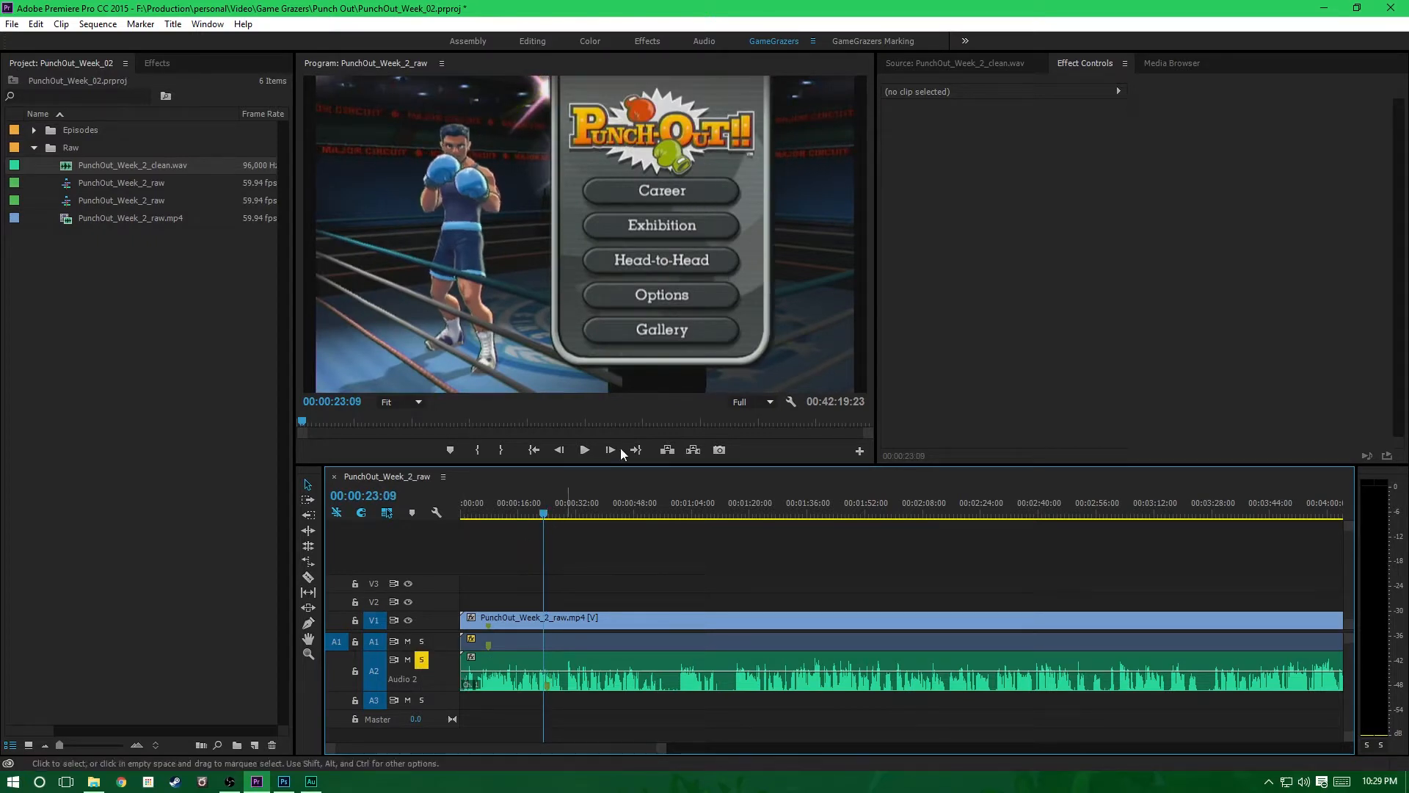
click(585, 450)
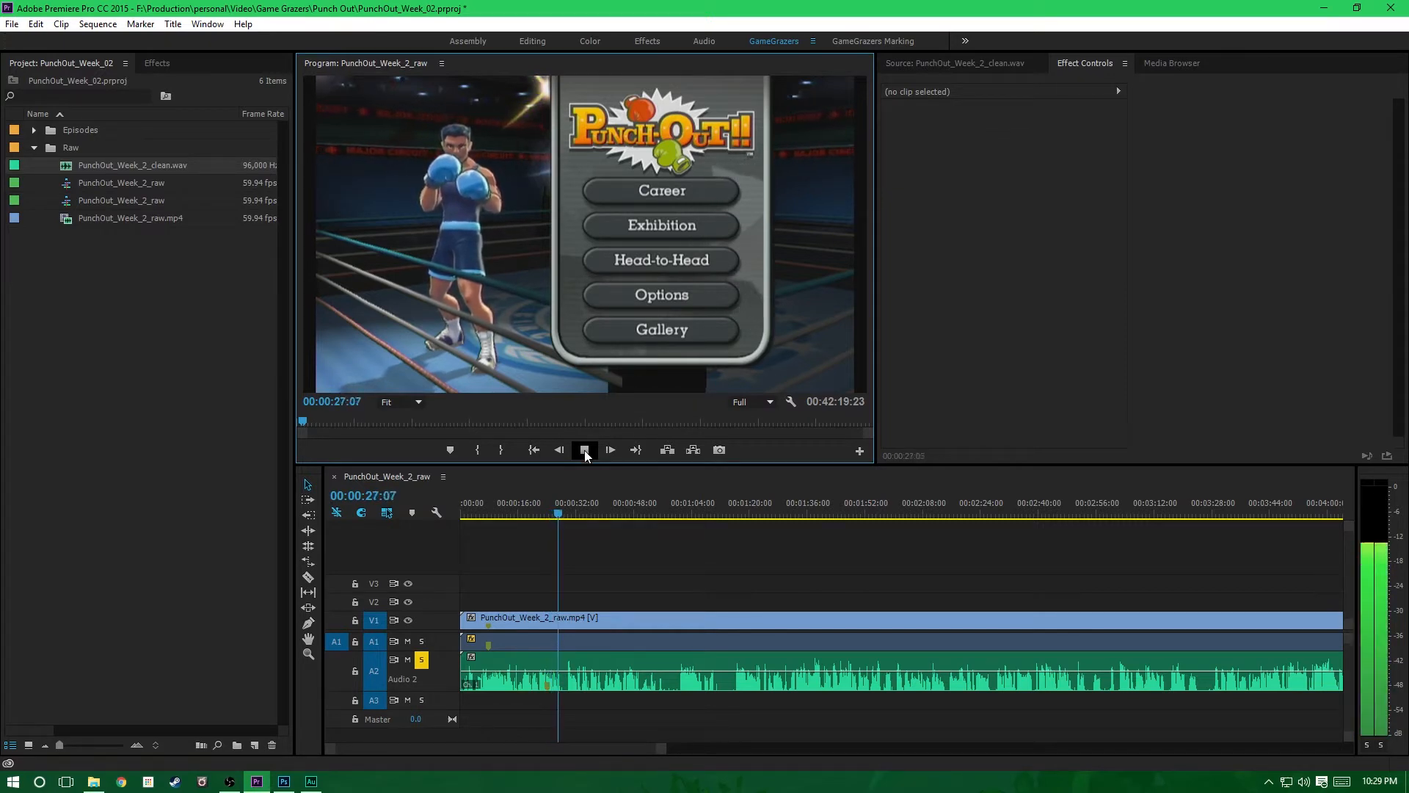
click(585, 450)
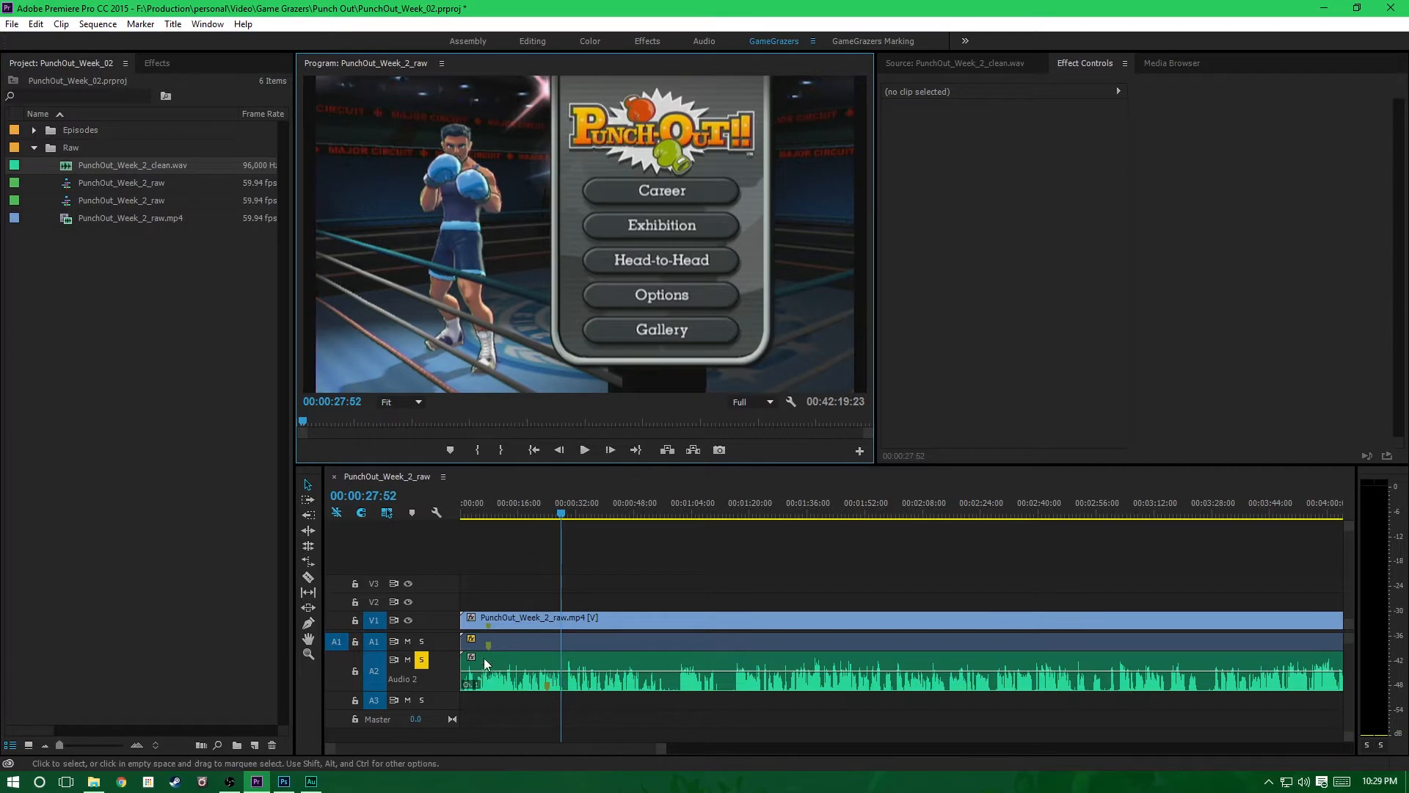
Step: Solo audio track A1 instead of A2, with the playhead just before the raw clip's marker at about 7 seconds
click(485, 504)
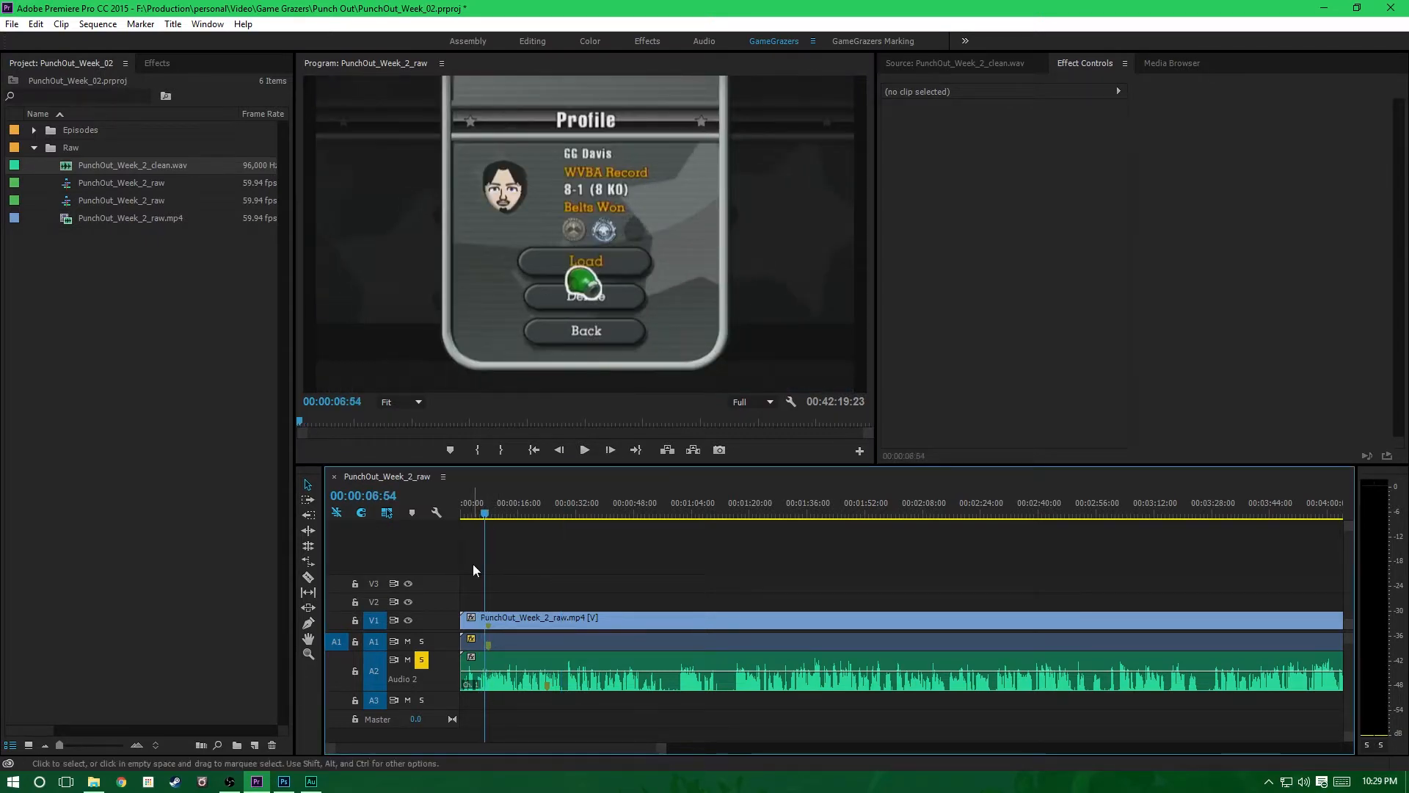
click(422, 640)
click(422, 659)
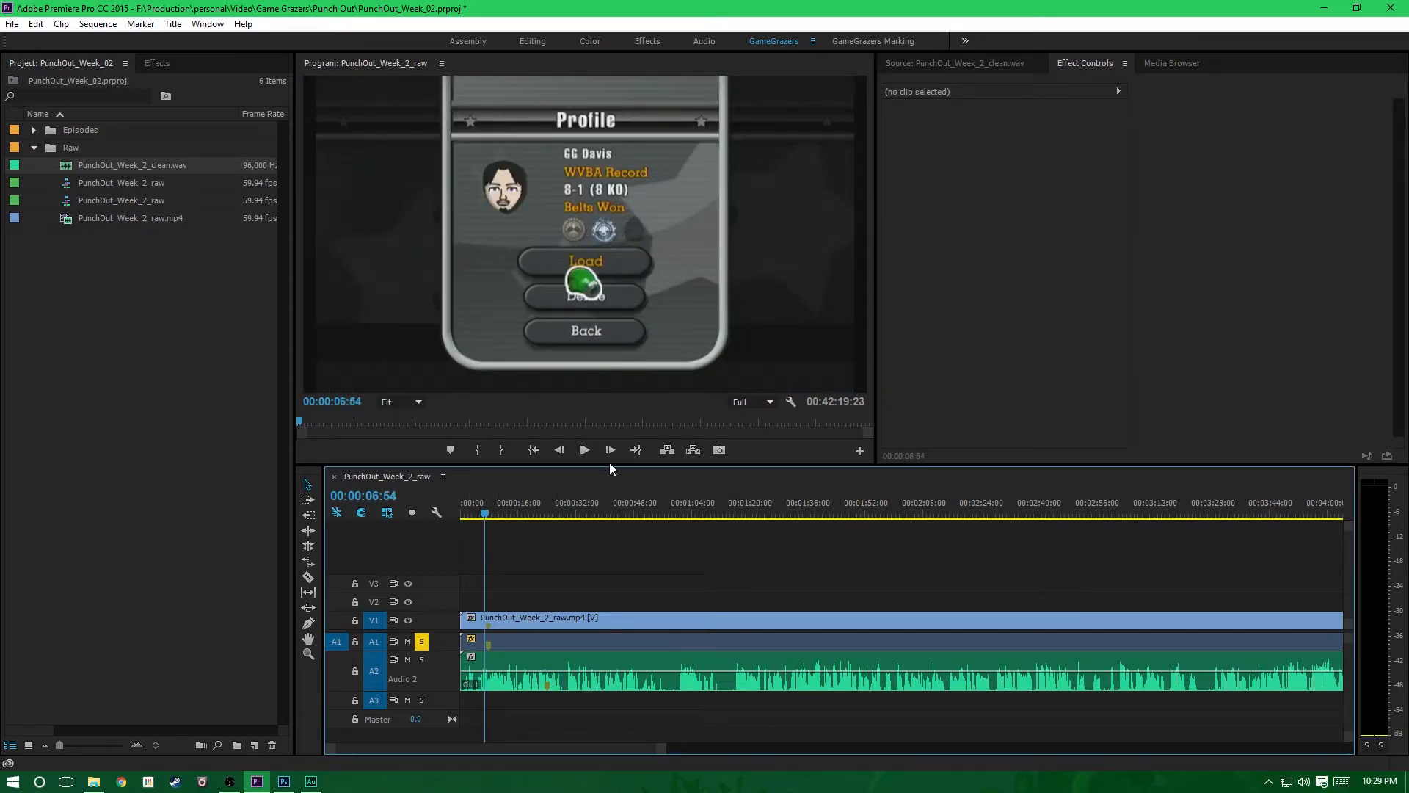
Step: Listen to the raw audio around its marker and shift the raw clip so its marker lines up with the clean audio's marker
click(585, 450)
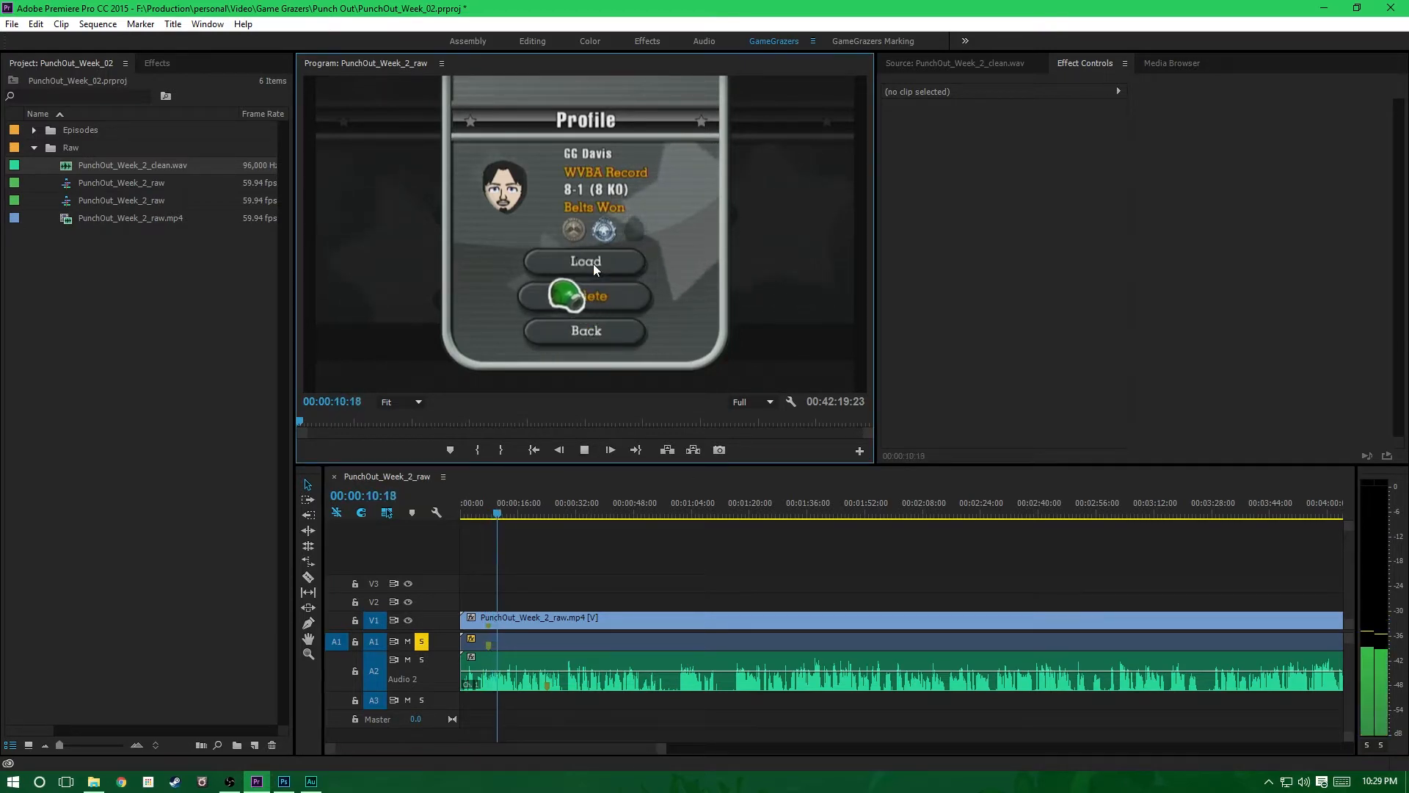
key(space)
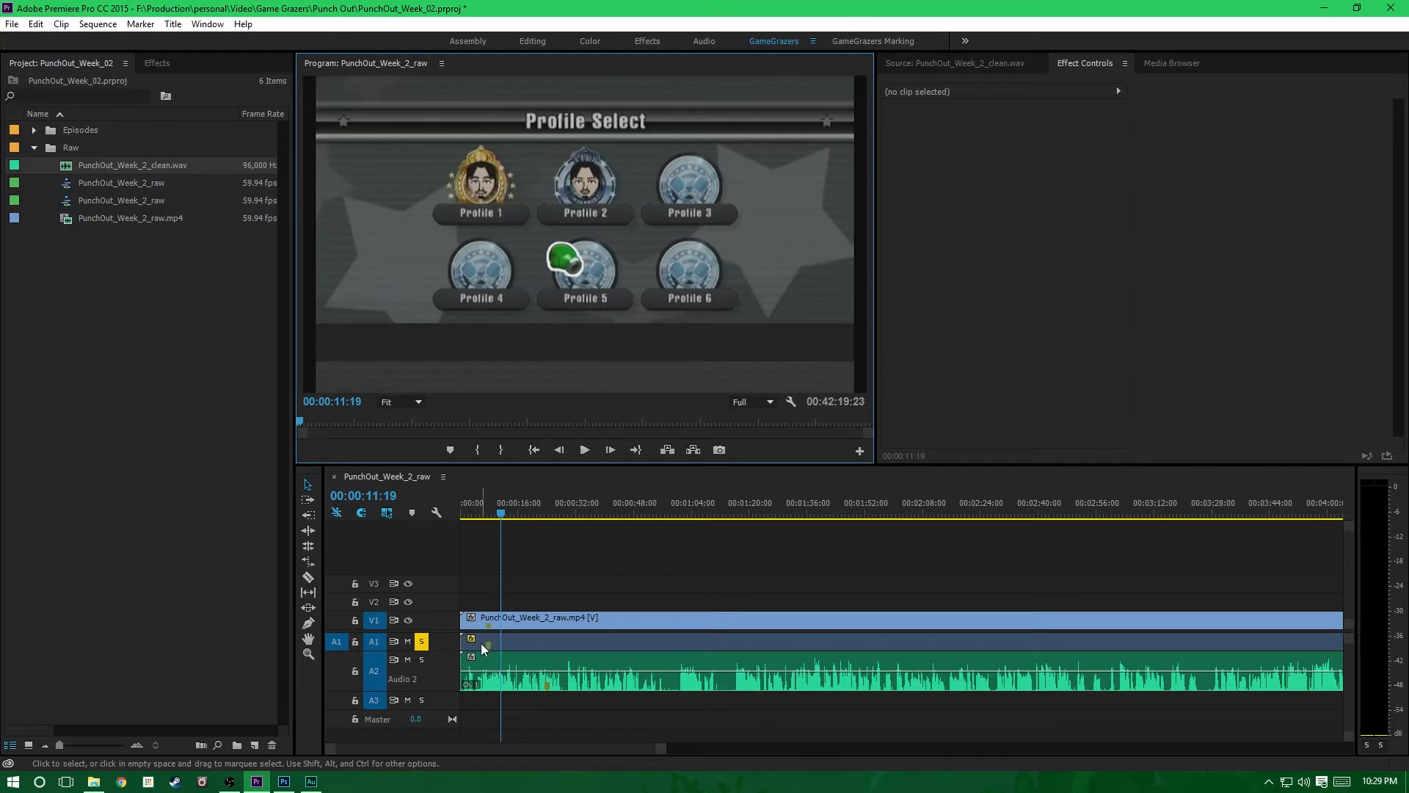
drag(487, 644, 545, 639)
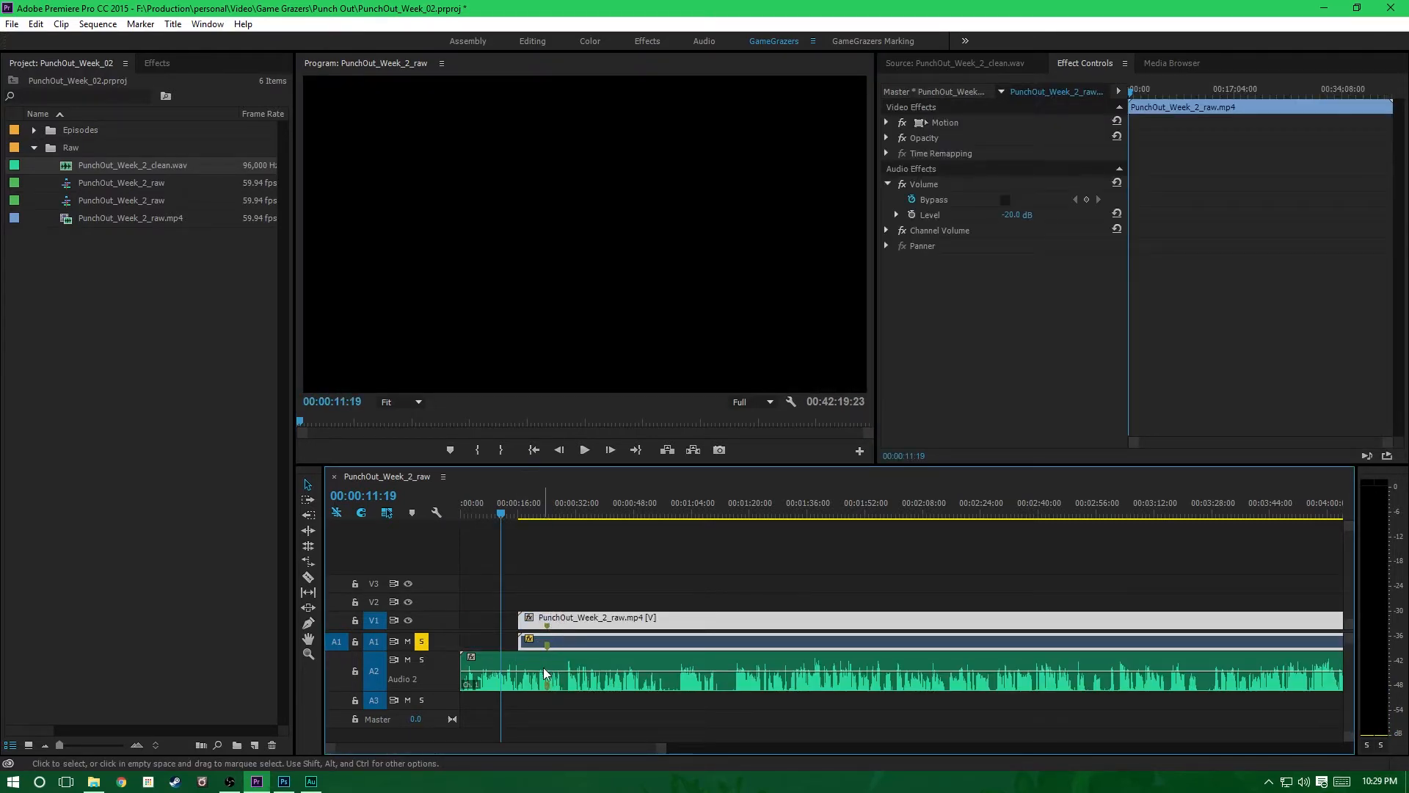
drag(662, 747, 650, 749)
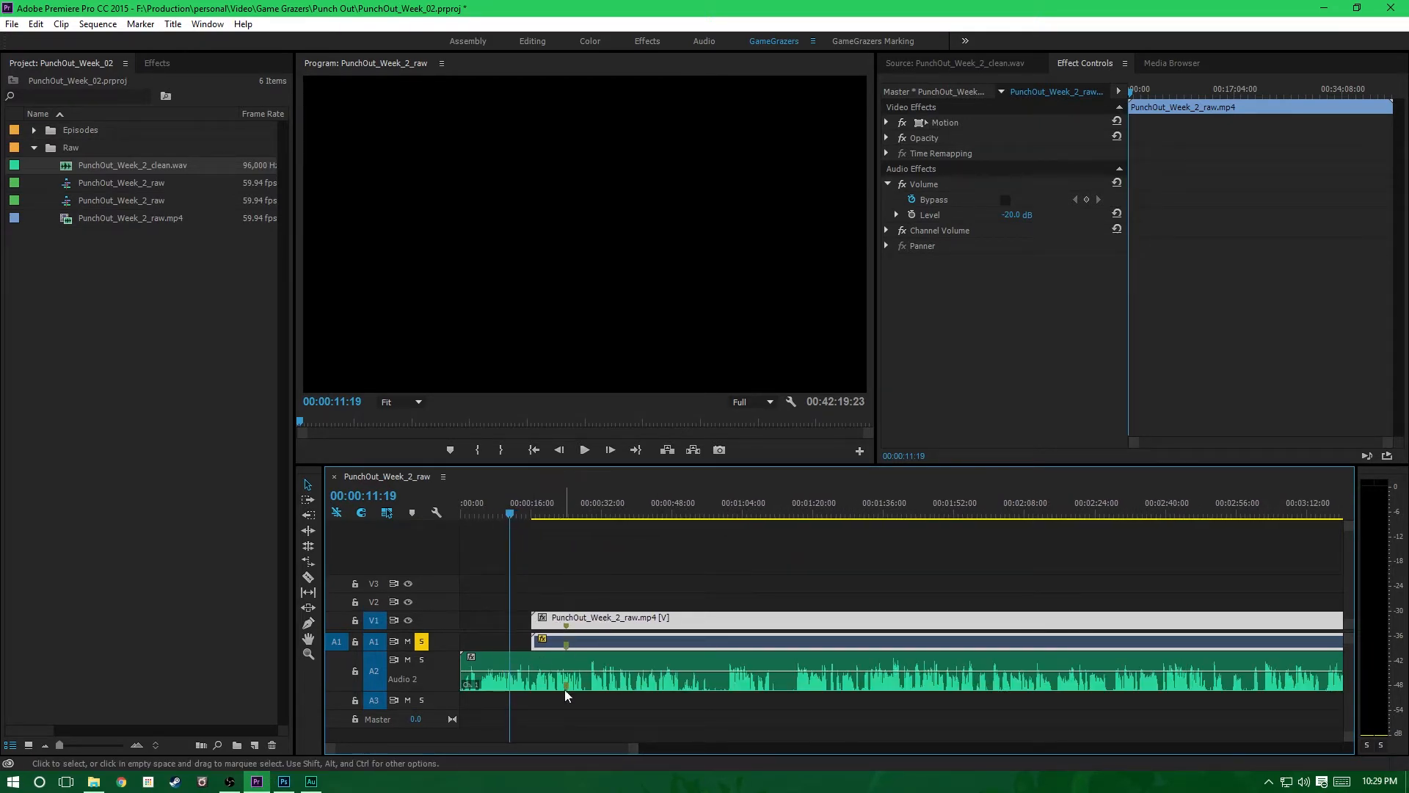
Step: Play the sequence from about 22 seconds and unsolo audio track A1 to hear both tracks together
click(562, 515)
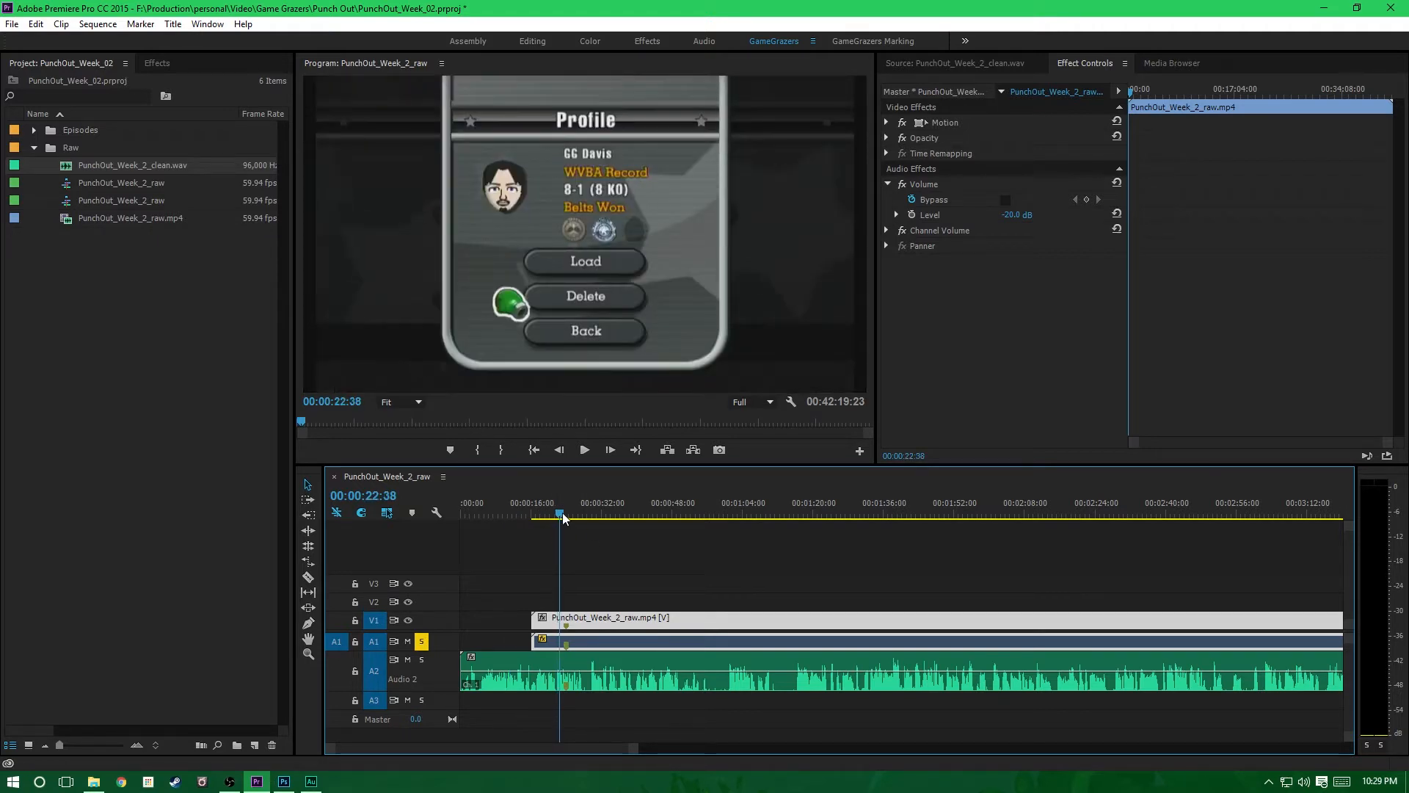
click(584, 449)
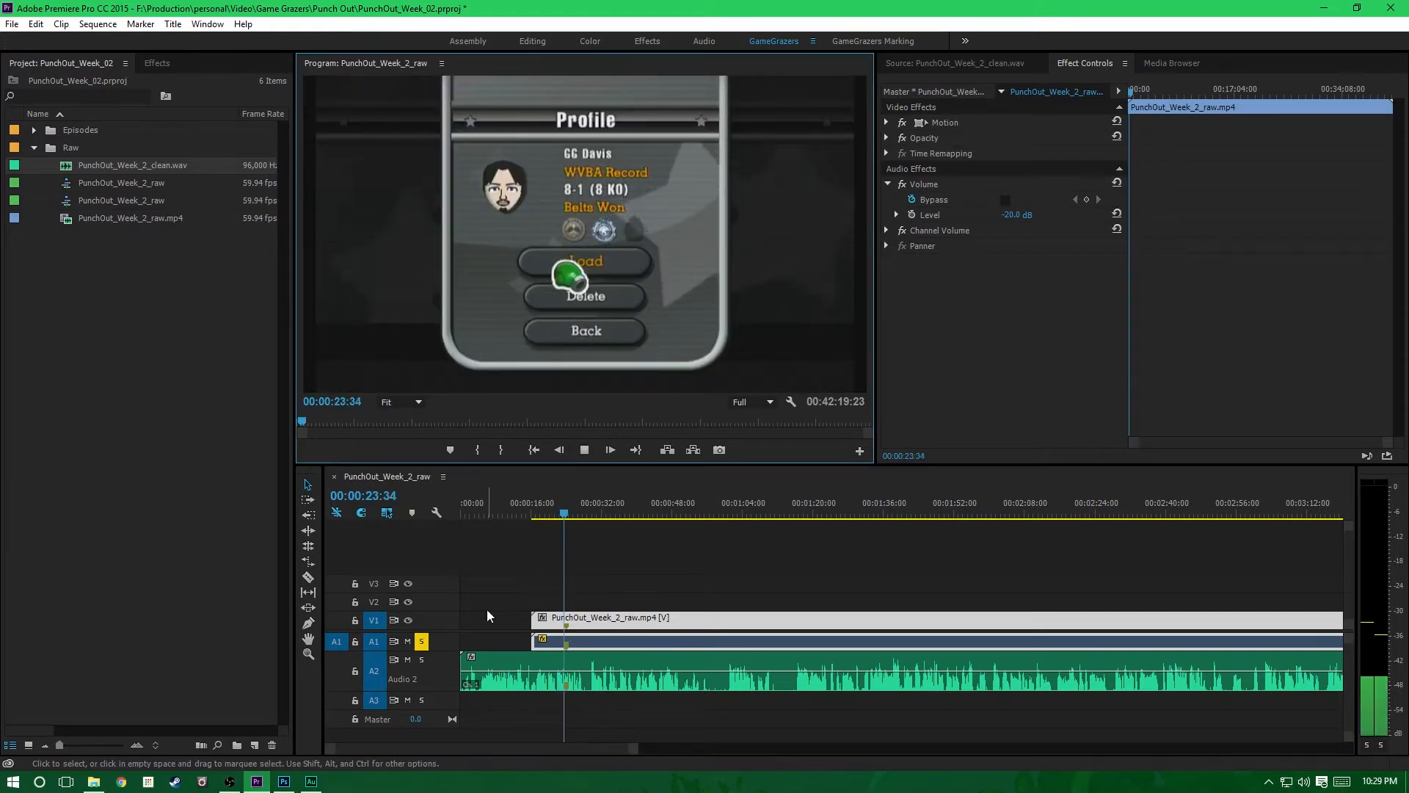
click(422, 642)
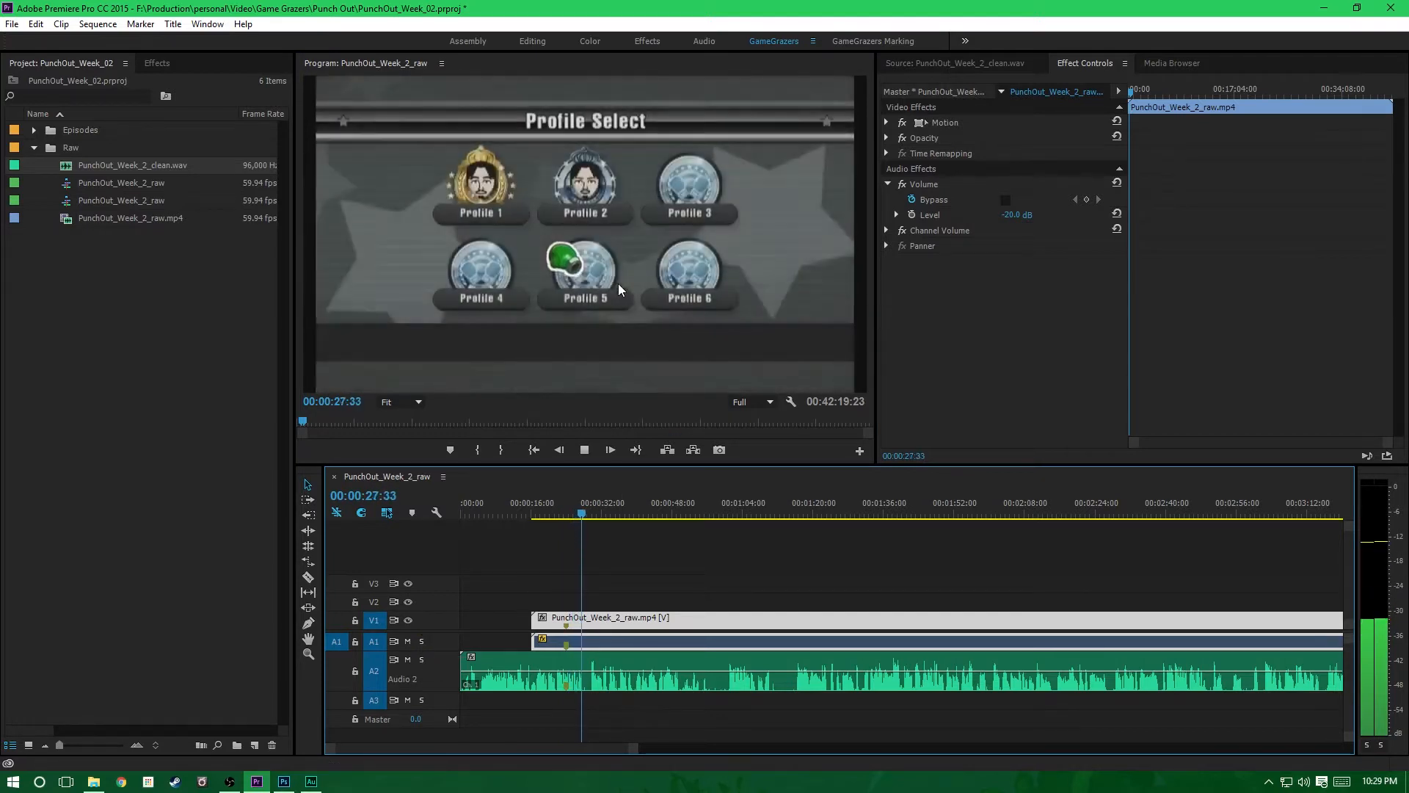
click(592, 450)
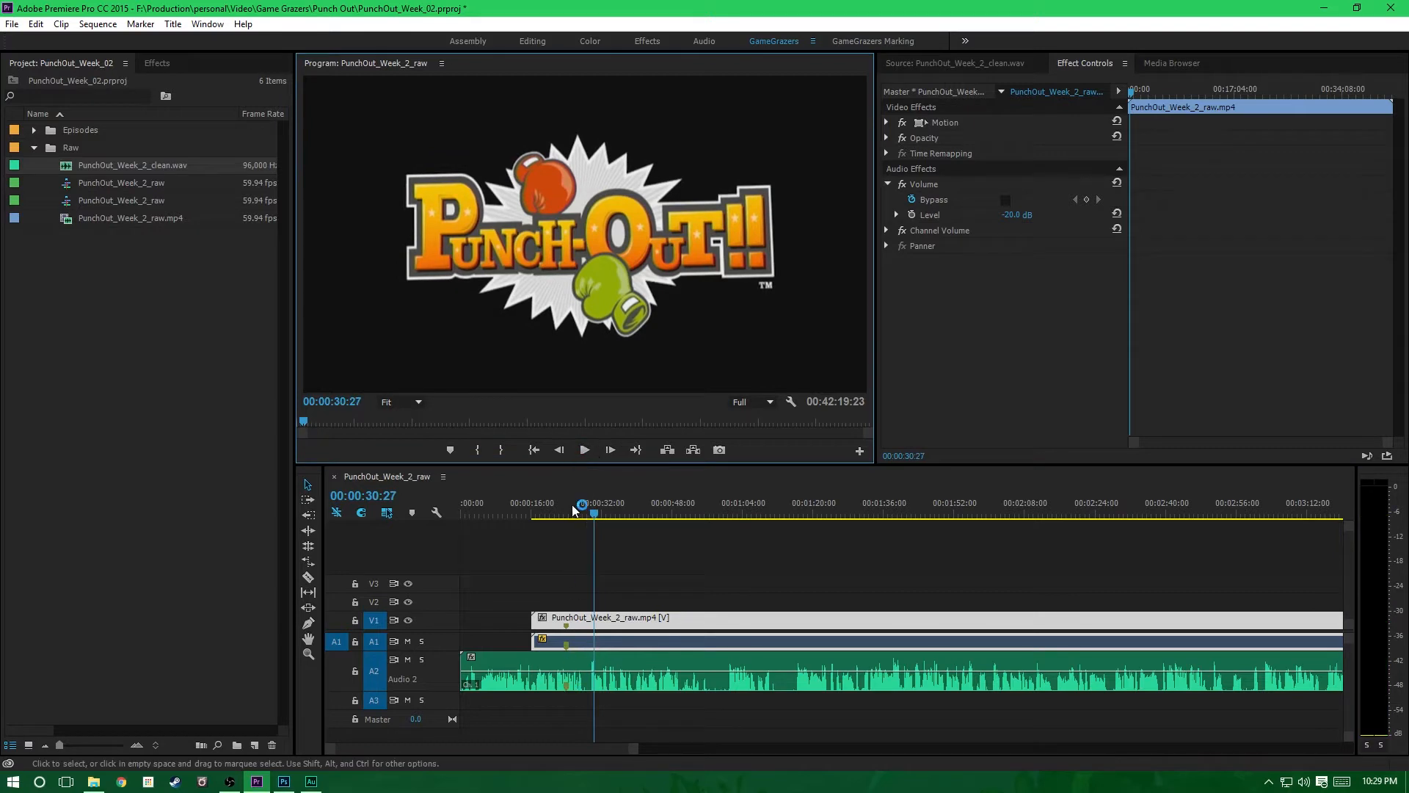
Step: Play the sequence from about 1:57 to check the sync of both audio tracks
drag(833, 519, 1018, 517)
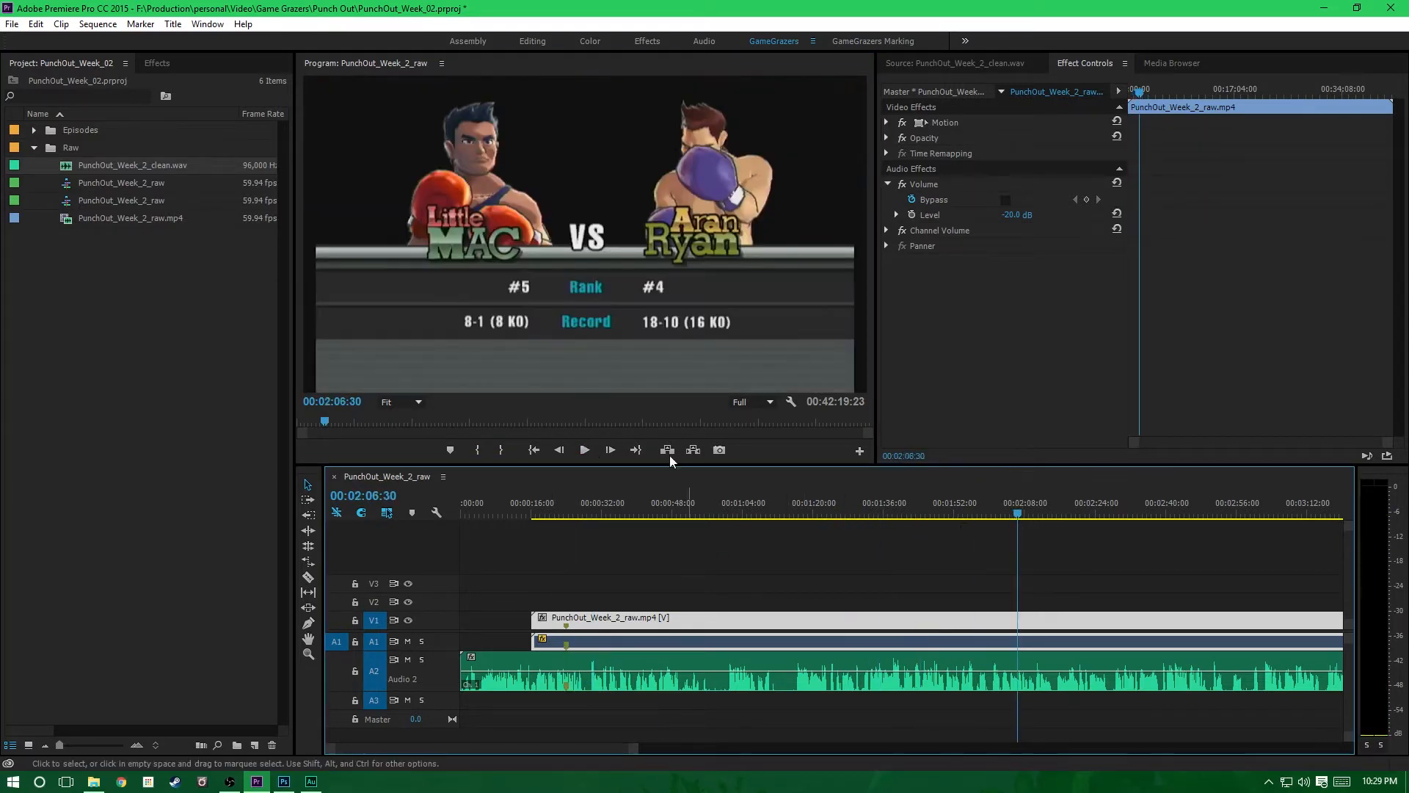
click(981, 512)
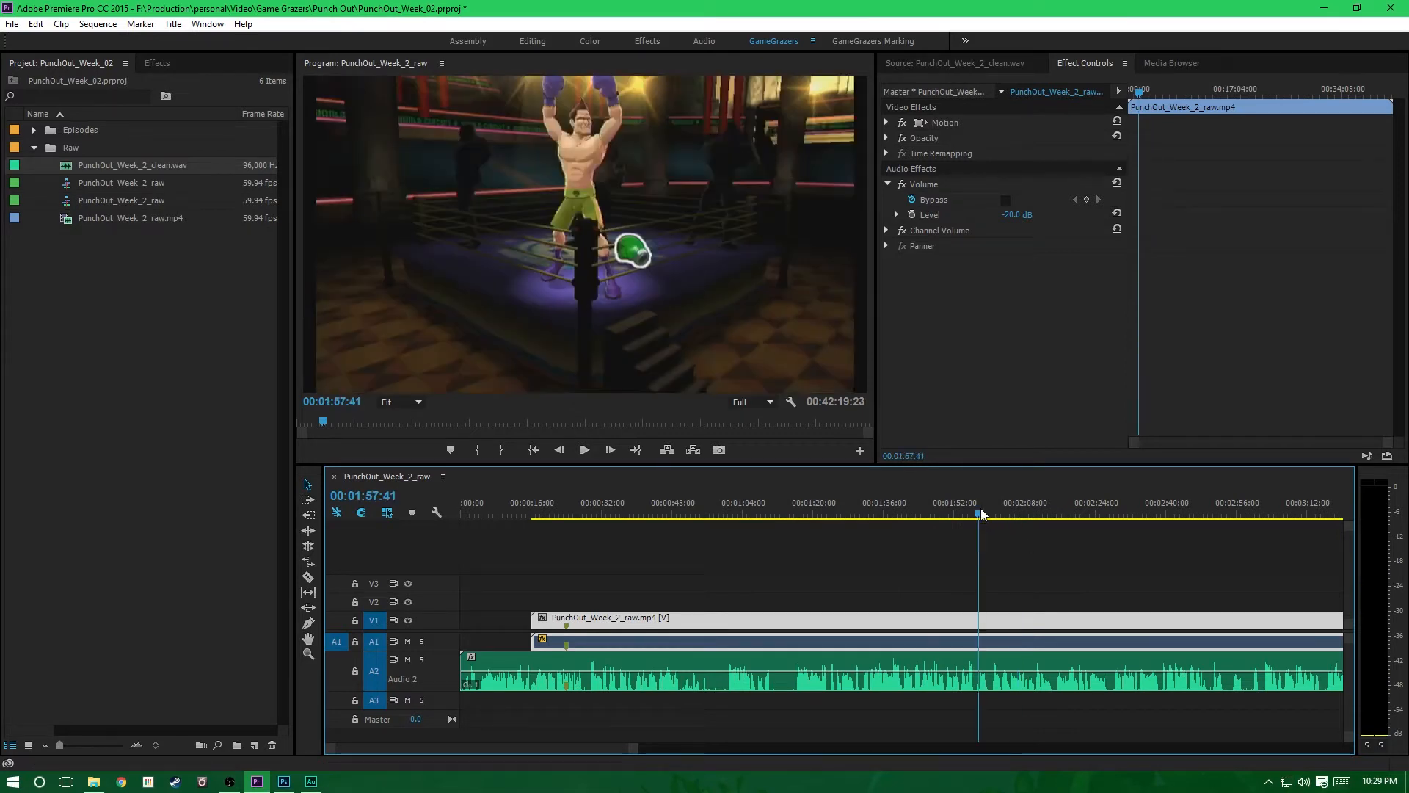
click(980, 509)
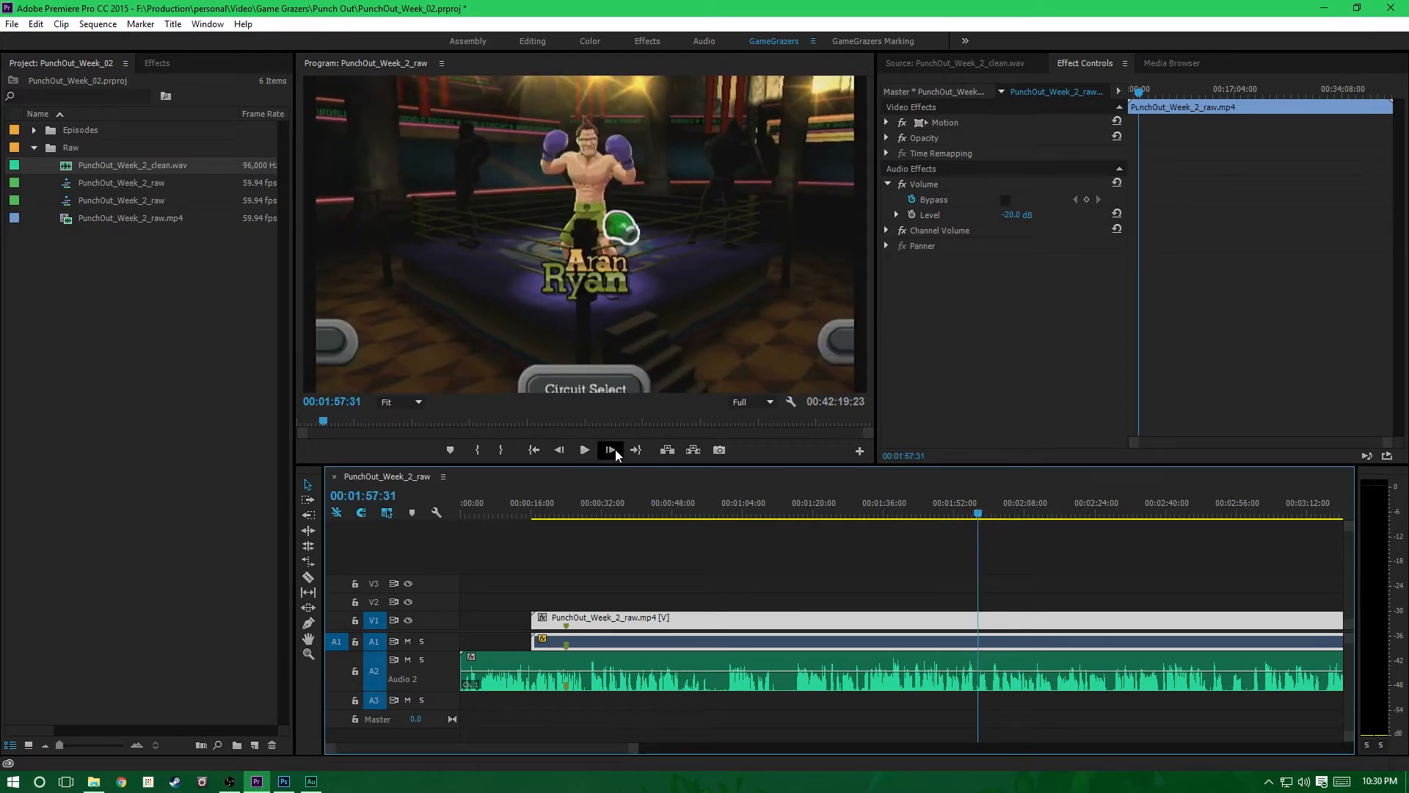
click(593, 456)
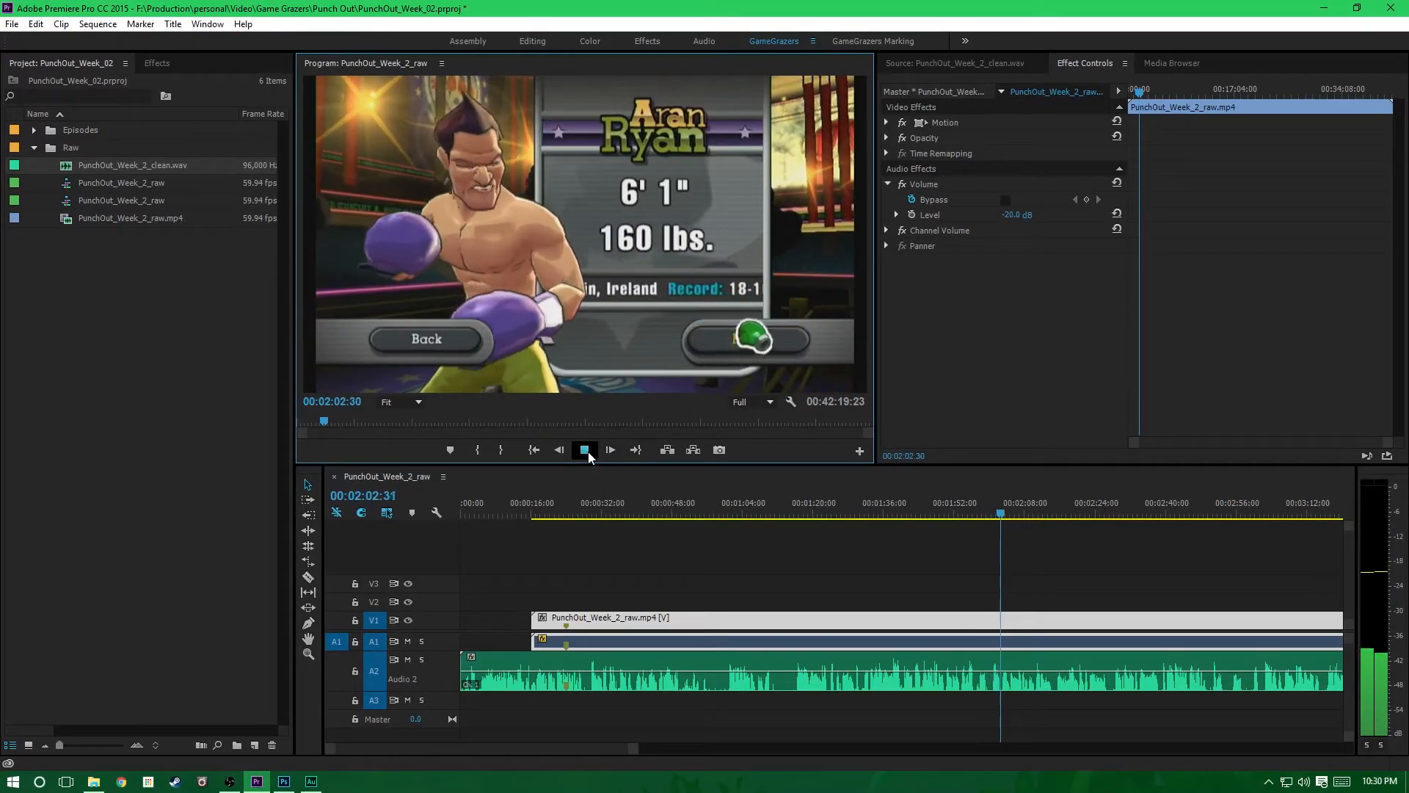
click(587, 454)
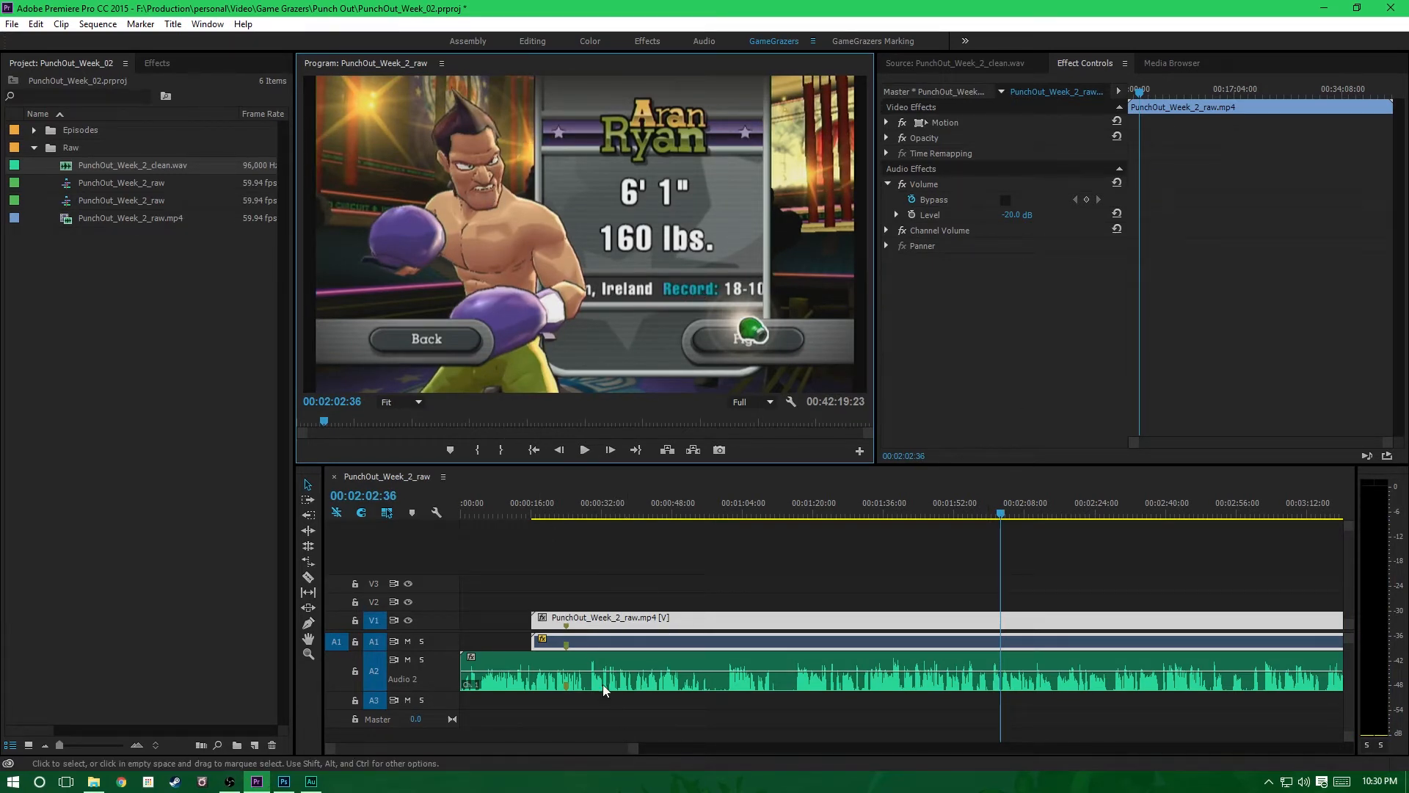
Step: Play the end of the sequence from about 41:53 to check that the audio stays in sync
click(633, 450)
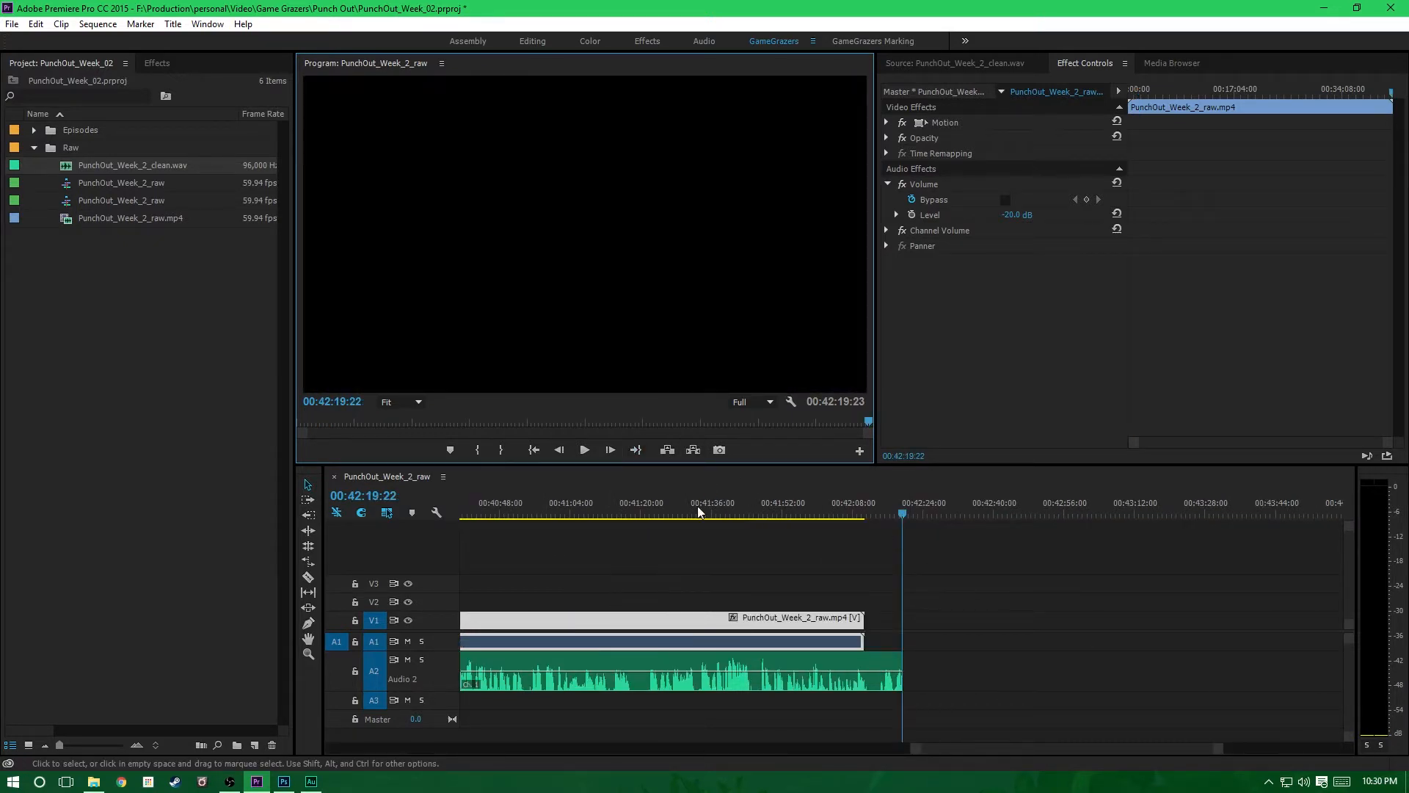
drag(760, 505, 789, 506)
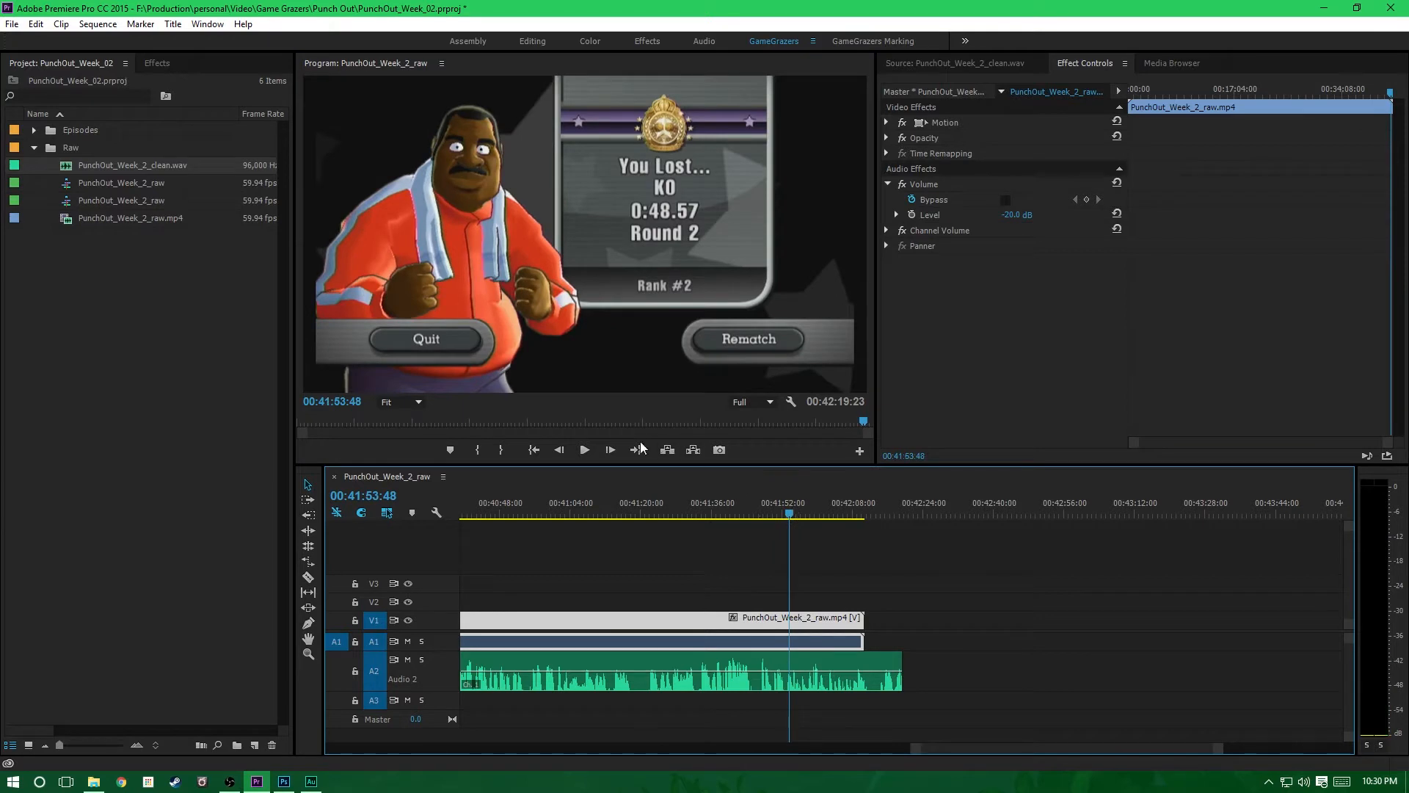
click(585, 450)
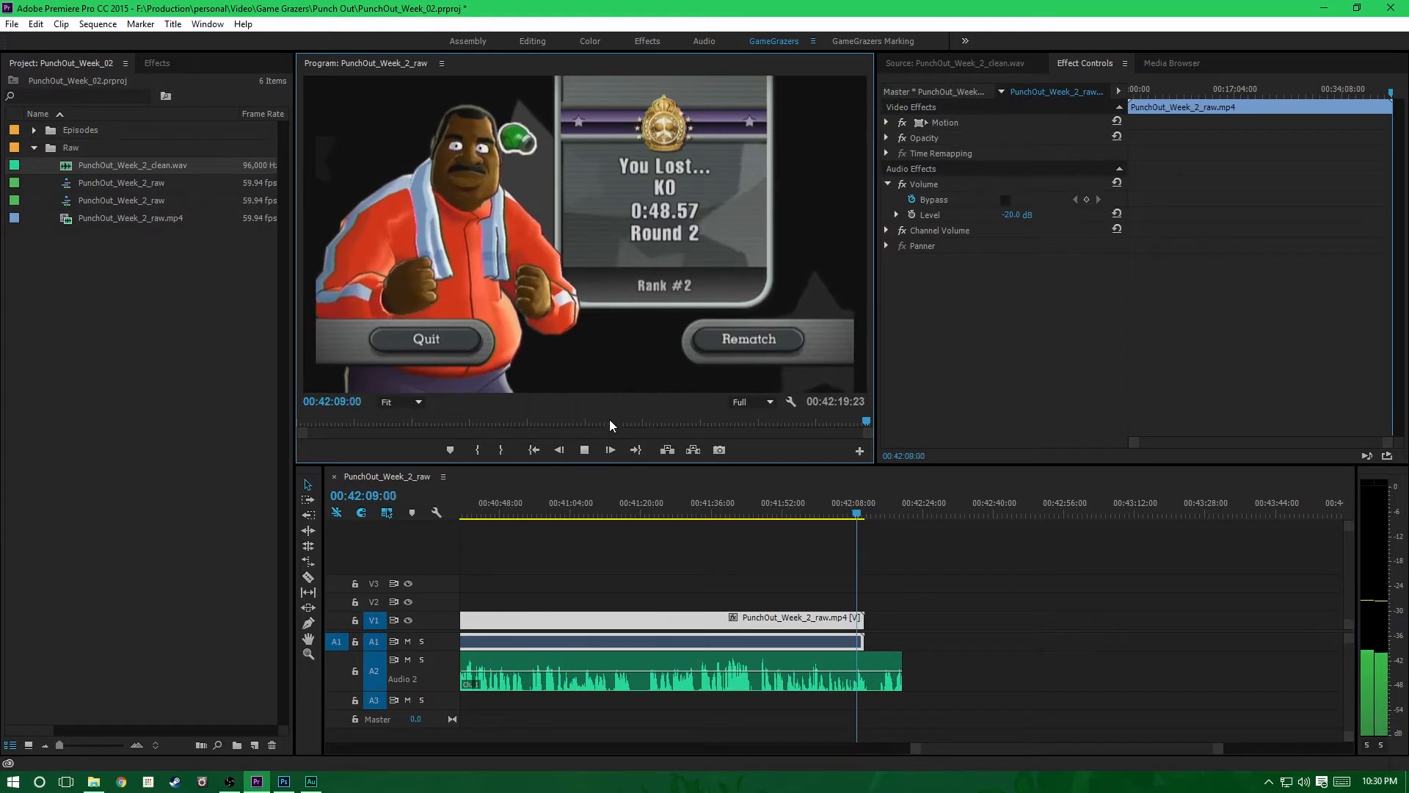
key(space)
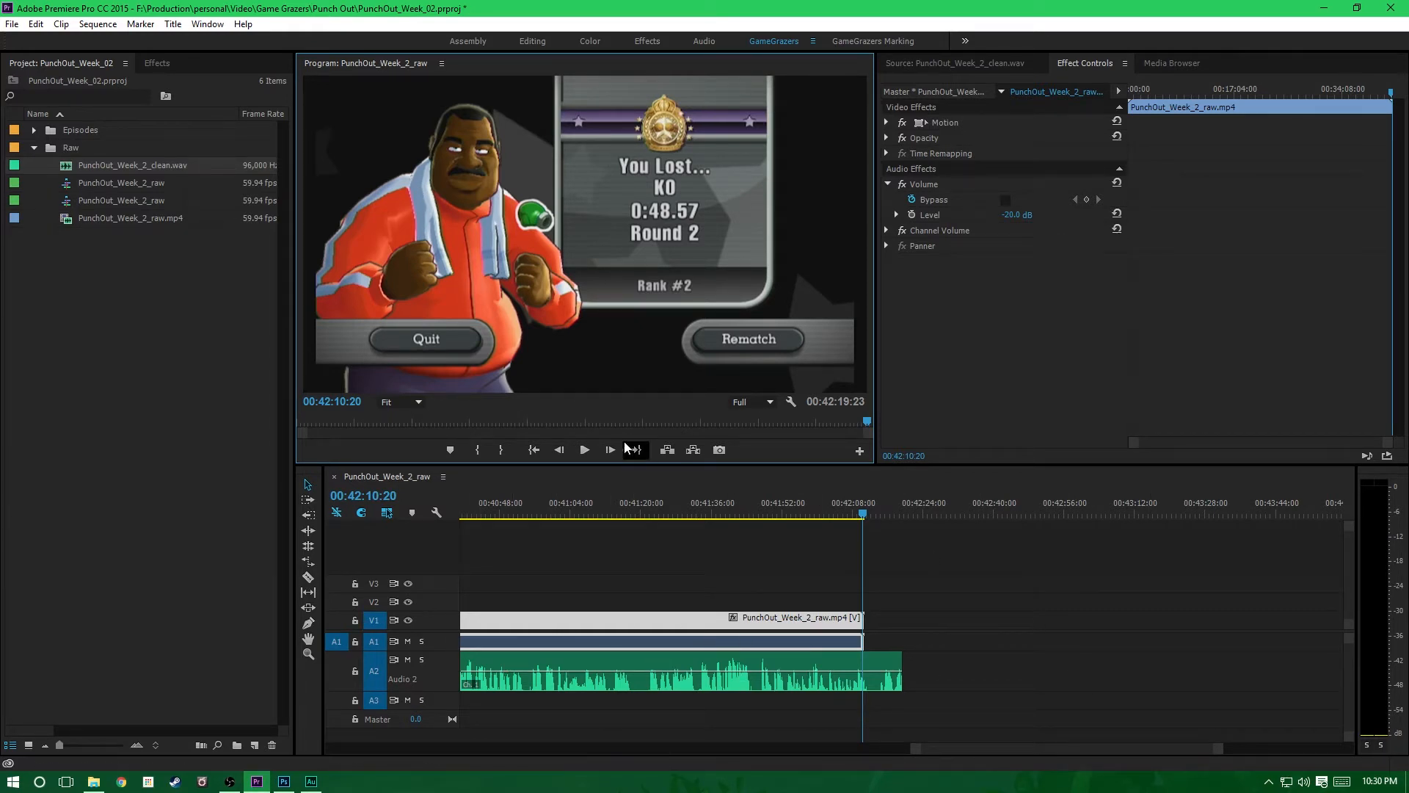
Step: Return to the sequence's start, look over its full length, and play from about 1:16, where the clean audio resumes after a gap
click(533, 449)
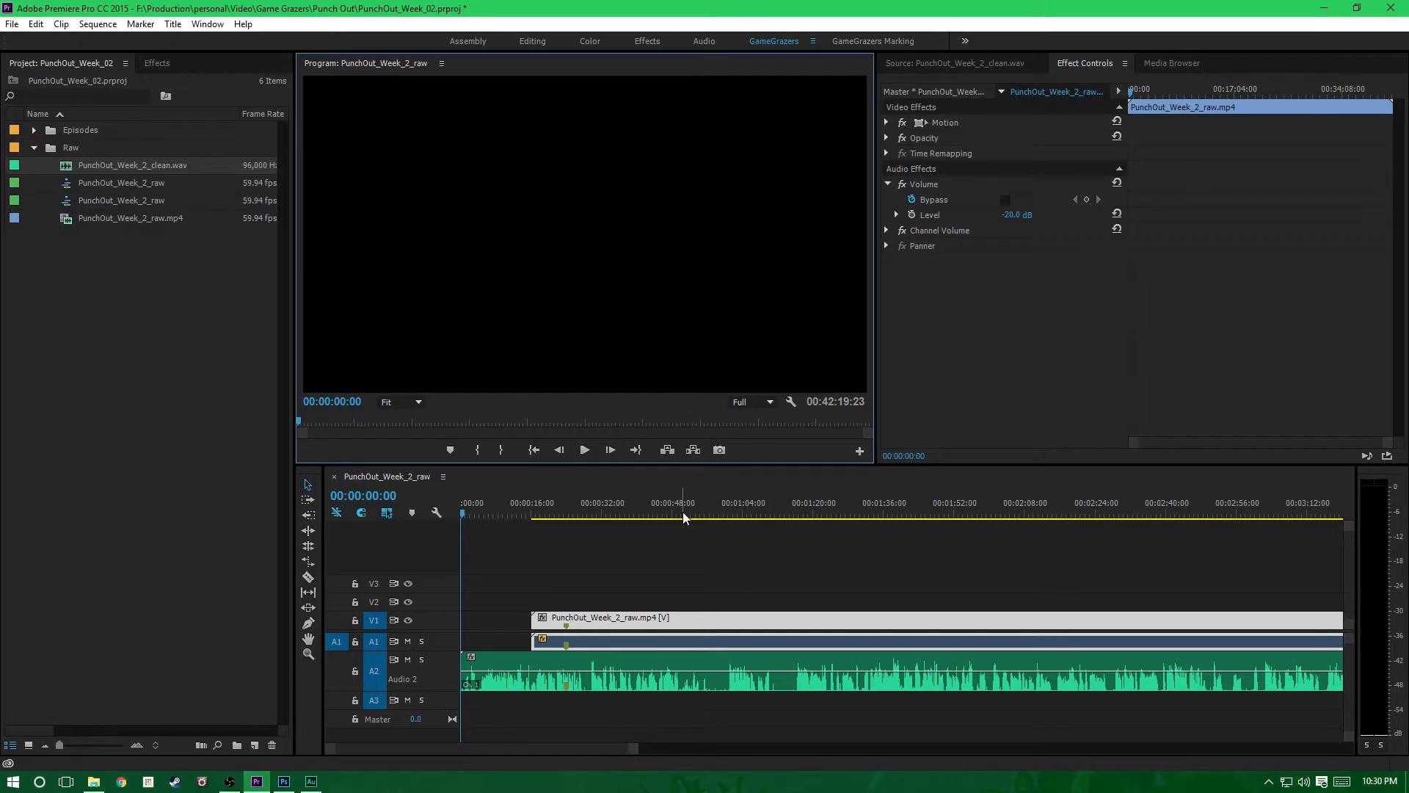
drag(636, 748, 1318, 748)
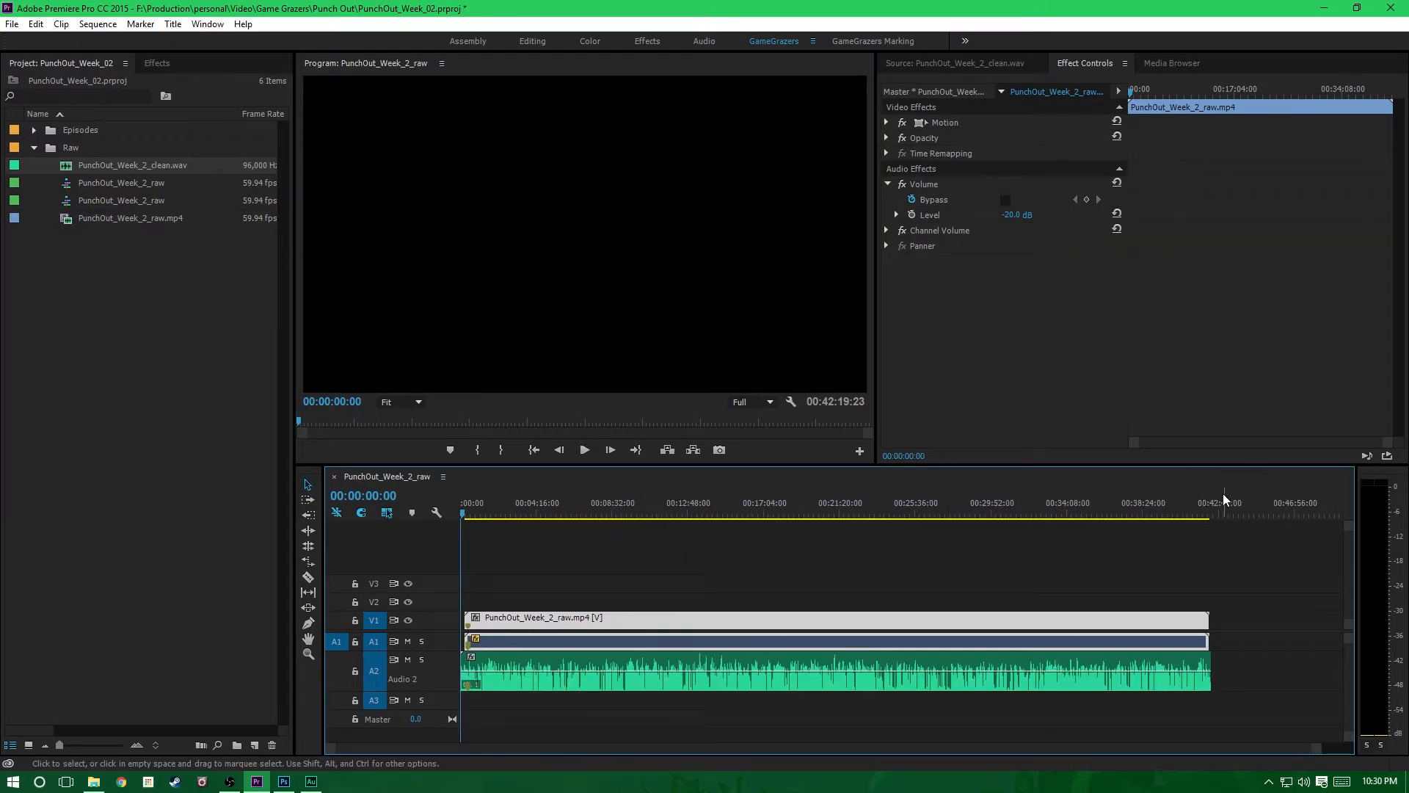
drag(1324, 748, 760, 749)
drag(1039, 759, 960, 758)
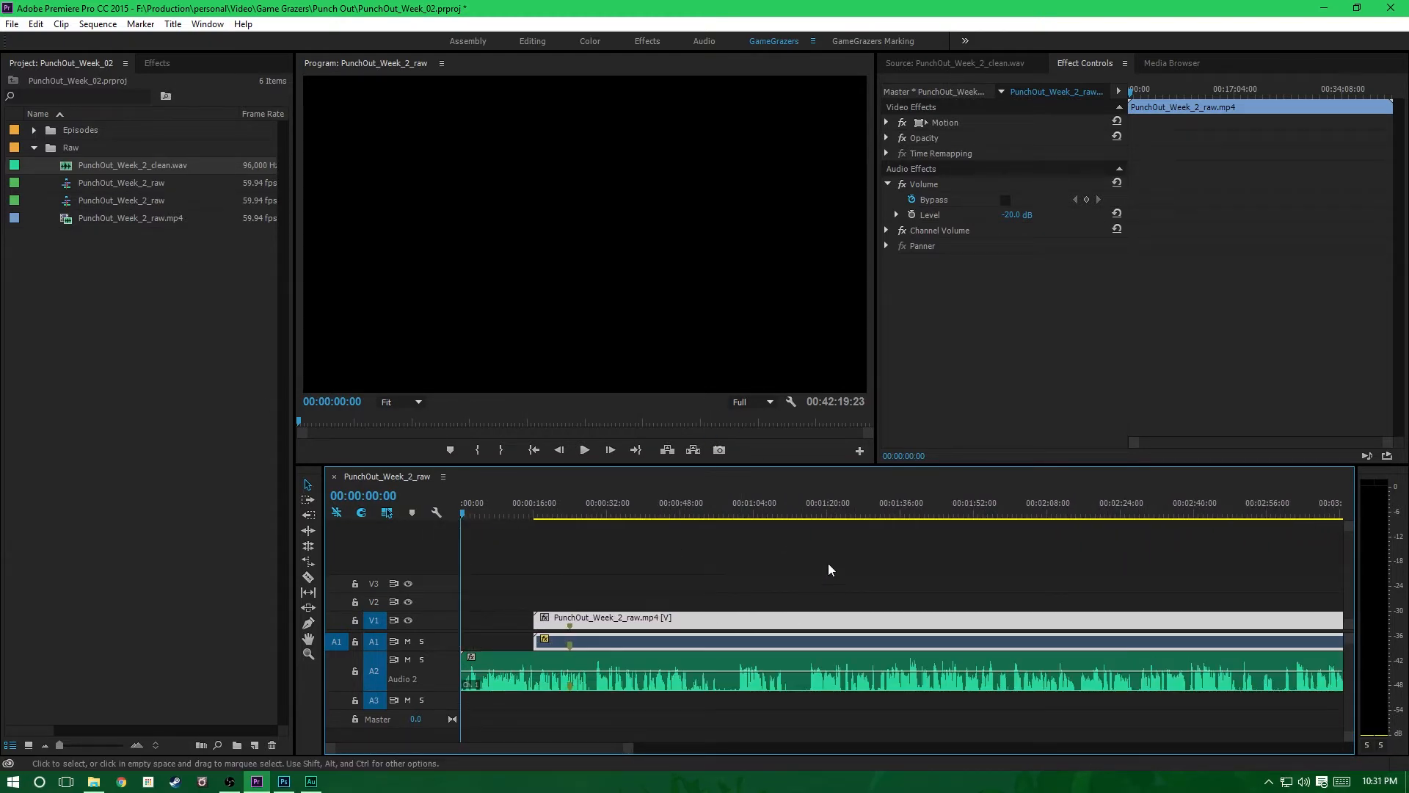
click(810, 514)
drag(811, 517, 809, 522)
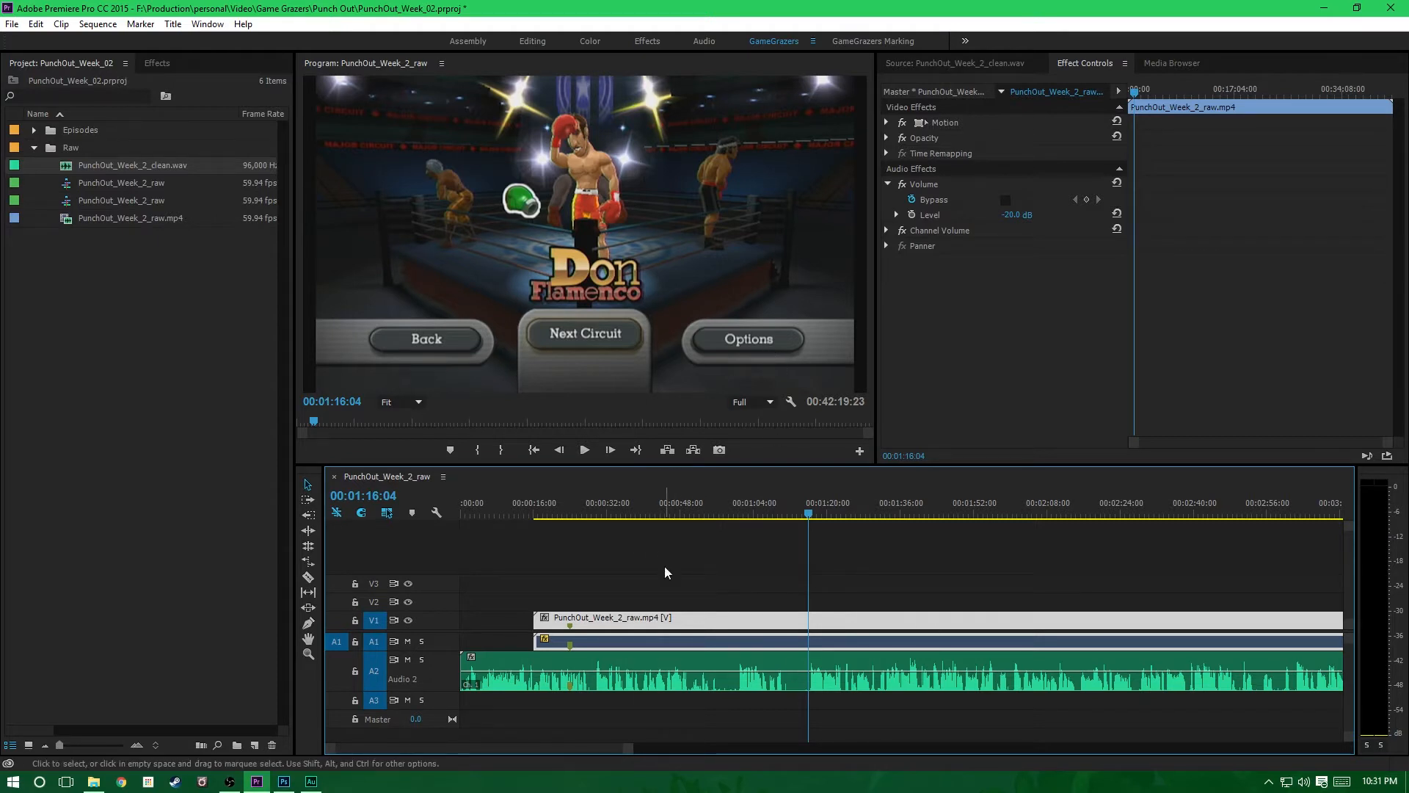
click(584, 449)
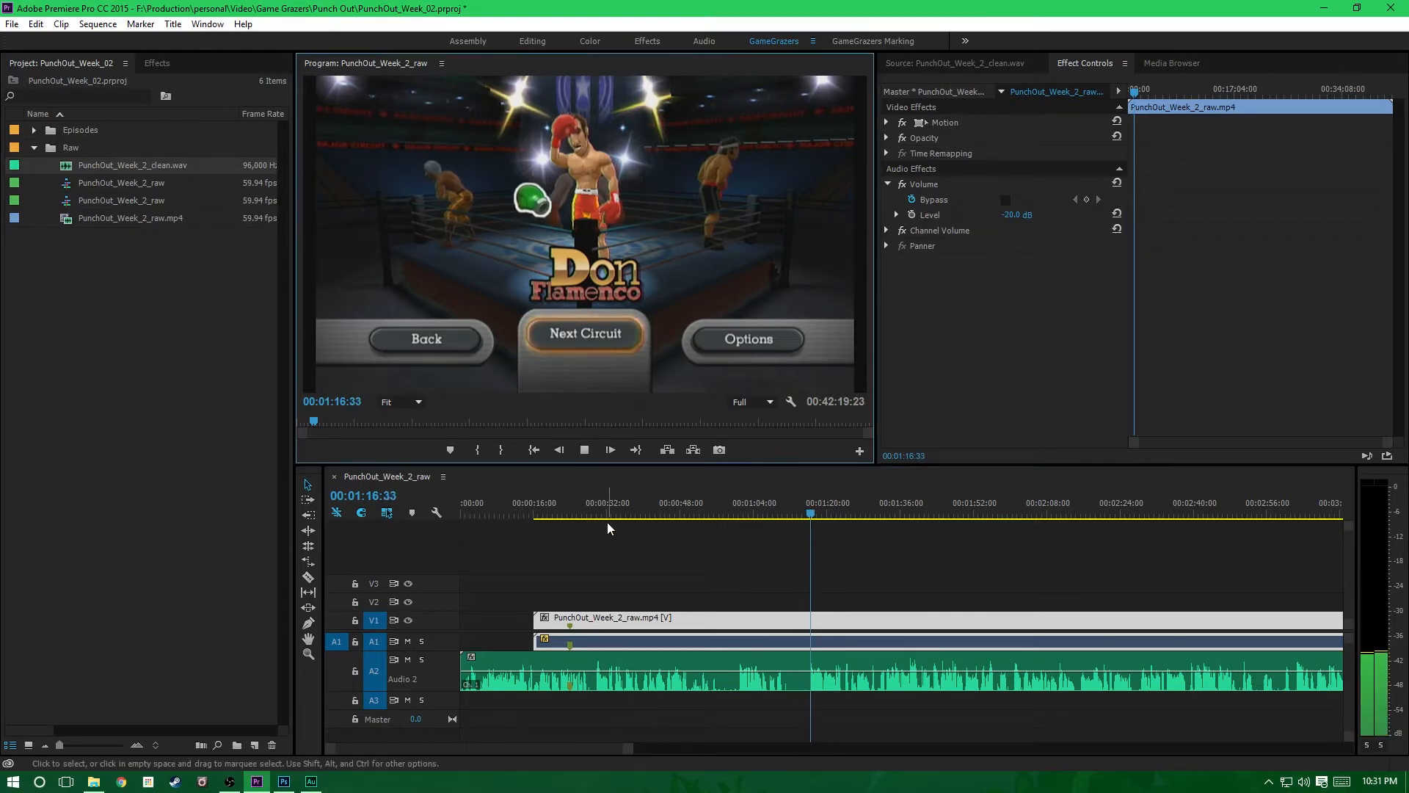
click(587, 450)
Step: Add a sequence marker at 00:01:16:30, where the clean audio resumes, and return to it from about 1:23
drag(628, 748, 536, 748)
click(941, 565)
drag(894, 514, 874, 515)
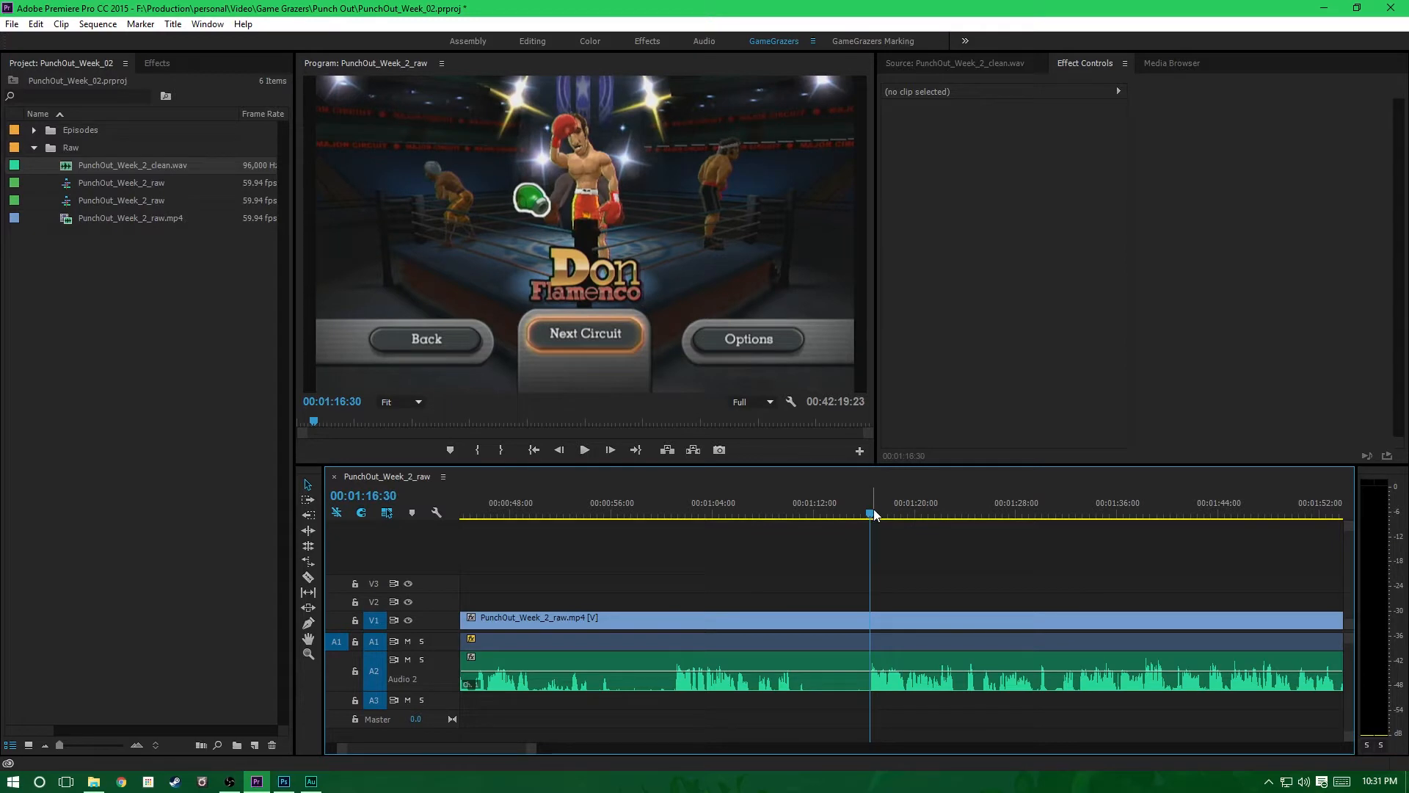
key(m)
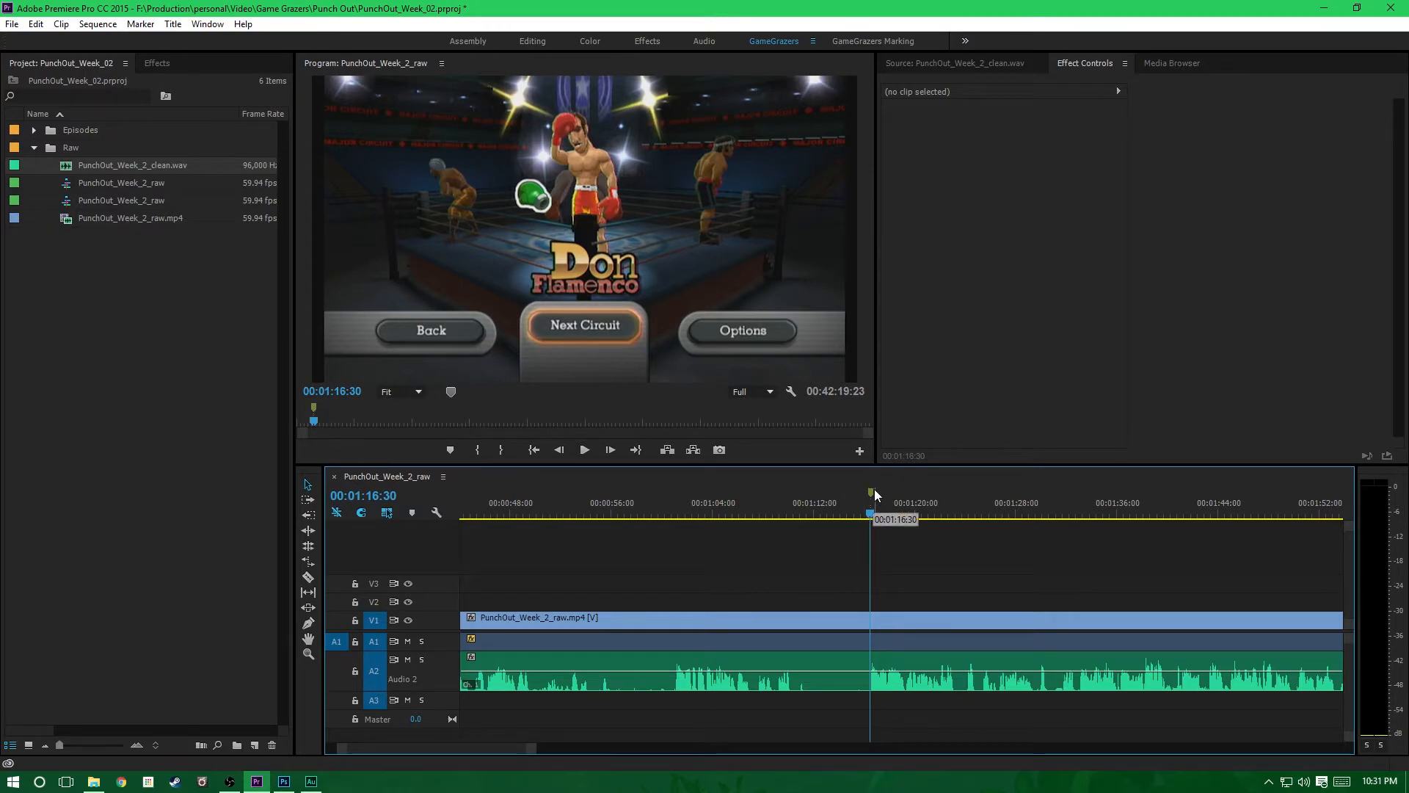
click(954, 509)
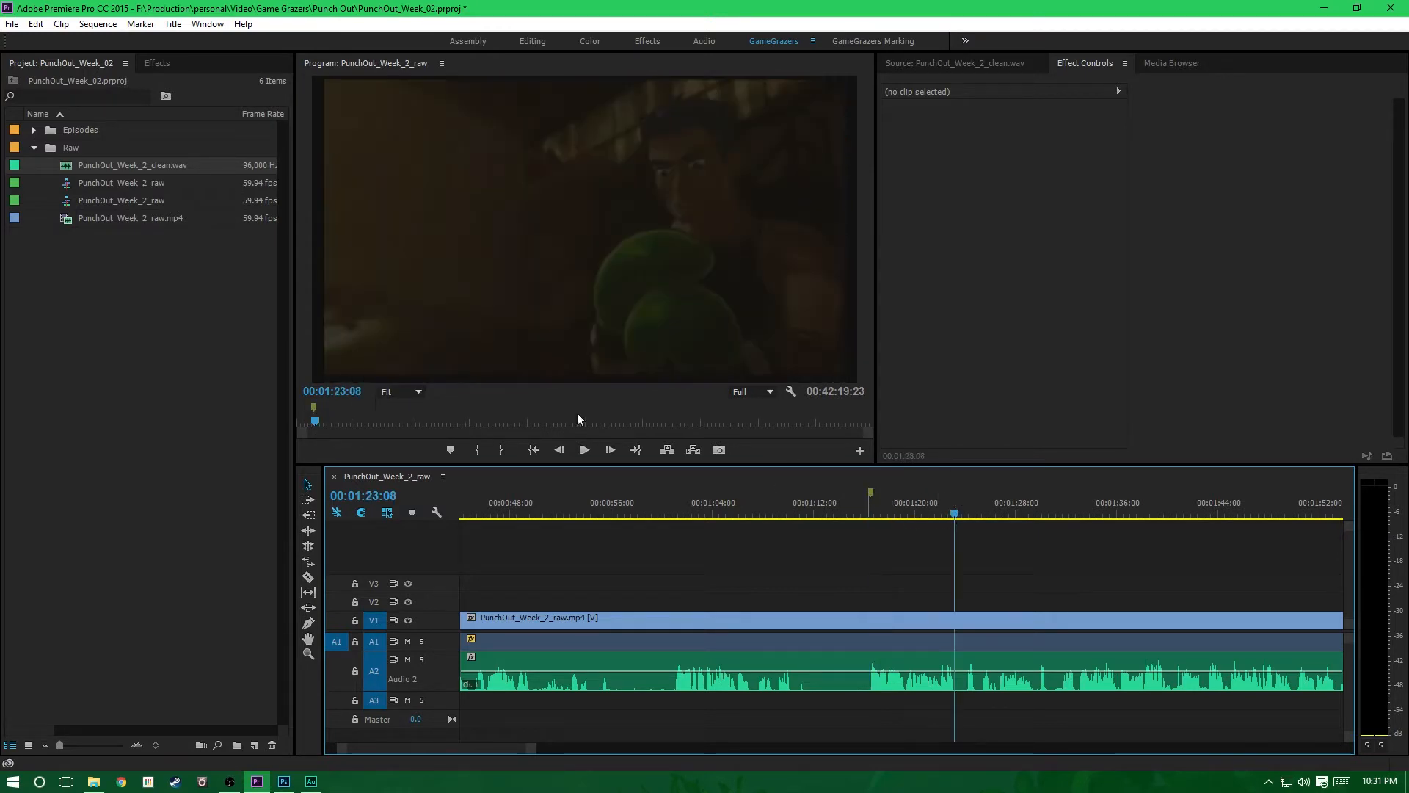
click(313, 410)
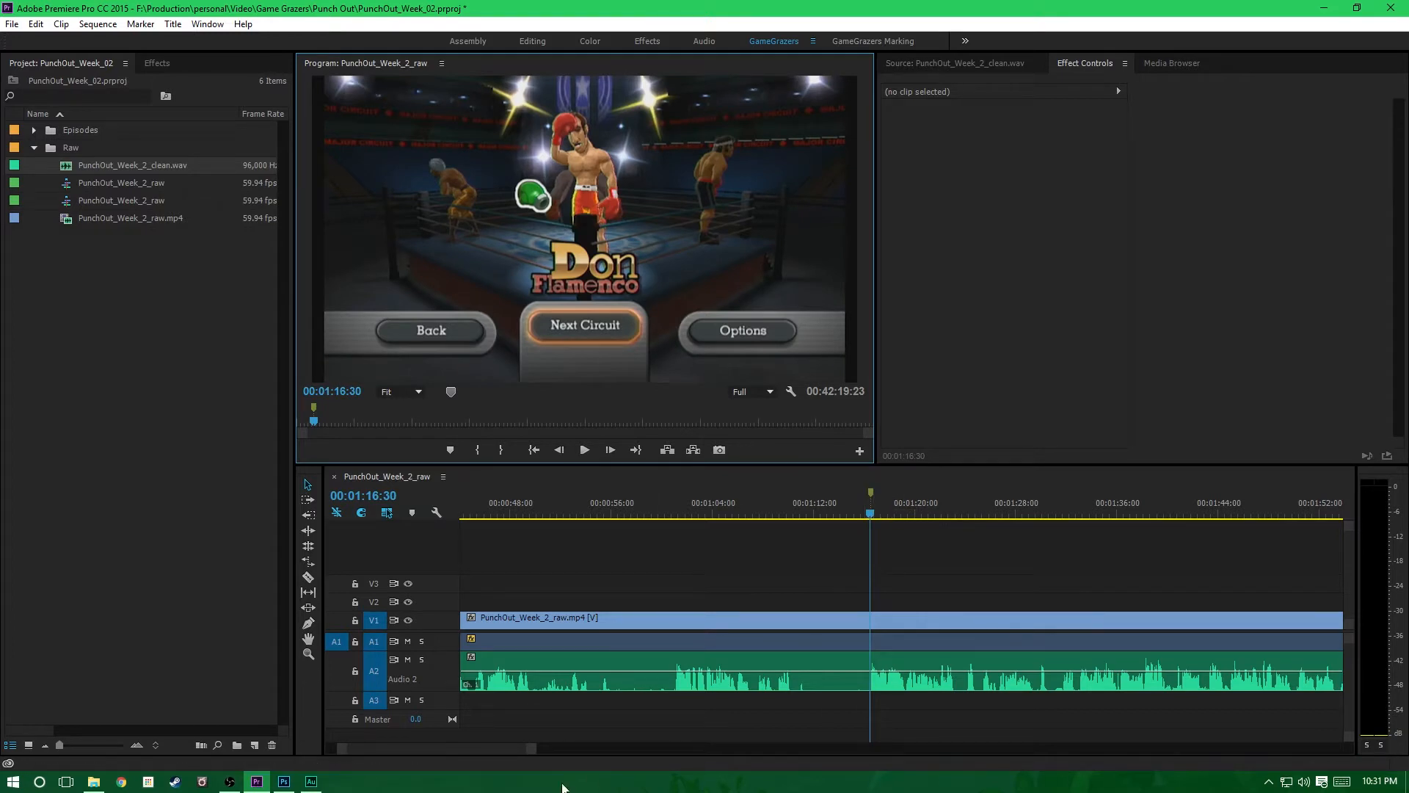
Step: Find the end of the fight at about 13:42 in the sequence and play from there
mouse_move(532, 749)
mouse_down()
mouse_move(836, 753)
mouse_move(1036, 777)
mouse_up()
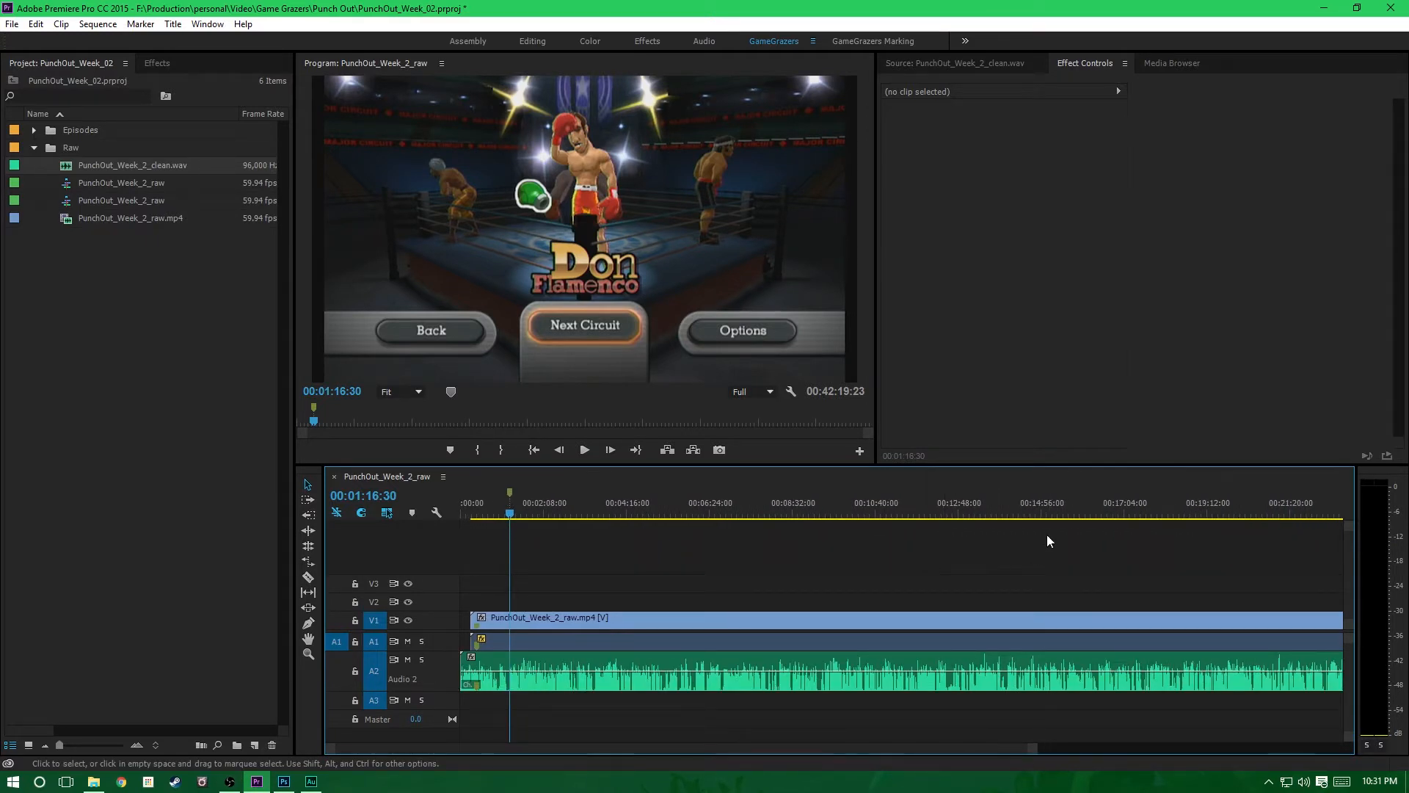
click(987, 504)
drag(1029, 754, 894, 753)
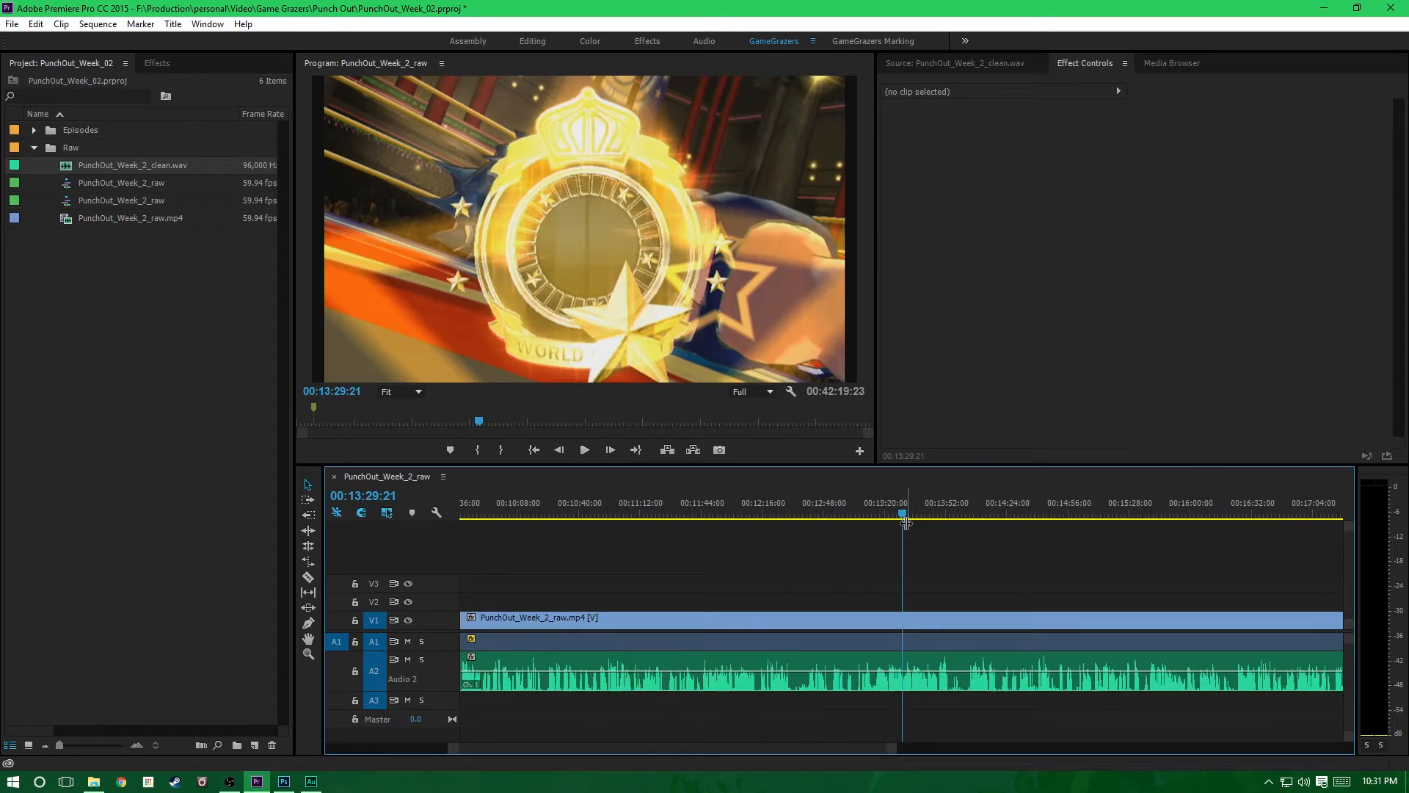
click(927, 512)
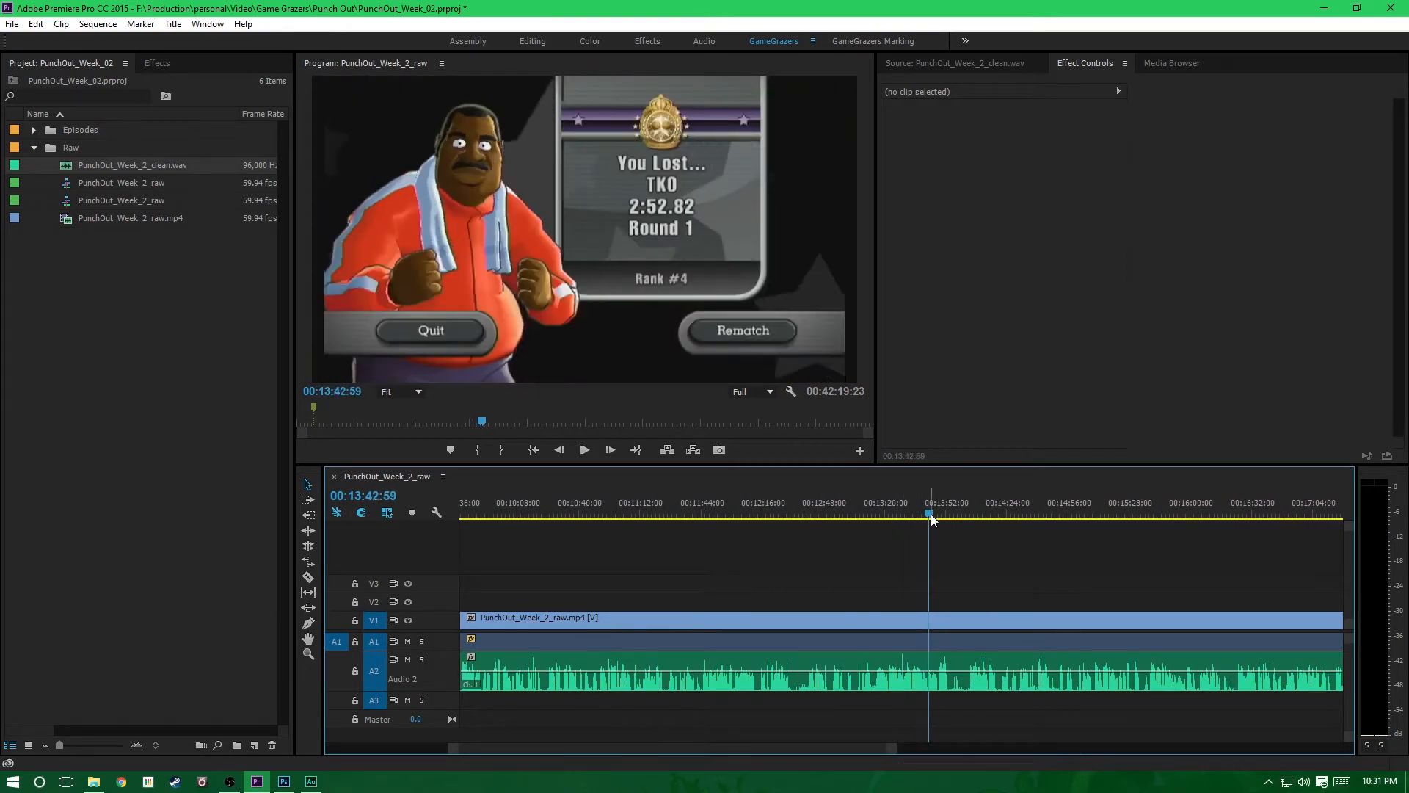
click(584, 451)
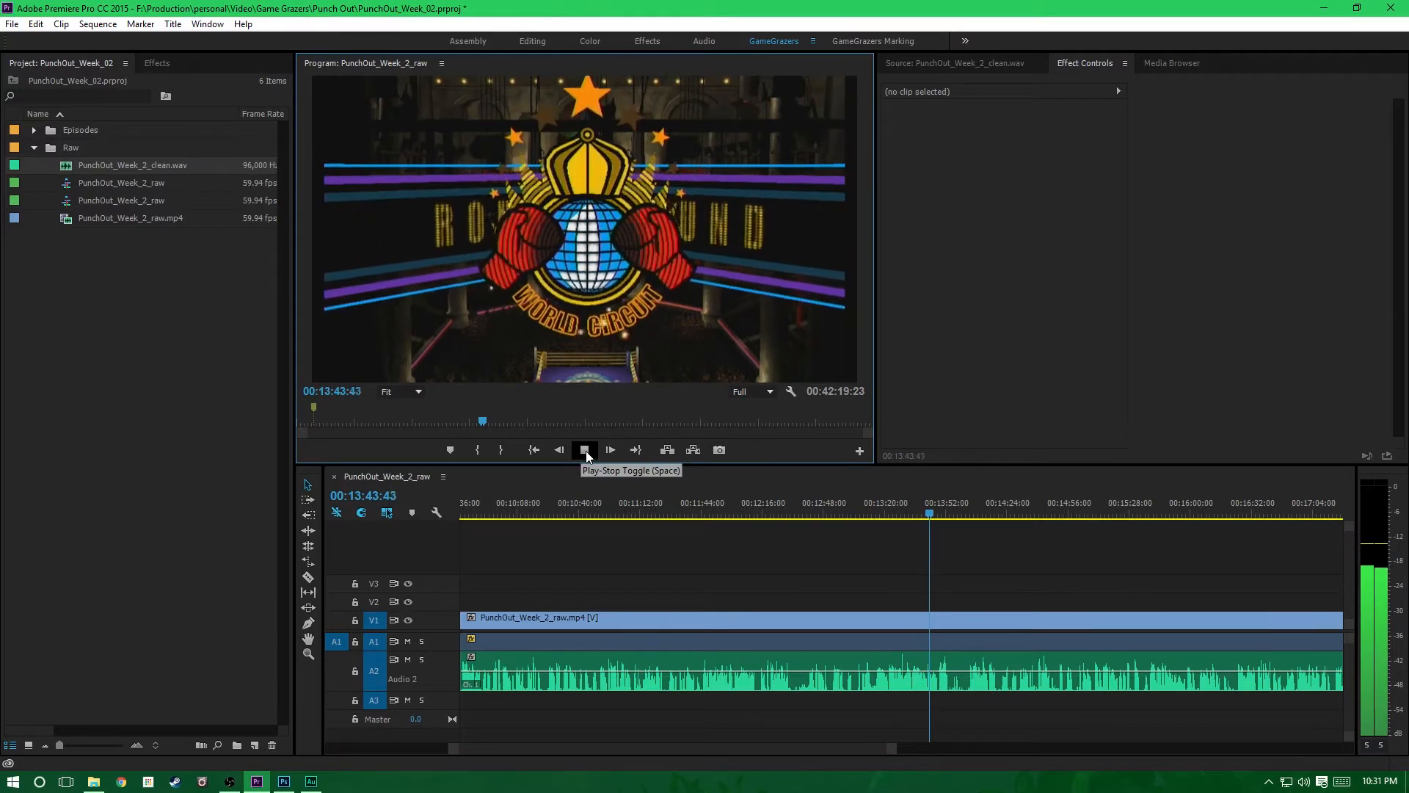
Step: Examine the footage and clean audio waveform between about 12 and 15 minutes of the sequence
click(858, 513)
click(760, 513)
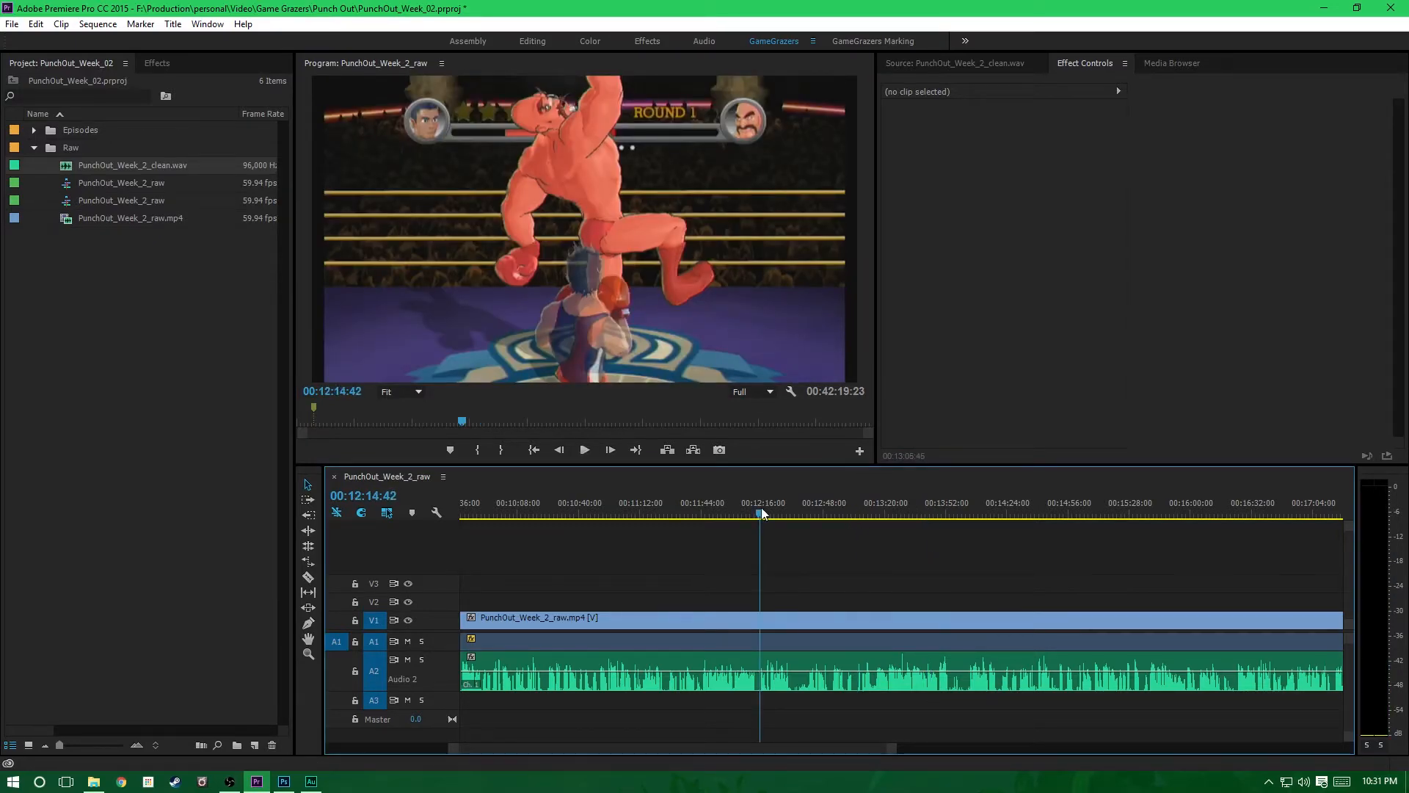
click(927, 513)
click(881, 514)
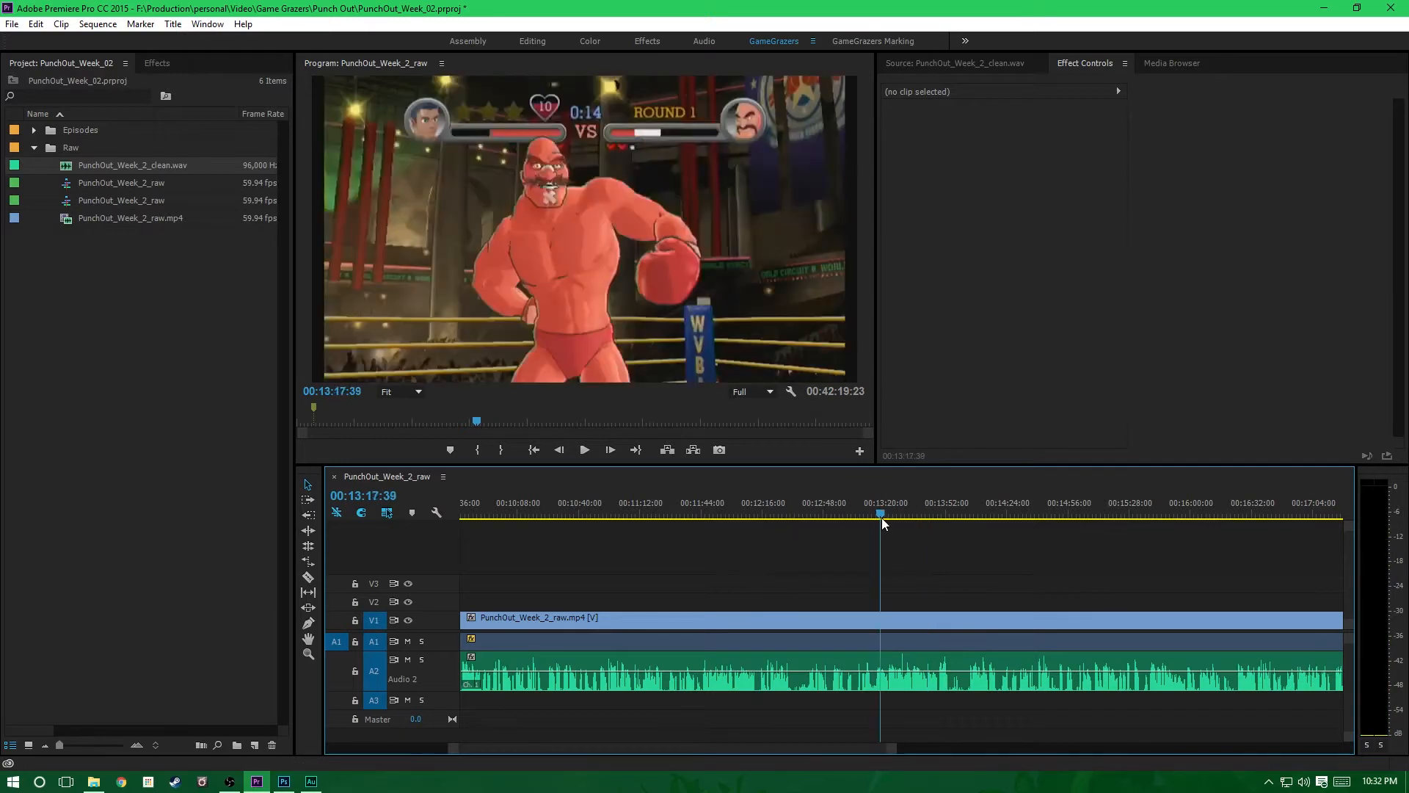
click(901, 750)
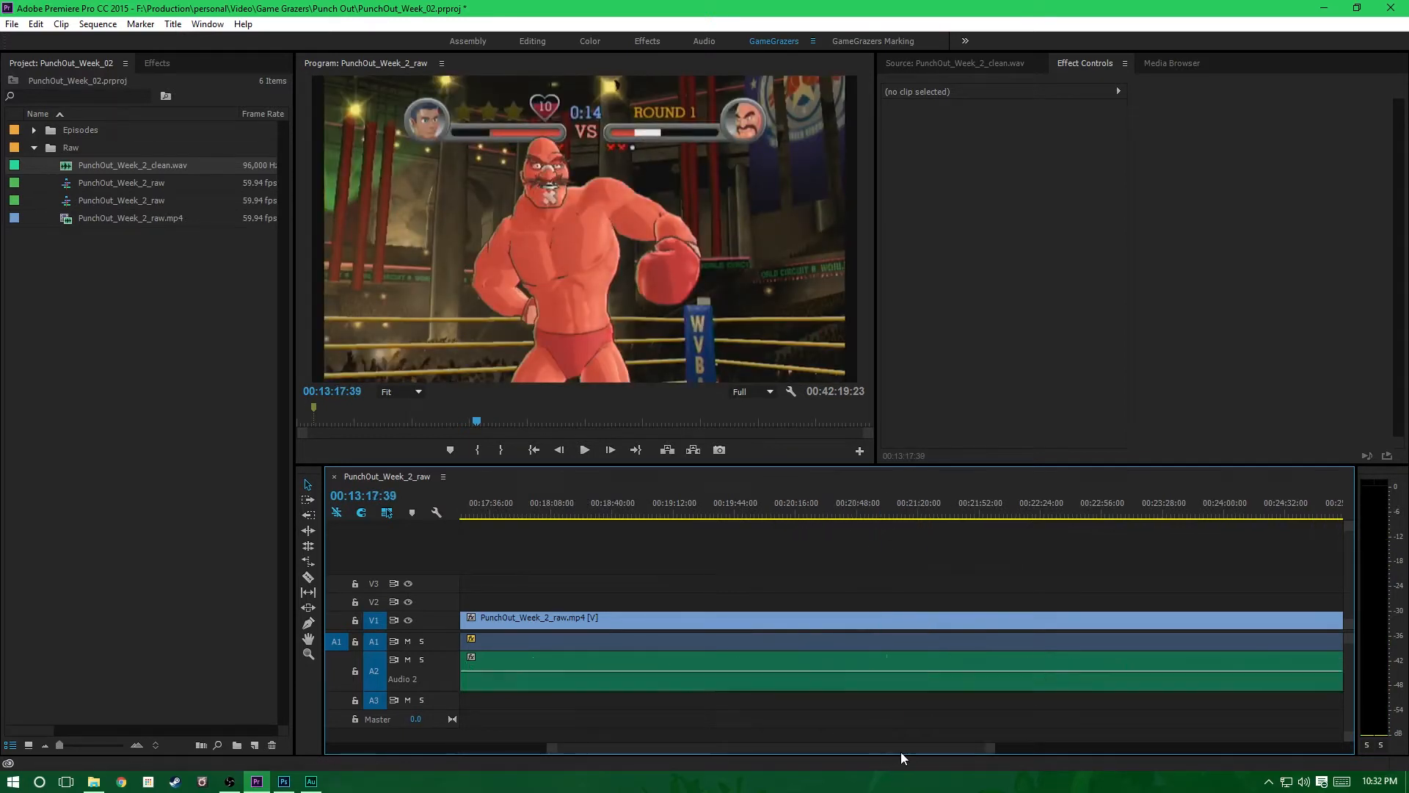
drag(908, 751, 807, 739)
drag(955, 514, 1097, 516)
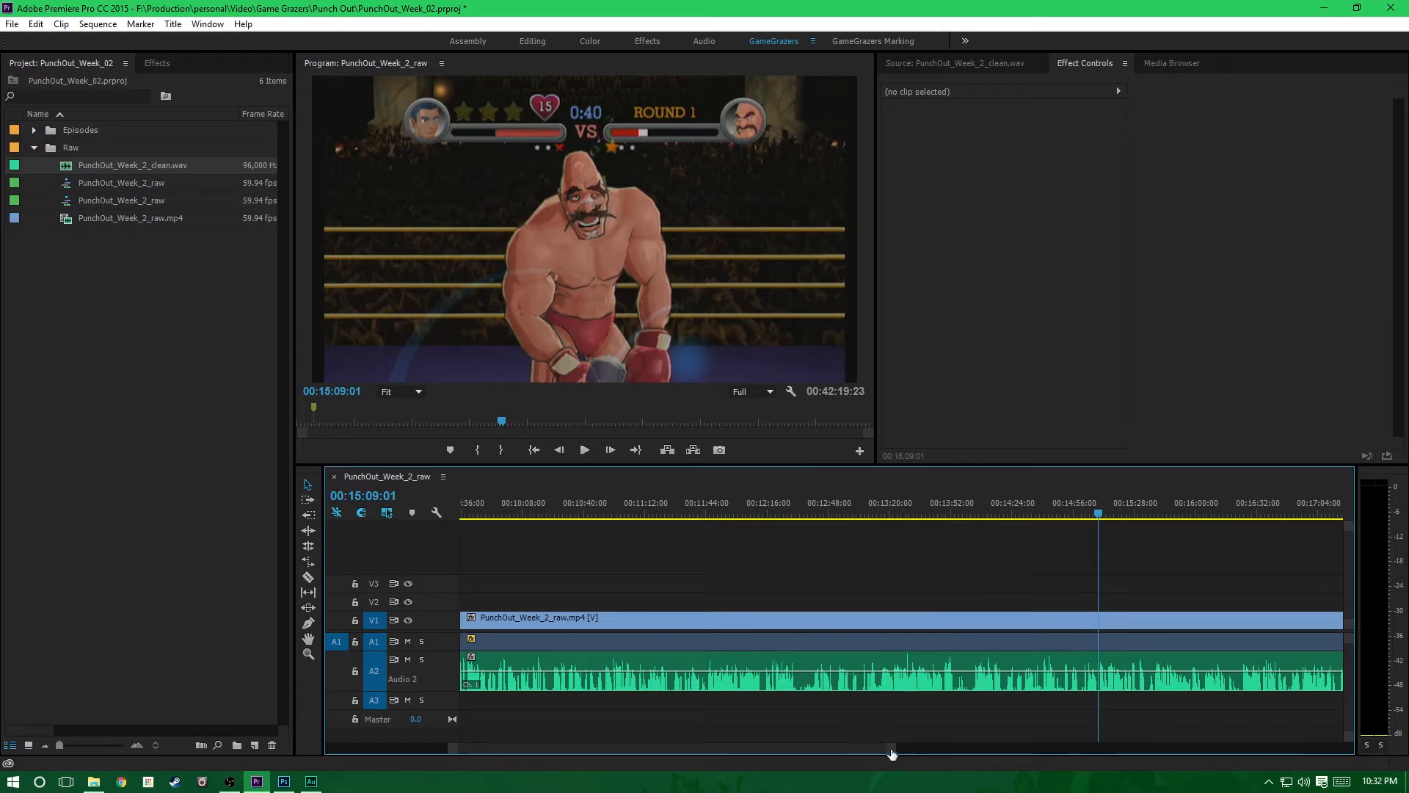
drag(891, 748, 1167, 748)
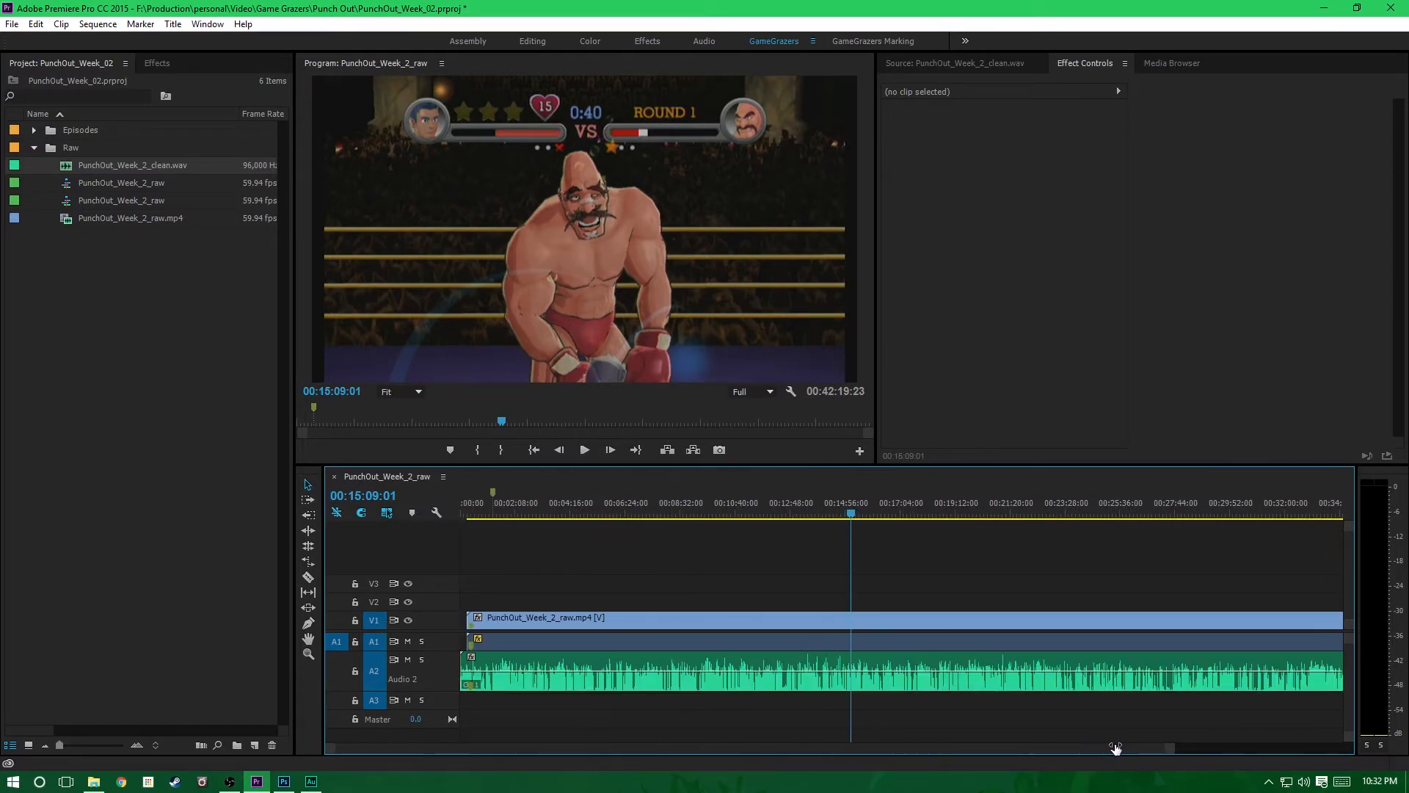
Step: Split the video and both audio clips at the 00:01:16:30 sequence marker
click(492, 495)
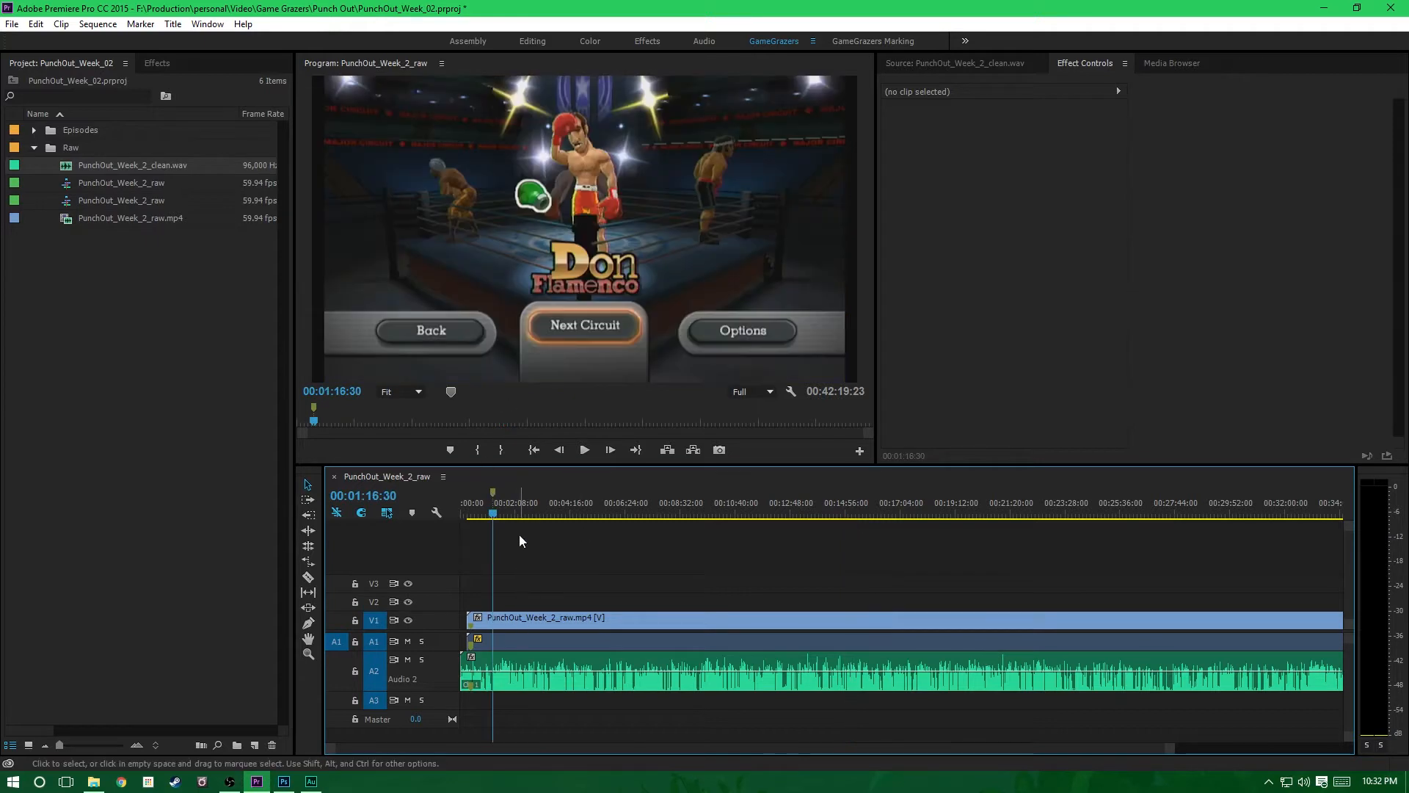
drag(520, 541, 575, 745)
key(ctrl+k)
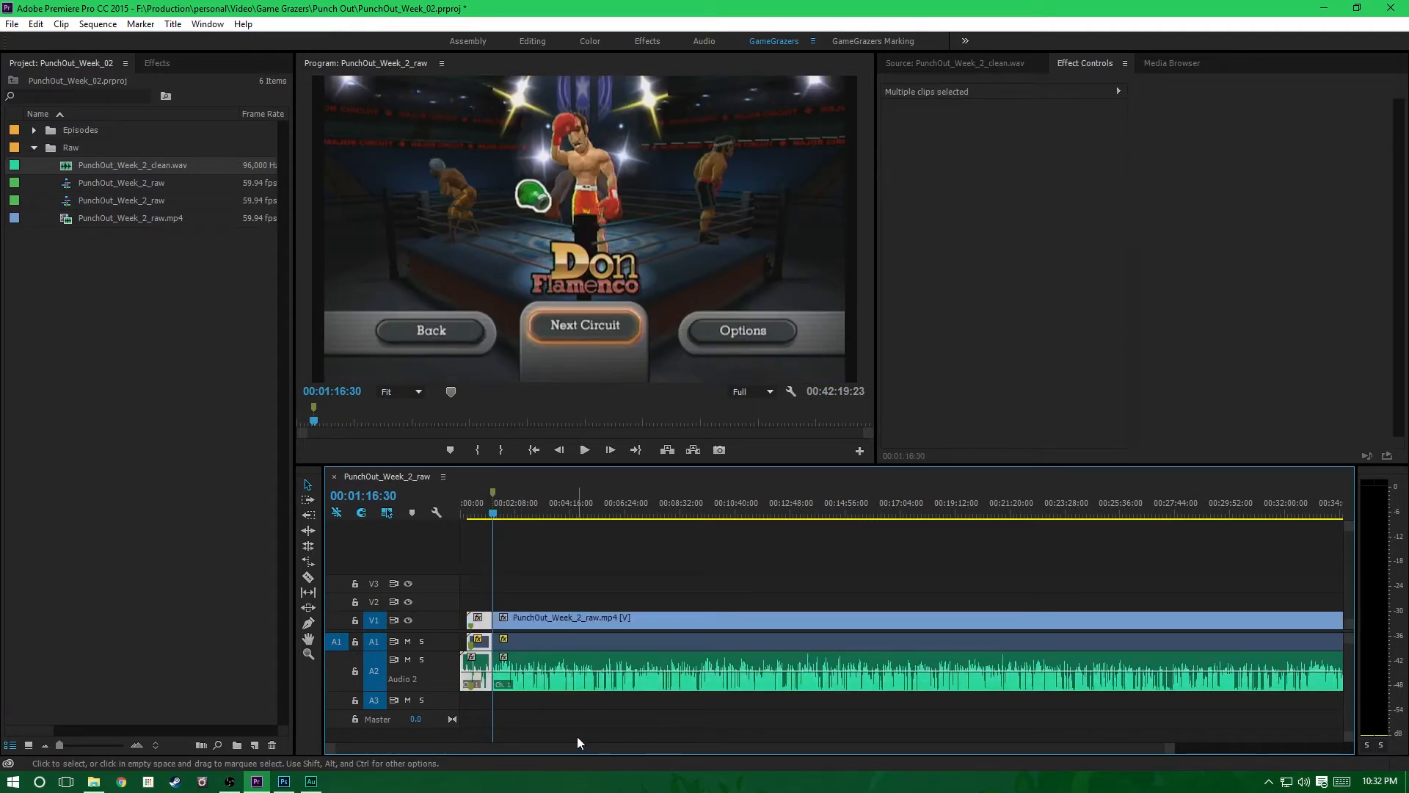
click(464, 579)
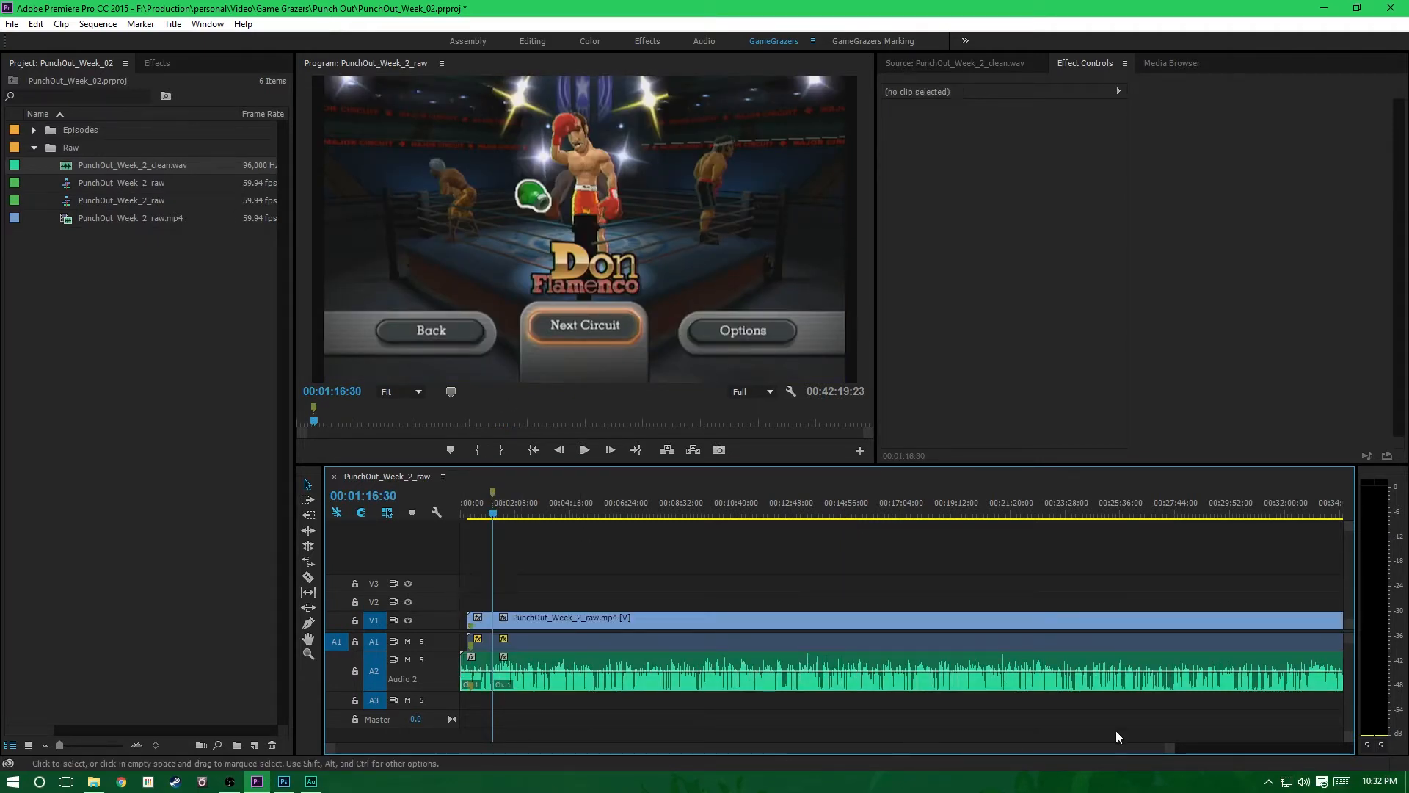
mouse_move(1349, 747)
mouse_down()
mouse_move(986, 763)
mouse_move(642, 749)
mouse_up()
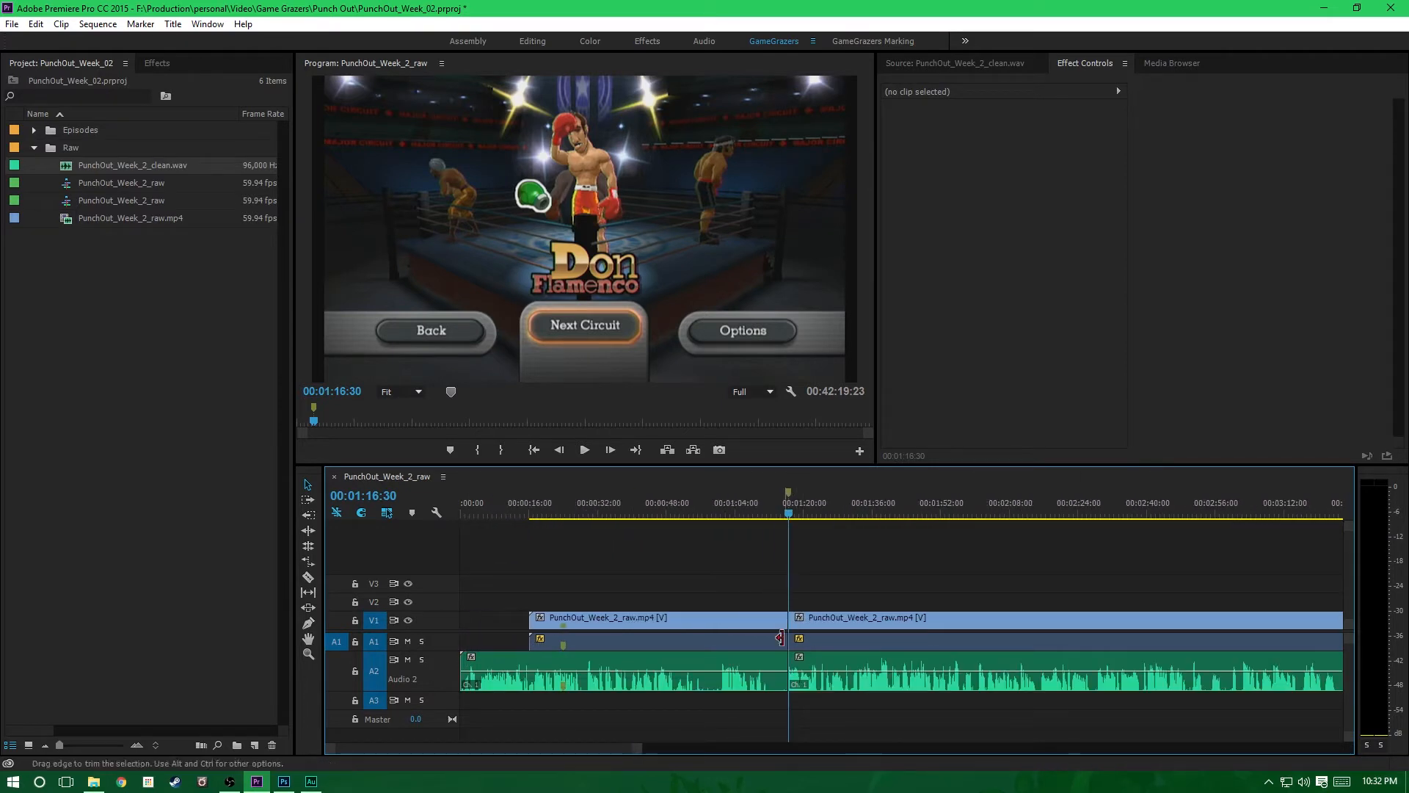
Step: Try moving the section after the cut about 9 seconds later, play from its new start, and undo the move
click(845, 686)
drag(845, 686, 884, 686)
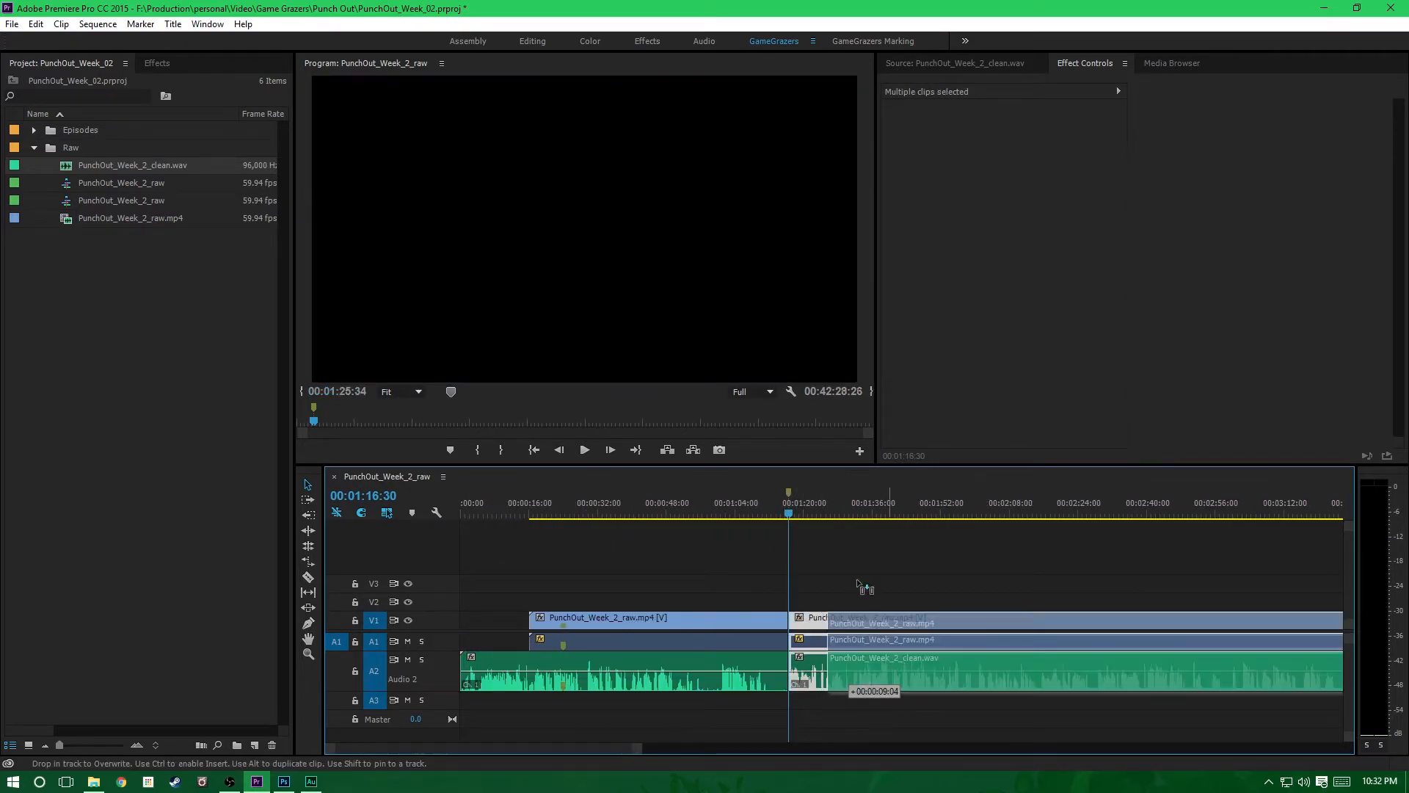
click(825, 513)
click(584, 449)
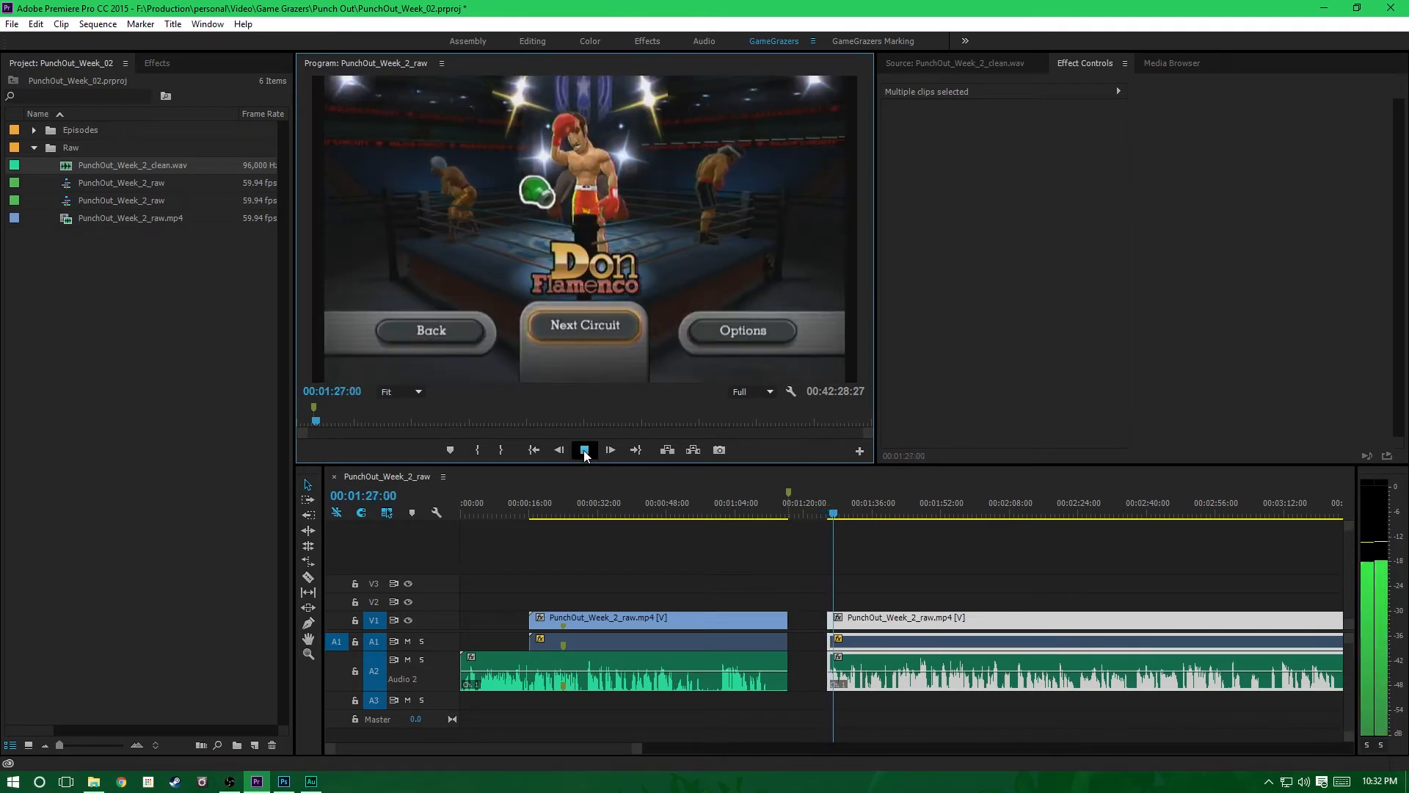
click(584, 449)
key(ctrl+z)
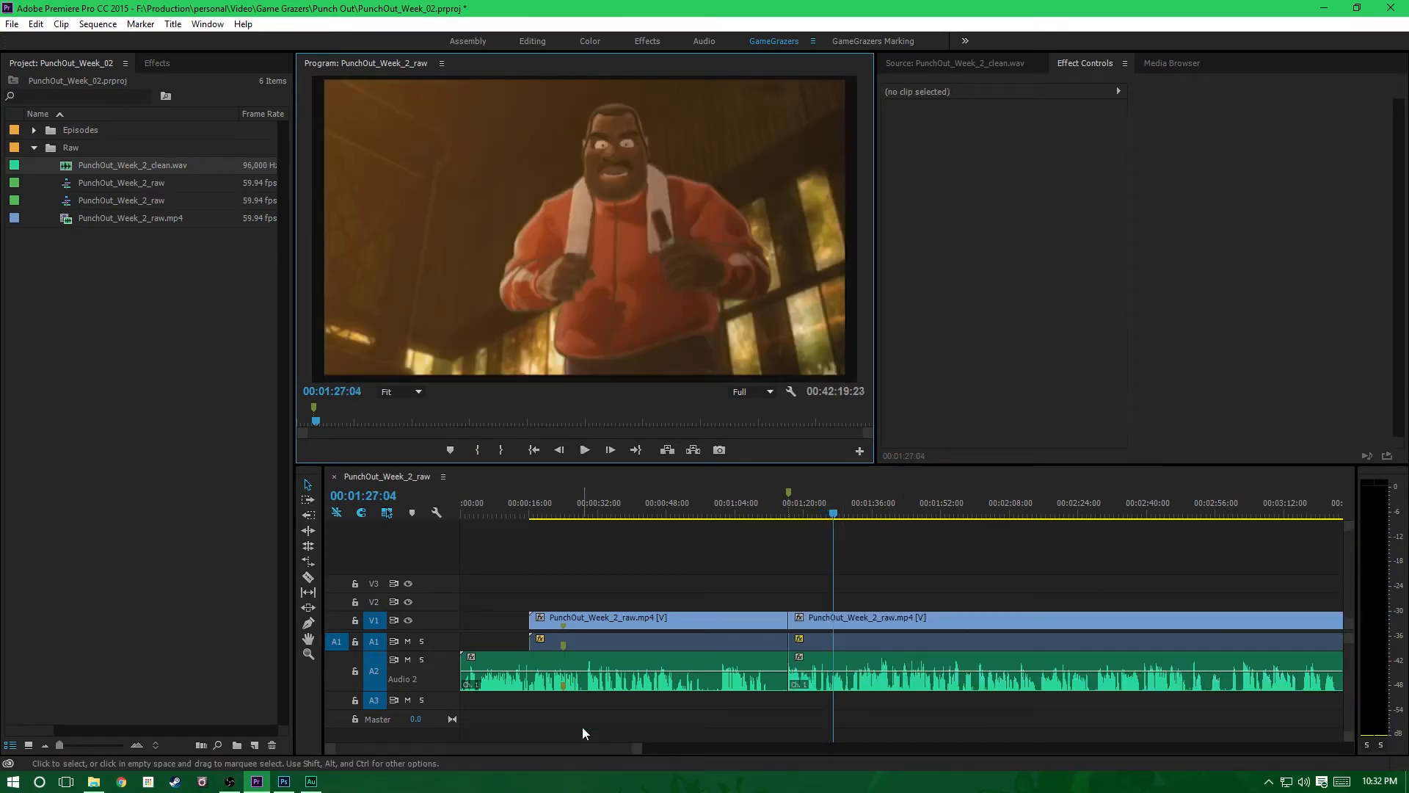
Step: Open the already divided PunchOut_Week_2_raw sequence, inspect its sections, and go to the marker at 00:16:02:26 where the clean audio ends
double_click(82, 184)
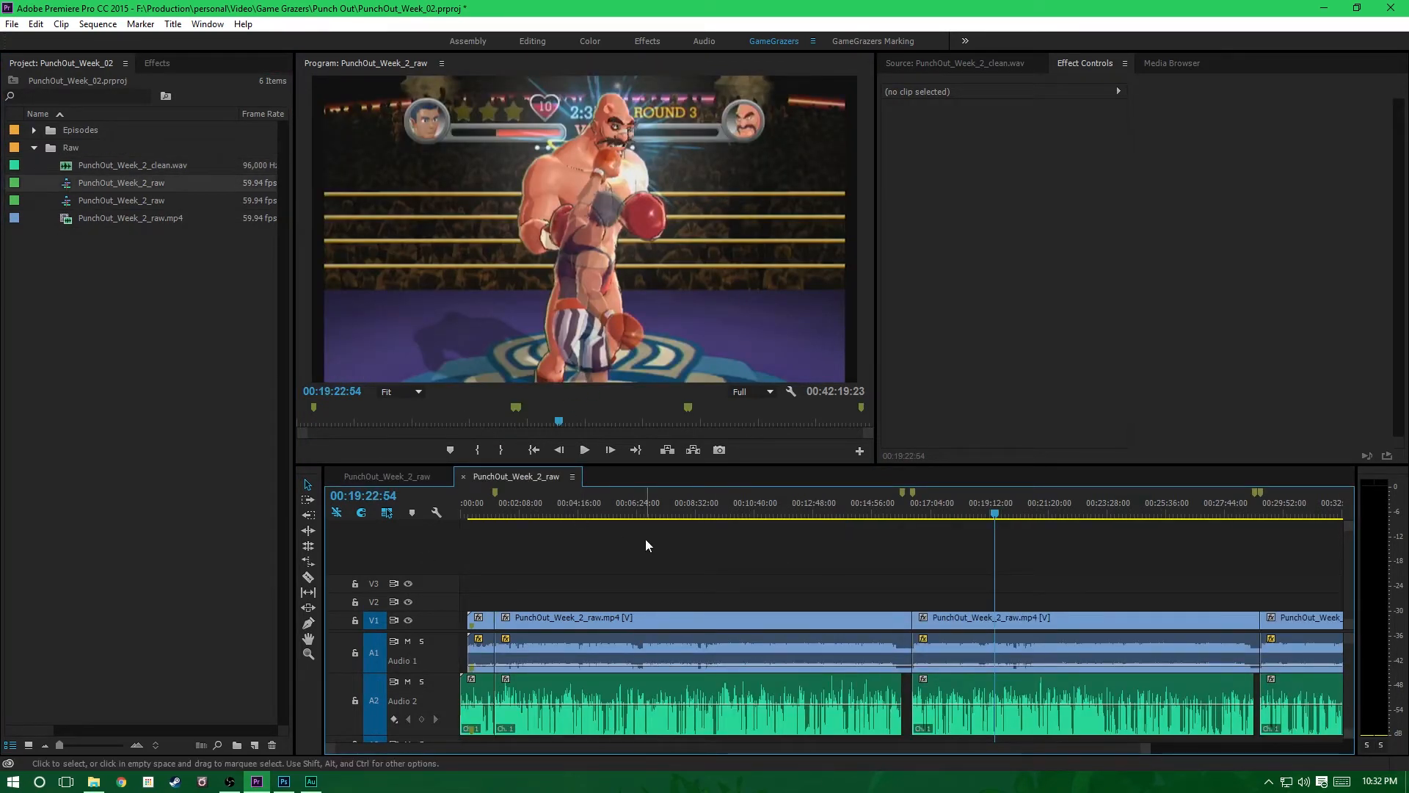
drag(737, 595, 775, 739)
drag(1051, 569, 1070, 708)
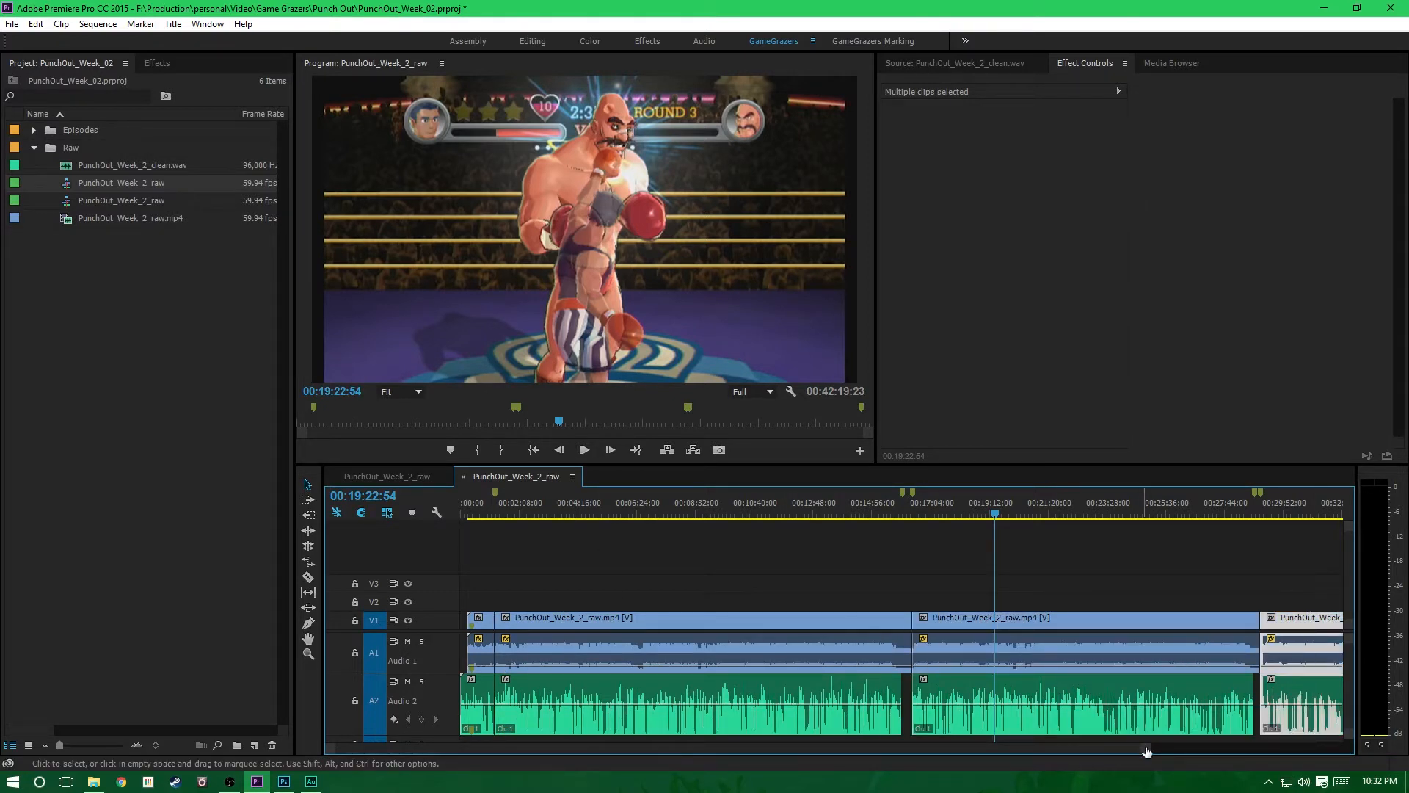
drag(1148, 748, 984, 738)
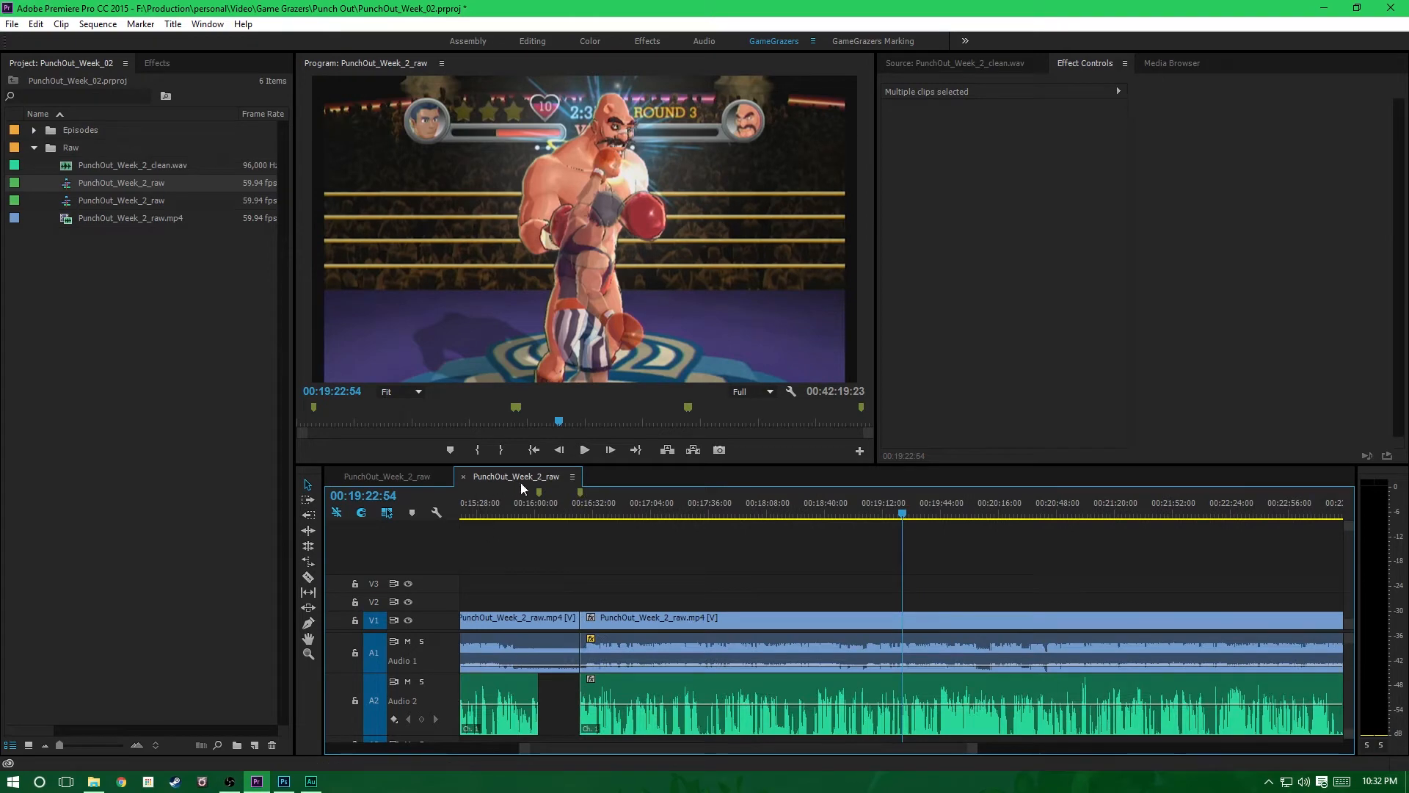
click(537, 492)
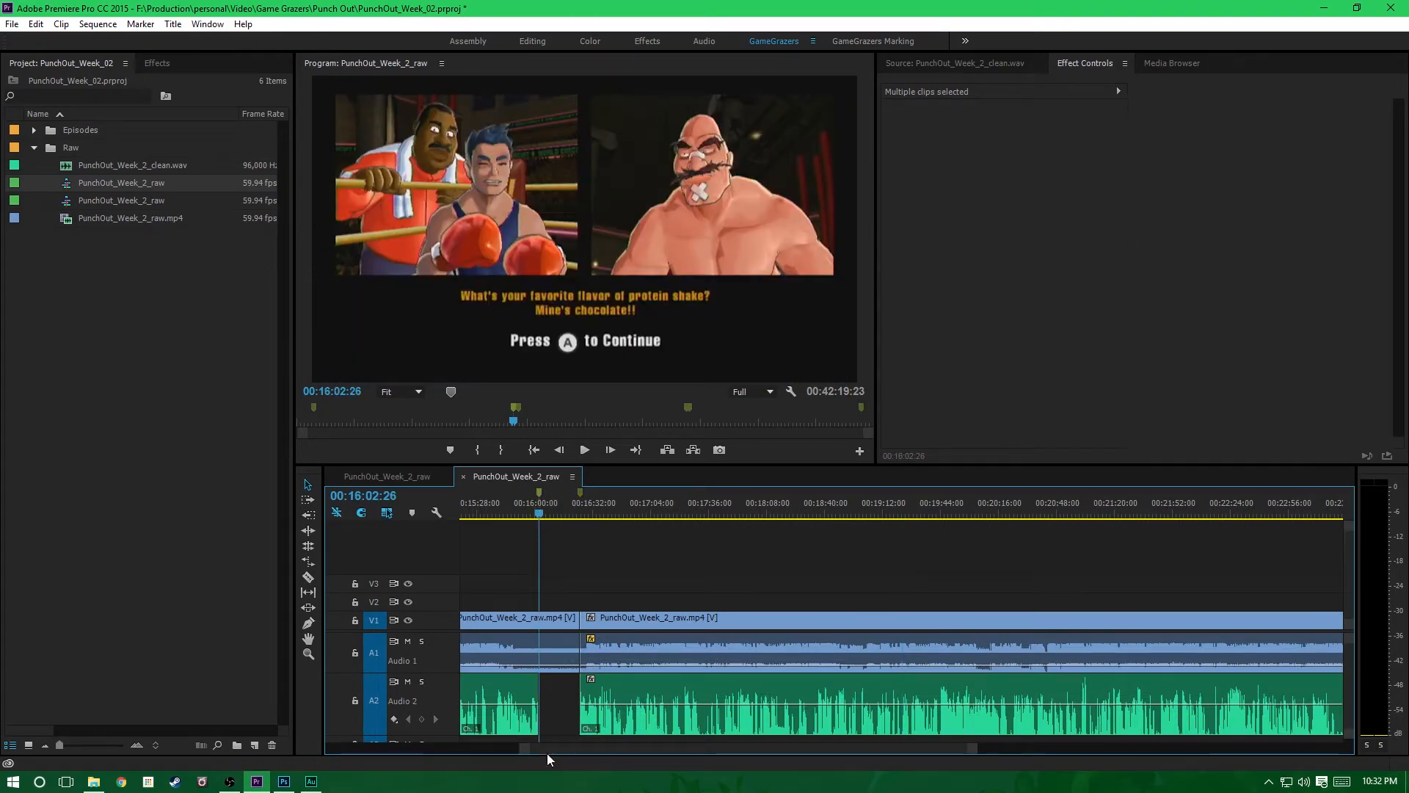
Step: Extend the clean audio across the gap to the next cut, play from about 16:02, and trim it back to the marker
drag(539, 701, 580, 701)
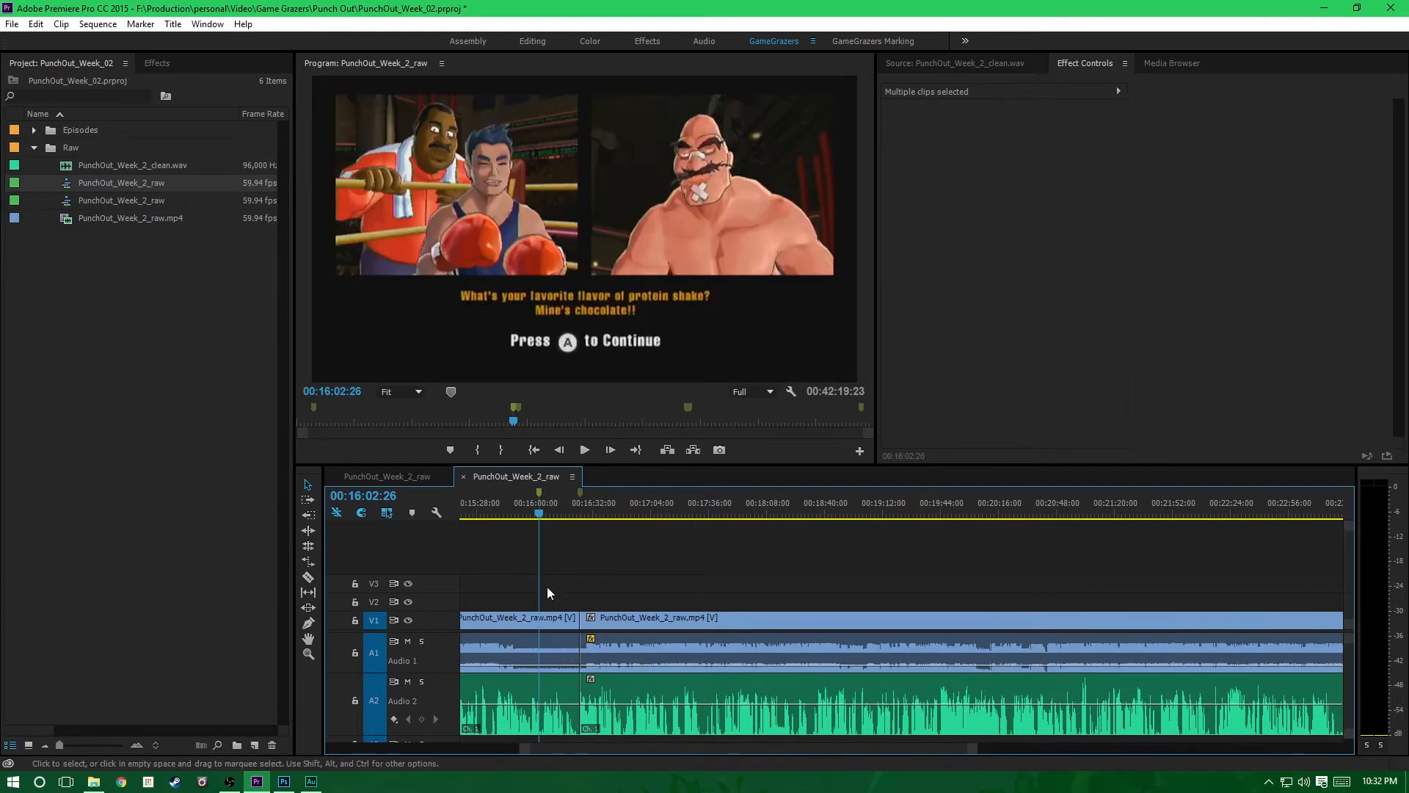
click(542, 506)
click(577, 452)
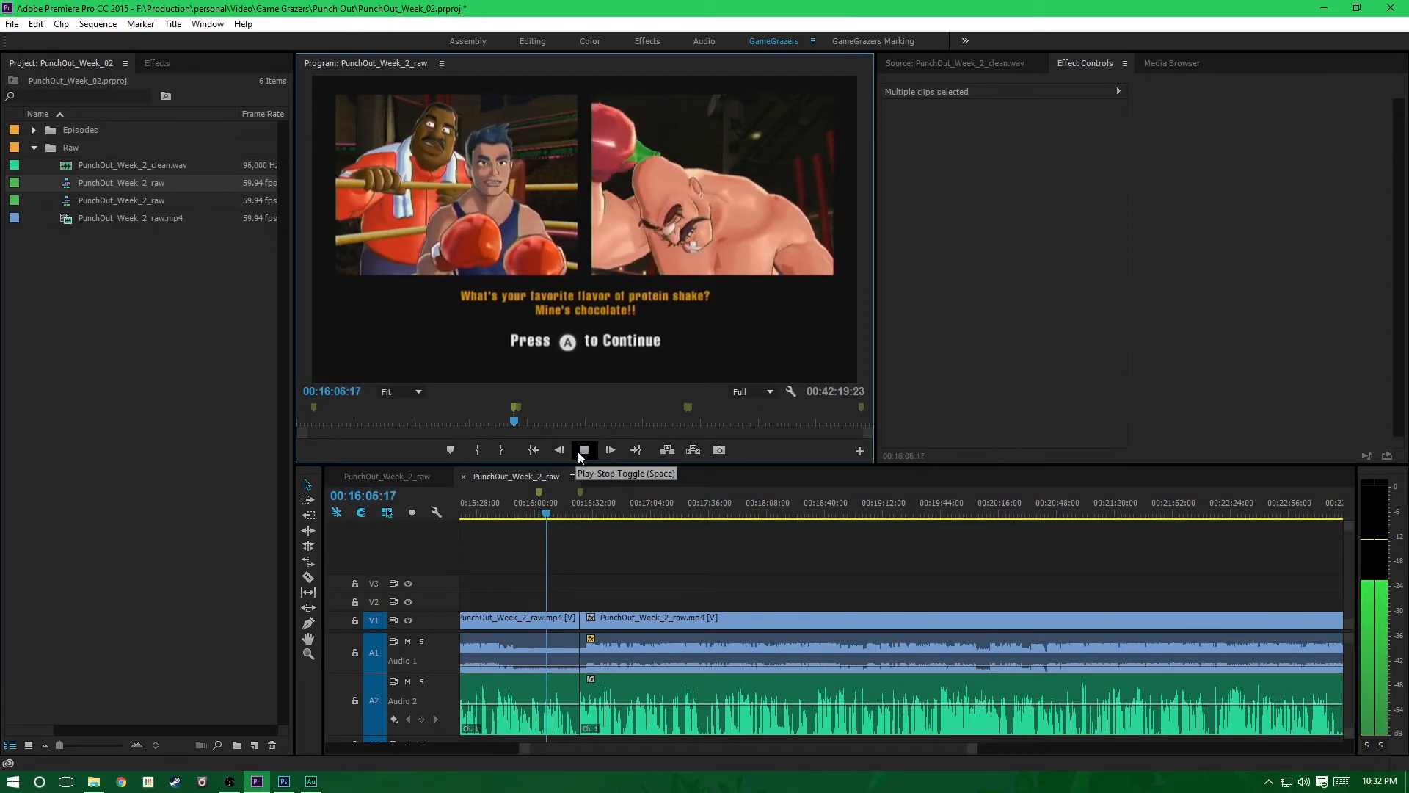
click(583, 449)
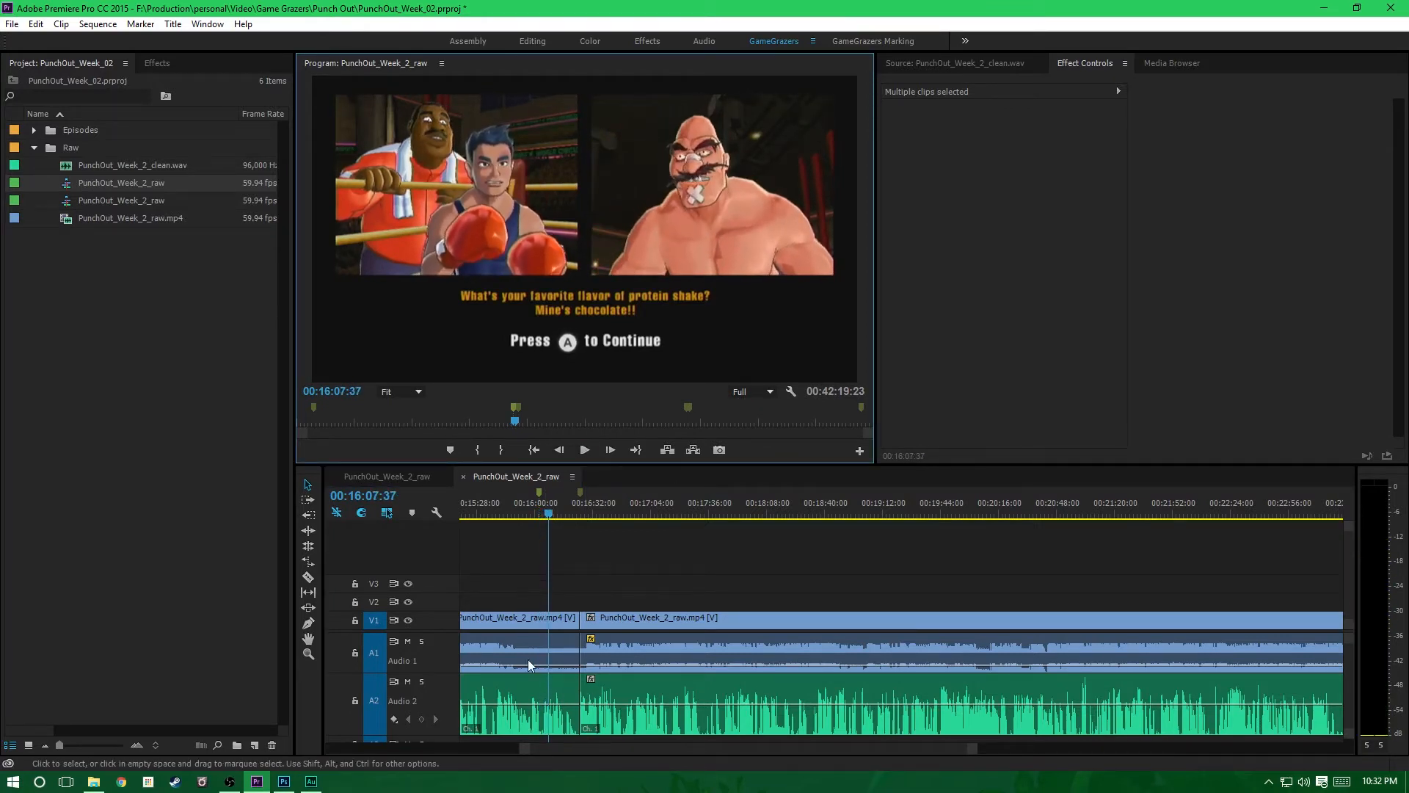
click(517, 514)
drag(568, 686, 549, 687)
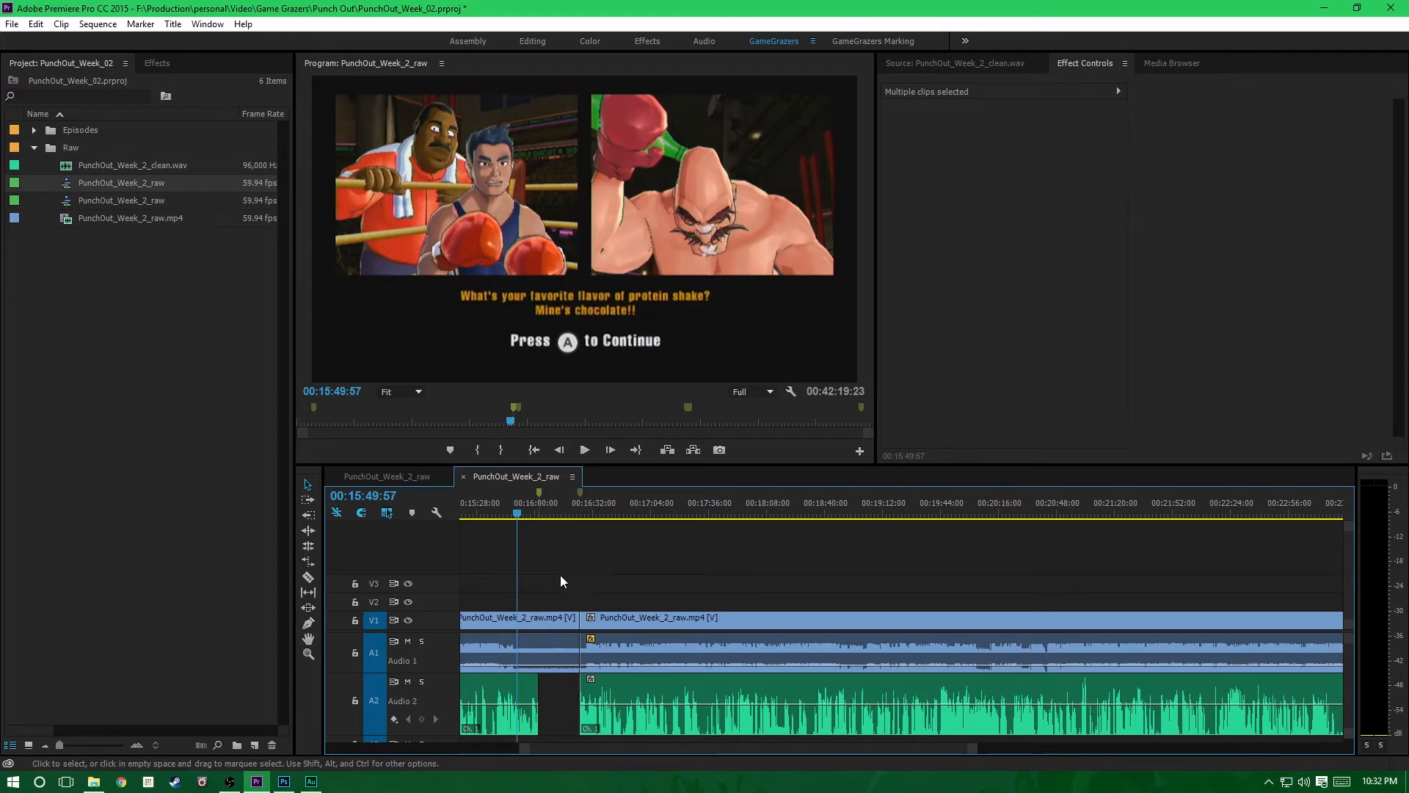
Step: Play the end of the episode section from about 15:49 and 15:58 up to the start of the clean audio gap
click(584, 449)
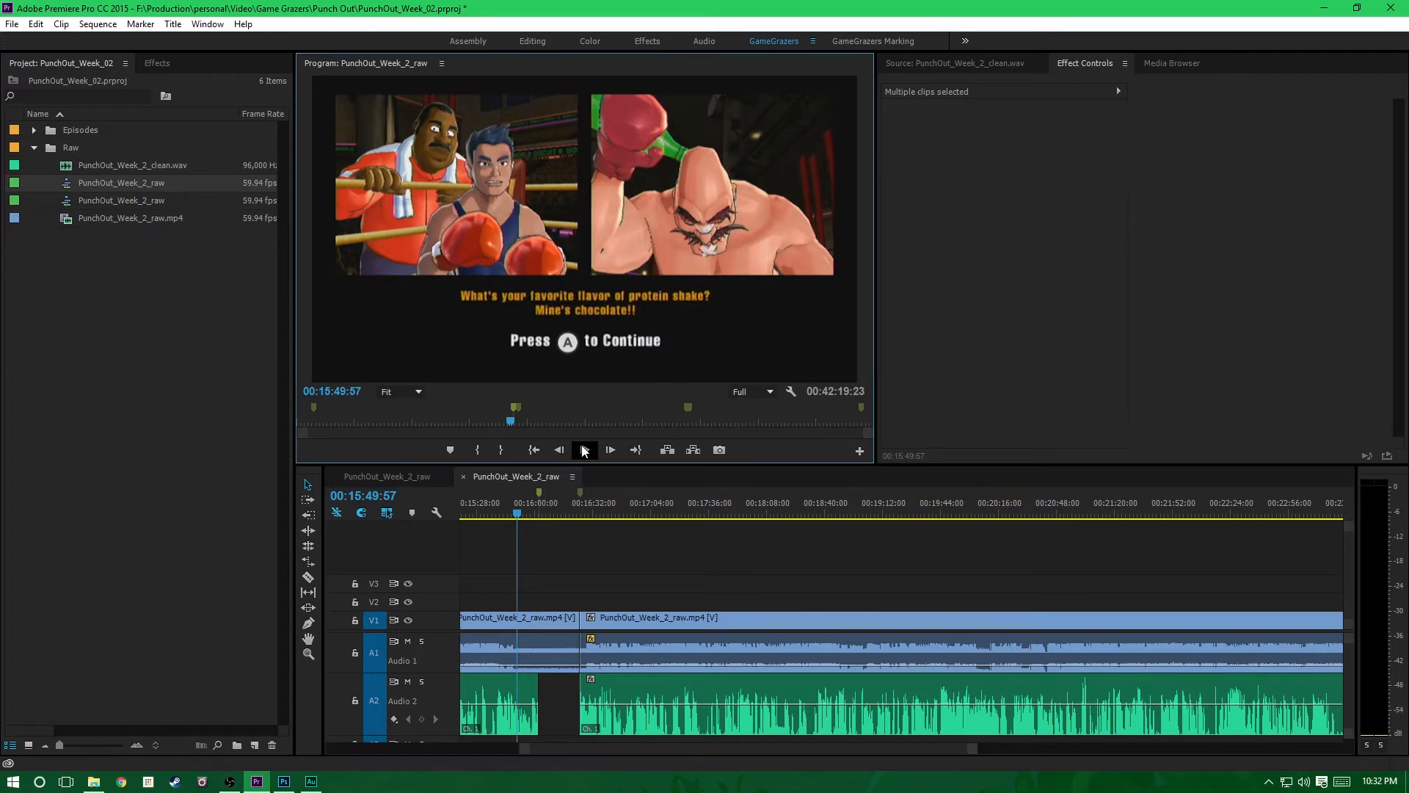
click(533, 515)
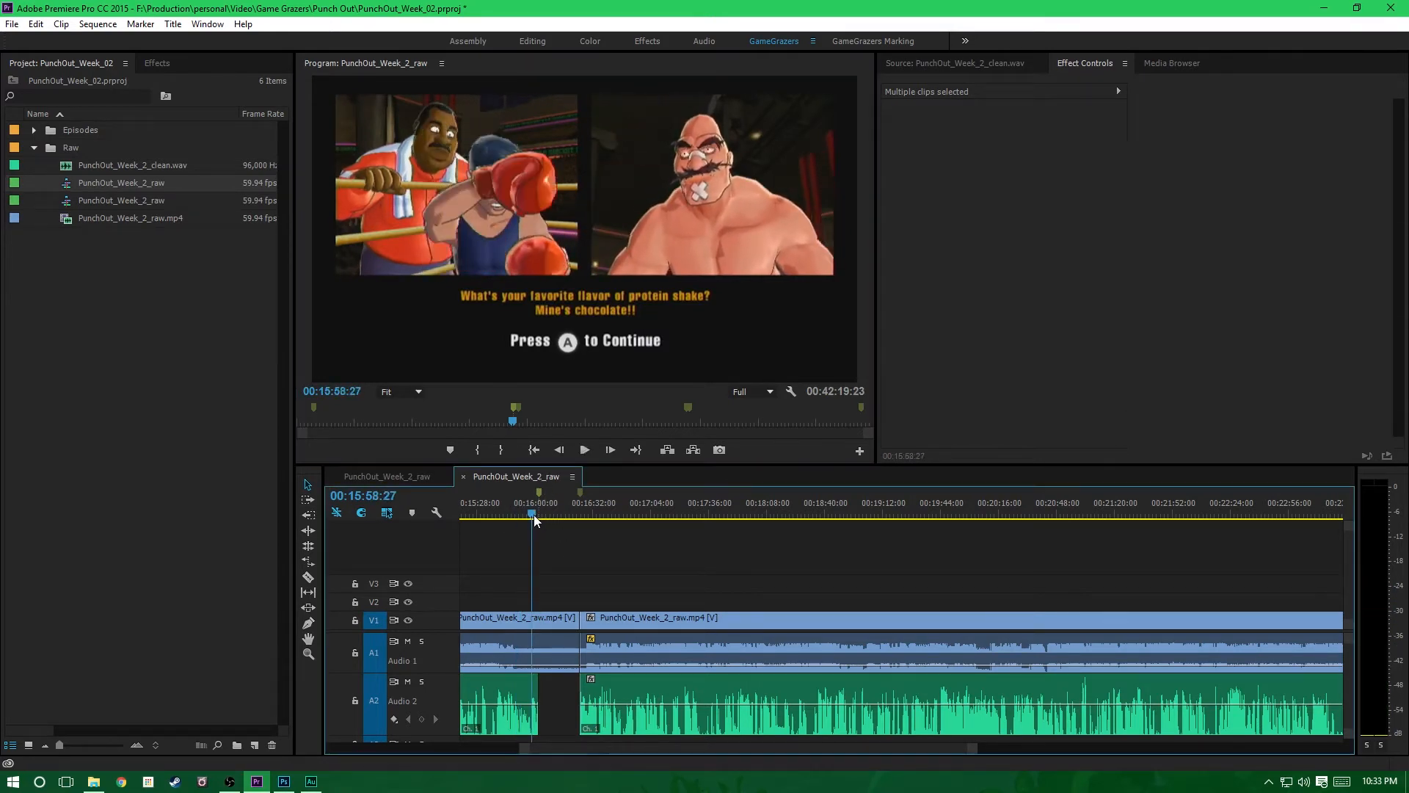
click(585, 450)
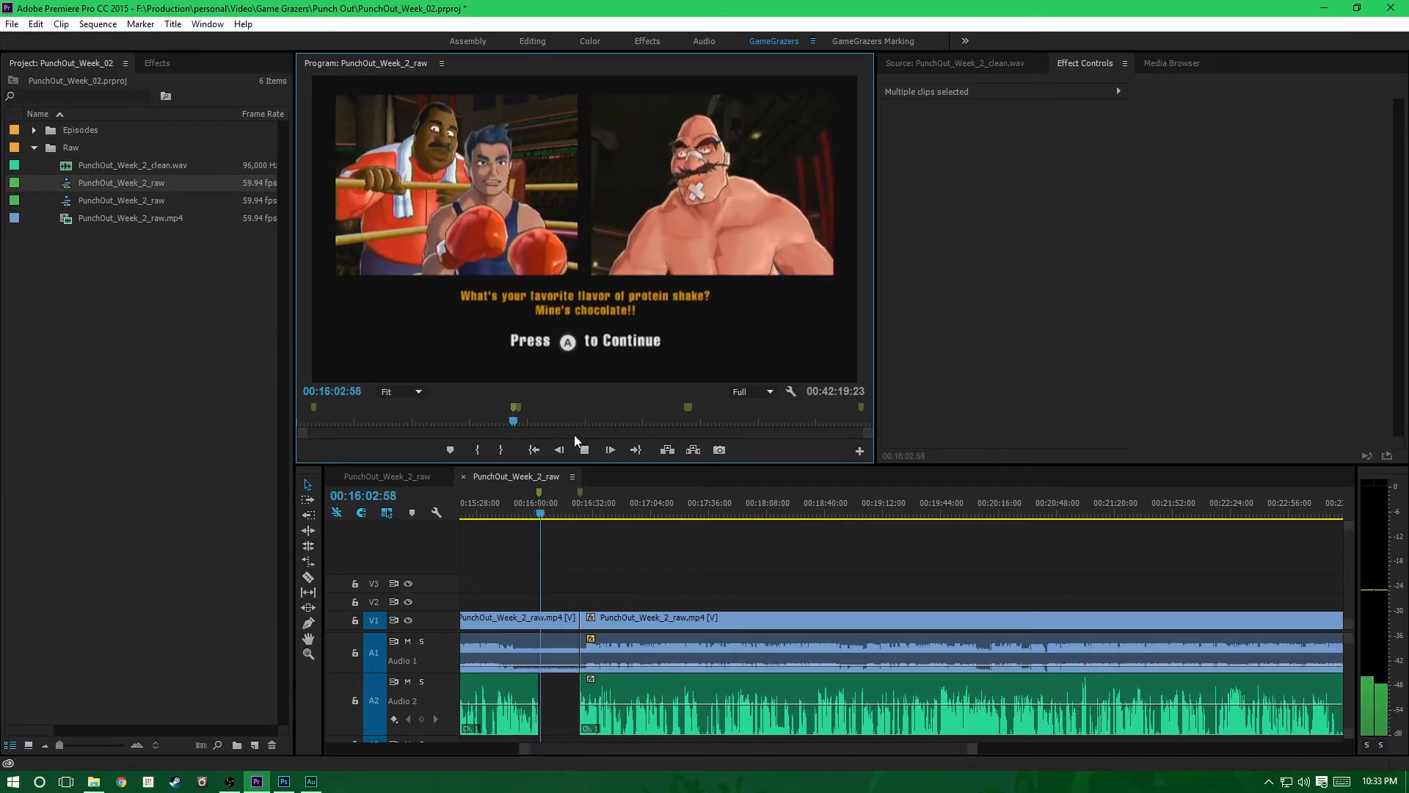
key(space)
Step: Make a subsequence from the video and audio clips of the section between the 00:01:16:30 and 00:16:02:26 markers
drag(976, 760, 875, 765)
drag(554, 752, 312, 754)
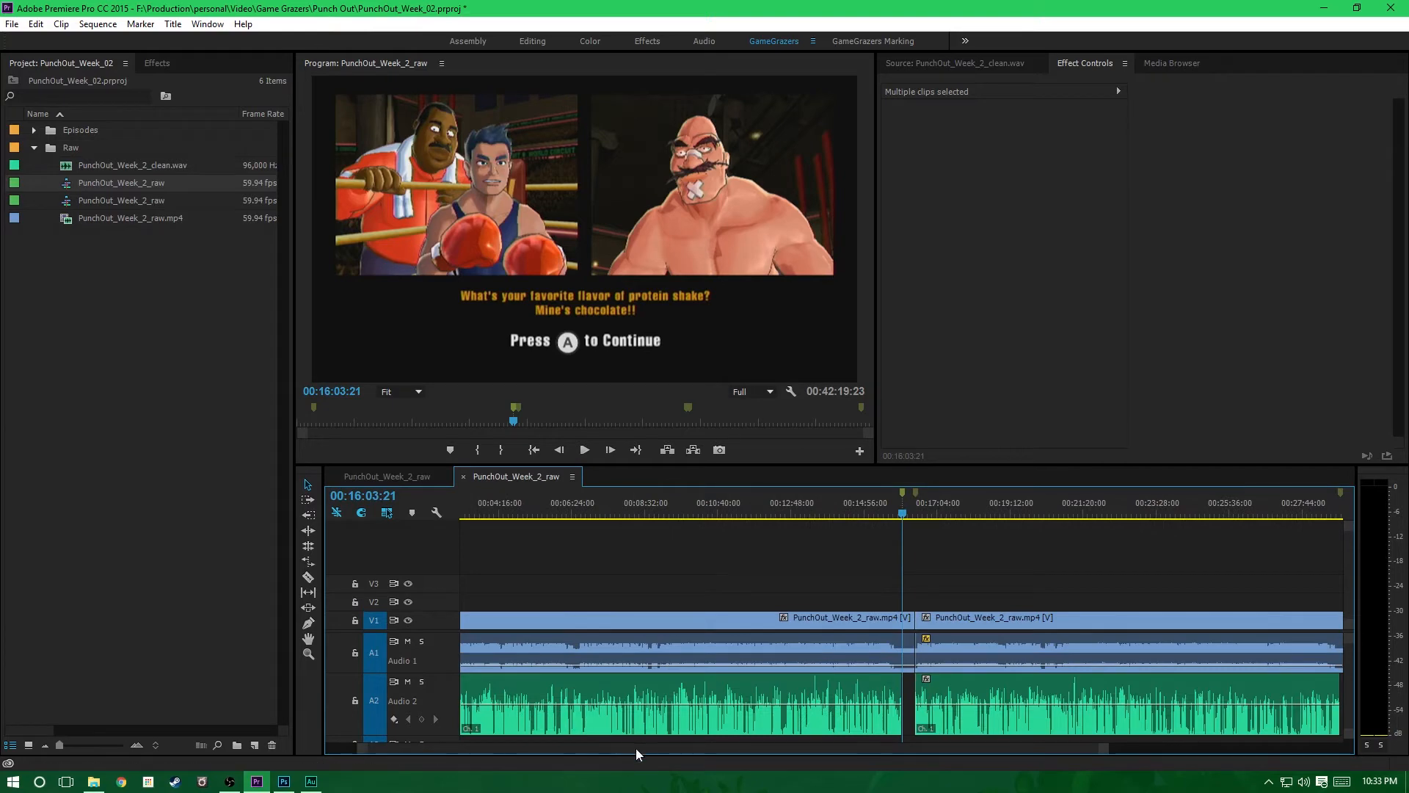
drag(635, 751, 588, 752)
drag(636, 596, 679, 638)
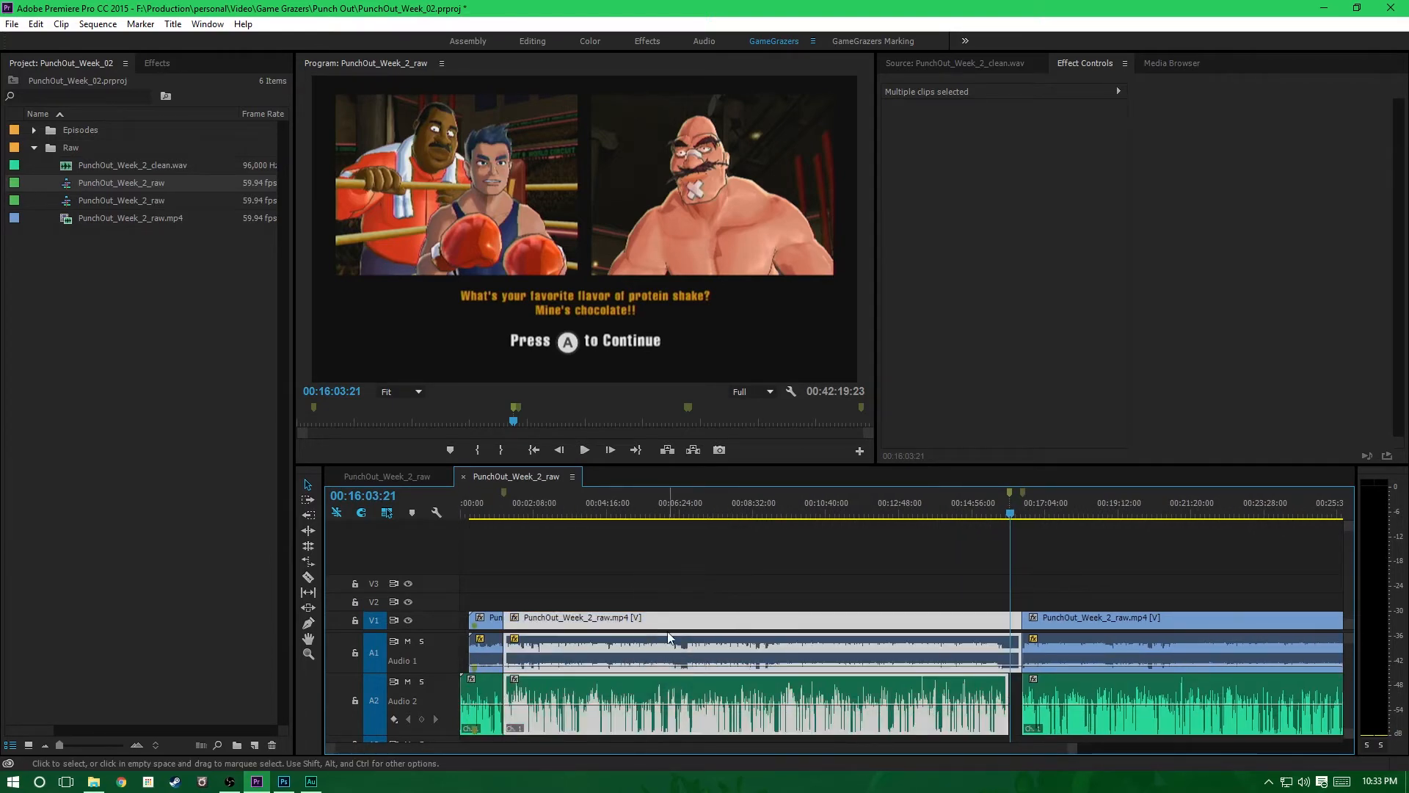
right_click(680, 639)
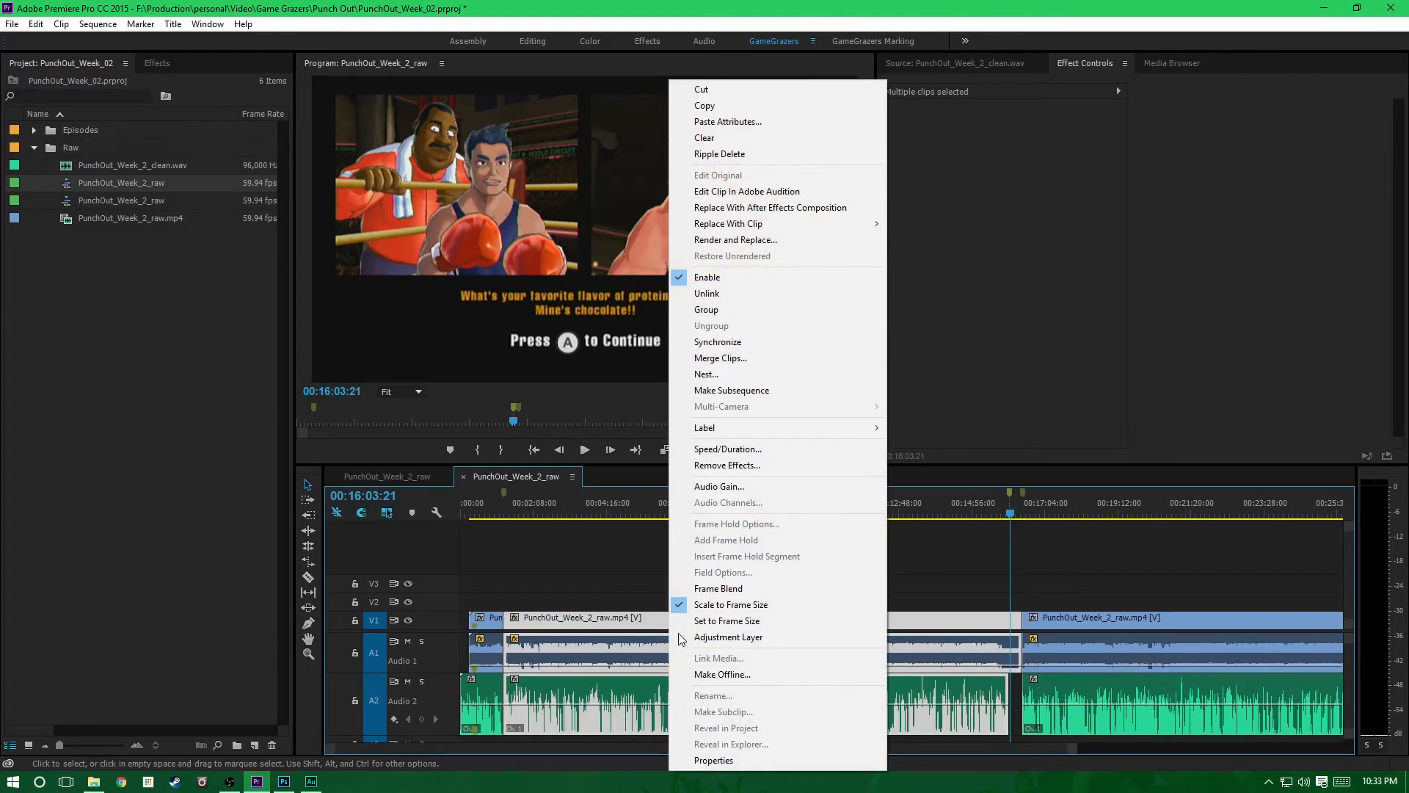
click(750, 393)
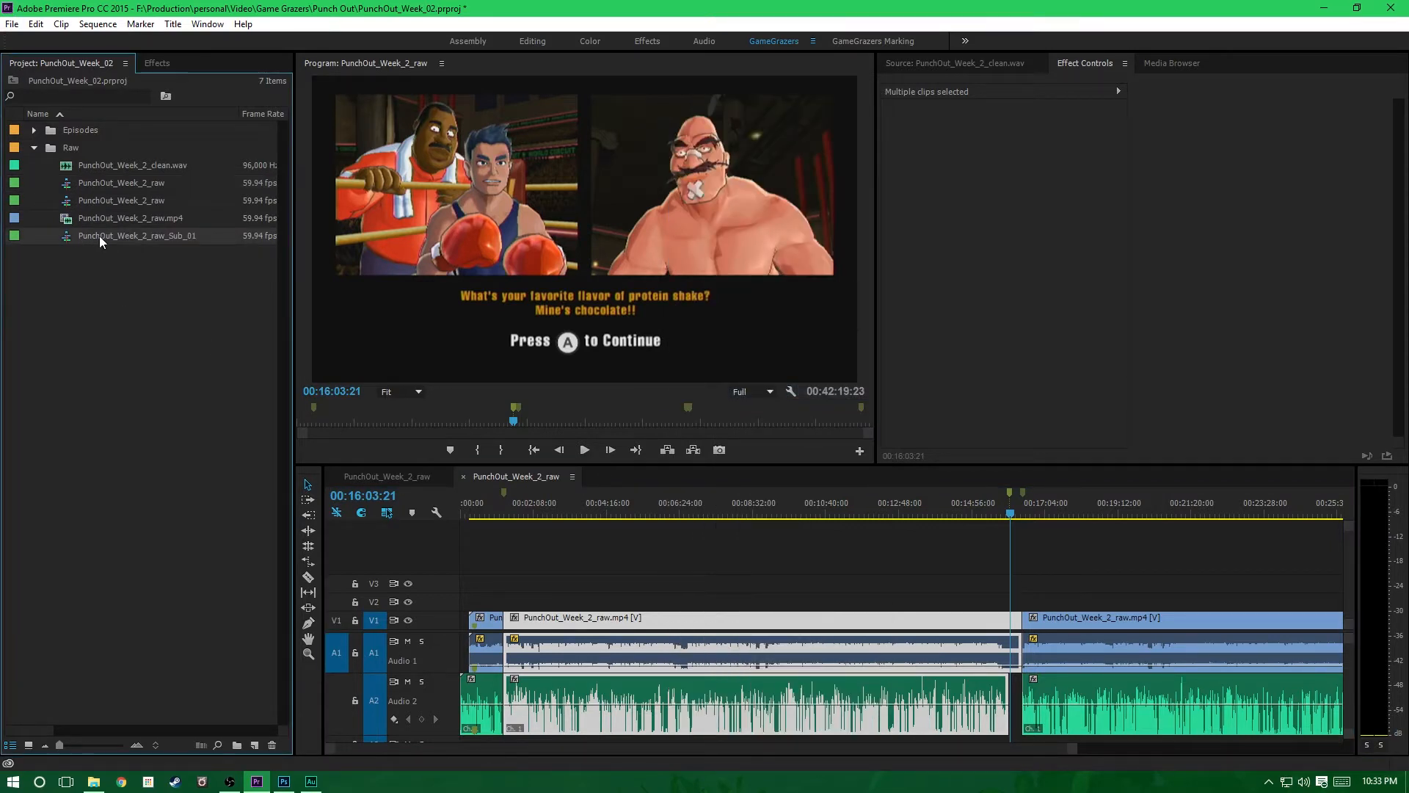
Step: Rename the new subsequence in the Raw bin as Punchout_Ep_04
click(164, 236)
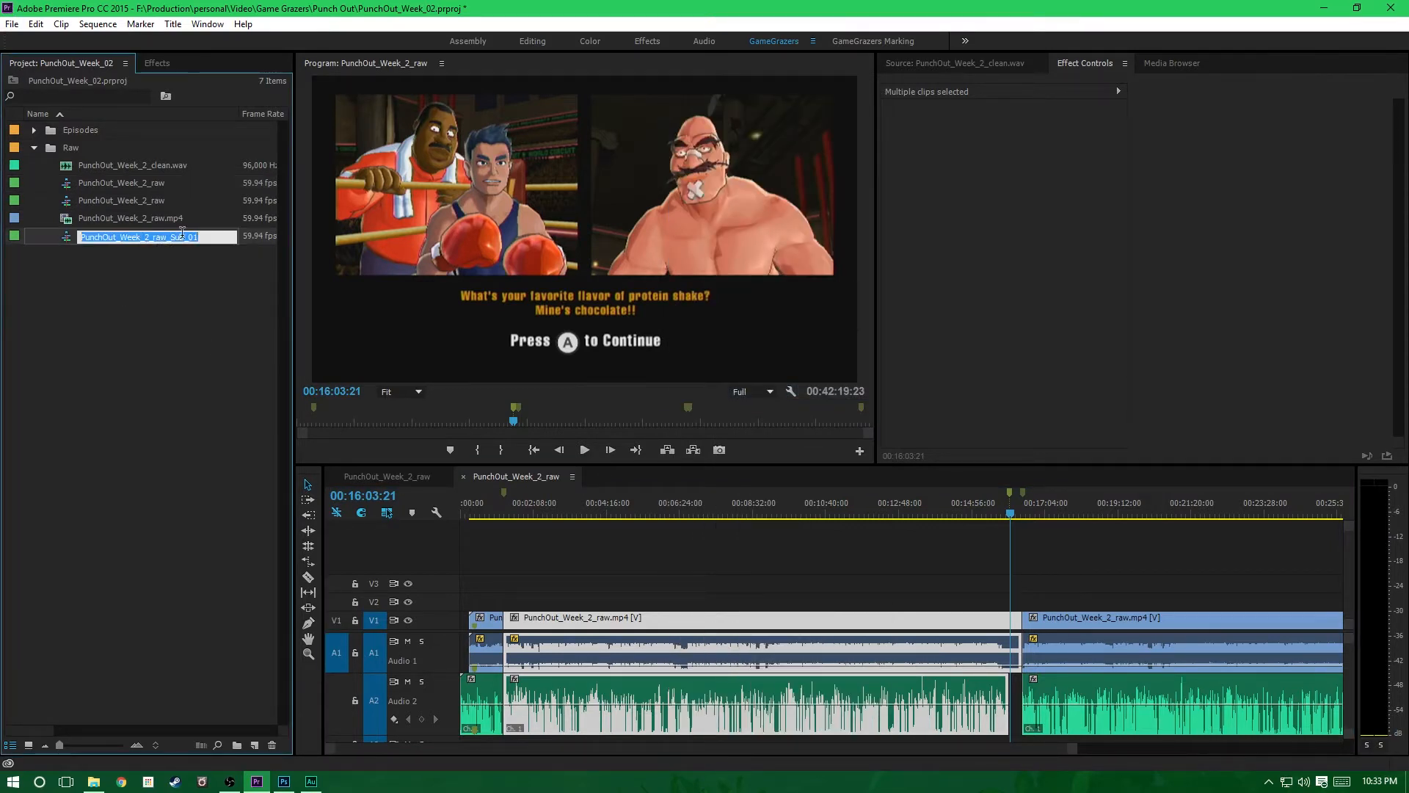
text(Punchout_Ep_04)
key(Return)
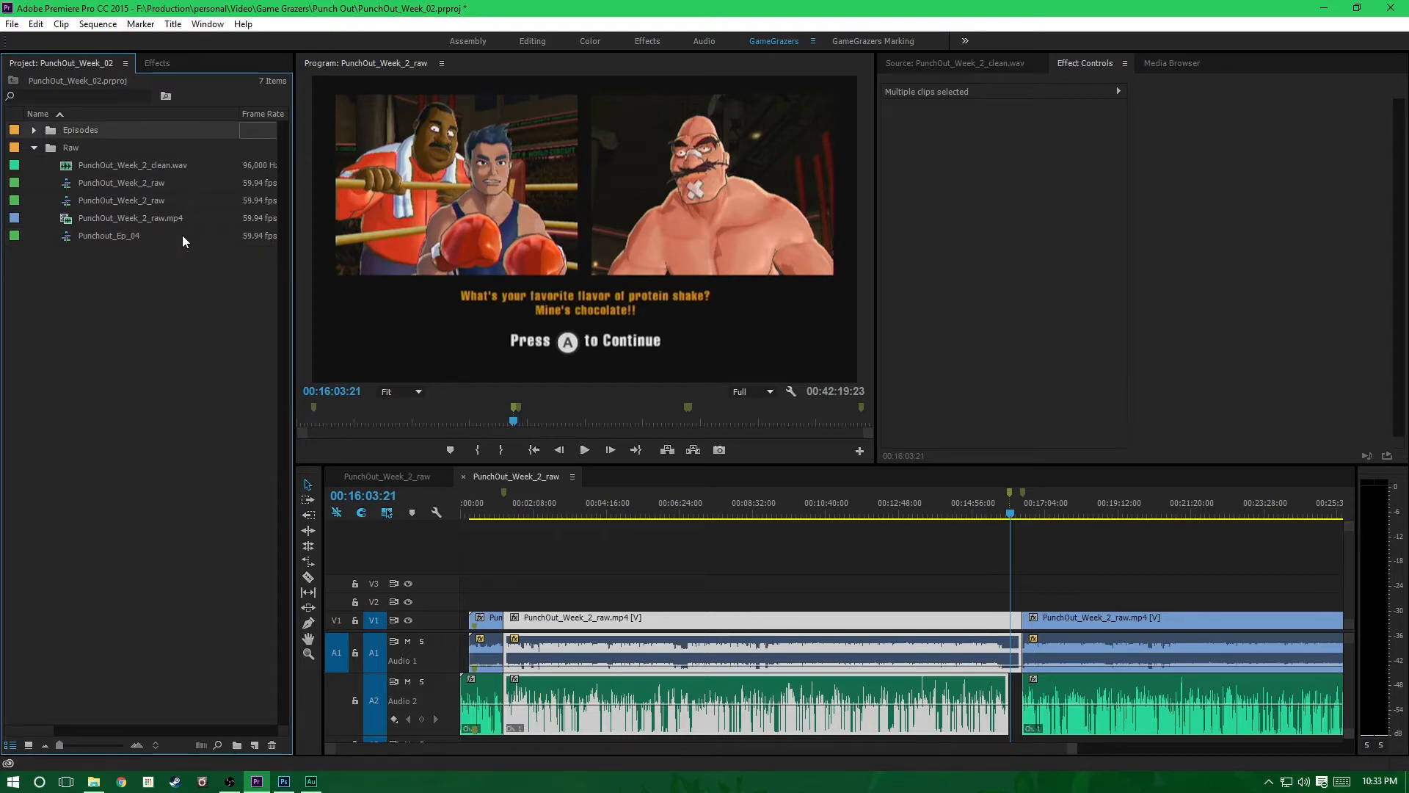
Step: Expand the Episodes bin and delete the duplicate Punchout_Ep_04 sequence from the Raw bin
click(33, 130)
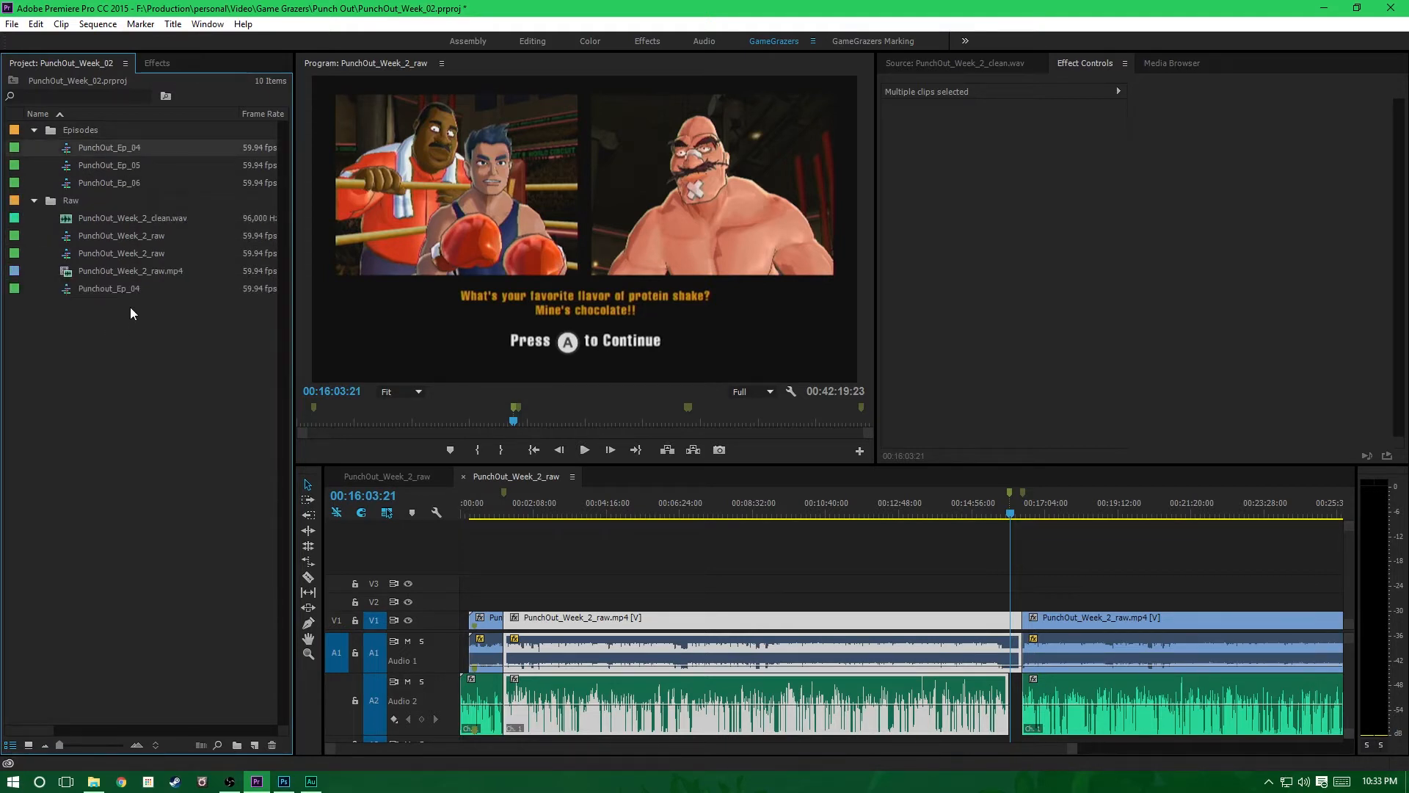
click(82, 292)
key(Delete)
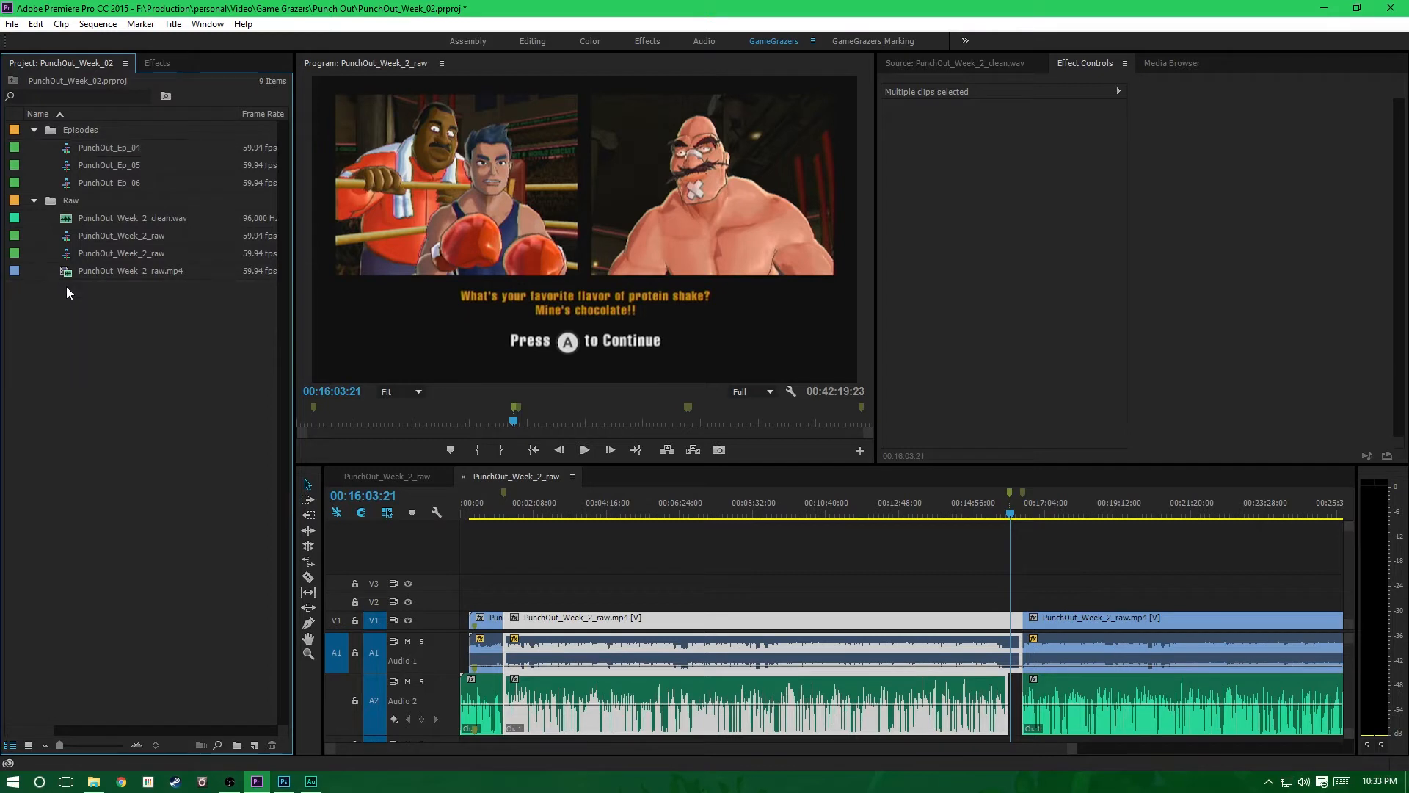
Step: Open the PunchOut_Ep_04 sequence from the Episodes bin and close both PunchOut_Week_2_raw sequences
double_click(73, 150)
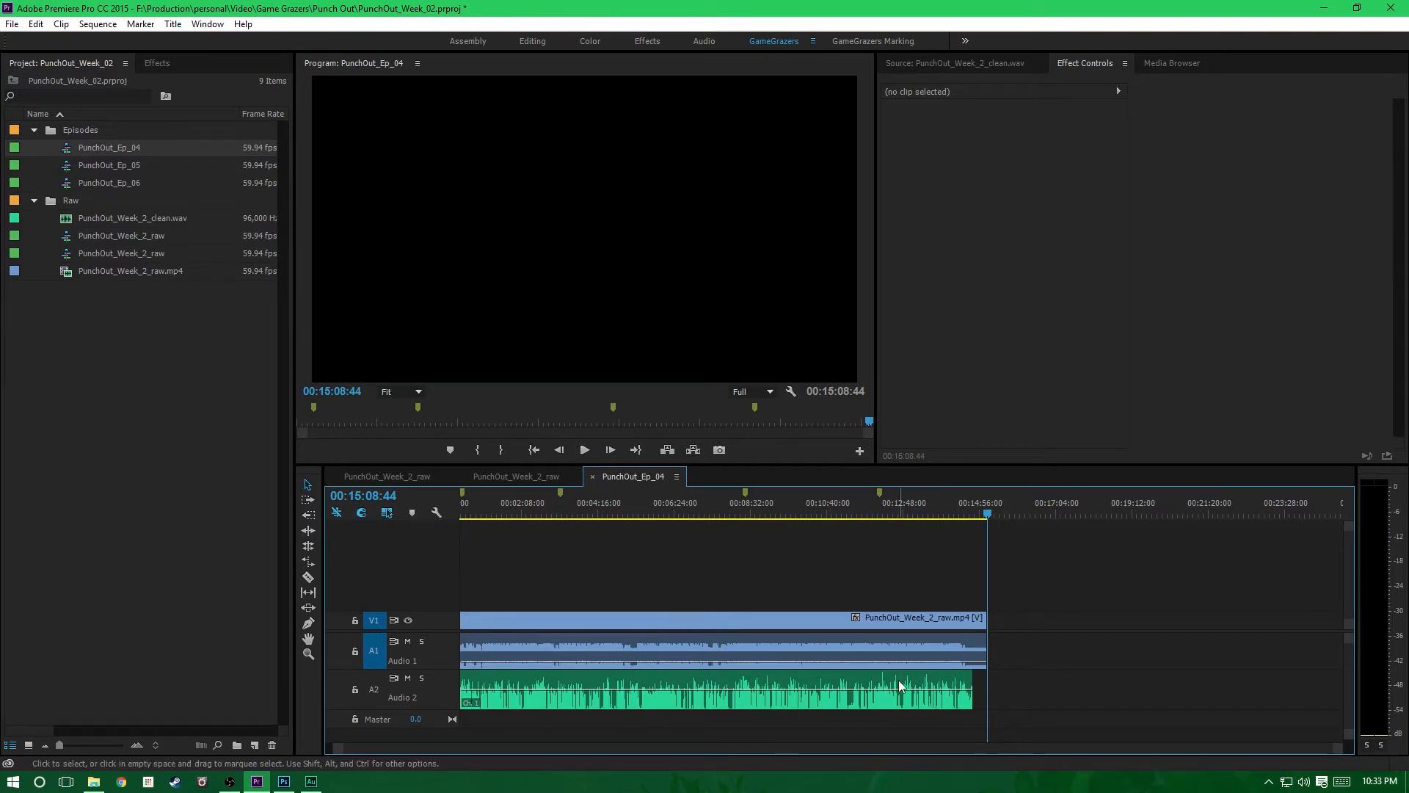
scroll(1245, 750, left, 1)
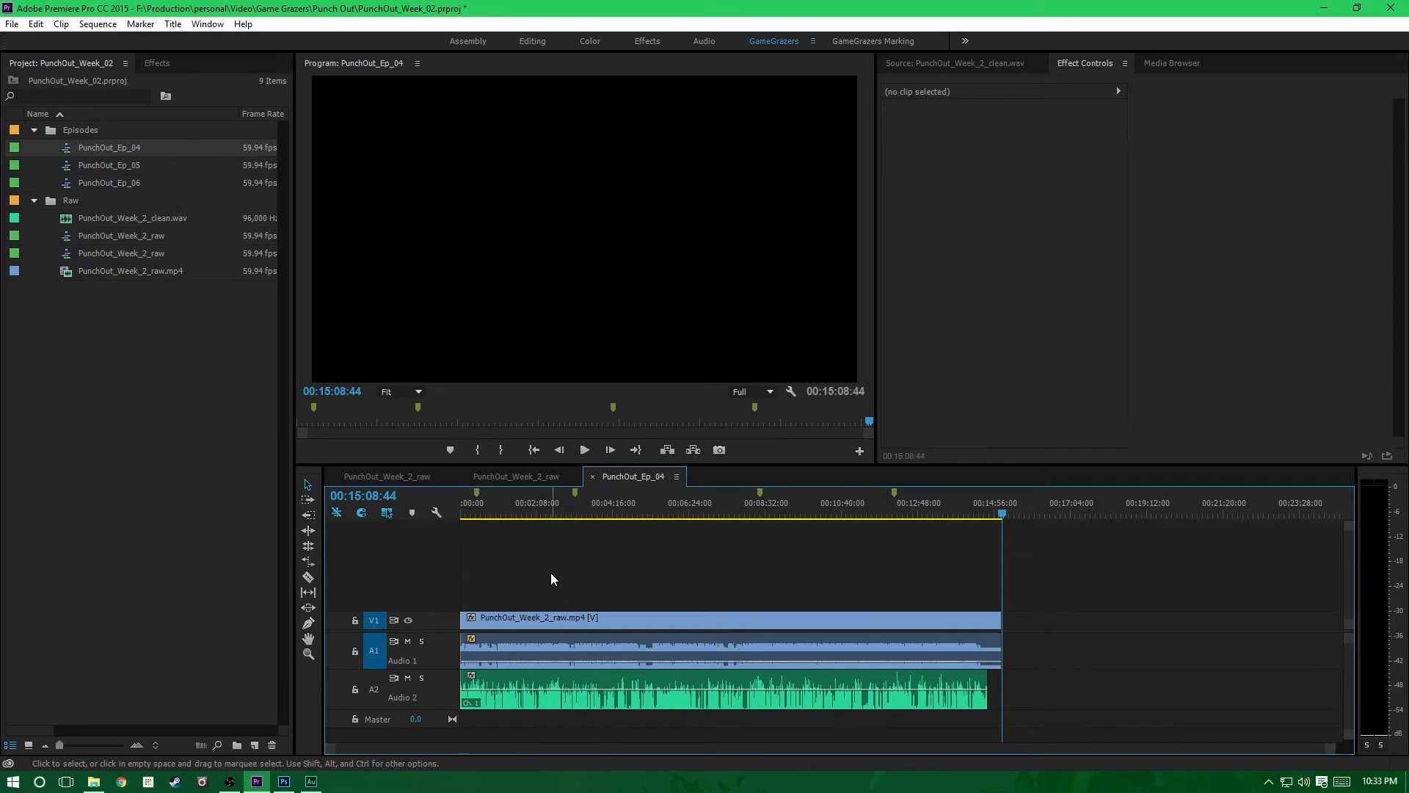
click(334, 476)
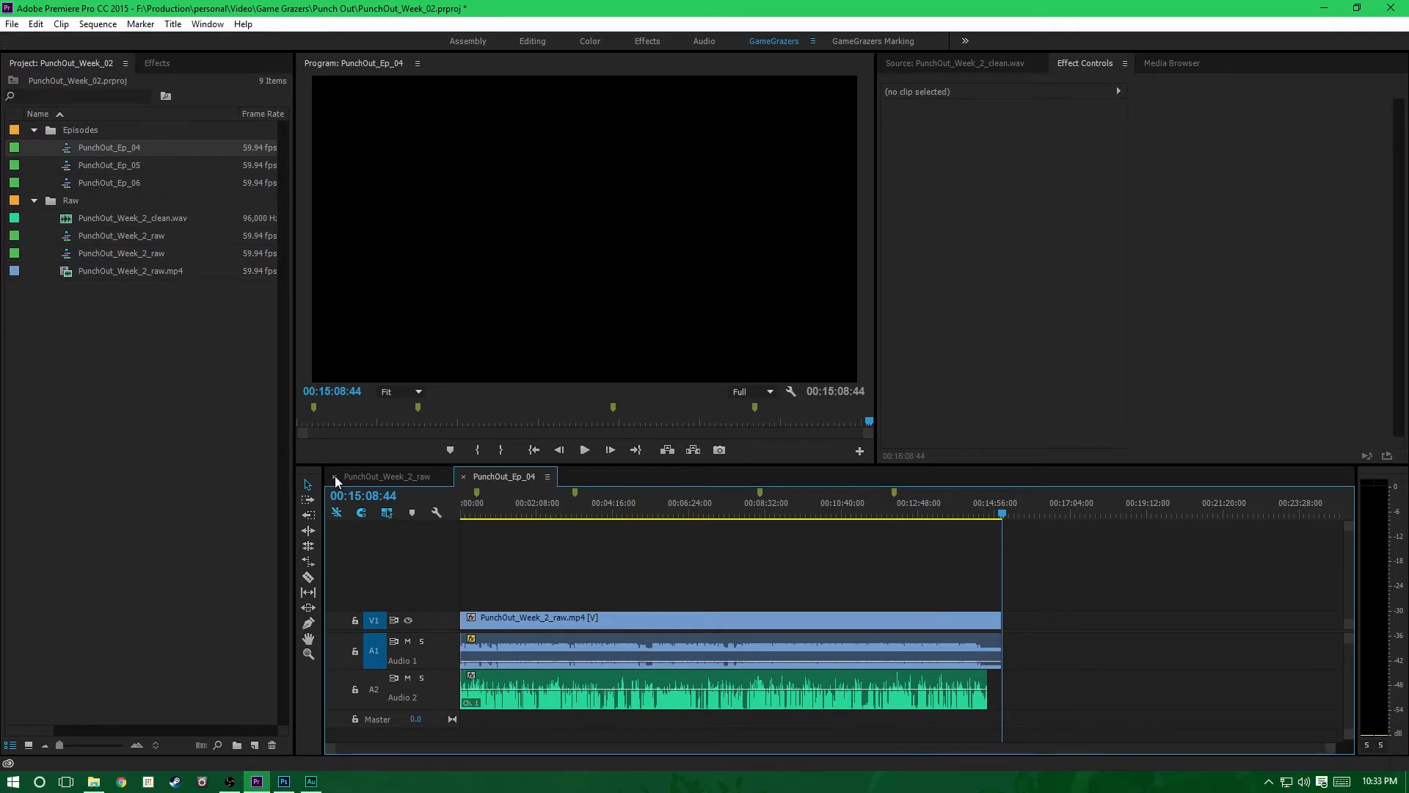
click(334, 477)
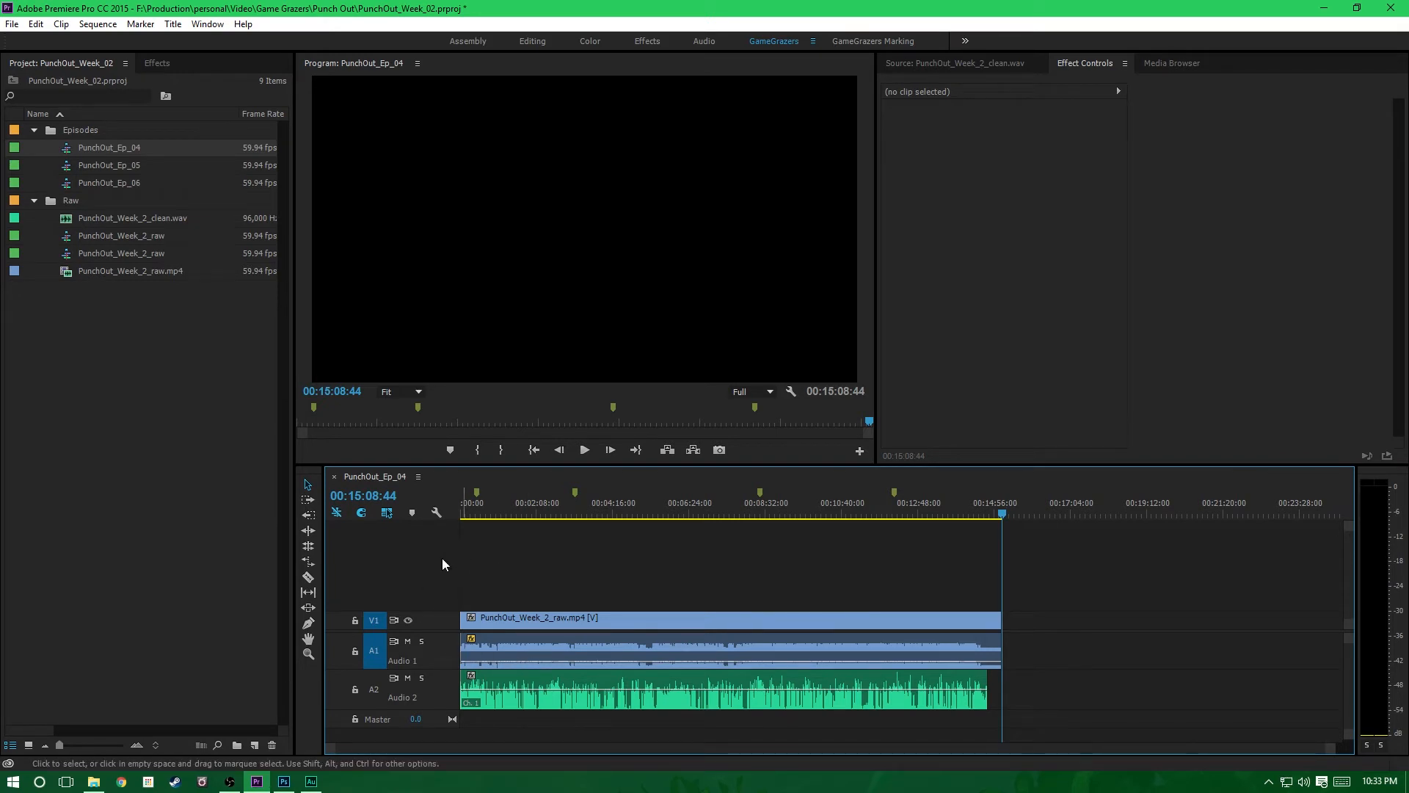
Step: Import the entire motion_graphics.prproj project from the Core Items folder into its own bin
right_click(73, 311)
click(164, 425)
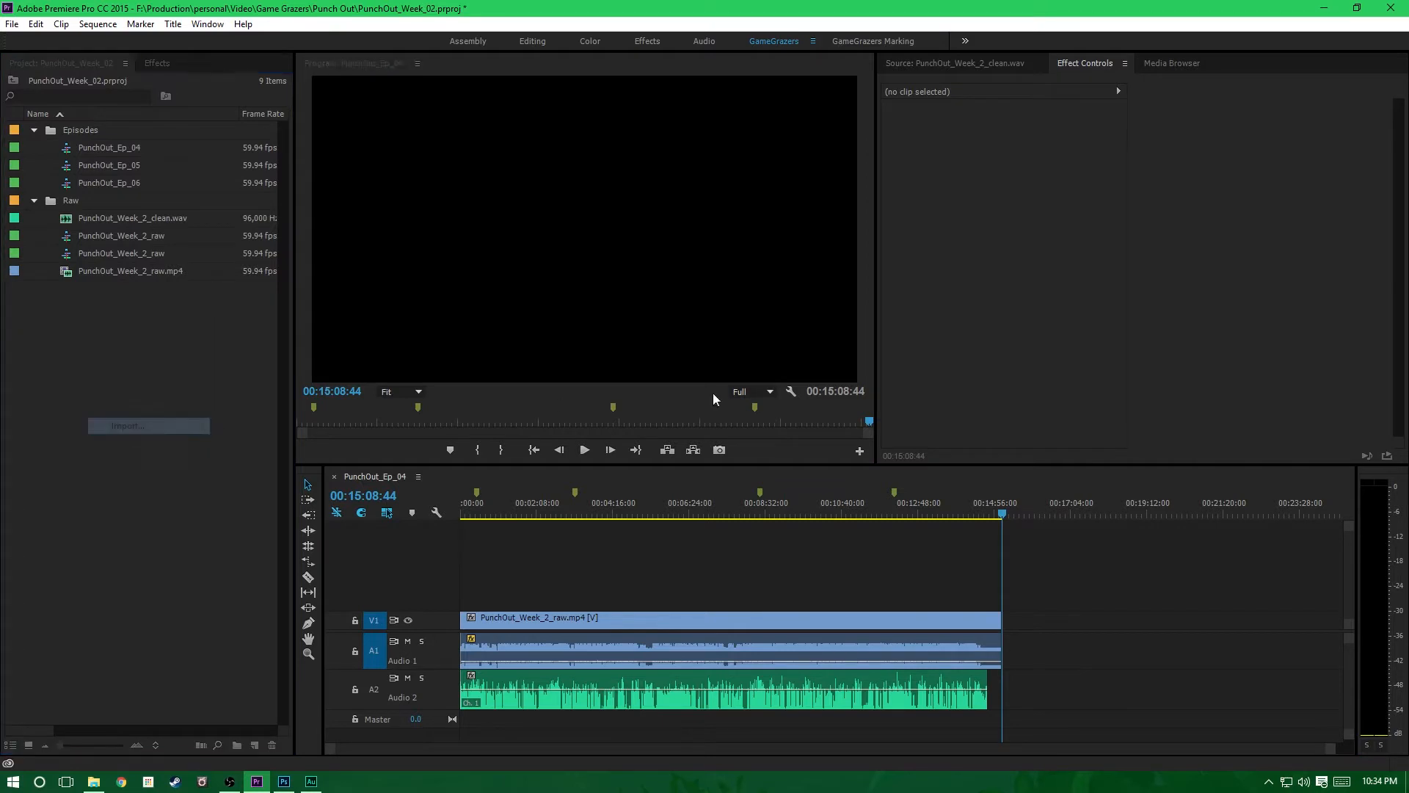
click(396, 66)
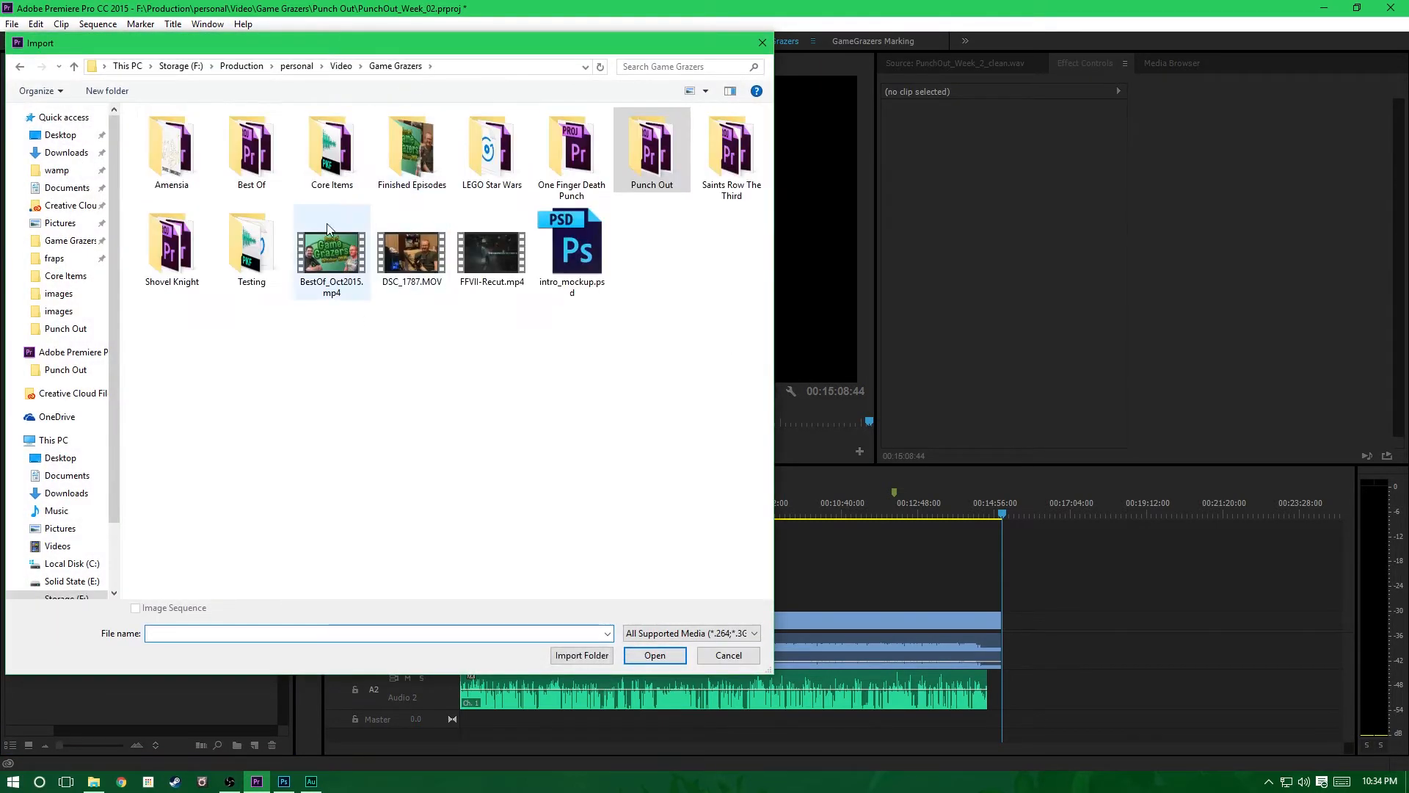
click(310, 147)
double_click(310, 148)
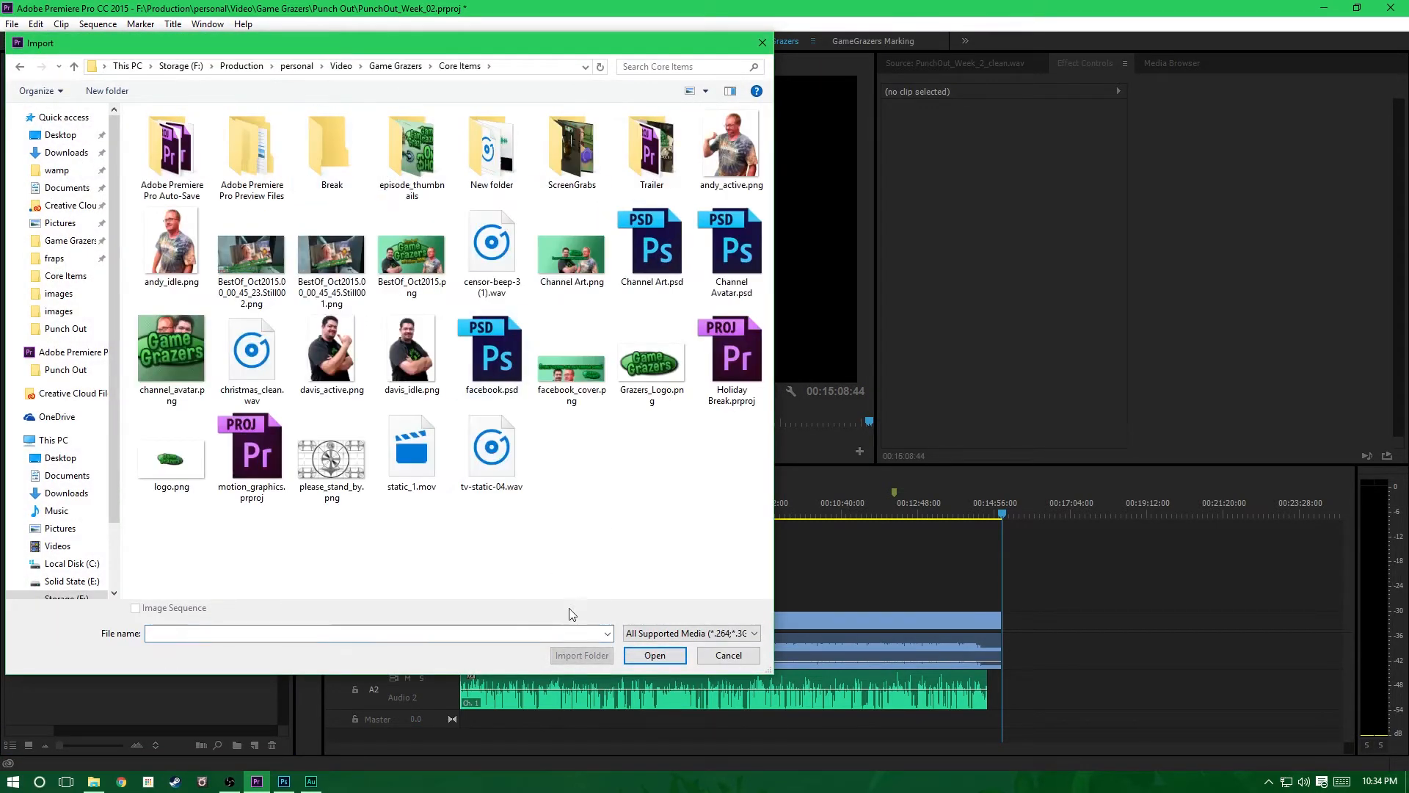
click(279, 468)
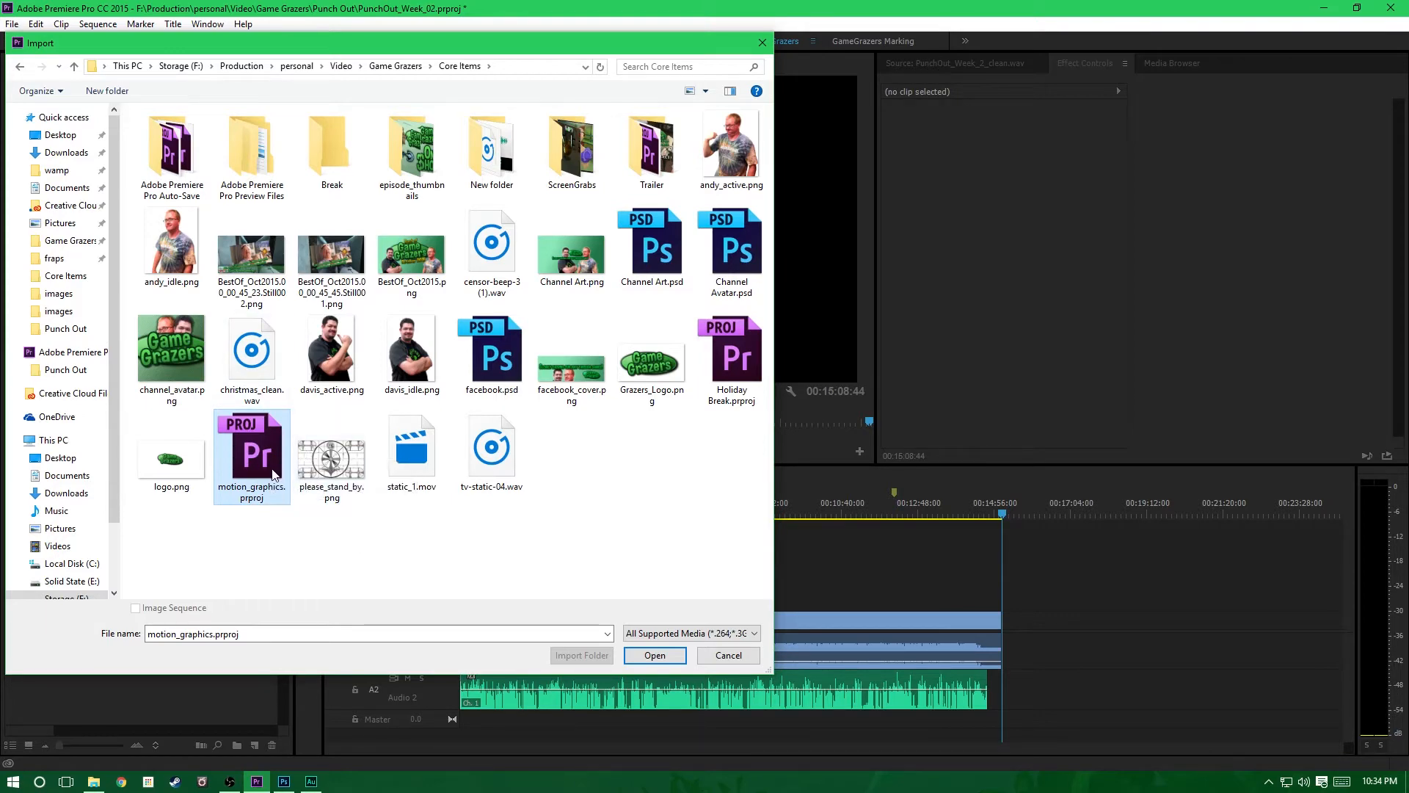
double_click(252, 455)
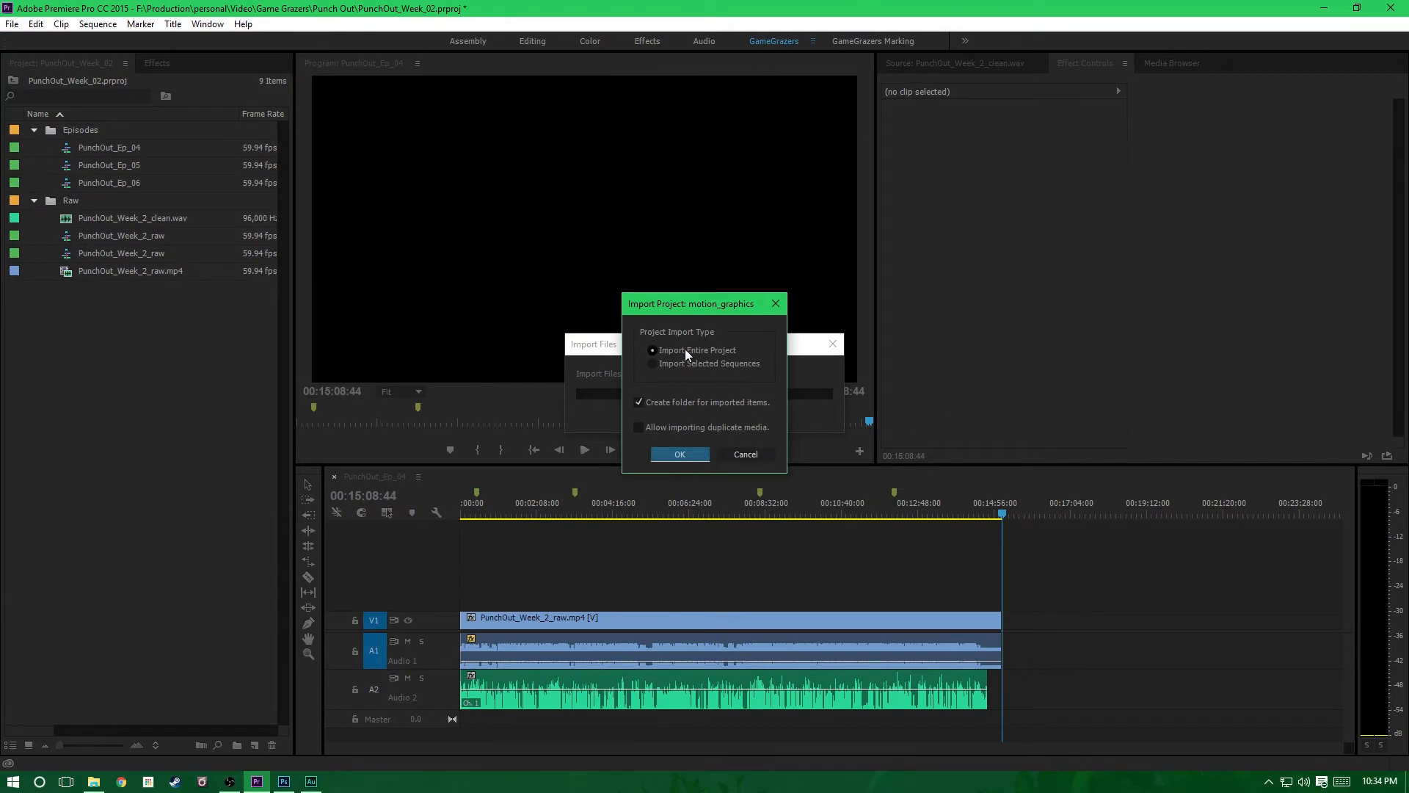
click(680, 454)
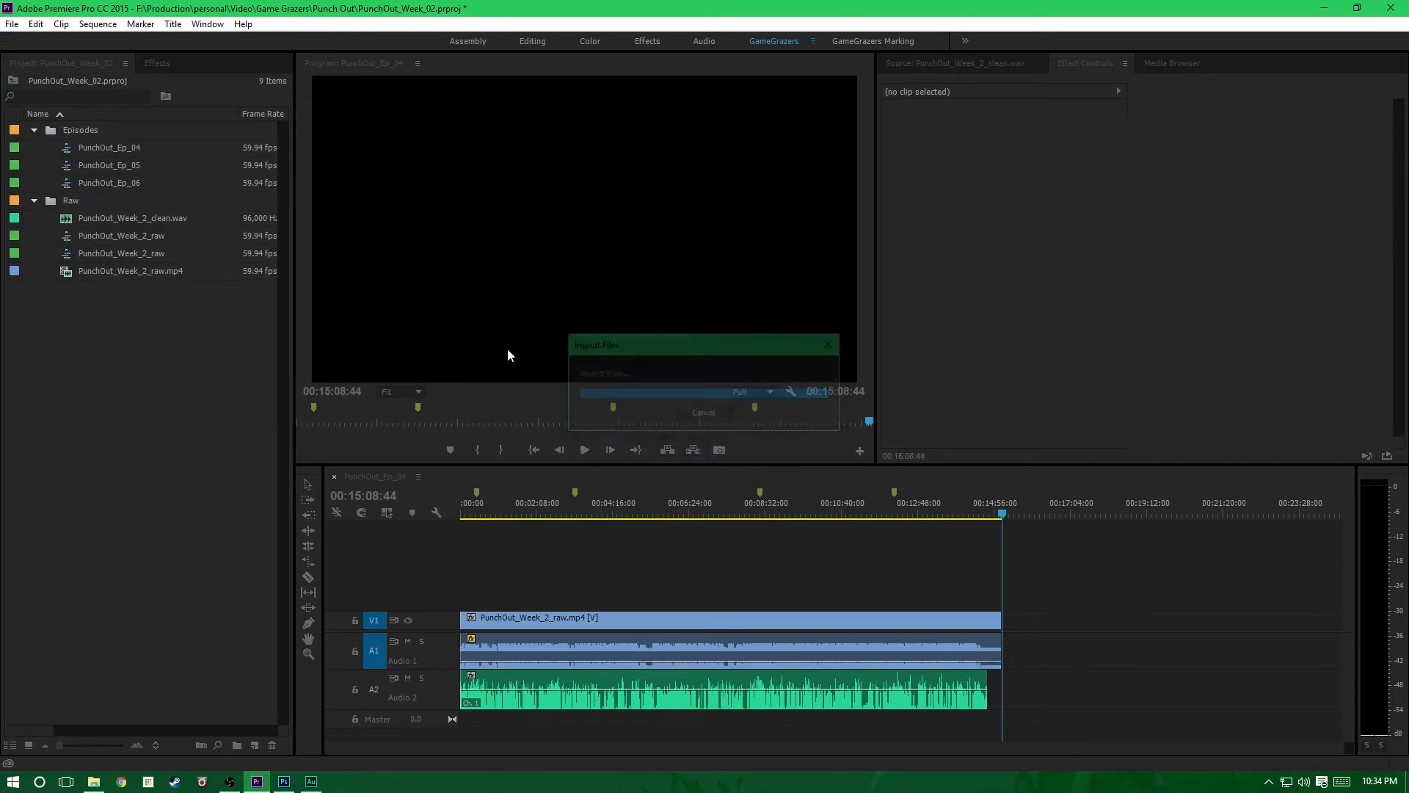
click(34, 201)
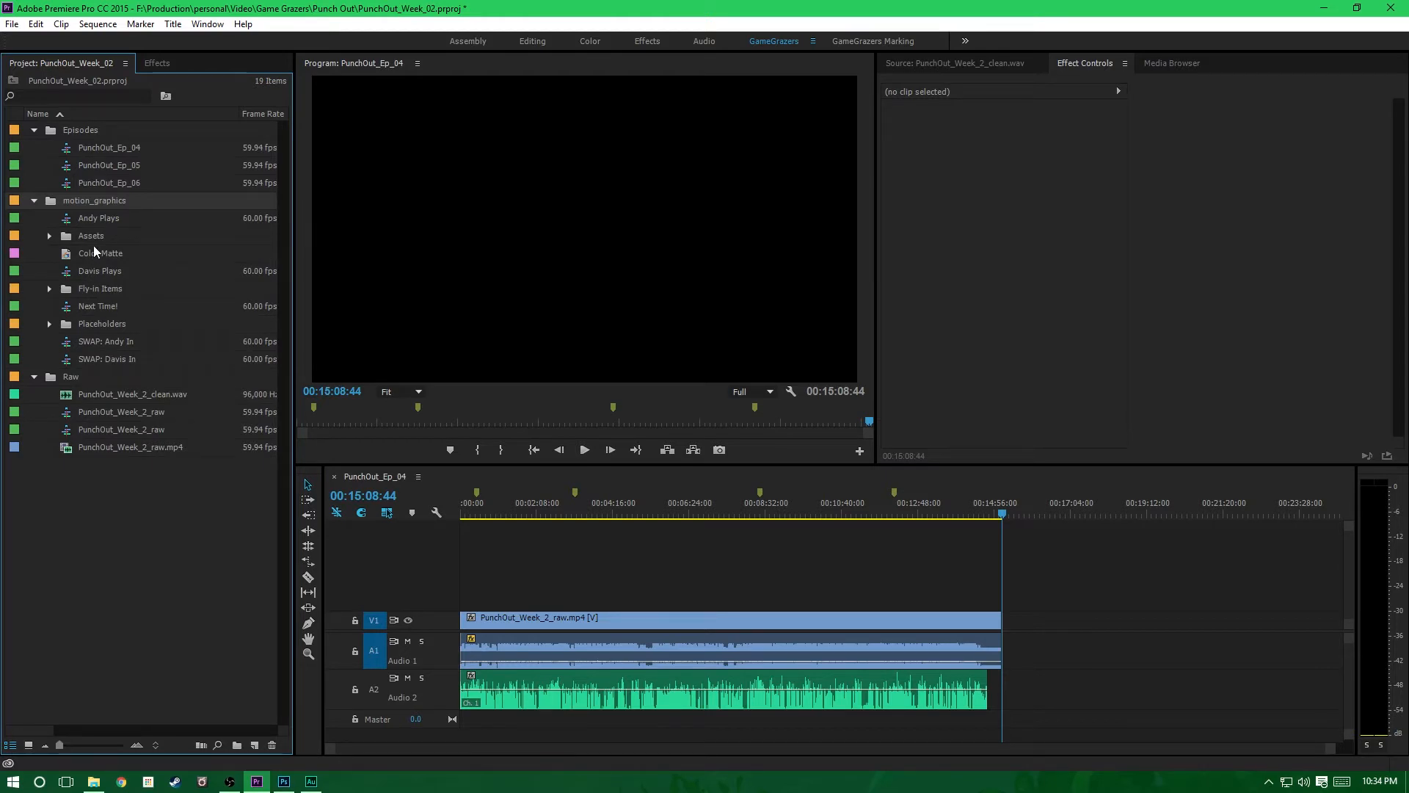
Step: Open the Davis Plays sequence from the motion_graphics bin
click(96, 221)
click(107, 284)
click(109, 274)
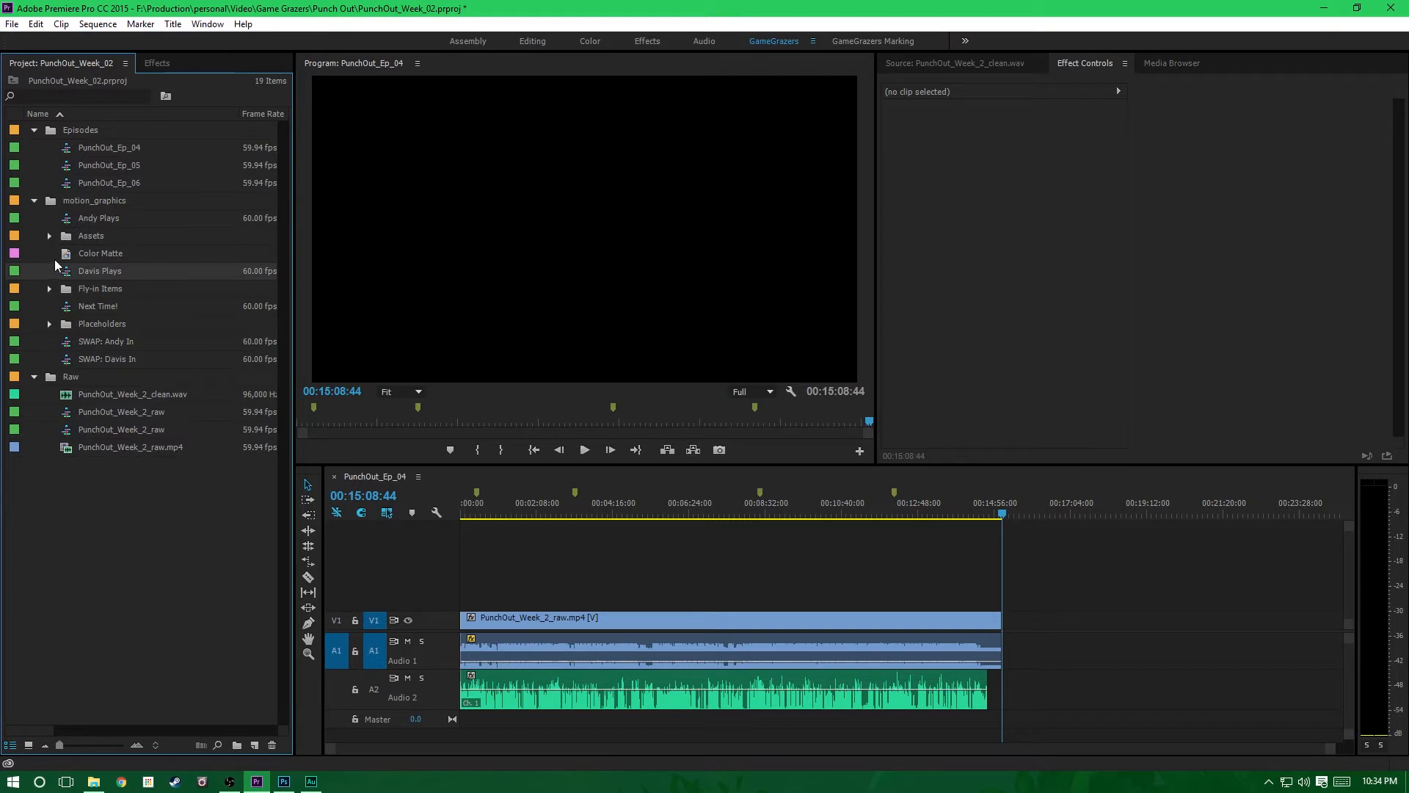
click(77, 222)
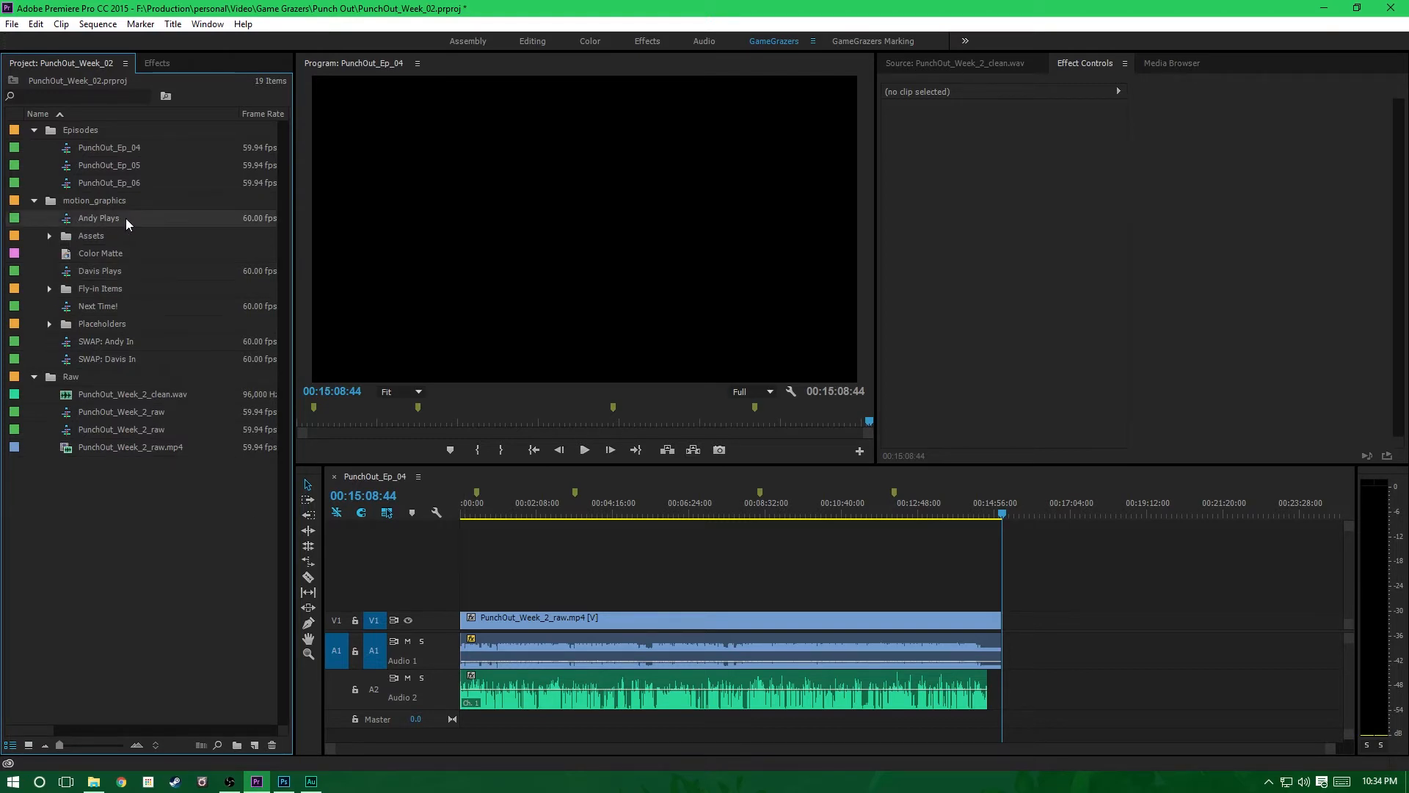
click(81, 276)
double_click(81, 276)
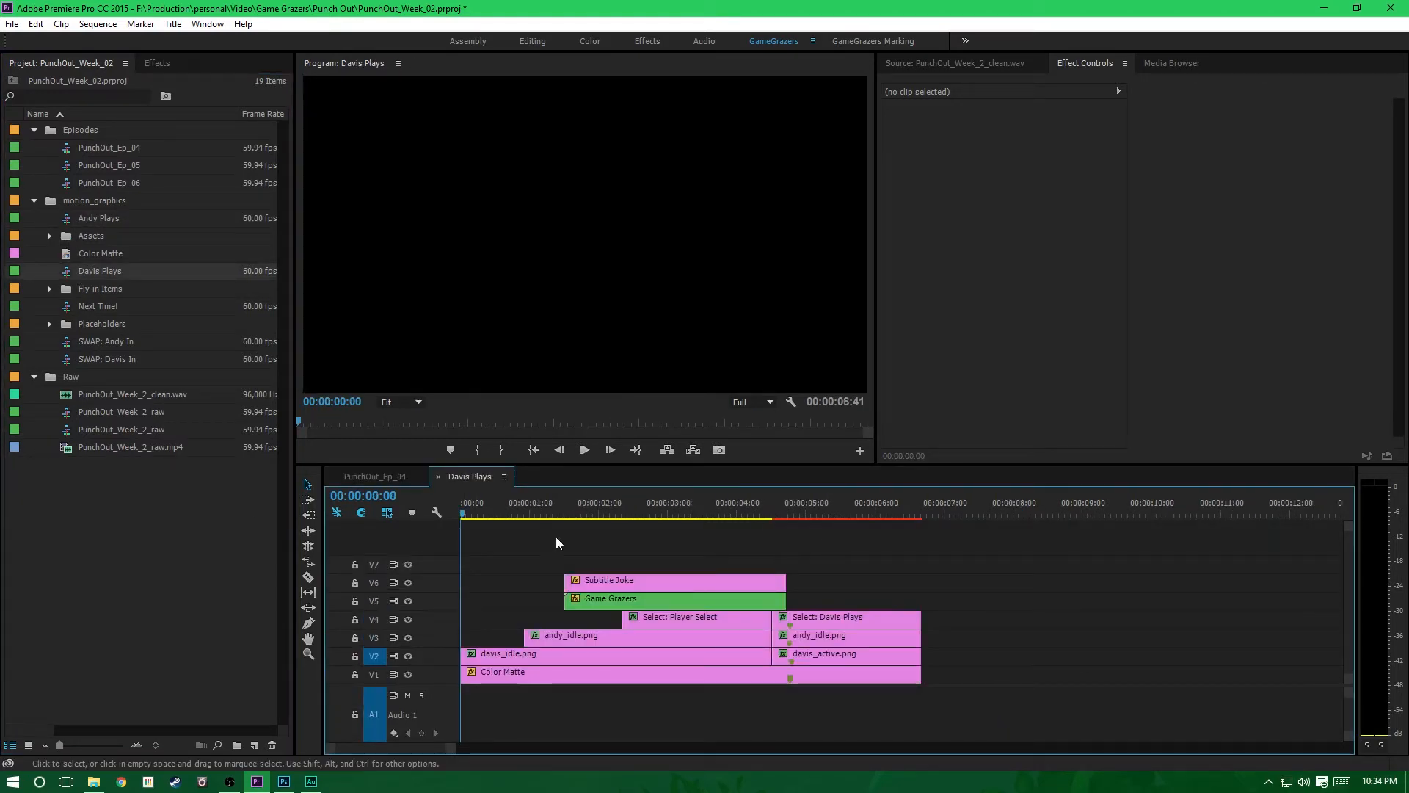
Step: Preview the Davis Plays sequence and copy all of its clips
drag(454, 748, 439, 749)
drag(493, 535, 1005, 700)
click(585, 451)
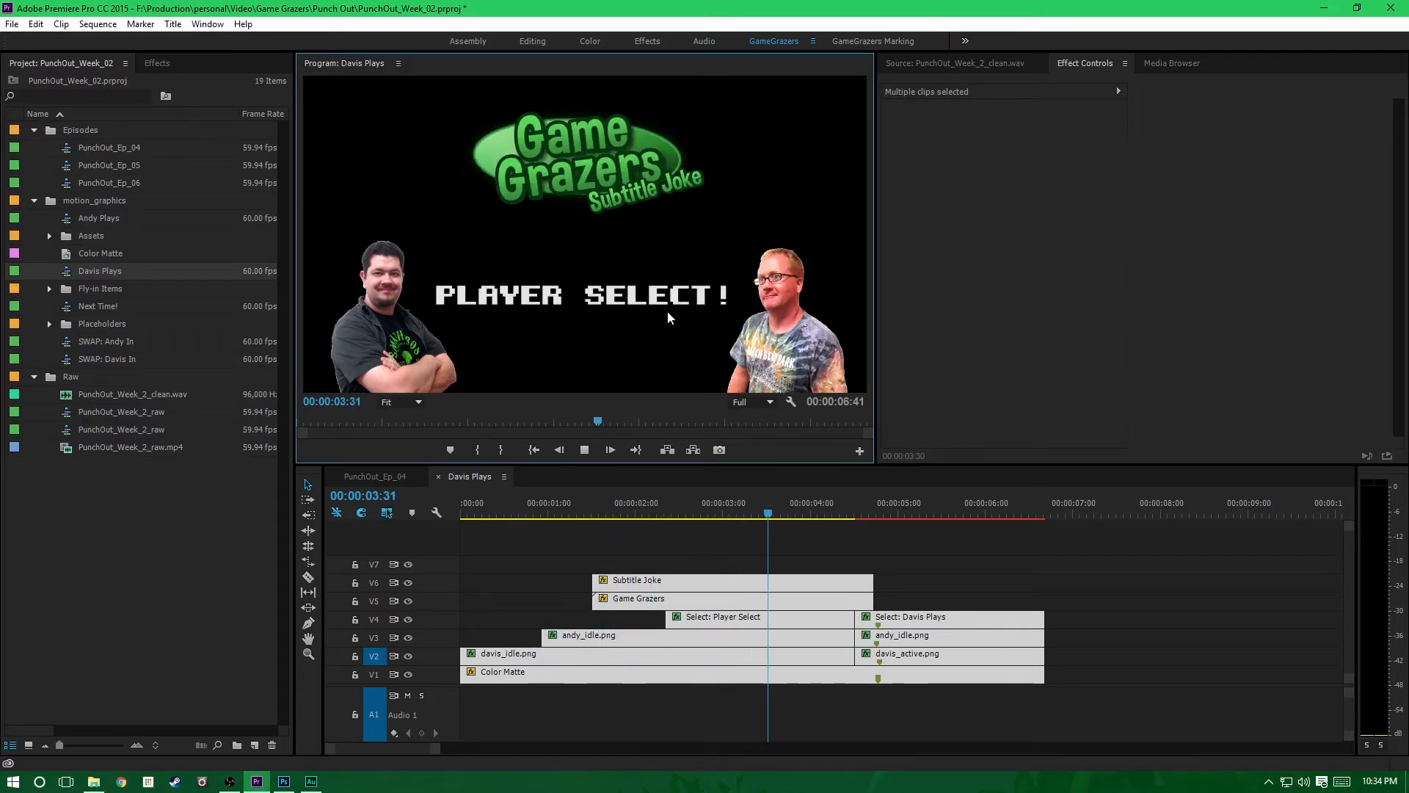
click(584, 450)
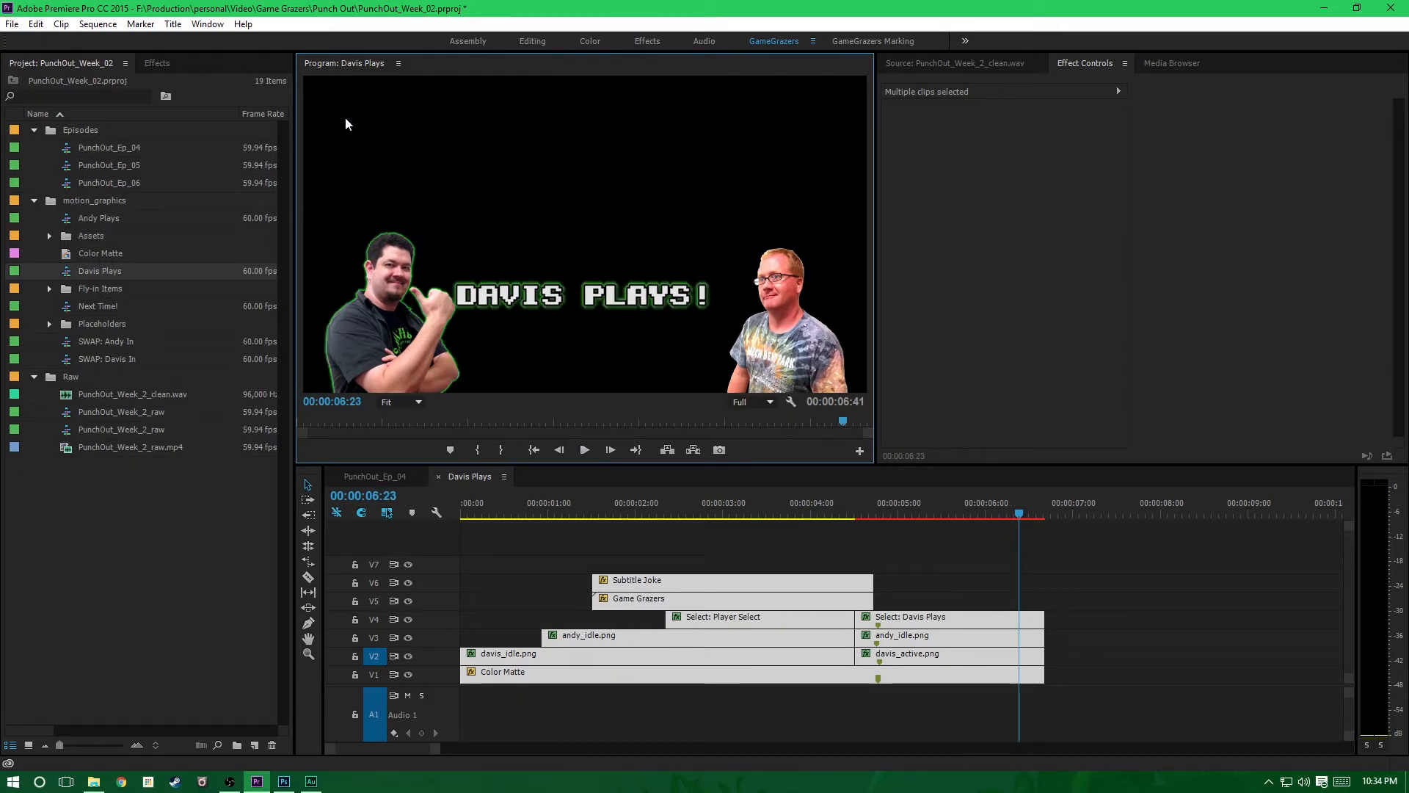
right_click(698, 587)
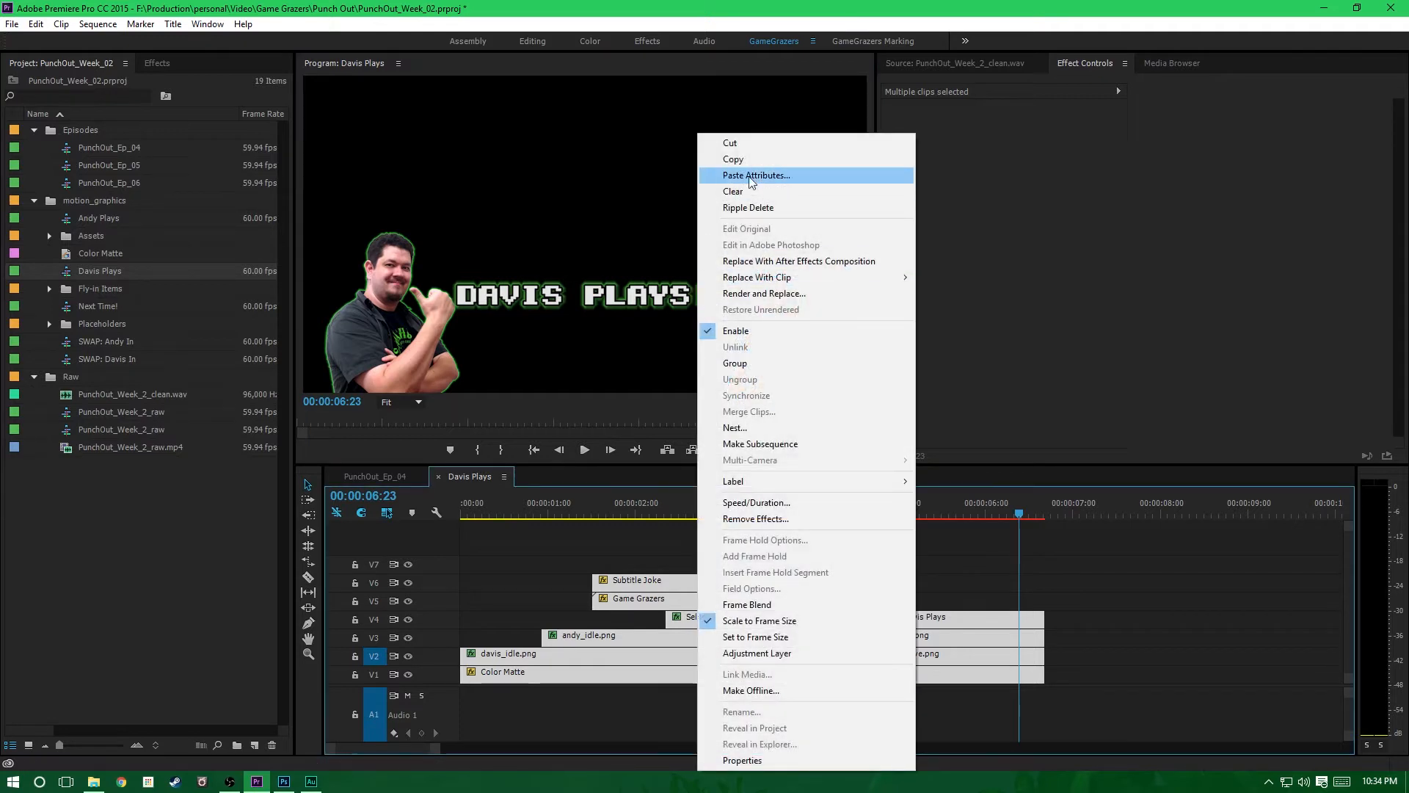
click(756, 158)
Step: Add one video track after Video 1 and one audio track after Audio 2 in the PunchOut_Ep_04 sequence
click(376, 477)
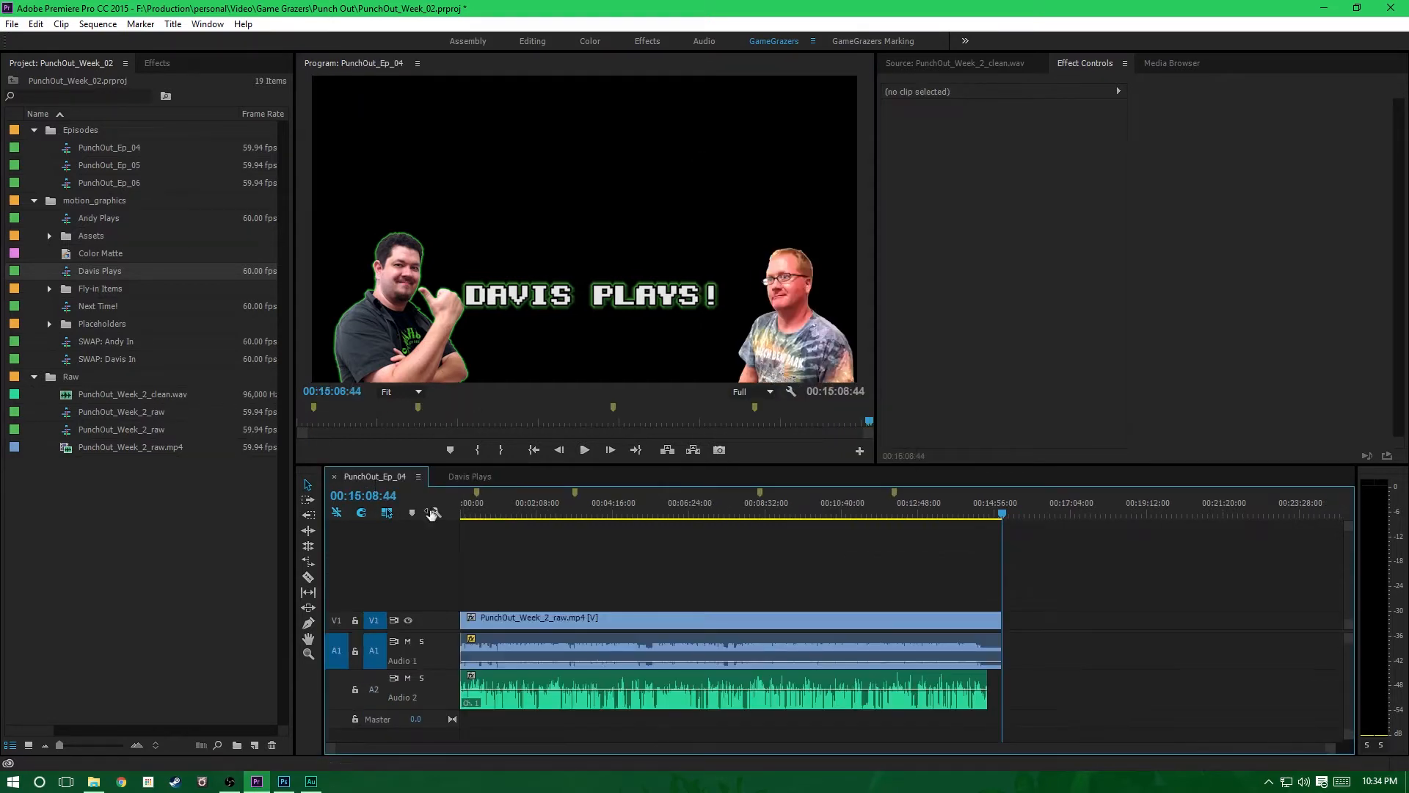
click(335, 626)
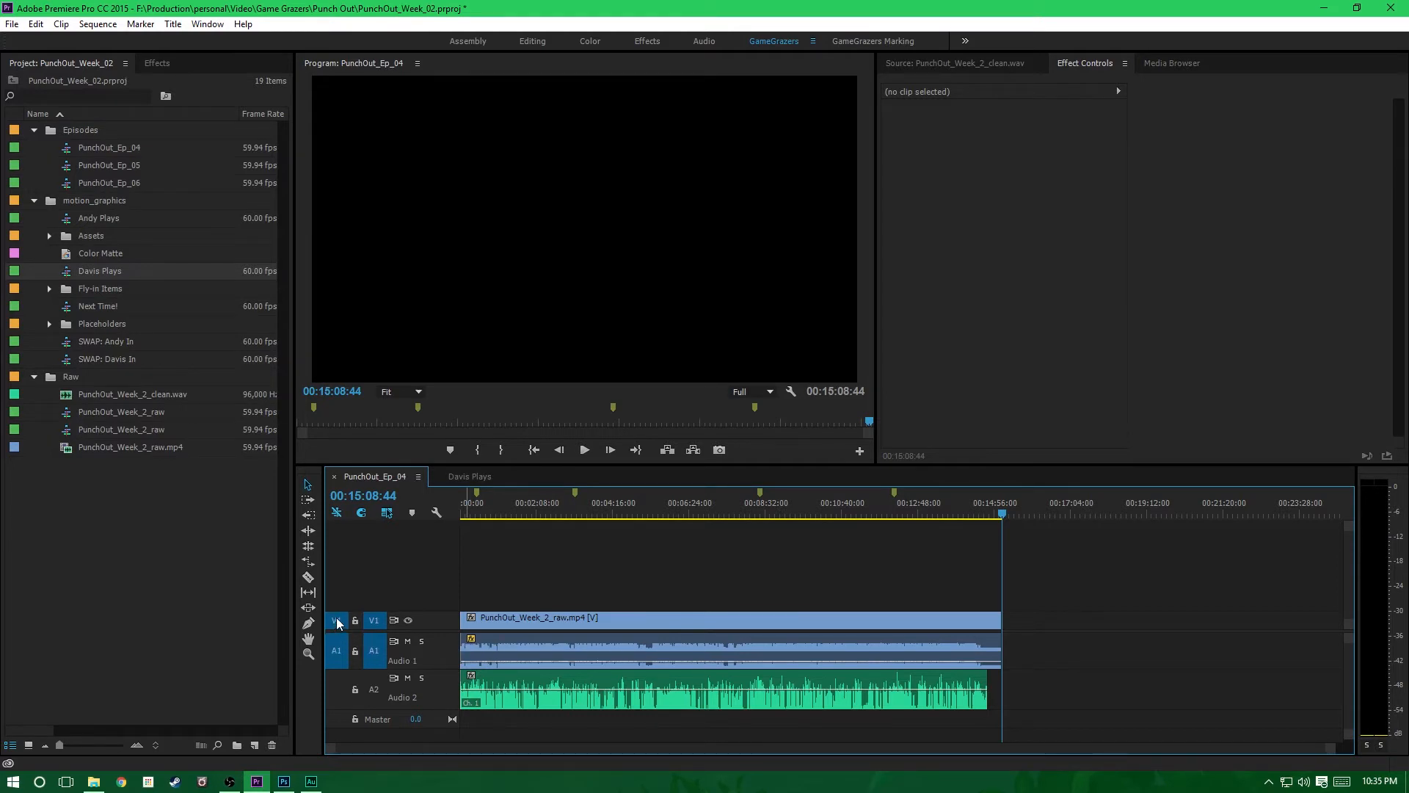
click(342, 629)
click(341, 624)
right_click(402, 587)
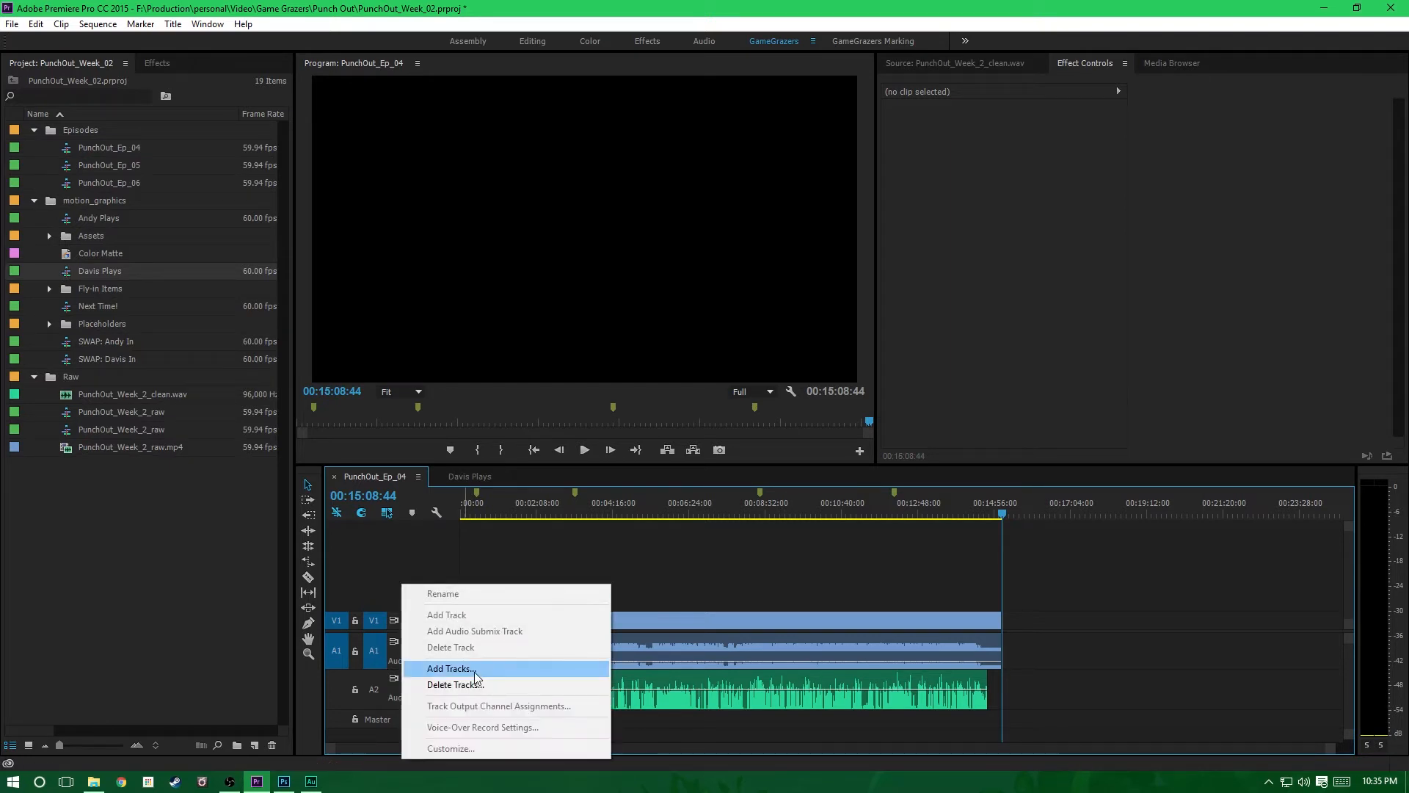
click(475, 669)
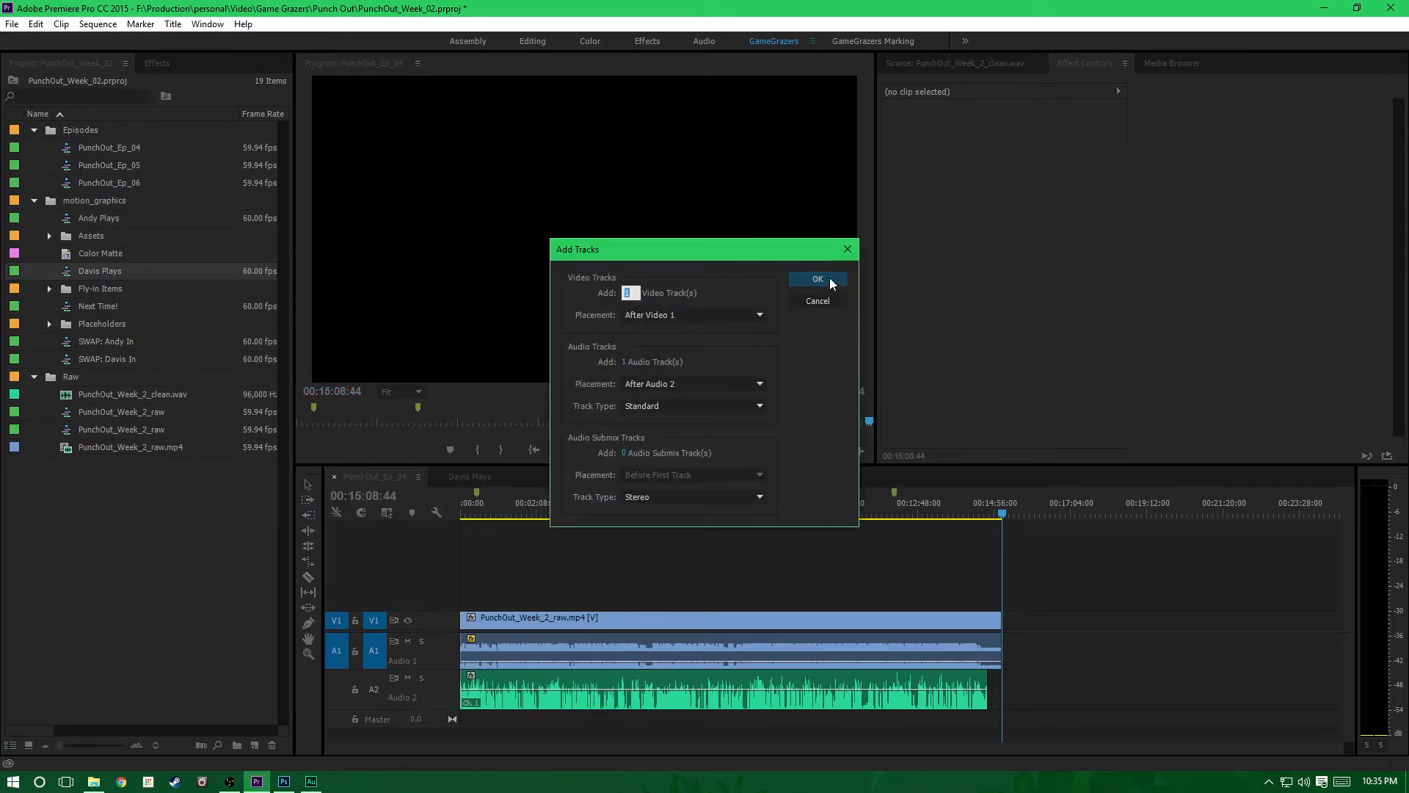
click(818, 280)
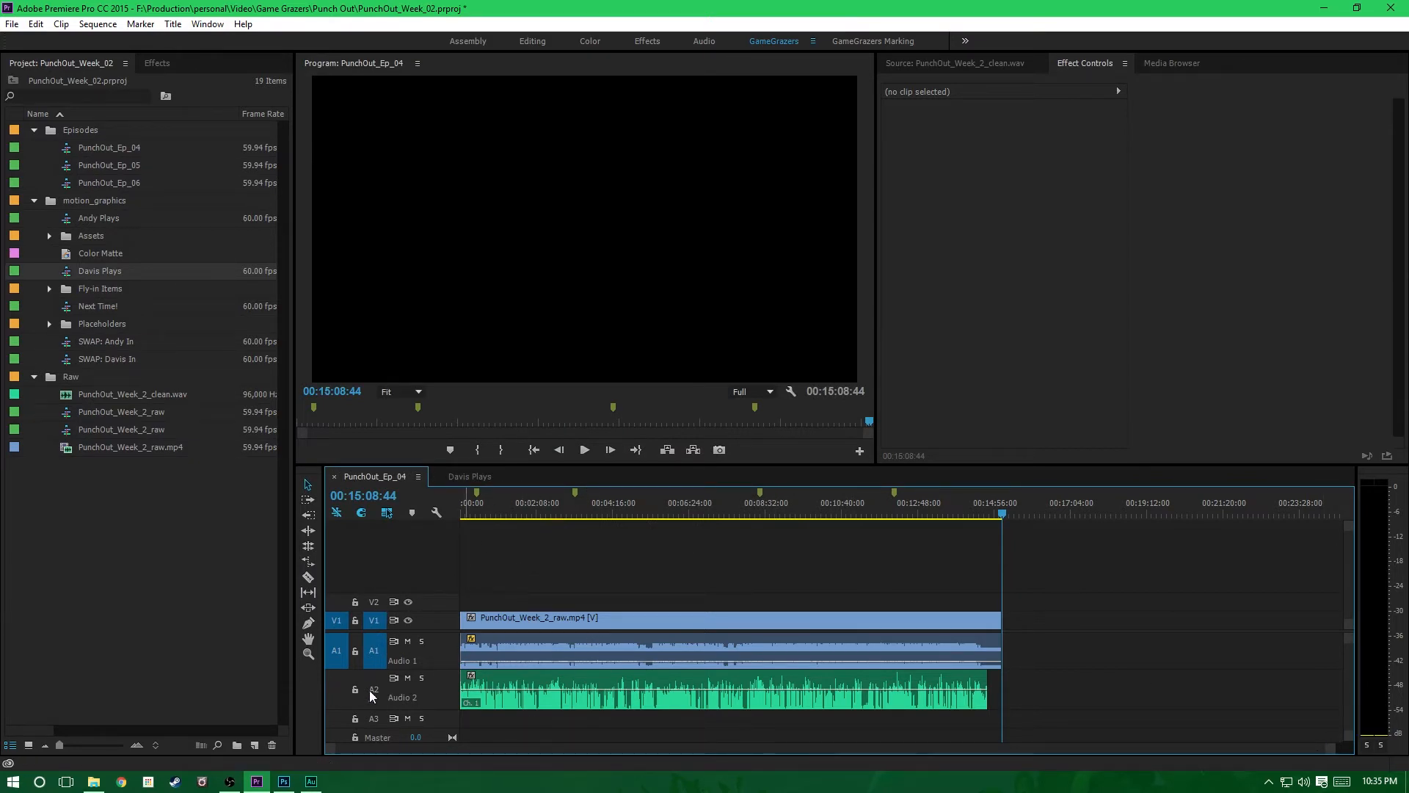
Step: Target only video track V2 and paste the copied Davis Plays clips near the start of PunchOut_Ep_04
click(374, 601)
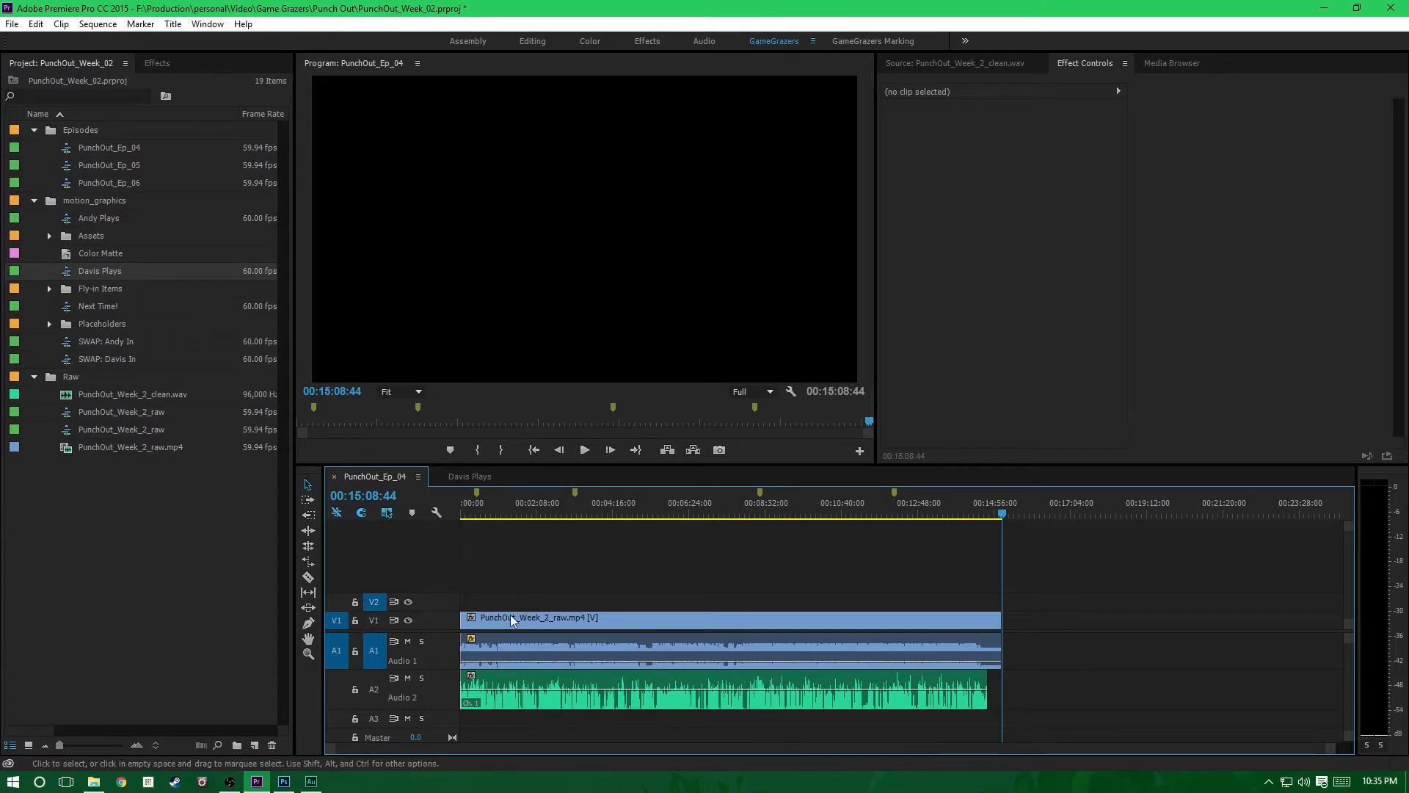
drag(1330, 749, 1134, 757)
click(534, 449)
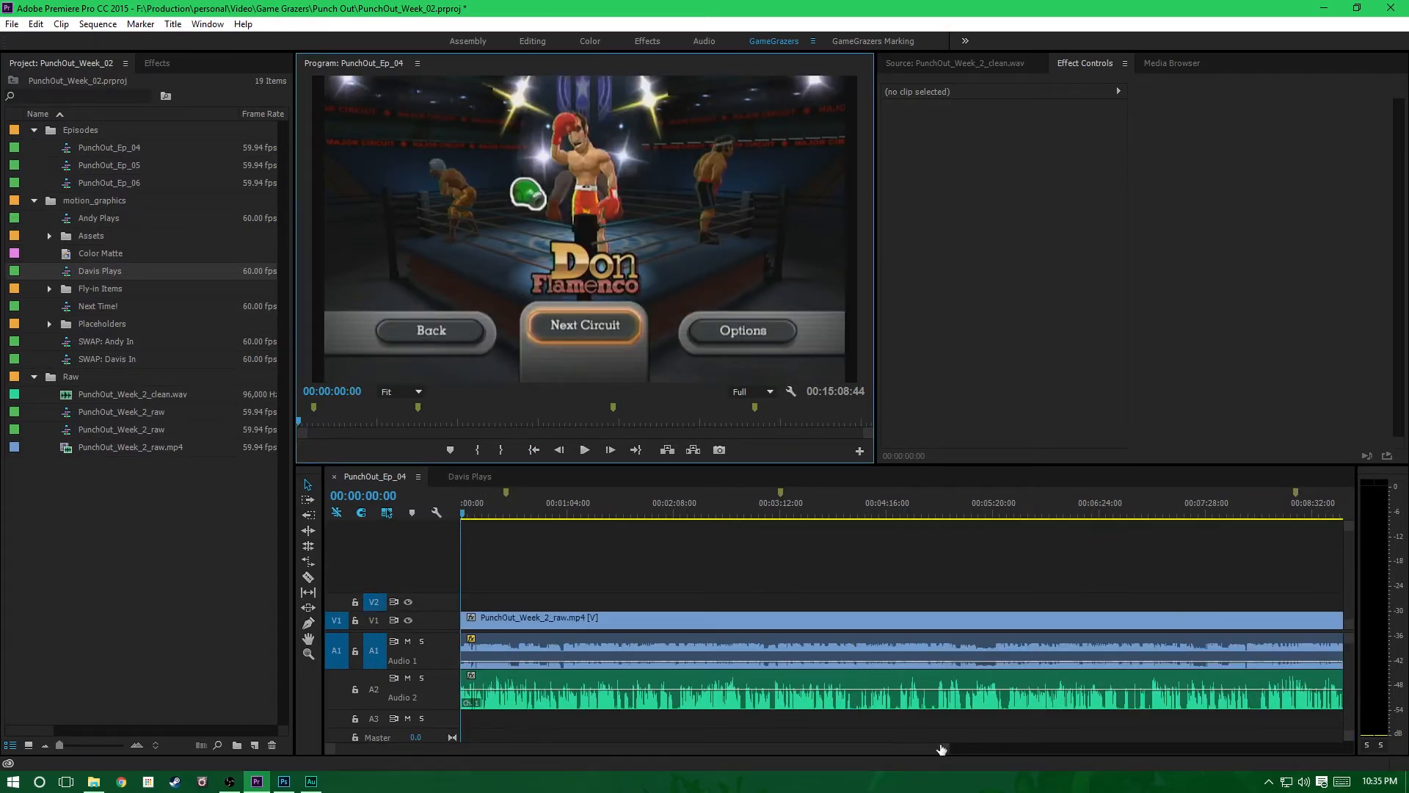
drag(940, 749, 468, 745)
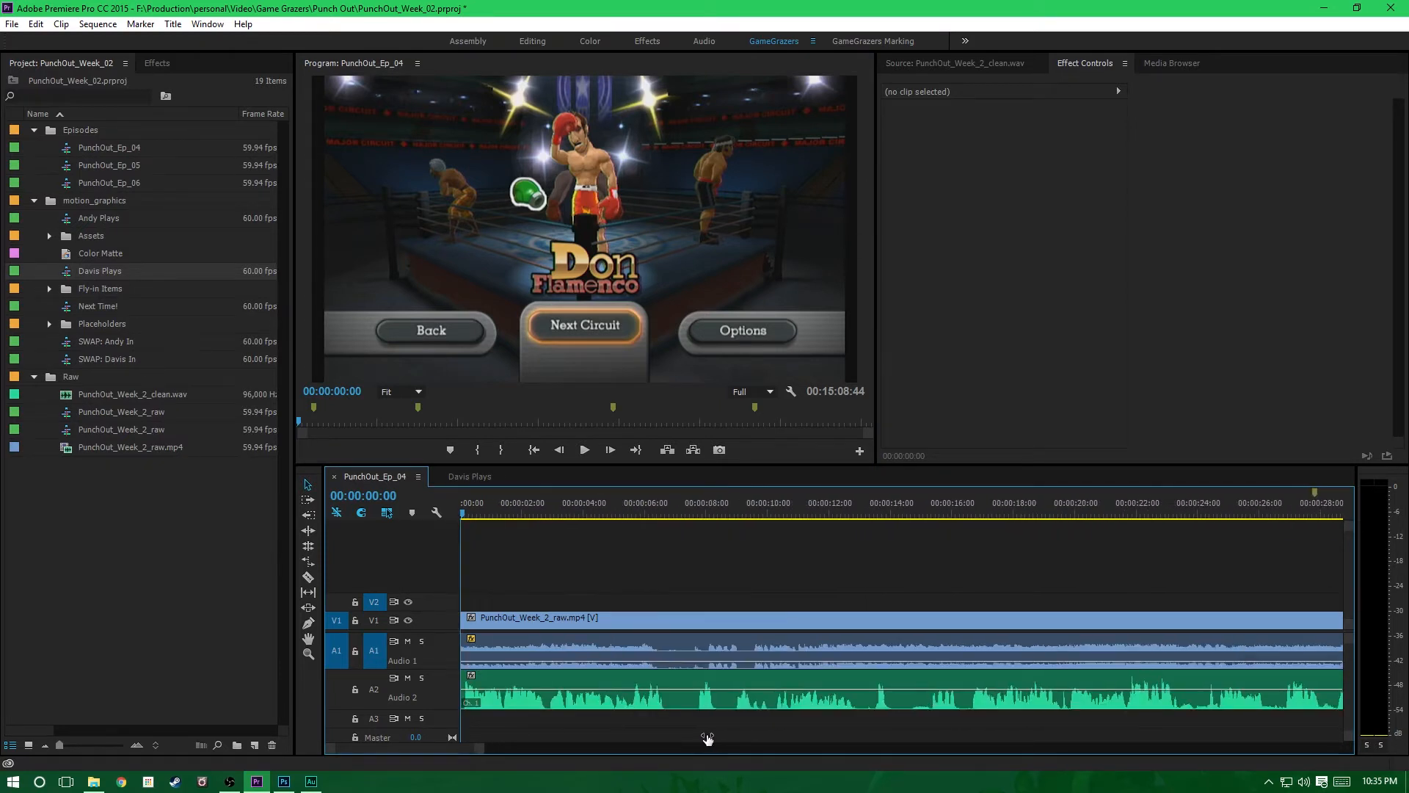
drag(461, 520, 724, 517)
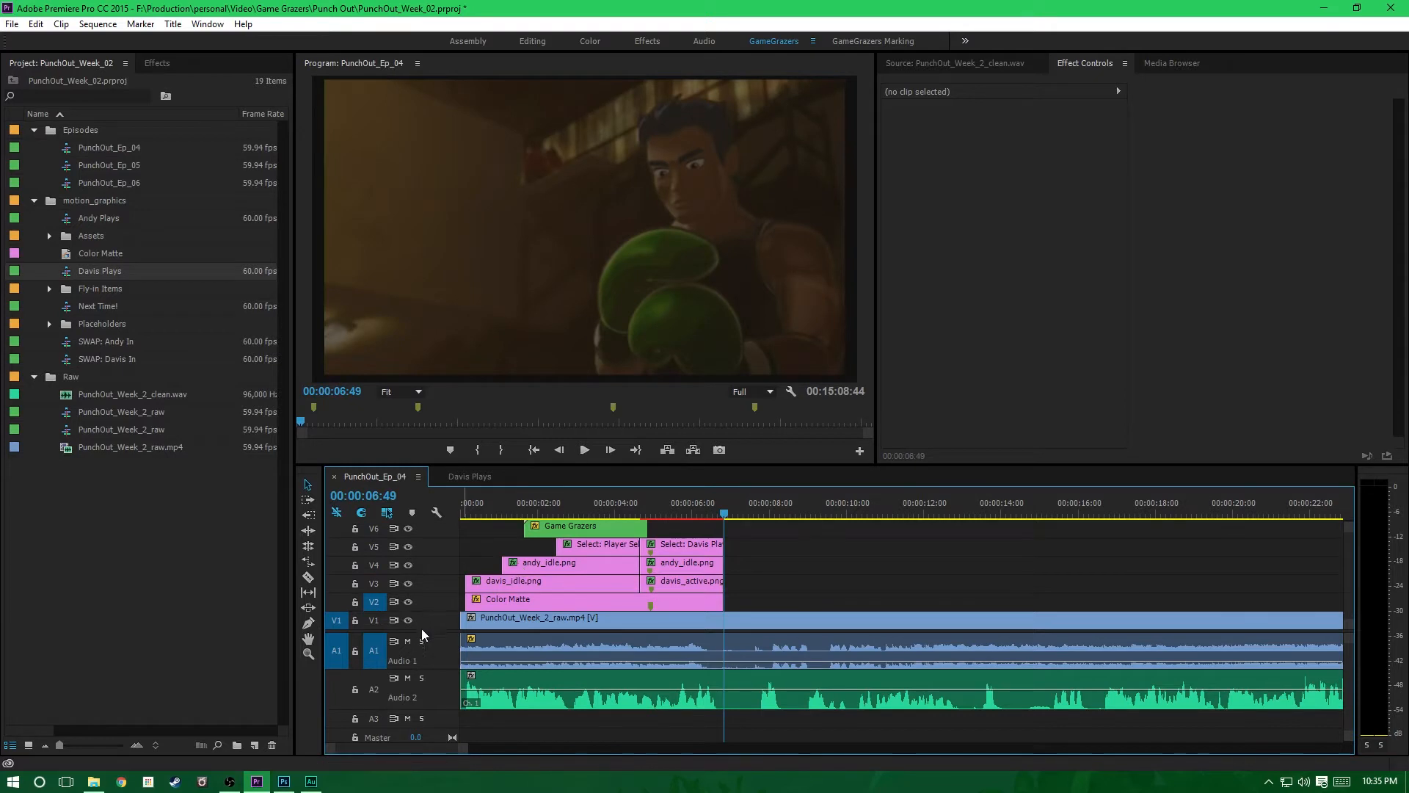
Step: Collapse the Audio 1 track and review the pasted player-select intro over the gameplay, with the davis_idle.png clip selected
double_click(442, 646)
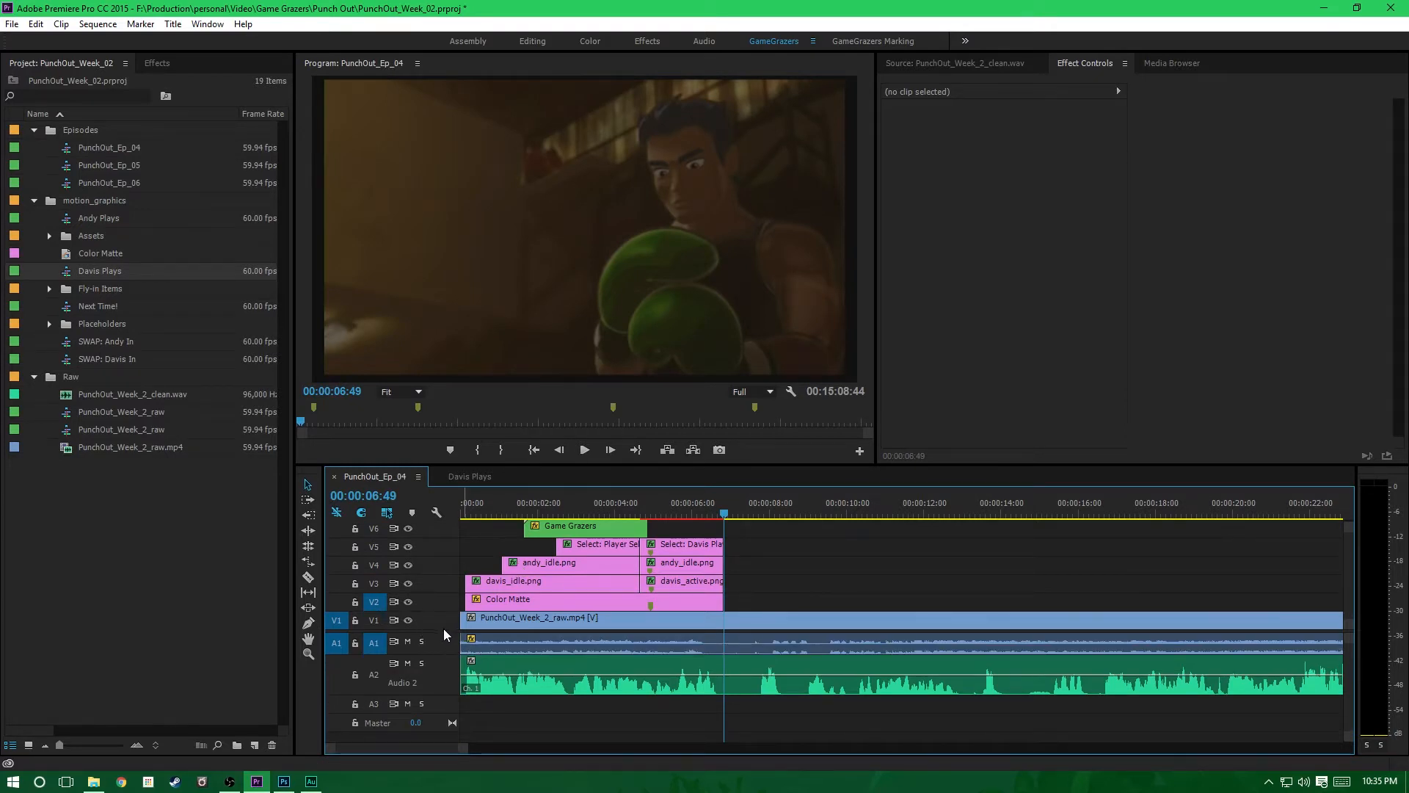
scroll(446, 636, up, 1)
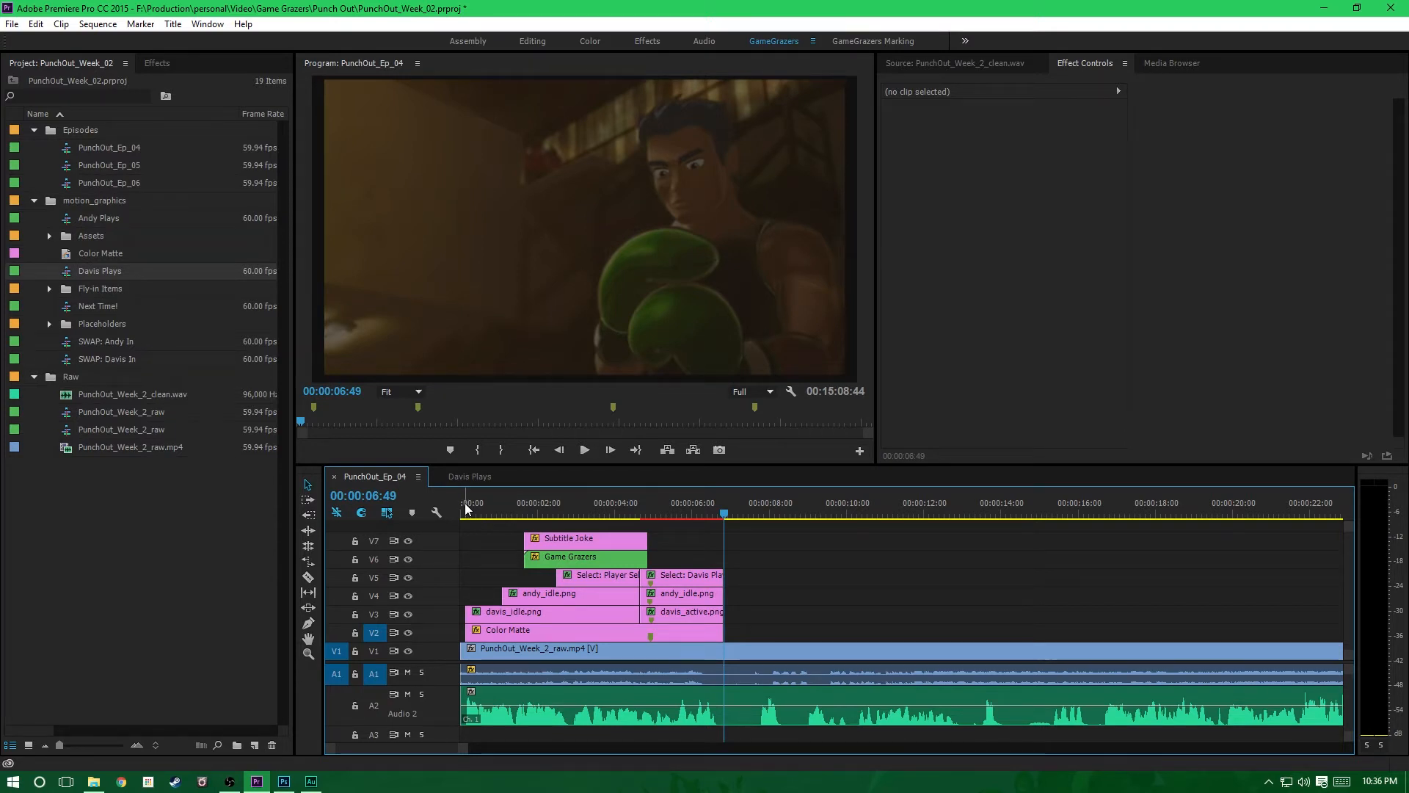
click(484, 611)
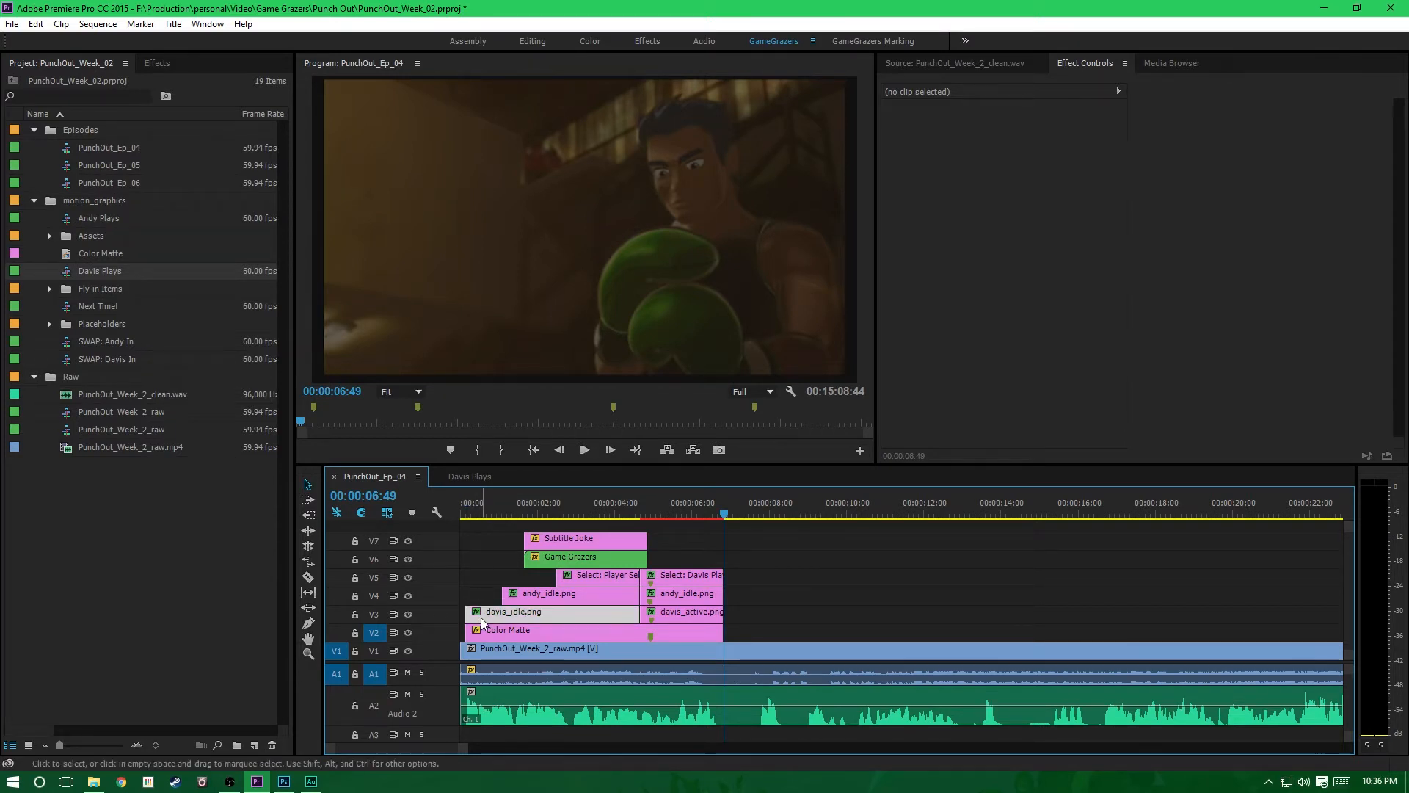
click(512, 513)
click(569, 511)
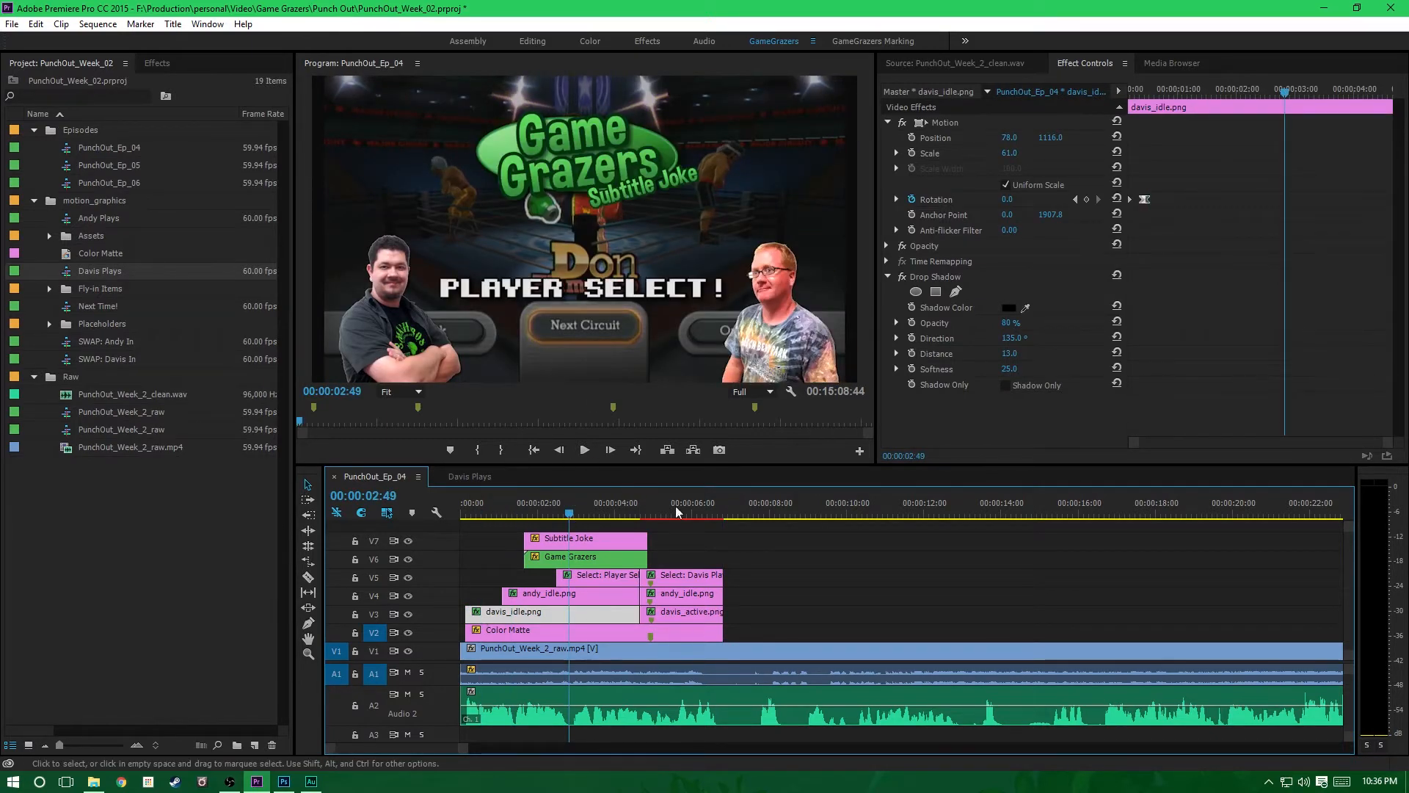
click(466, 507)
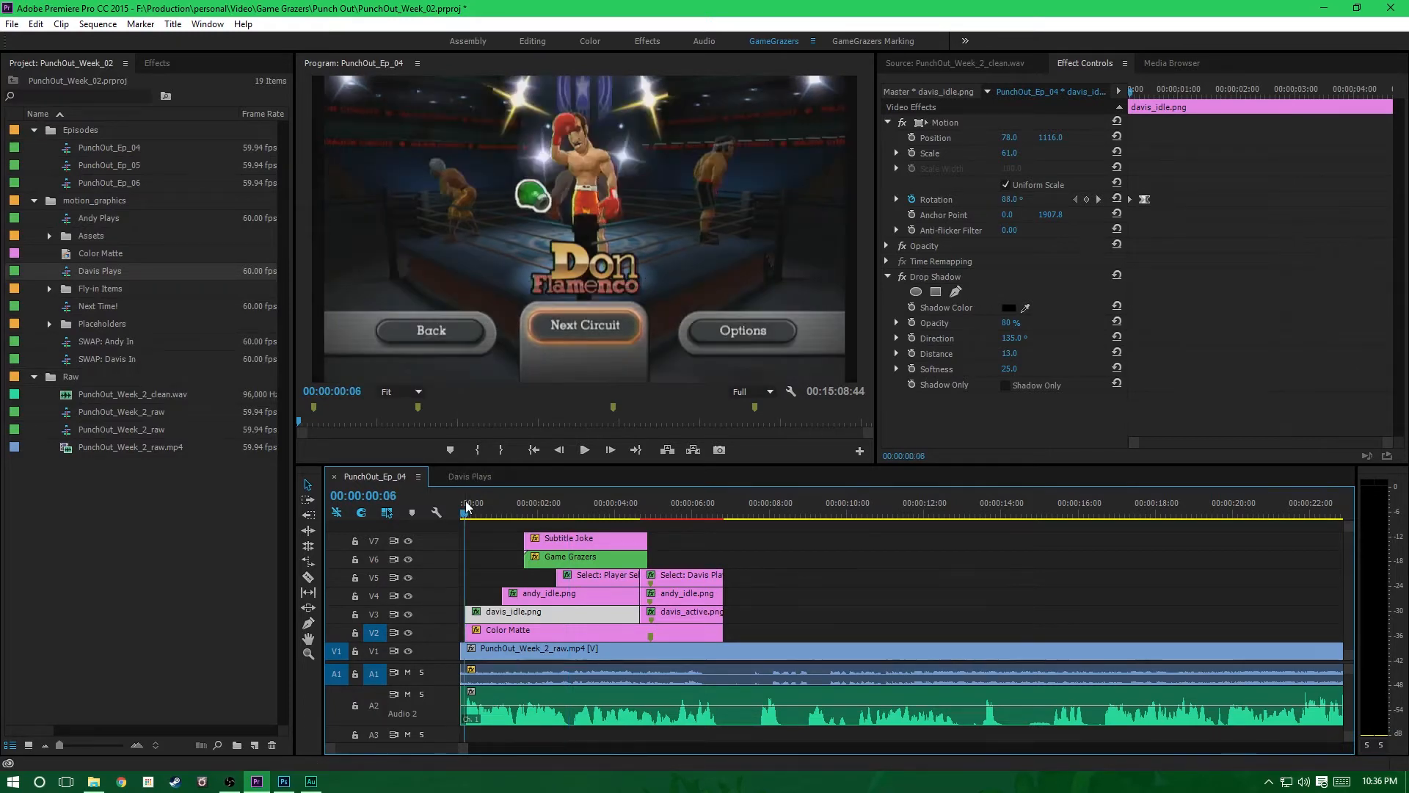
Step: Move the first andy_idle.png clip to start at 00:00:00:54, and shift the V5–V7 title clips so the Game Grazers logo starts at 00:00:01:33
drag(467, 506, 498, 506)
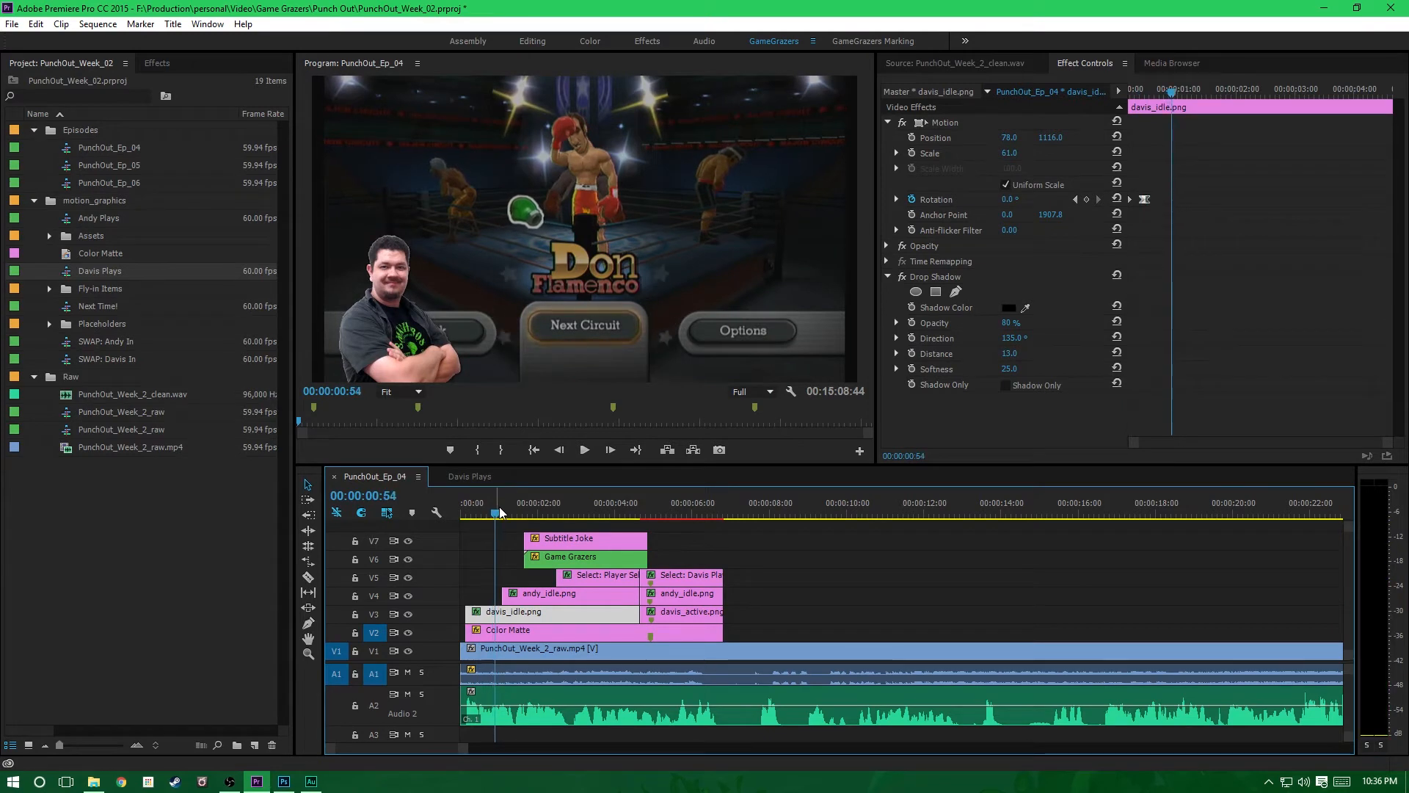
drag(557, 602, 552, 602)
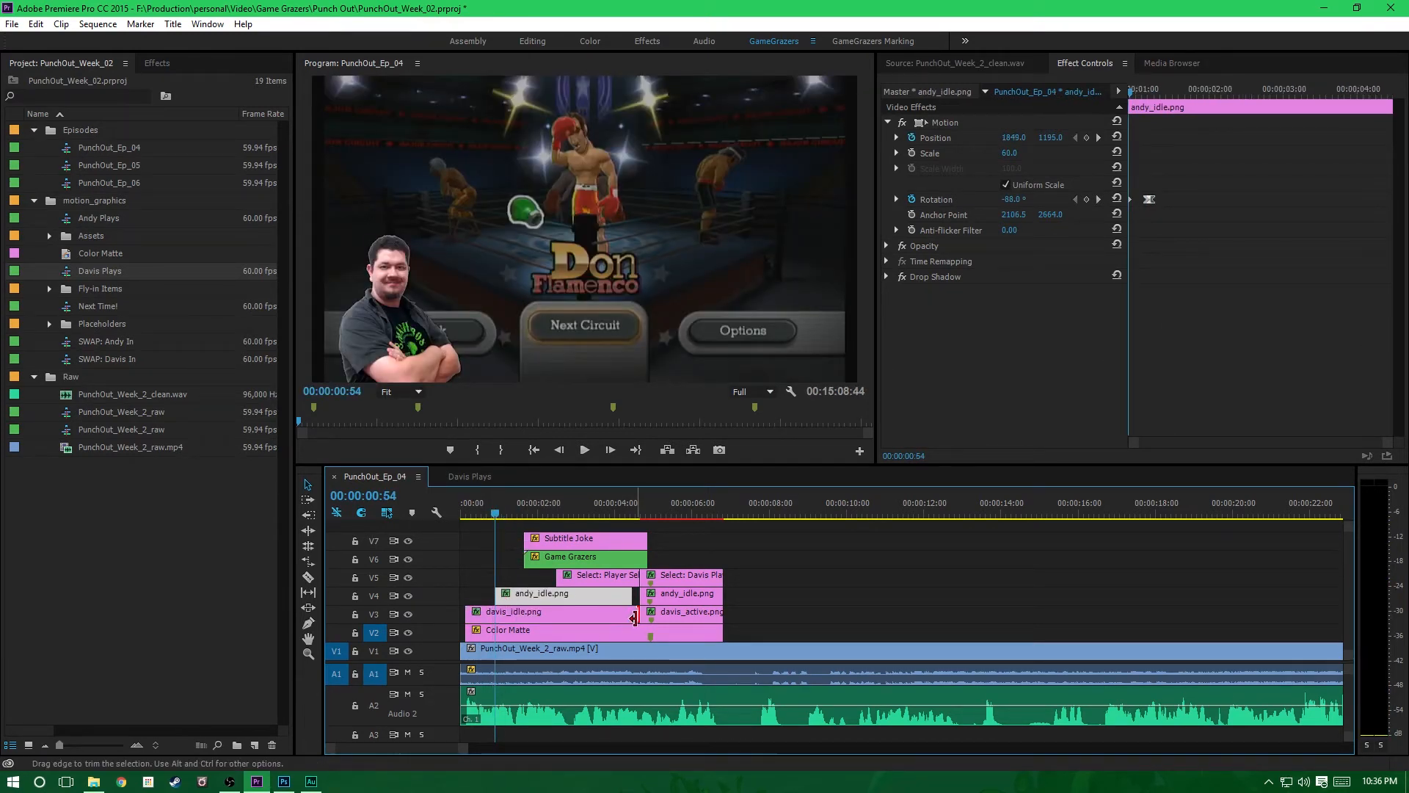
click(545, 585)
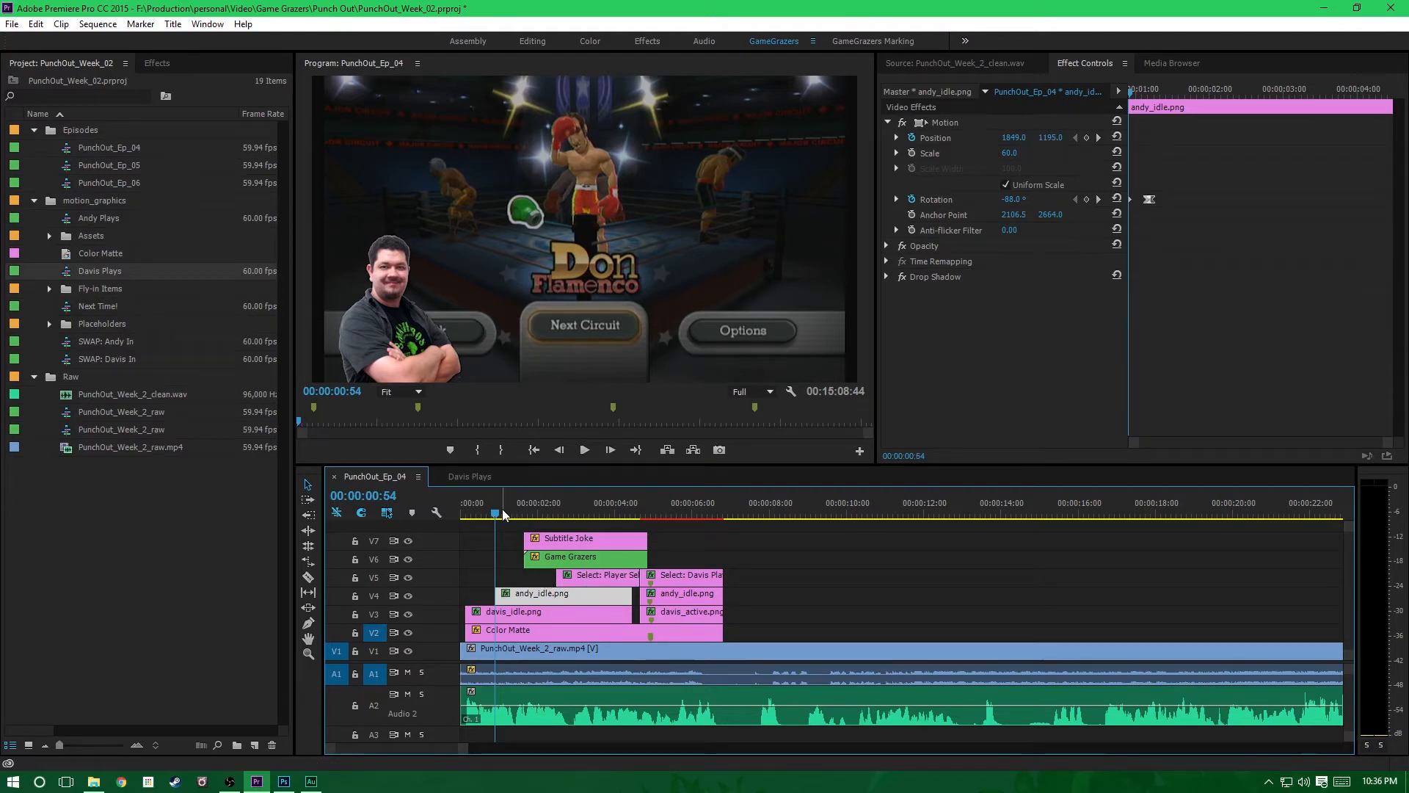
drag(513, 513, 615, 580)
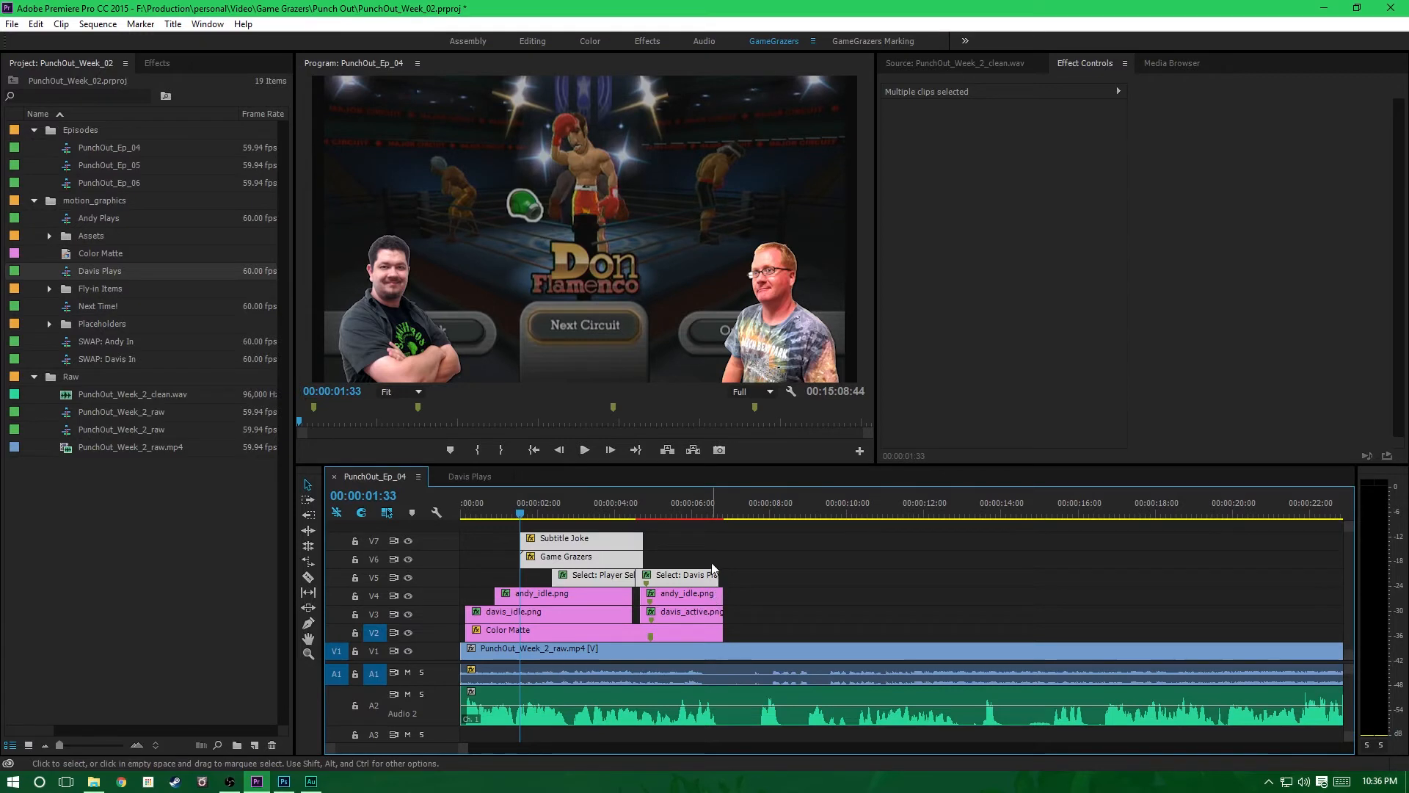
Step: Shift the second andy_idle.png clip and the davis_active.png clip earlier to align with the Select: Davis Plays title
click(707, 593)
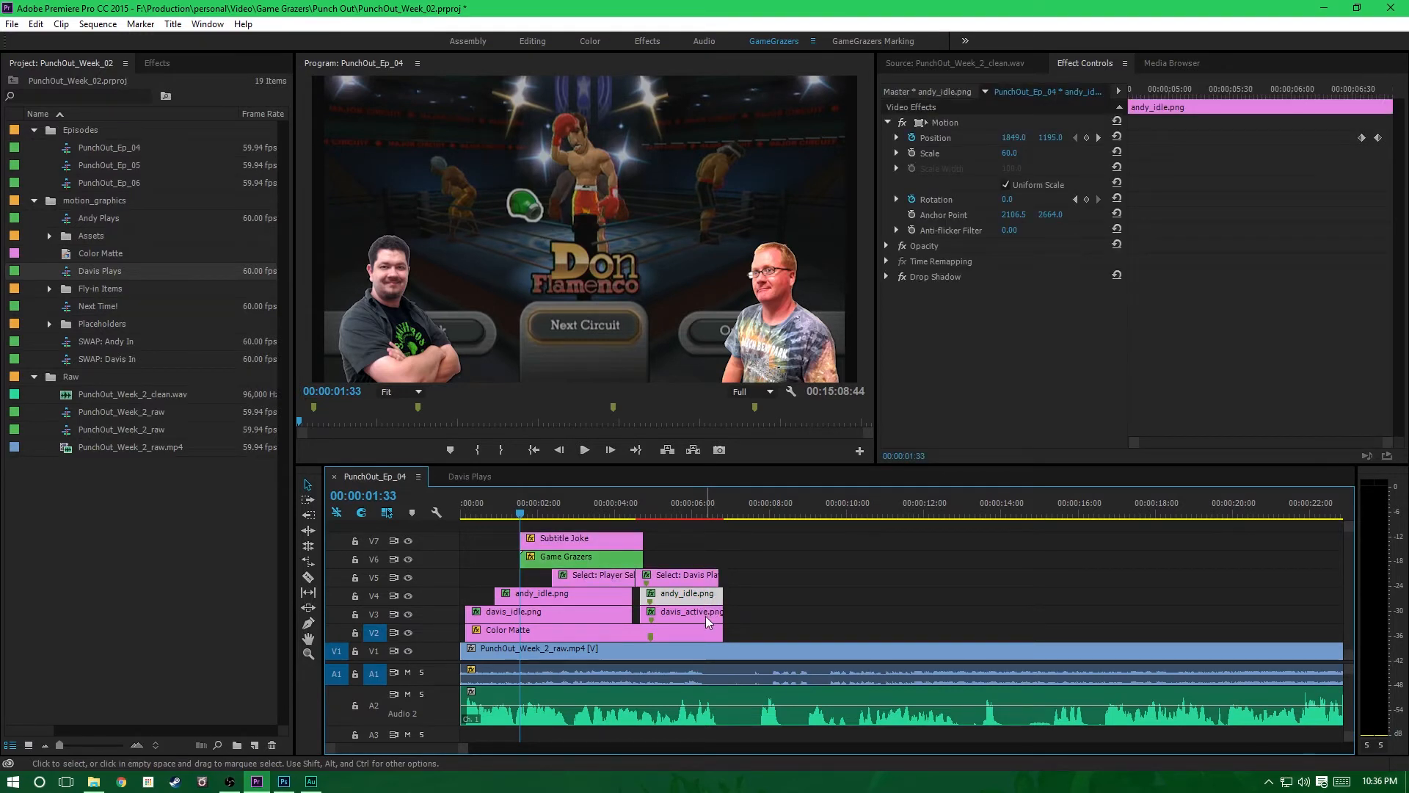
shift+click(708, 620)
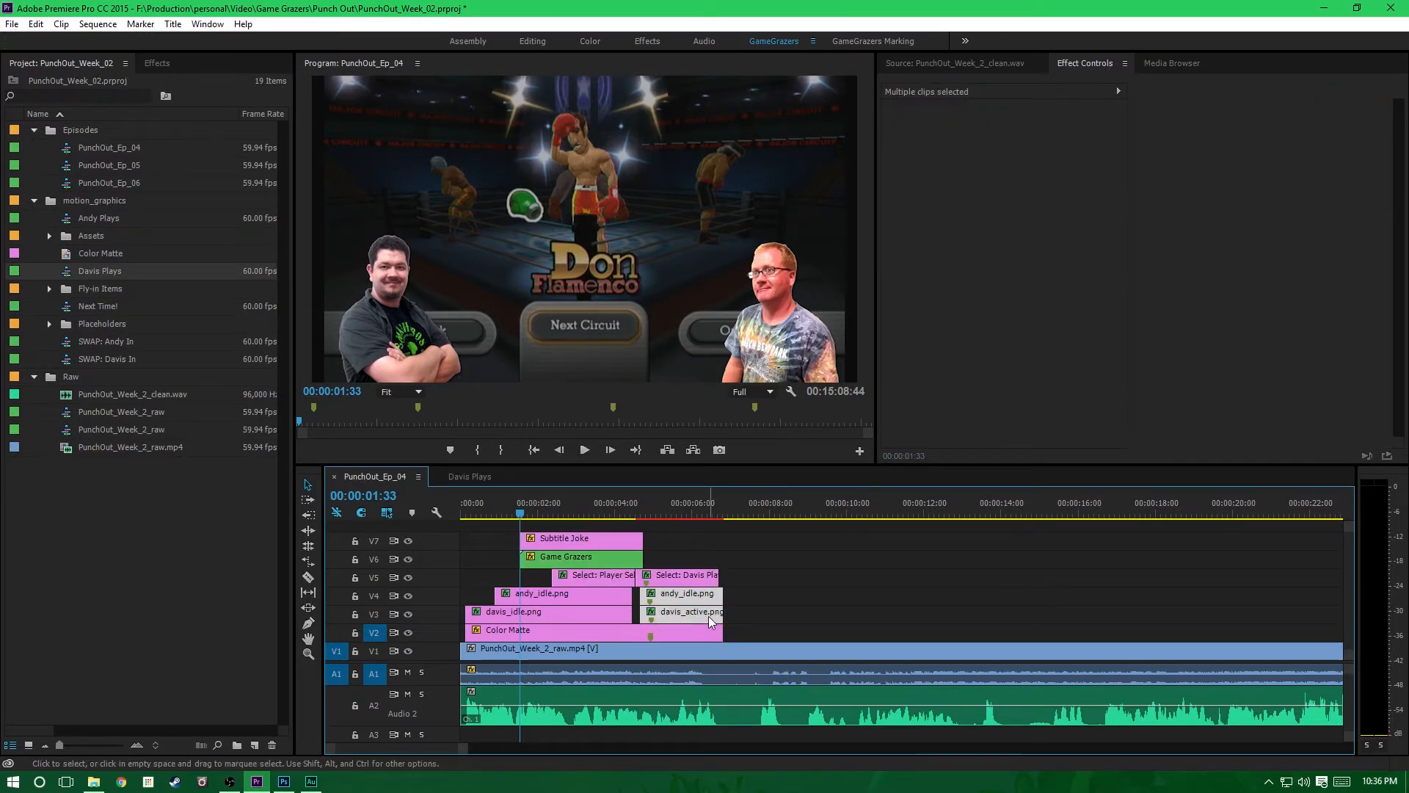
drag(703, 615, 704, 623)
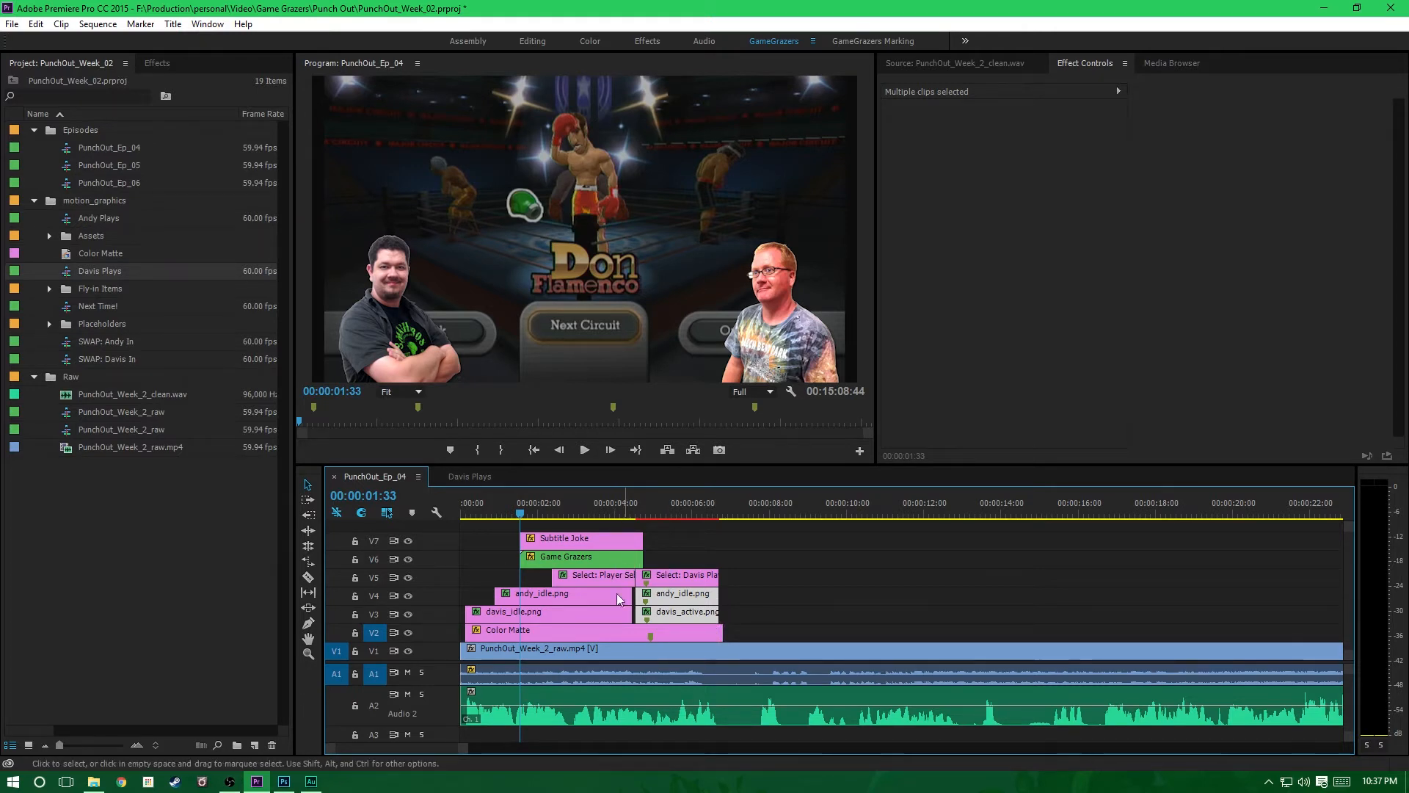
Step: Shift the Color Matte clip on V2 slightly earlier so its end lines up with the davis_active.png clip
shift+click(579, 633)
click(580, 633)
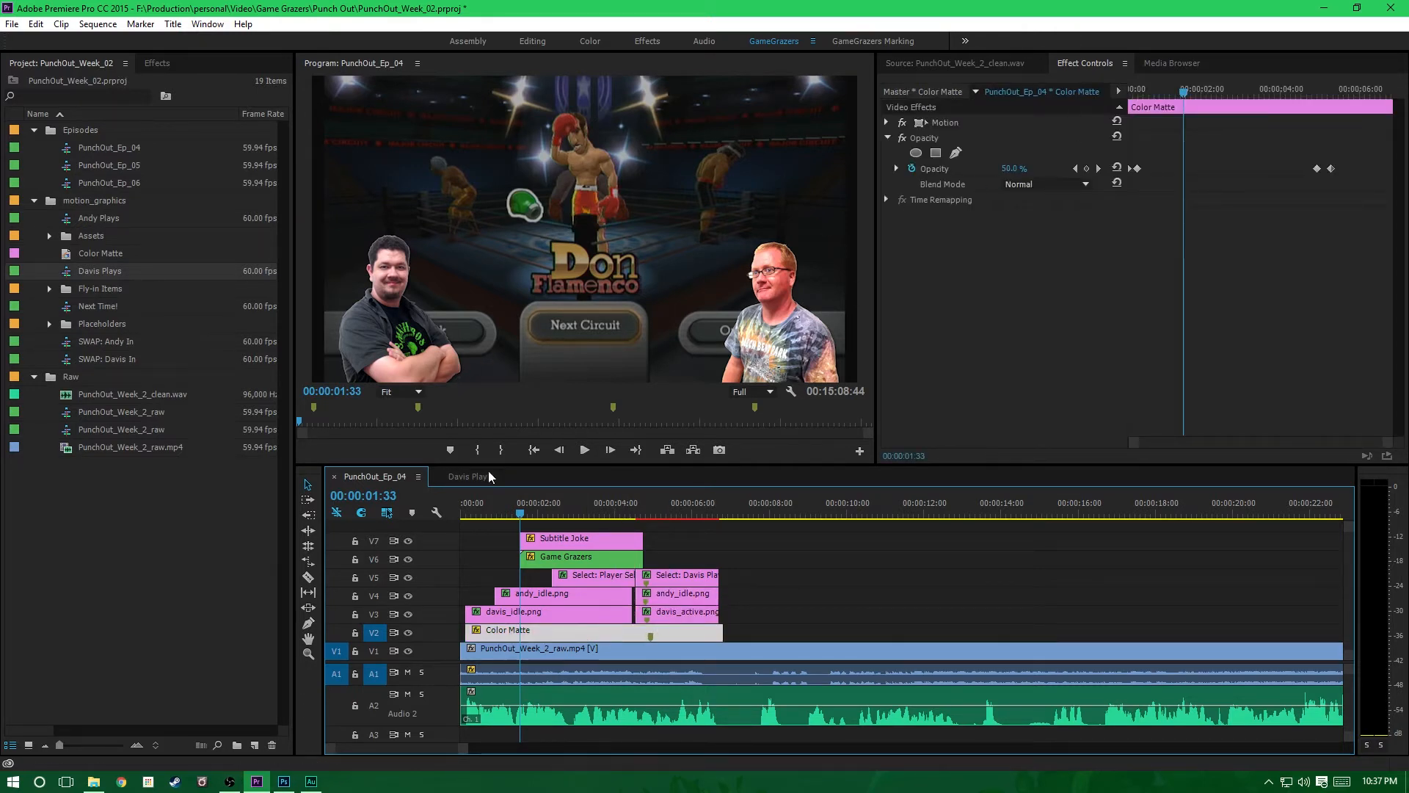
click(470, 514)
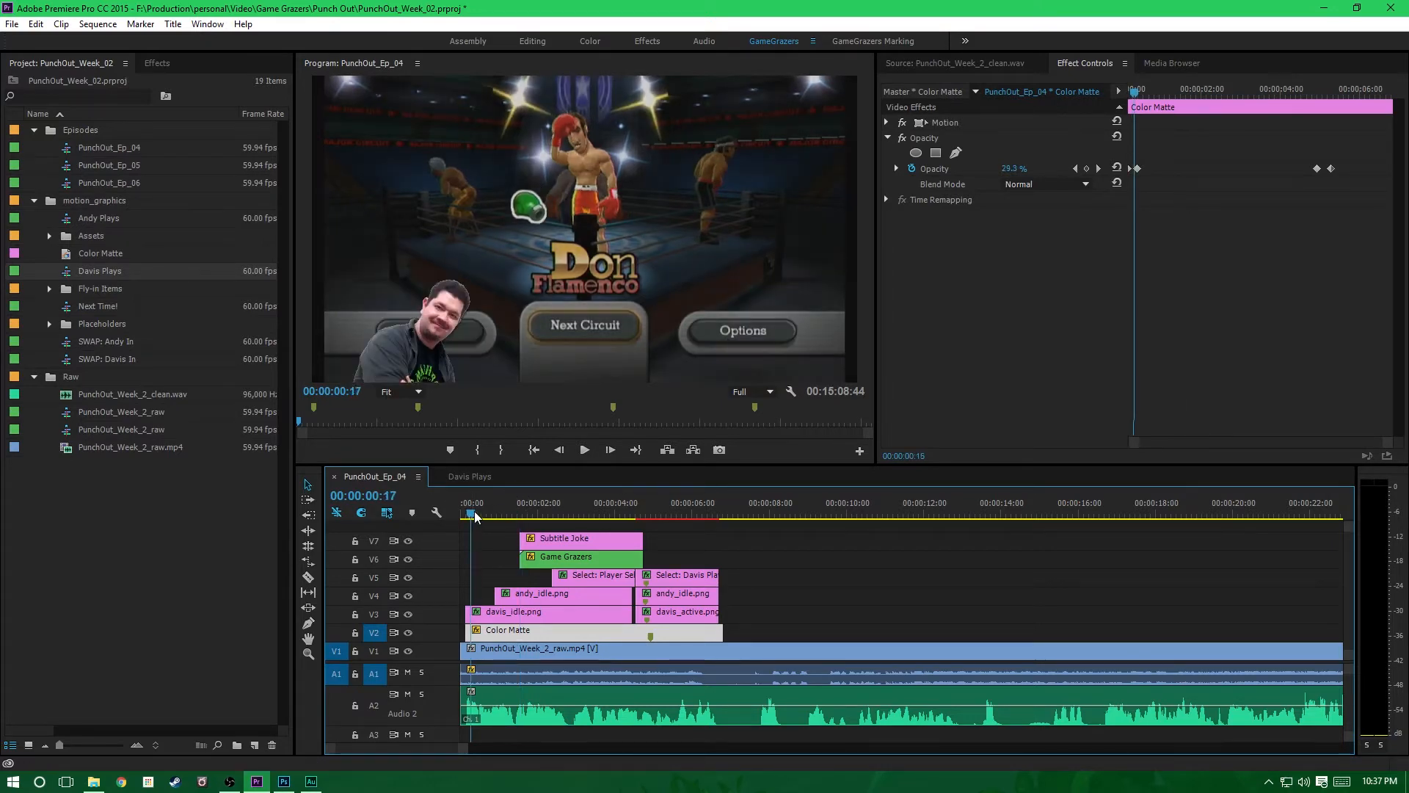
drag(474, 517, 546, 506)
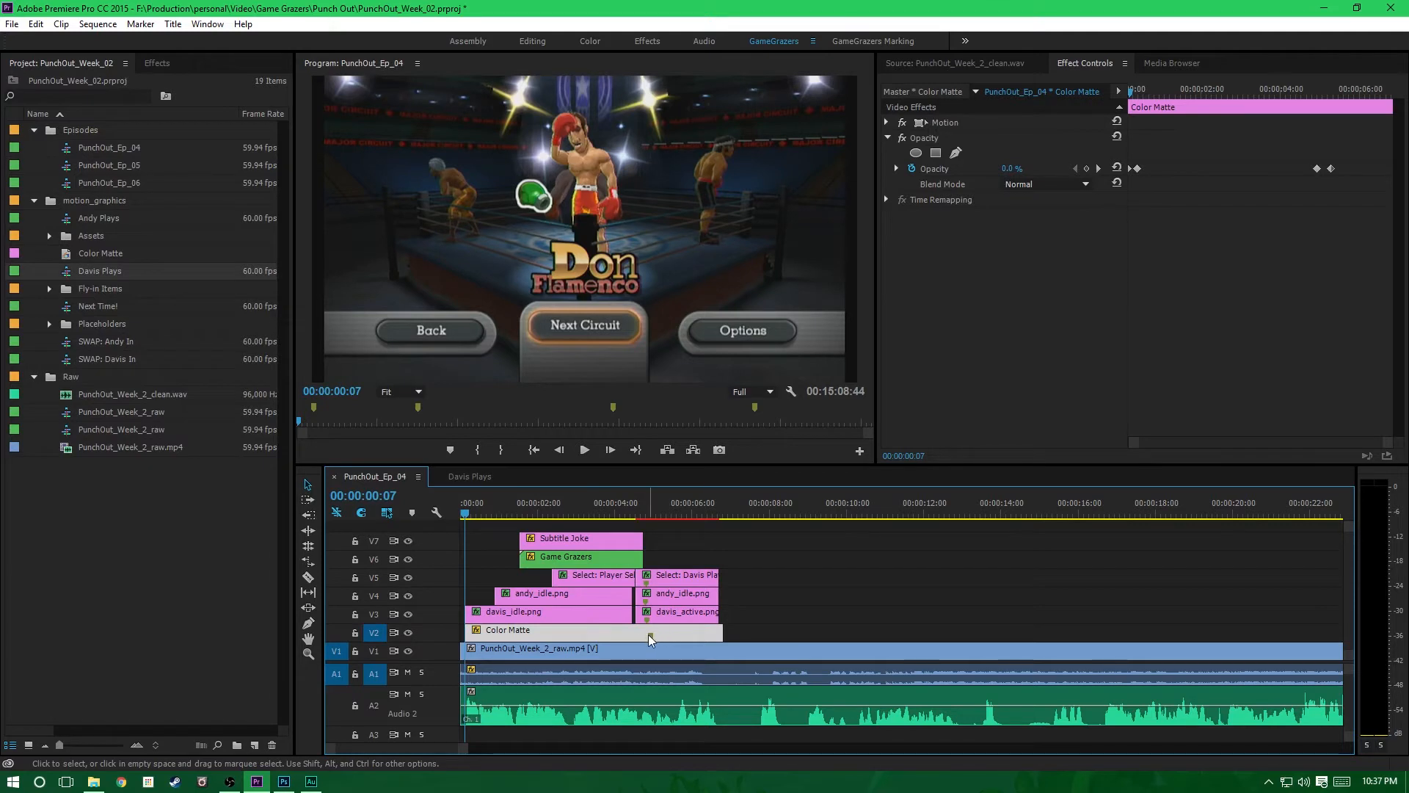
drag(649, 635, 645, 635)
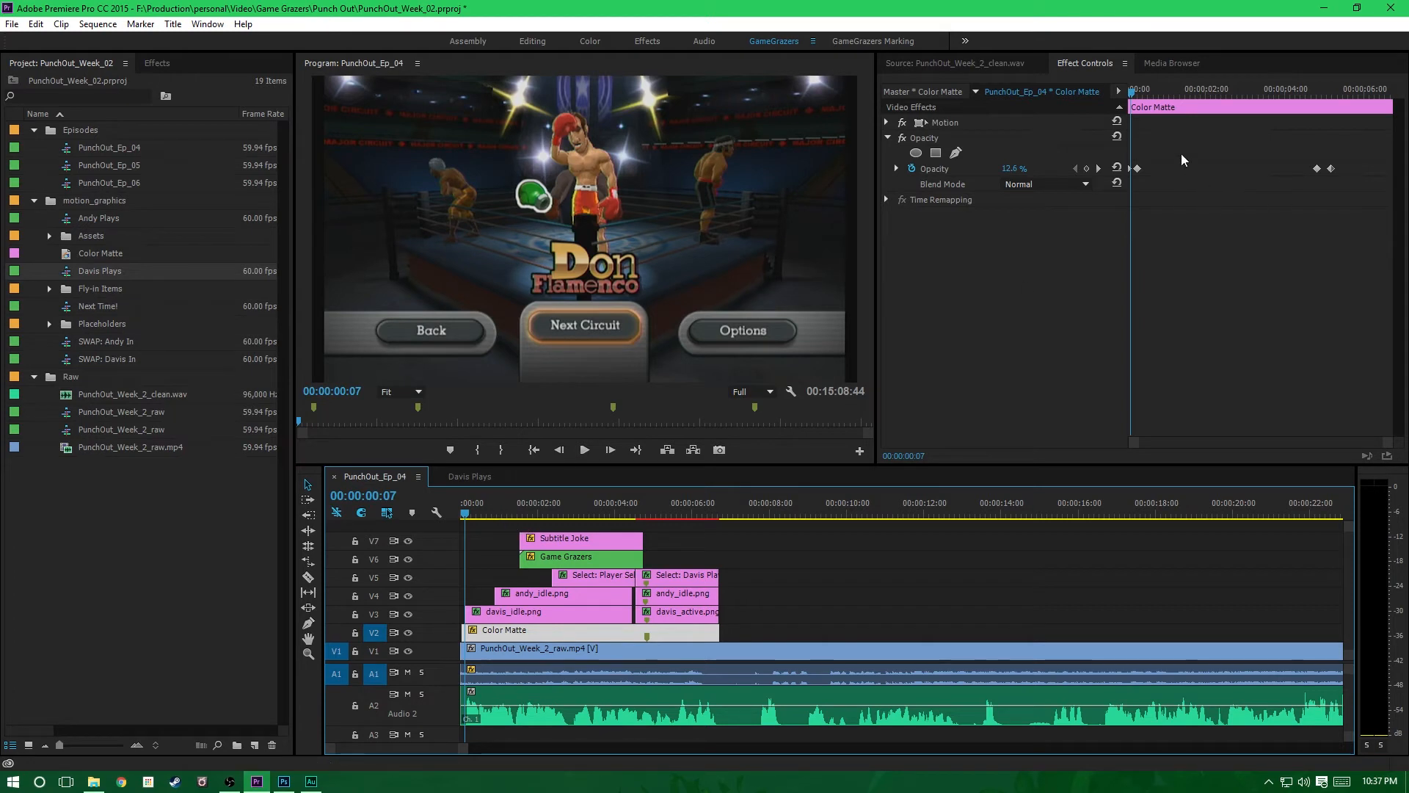
Step: Adjust the Color Matte's two opening opacity keyframes to start at 00:00:00:07 and trim the clip's start to that point
drag(1177, 152, 1133, 170)
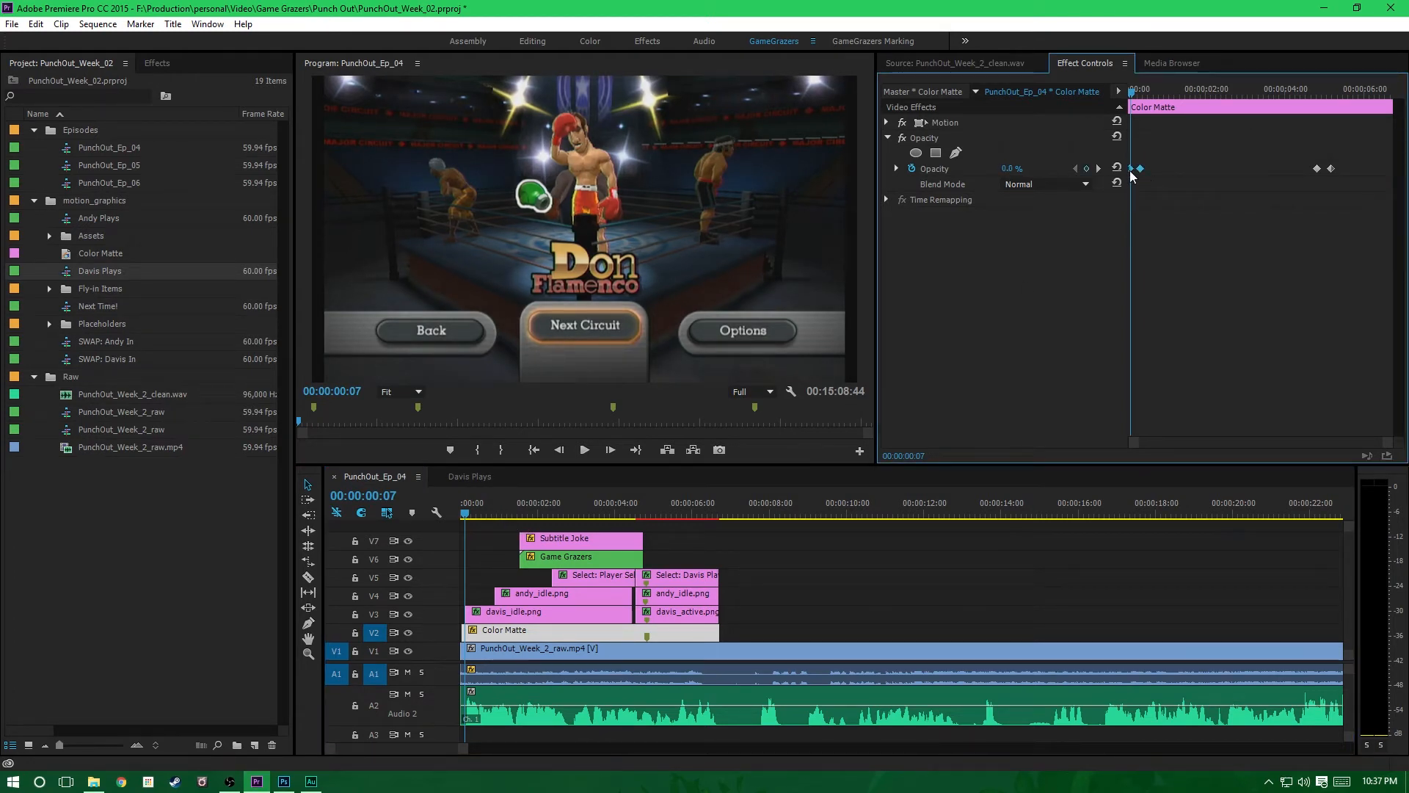
click(466, 651)
drag(465, 651, 470, 631)
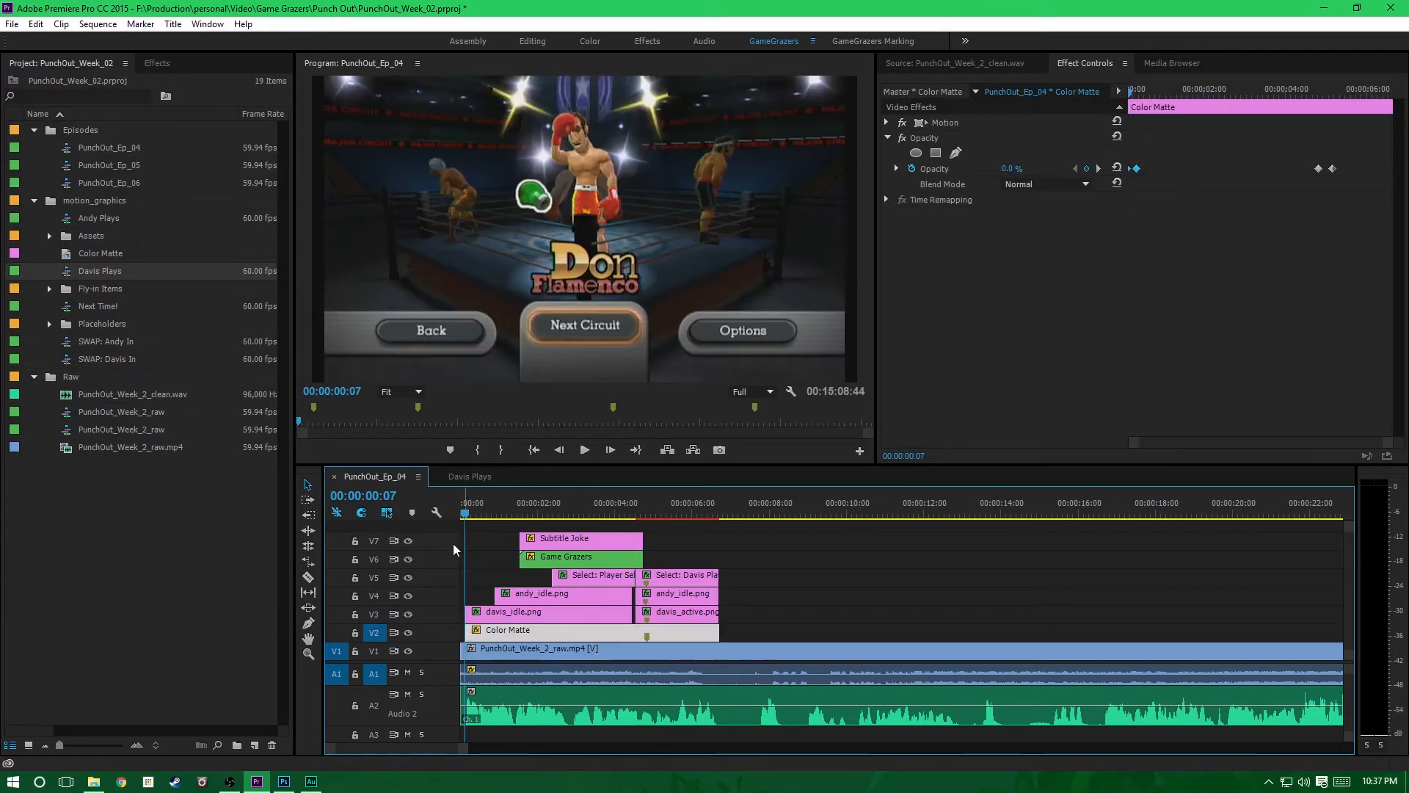
Step: Extend the first andy_idle.png and davis_idle.png clips to meet the clips that follow them, and play the intro from the start
drag(466, 513, 460, 514)
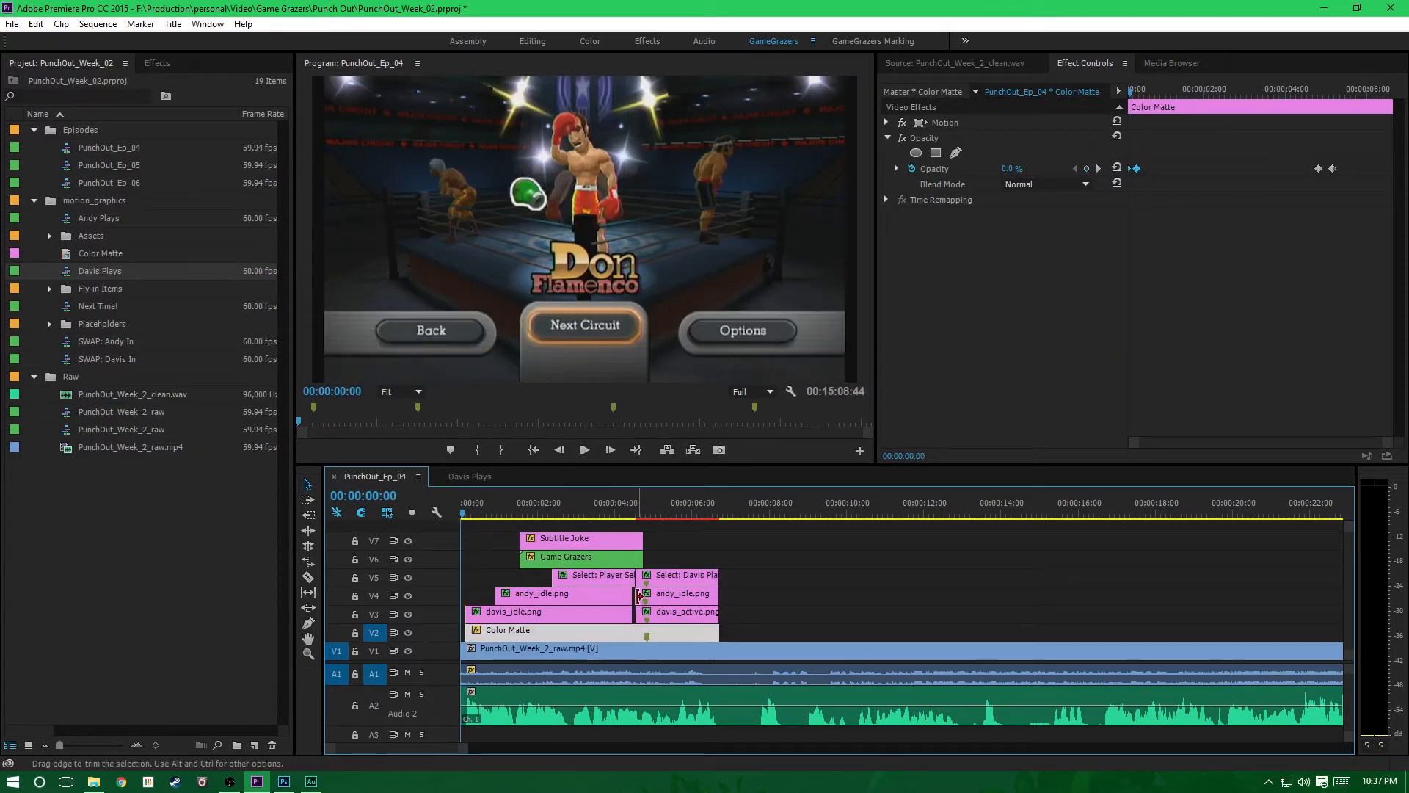
click(626, 597)
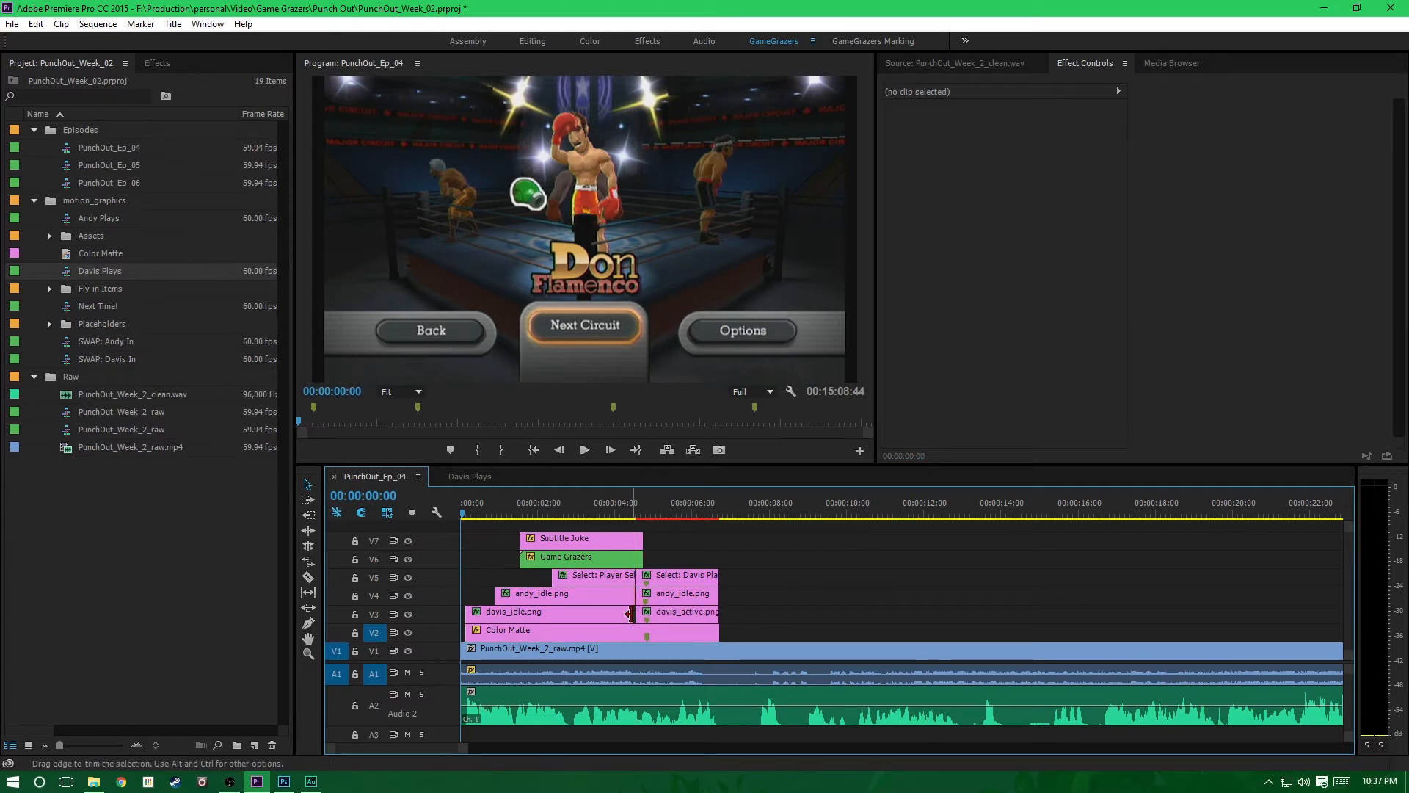
drag(628, 615, 631, 614)
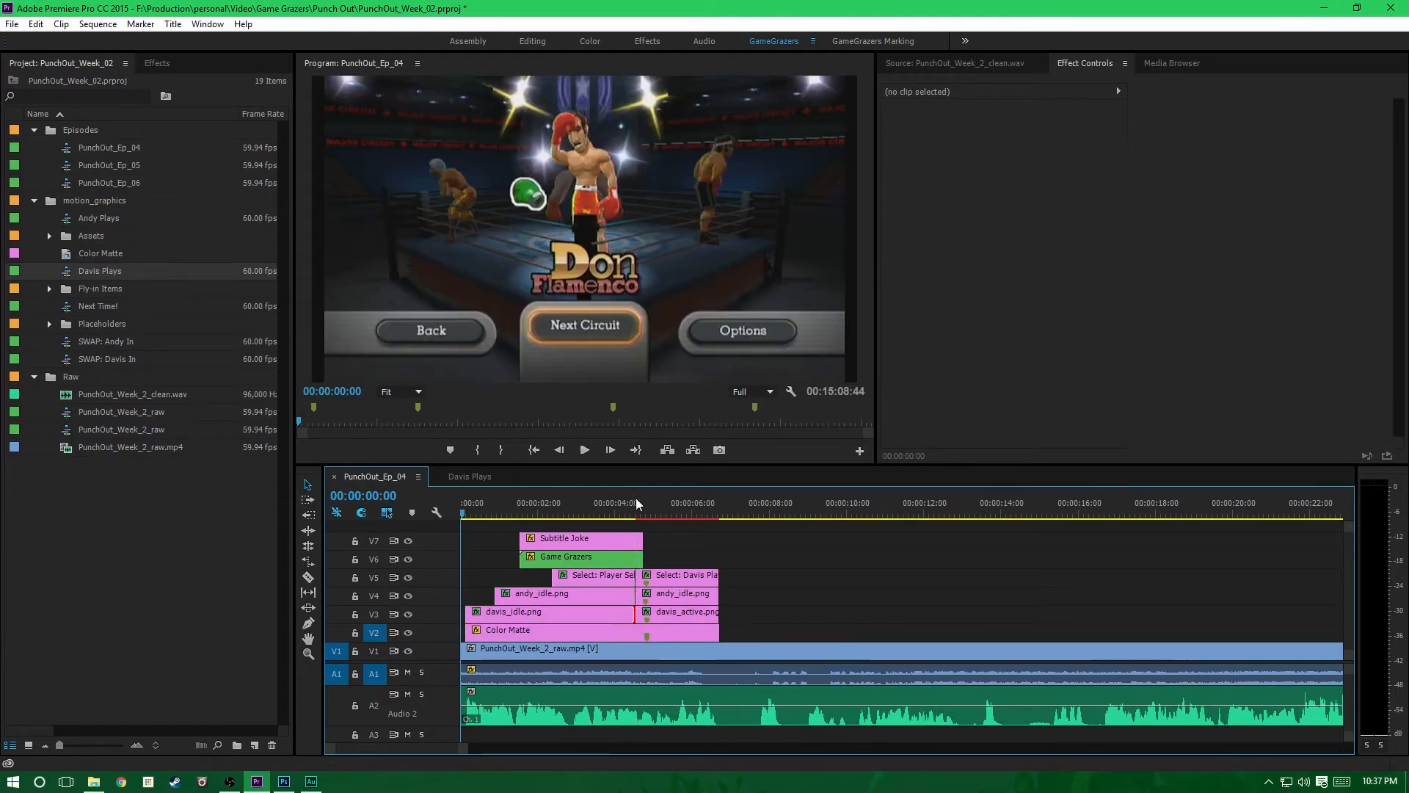
click(584, 451)
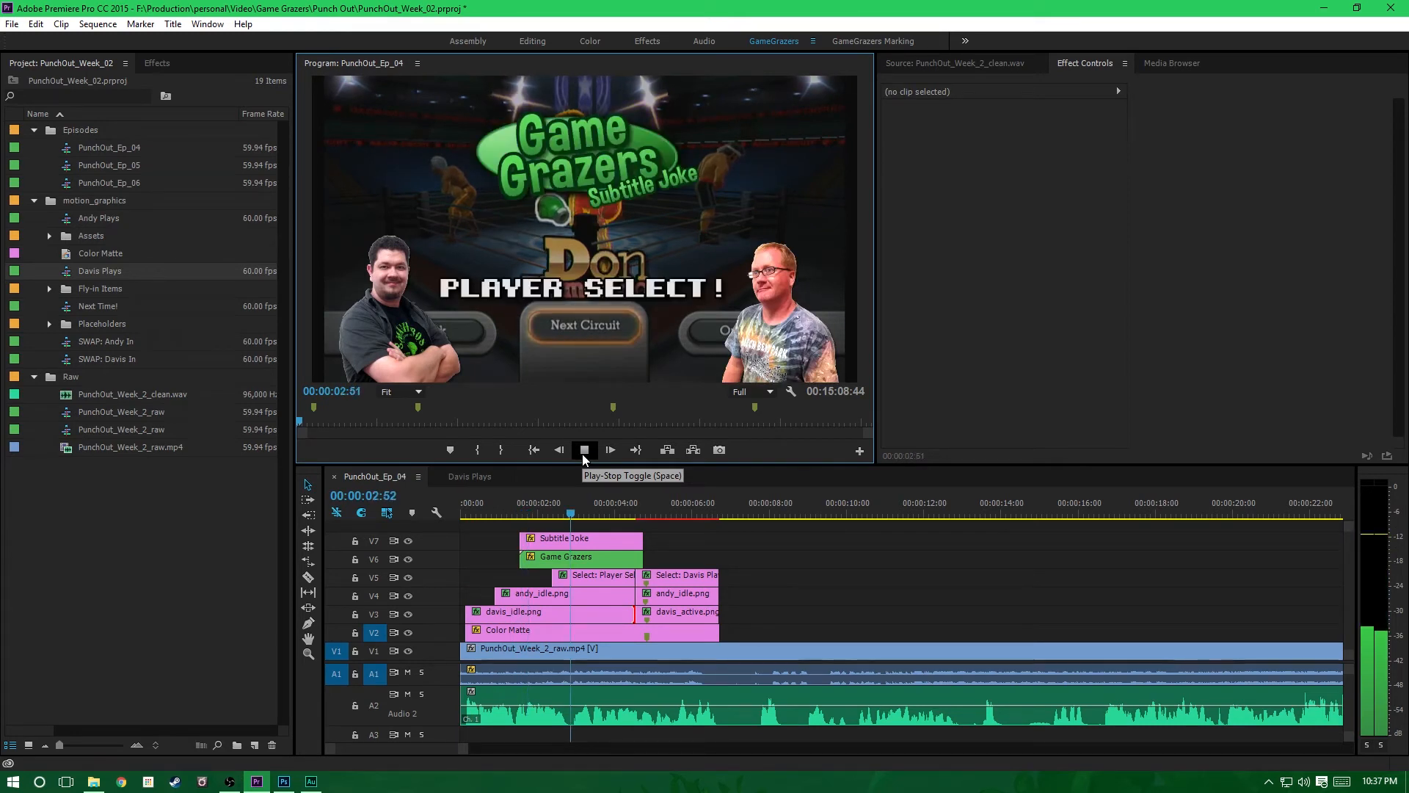
click(583, 452)
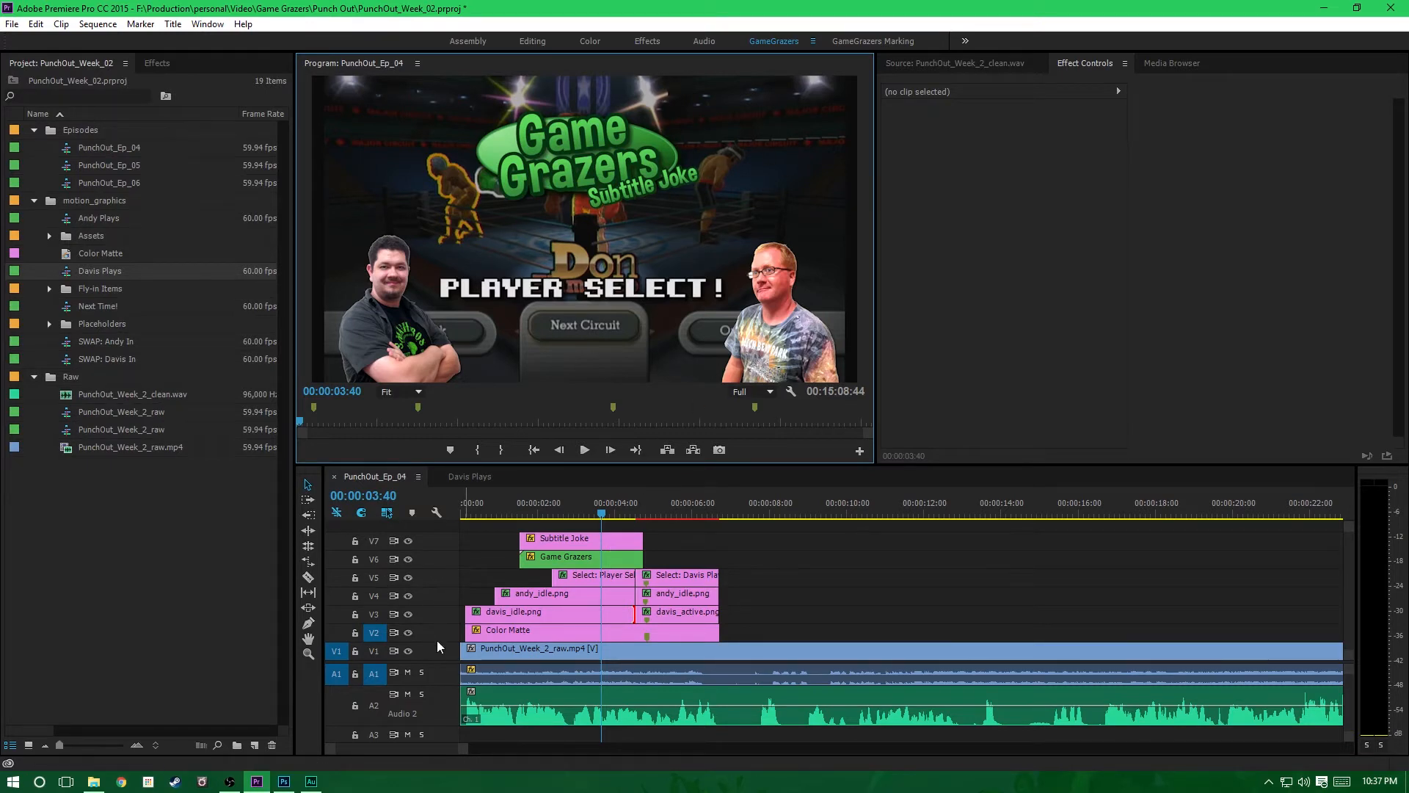
Step: Duplicate the Subtitle Joke title onto V8, delete the original, and move the copy down to V7 in its place
scroll(441, 663, up, 1)
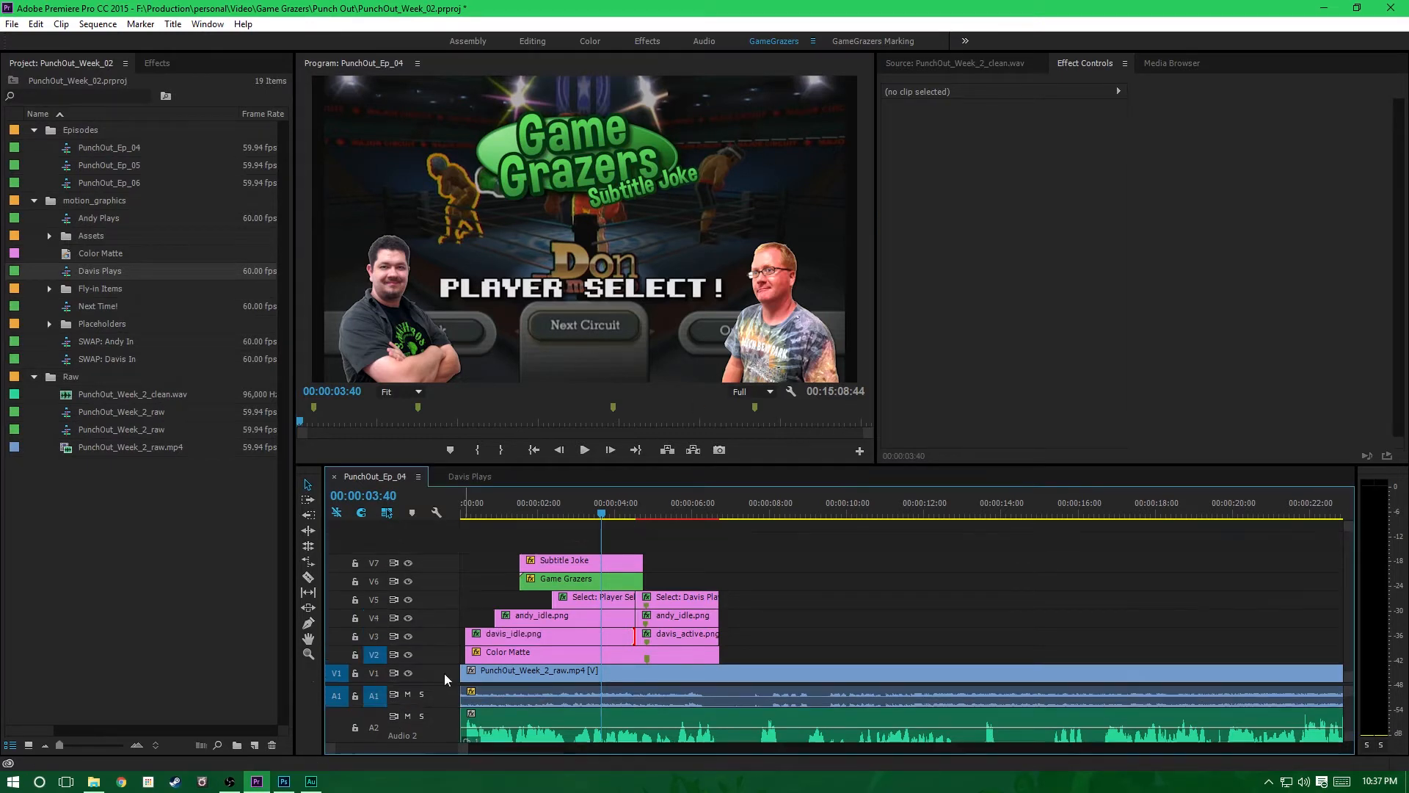
click(621, 562)
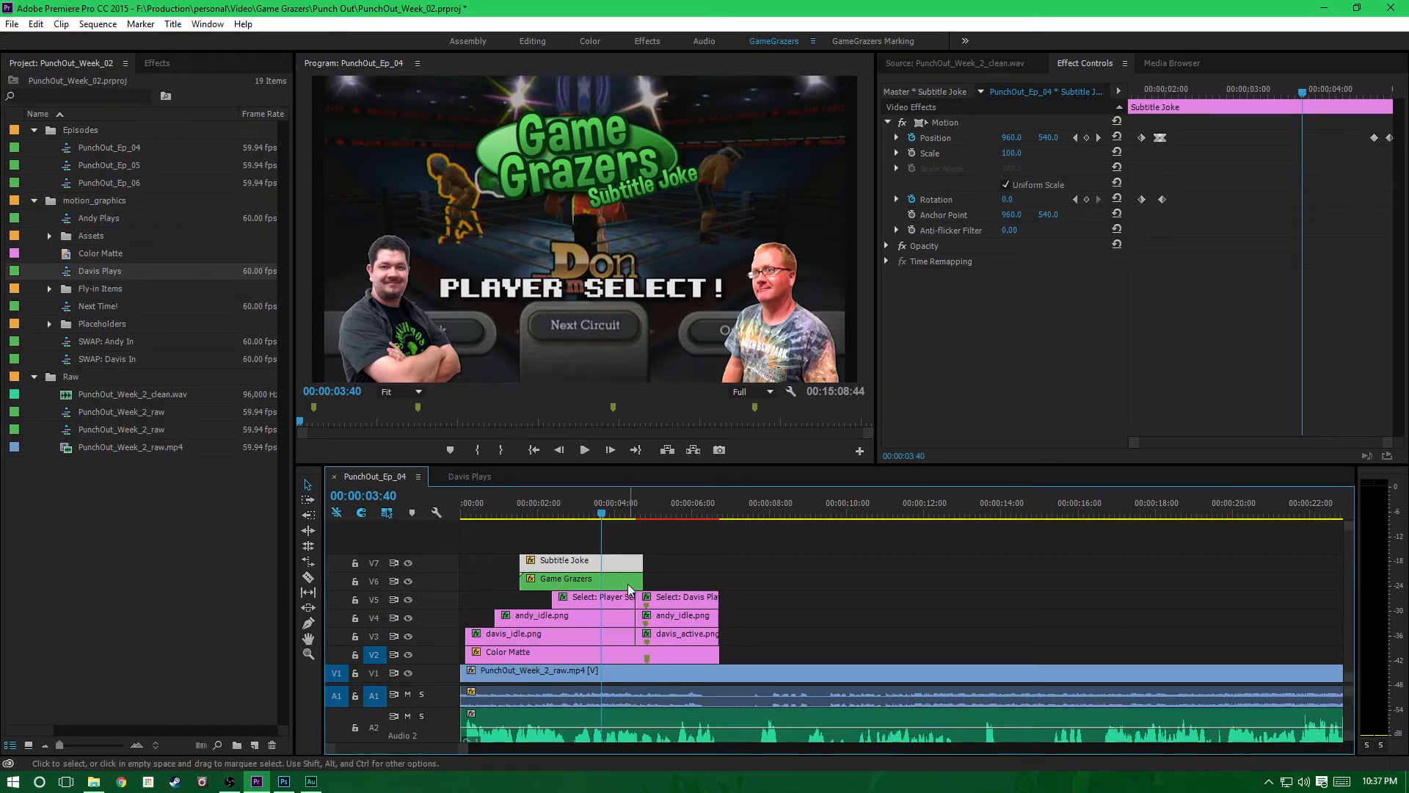
drag(627, 566, 629, 547)
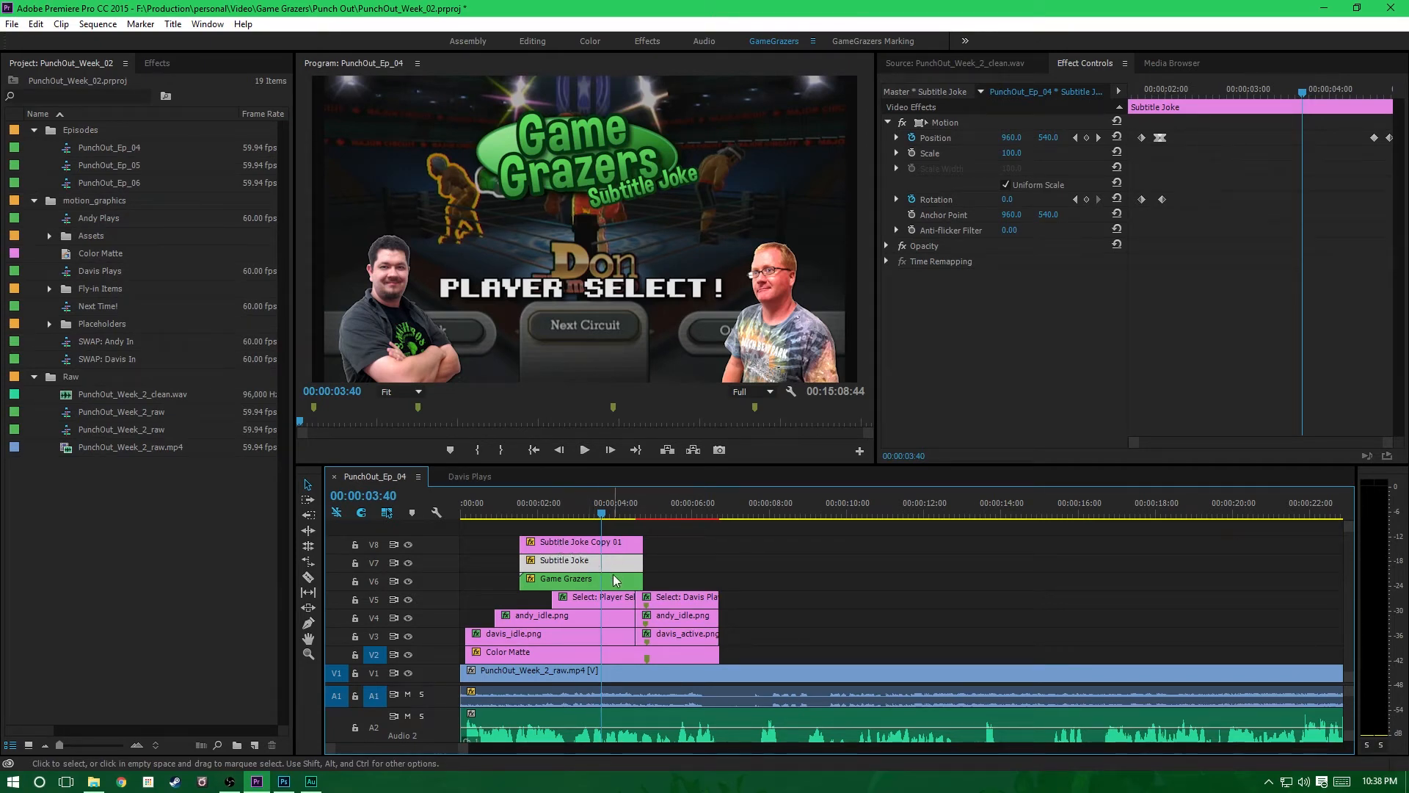
key(Delete)
click(617, 549)
drag(616, 549, 617, 569)
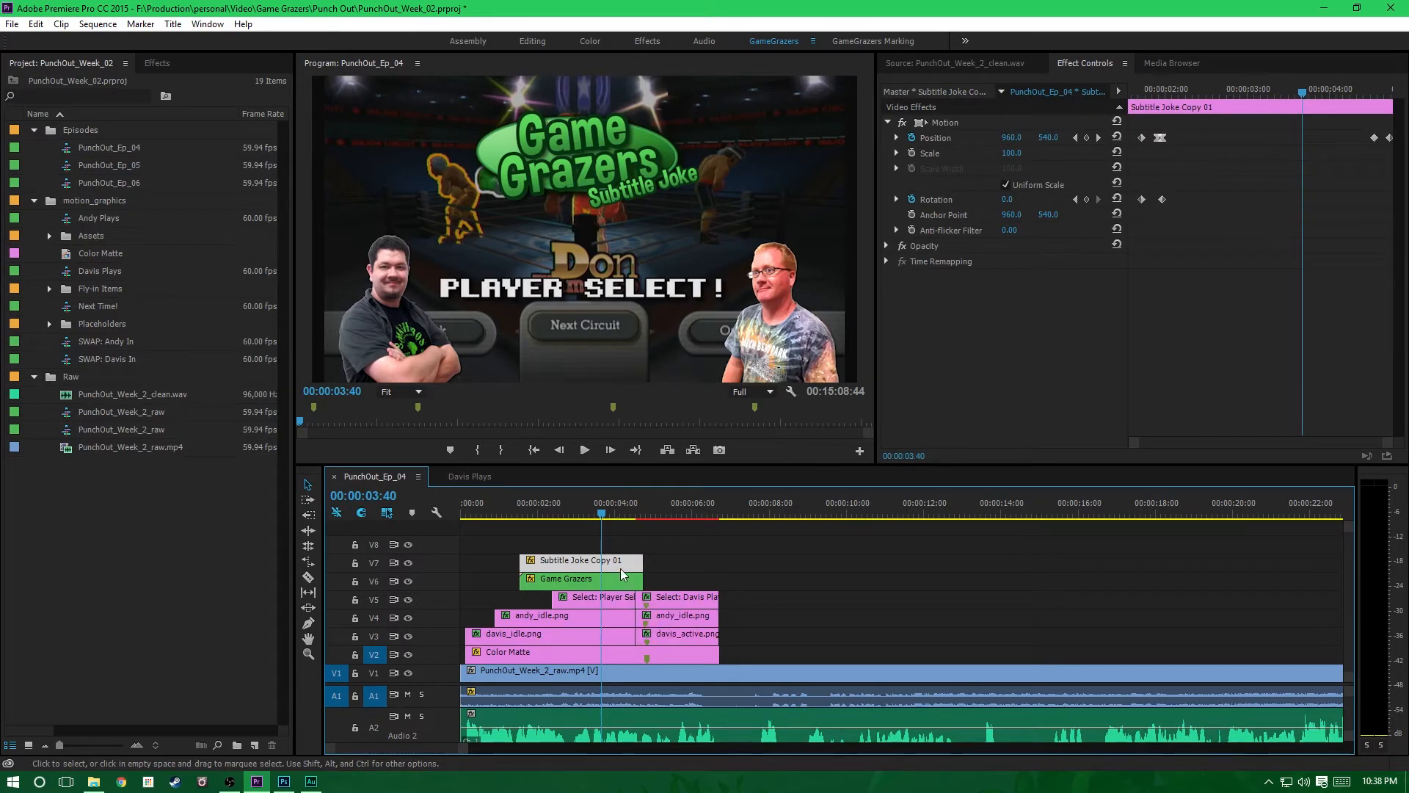
Step: Replace the copied title's text with "You'll never get me" and "Lucky Charms!" on two lines, and close the title editor
double_click(623, 564)
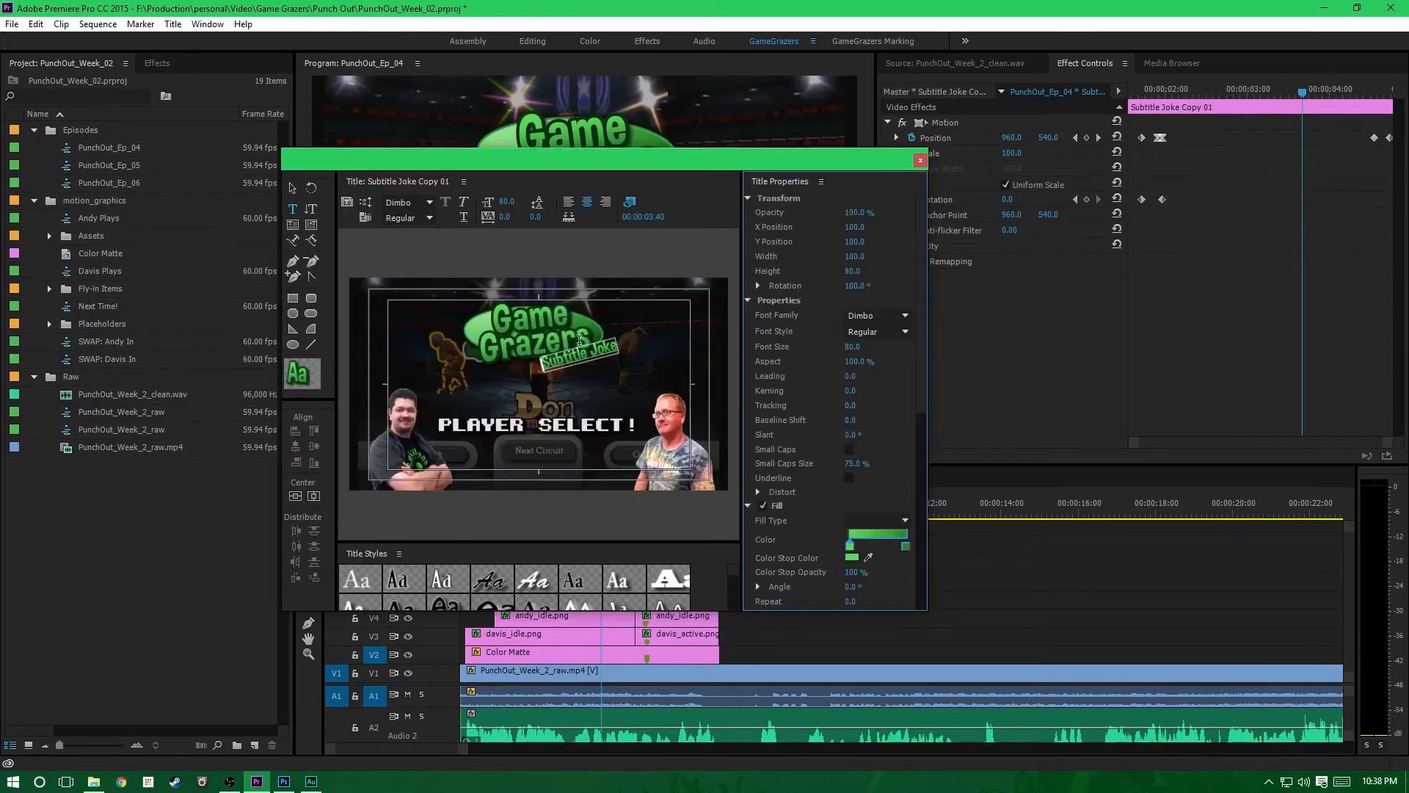
click(571, 354)
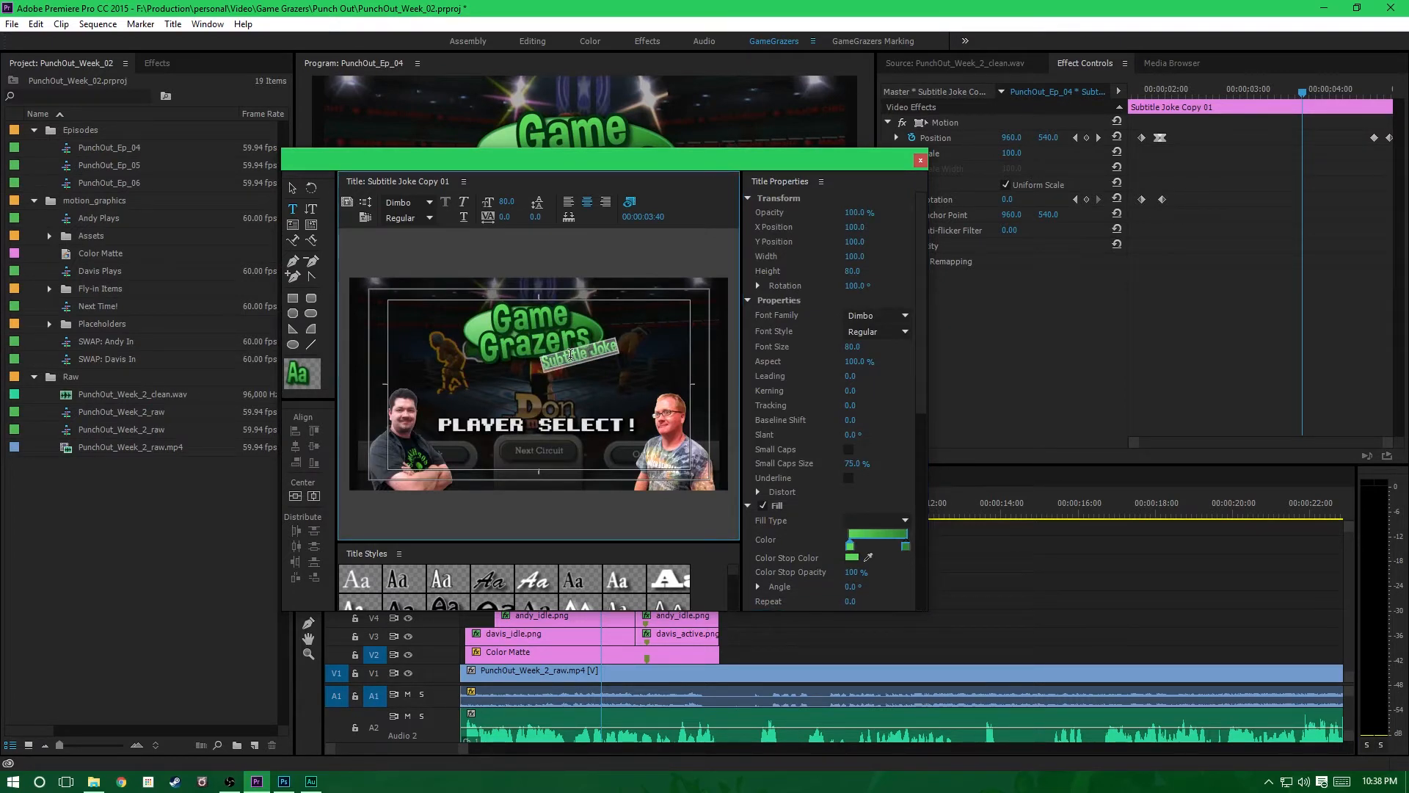
text(You)
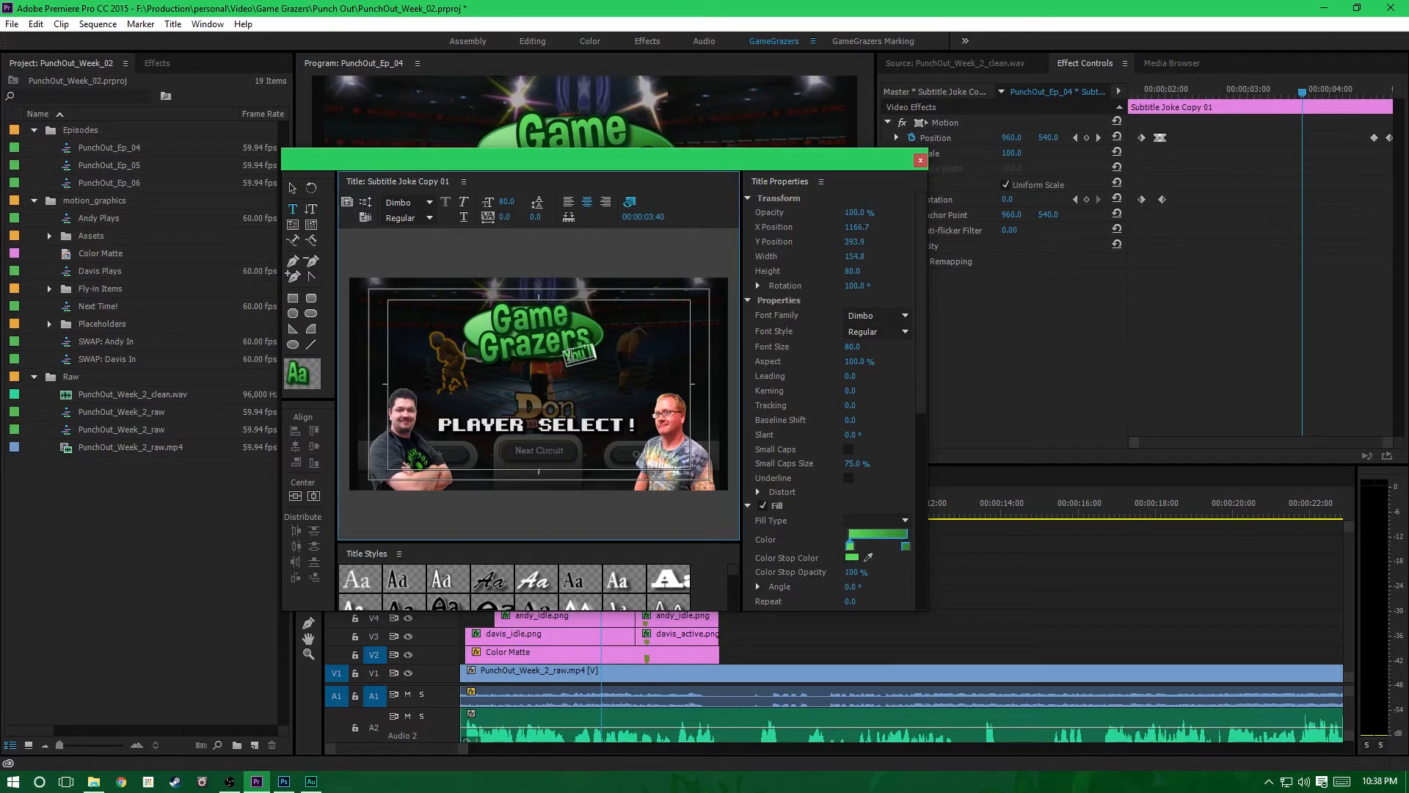
text('ll never get me)
key(Return)
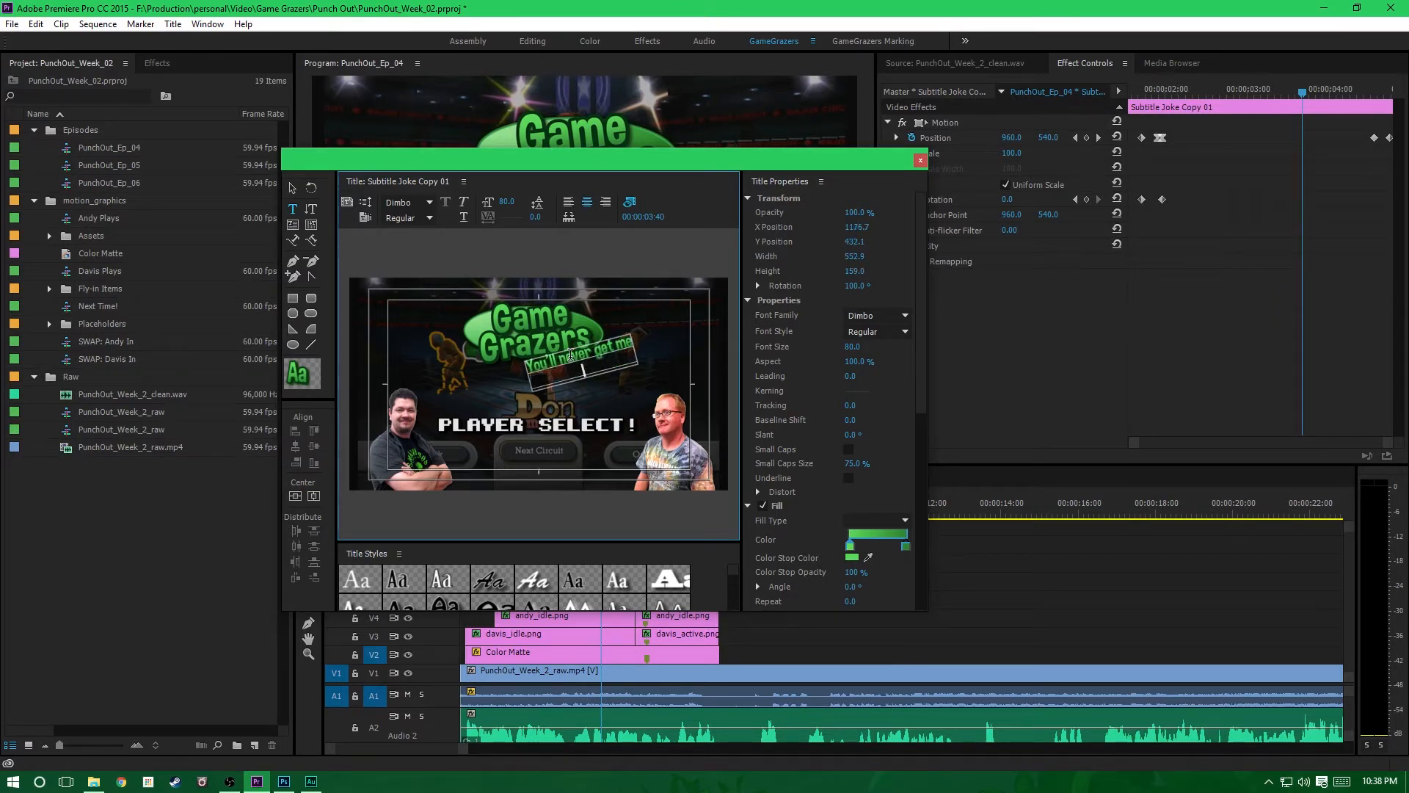
text(Lucky Cham)
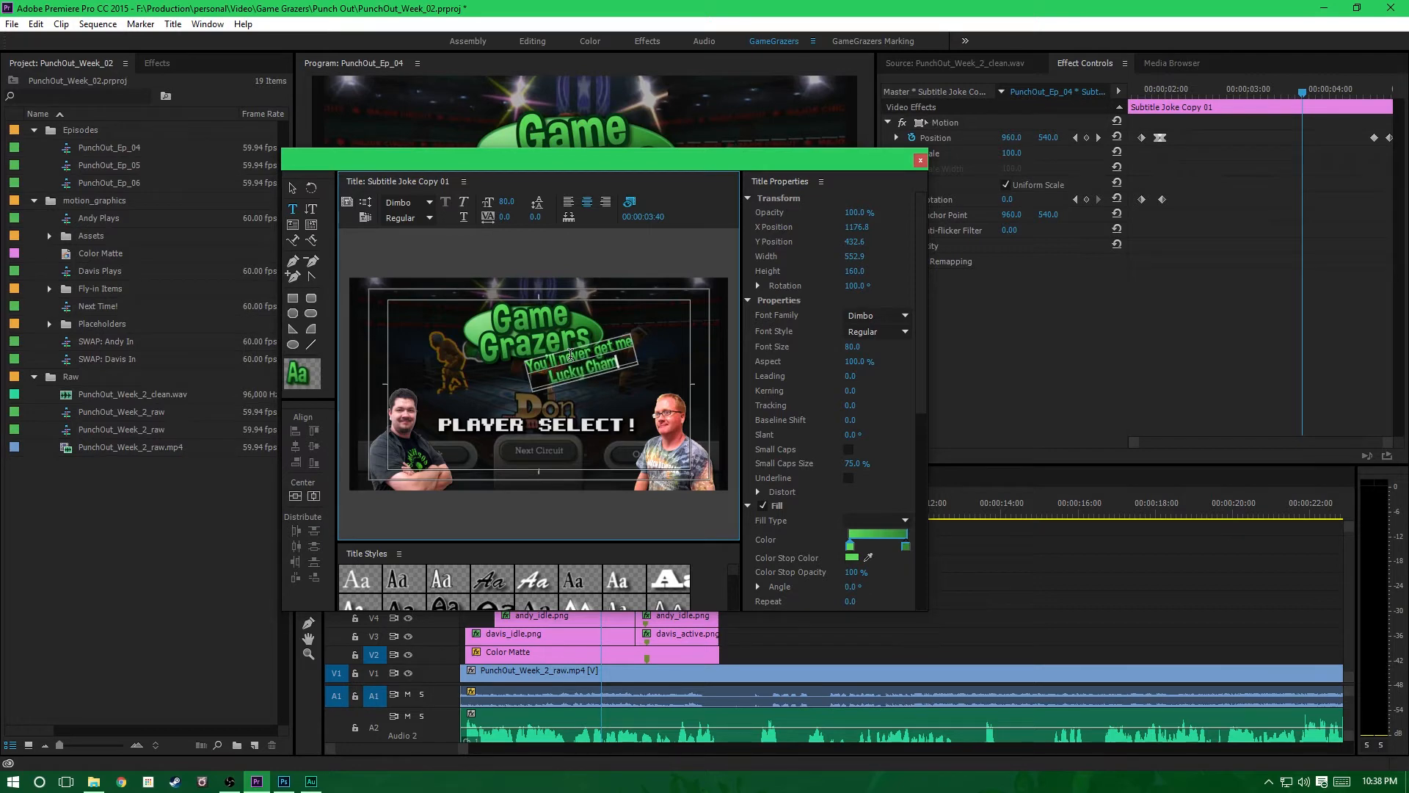
text(ms!)
click(920, 162)
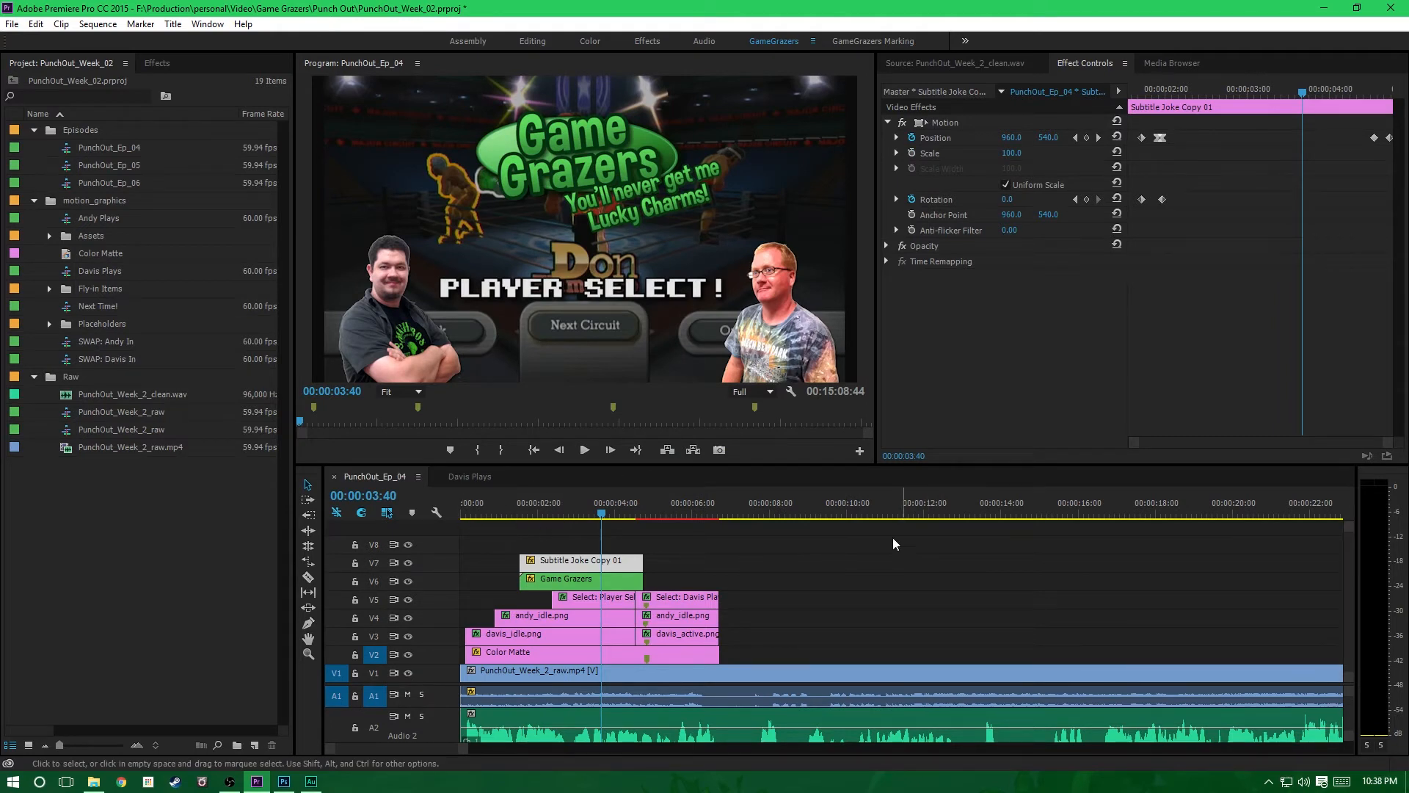
Step: Play back the intro from near the start to check the new subtitle through the Davis Plays title
click(485, 507)
click(591, 450)
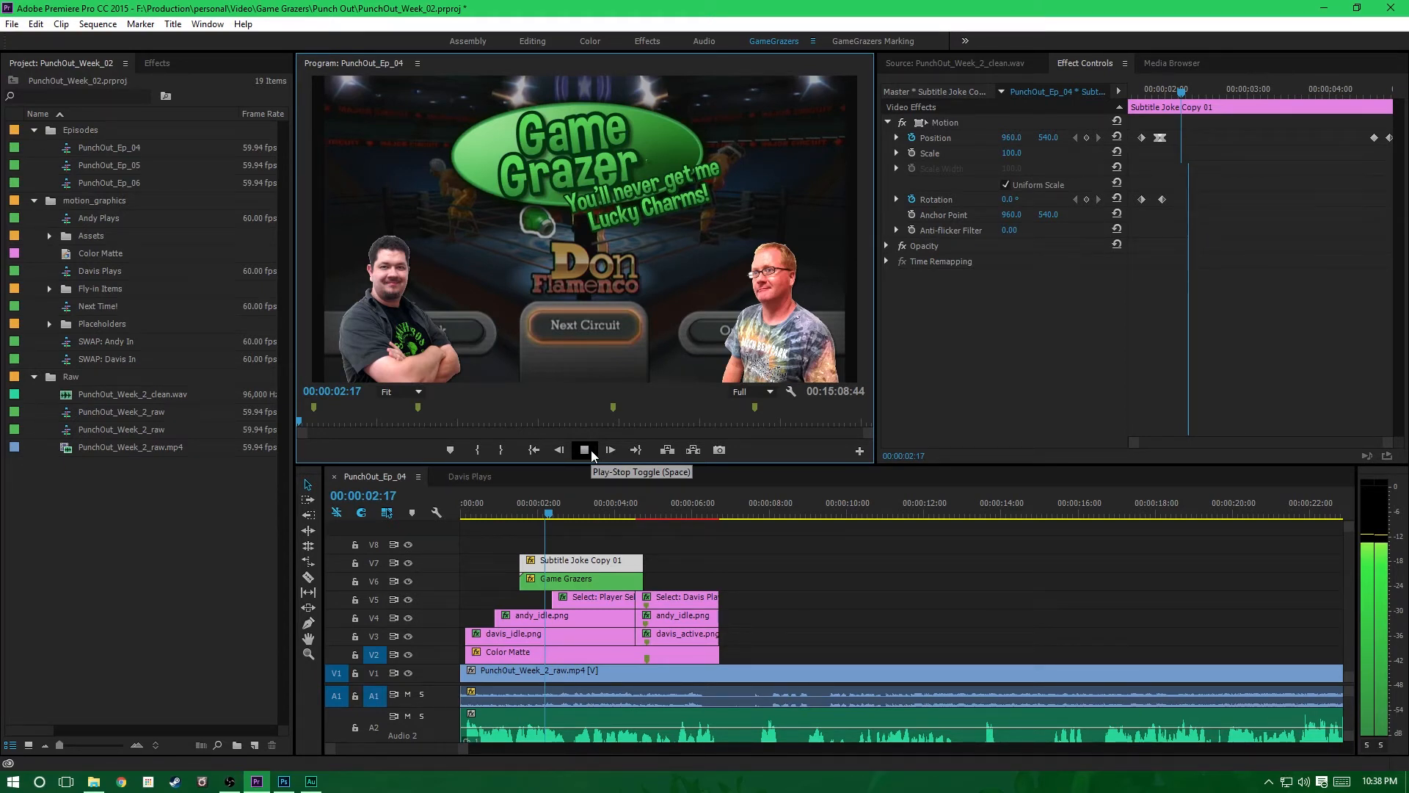
click(592, 451)
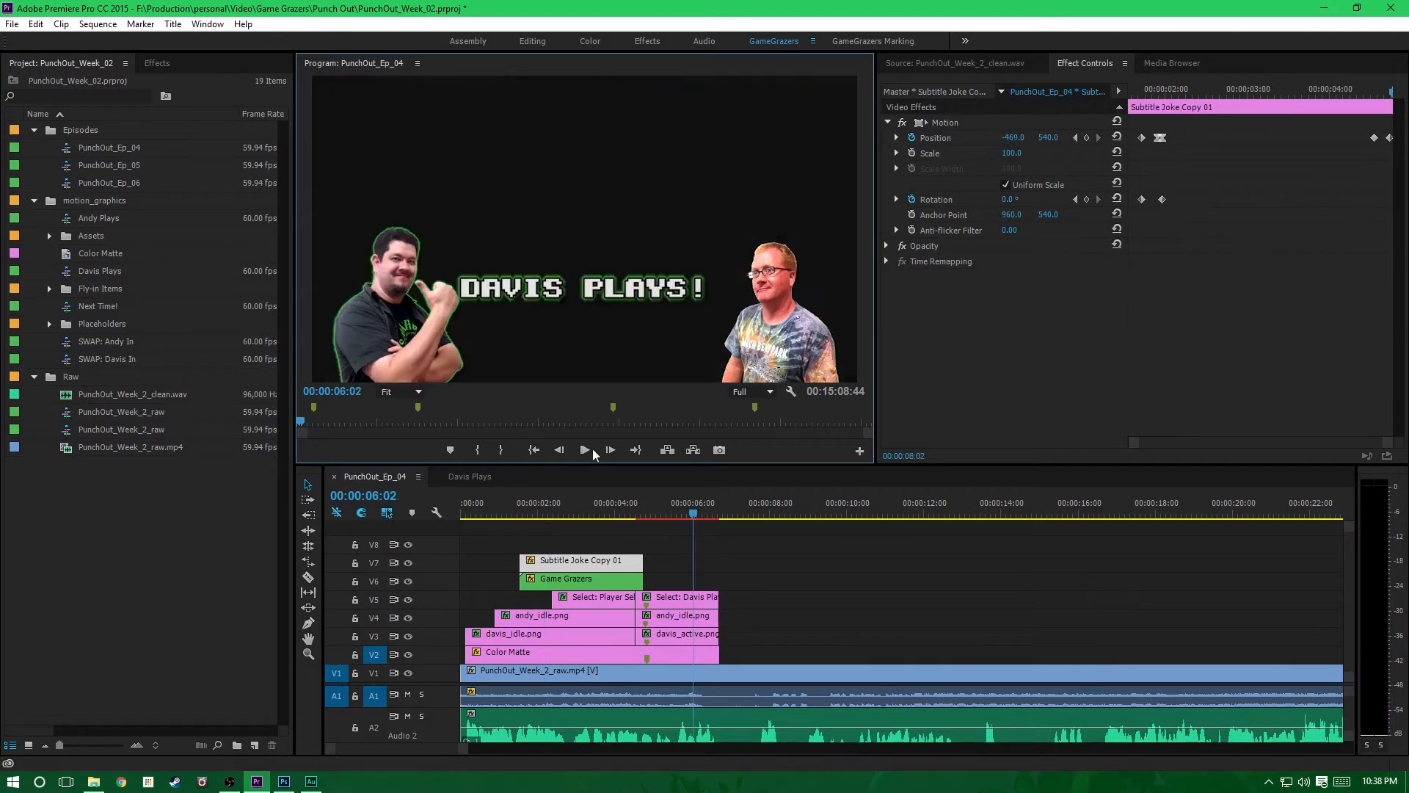
Step: Go to the end of PunchOut_Ep_04, zoom out there, and open the Next Time! sequence with its PortalLogo.PNG clip selected
click(635, 450)
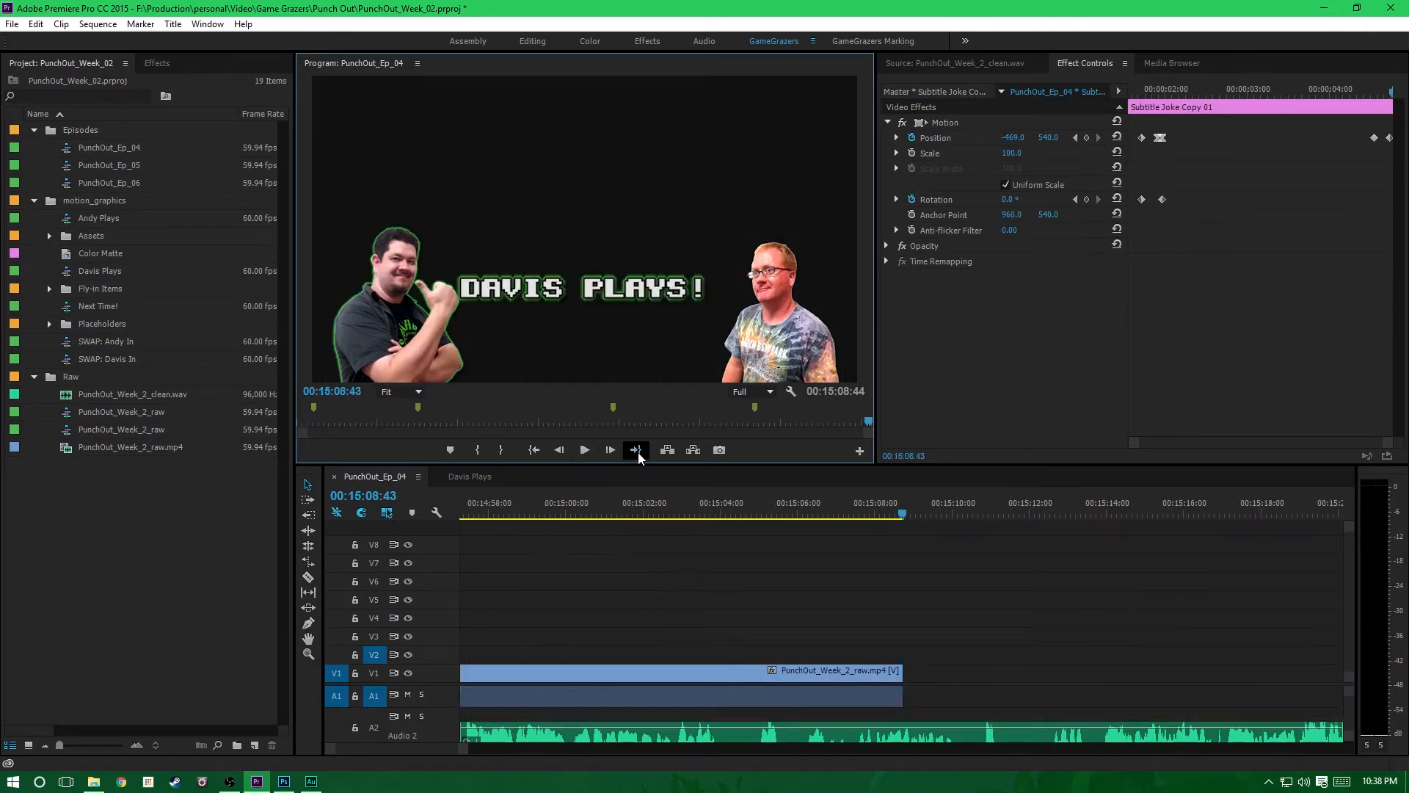
drag(860, 749, 757, 749)
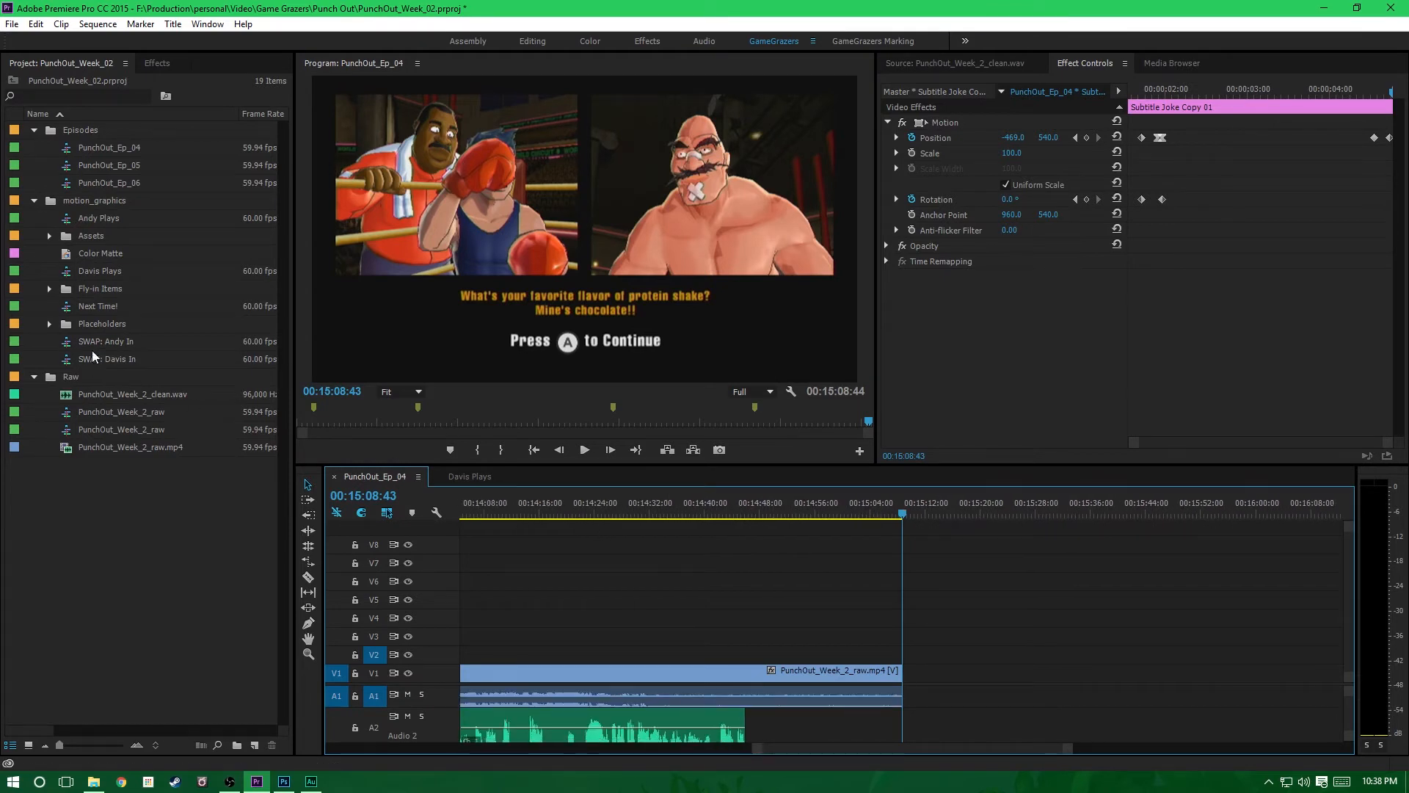
double_click(70, 306)
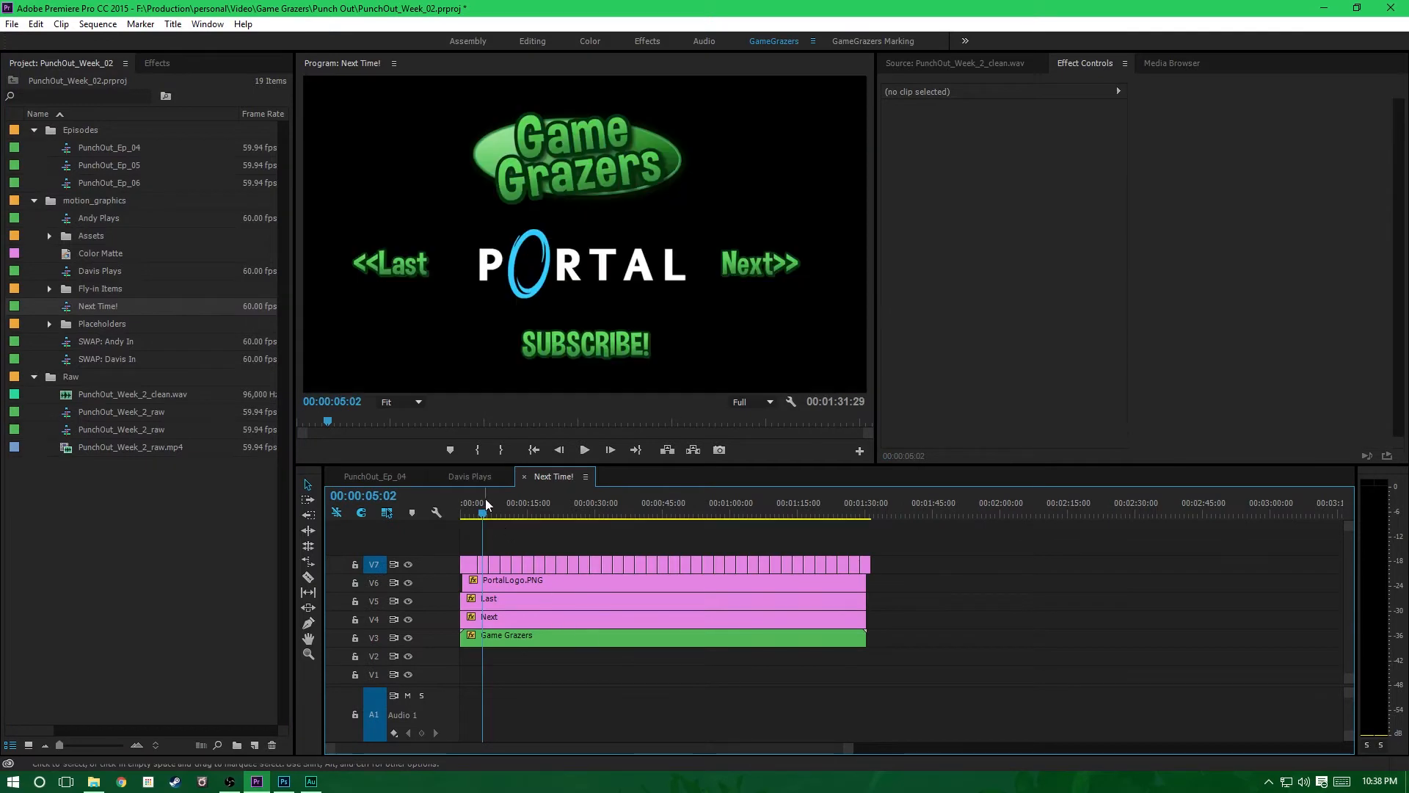
mouse_move(486, 499)
mouse_down()
mouse_move(563, 522)
mouse_move(494, 522)
mouse_up()
click(507, 584)
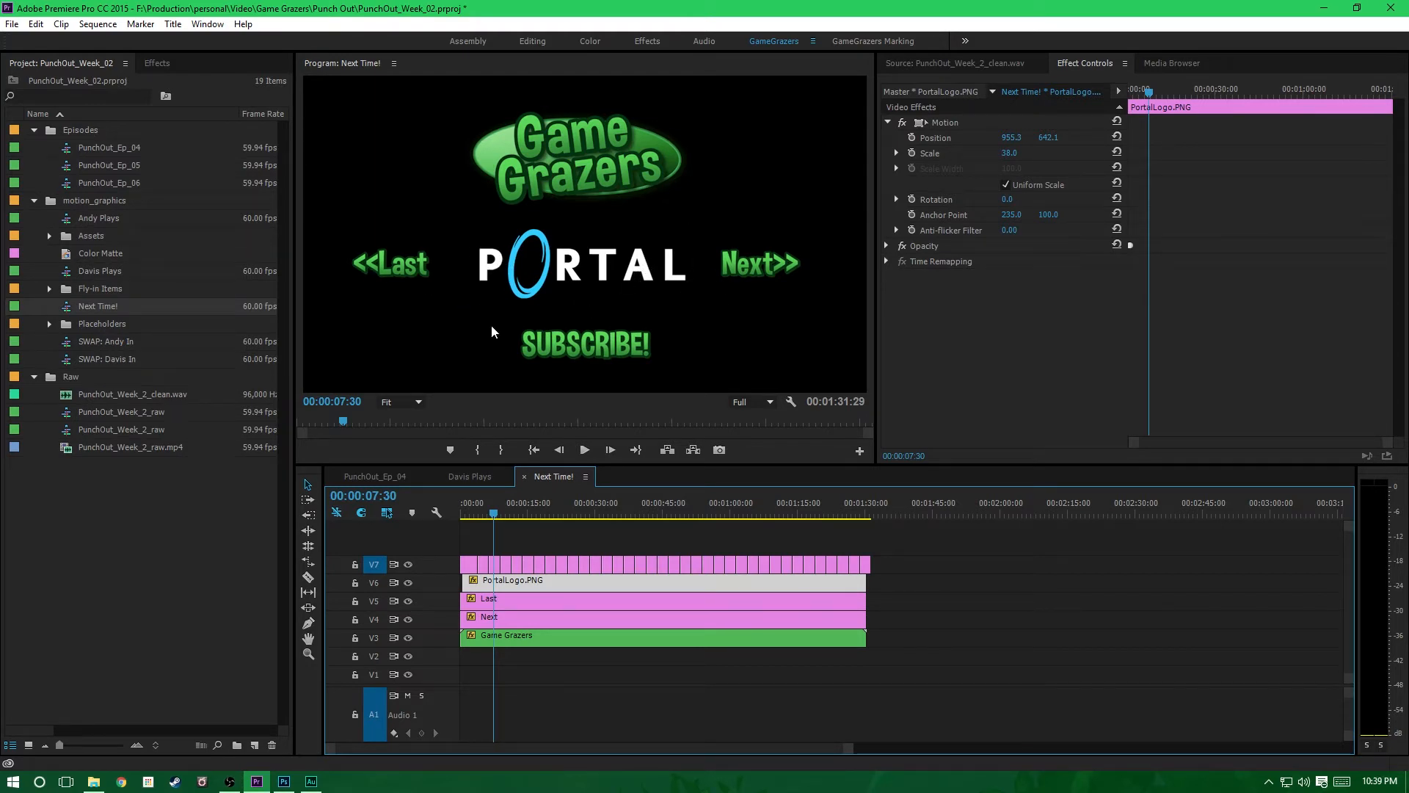
Step: Collapse the motion_graphics bin and create a new project bin named Images
click(35, 200)
right_click(161, 461)
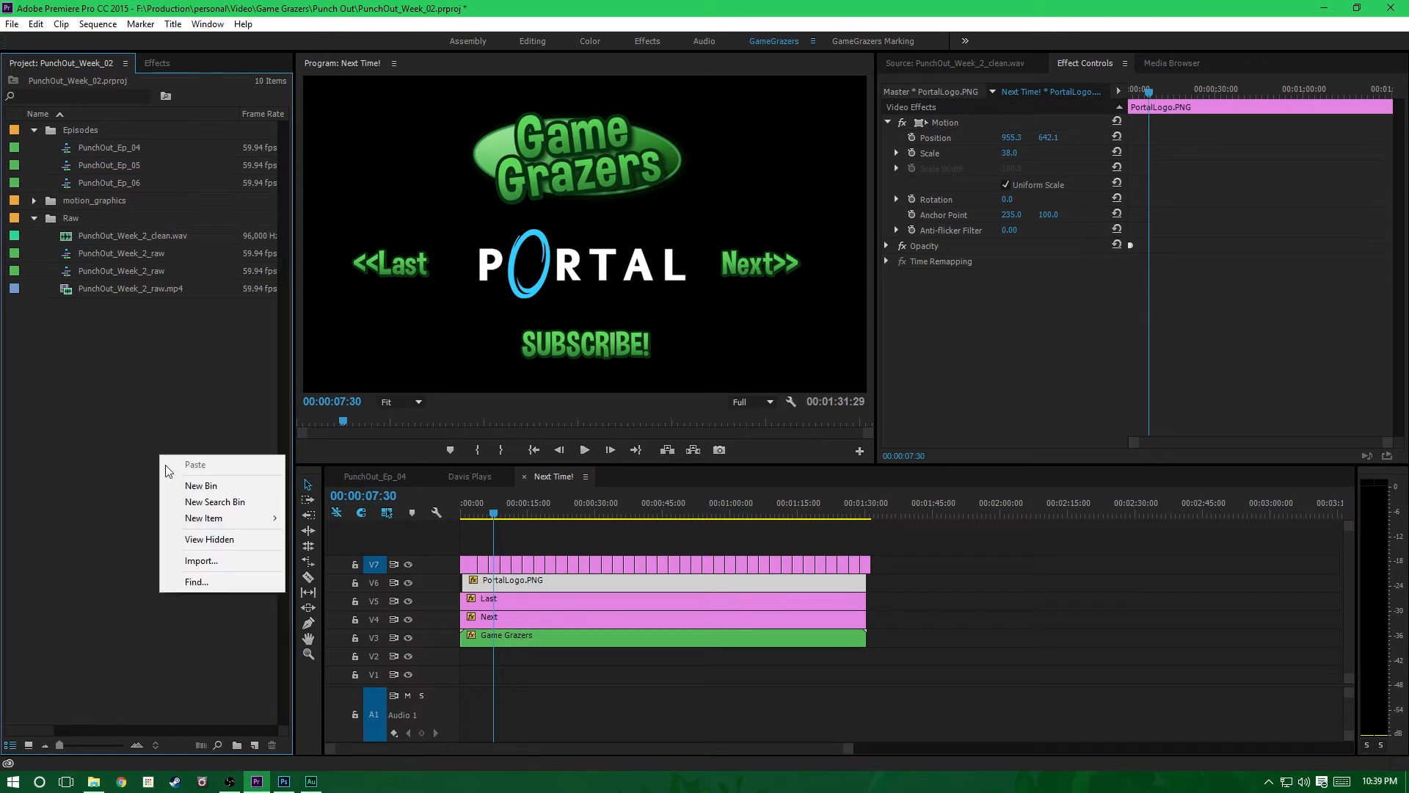
click(199, 485)
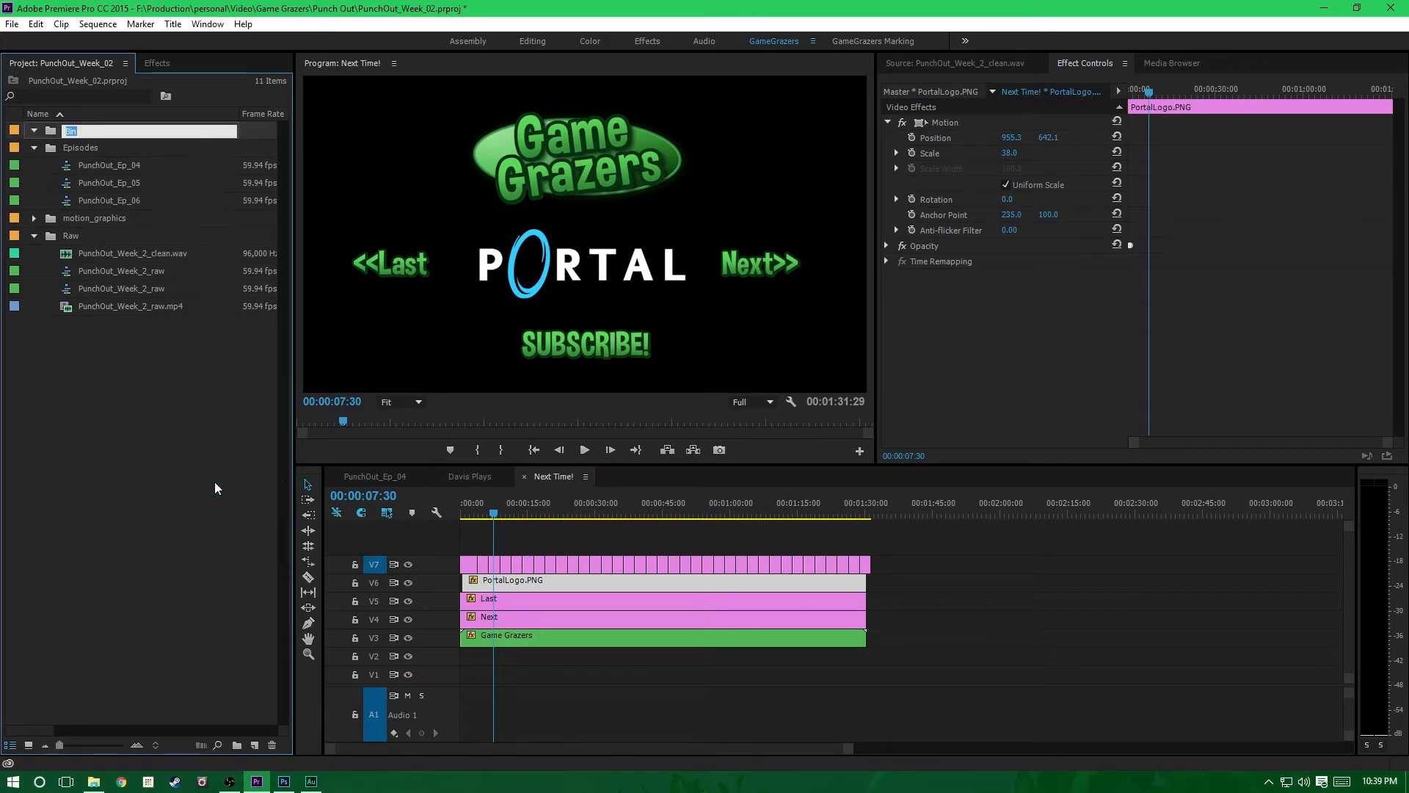
text(Images)
key(Tab)
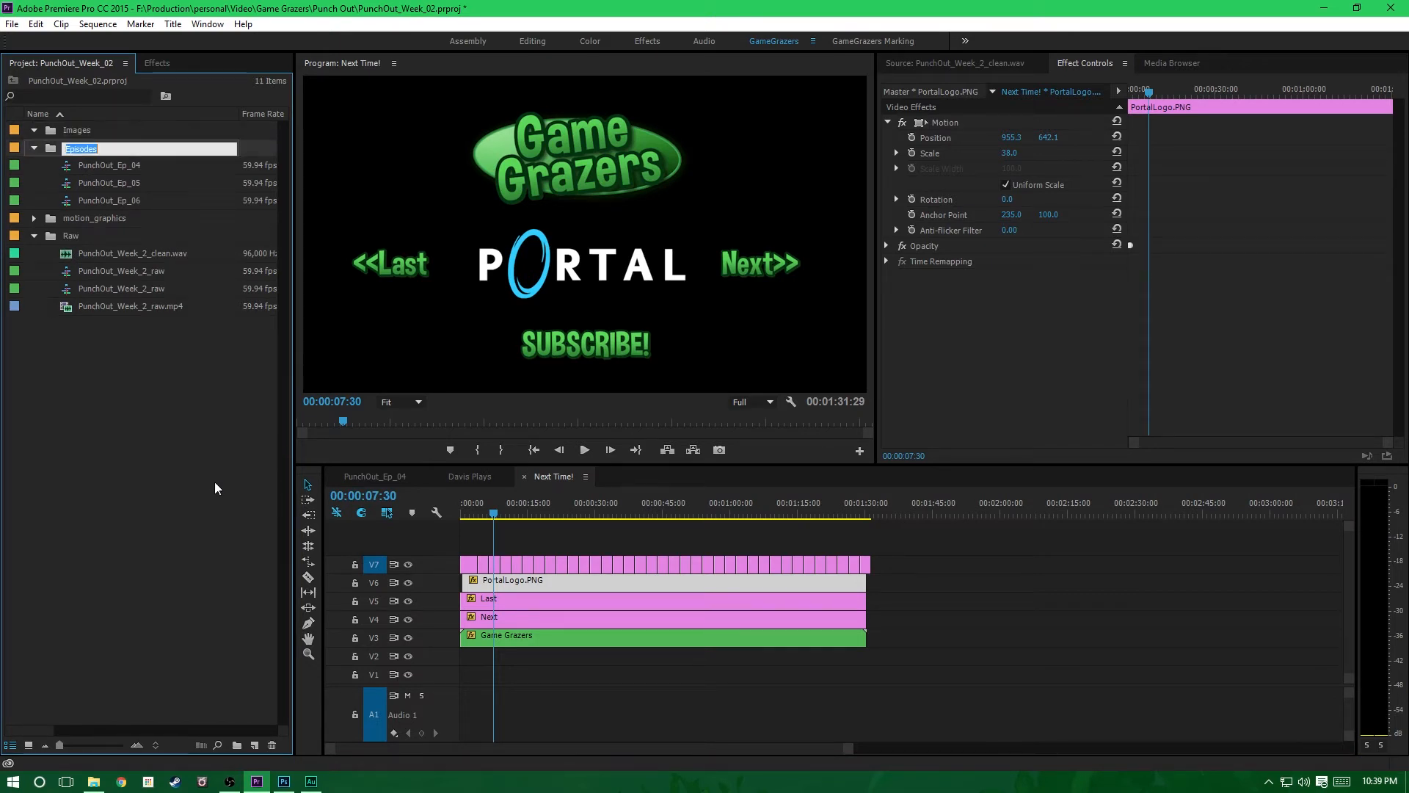
Step: Import Punch-Out!!LogoClear.png from the Punch Out folder into the Images bin
click(51, 136)
right_click(52, 136)
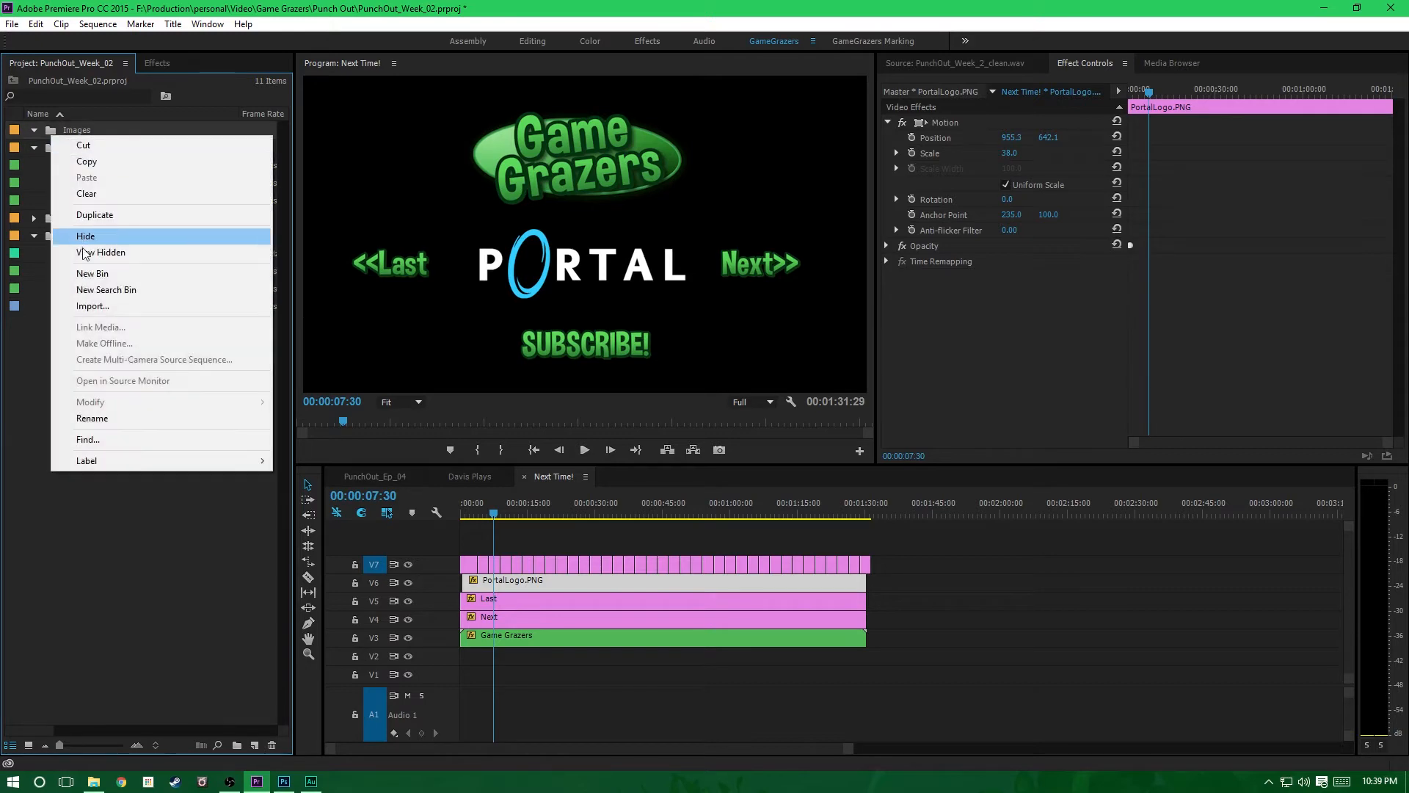
click(91, 307)
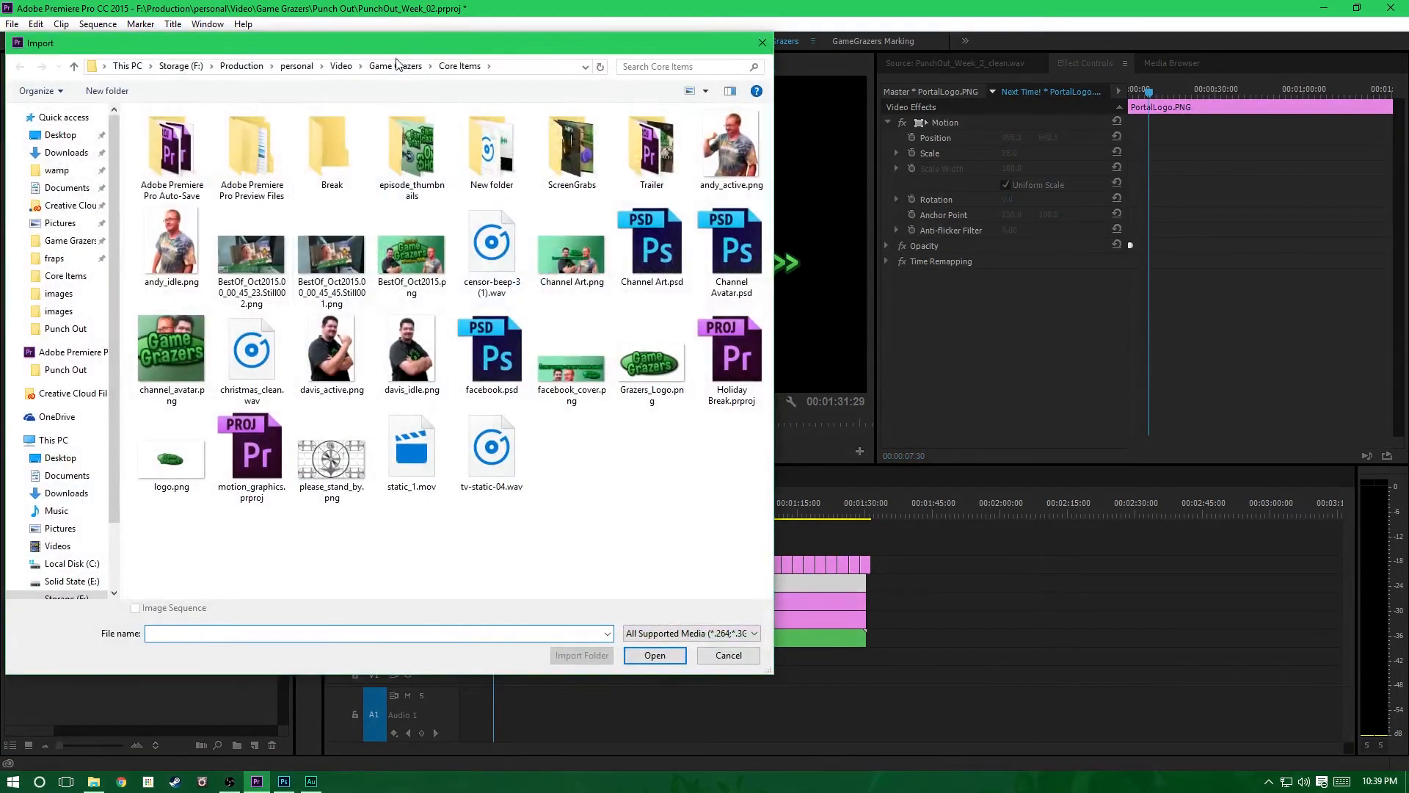
click(395, 66)
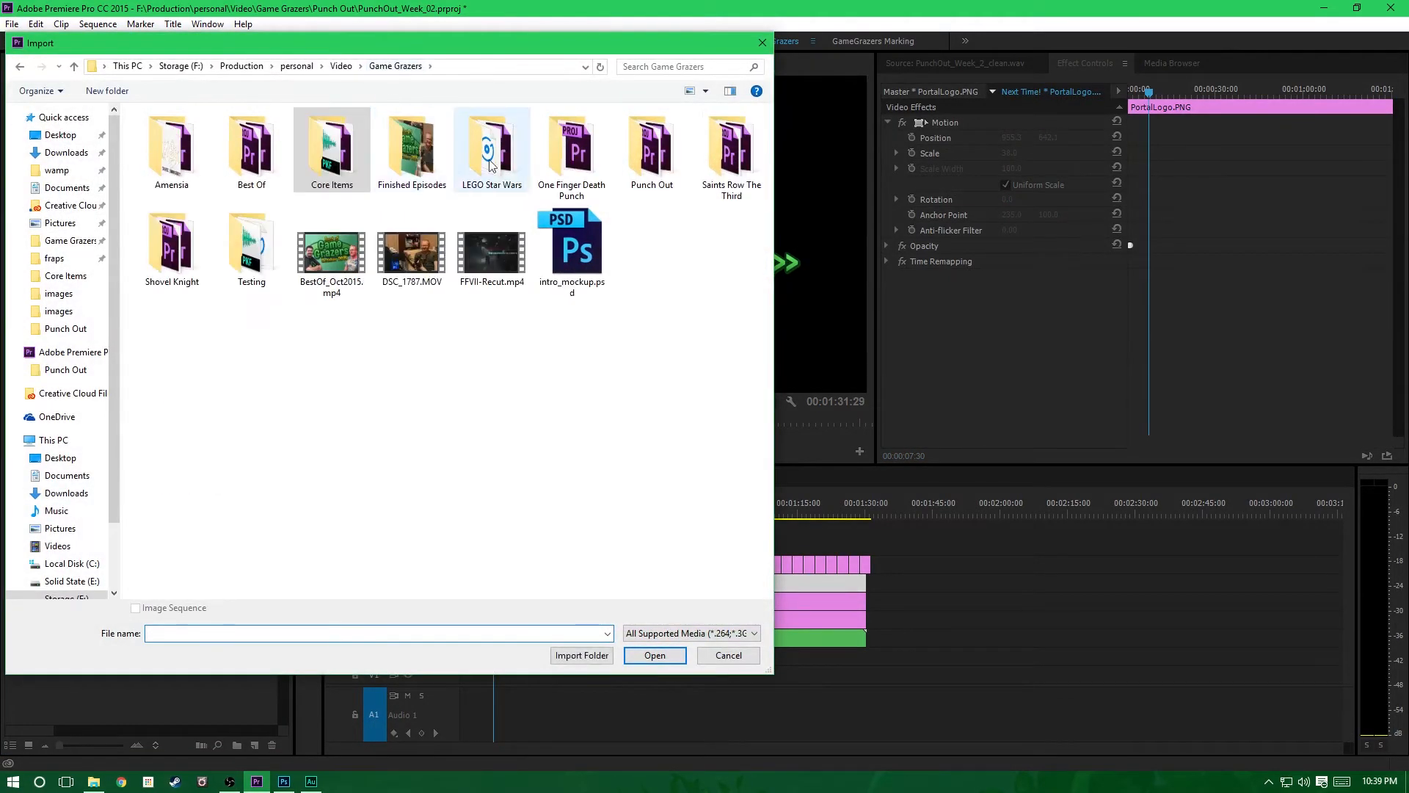
double_click(649, 154)
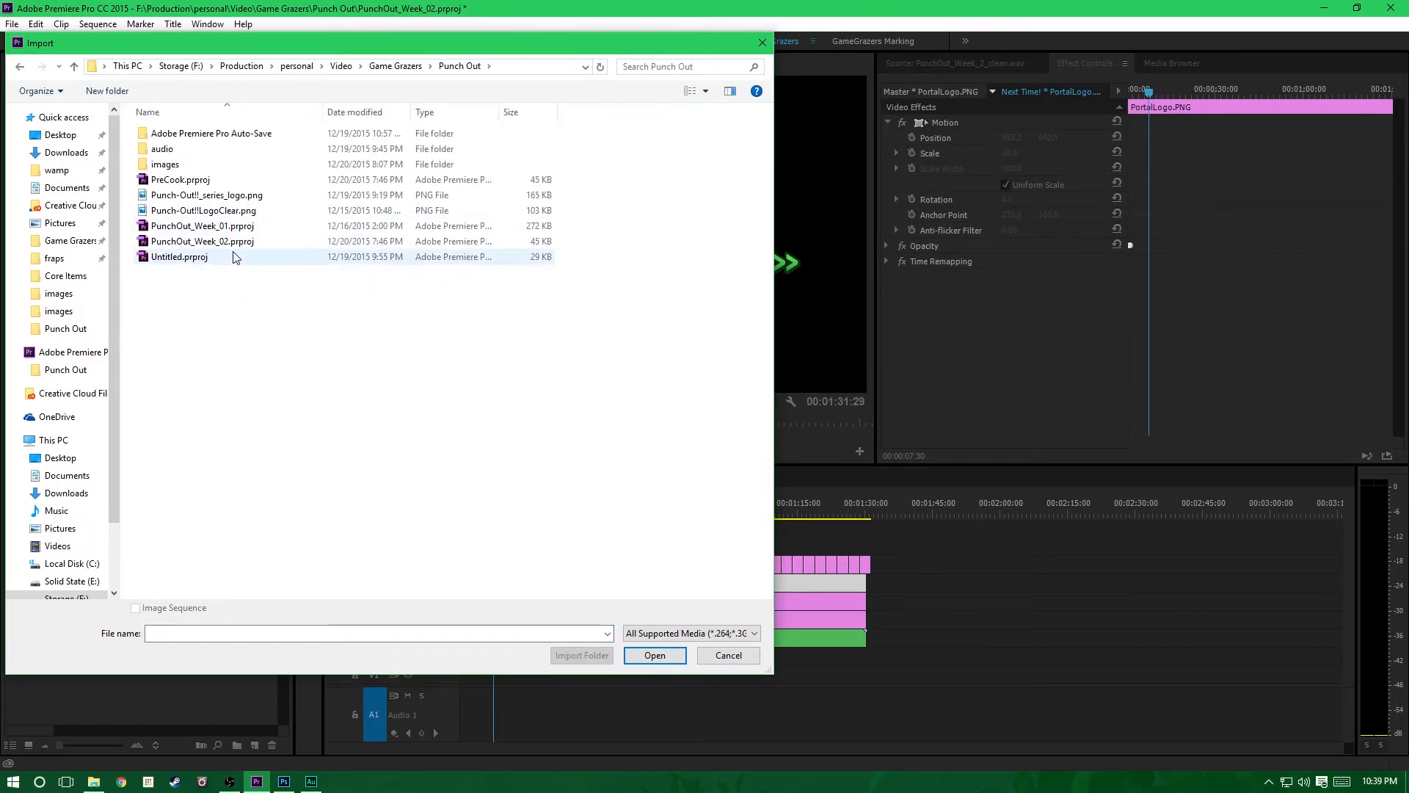
click(185, 211)
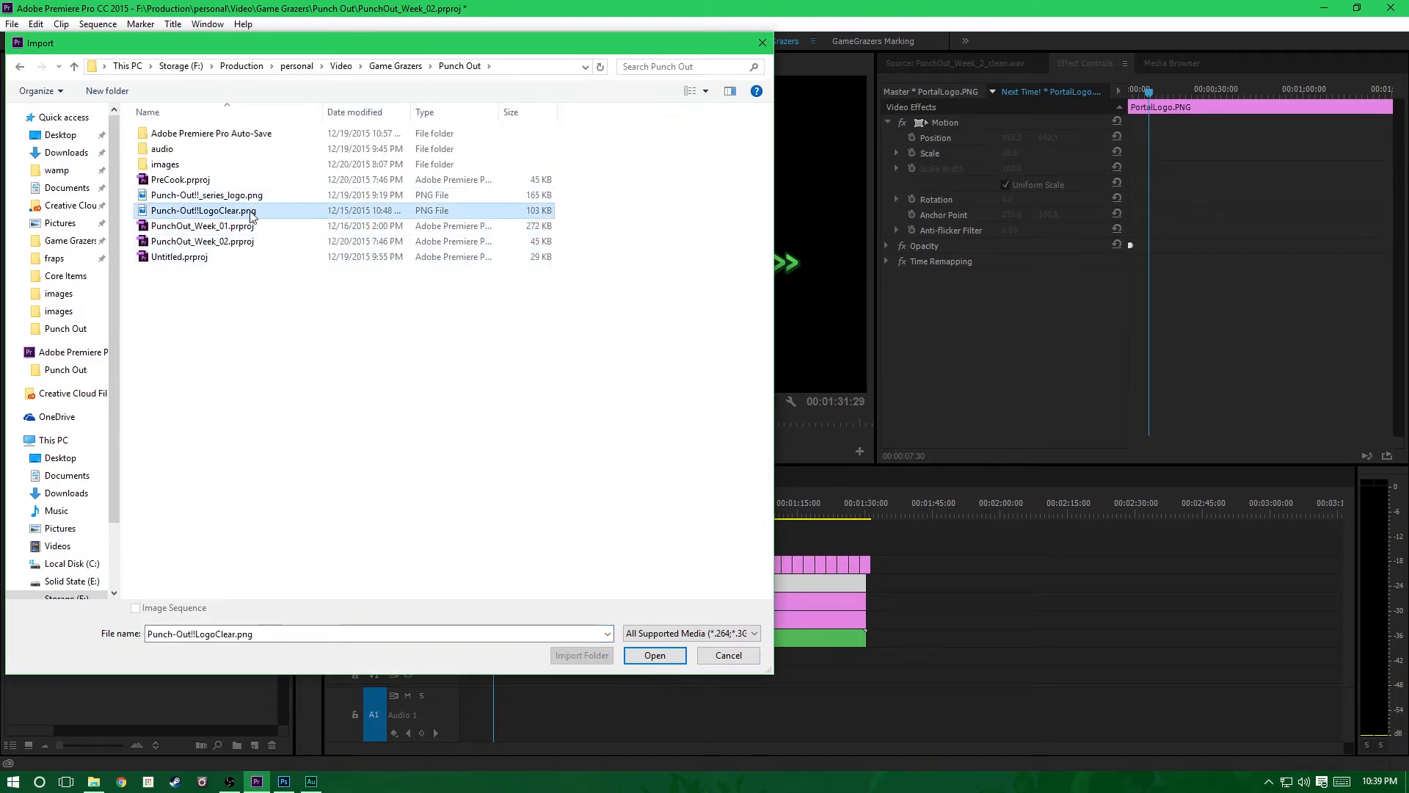
click(247, 195)
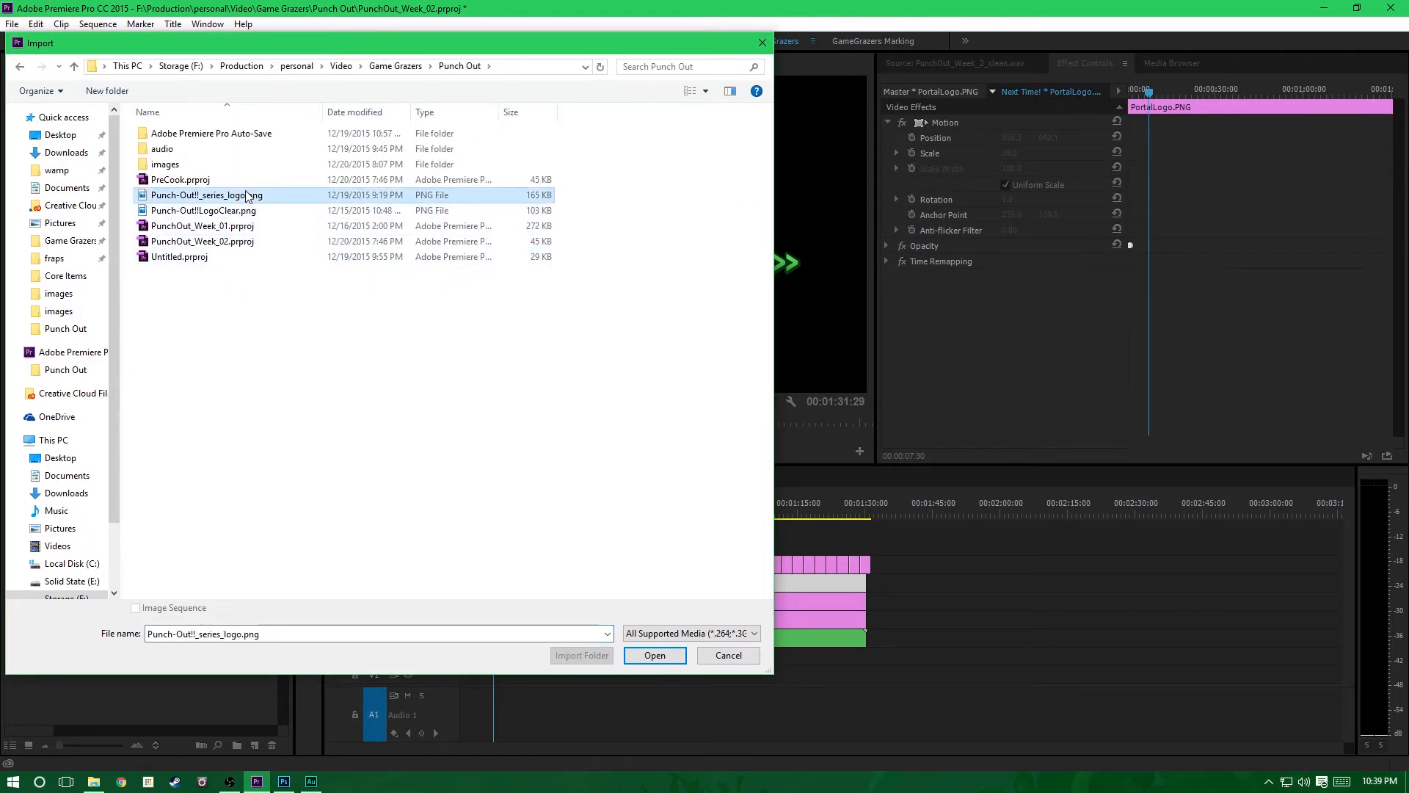
click(176, 212)
click(673, 662)
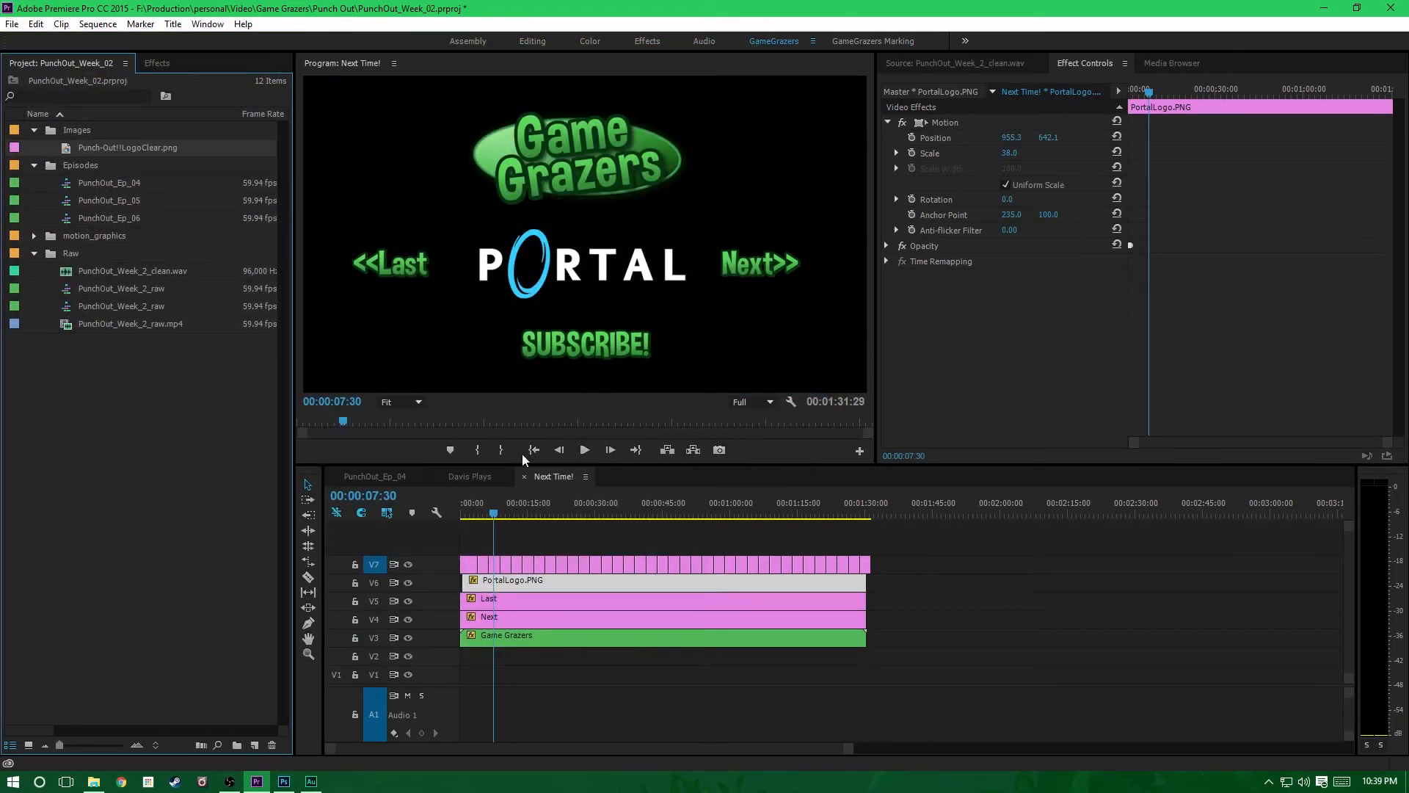
Step: Preview Punch-Out!!LogoClear.png in the Source Monitor and replace the PortalLogo.PNG clip on V6 with it from the bin
click(954, 63)
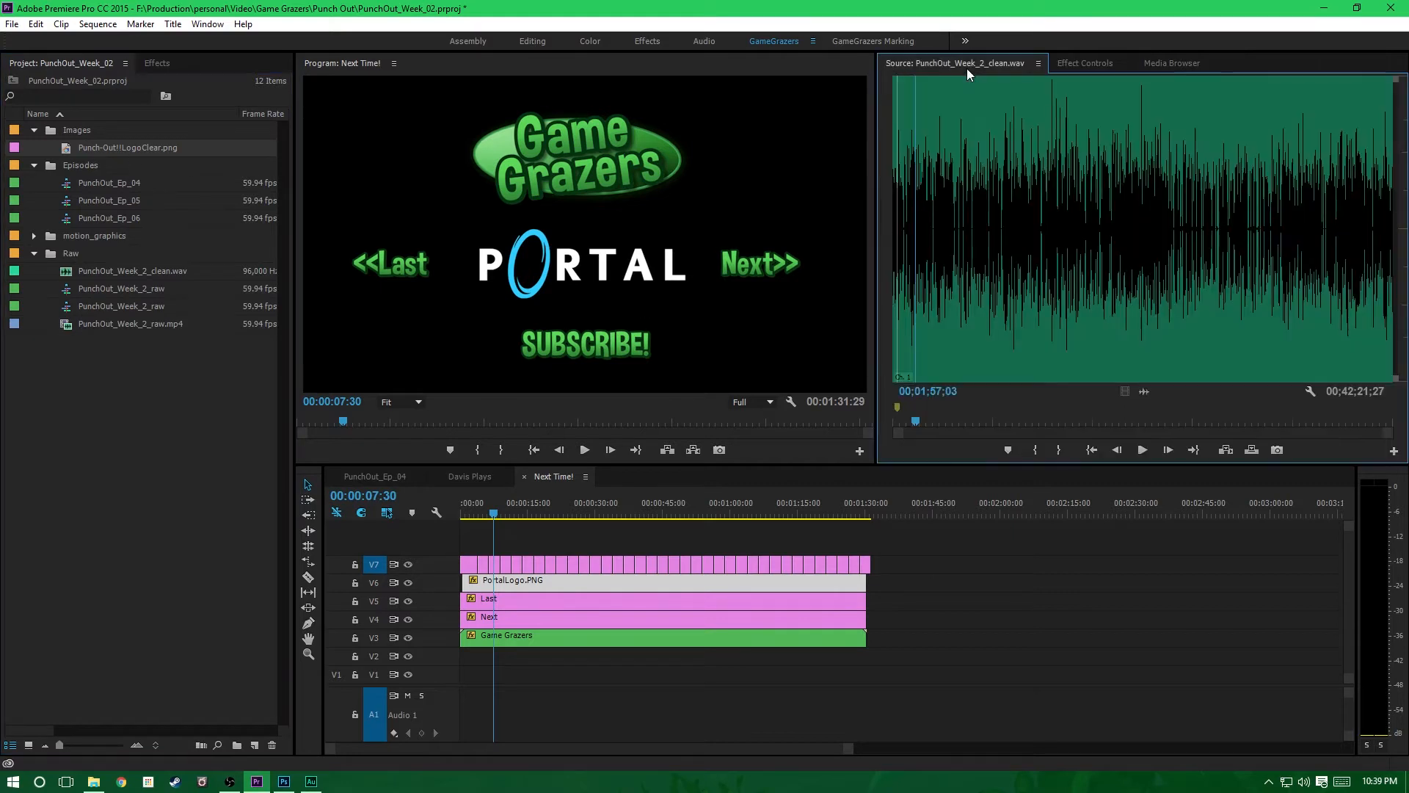
double_click(68, 150)
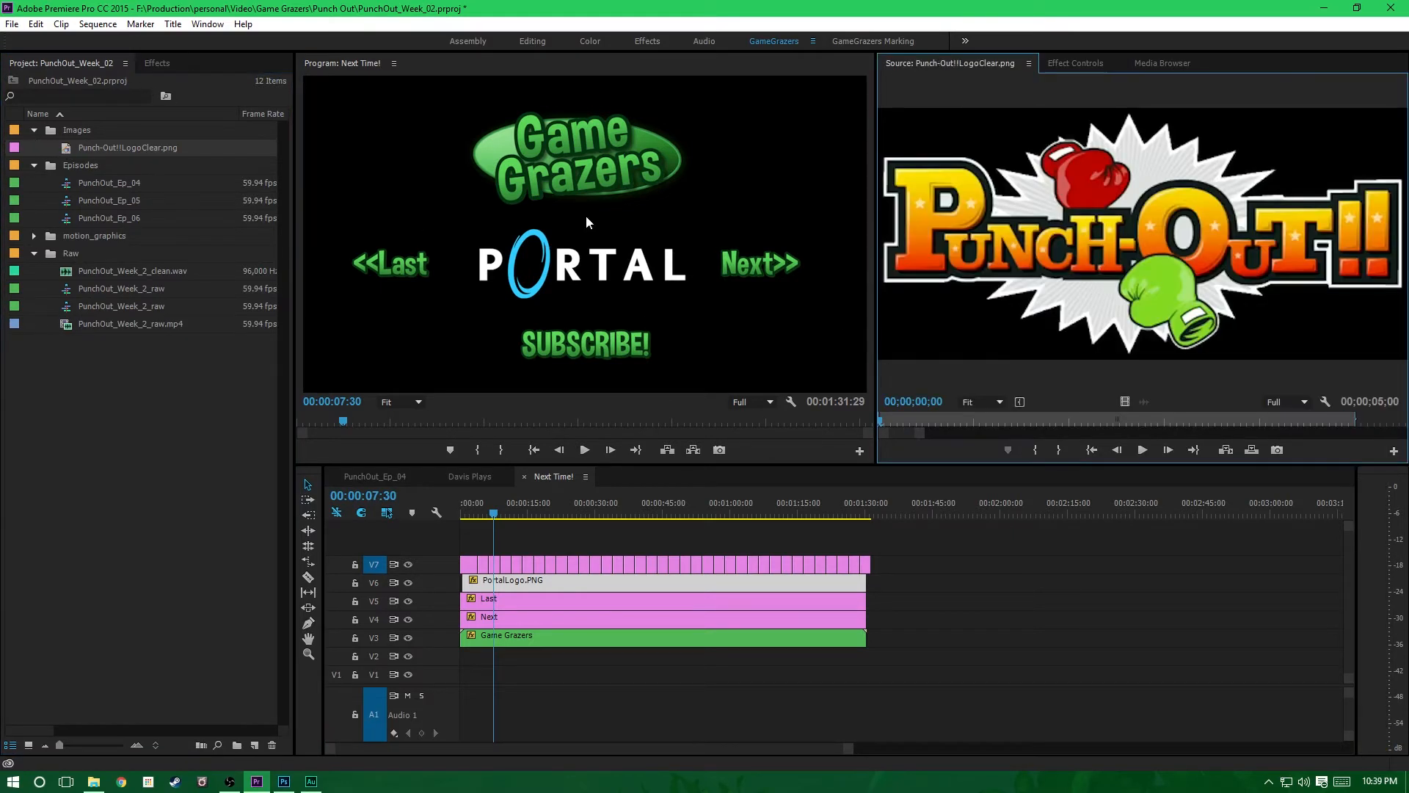
right_click(519, 580)
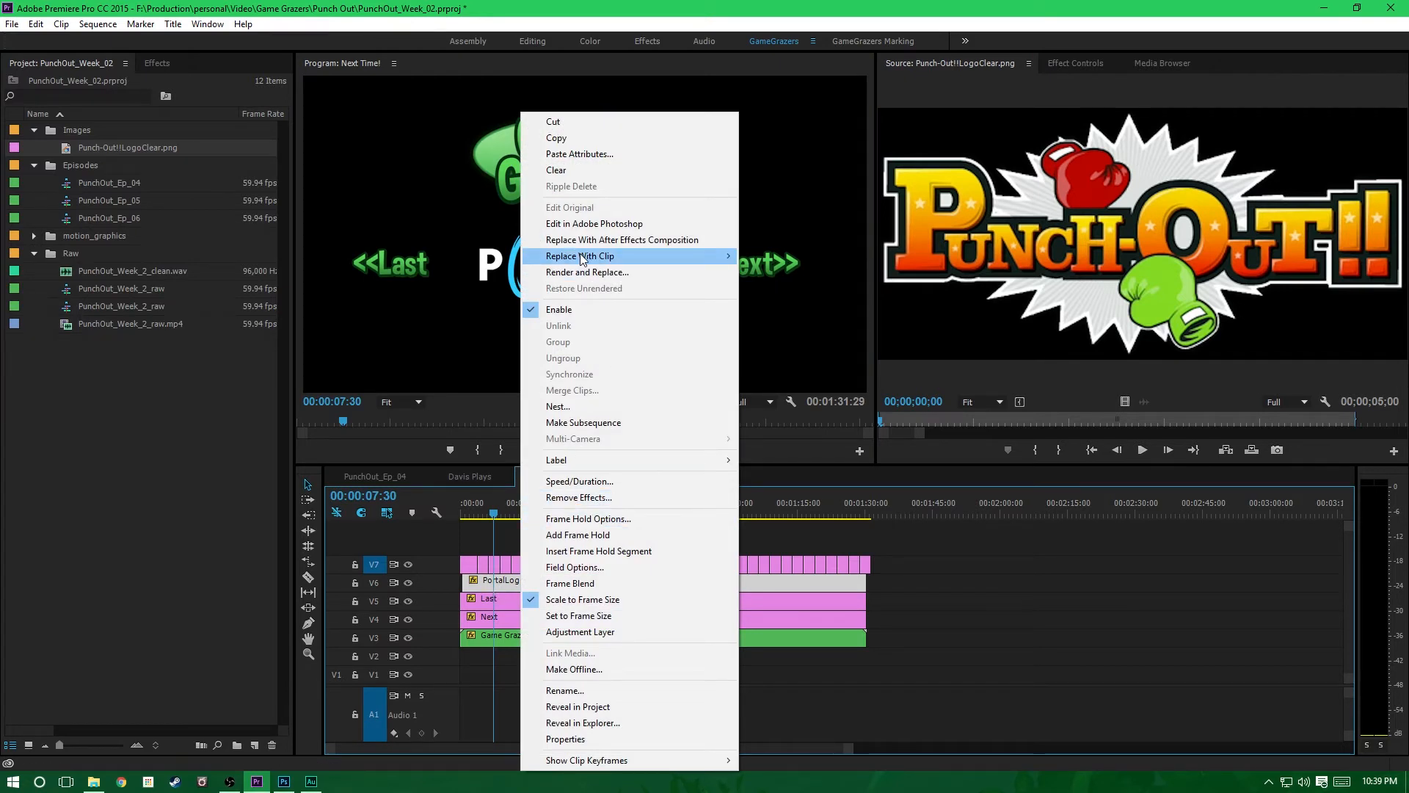
mouse_move(581, 263)
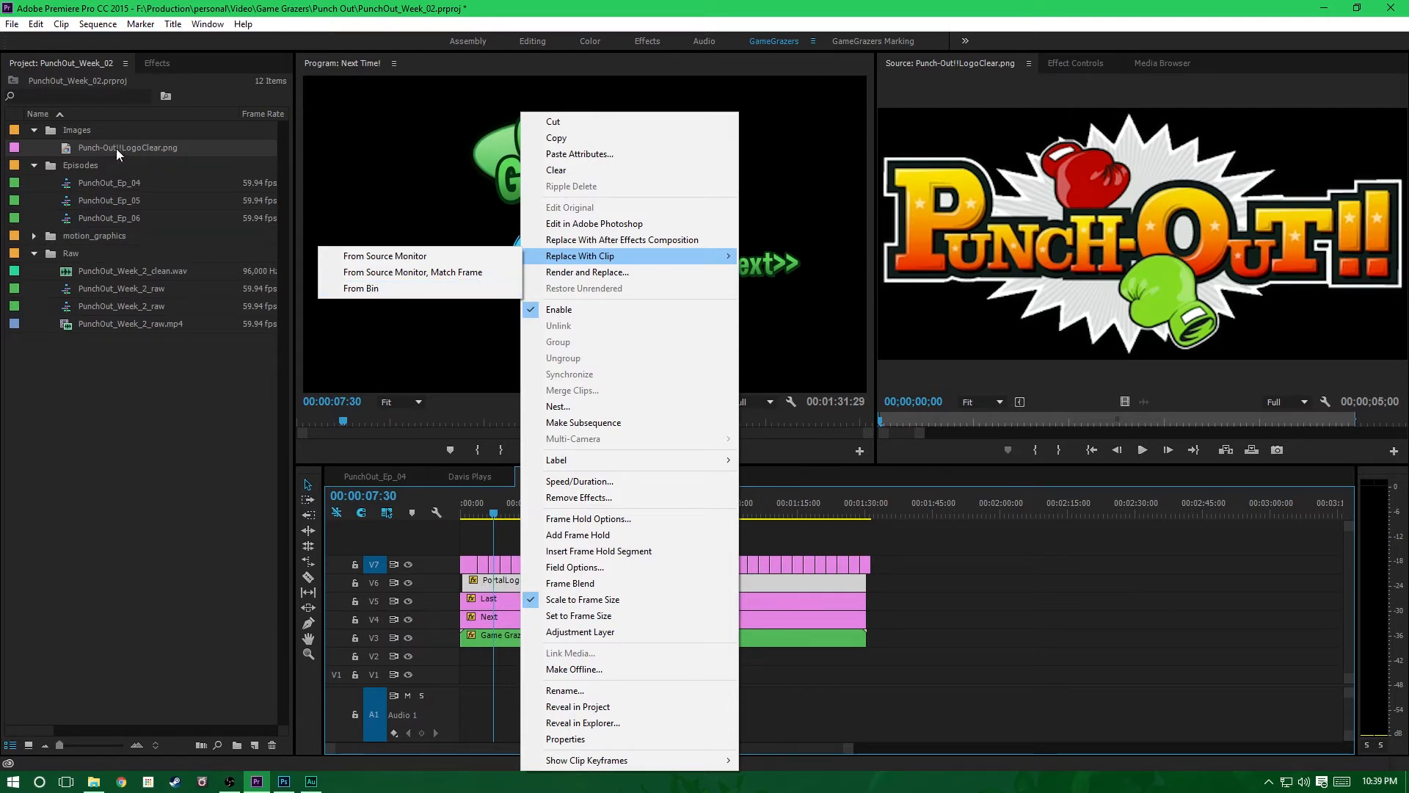
click(409, 289)
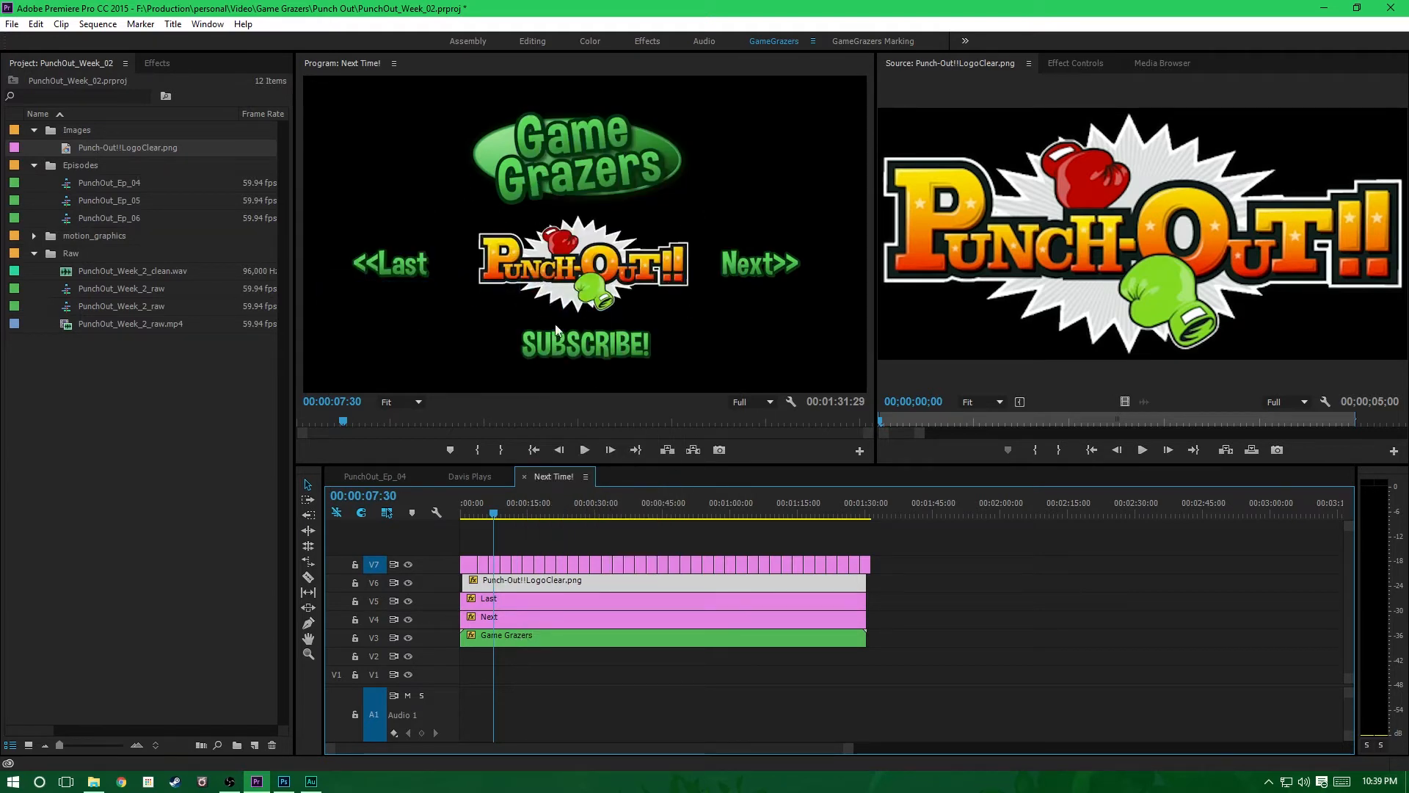
Step: Play back the Next Time! sequence from its start to check the replaced logo
drag(496, 513, 453, 508)
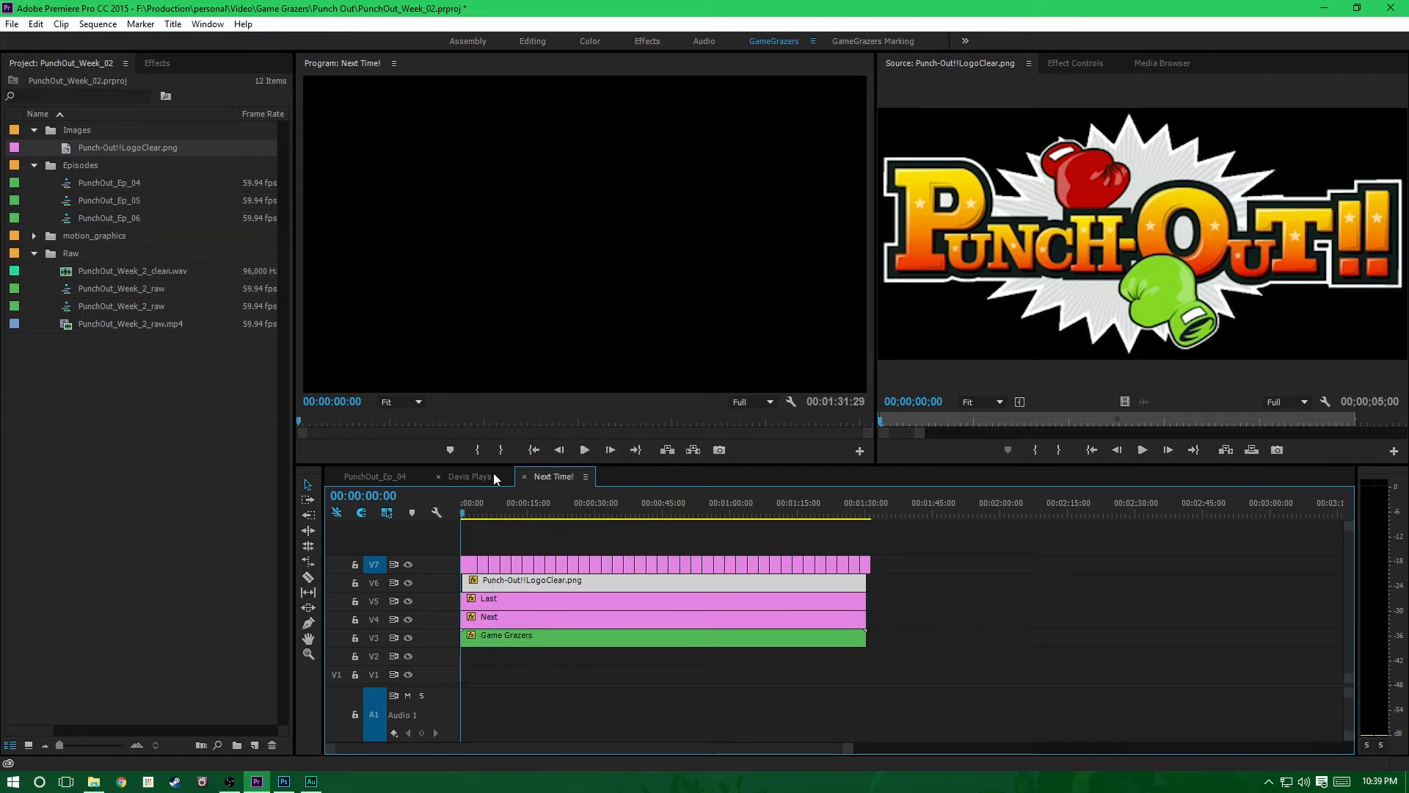
click(583, 452)
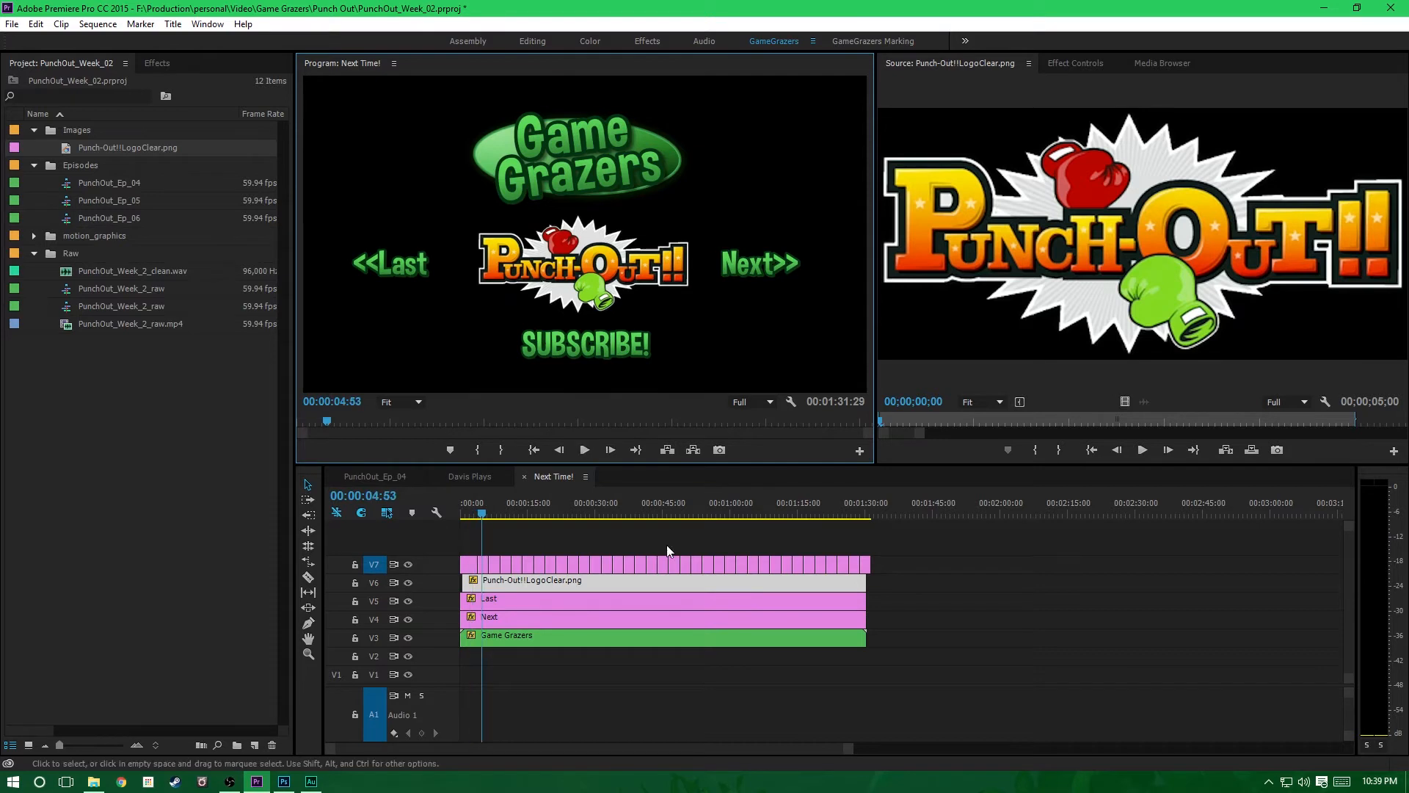
key(space)
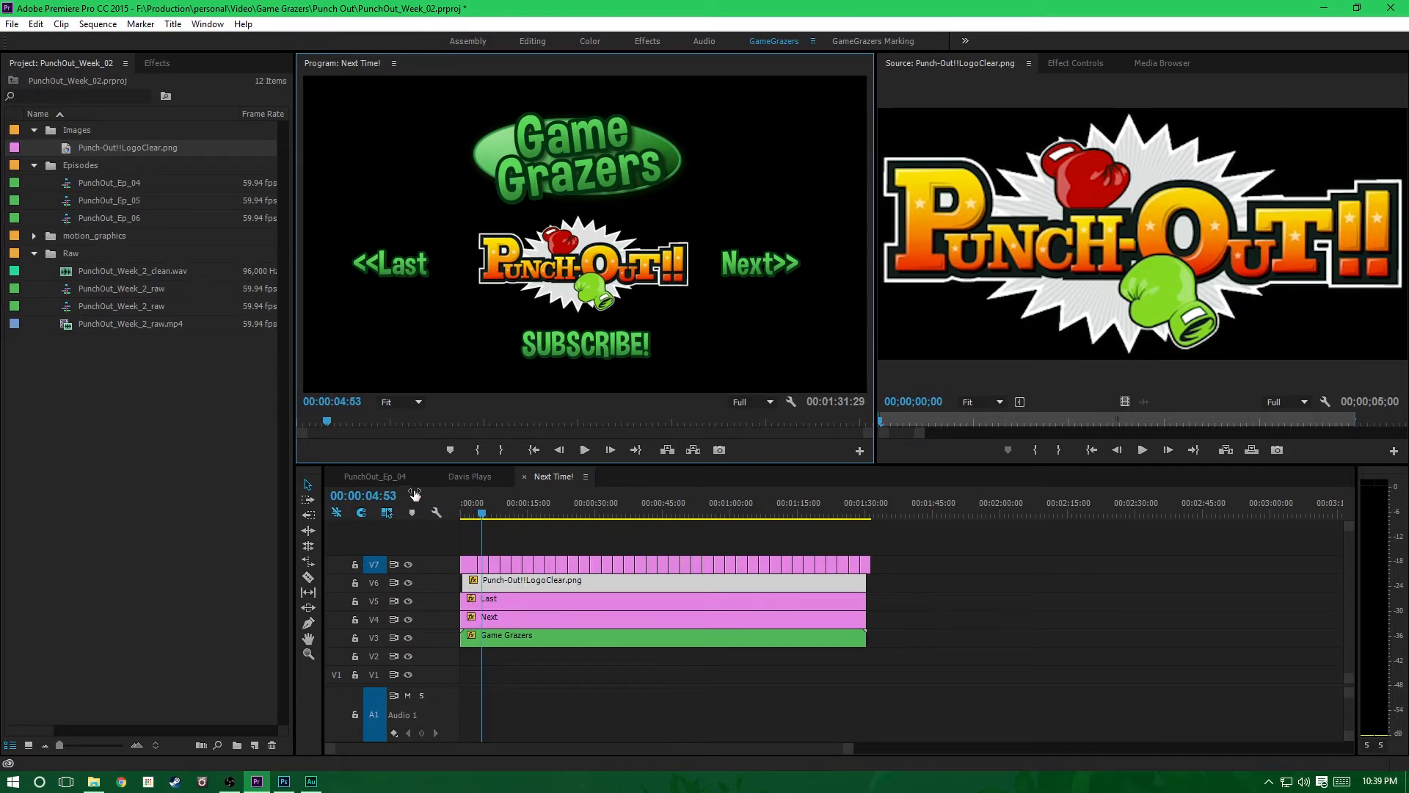
Step: Return to PunchOut_Ep_04 and play its ending from about 00:14:23, stopping at 00:14:30:54 as the outro's start point
click(369, 474)
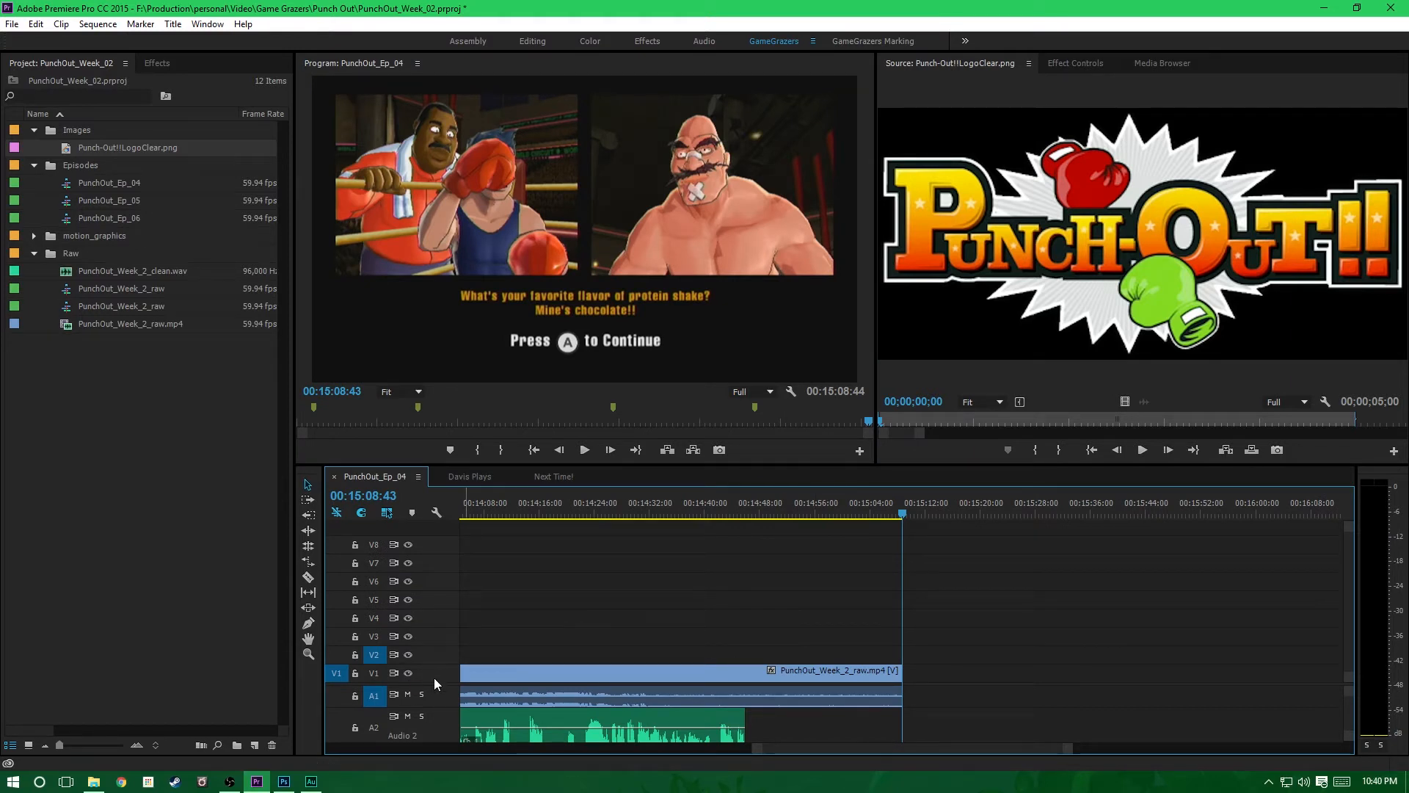
click(1092, 65)
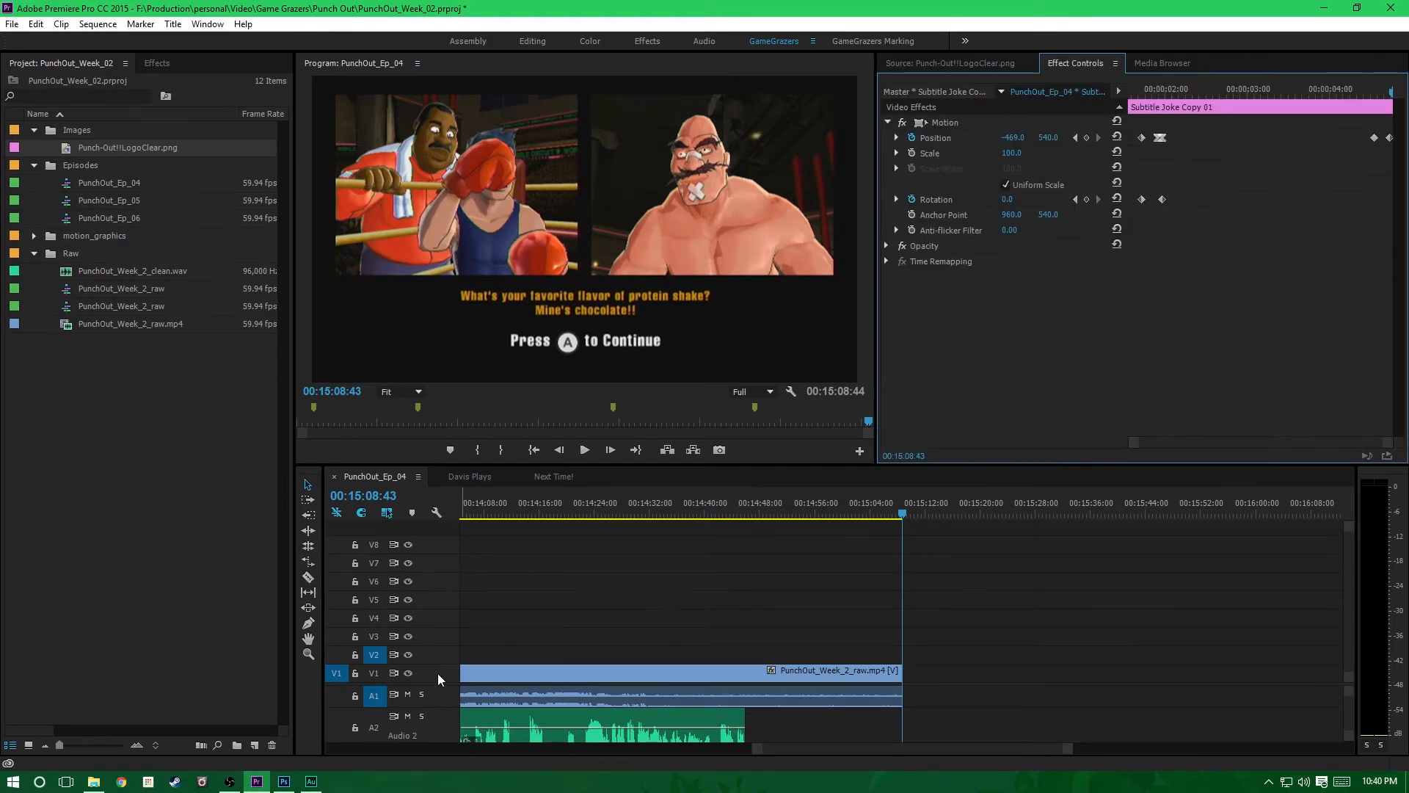
drag(437, 683, 441, 638)
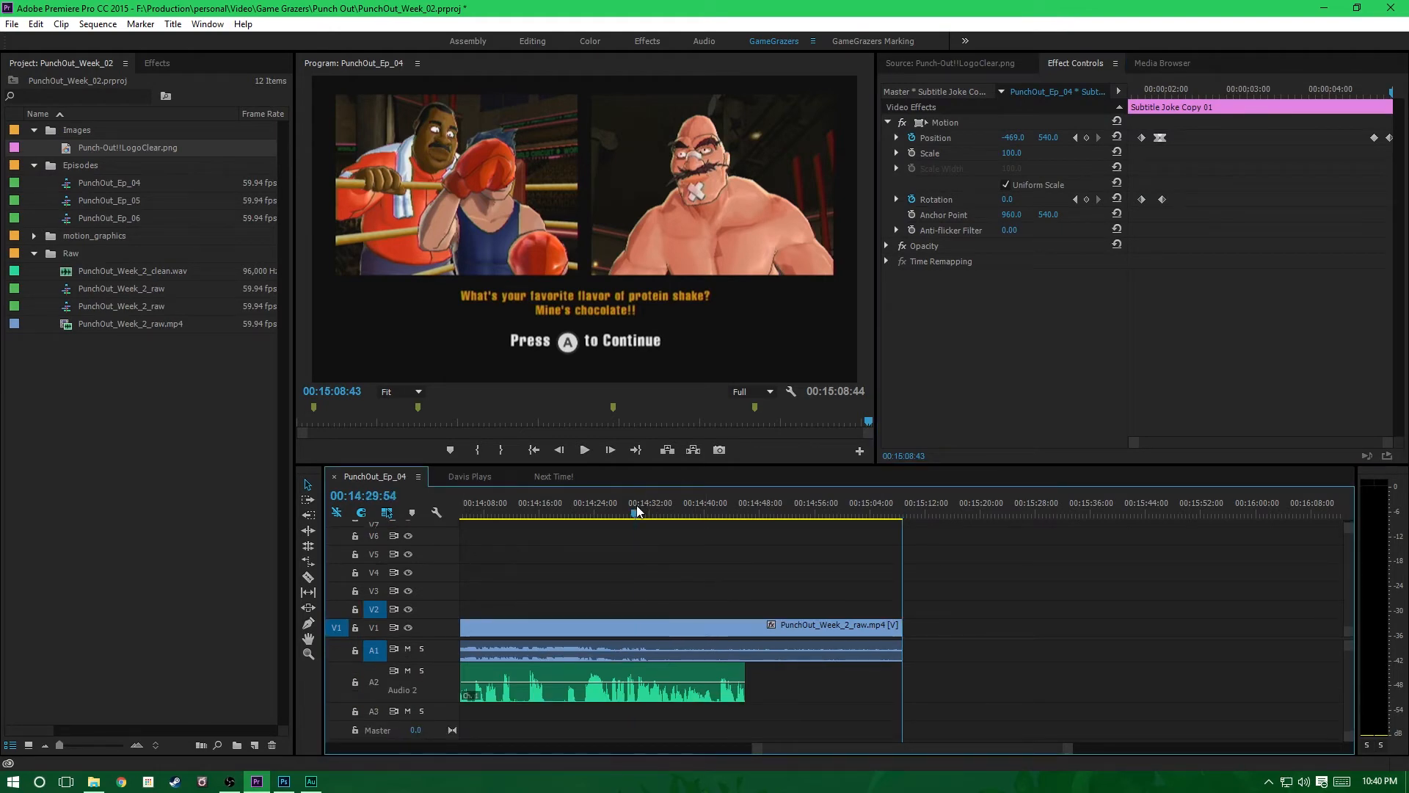
drag(637, 511, 590, 525)
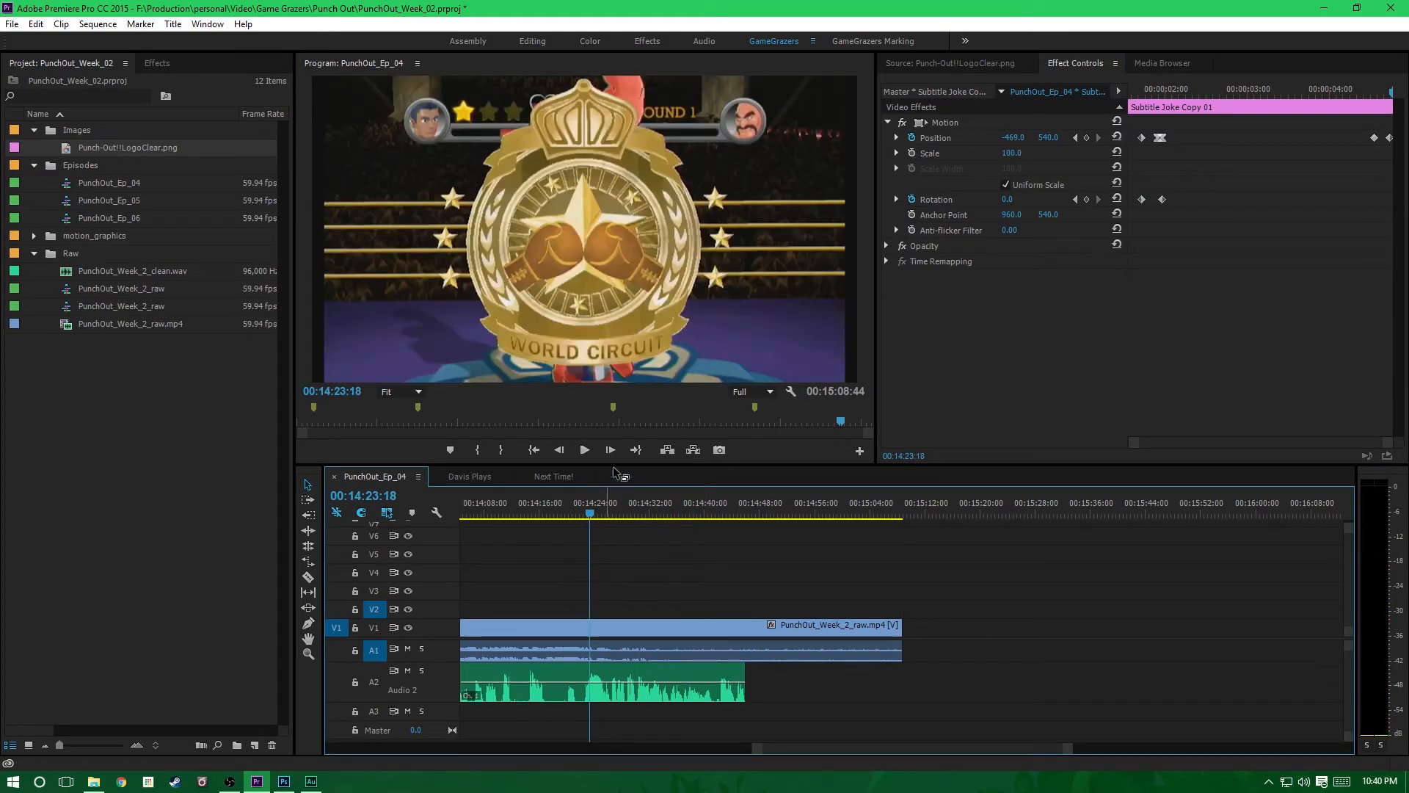
click(584, 450)
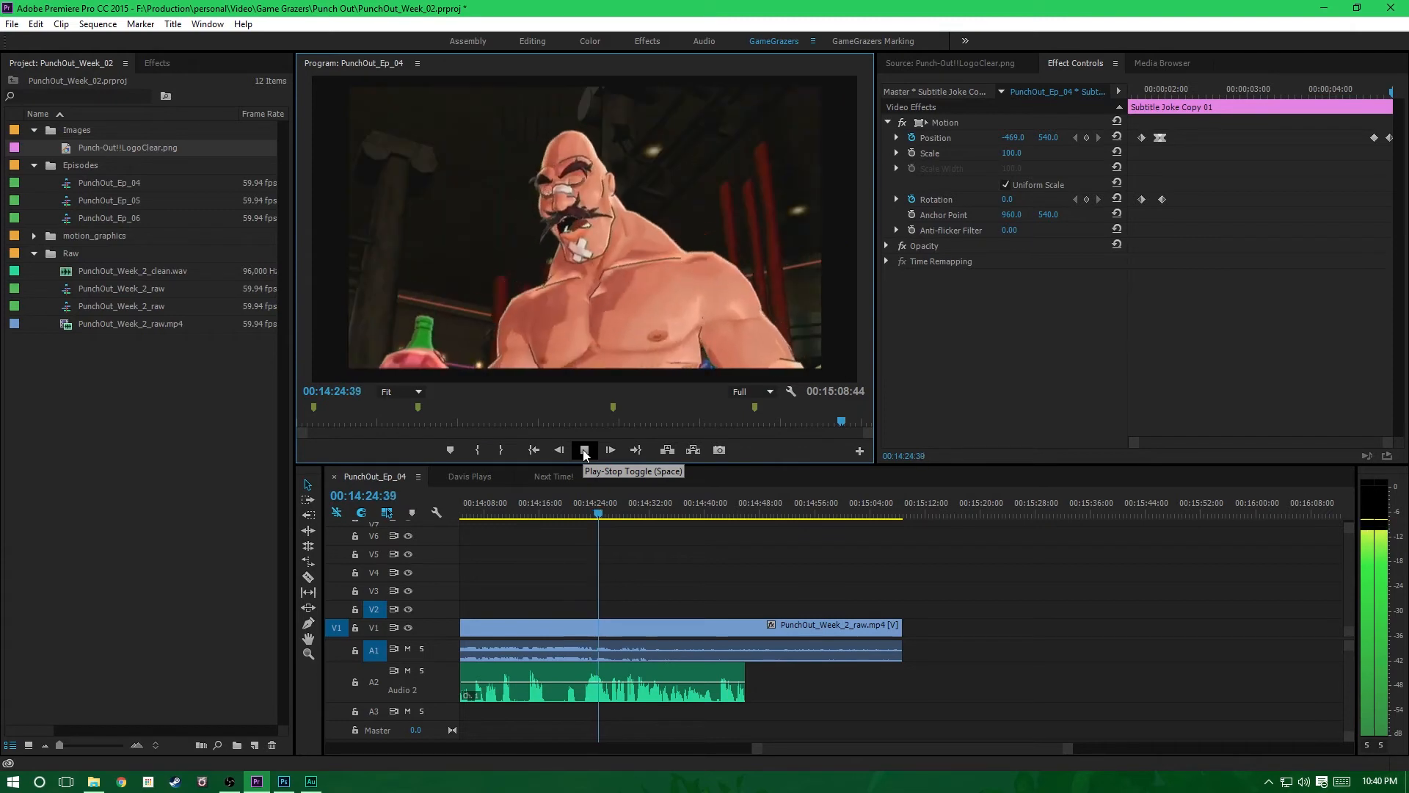
click(584, 450)
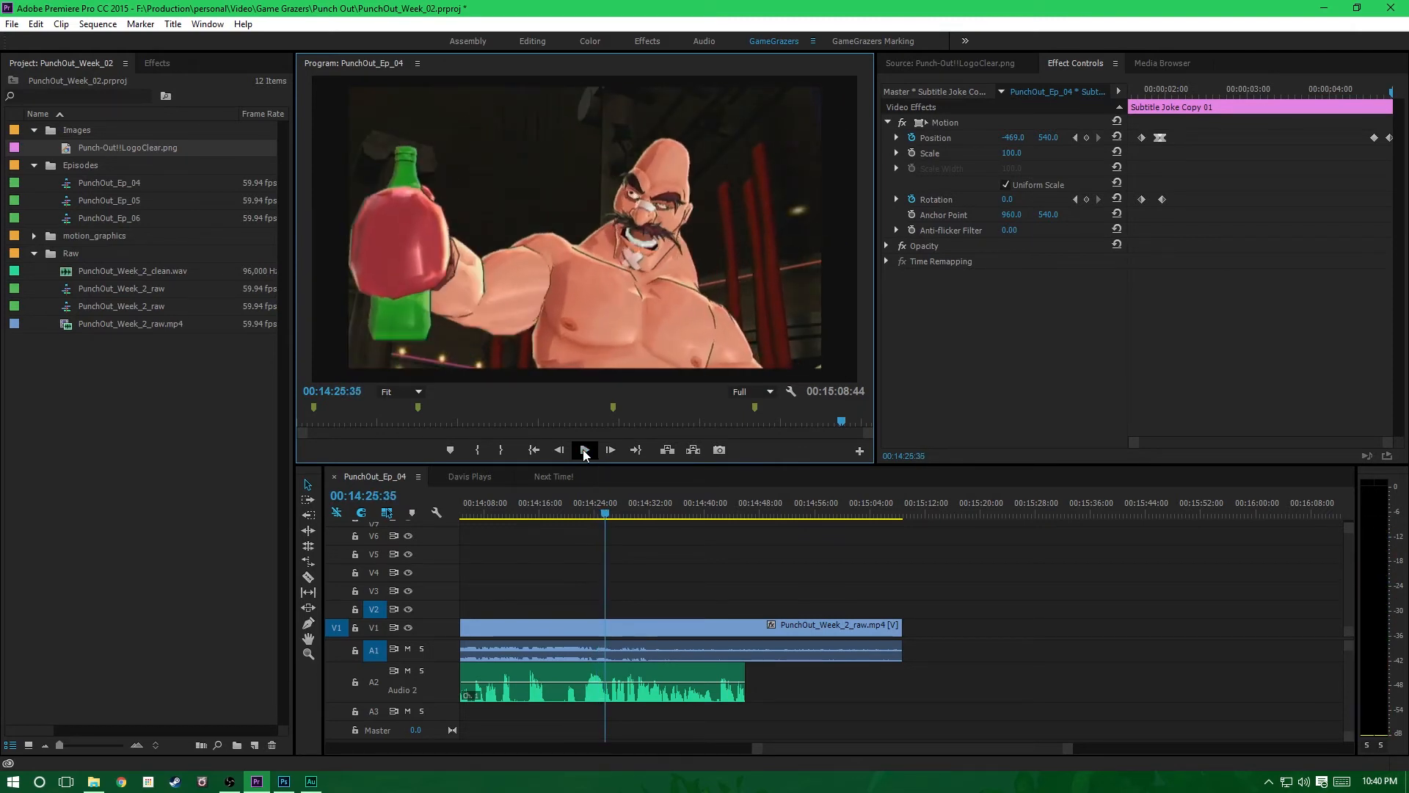
click(584, 450)
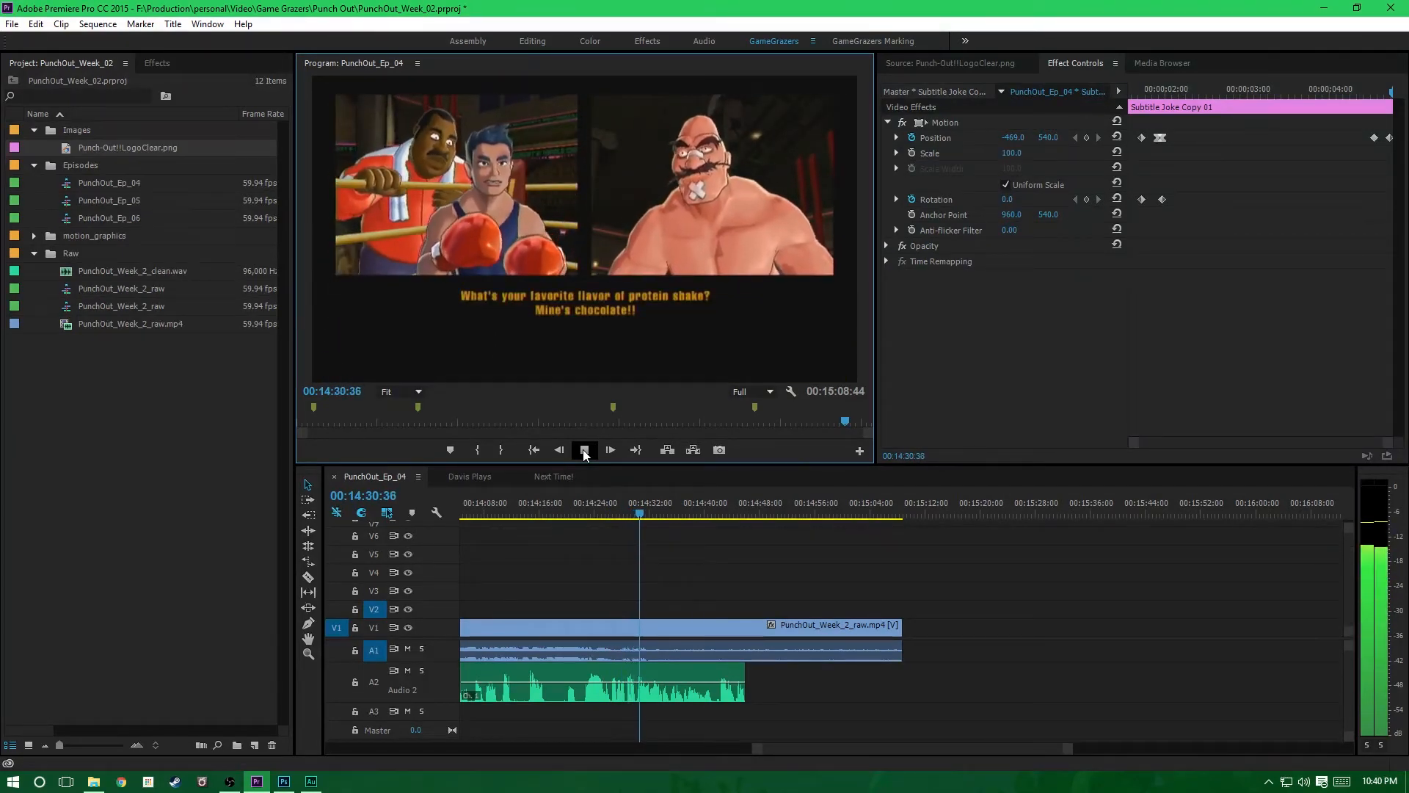
click(584, 449)
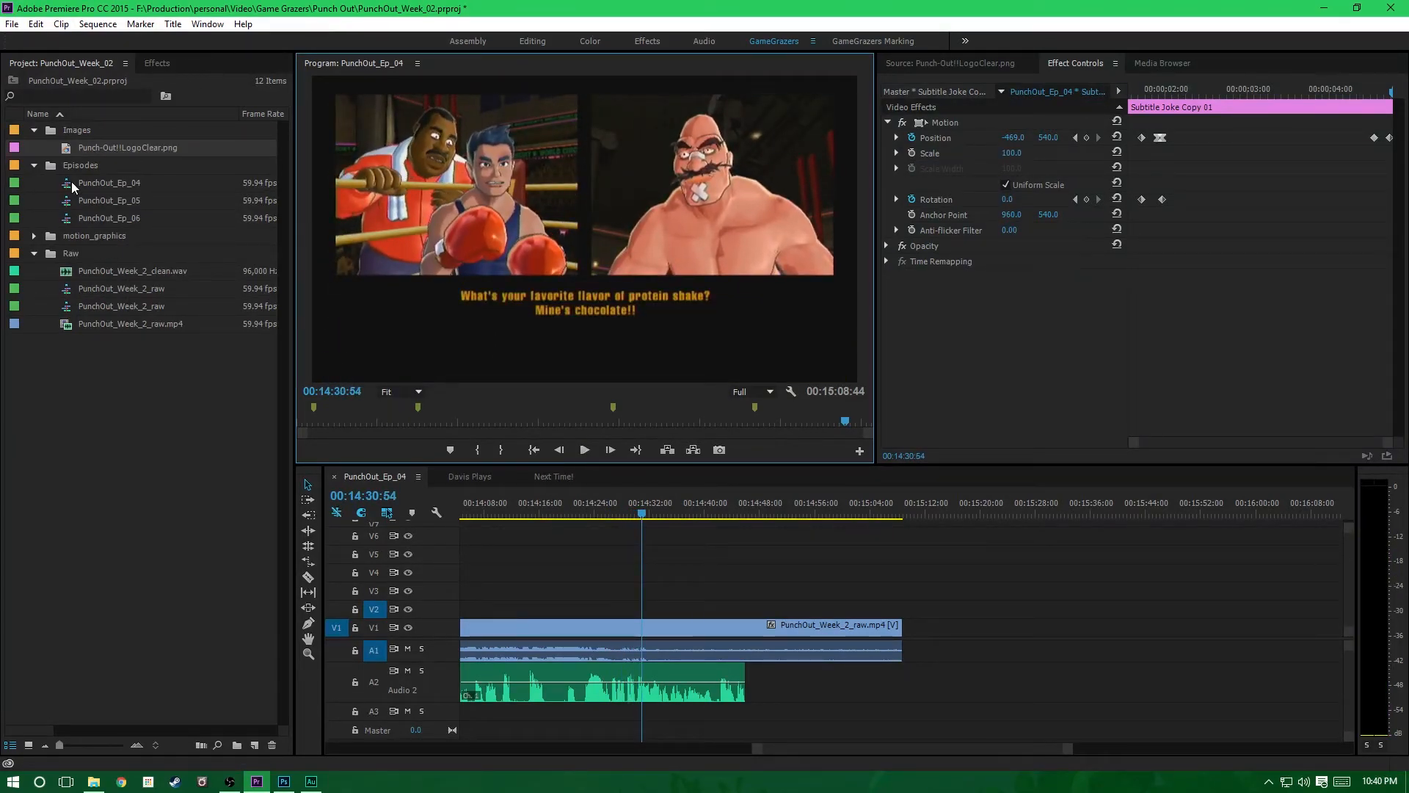
Step: Place the Next Time! sequence on V2 at 00:14:30:54, unlinking and deleting its audio
click(35, 235)
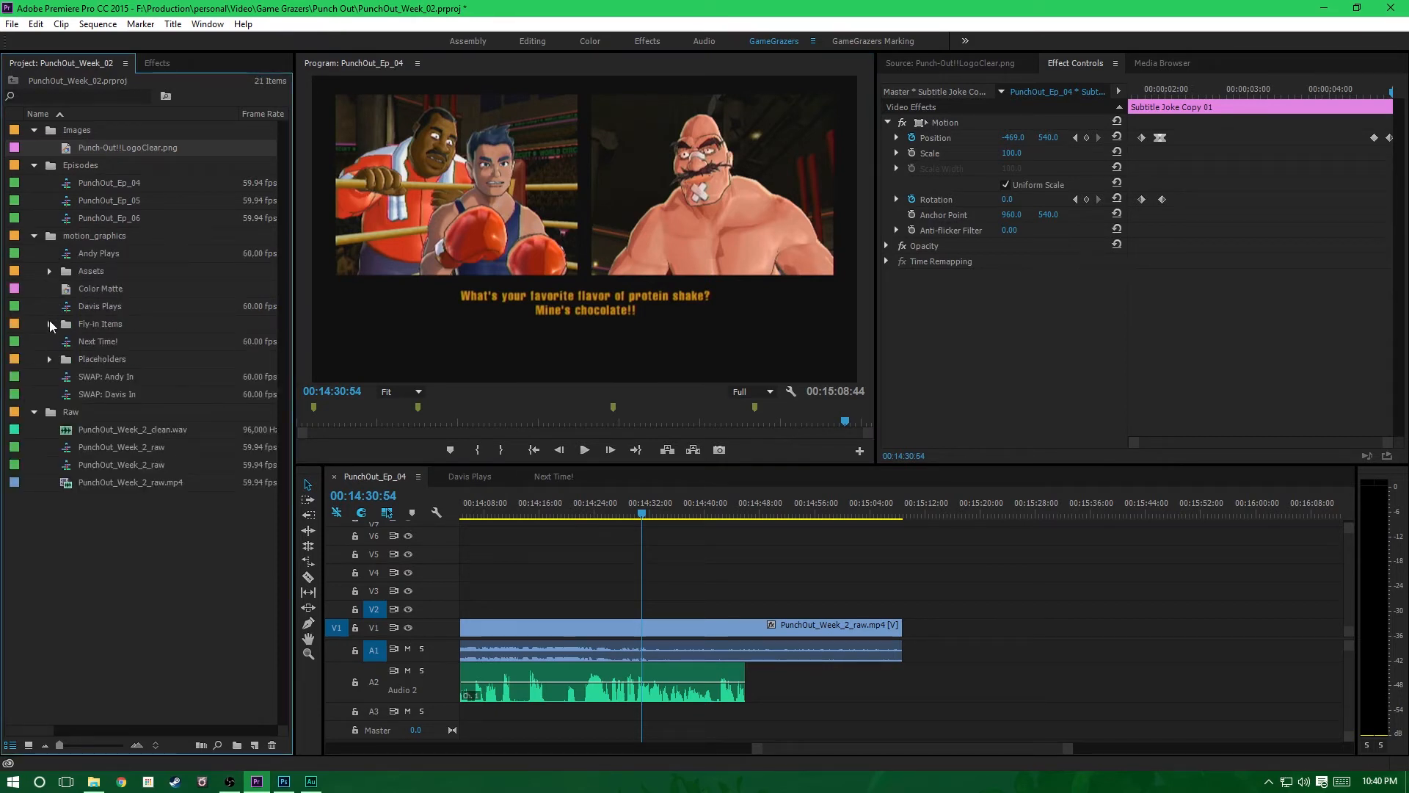
drag(98, 341, 646, 591)
right_click(705, 589)
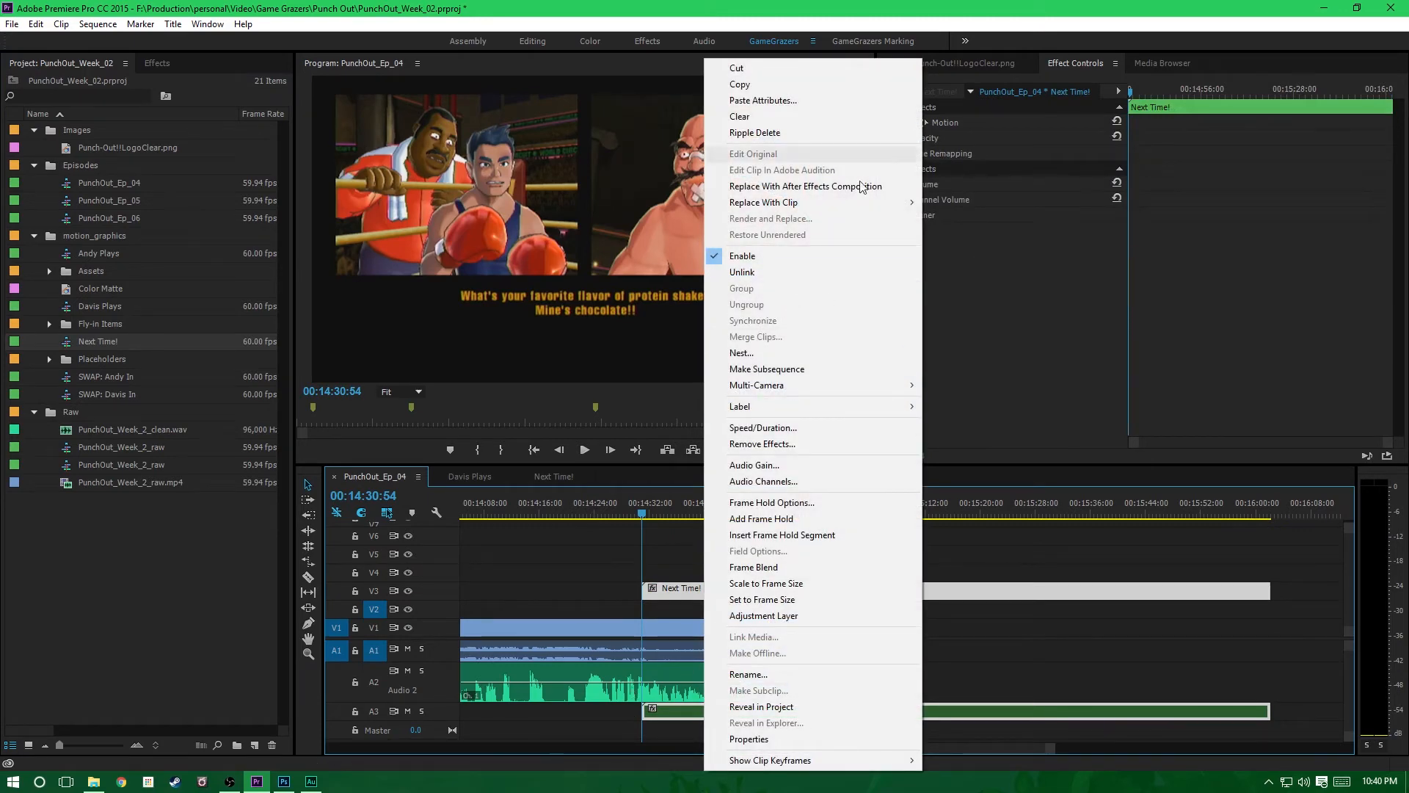
click(811, 273)
click(822, 711)
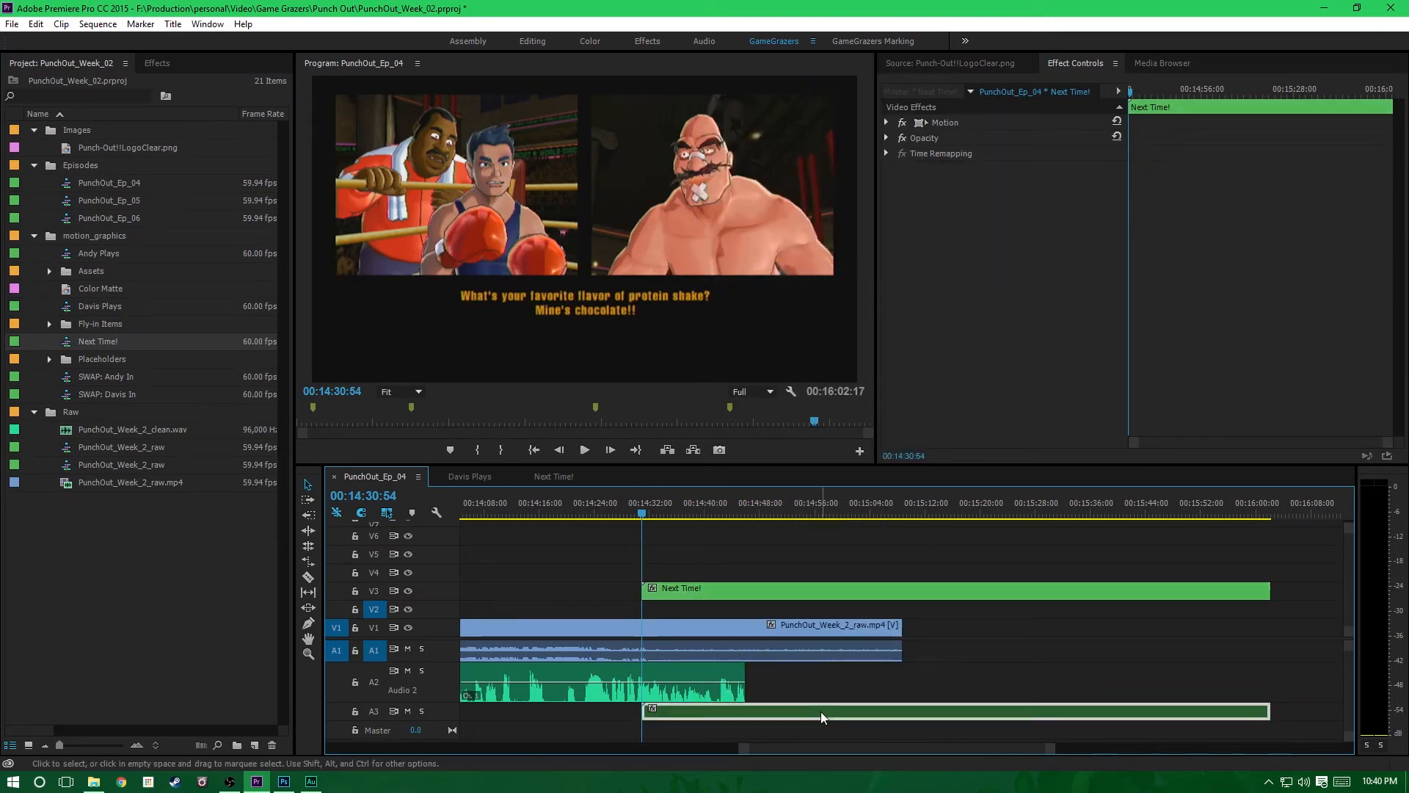
key(Delete)
drag(704, 591, 701, 609)
Step: Split the gameplay and Next Time! clips at 00:14:56:00 and delete everything after the cut
click(585, 450)
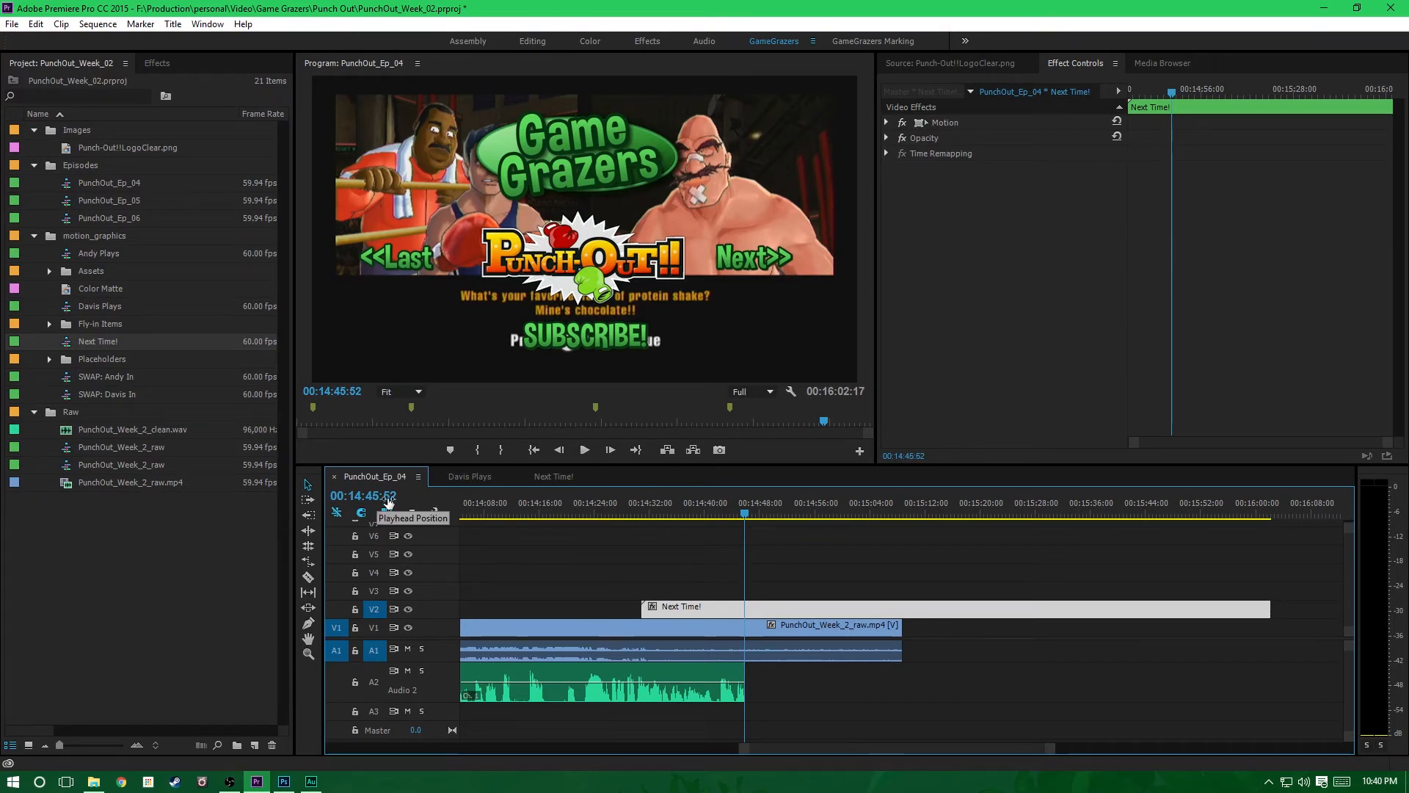
click(373, 496)
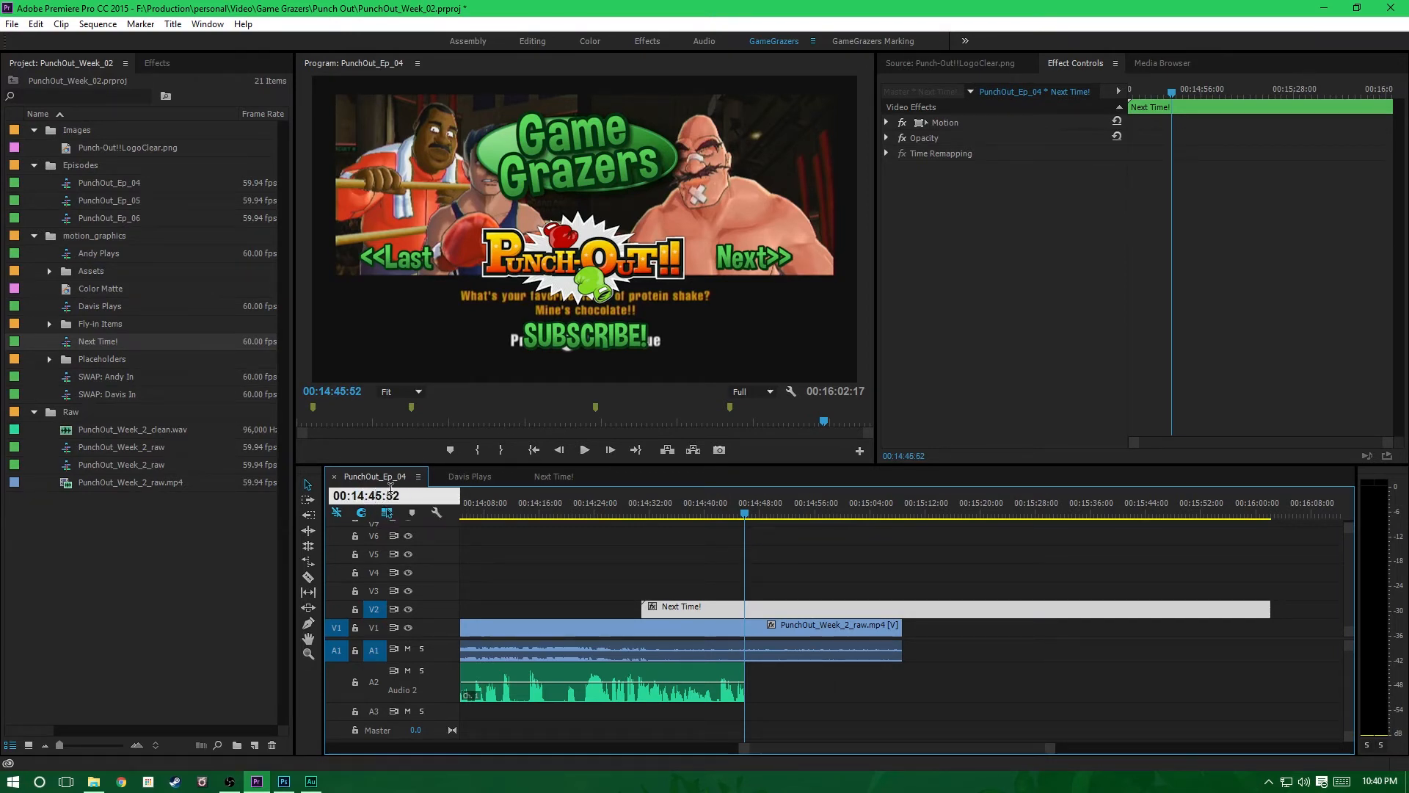
key(shift+Right)
key(shift+Right)
text(56)
key(Right)
text(00)
key(Return)
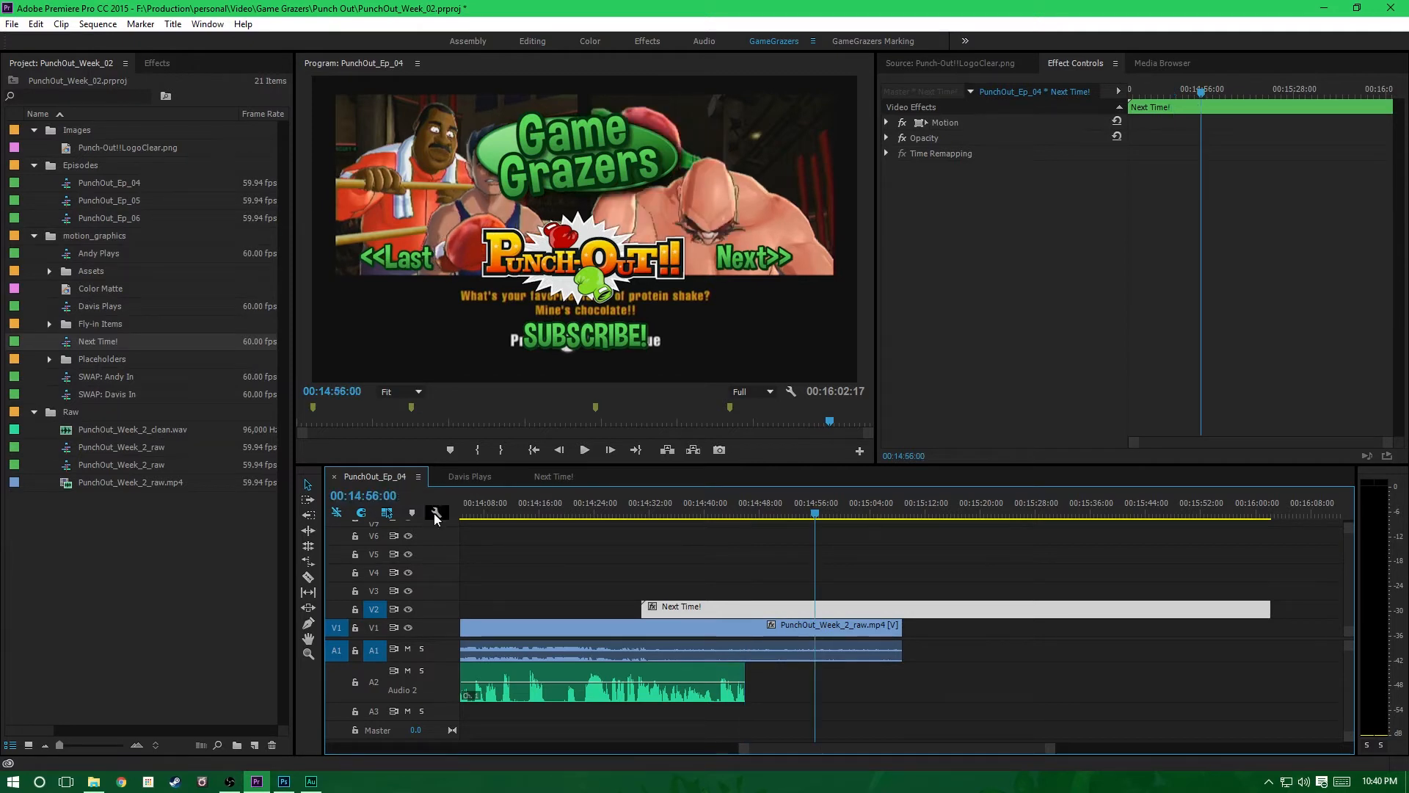
drag(840, 567, 888, 708)
key(ctrl+k)
drag(846, 589, 897, 732)
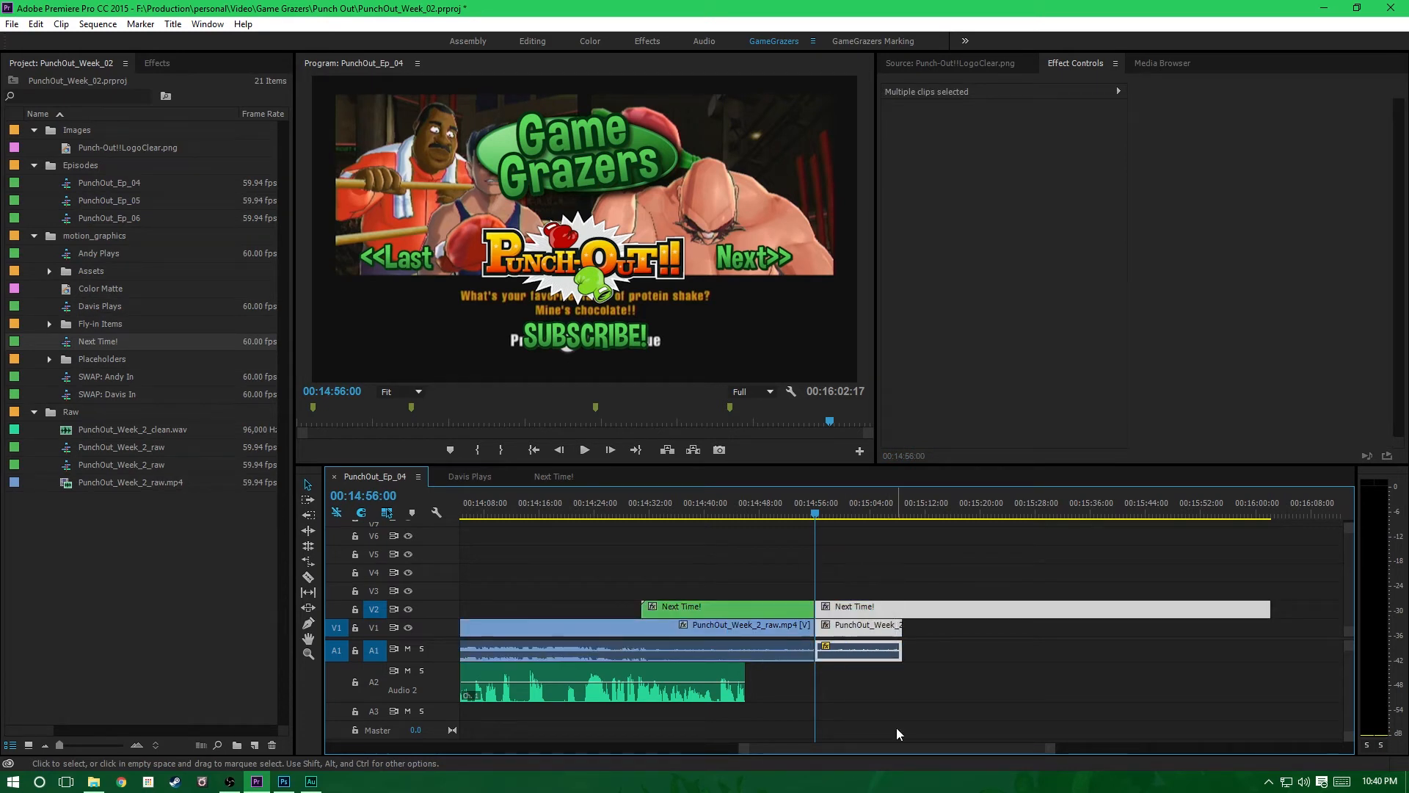
key(Delete)
Step: Play back the trimmed ending from just before the Next Time! clip to check the outro's appearance
click(635, 513)
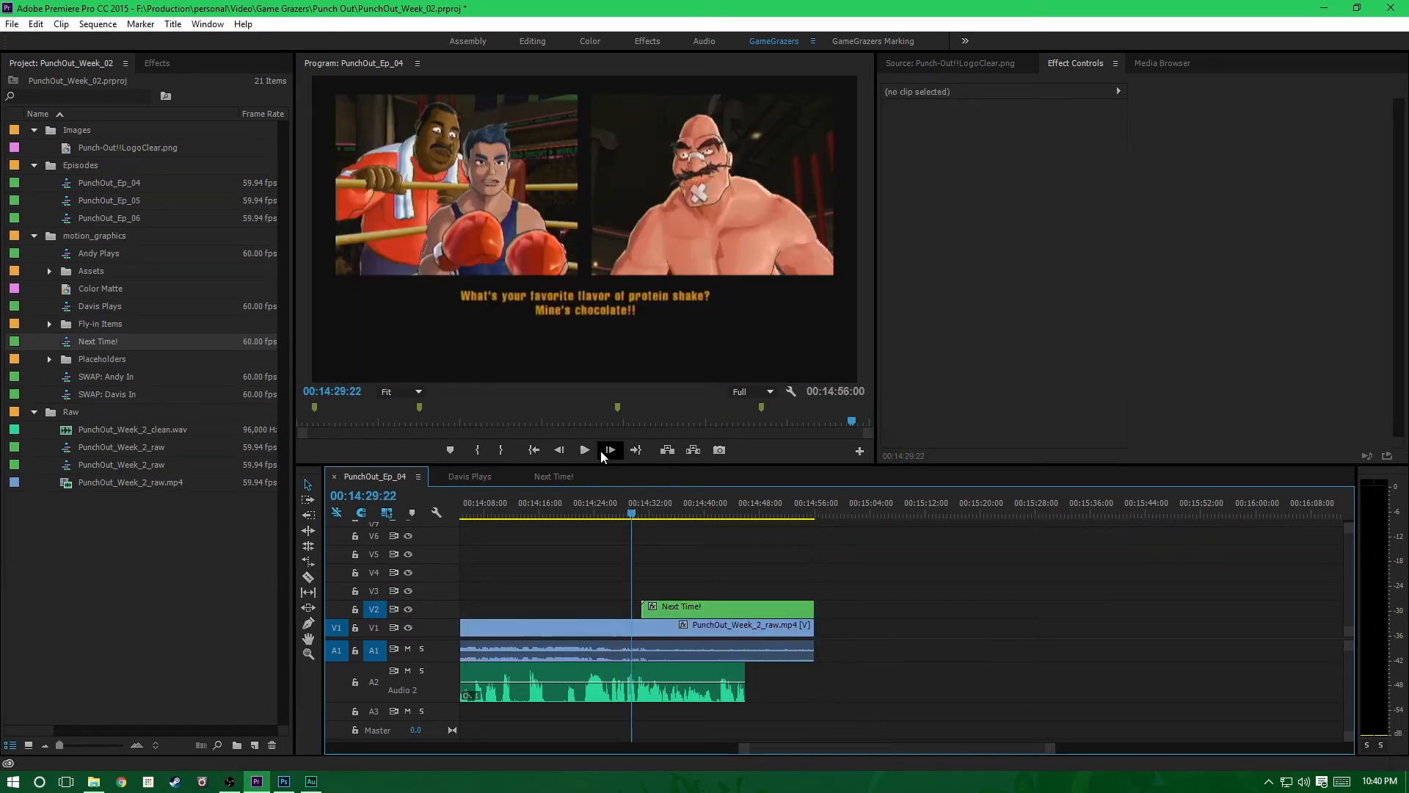
click(581, 451)
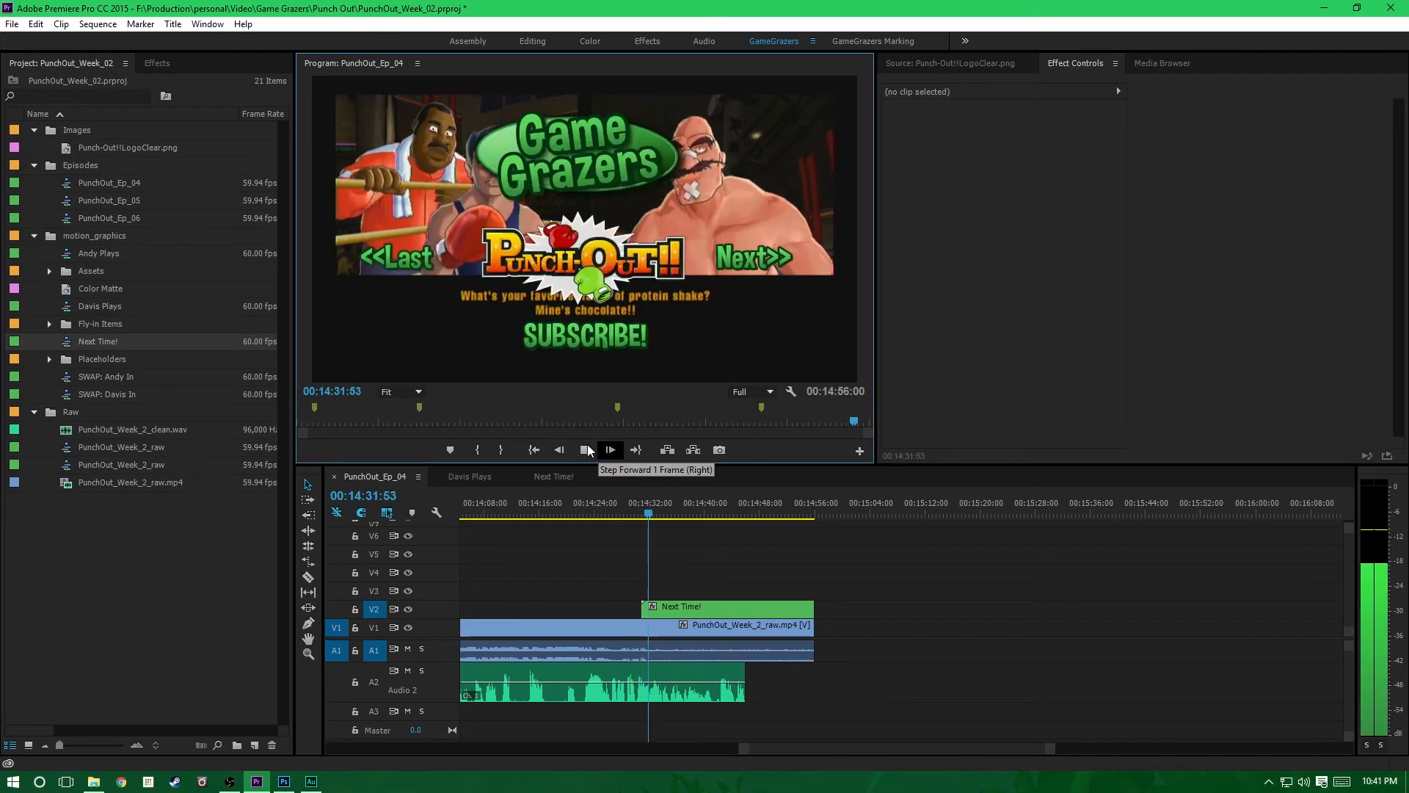
click(586, 450)
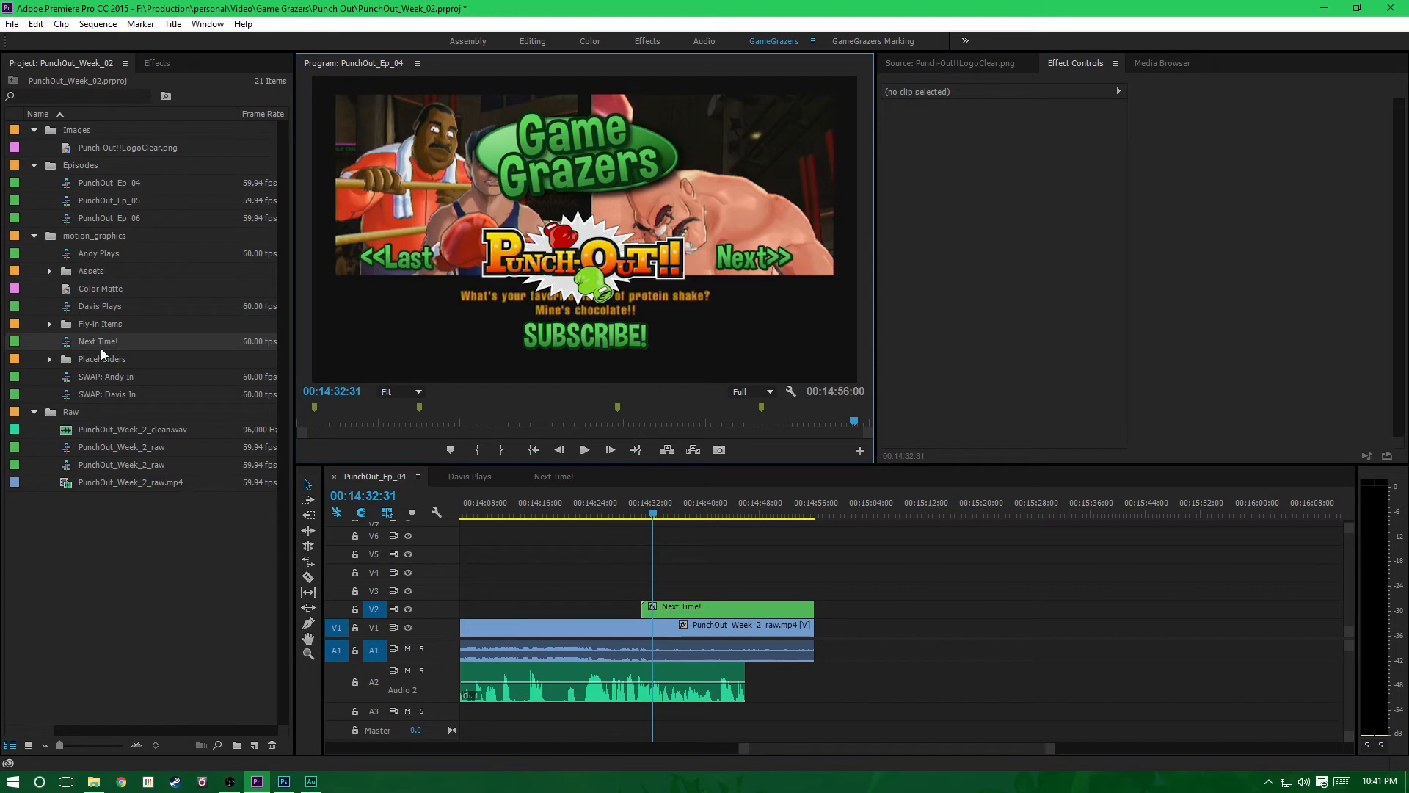
Step: Open the Next Time! sequence from its timeline clip and load its Punch-Out!!LogoClear.png clip in the Source Monitor
click(86, 242)
click(87, 256)
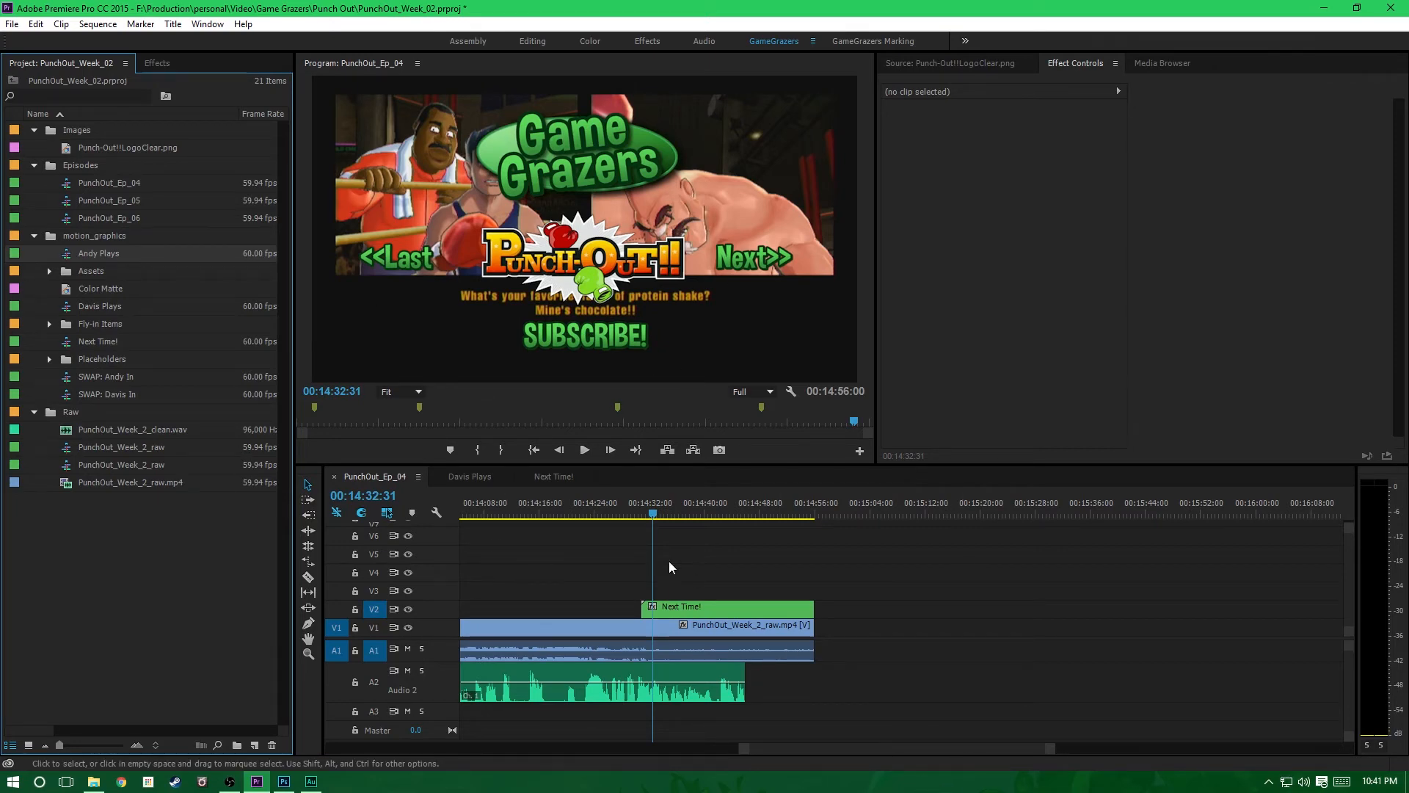
double_click(690, 600)
double_click(554, 590)
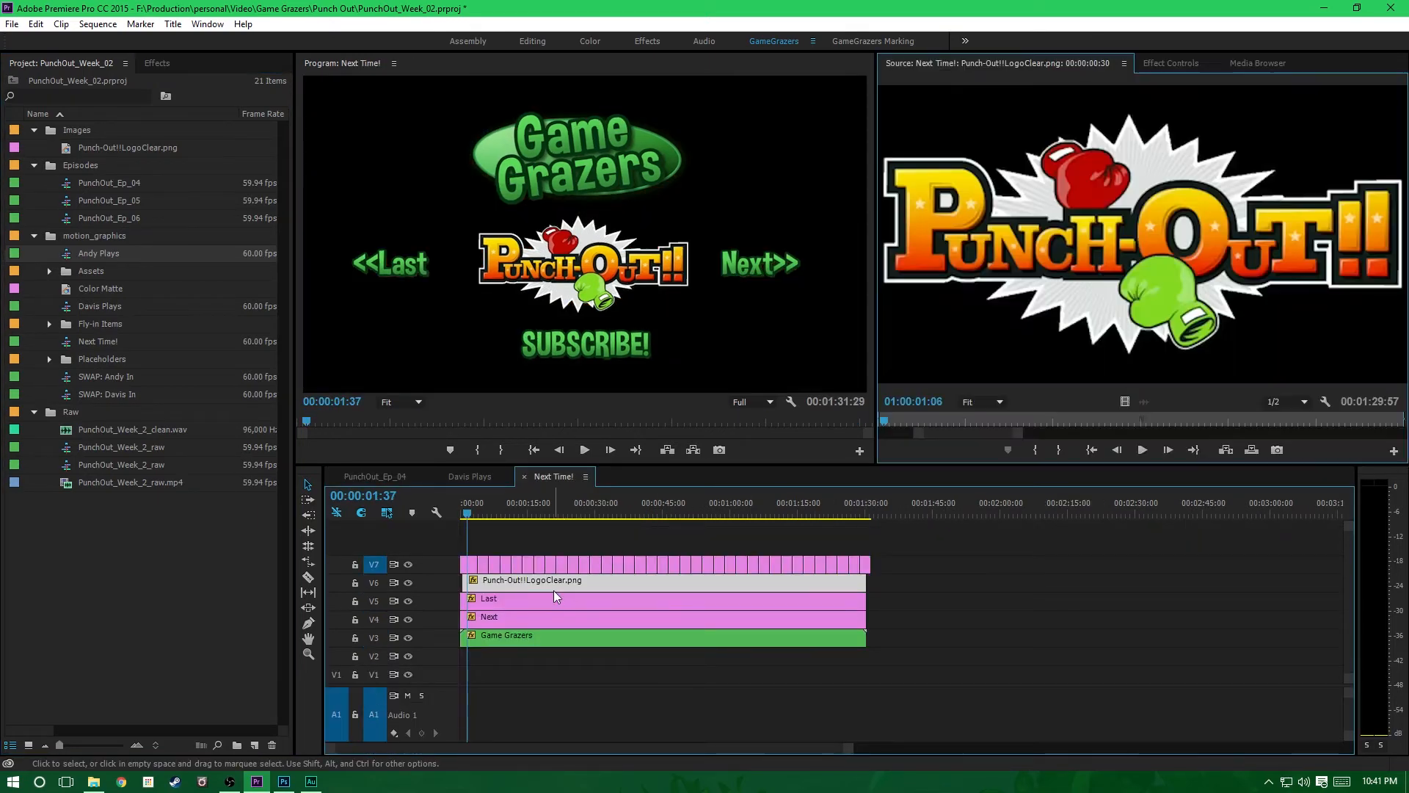
Step: Try the yellow and red title styles on the <<Last title, reapply the green style, and close the title editor
double_click(565, 598)
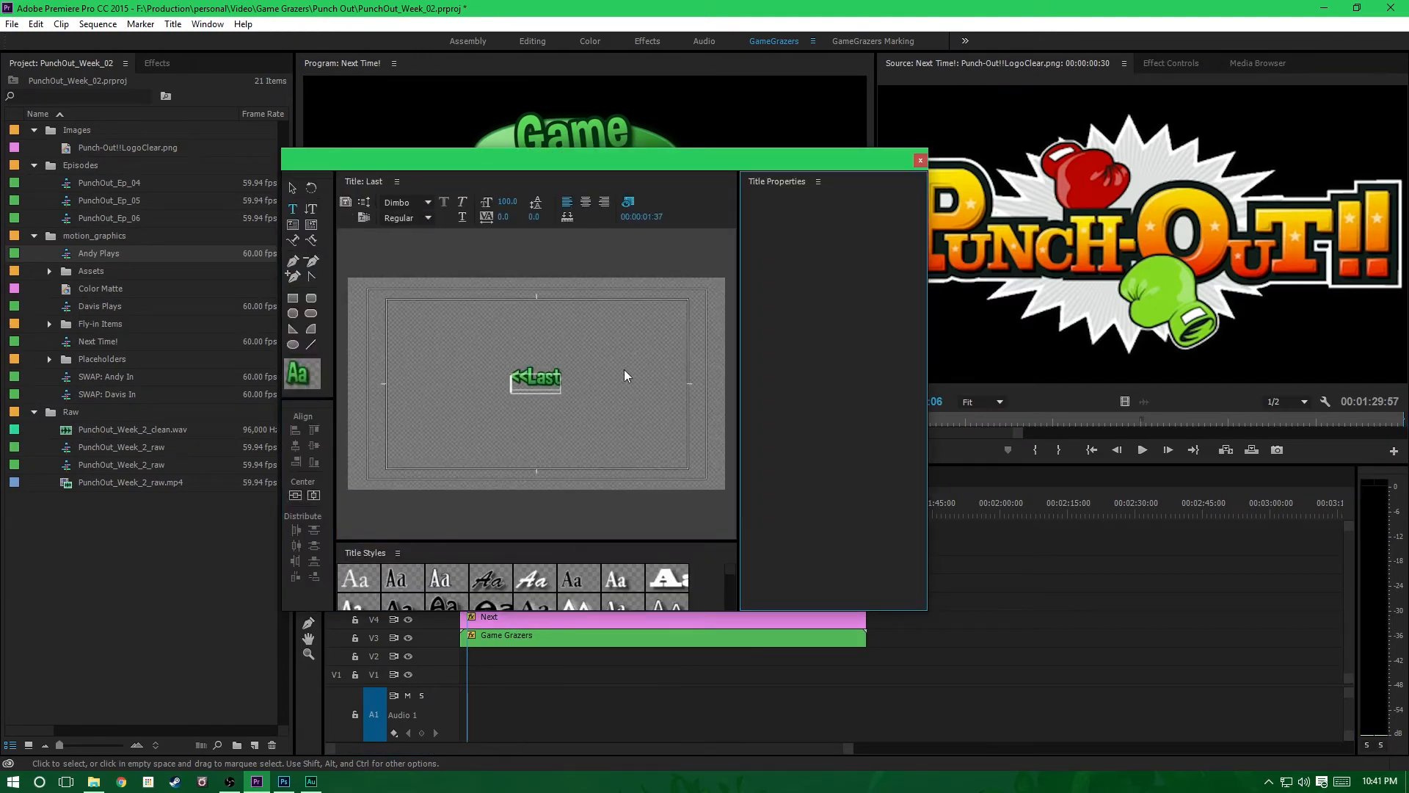
drag(730, 614, 729, 727)
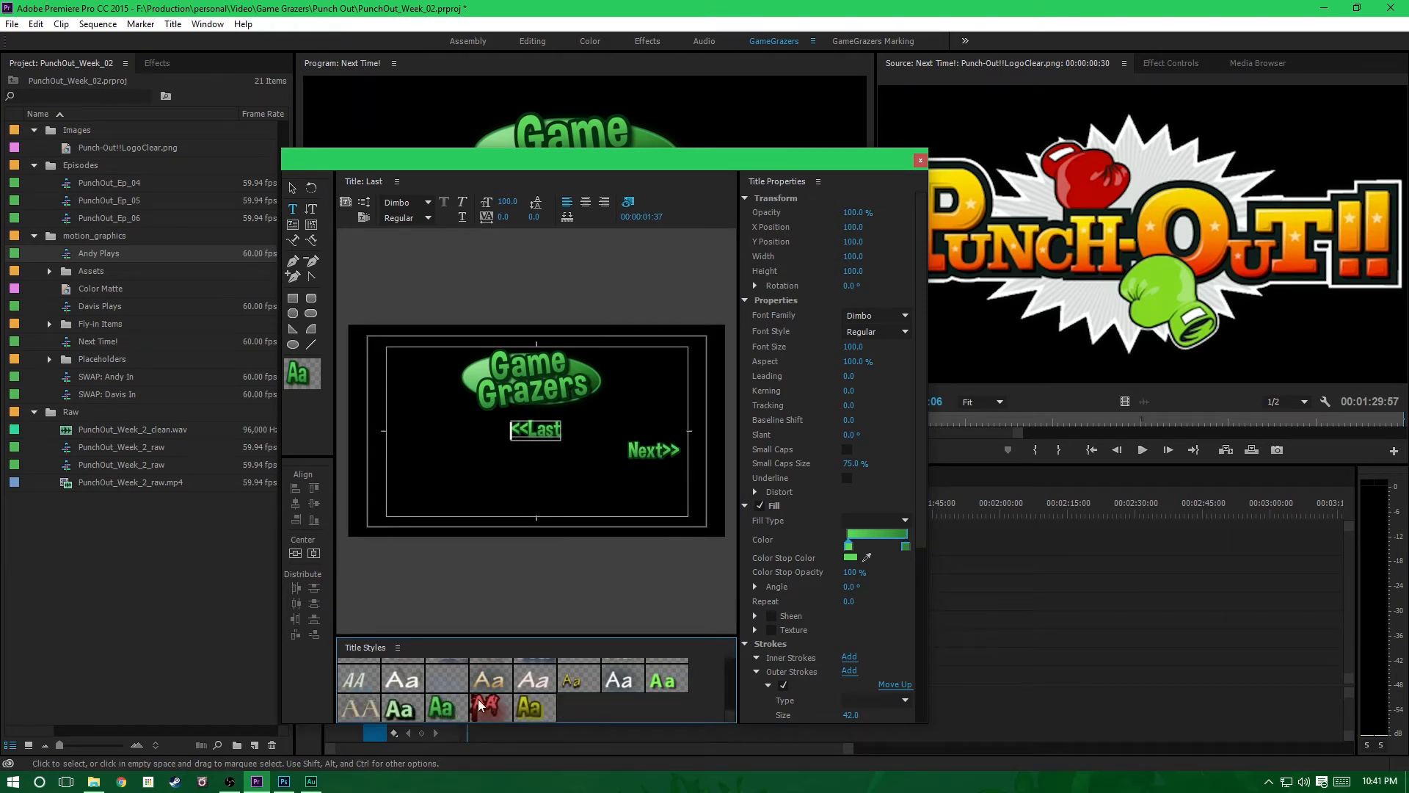
click(535, 707)
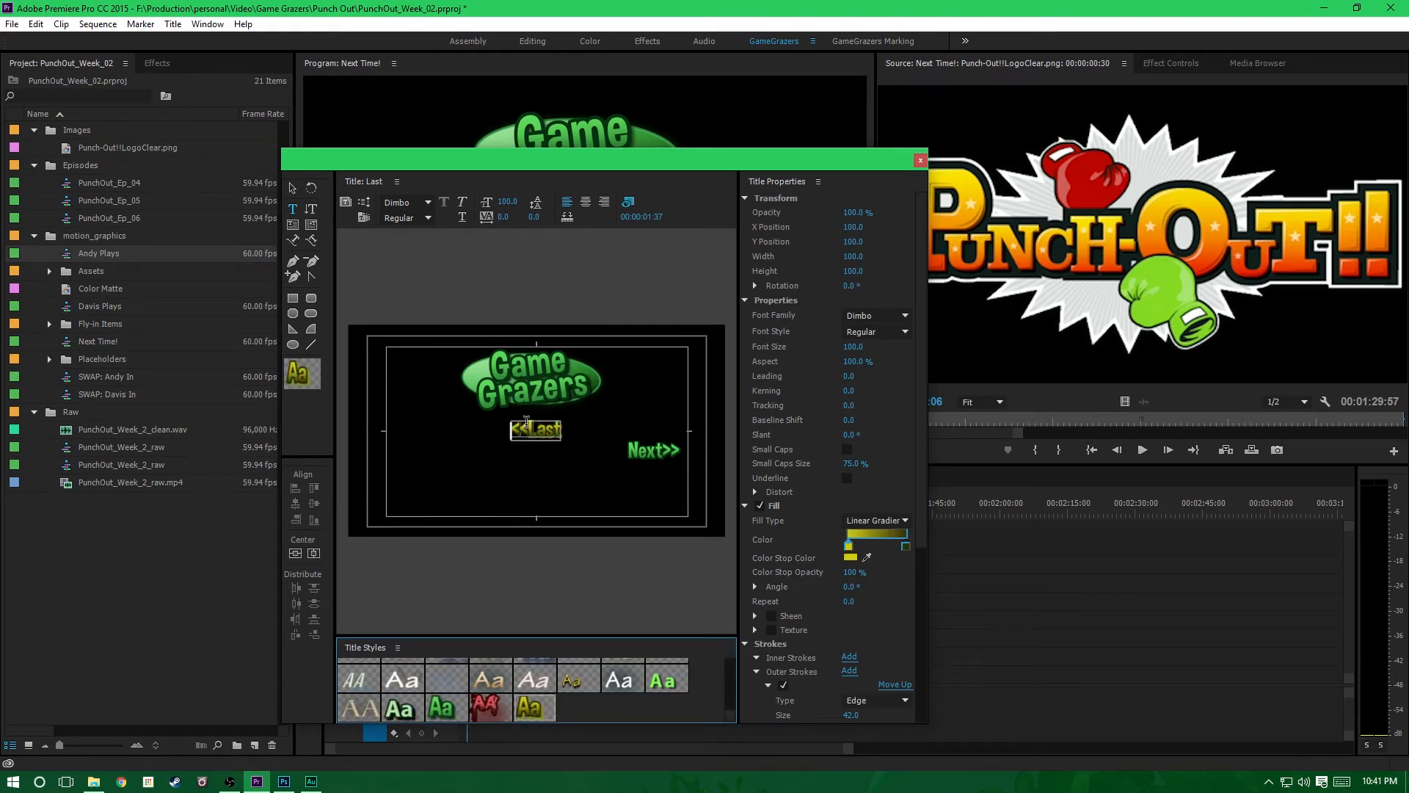
click(488, 704)
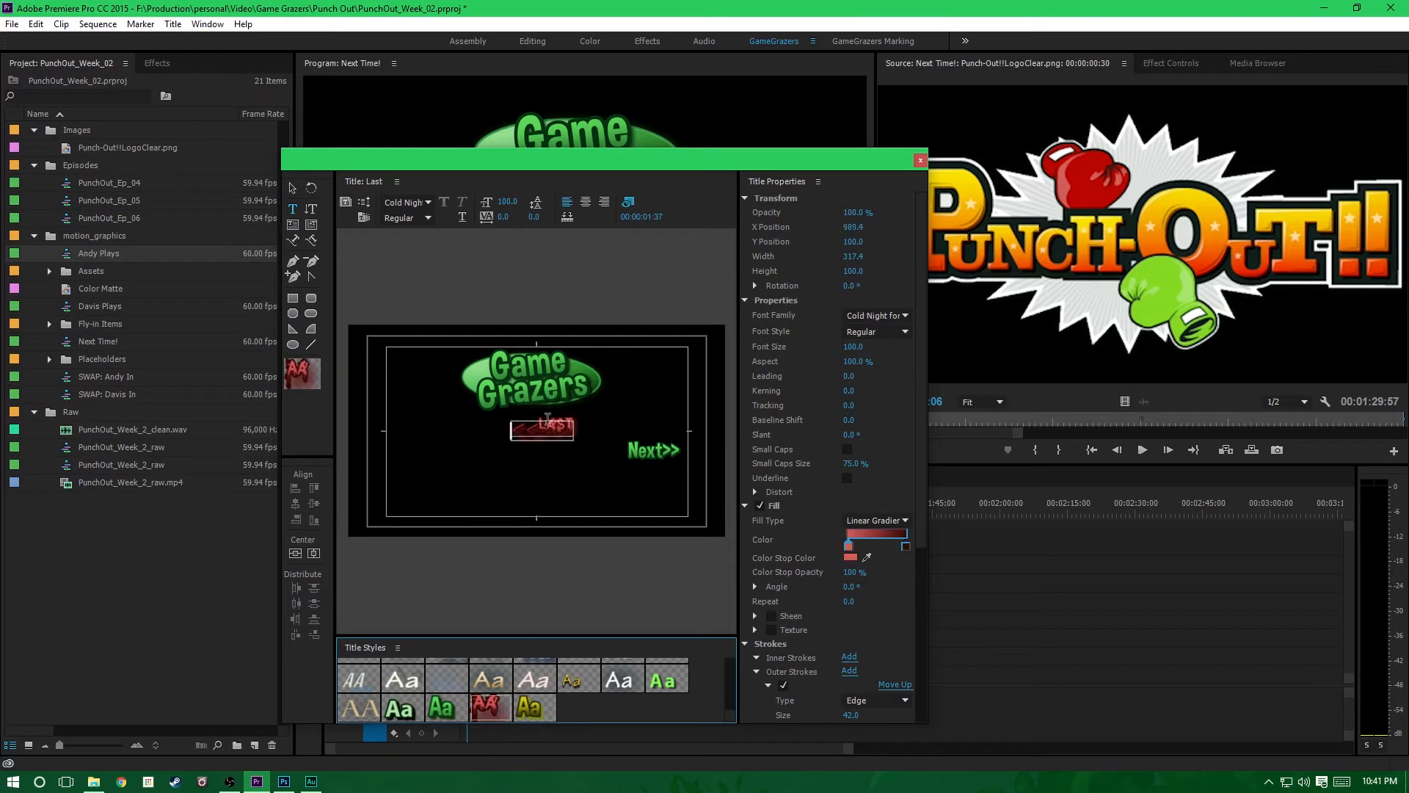
click(444, 709)
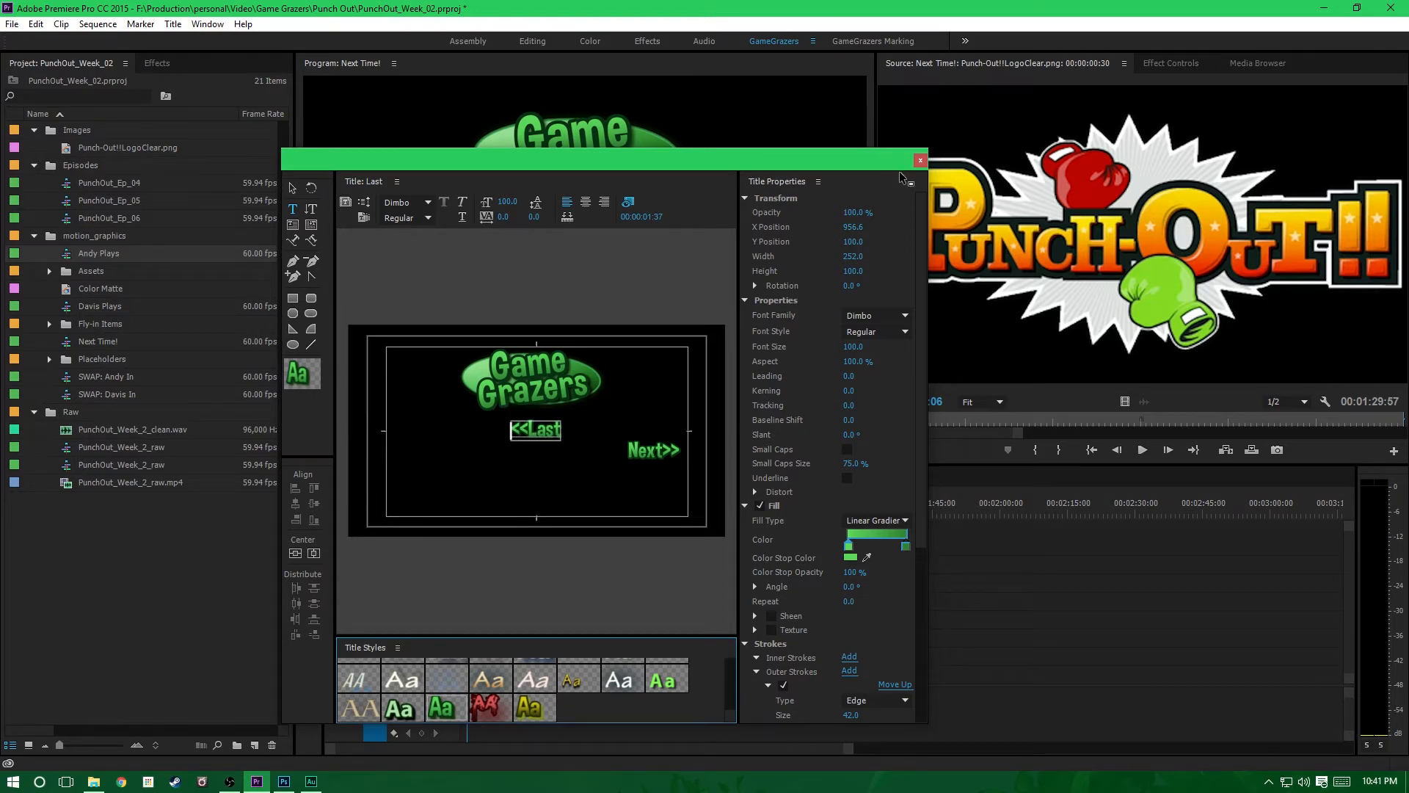
click(920, 161)
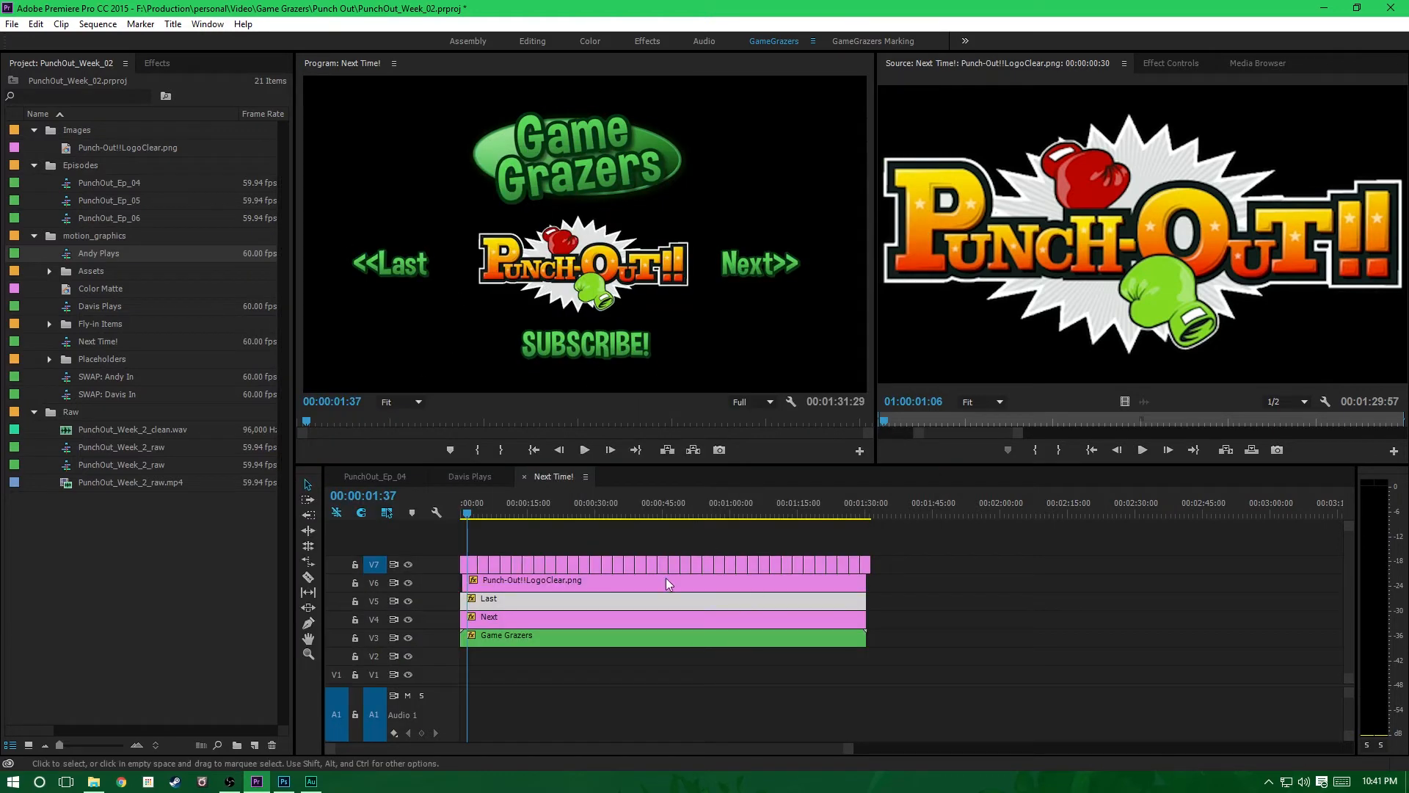
Step: Return to the PunchOut_Ep_04 sequence and examine the frame at each of its four markers
click(376, 476)
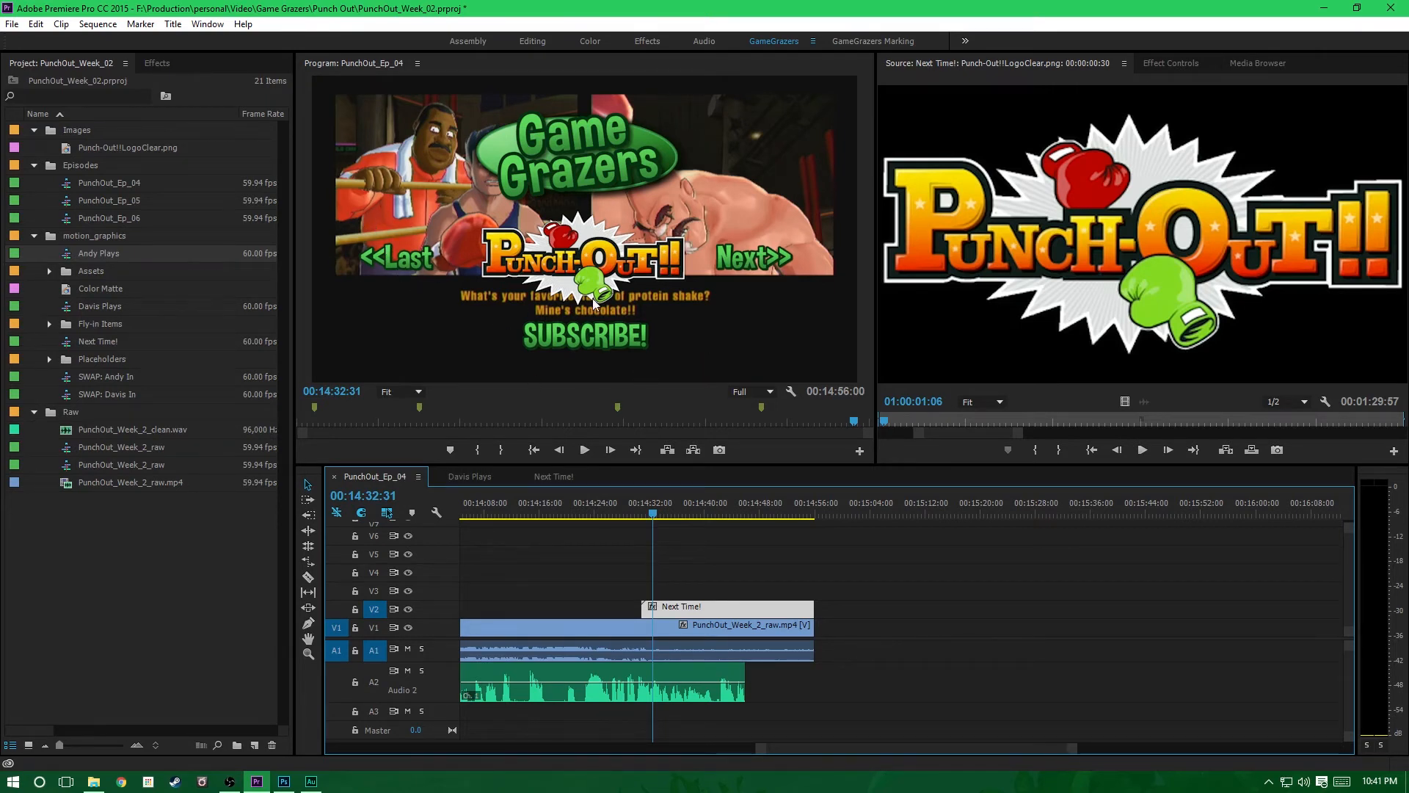
drag(761, 748, 640, 744)
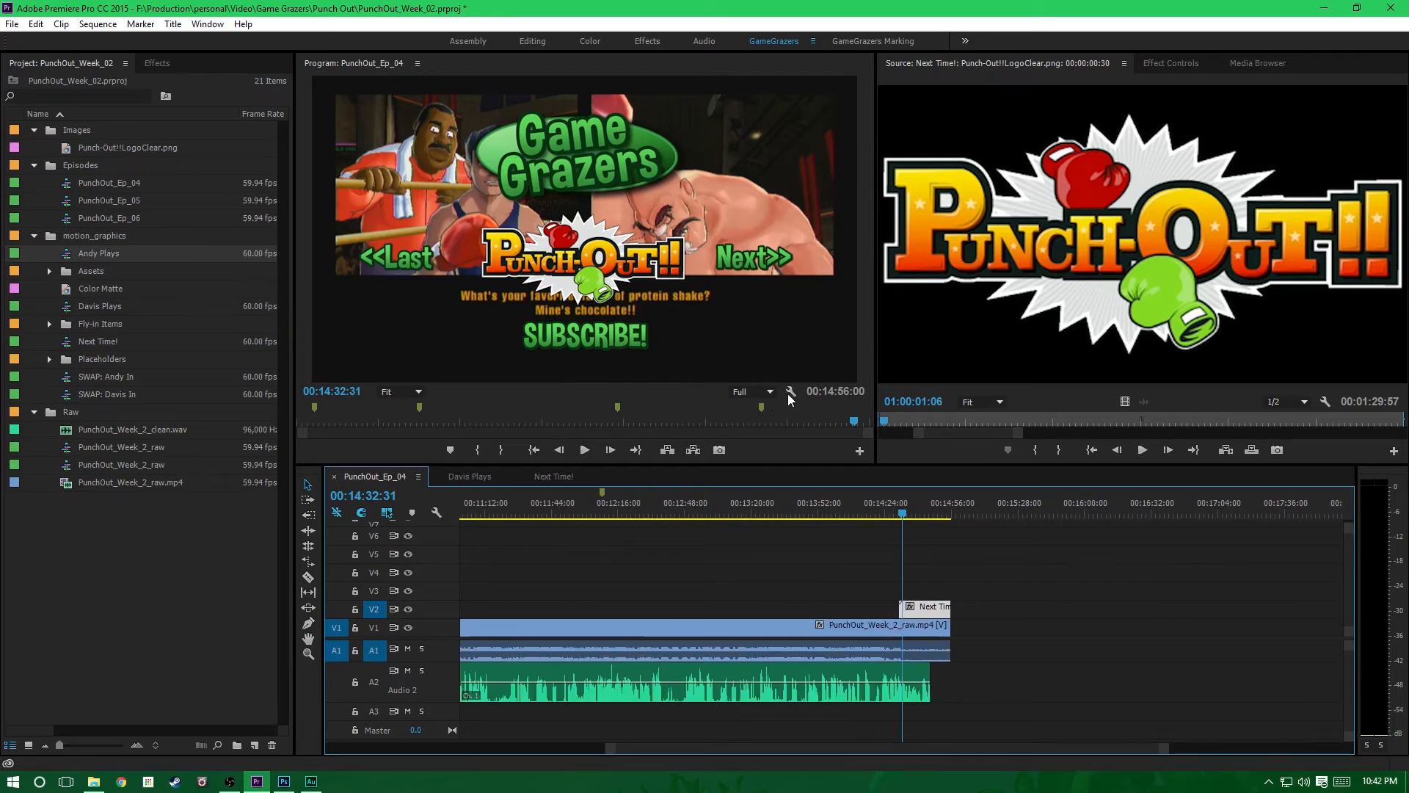
click(1175, 64)
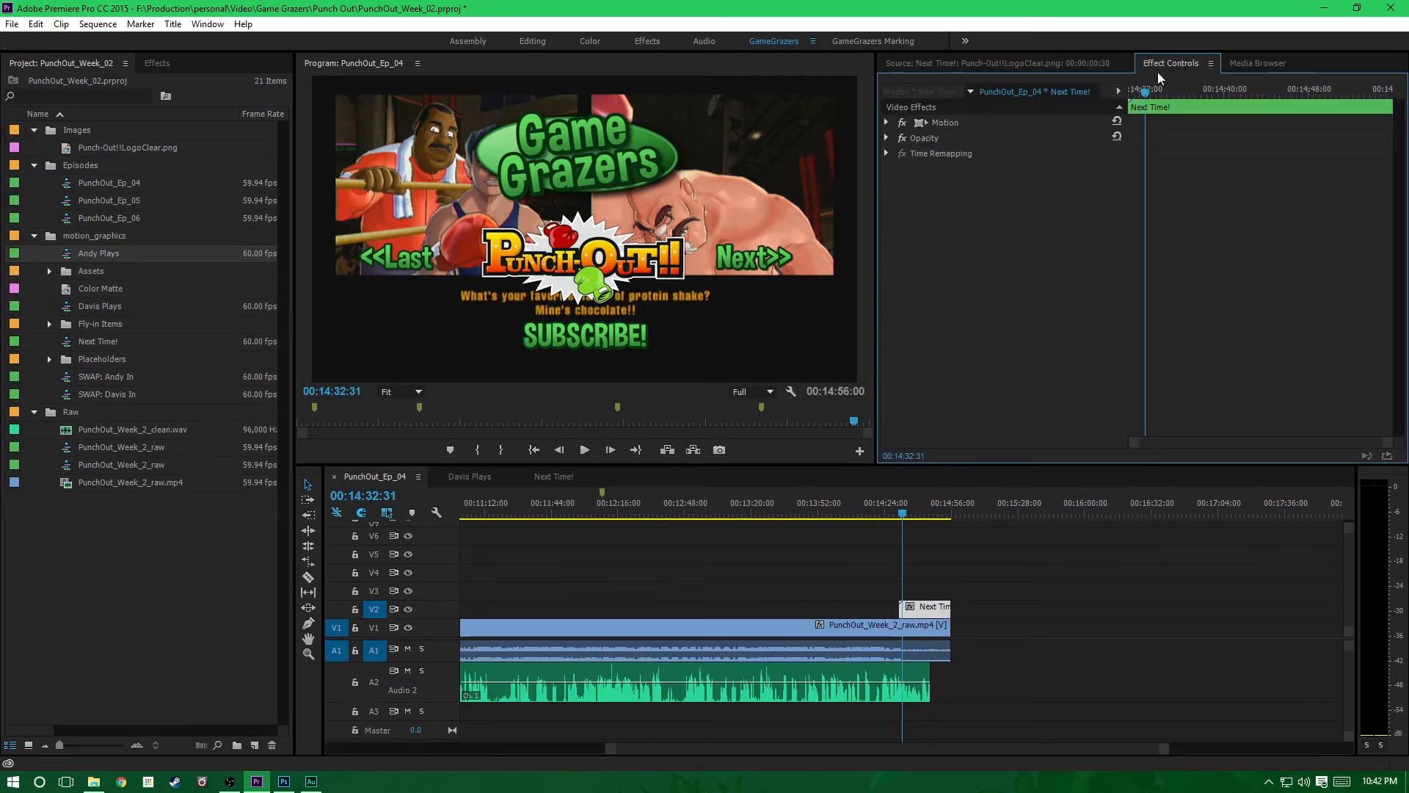
click(314, 410)
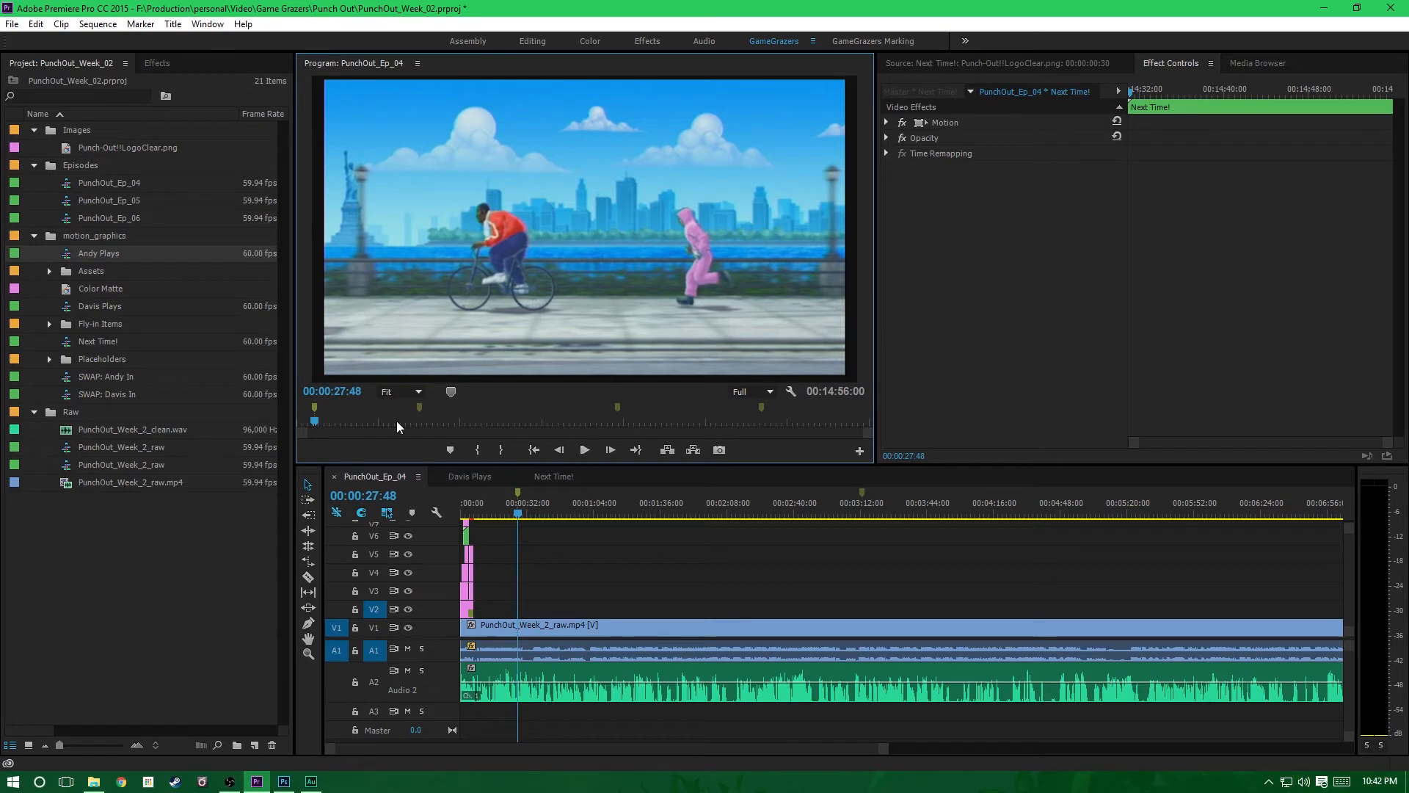
click(419, 413)
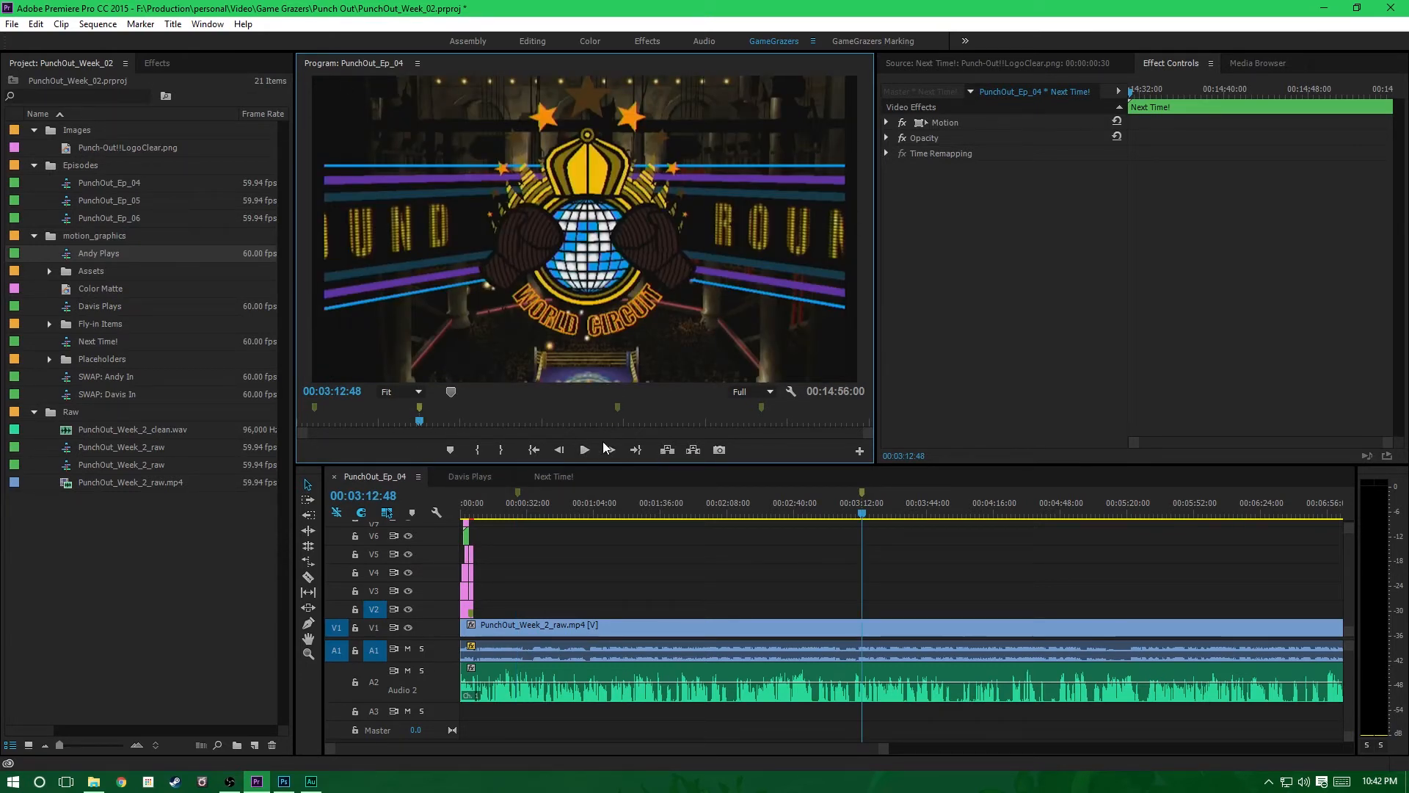
click(617, 408)
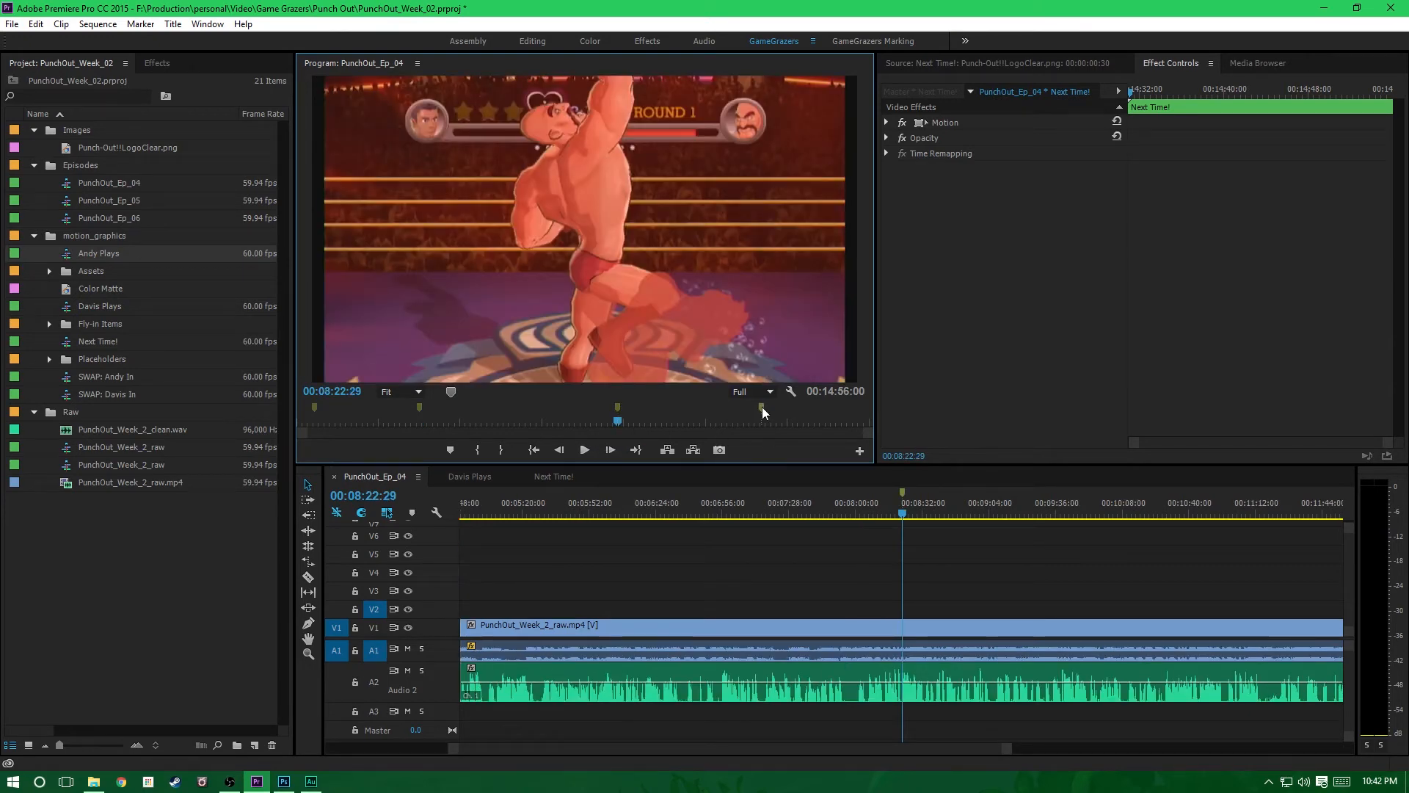
click(761, 408)
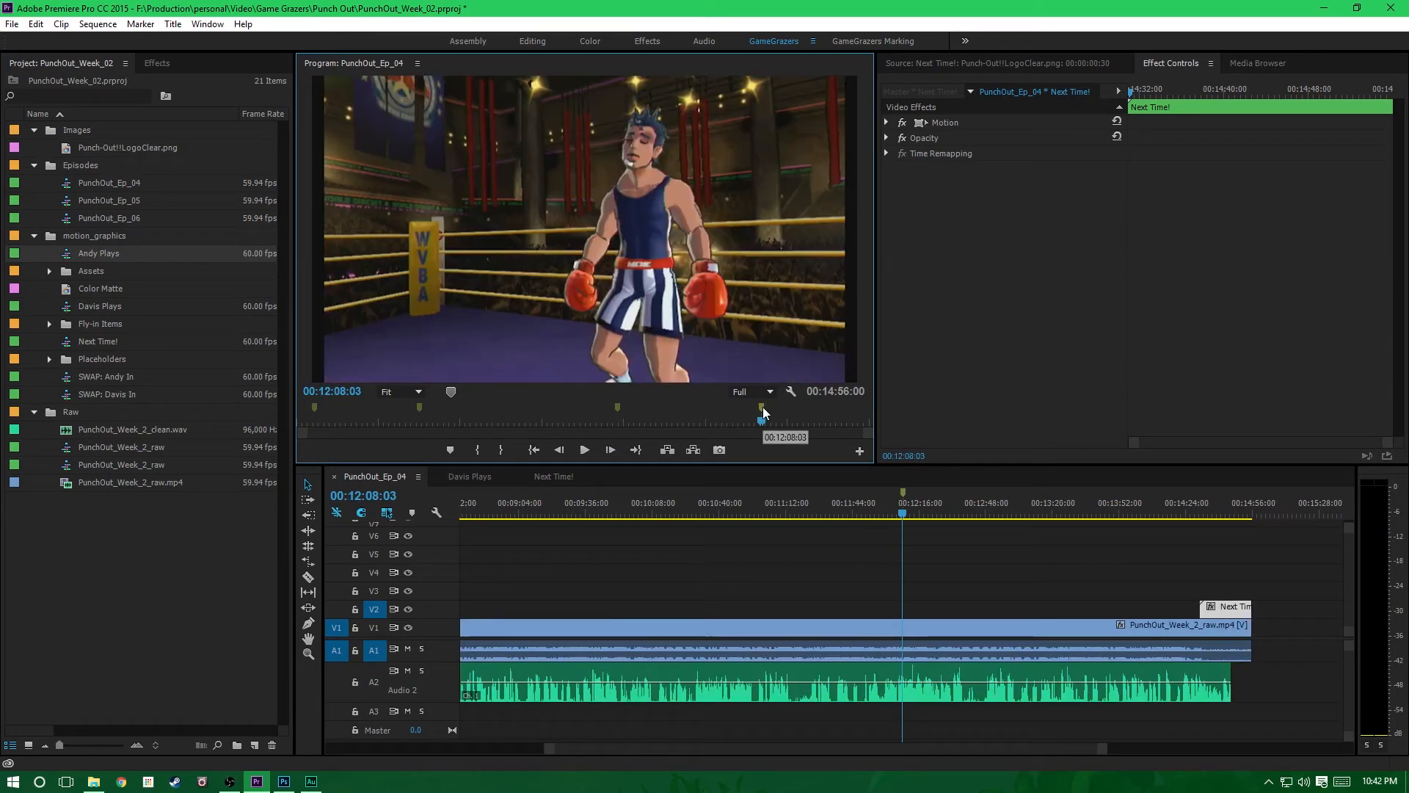
Step: Play a short stretch of the episode from each of the four markers, starting at 00:00:27:48
click(314, 408)
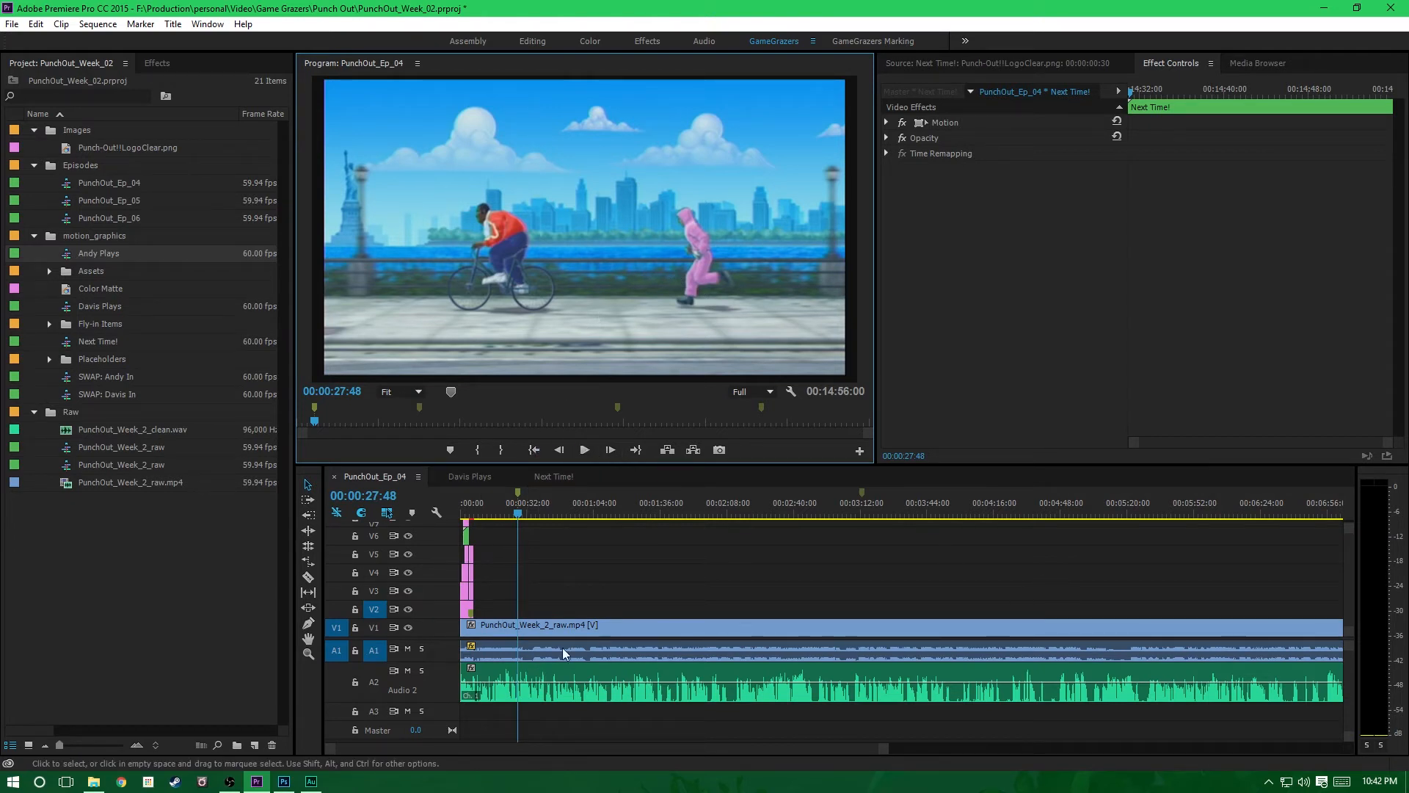
click(585, 450)
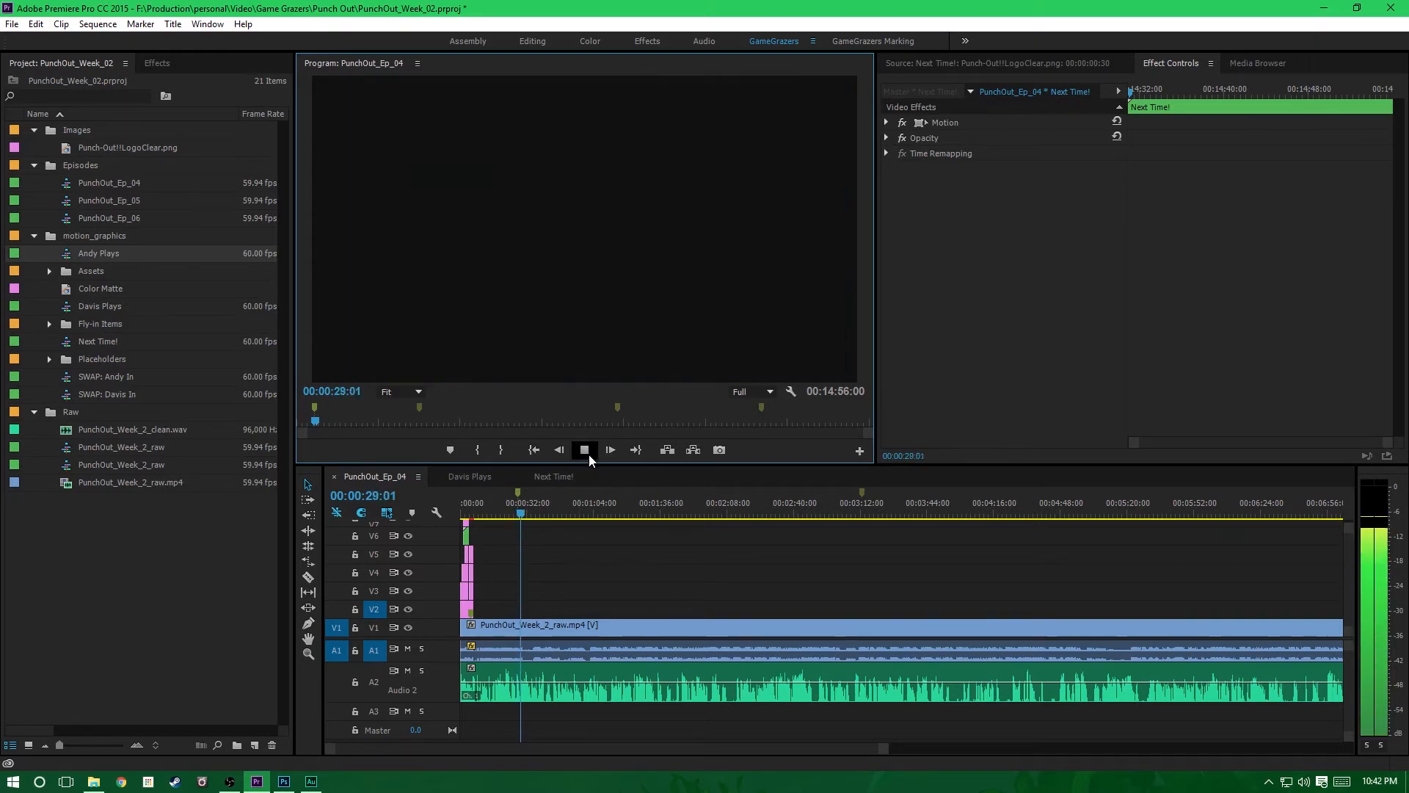
click(585, 450)
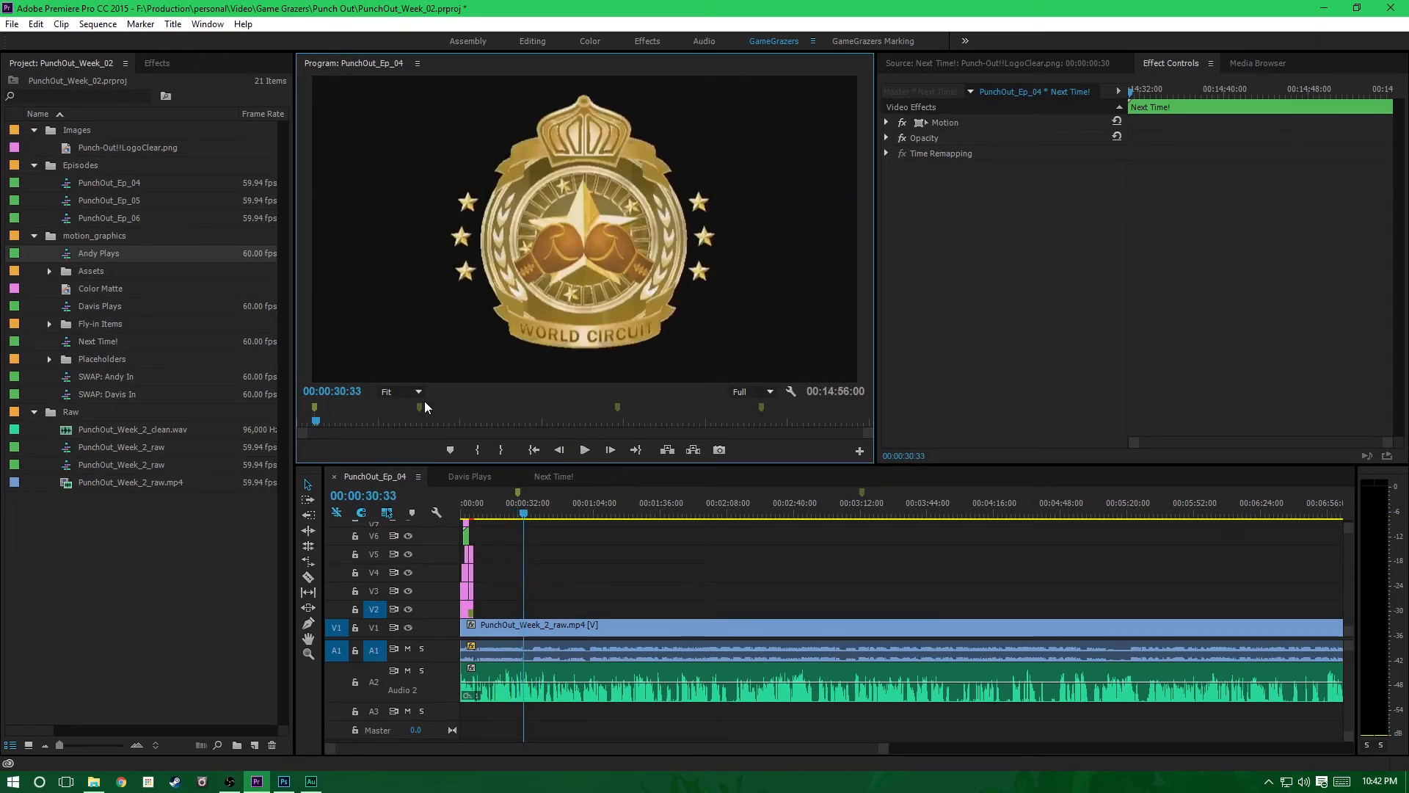
click(420, 407)
click(585, 450)
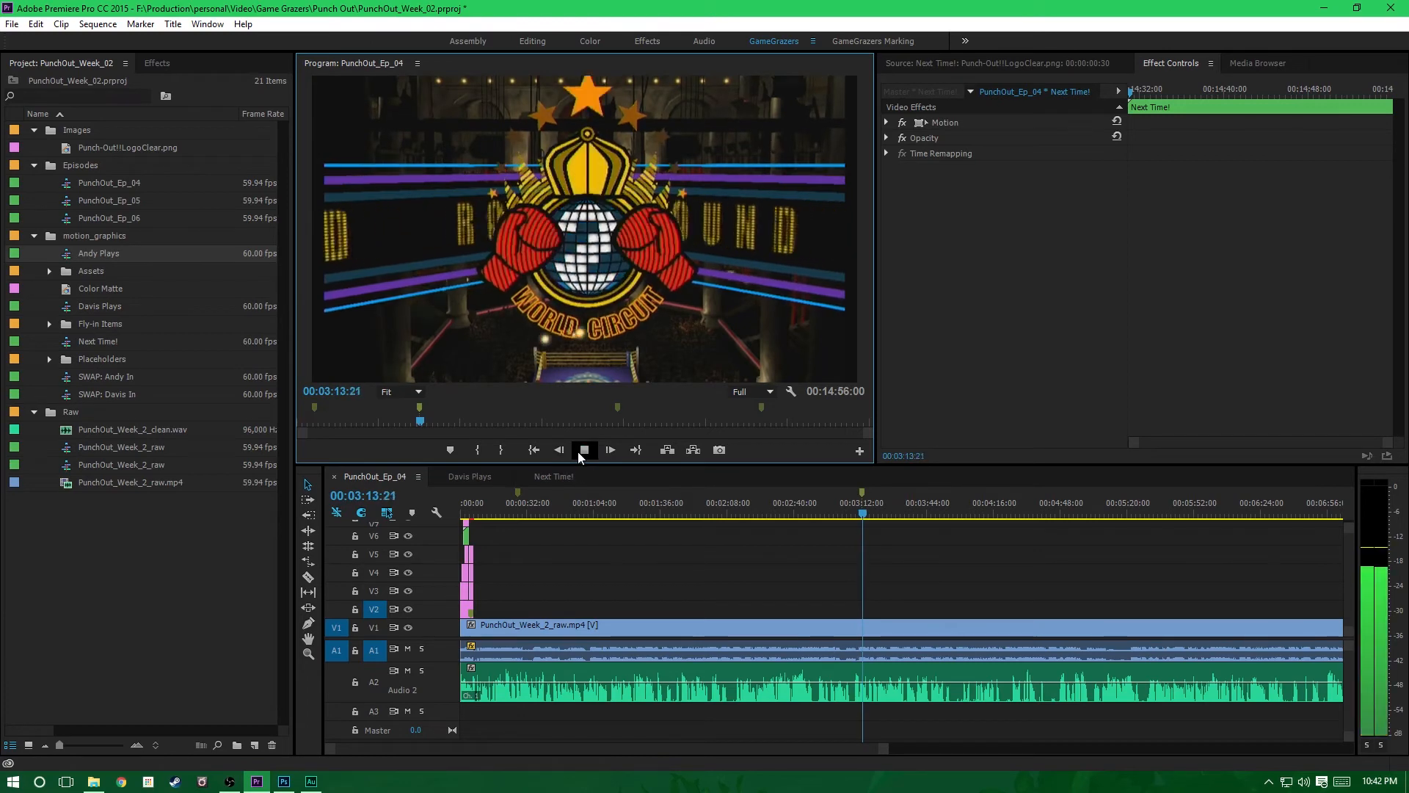
click(584, 450)
click(617, 408)
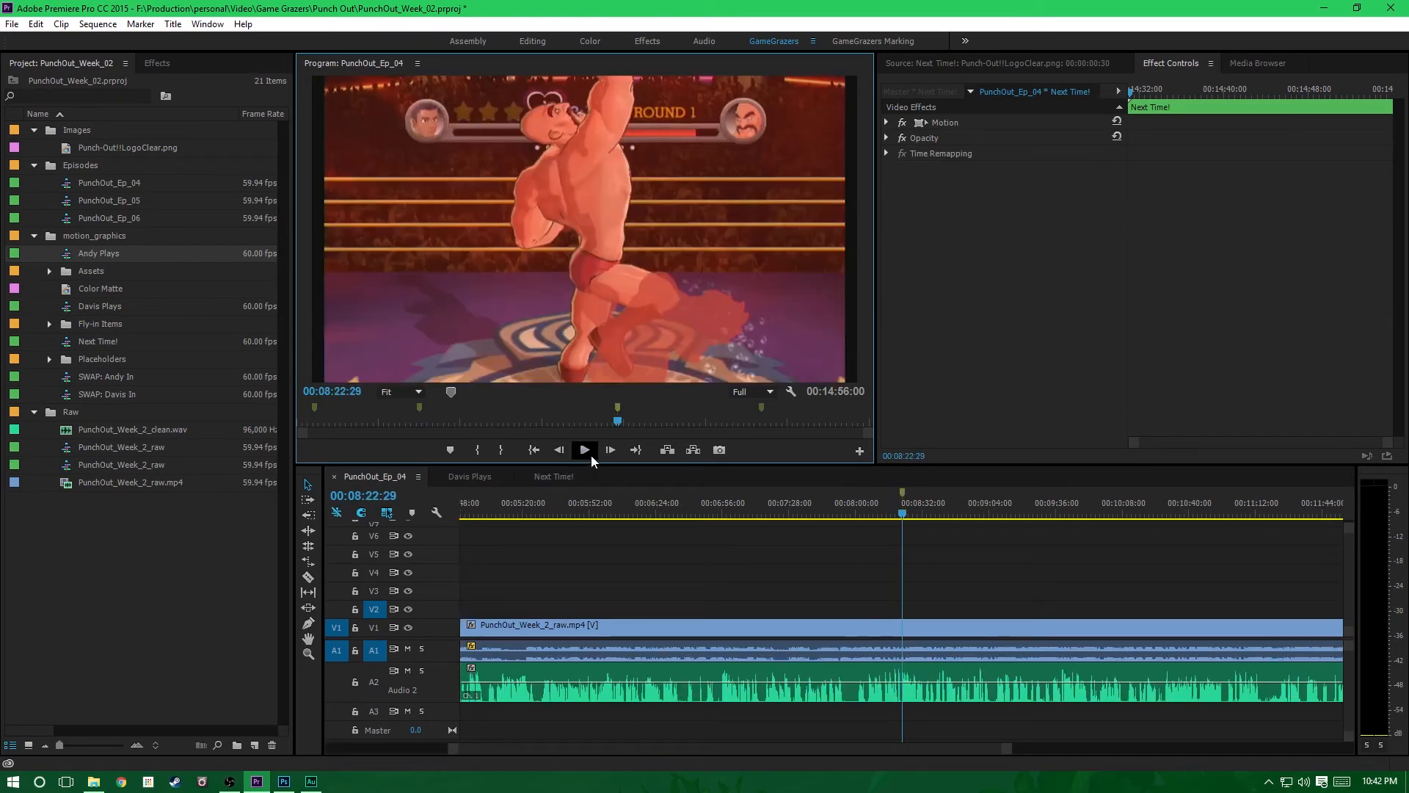
click(585, 450)
click(585, 450)
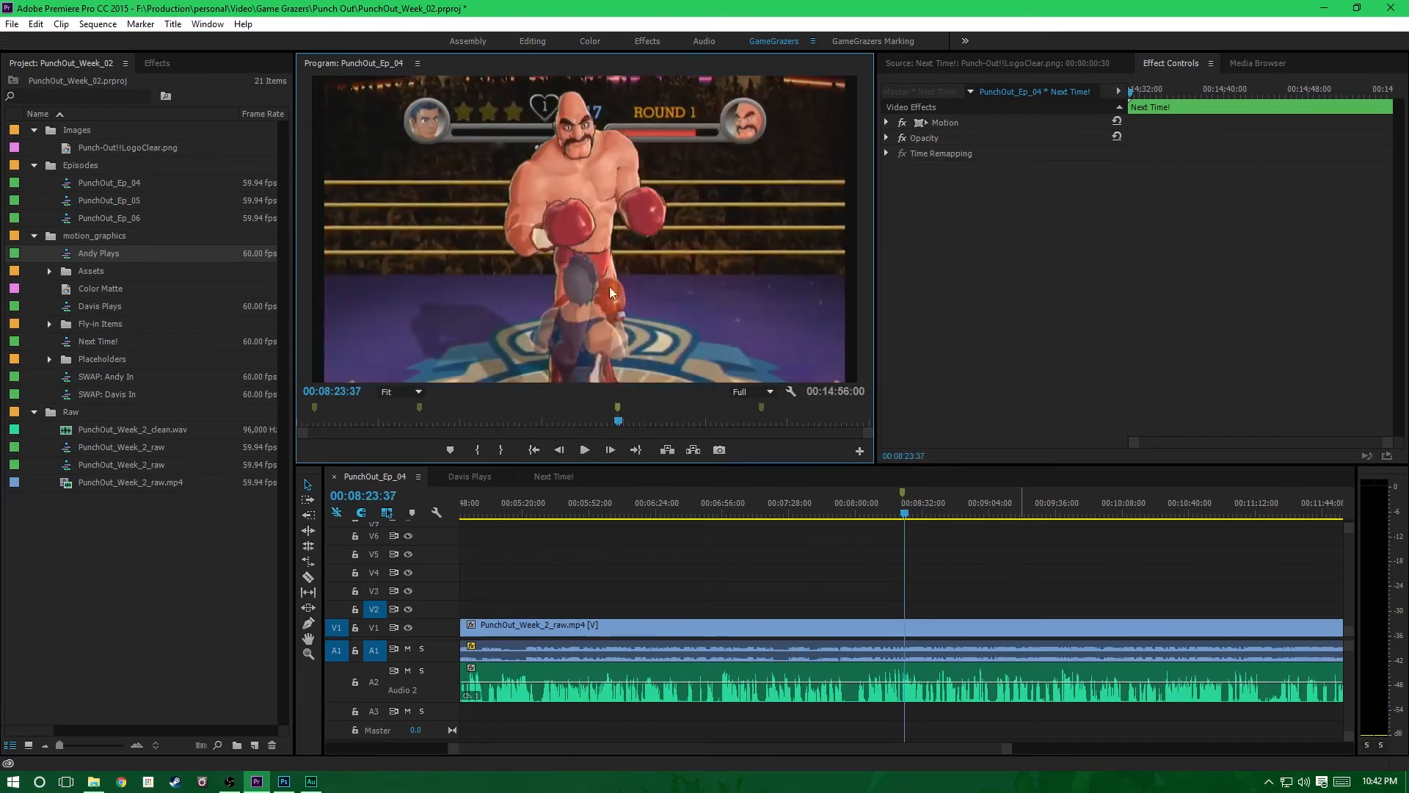
click(761, 408)
click(585, 451)
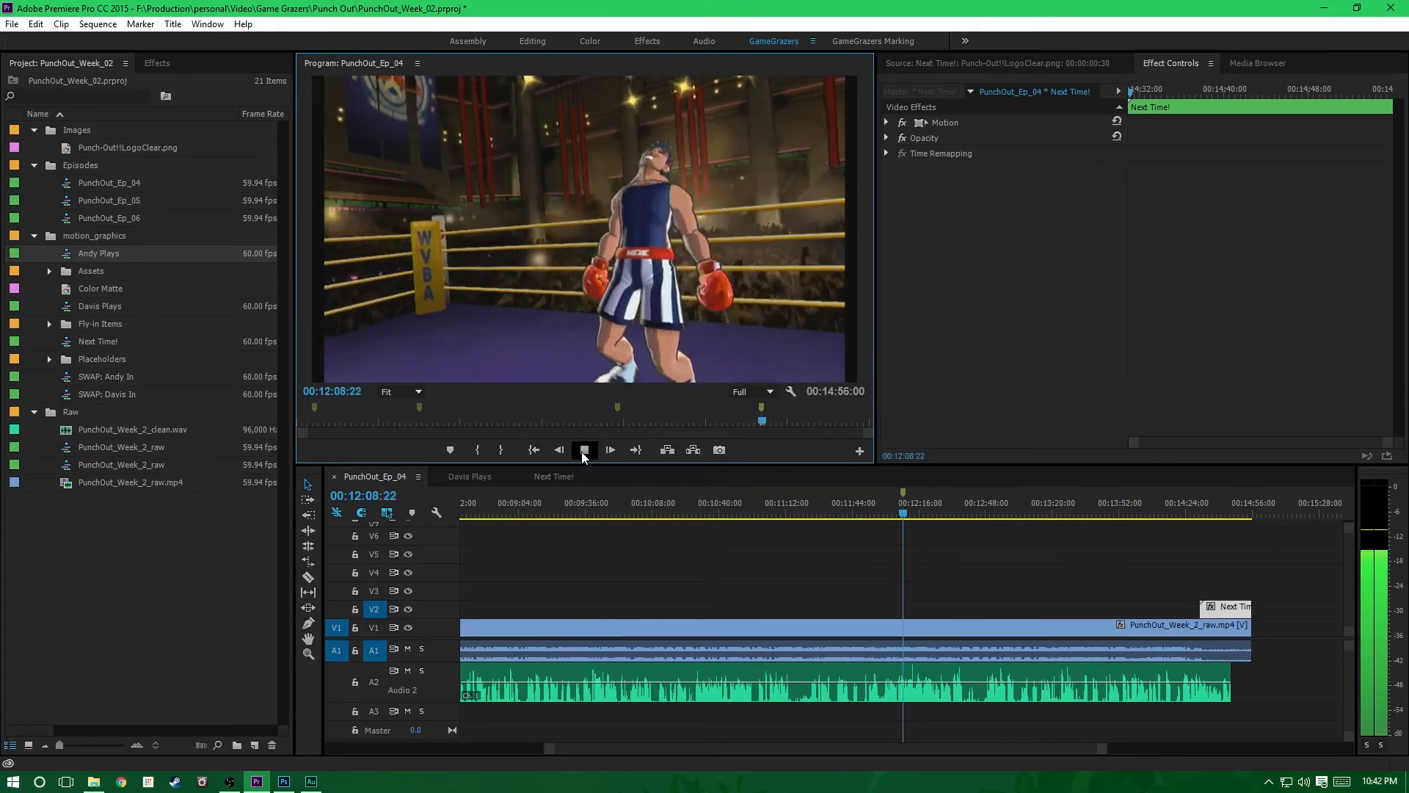
click(584, 451)
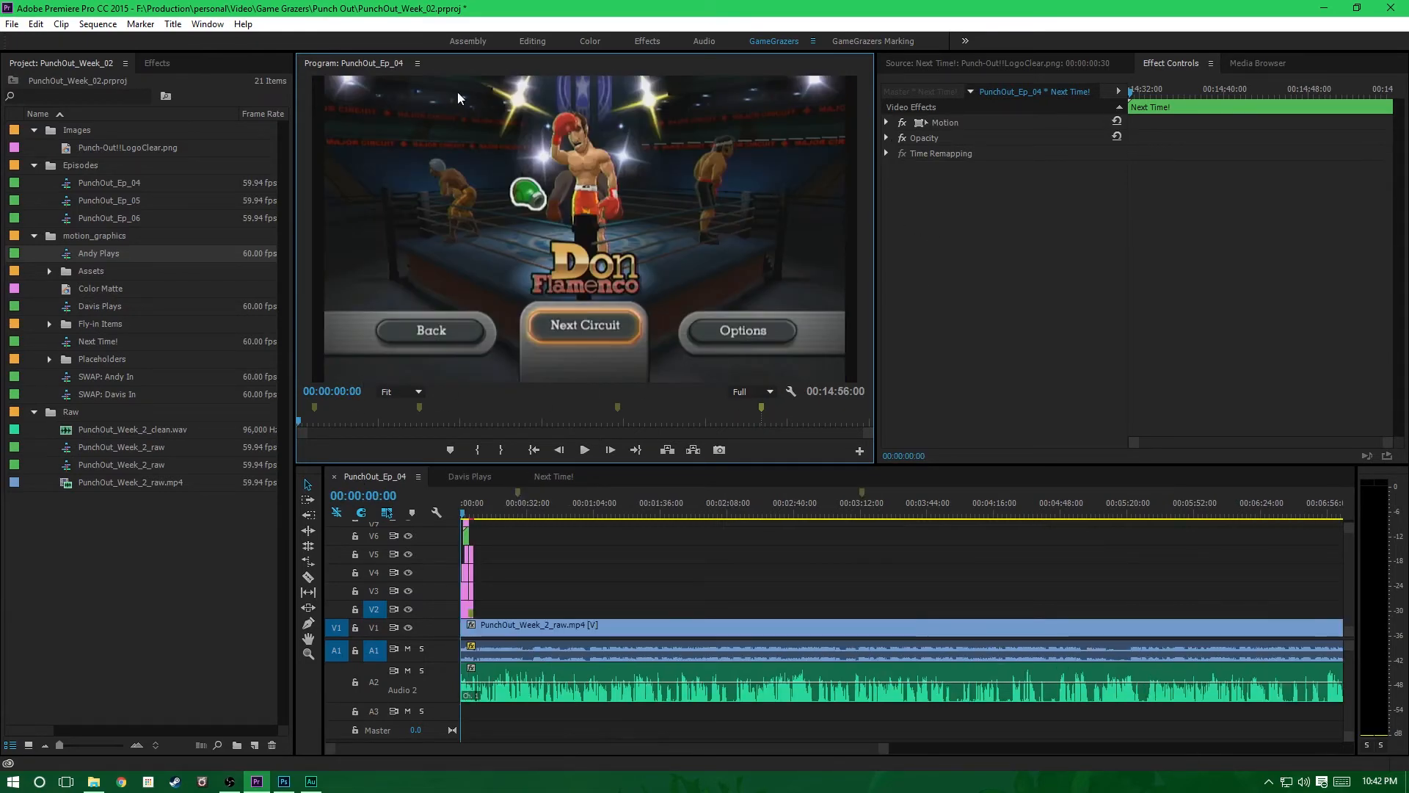
Step: Move the playhead to the first marker at 00:00:27:48 and collapse the motion_graphics and Raw bins
click(518, 503)
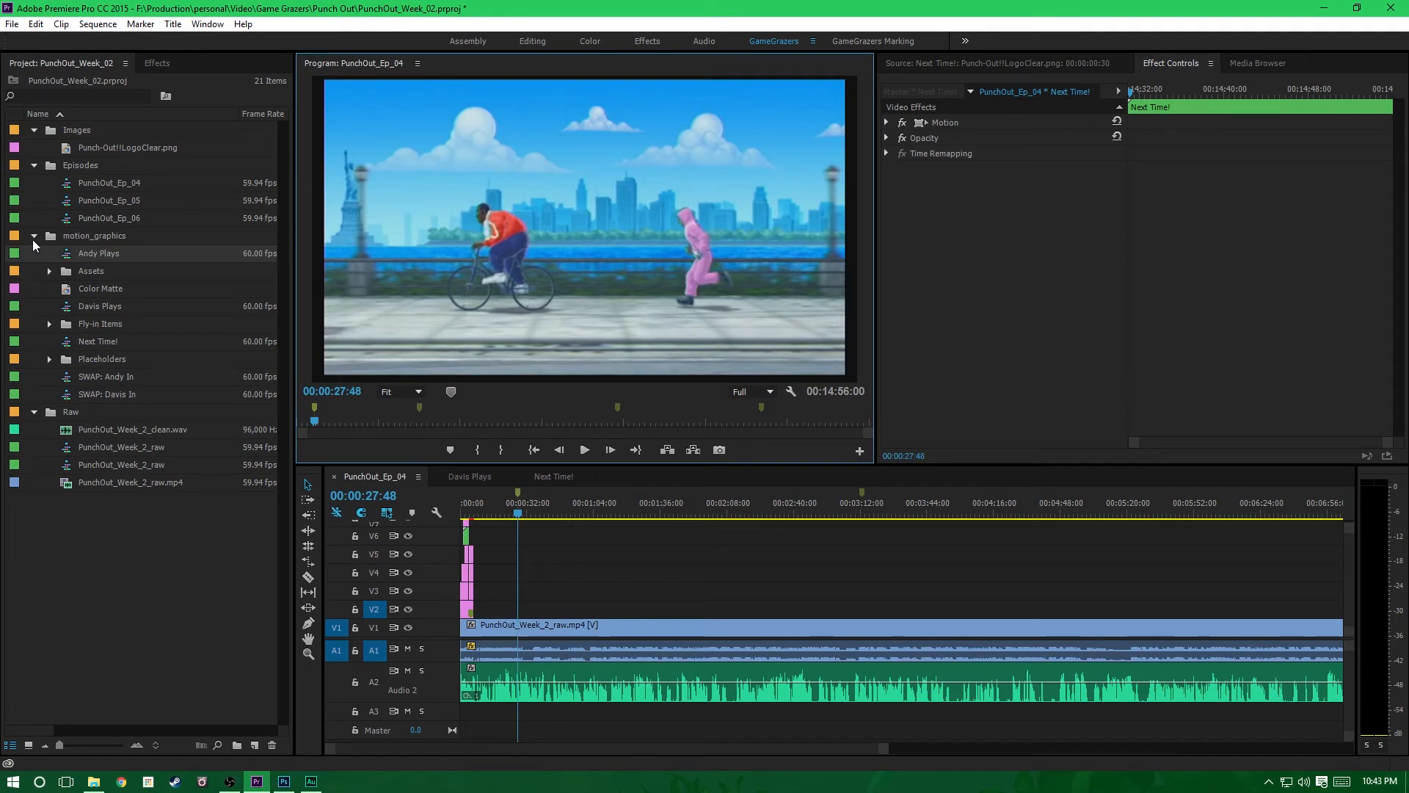
click(34, 235)
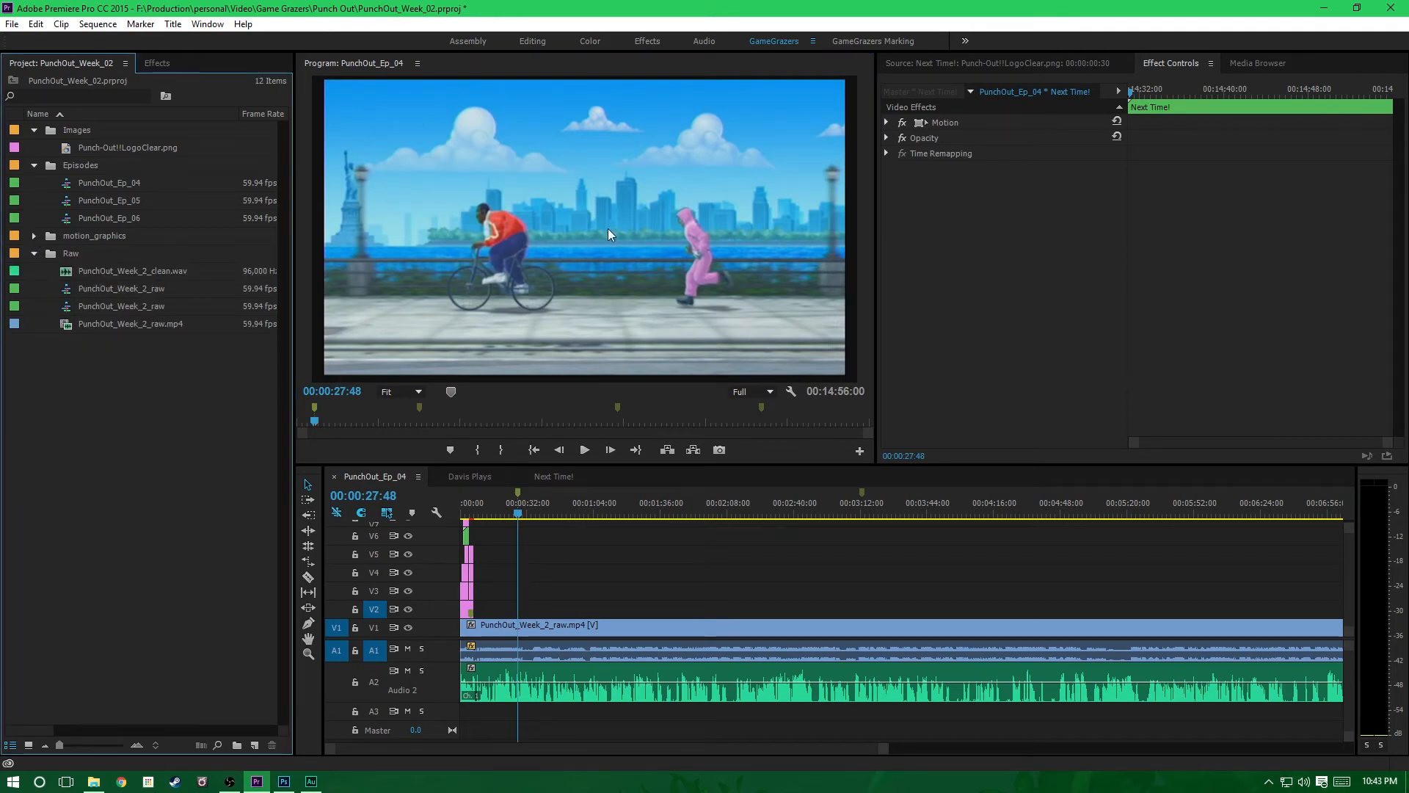
click(34, 253)
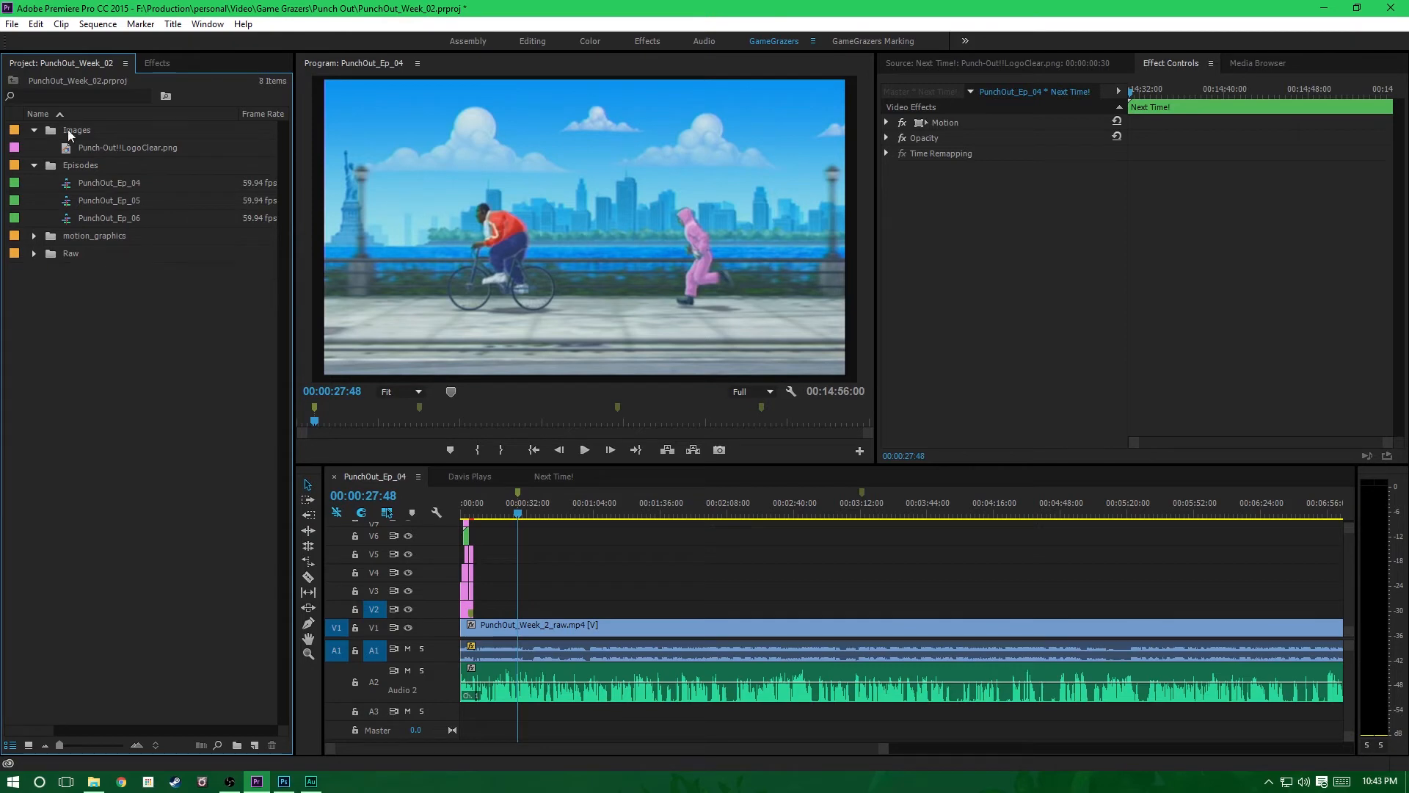
Step: Import lucky_charms.png, snakes_on_a_plane.jpg and soda_wars.png from the project's images folder into the Images bin
right_click(59, 131)
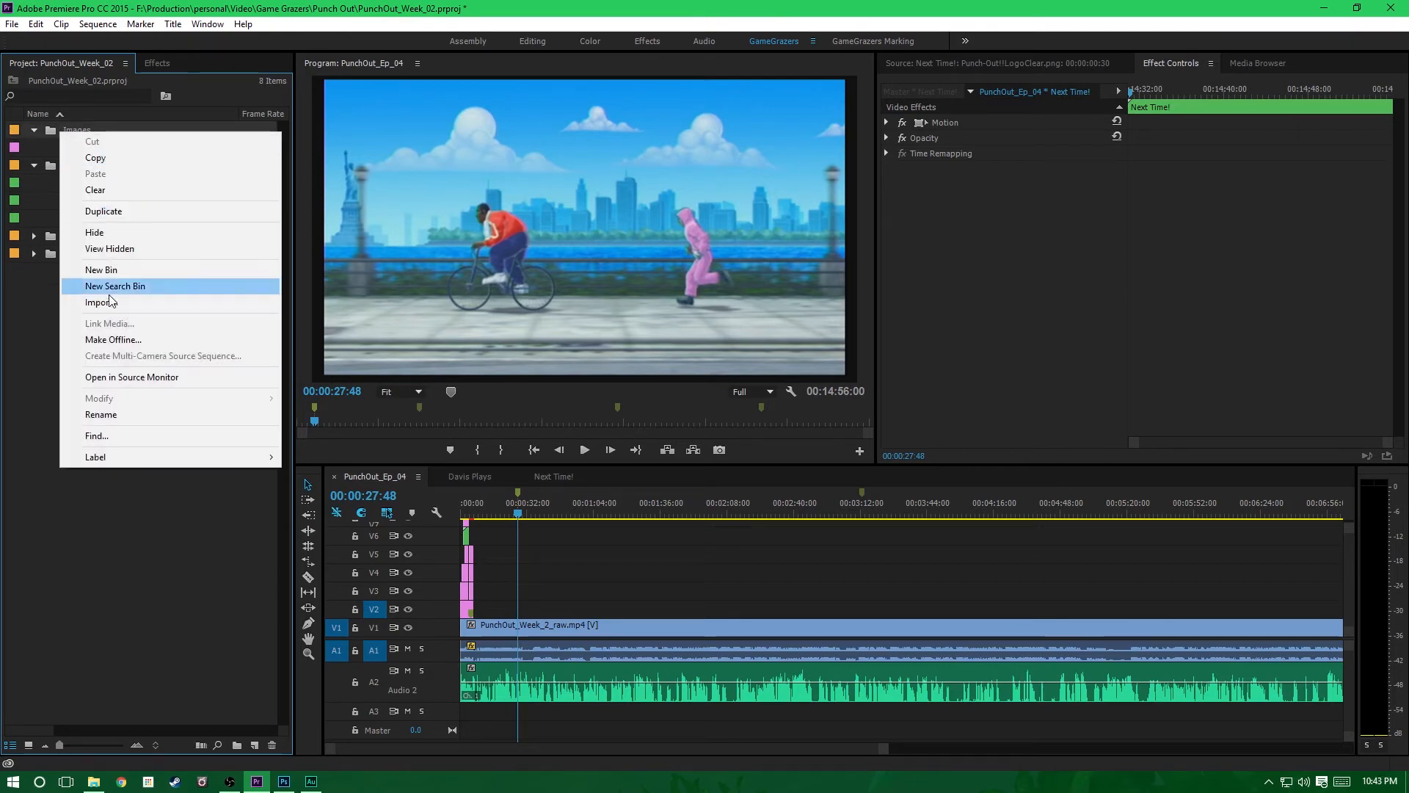
click(95, 301)
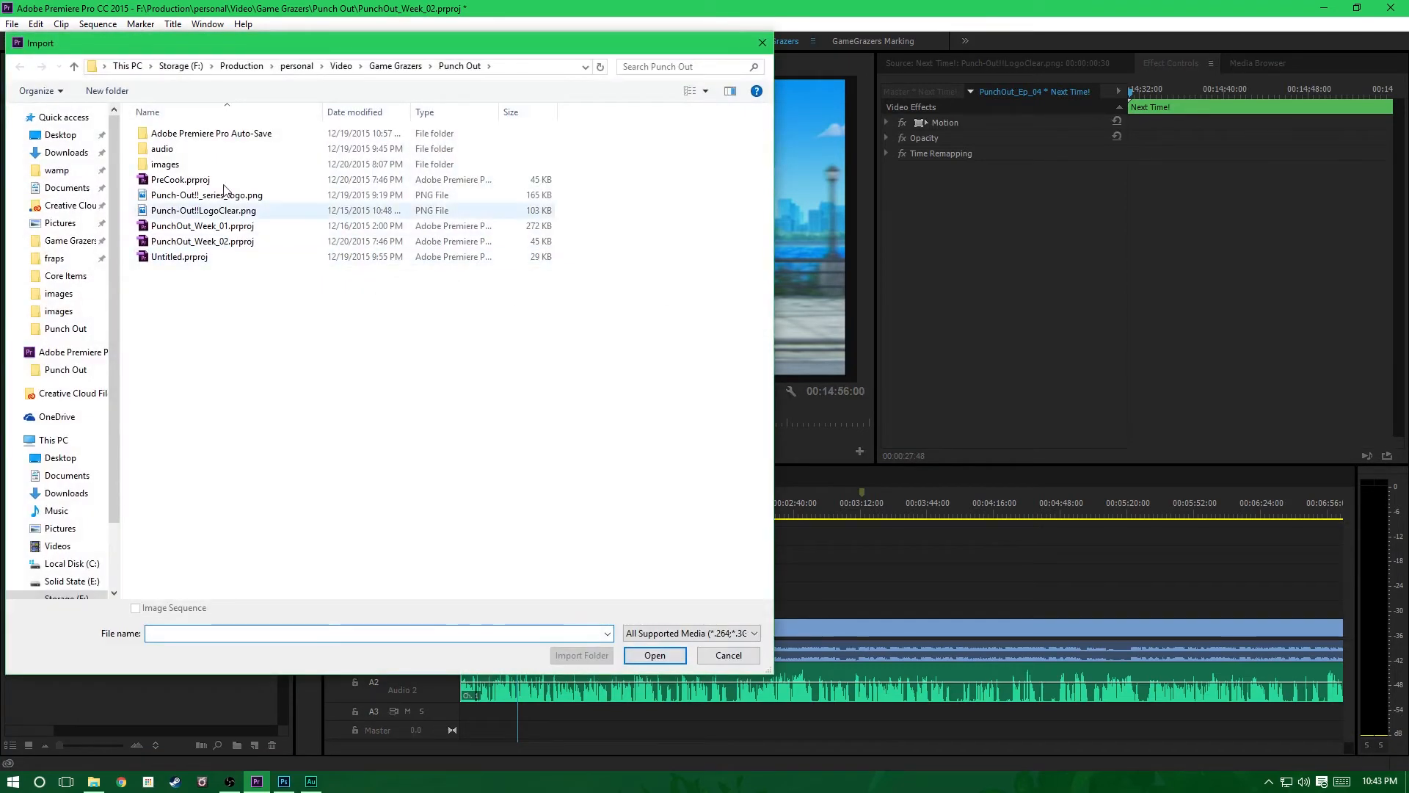
double_click(190, 156)
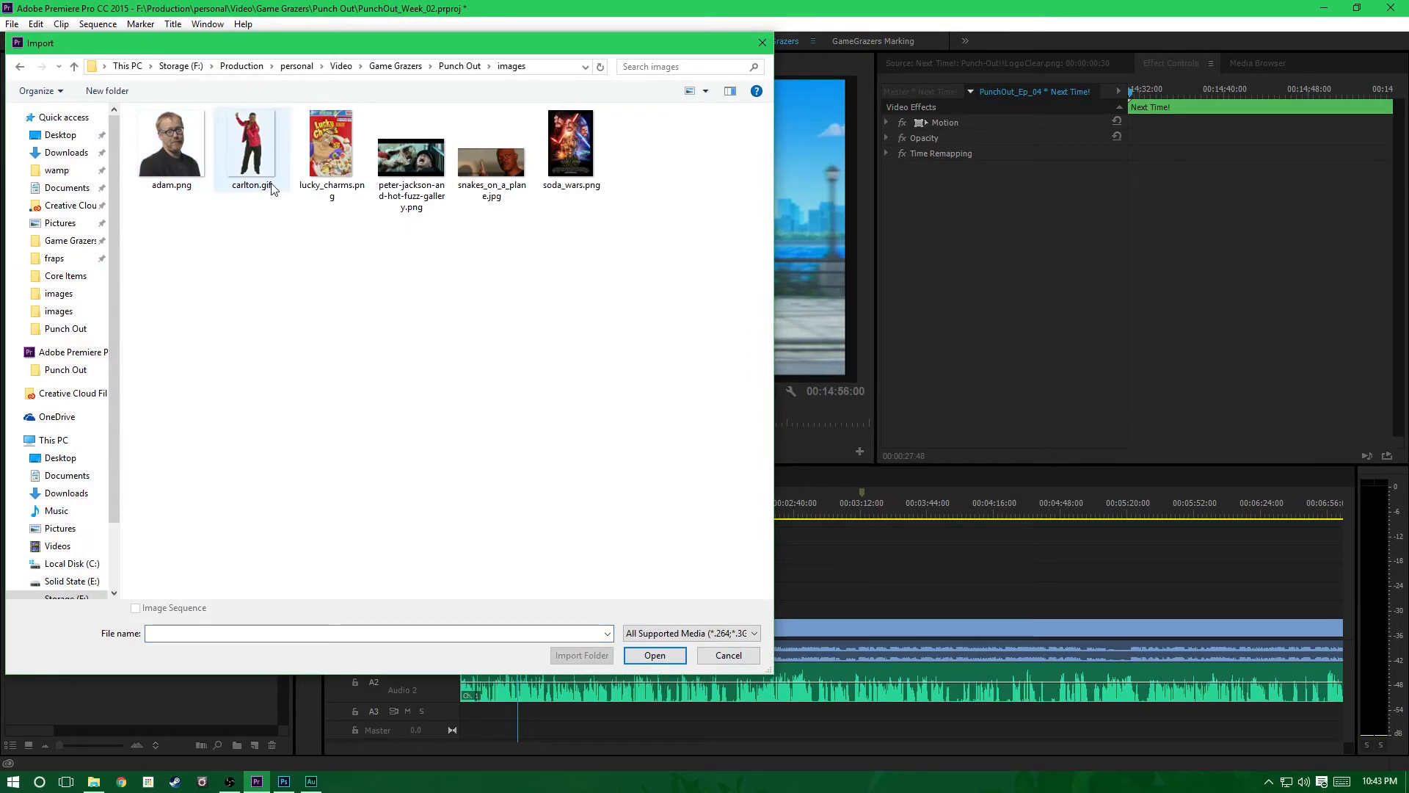
click(518, 168)
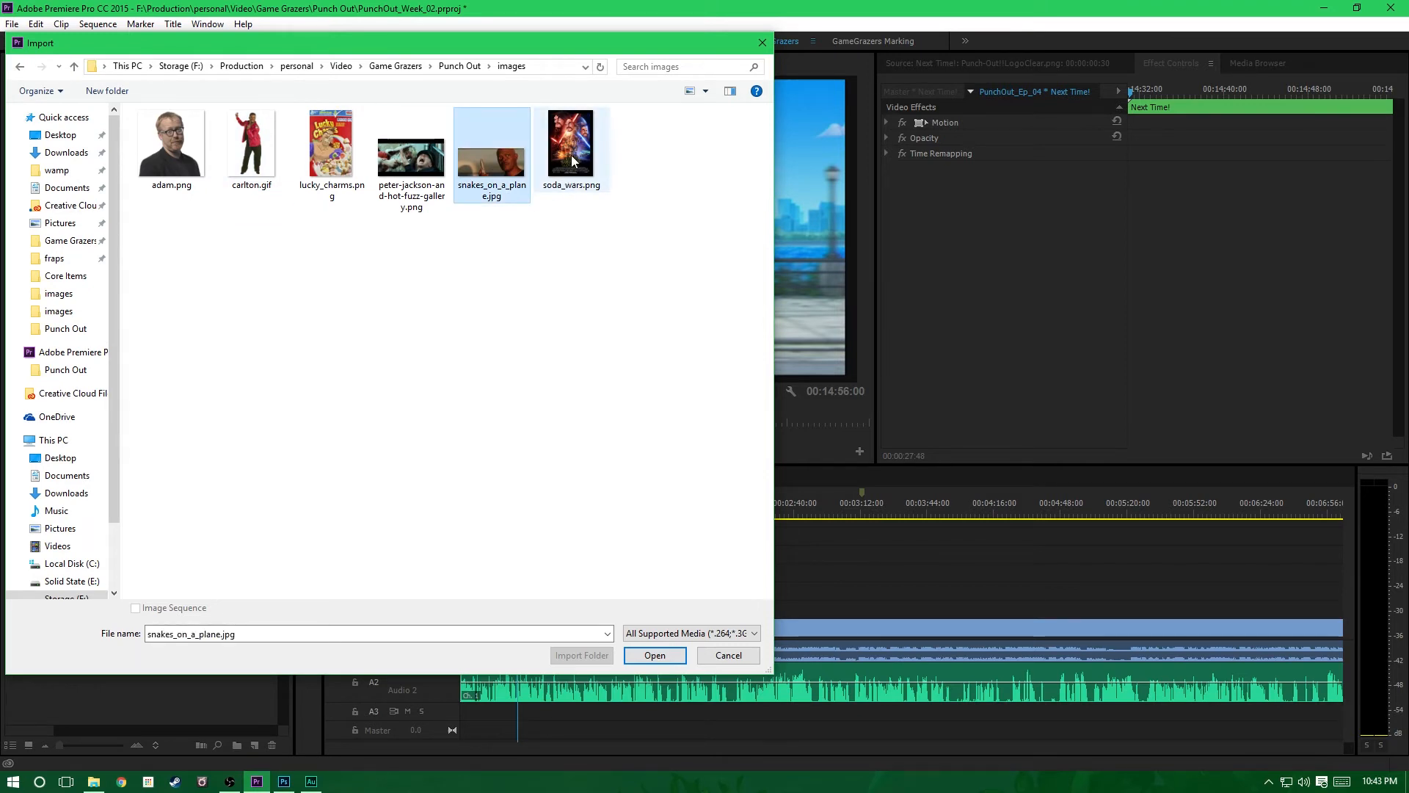
ctrl+click(572, 160)
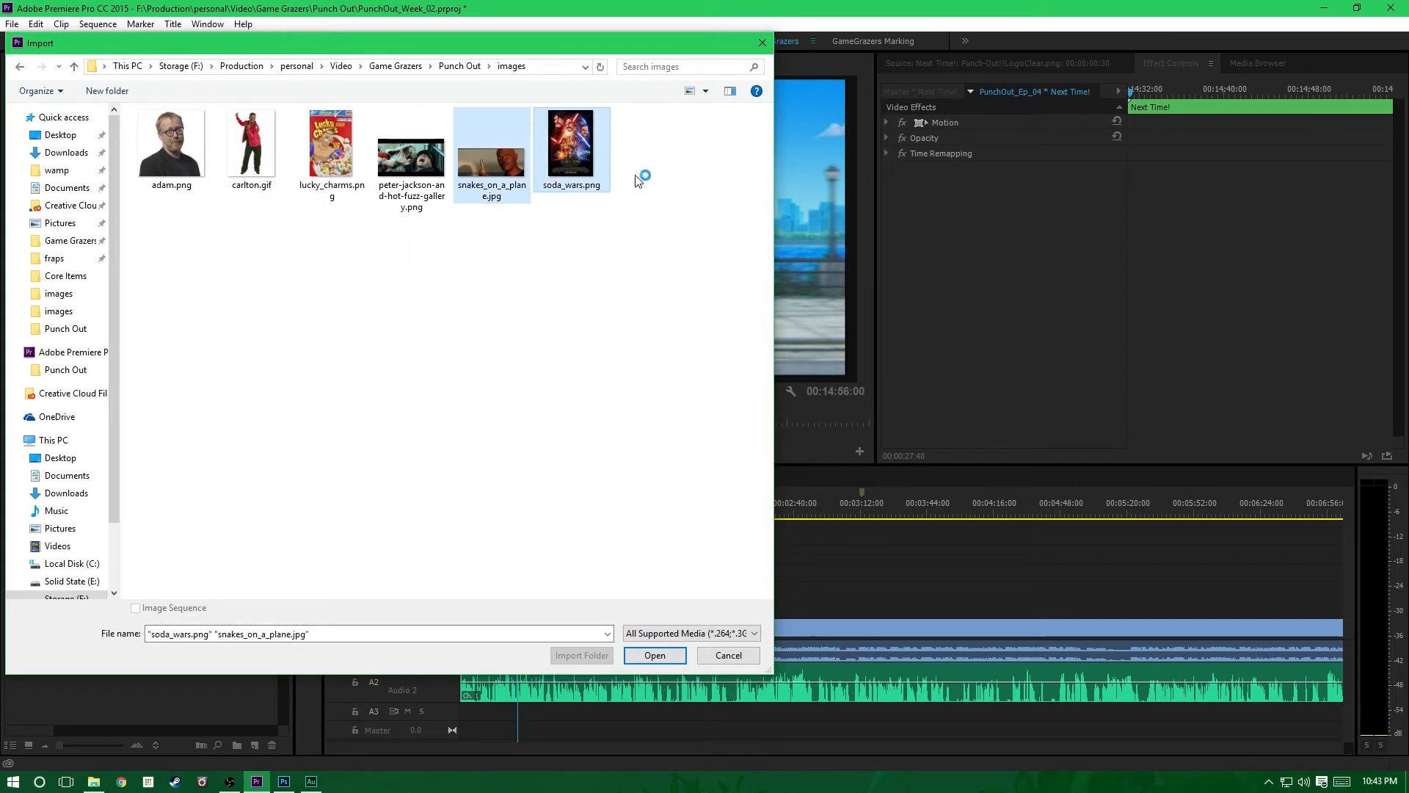
ctrl+click(327, 172)
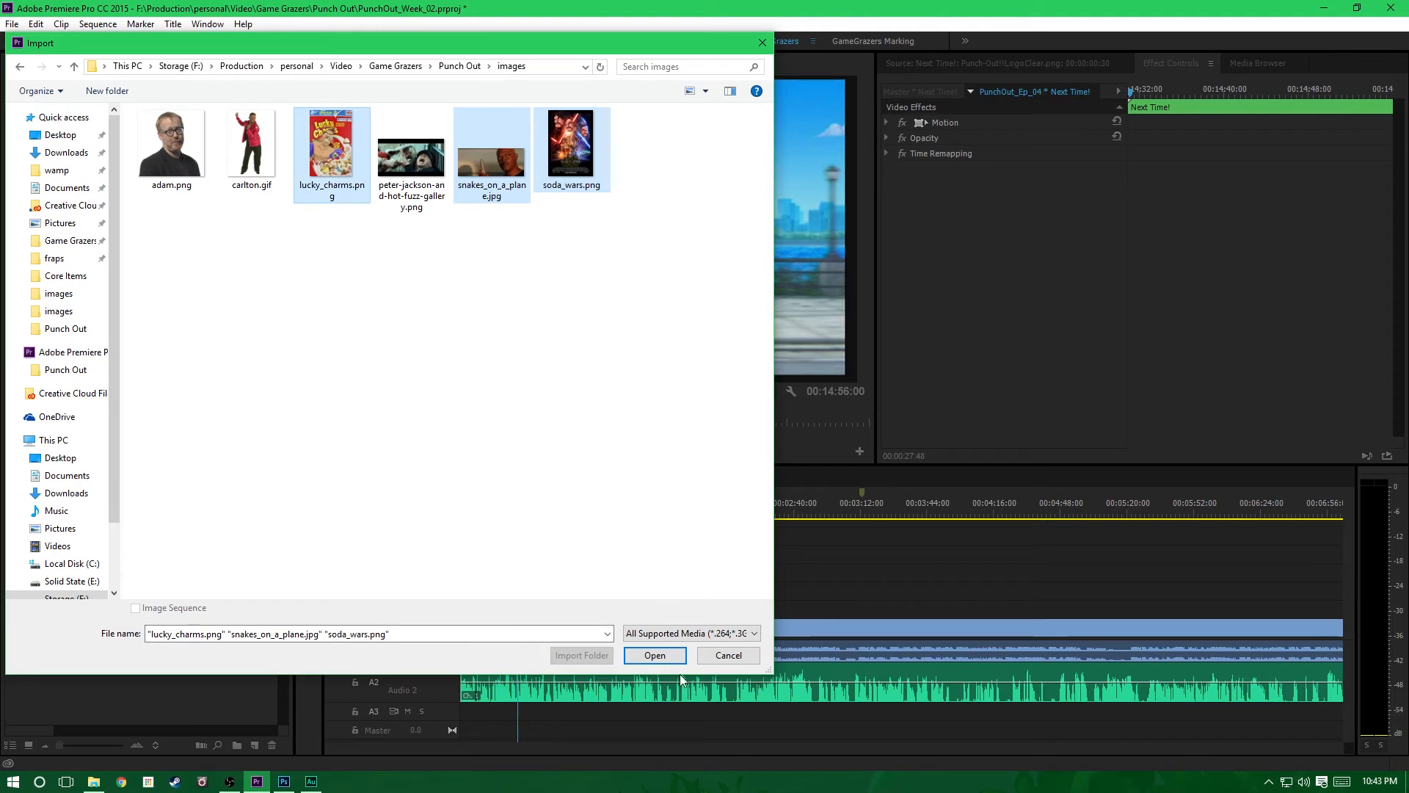
click(655, 655)
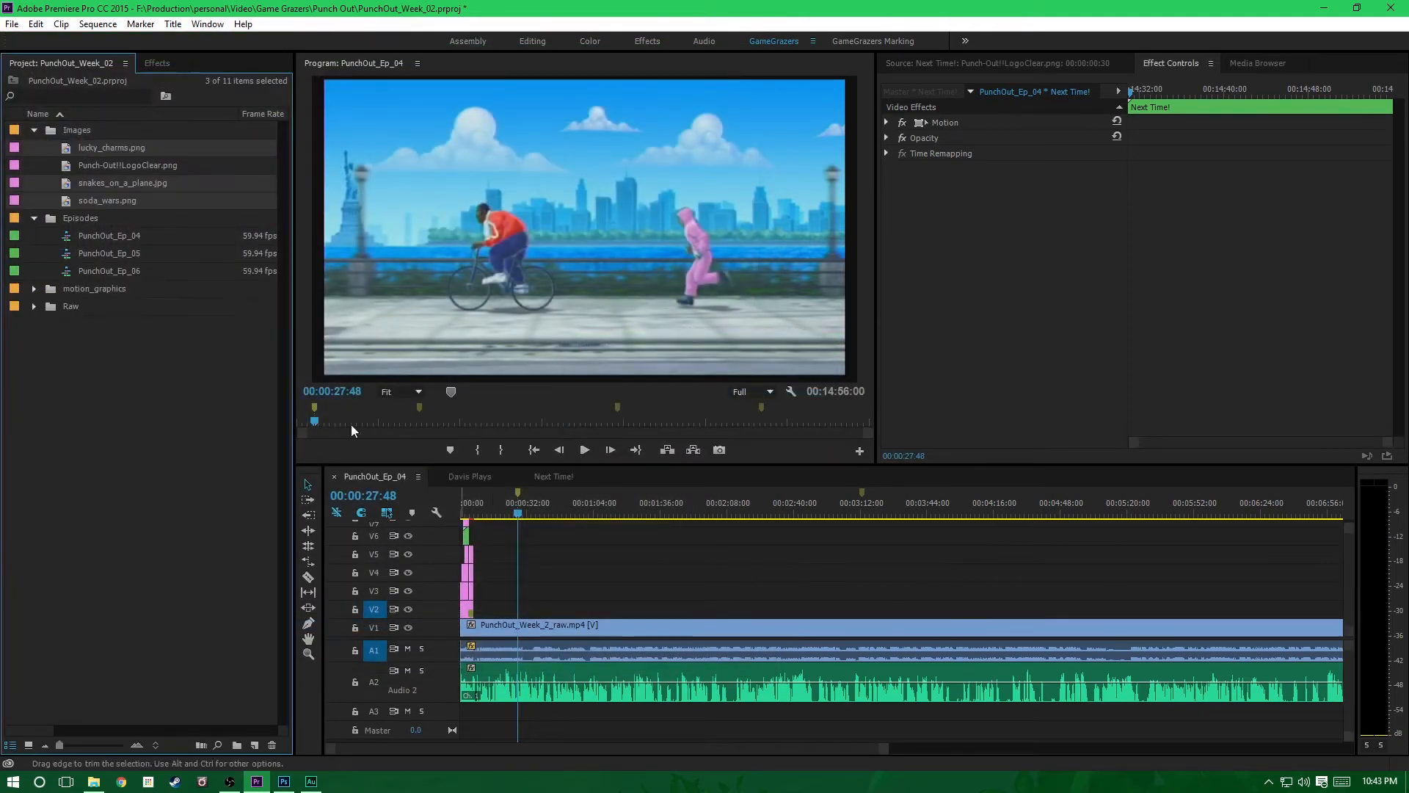
Step: Preview lucky_charms.png and soda_wars.png in the Source Monitor
click(167, 343)
double_click(70, 151)
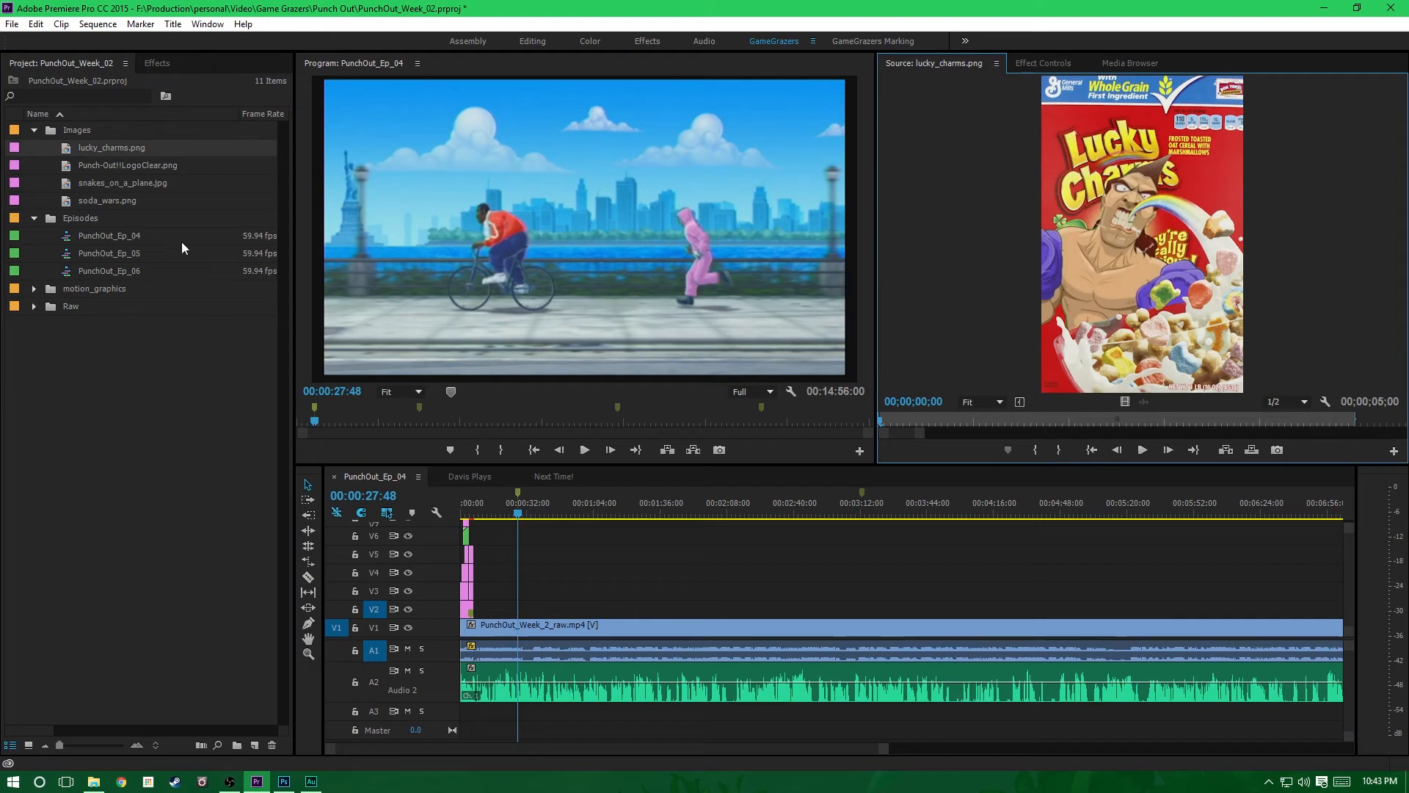
double_click(66, 202)
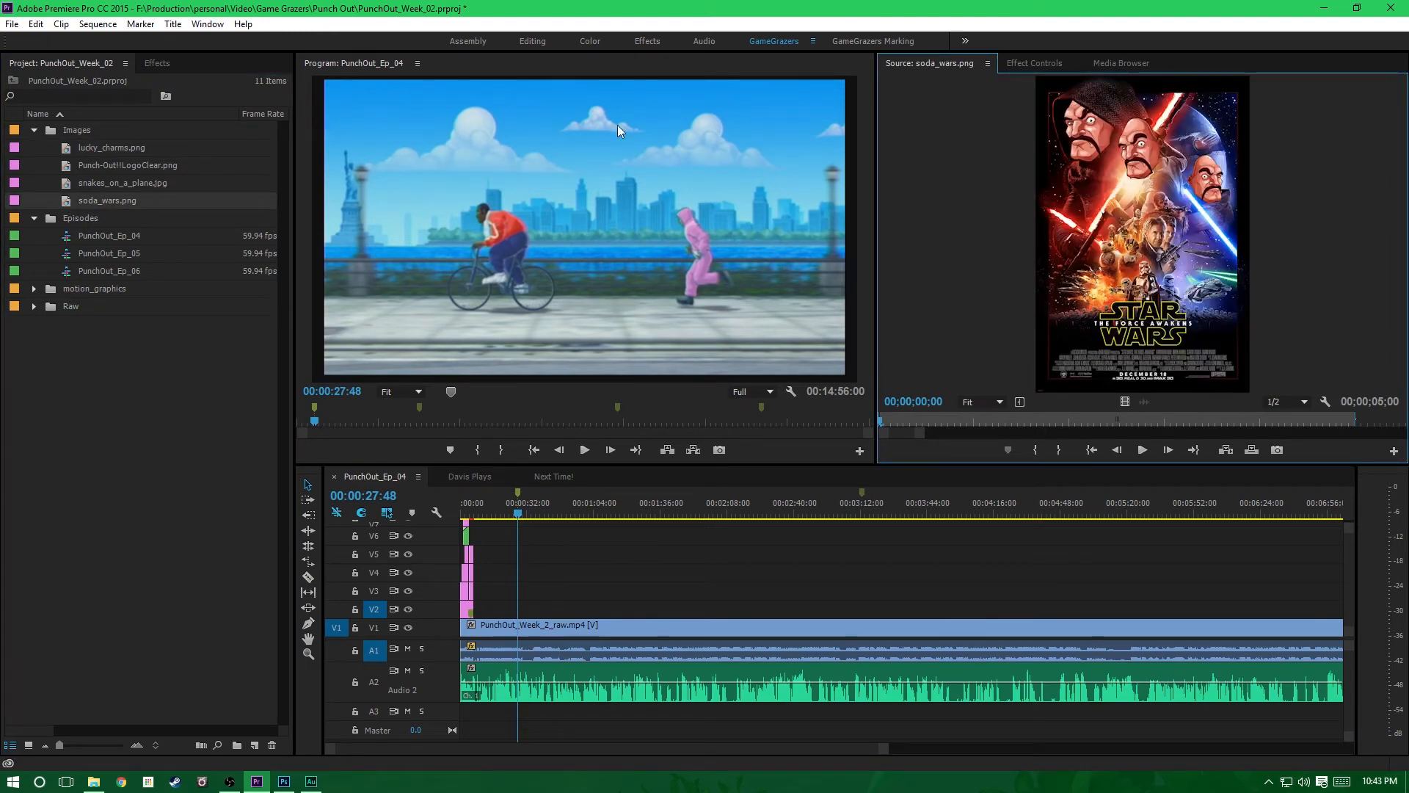
Step: Show the Effect Controls and place lucky_charms.png on V2 at the first marker, 00:00:27:48
click(1034, 64)
click(77, 150)
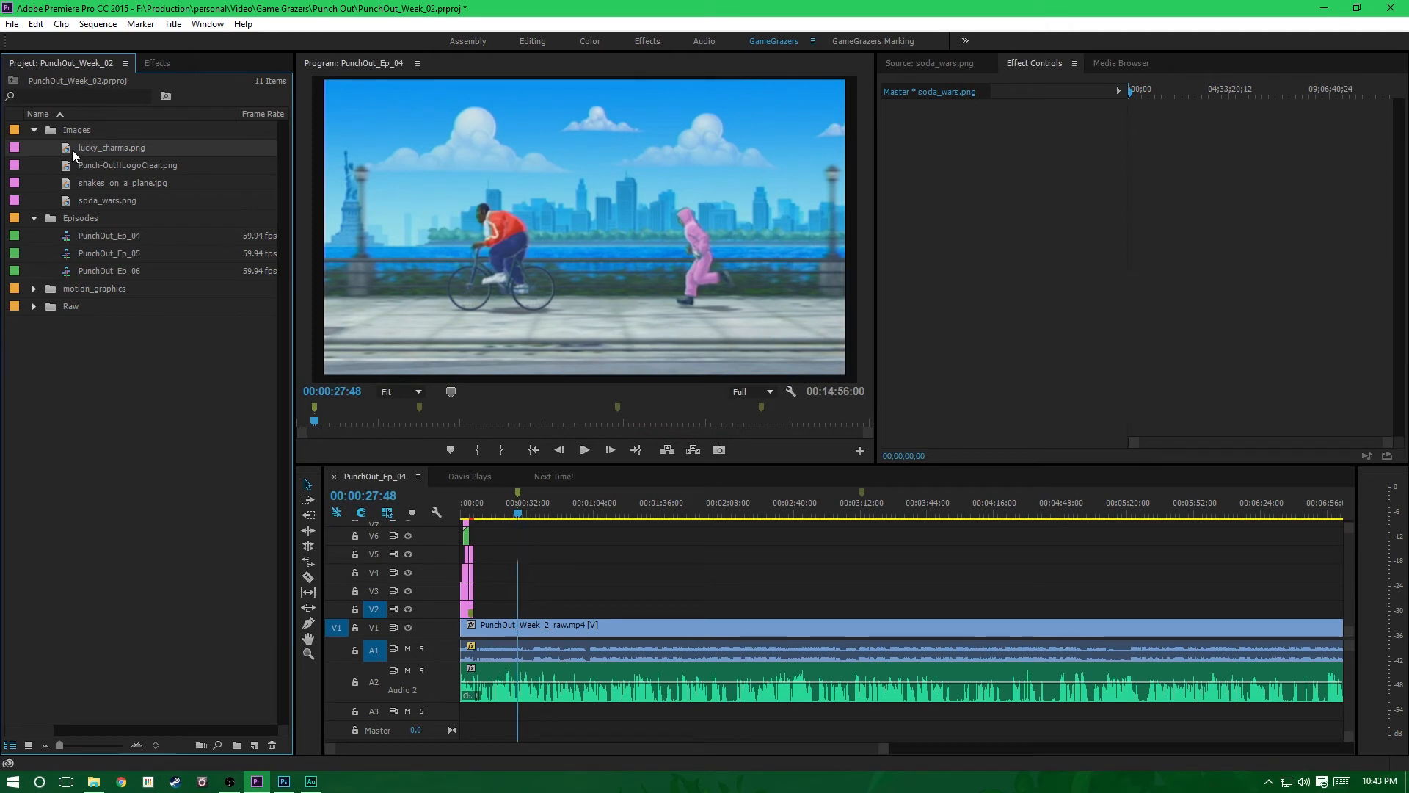
drag(76, 150, 522, 608)
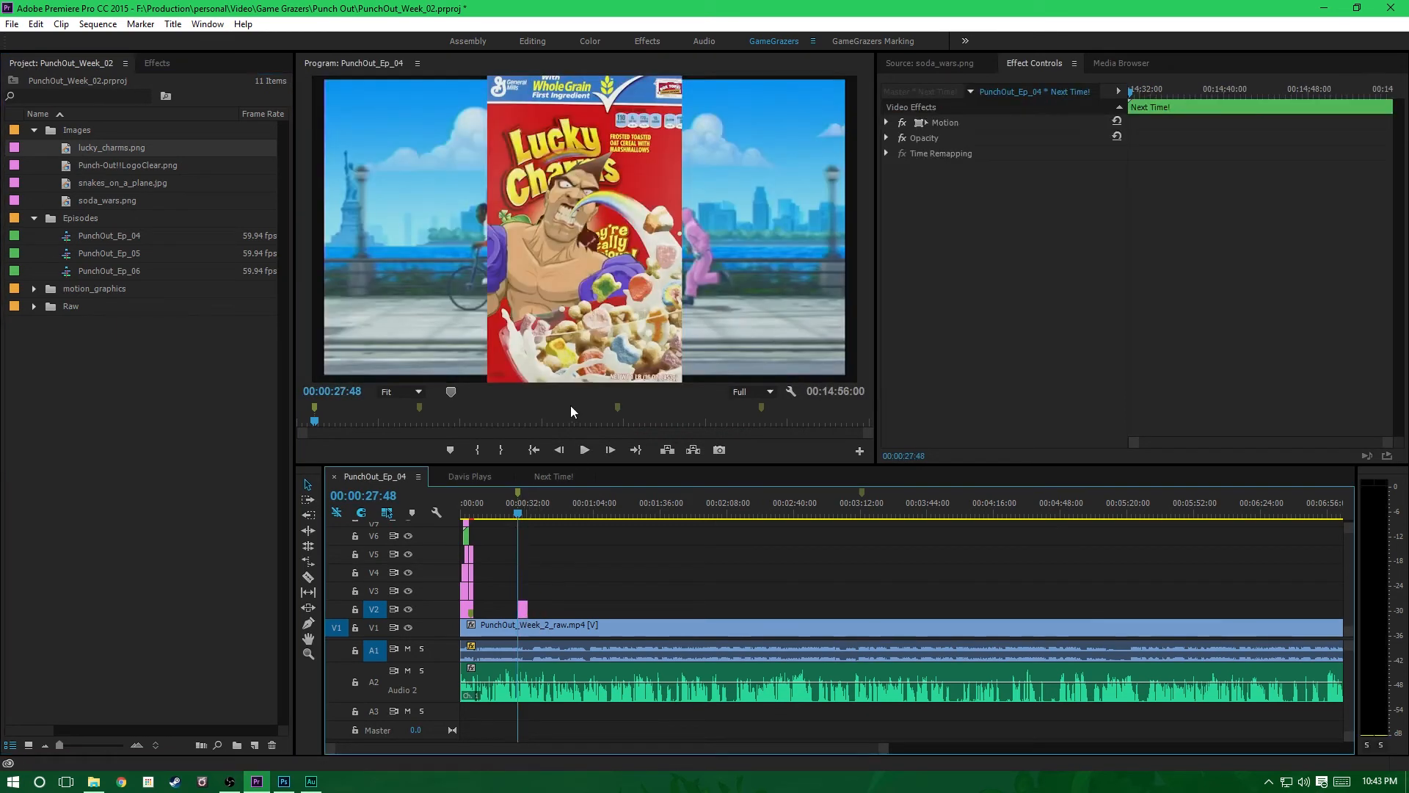
Step: Set the lucky_charms.png clip's Scale to 67 and its Rotation to -17°
click(888, 123)
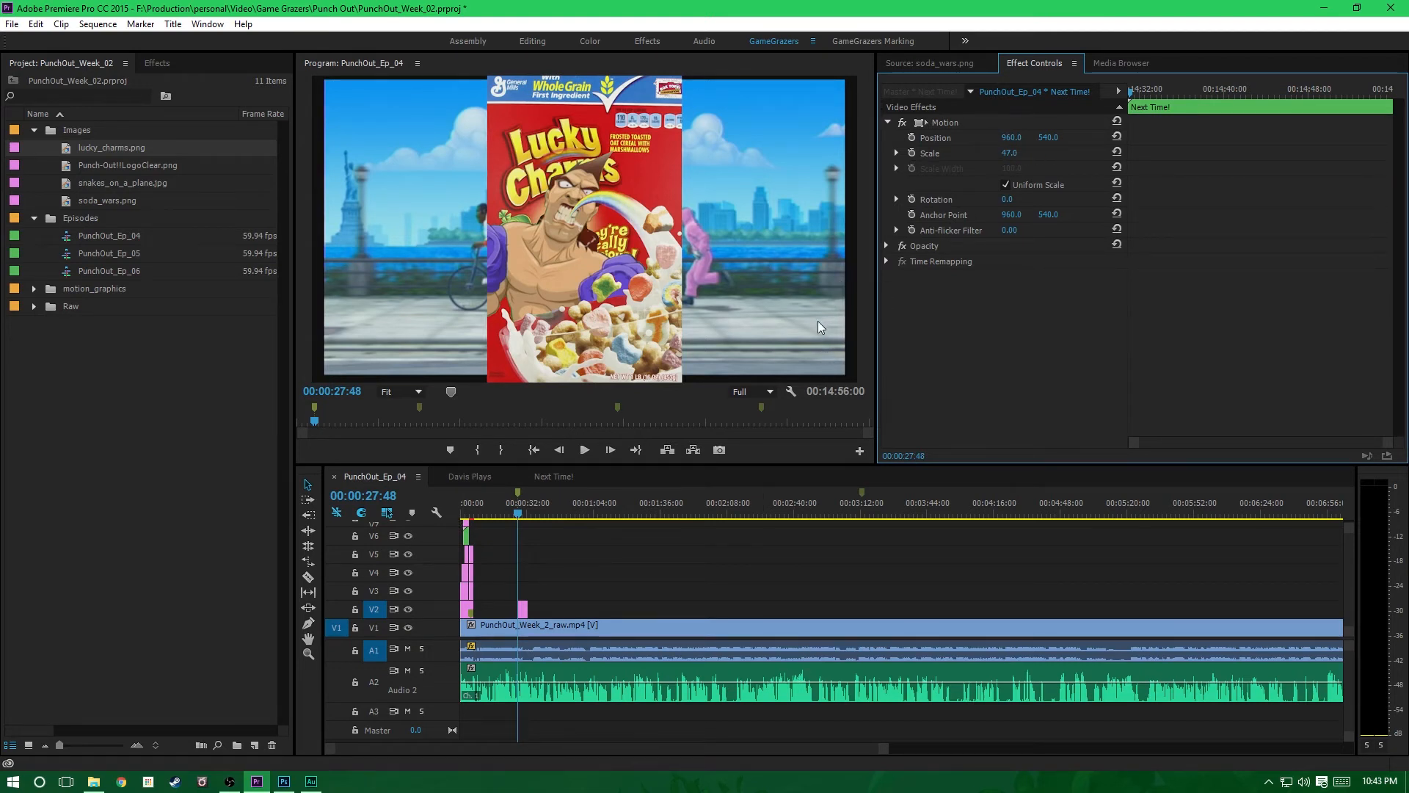
key(ctrl+z)
click(523, 609)
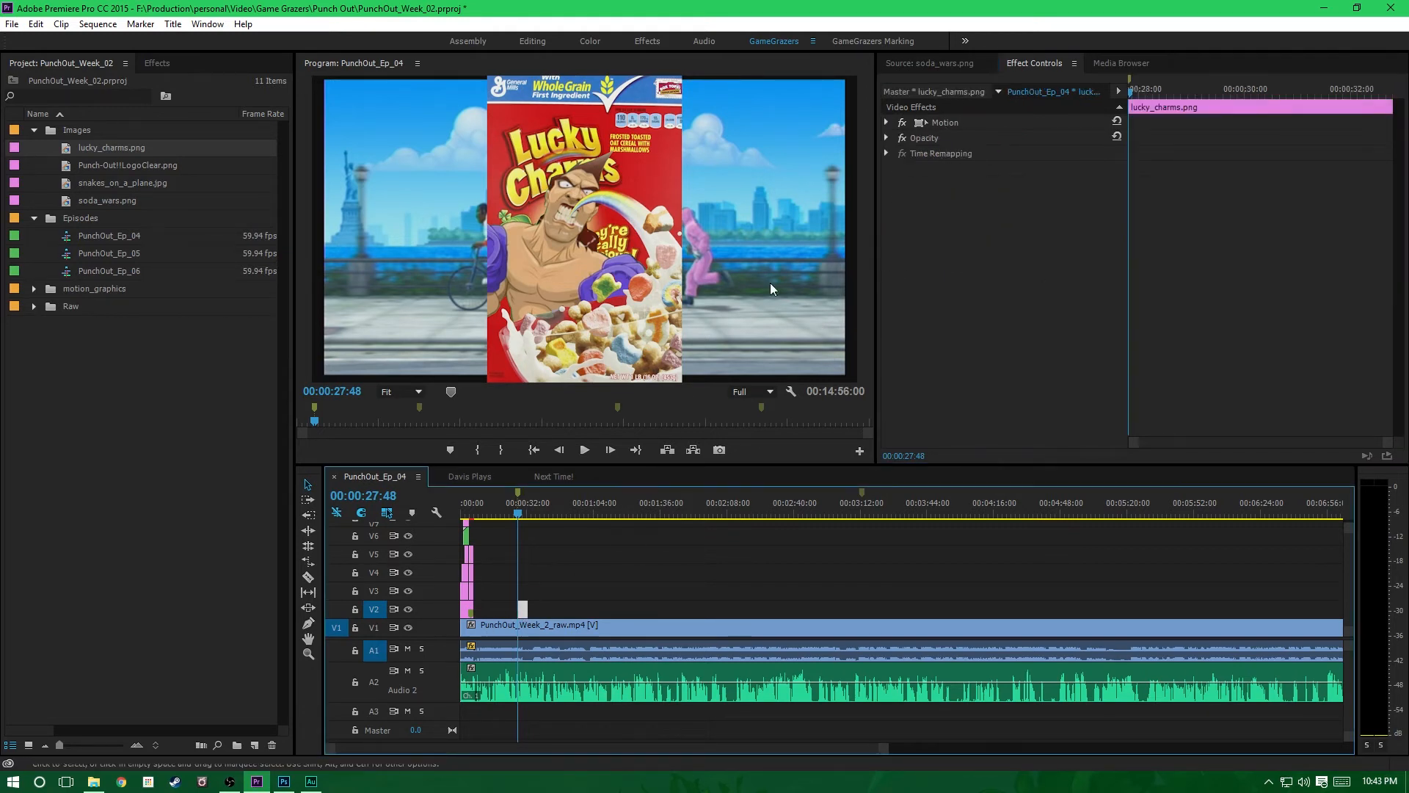
click(887, 122)
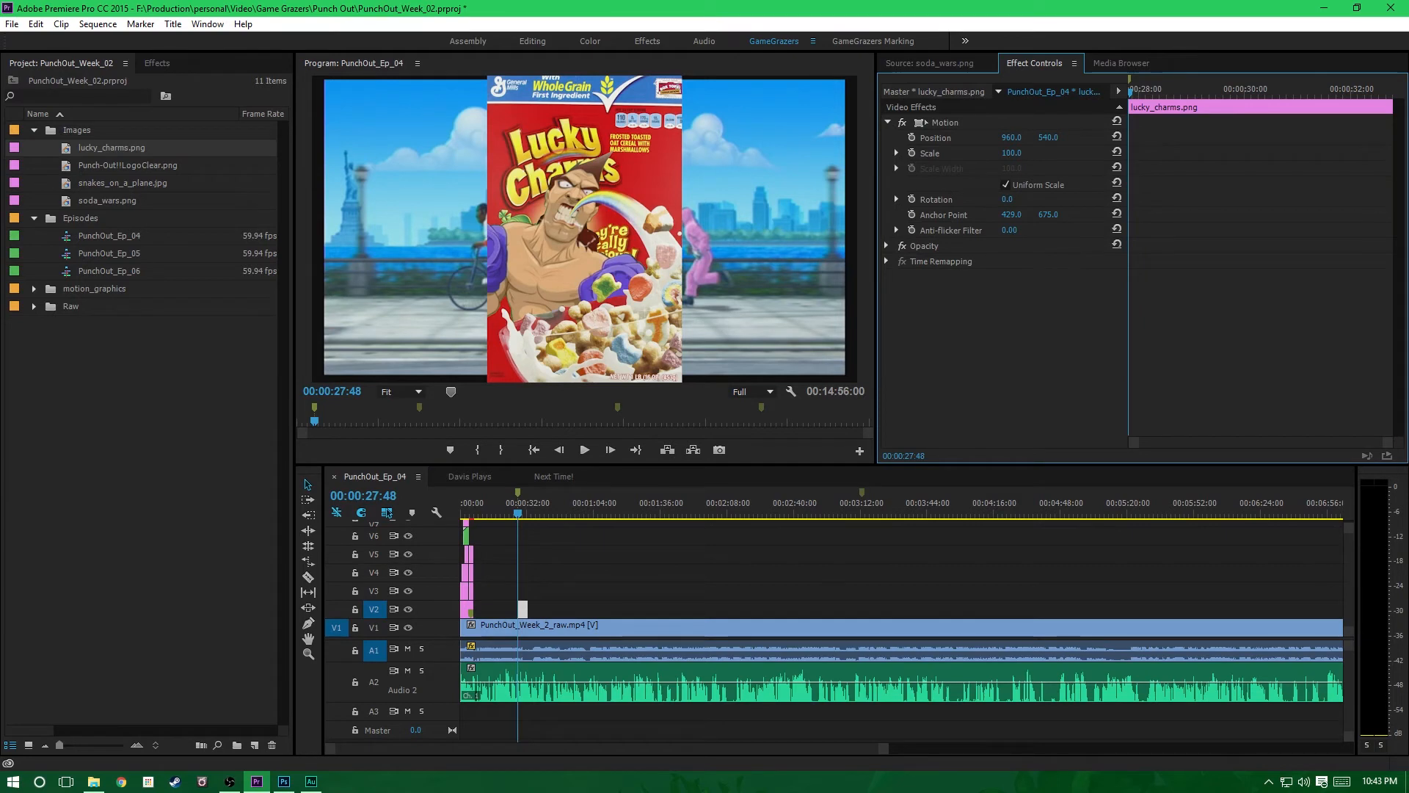
drag(1011, 153, 910, 209)
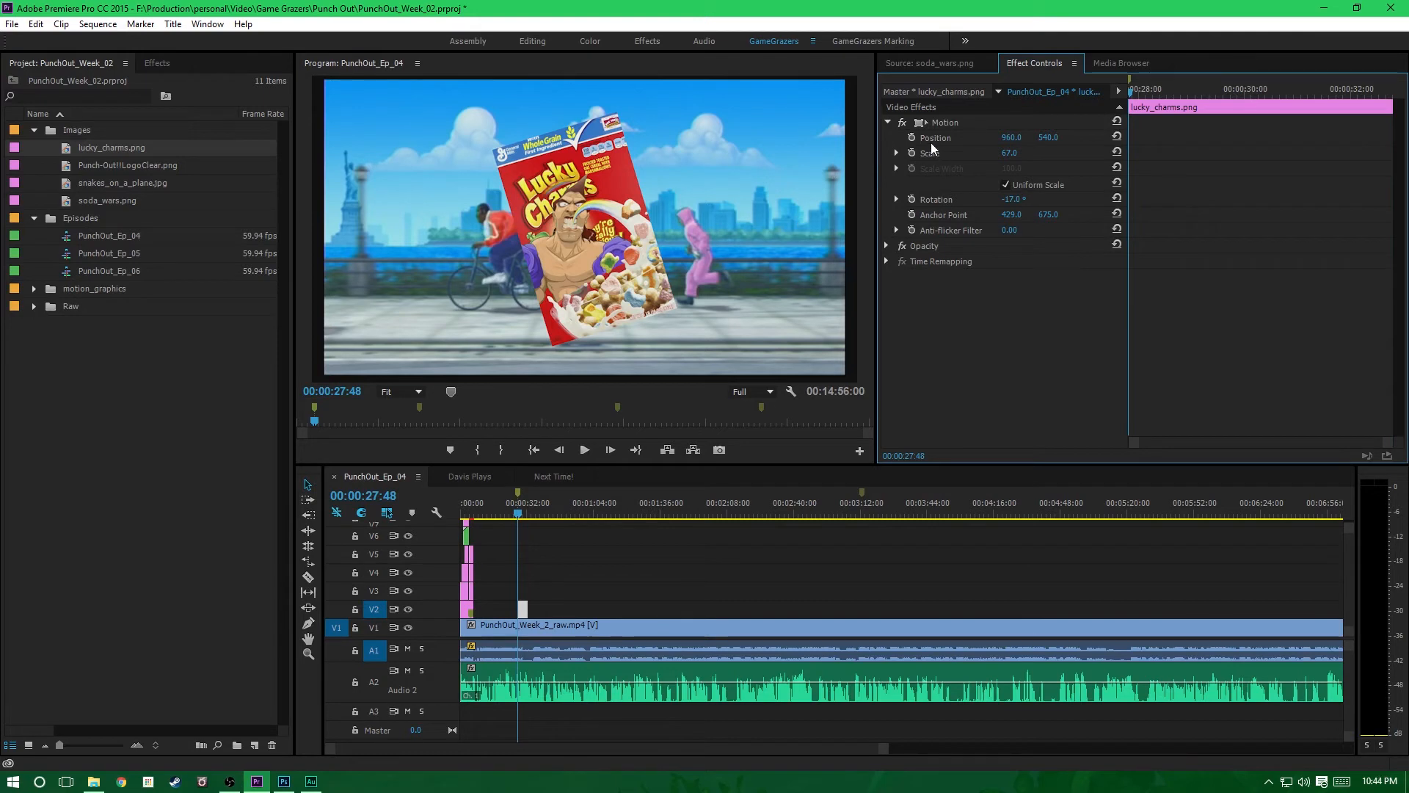
Step: Keyframe the lucky_charms.png clip's Position from 2266, 540 at 00:00:27:48 to 960, 540 at 00:00:28:00
click(911, 138)
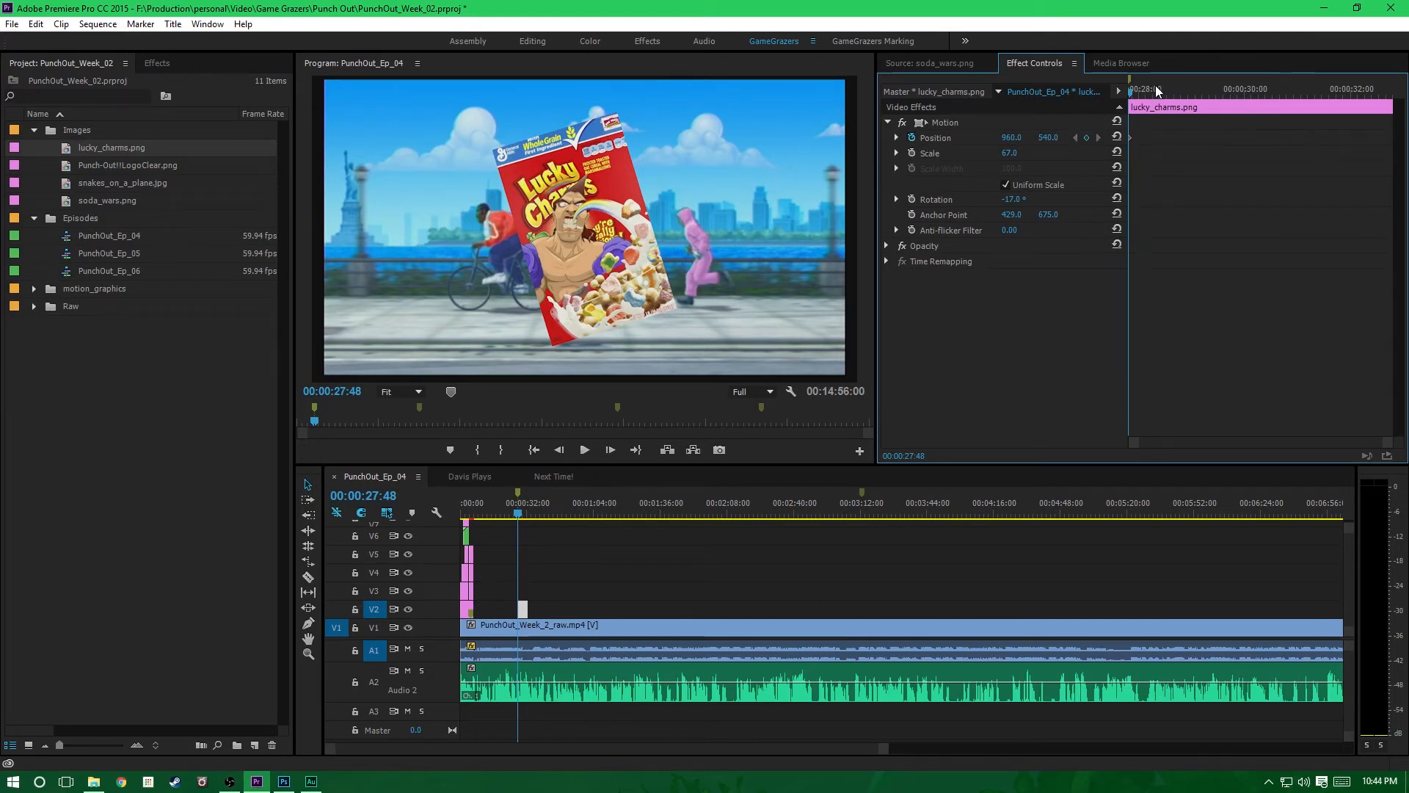
drag(1155, 89, 1139, 91)
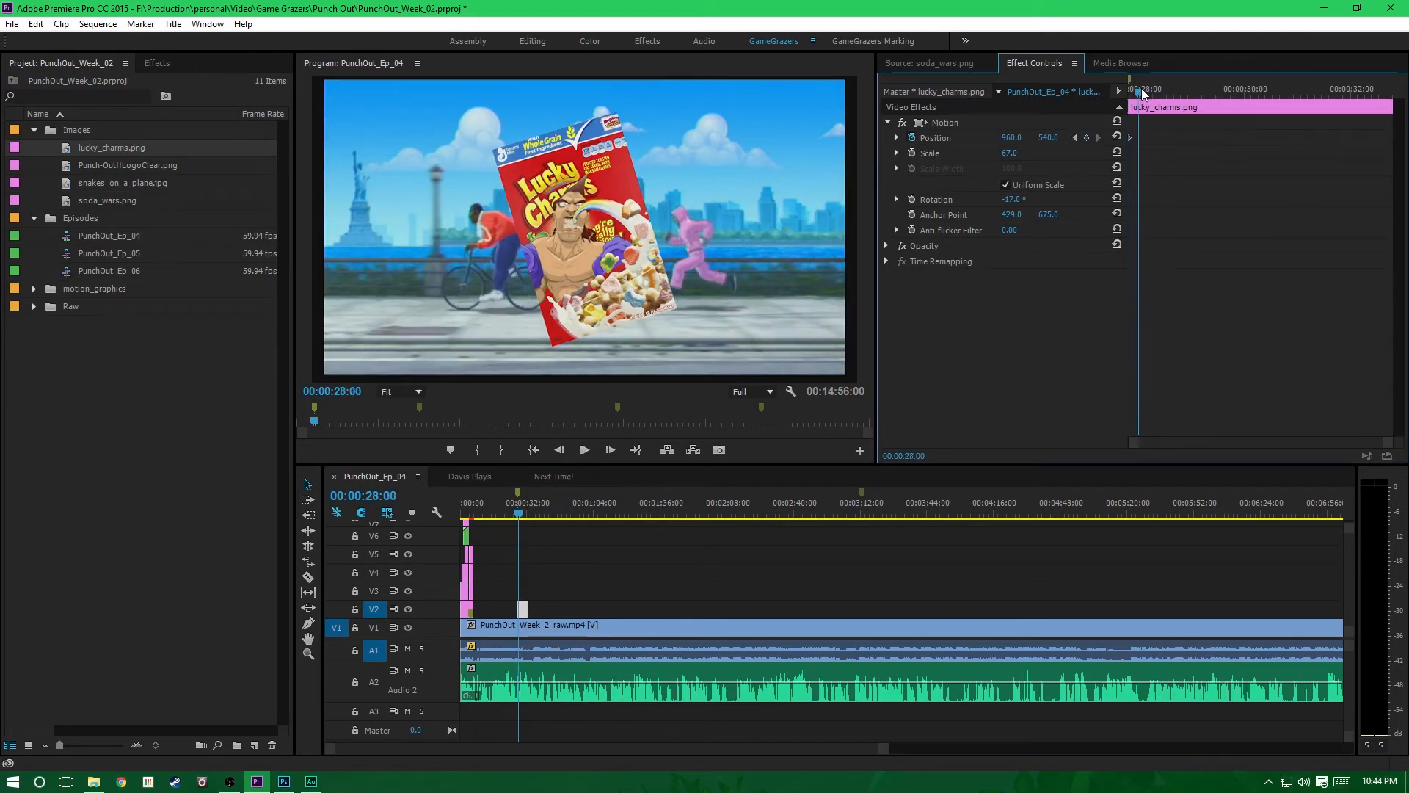
click(1075, 138)
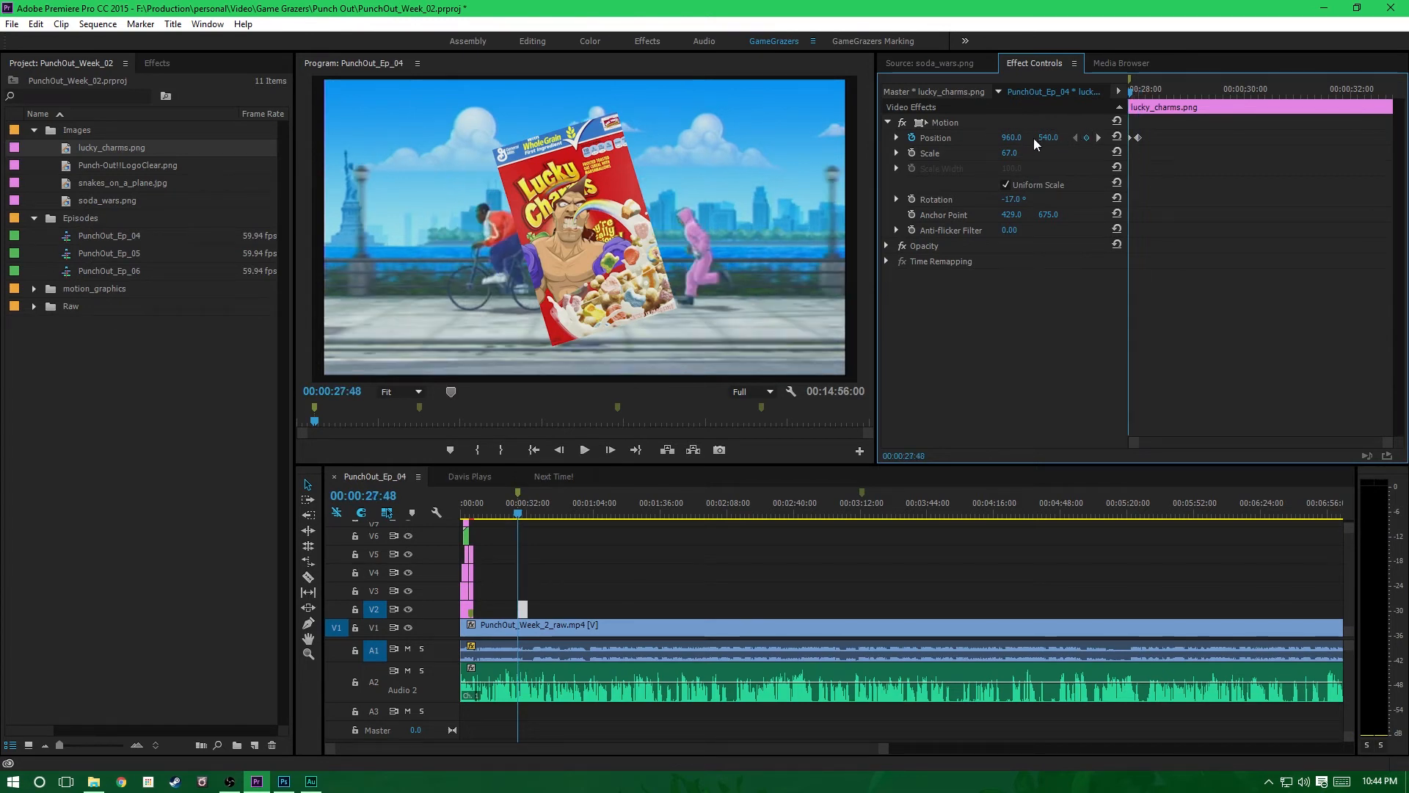
drag(1013, 138, 1110, 138)
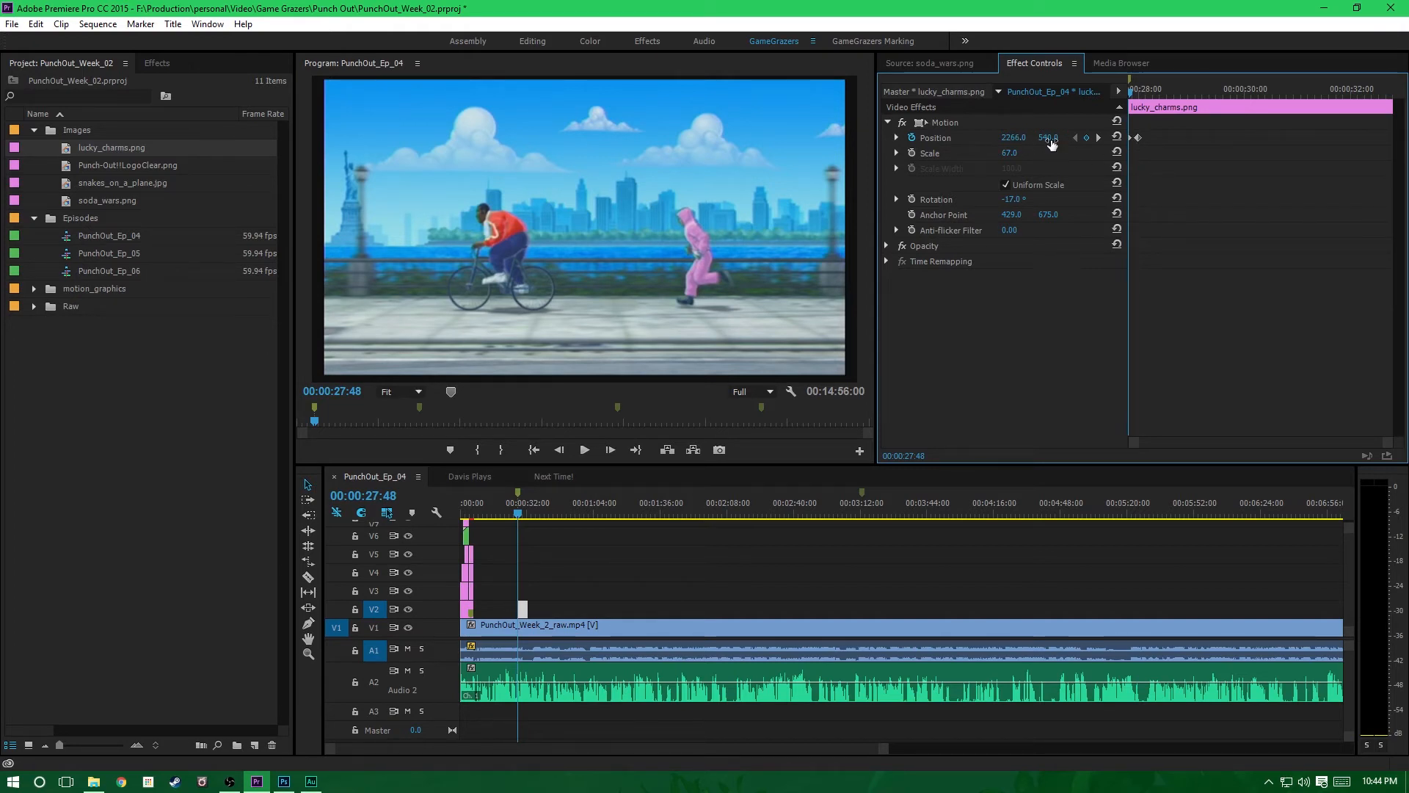
click(1099, 137)
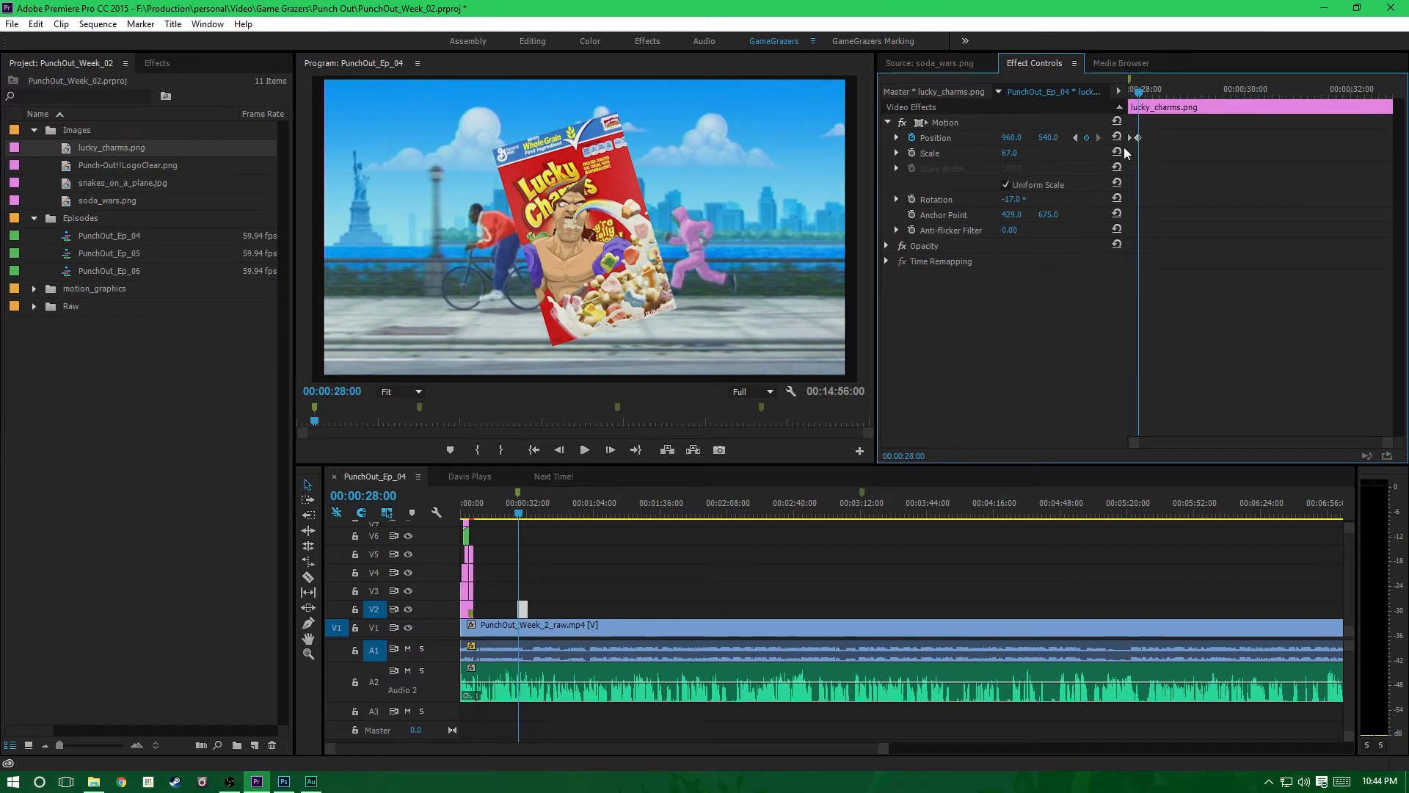
Step: Play back the lucky_charms.png fly-in from its first keyframe and select both Position keyframes
click(1076, 138)
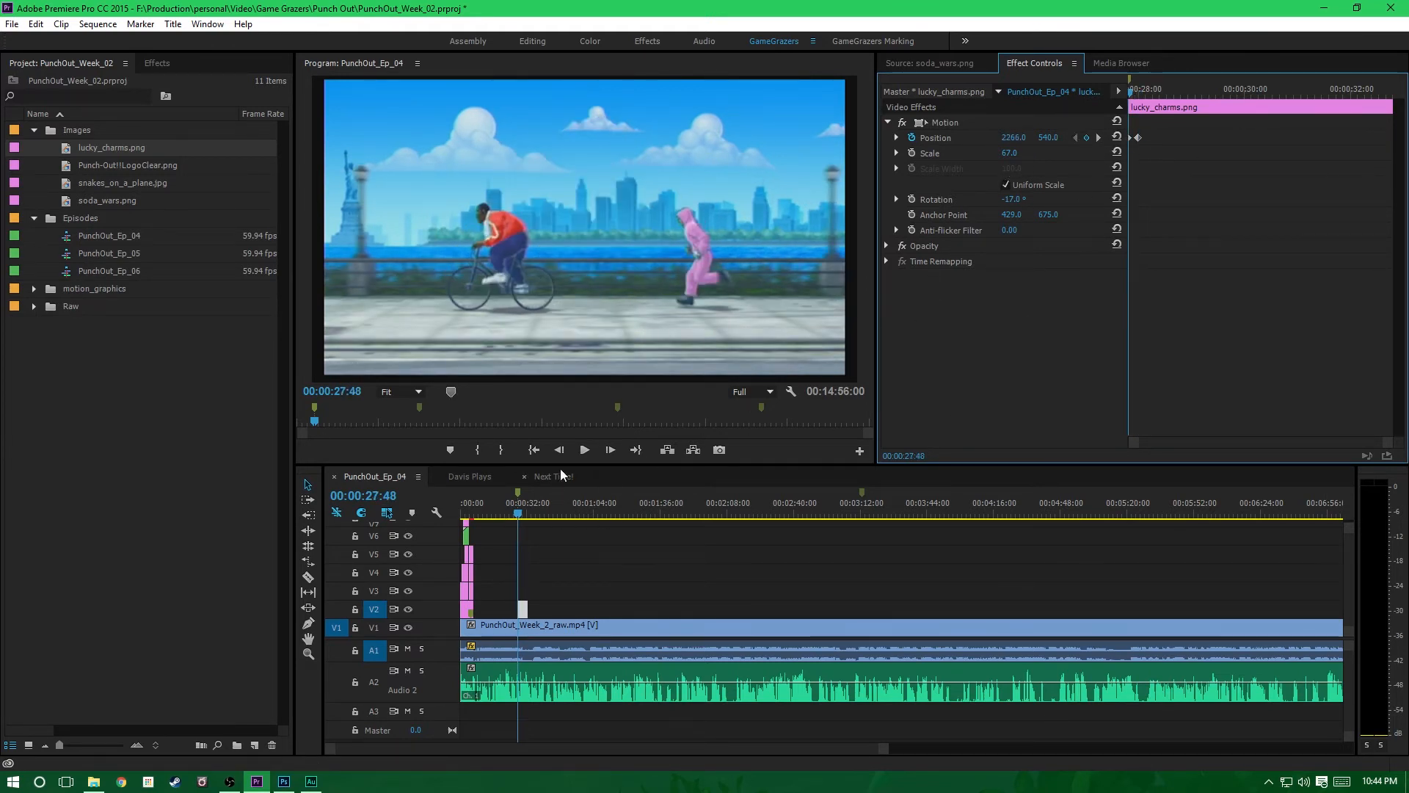
click(585, 450)
click(585, 450)
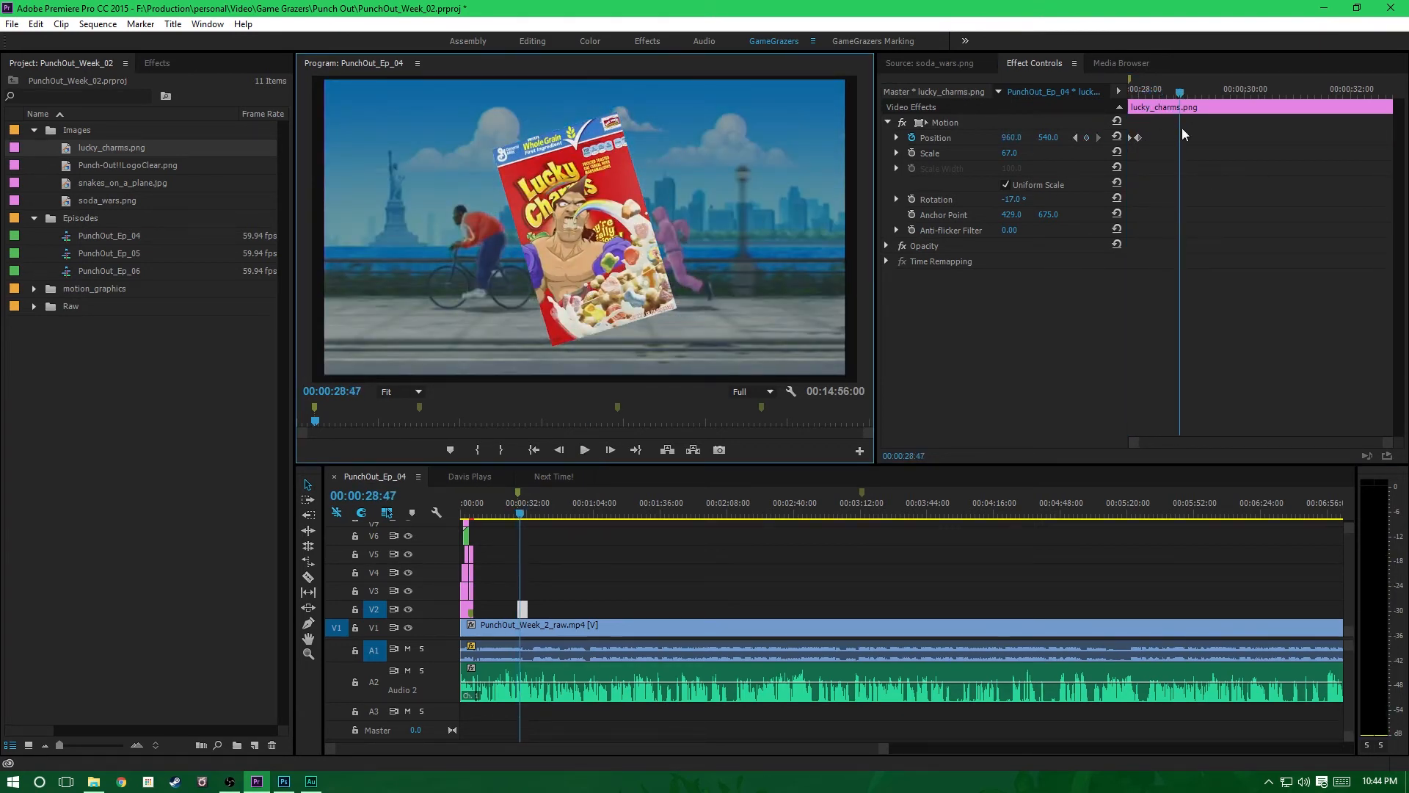
drag(1159, 124, 1121, 147)
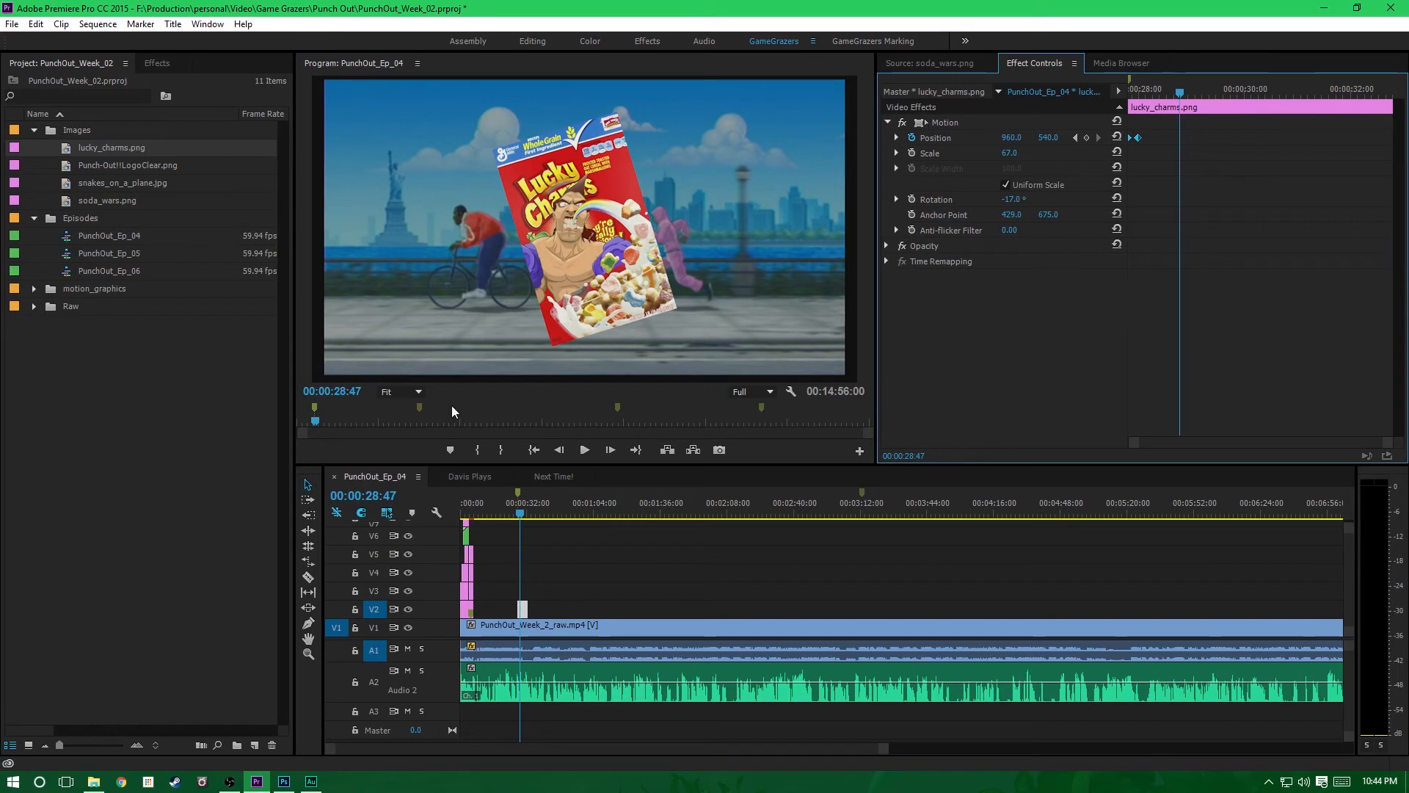
Step: Expand the motion_graphics and Fly-in Items bins and delete the lucky_charms.png clip from V2
click(34, 288)
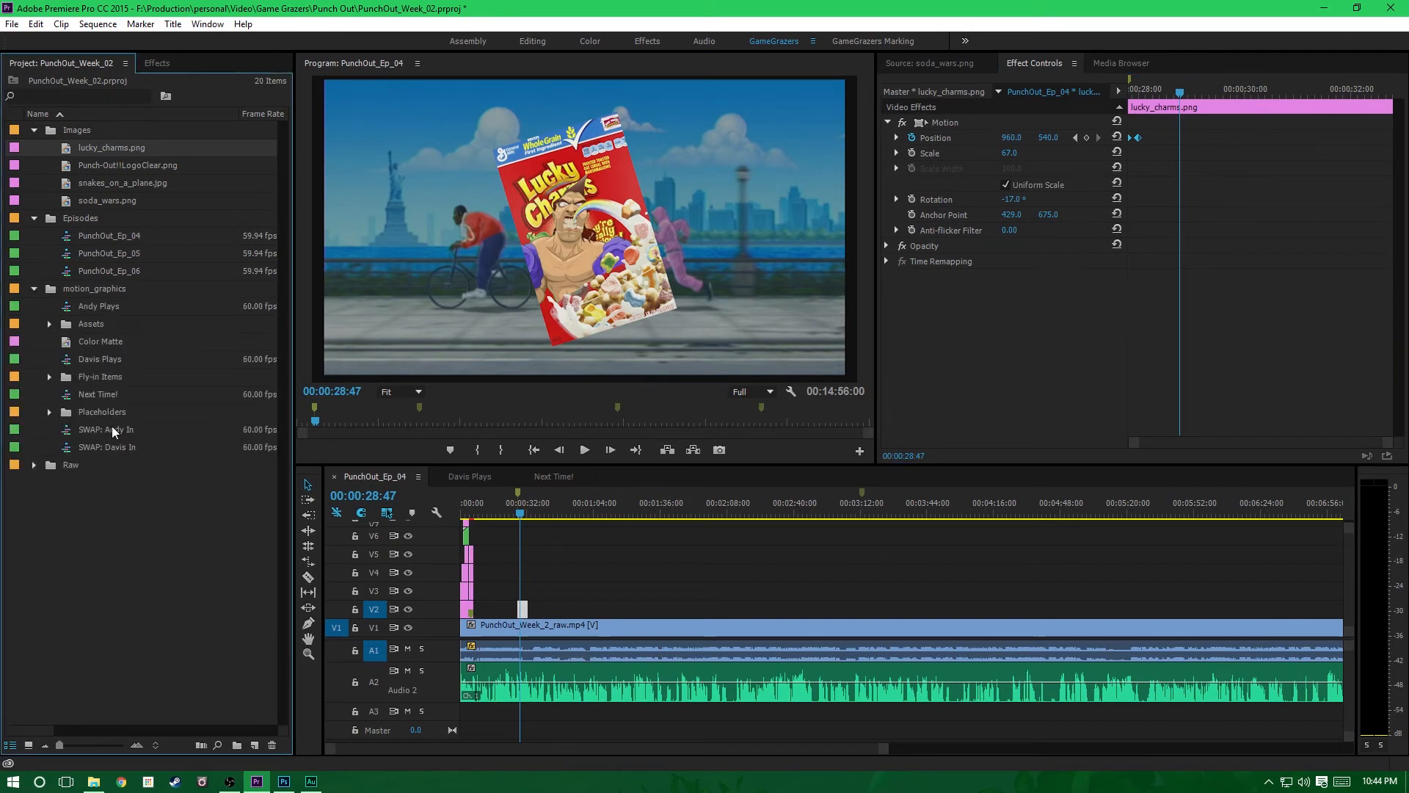
click(49, 376)
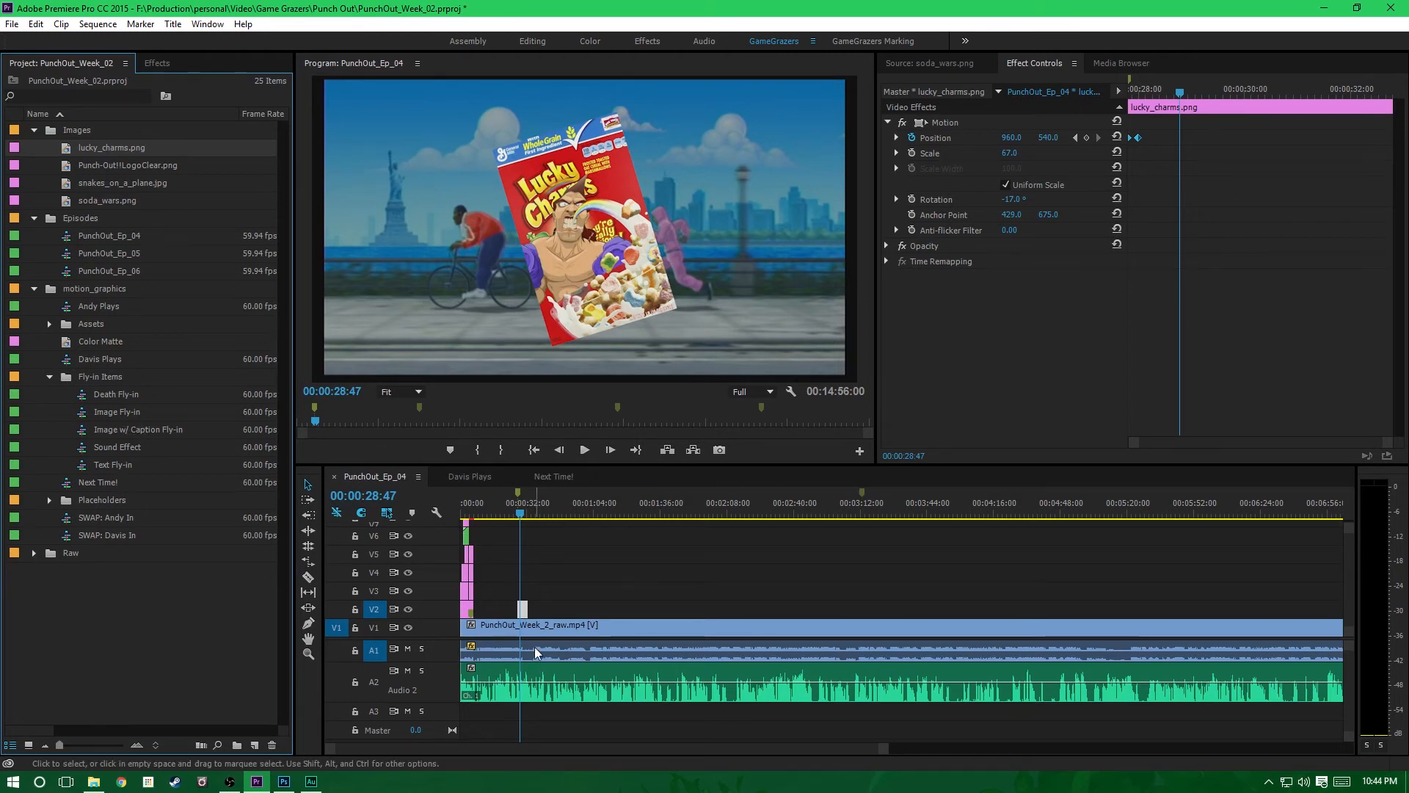
click(524, 612)
key(Delete)
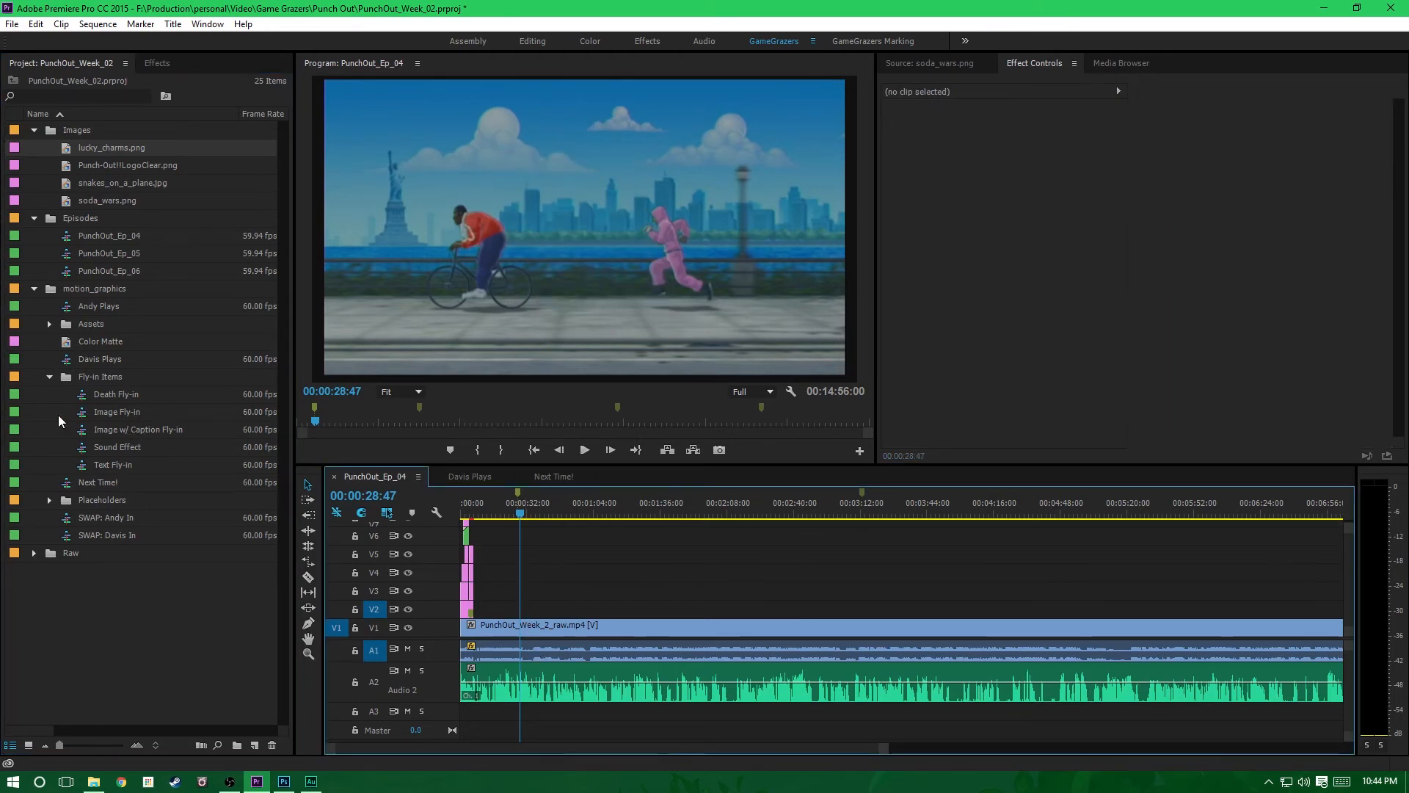
Step: Open the Image w/ Caption Fly-in sequence, play it from the start and move the playhead to 00:00:01:13
double_click(110, 429)
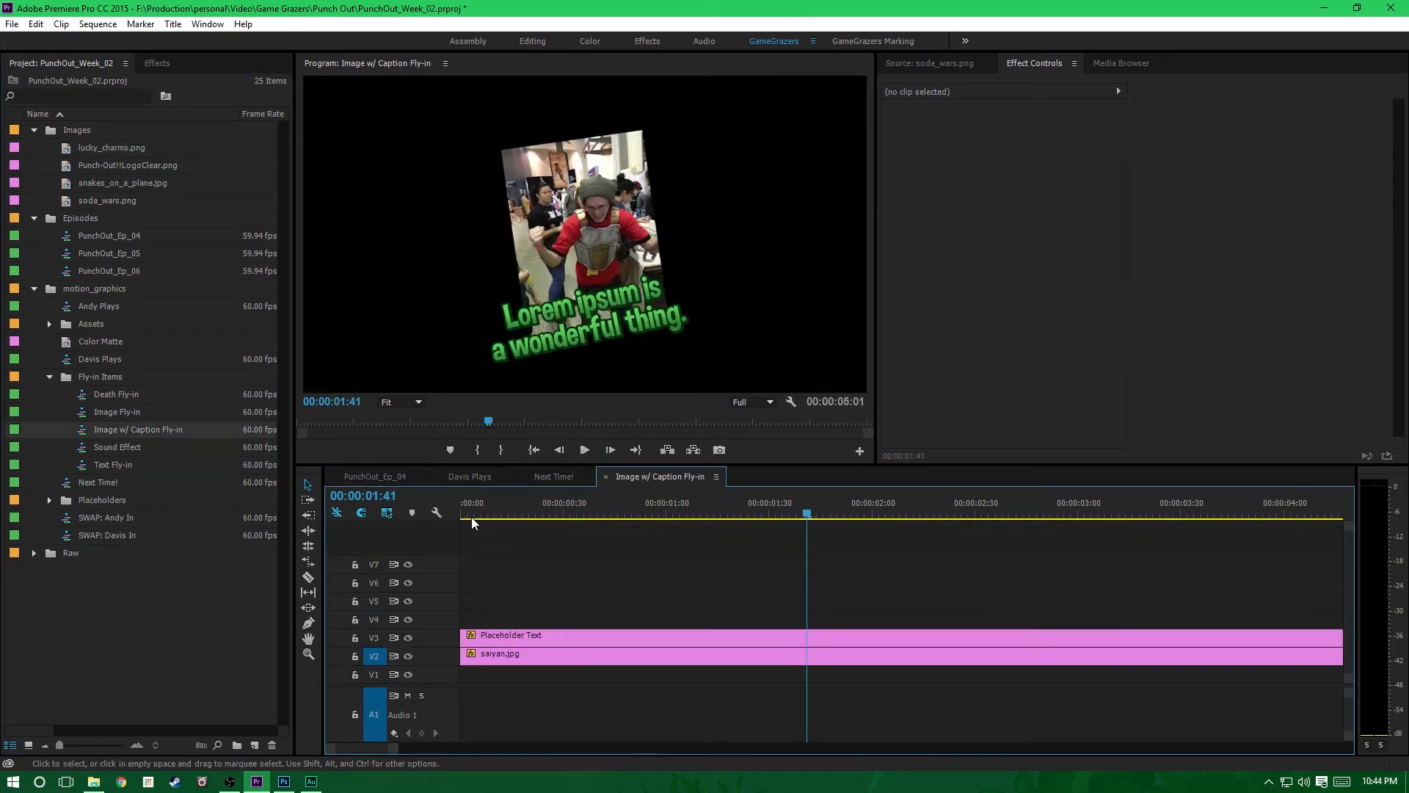
click(535, 455)
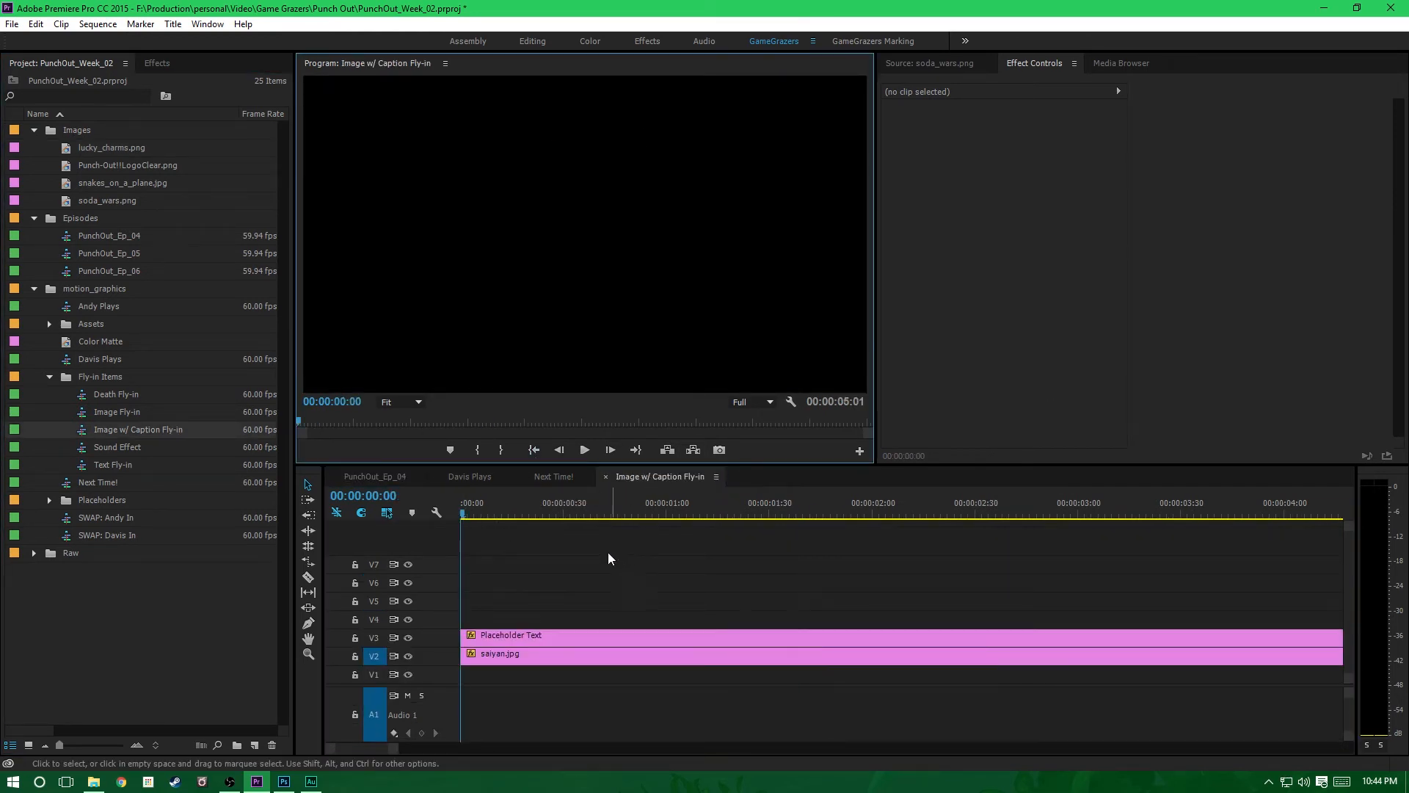
click(584, 454)
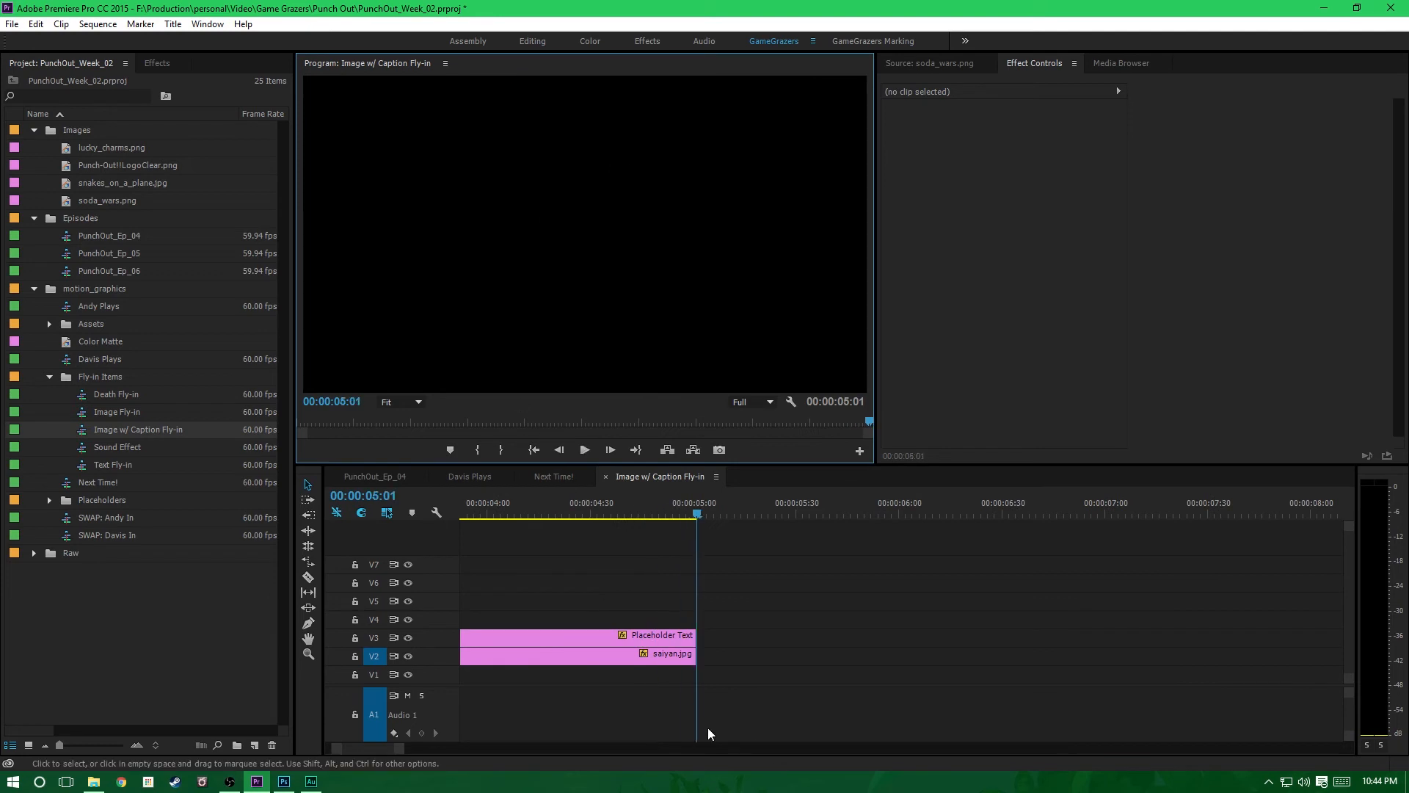
drag(336, 749, 311, 747)
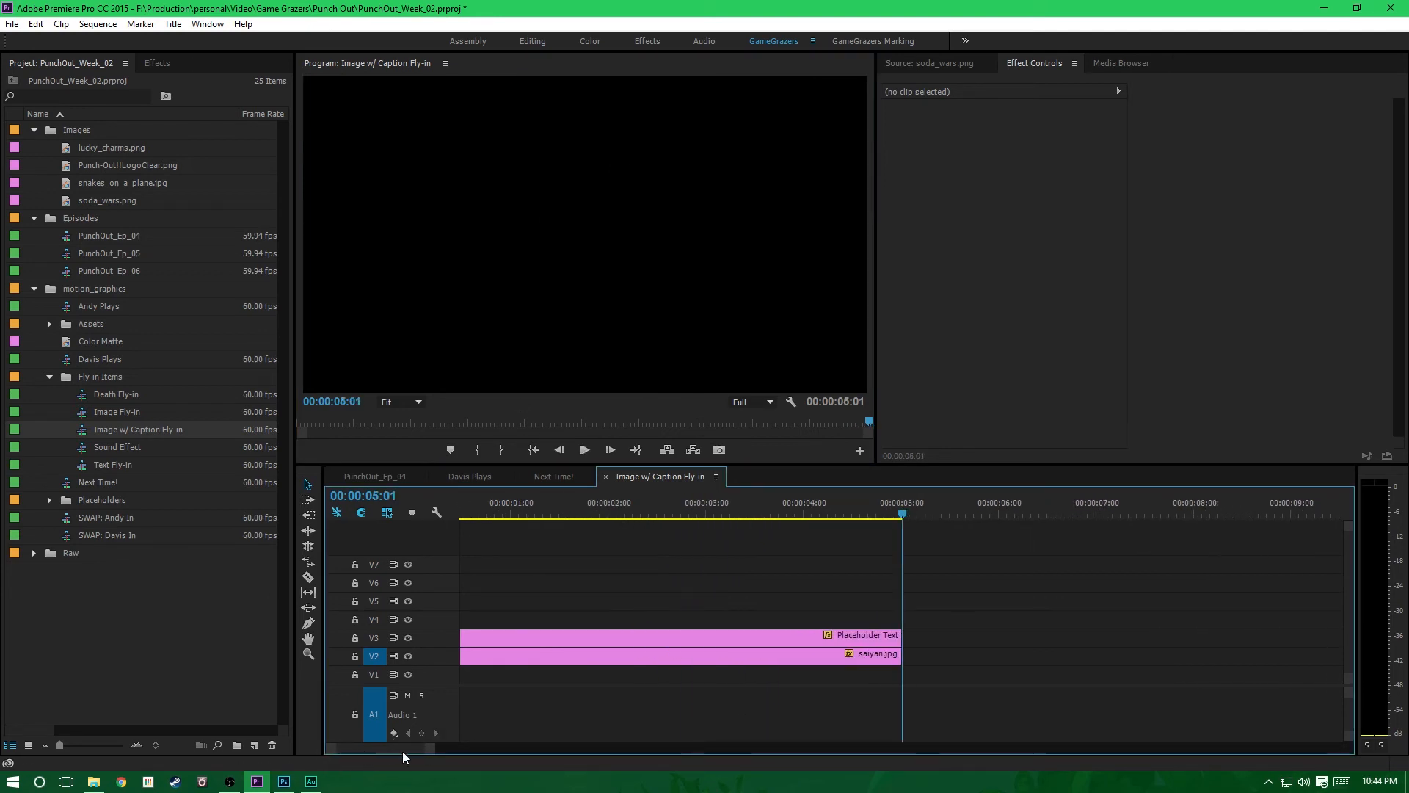
drag(433, 749, 487, 756)
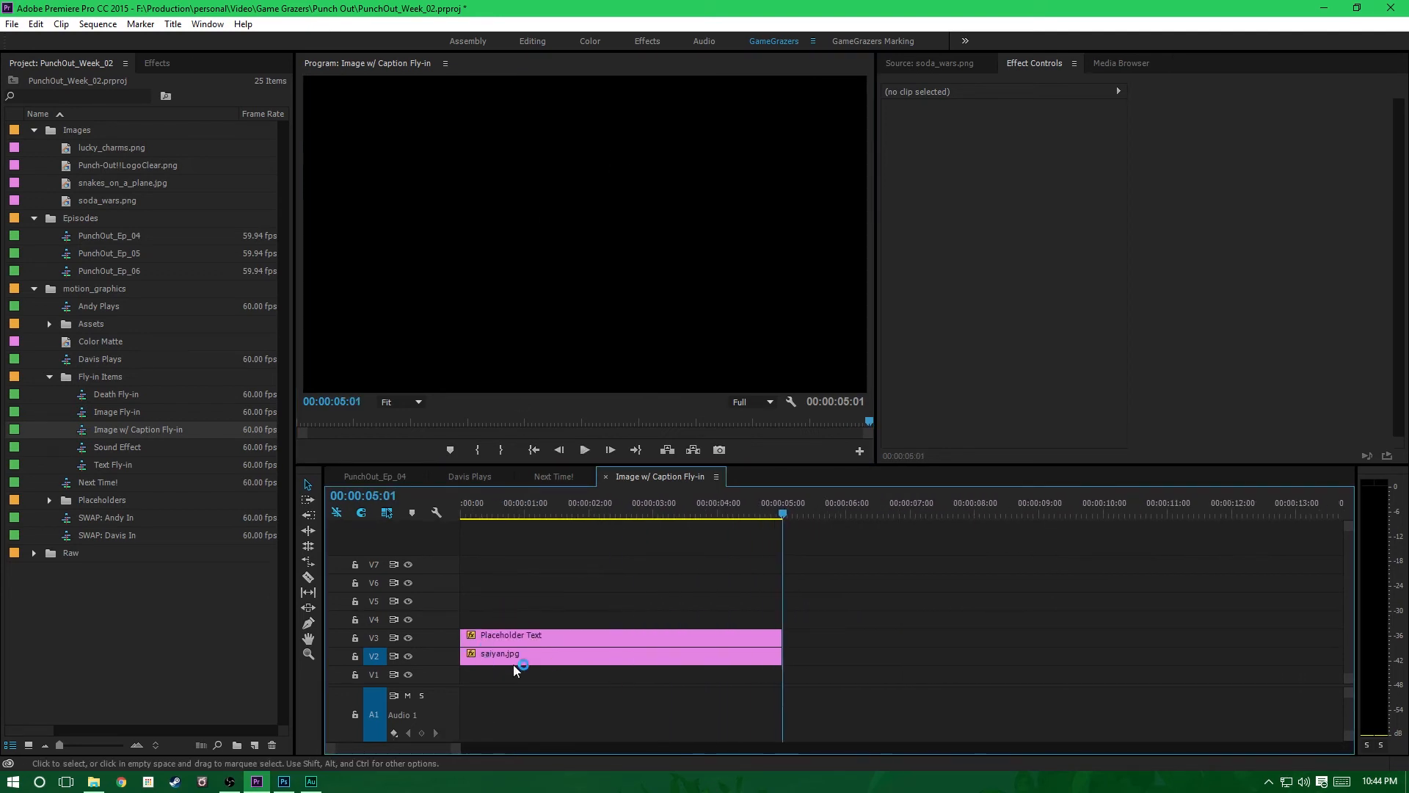
drag(510, 508, 539, 509)
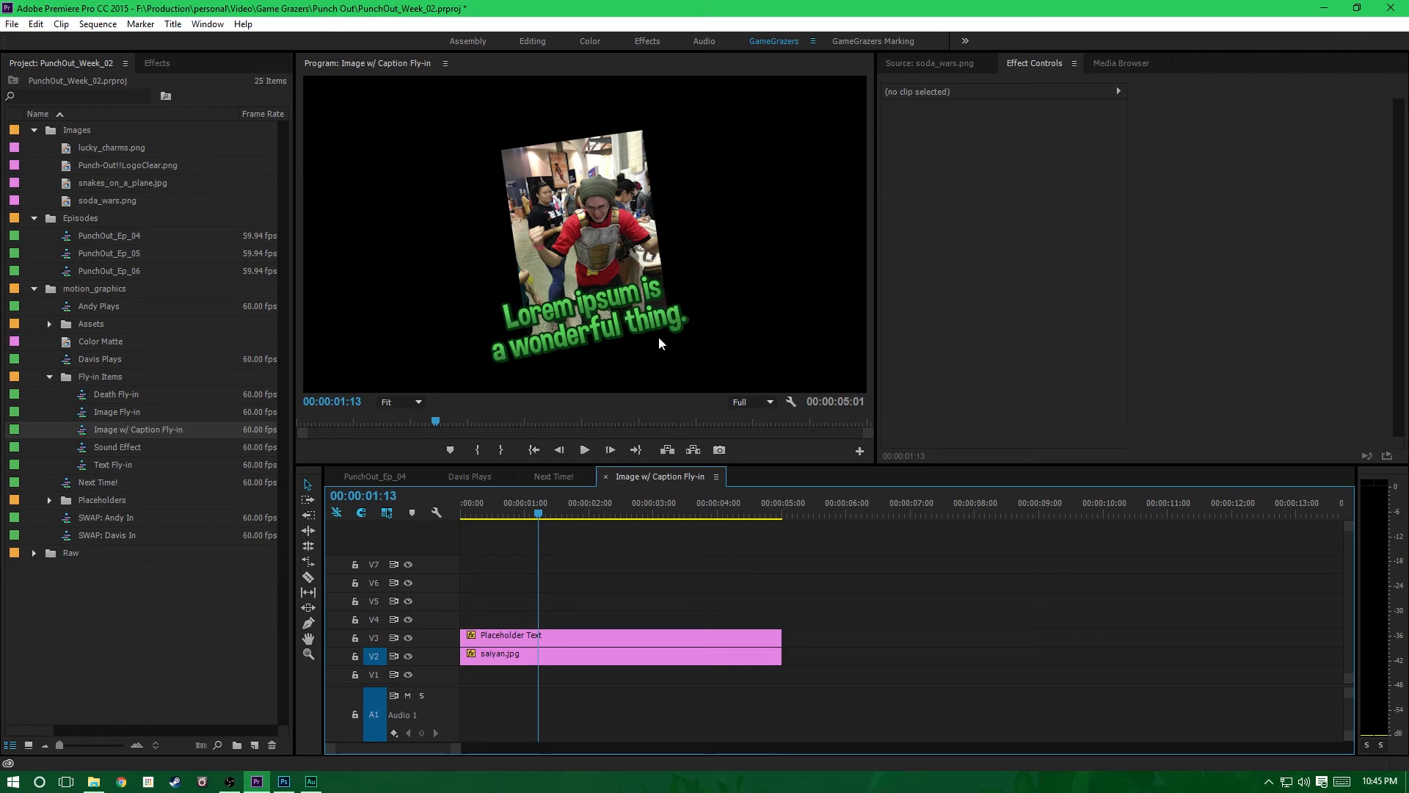
Step: Copy the Placeholder Text and saiyan.jpg clips onto V3 and V2 of PunchOut_Ep_04 at the first marker and play back from 00:00:23:36
drag(499, 592, 527, 675)
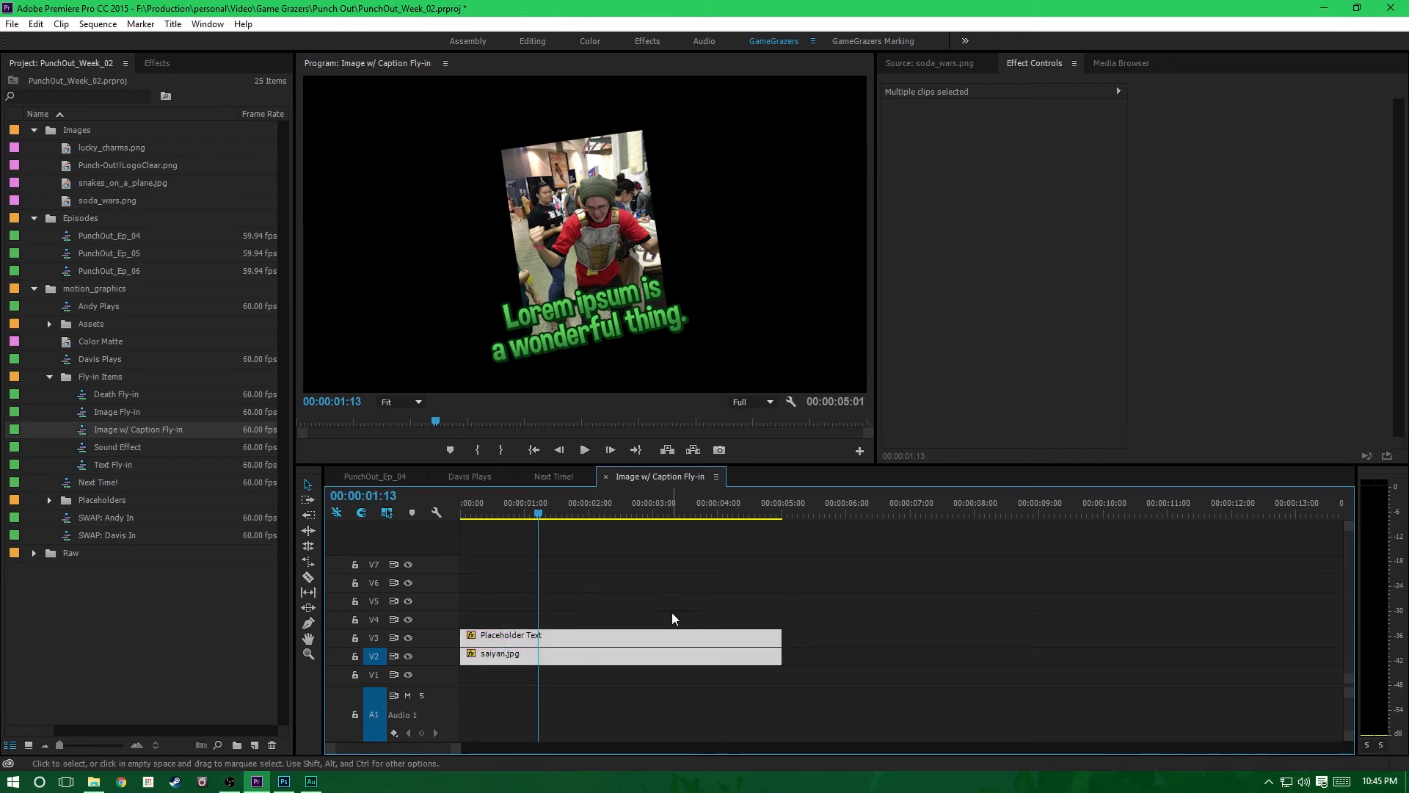
click(402, 477)
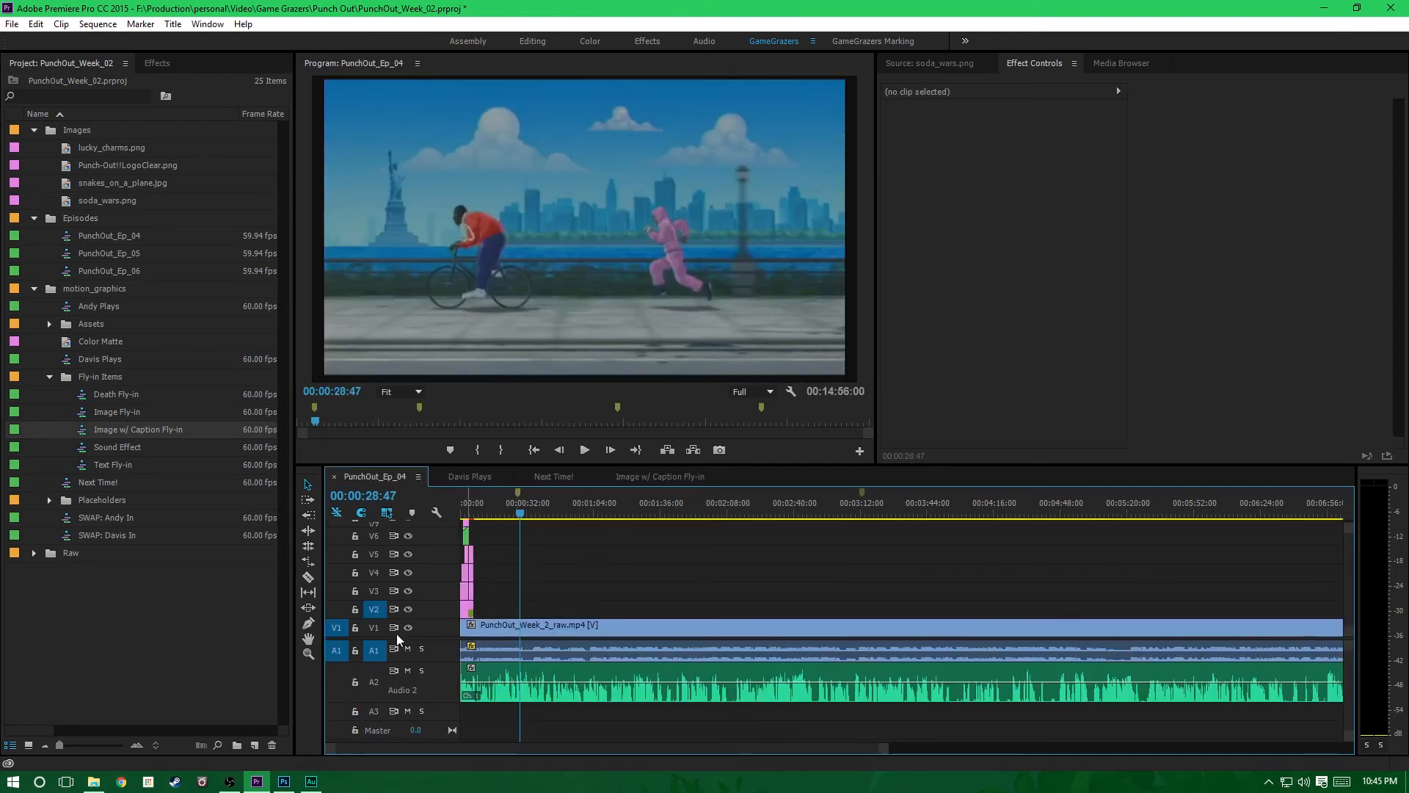
mouse_move(515, 504)
mouse_down()
mouse_move(531, 515)
mouse_move(510, 514)
mouse_up()
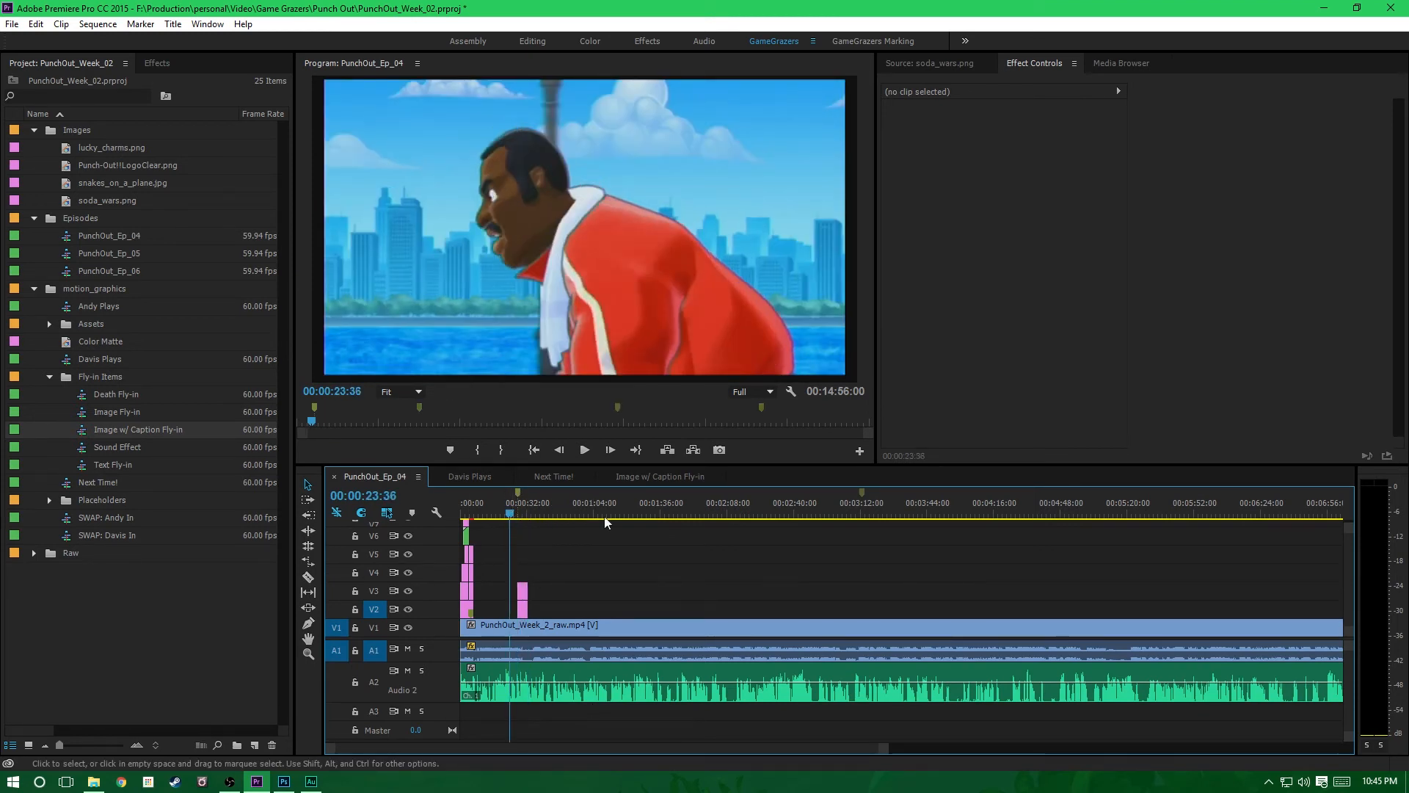
click(585, 450)
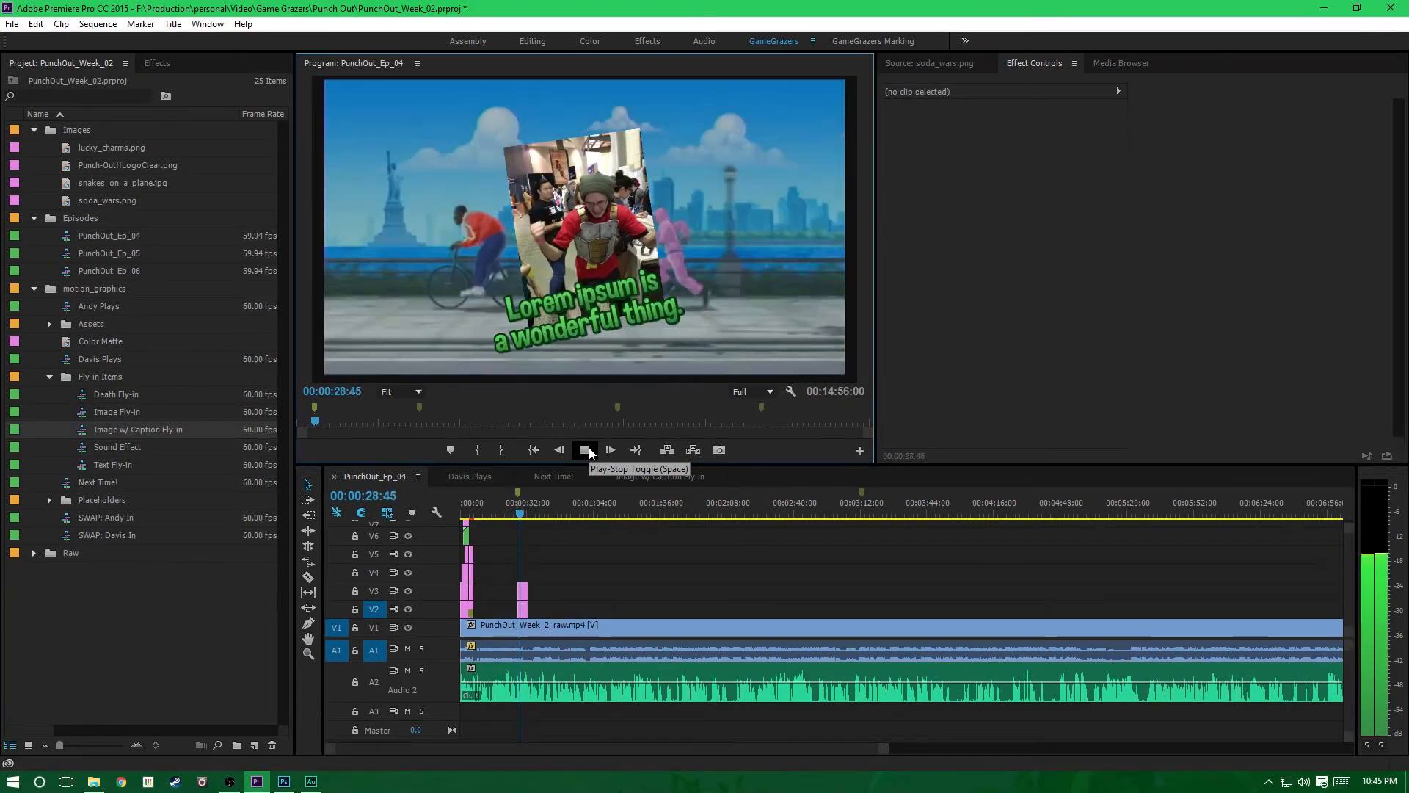
click(590, 453)
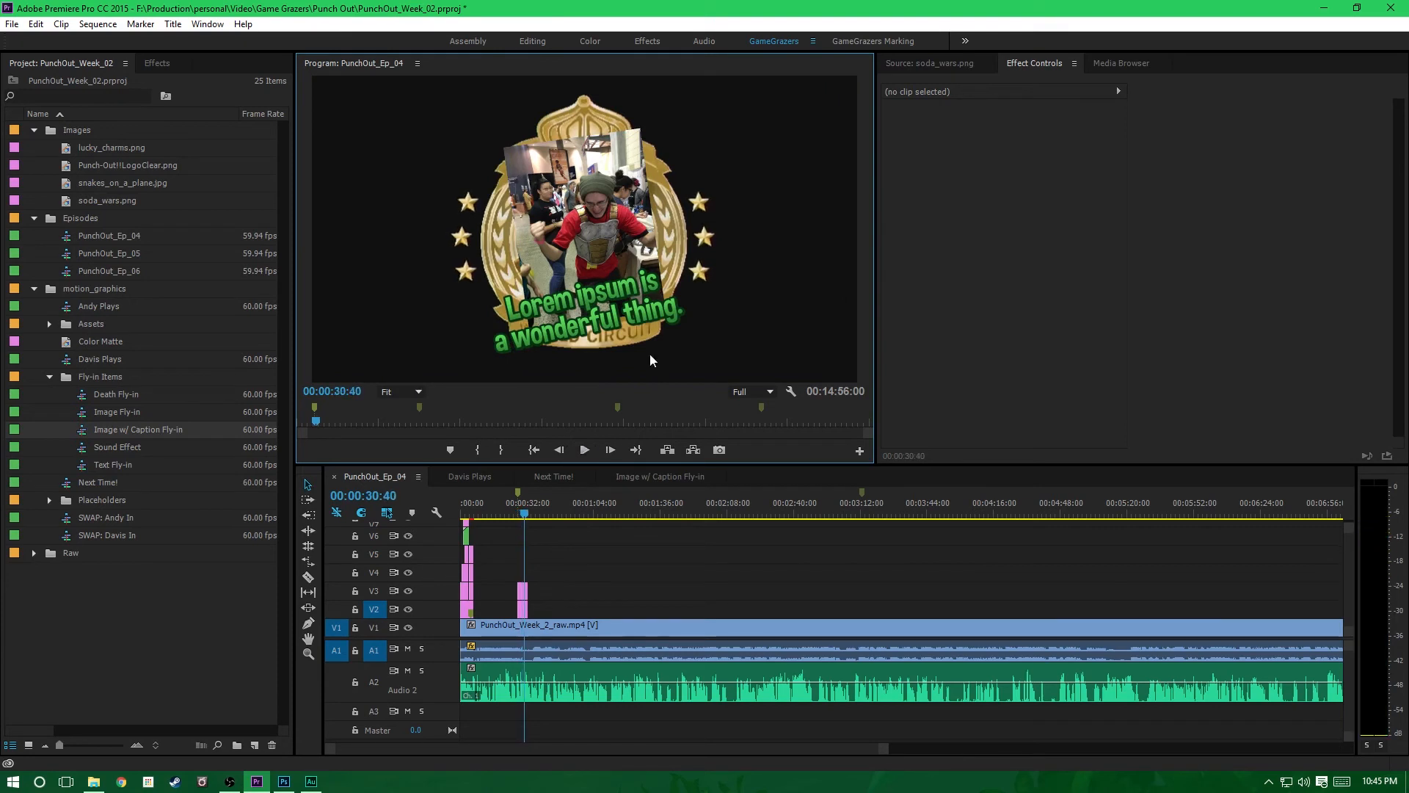
Step: Replace the saiyan.jpg clip on V2 with snakes_on_a_plane.jpg from the Images bin
drag(883, 748, 760, 757)
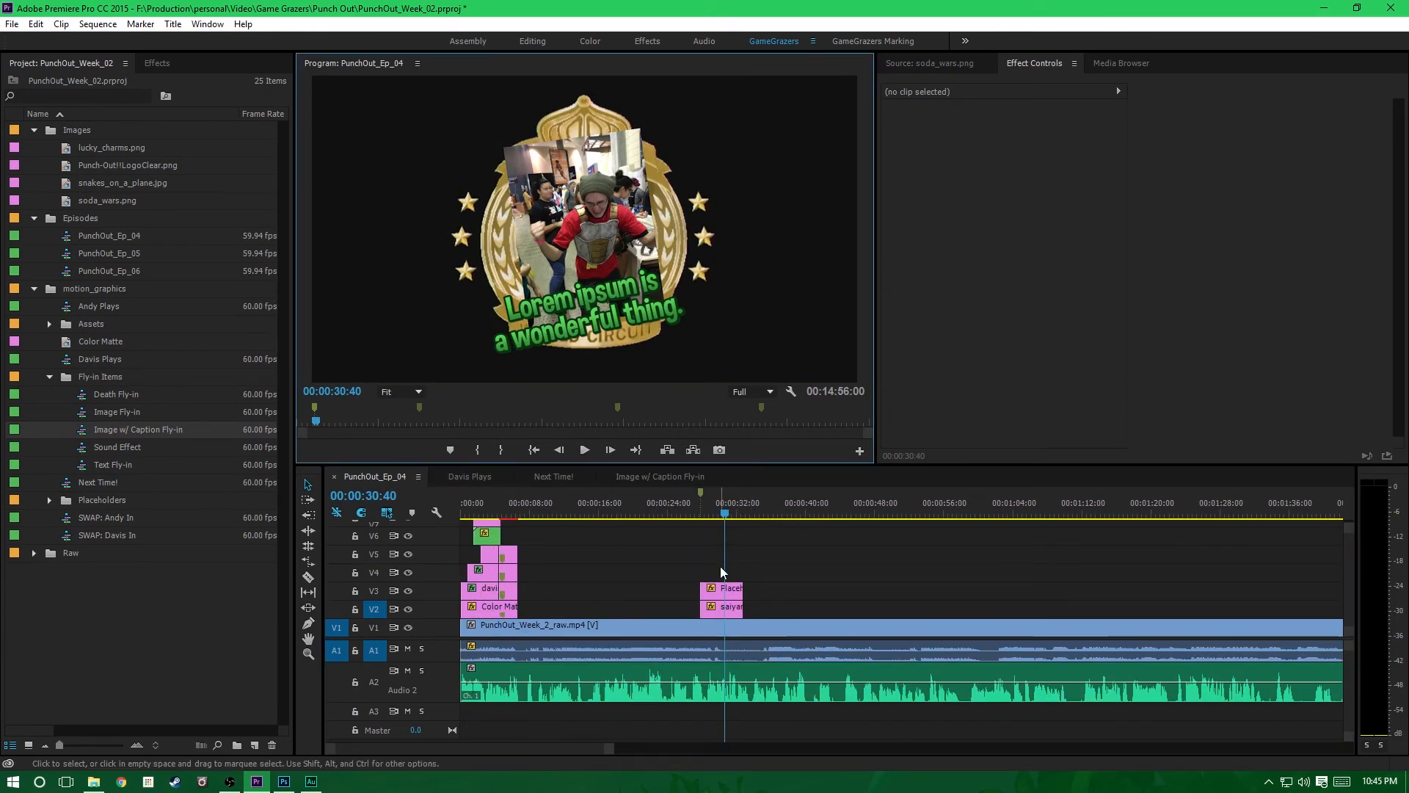
click(734, 602)
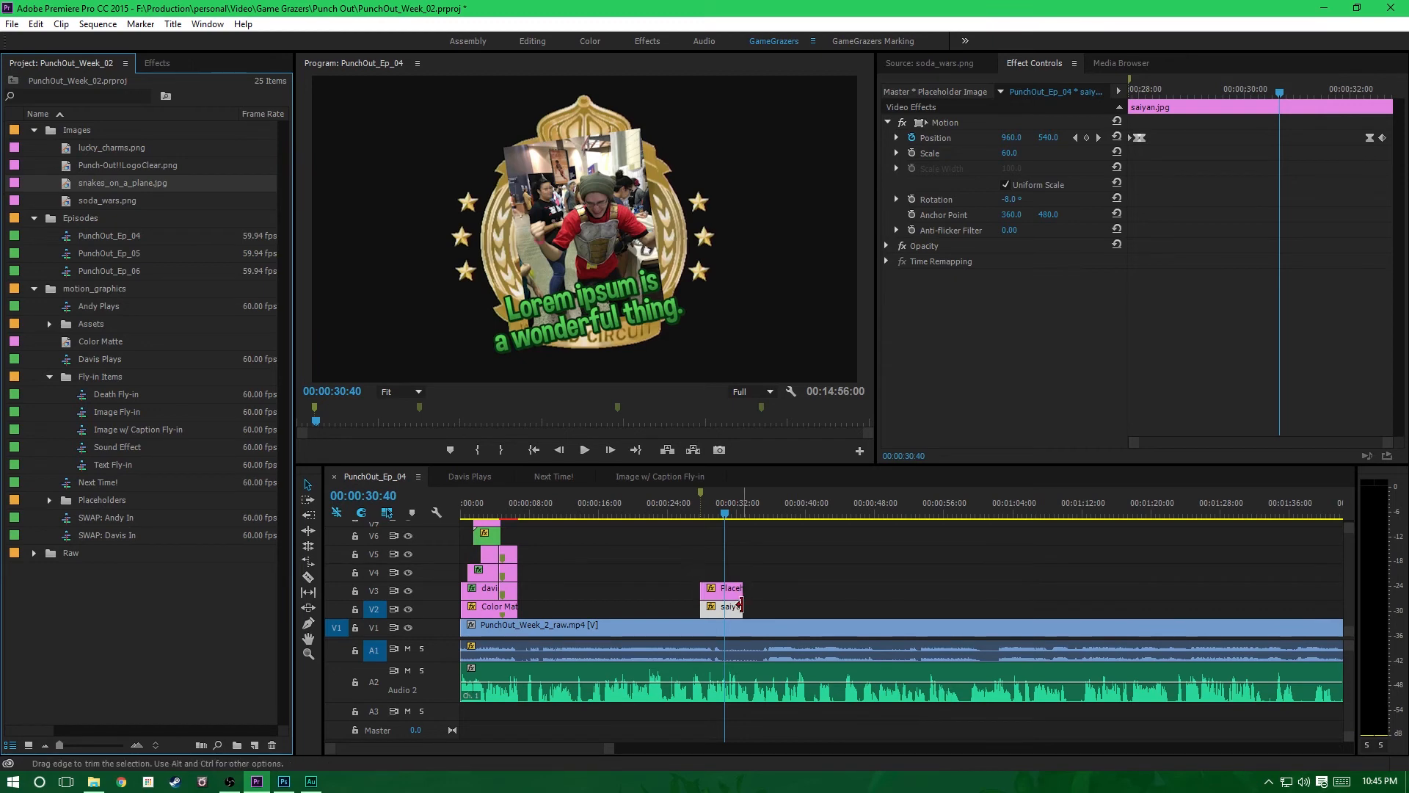
right_click(734, 606)
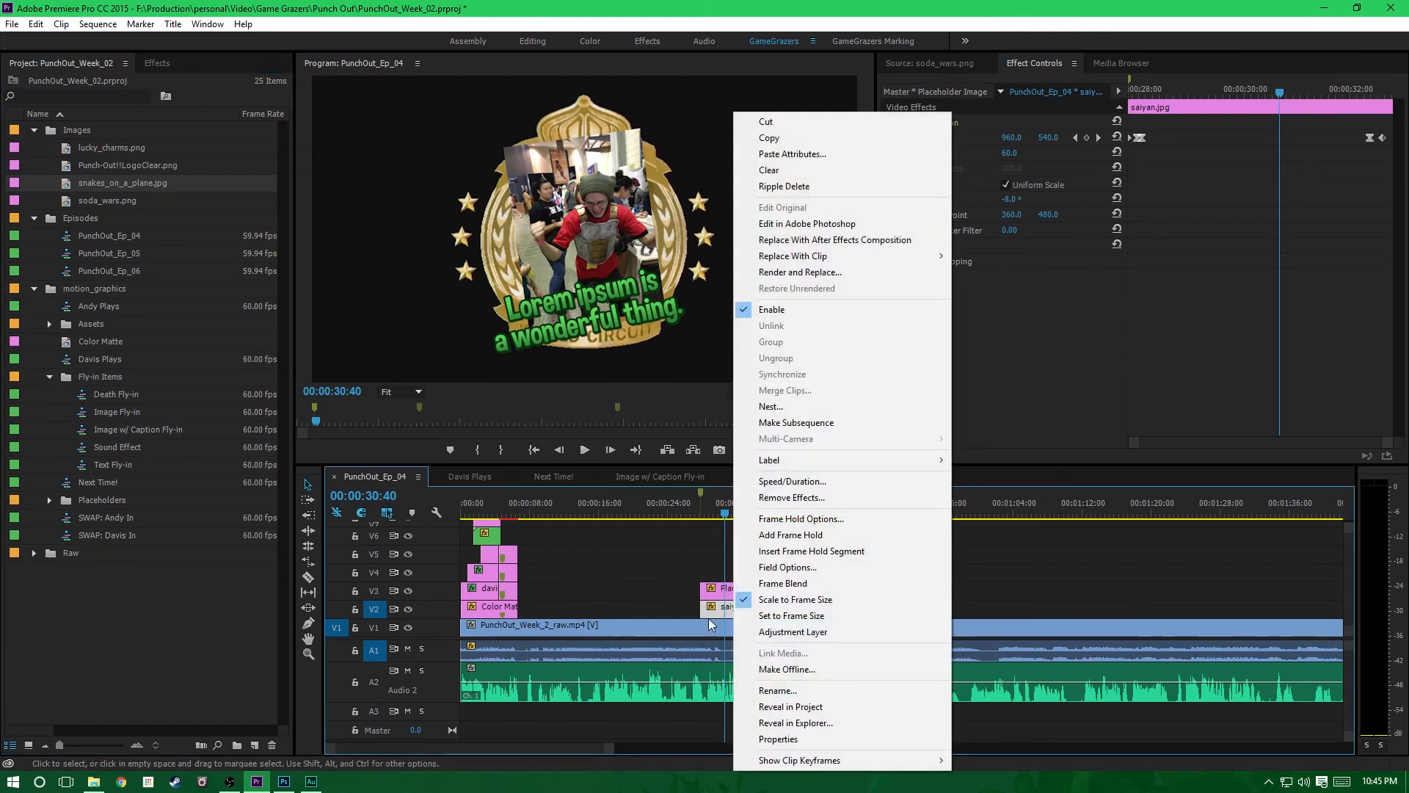
mouse_move(844, 255)
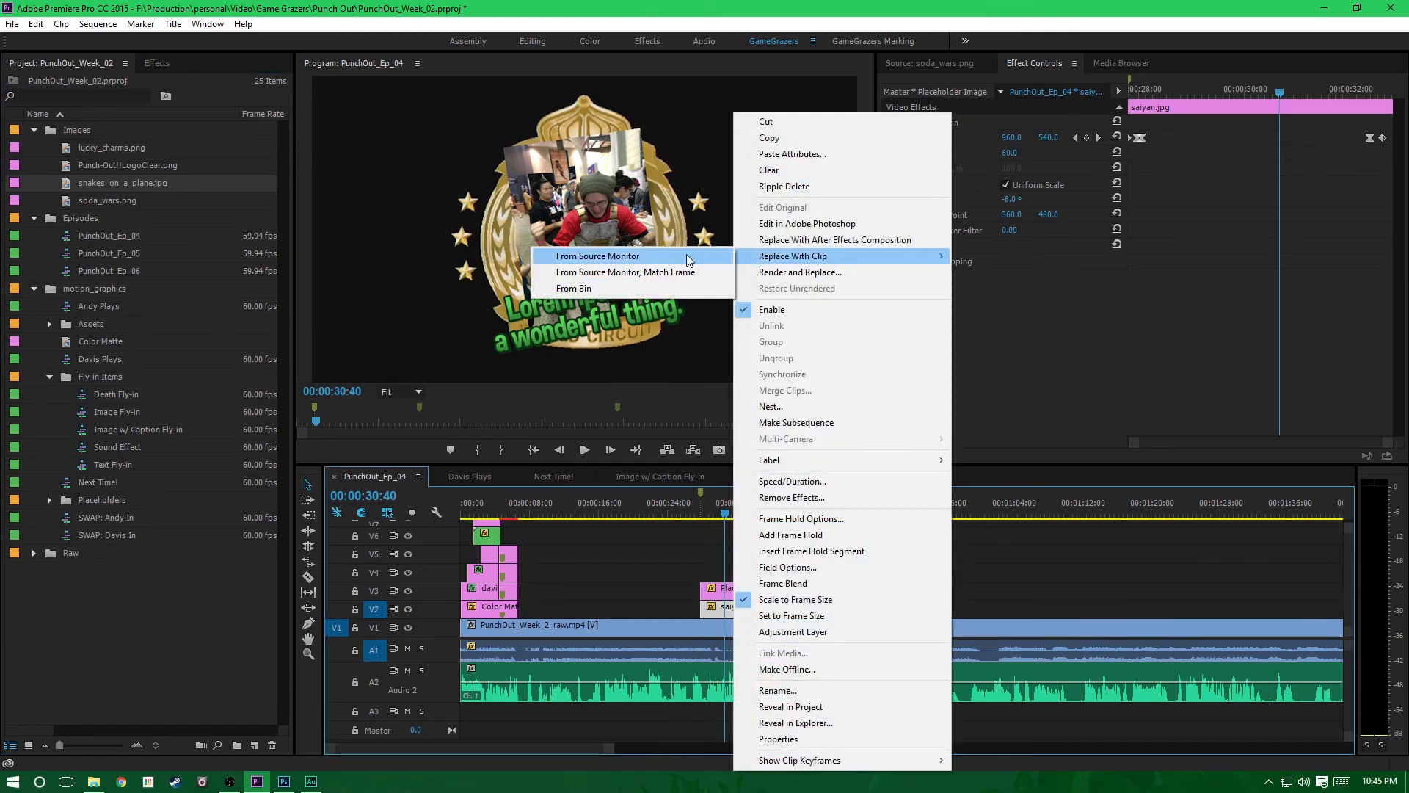
click(666, 288)
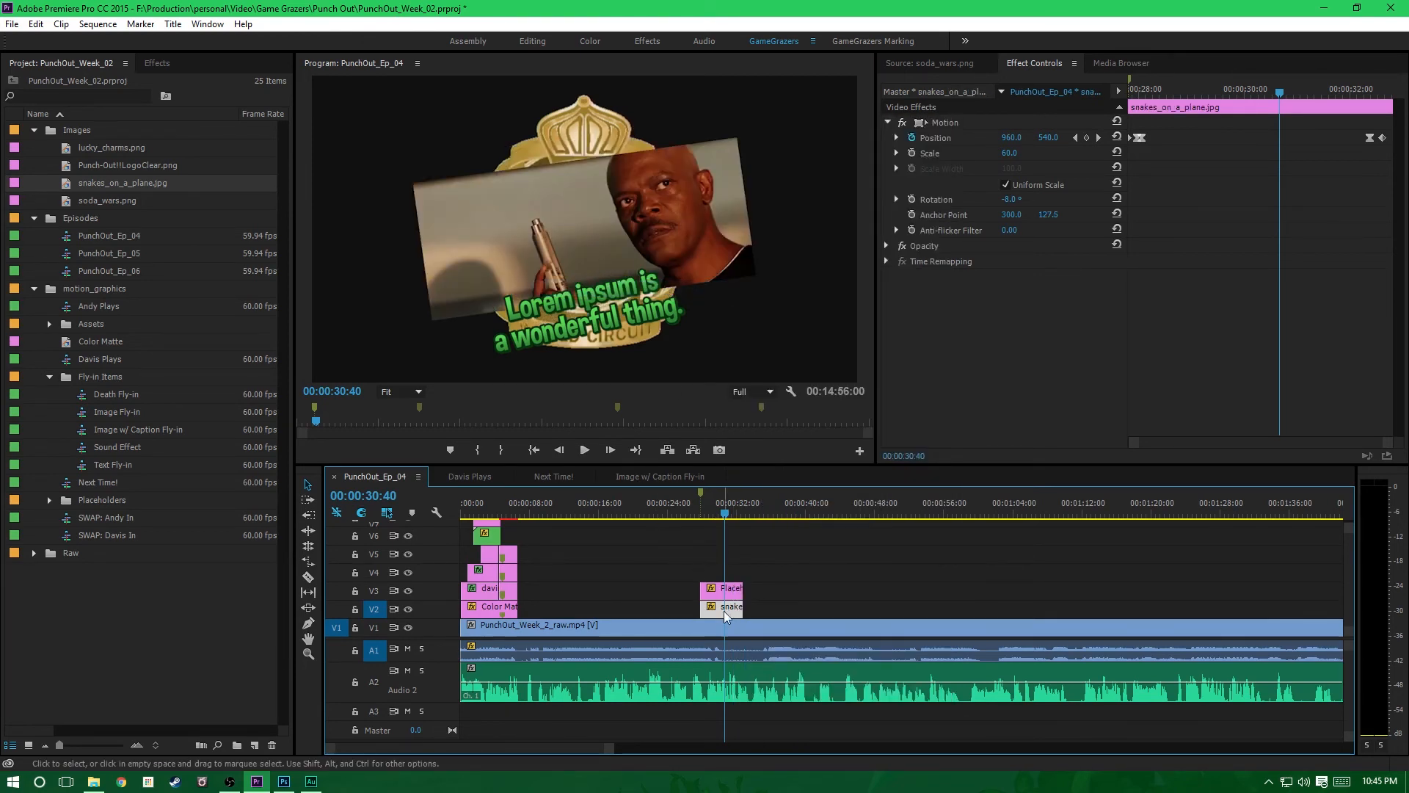
Step: Swap the Placeholder Text title on V3 for an independent copy by duplicating it to V4, deleting the original and moving the copy down
click(731, 593)
click(732, 593)
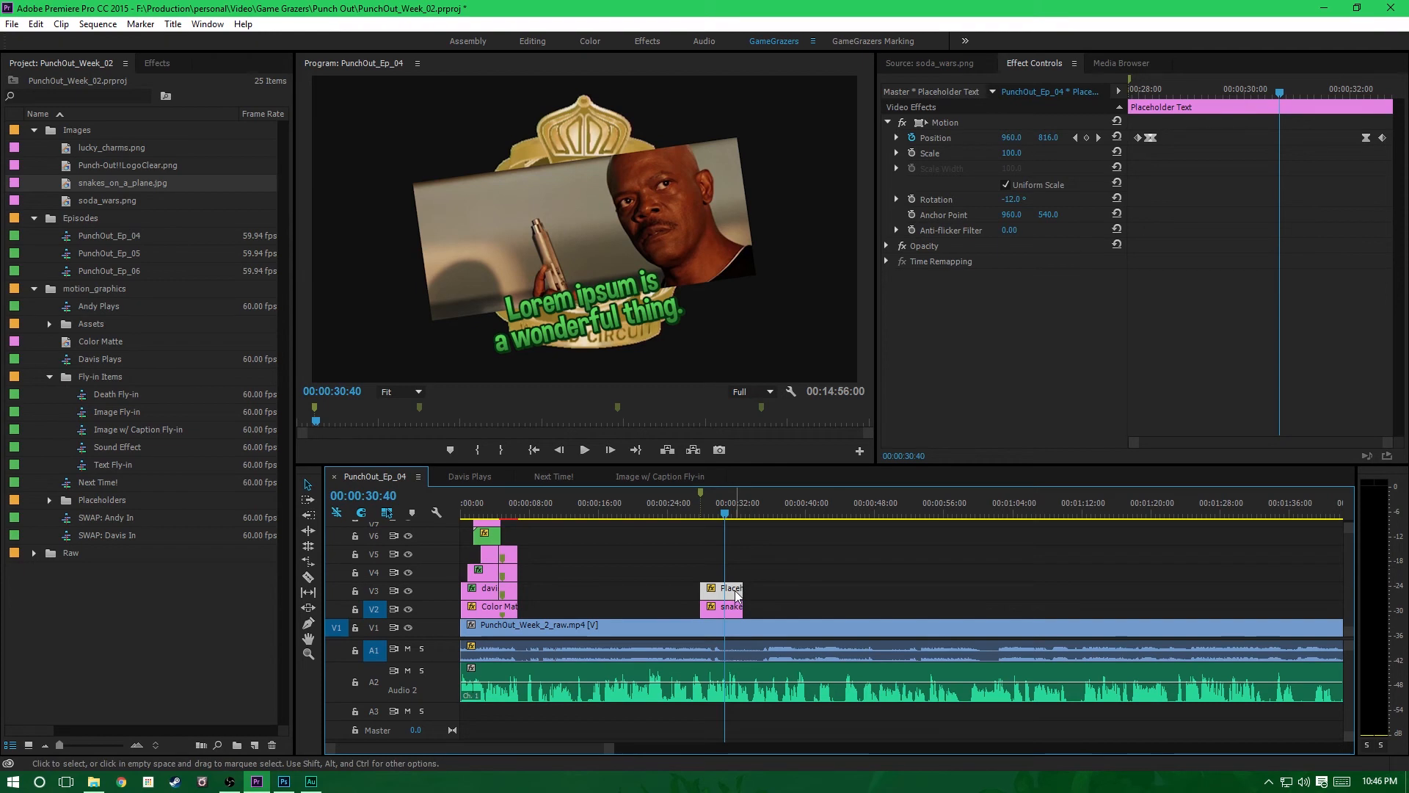
key(equal)
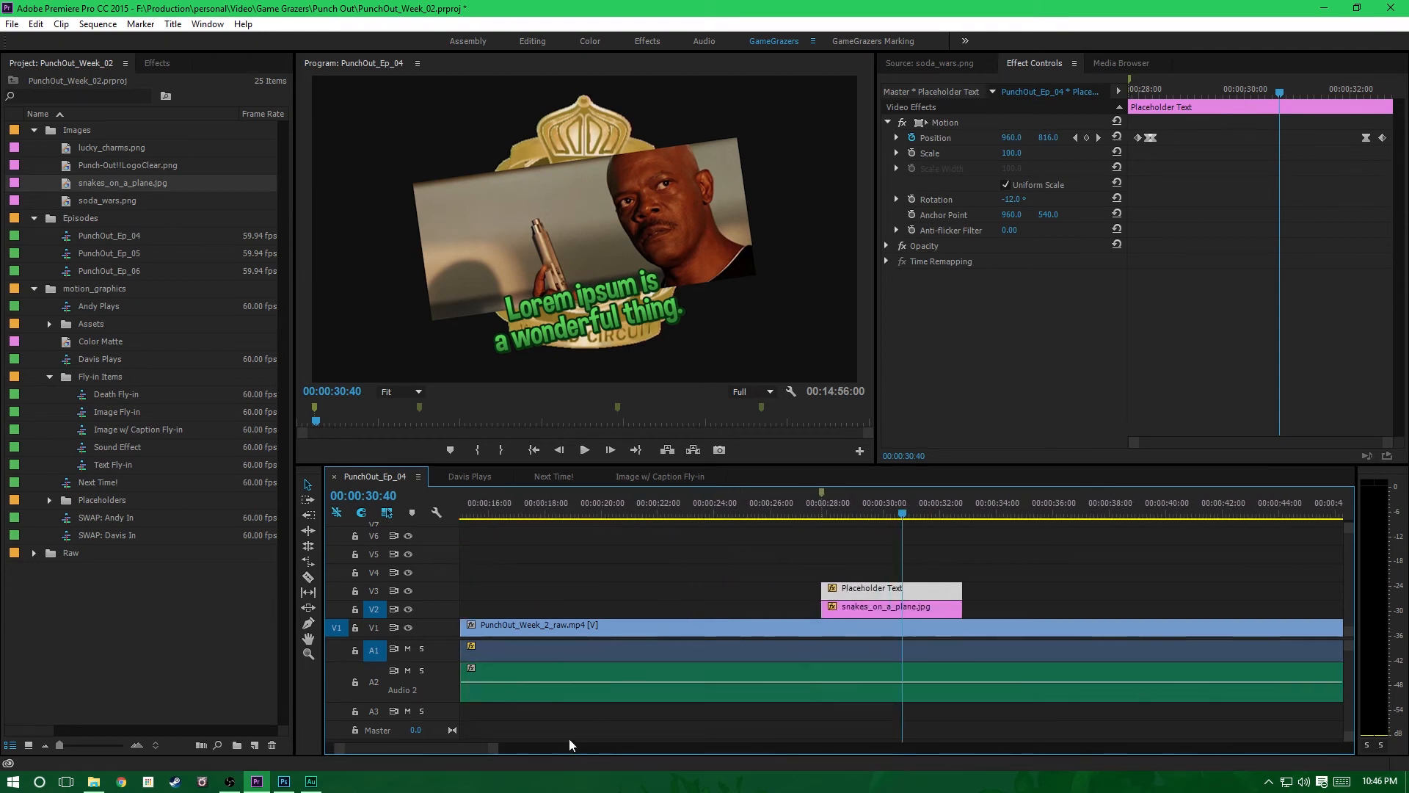
drag(921, 587, 922, 571)
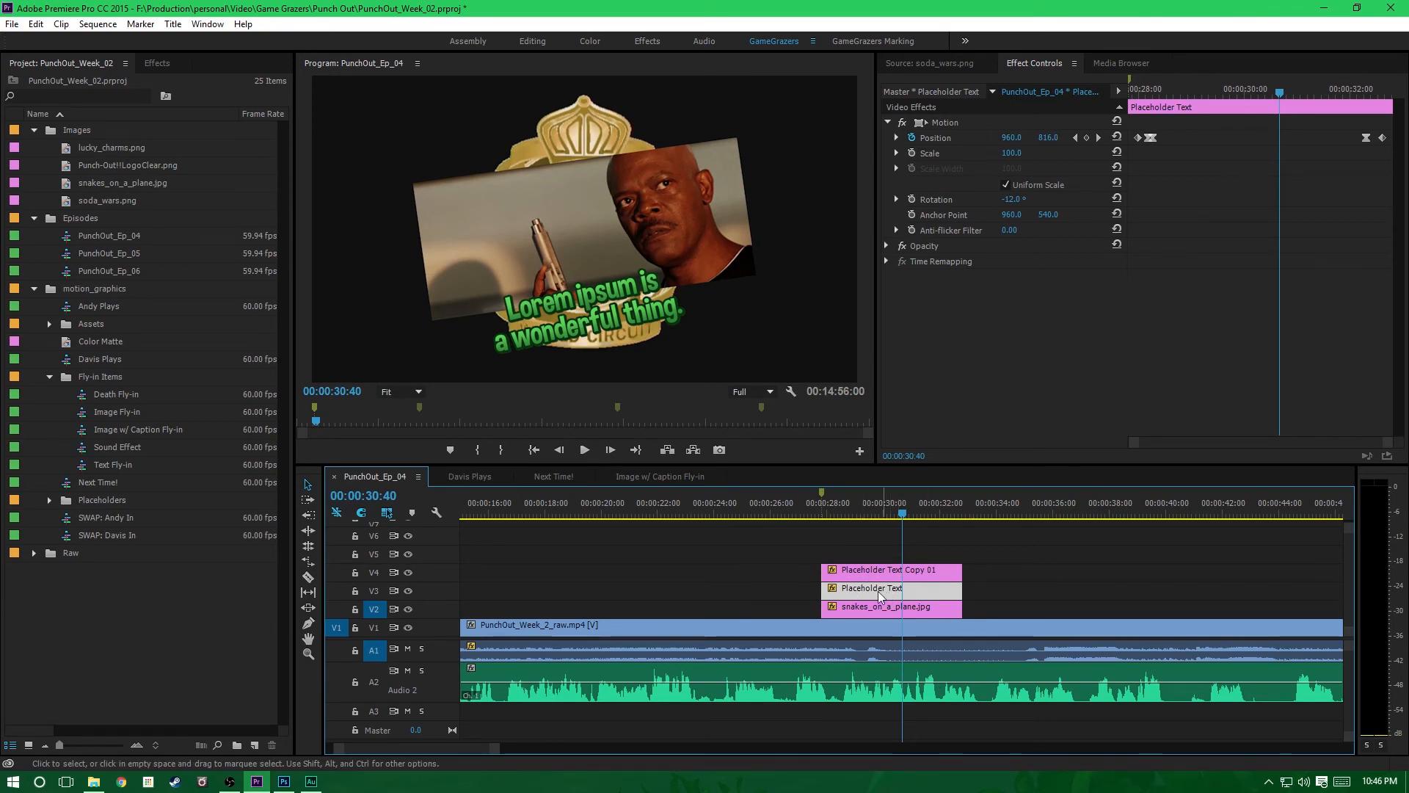
key(Delete)
drag(883, 579, 883, 598)
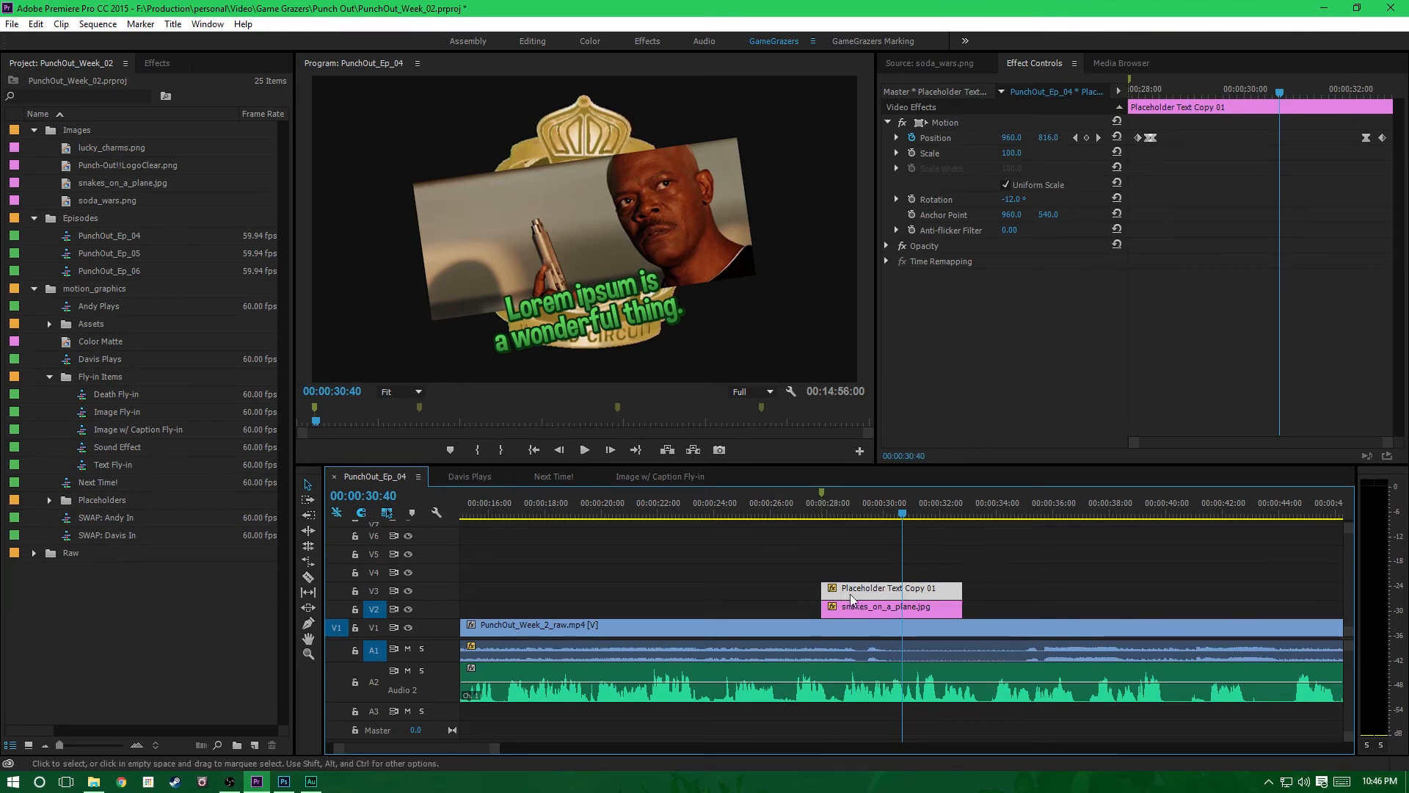
Step: Replace the Placeholder Text Copy 01 title's text with the two-line caption "I've had it with these / mother-fucking Game Grazers!" and close the title editor
double_click(939, 591)
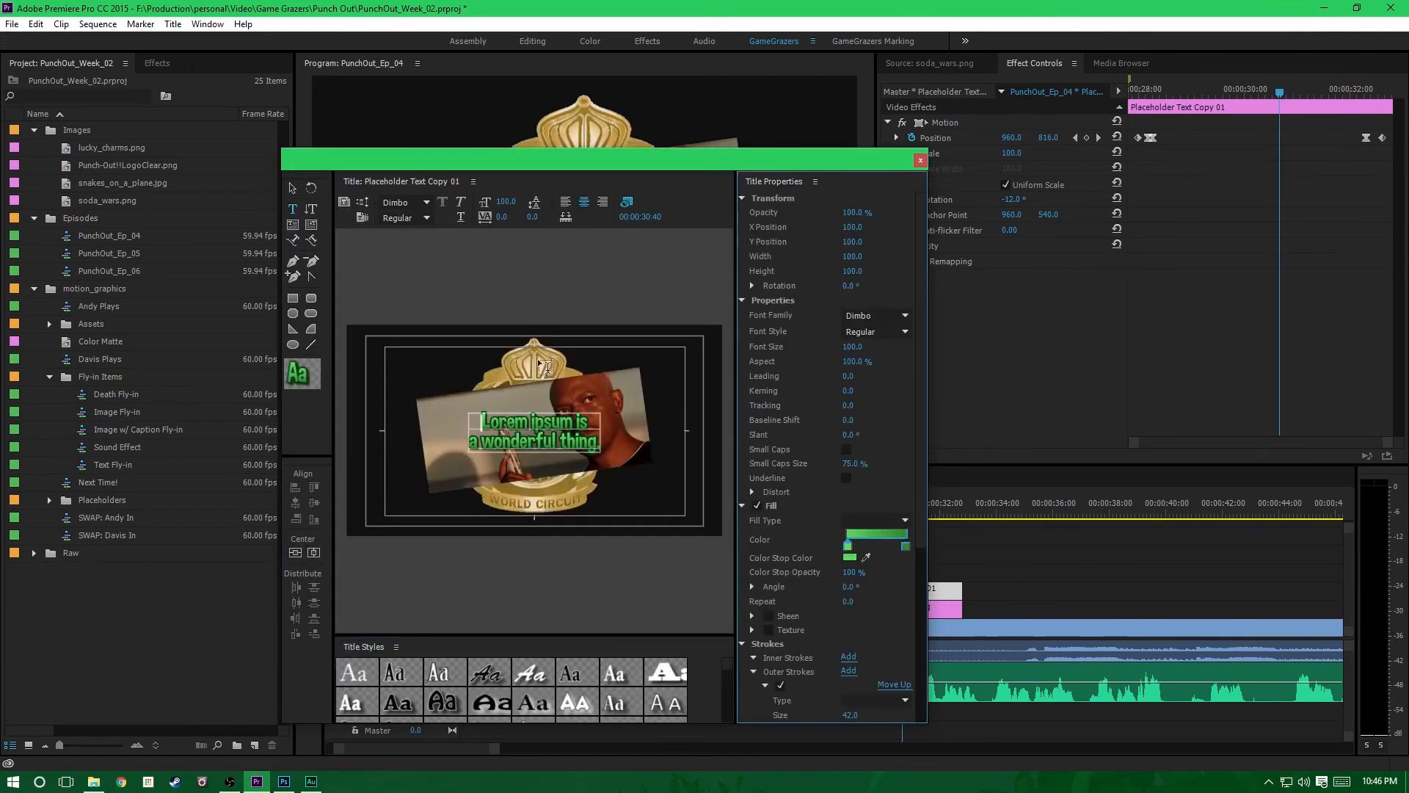
click(565, 424)
key(ctrl+a)
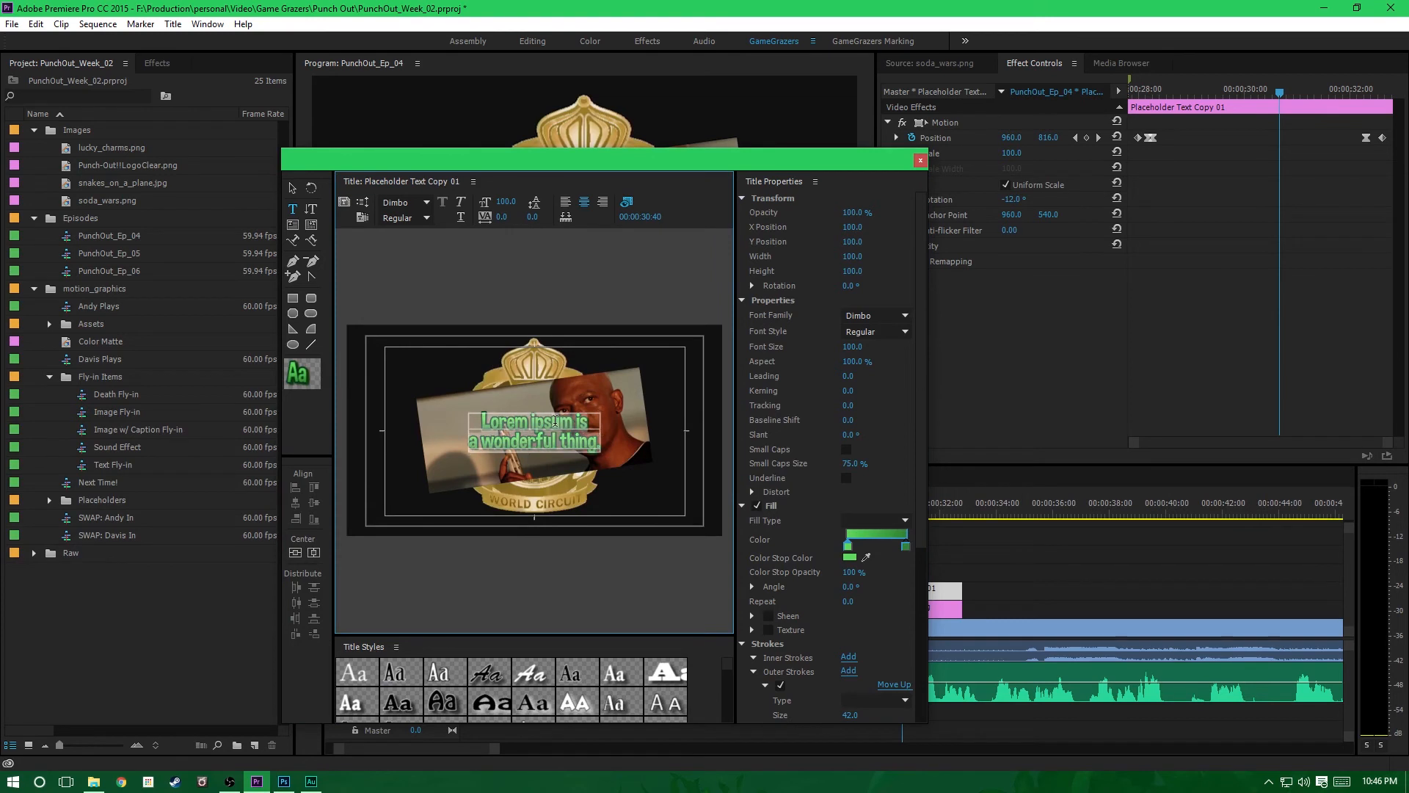
key(BackSpace)
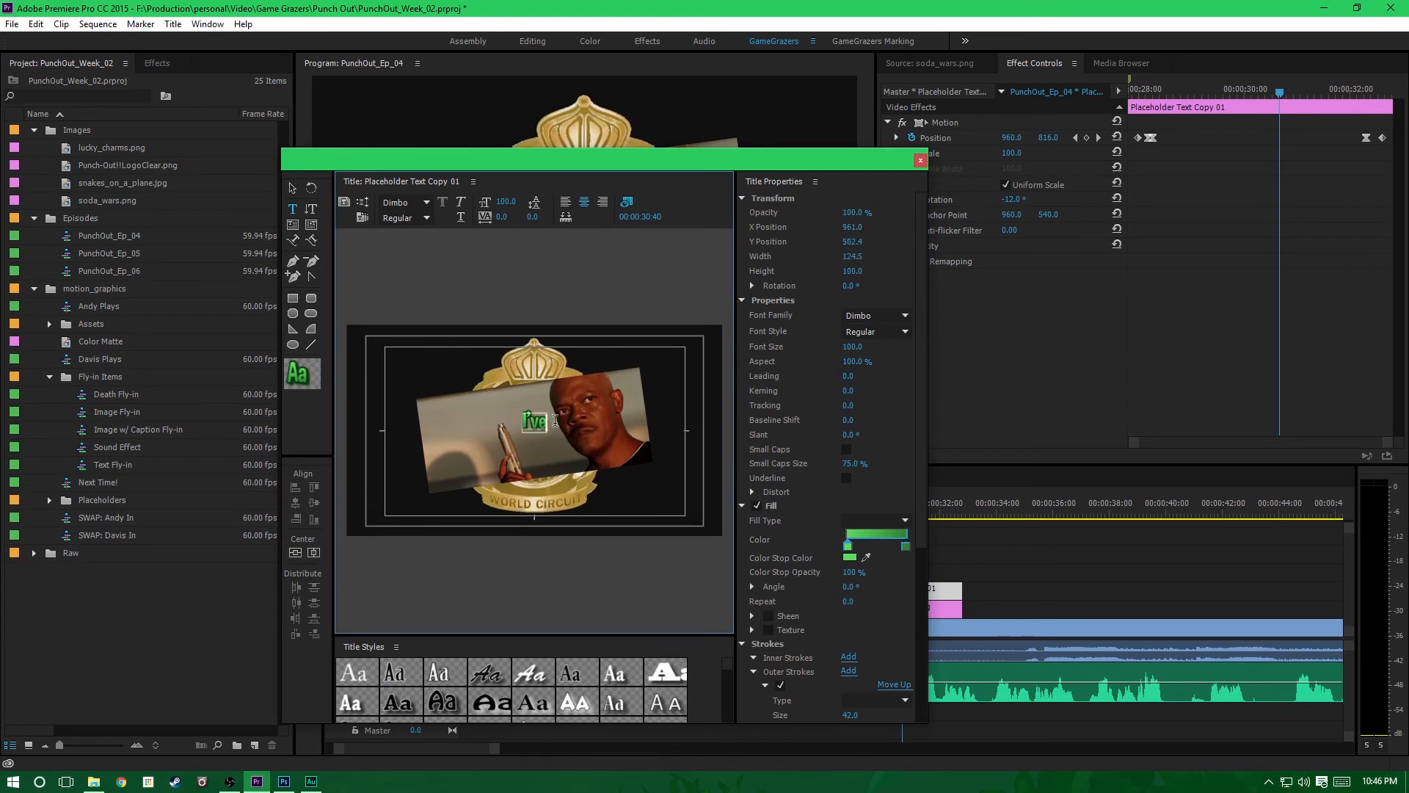
text(I've had it with t)
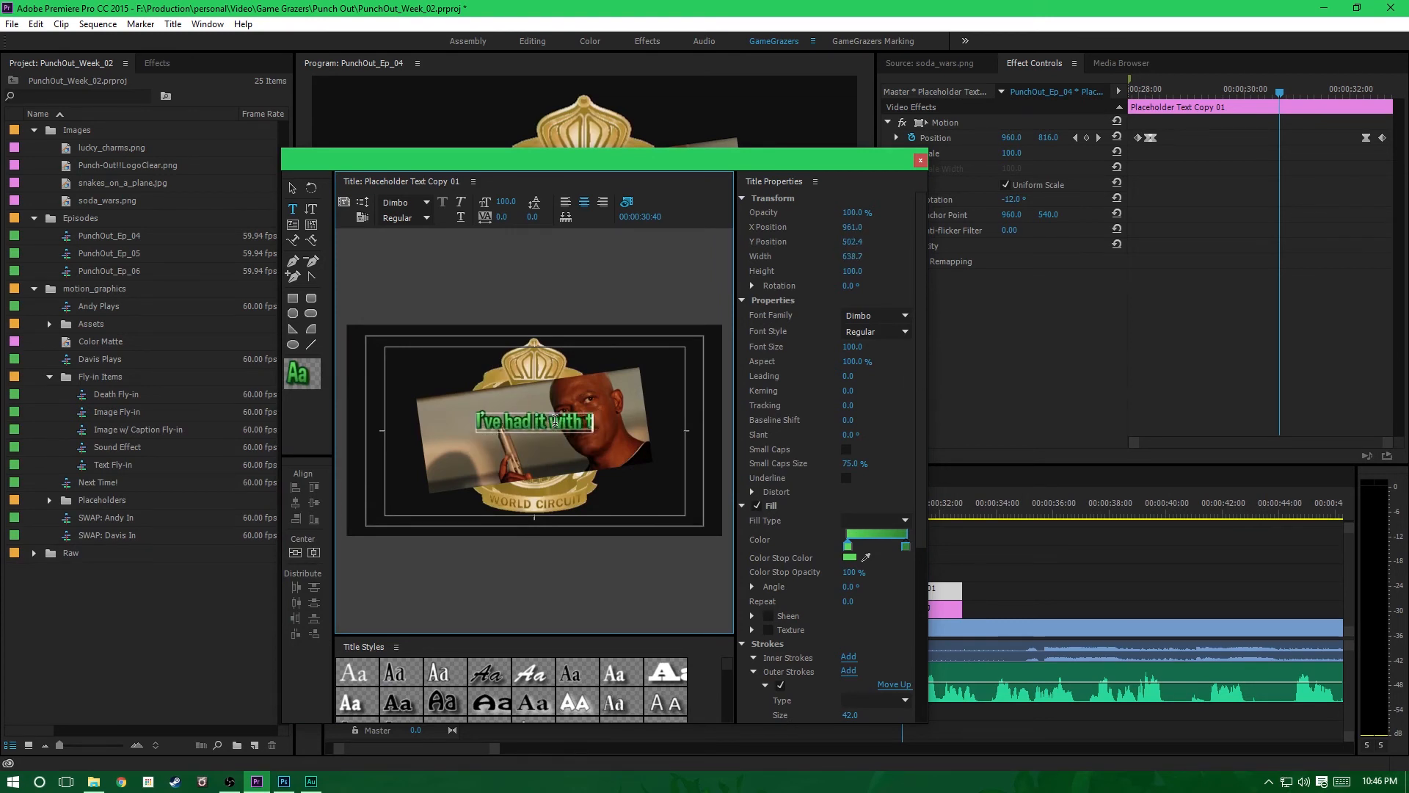
text(hese)
key(Return)
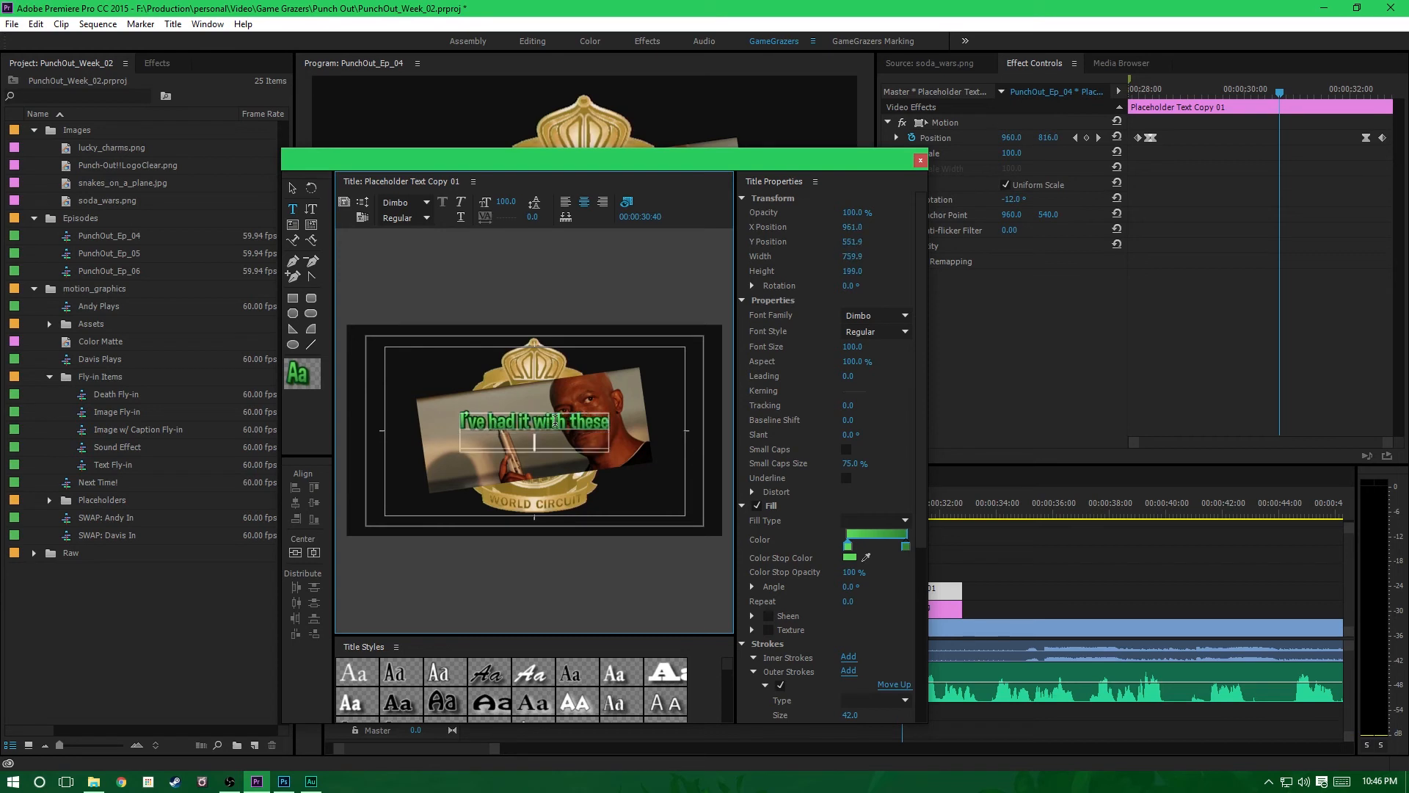
text(mother-fuck)
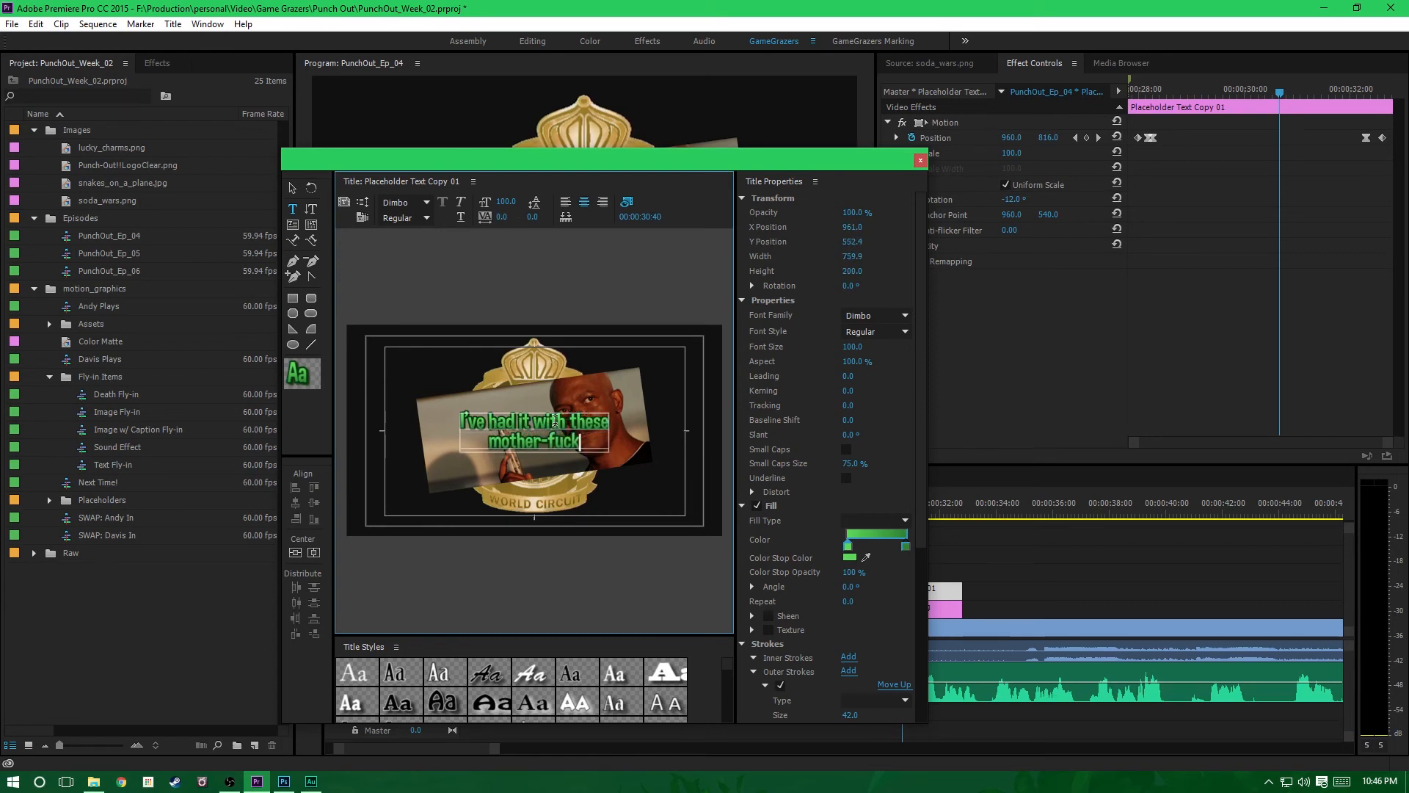
text(ing Game Grazers!)
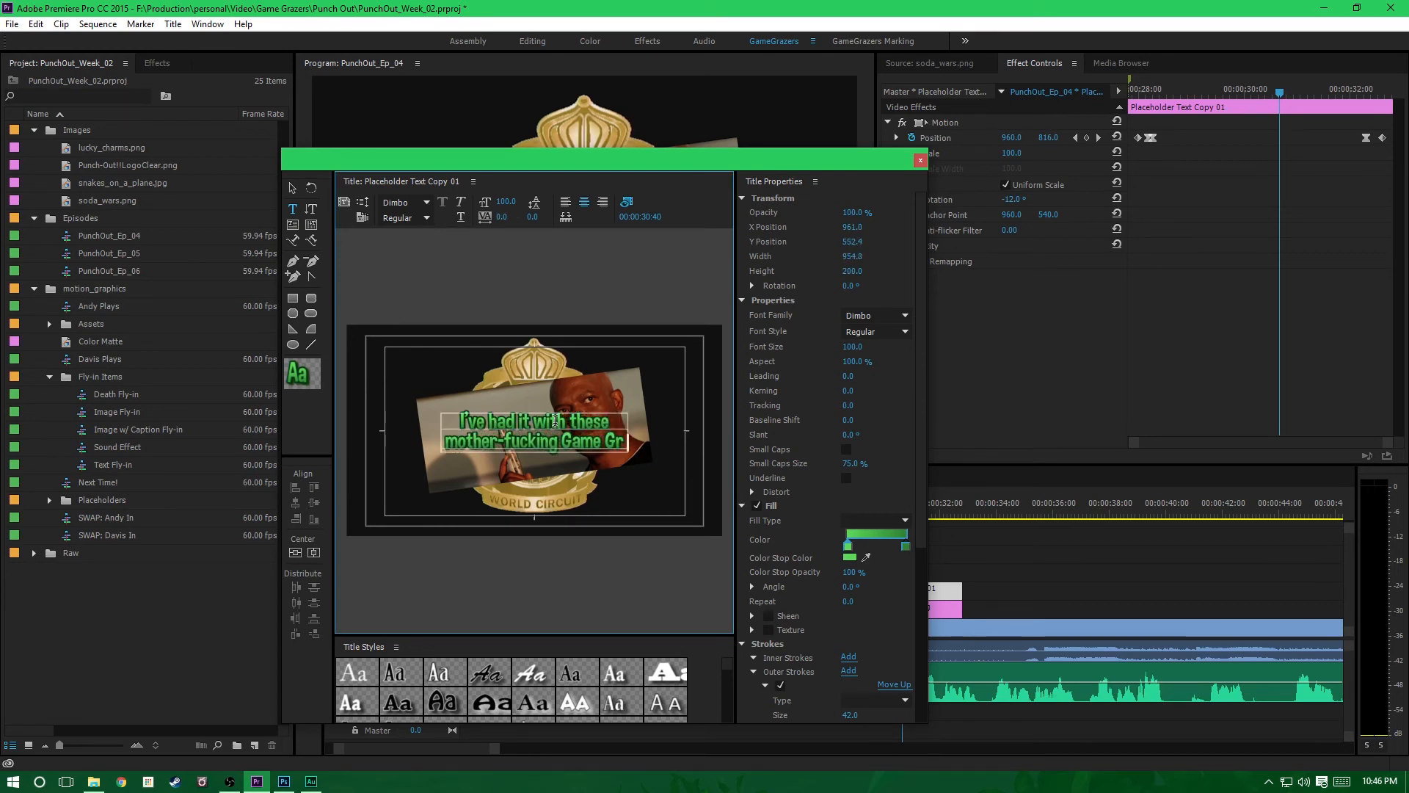
click(919, 160)
Step: Play back the captioned snakes_on_a_plane.jpg fly-in from 00:00:27:12 until both clips have ended
click(806, 507)
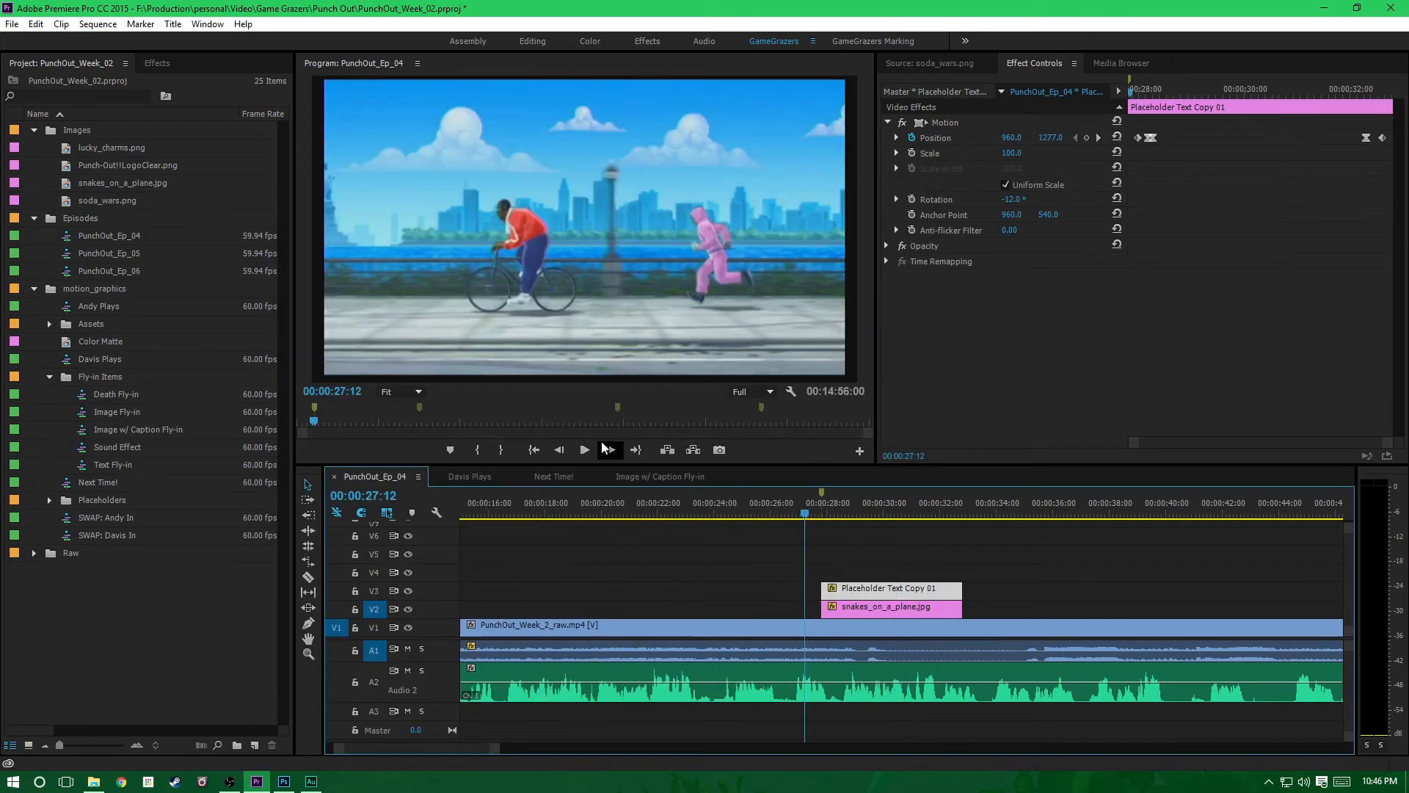
click(584, 450)
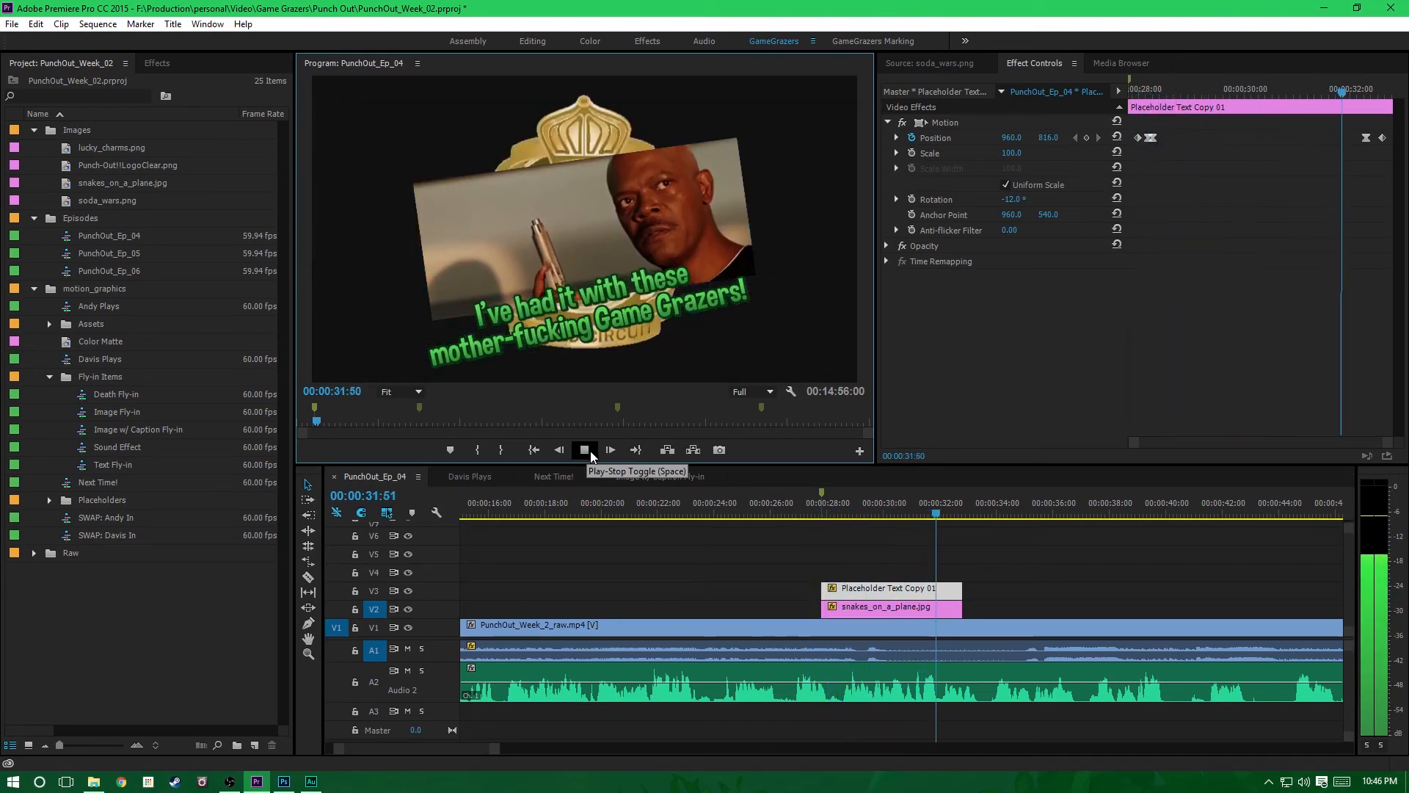
click(590, 451)
click(584, 450)
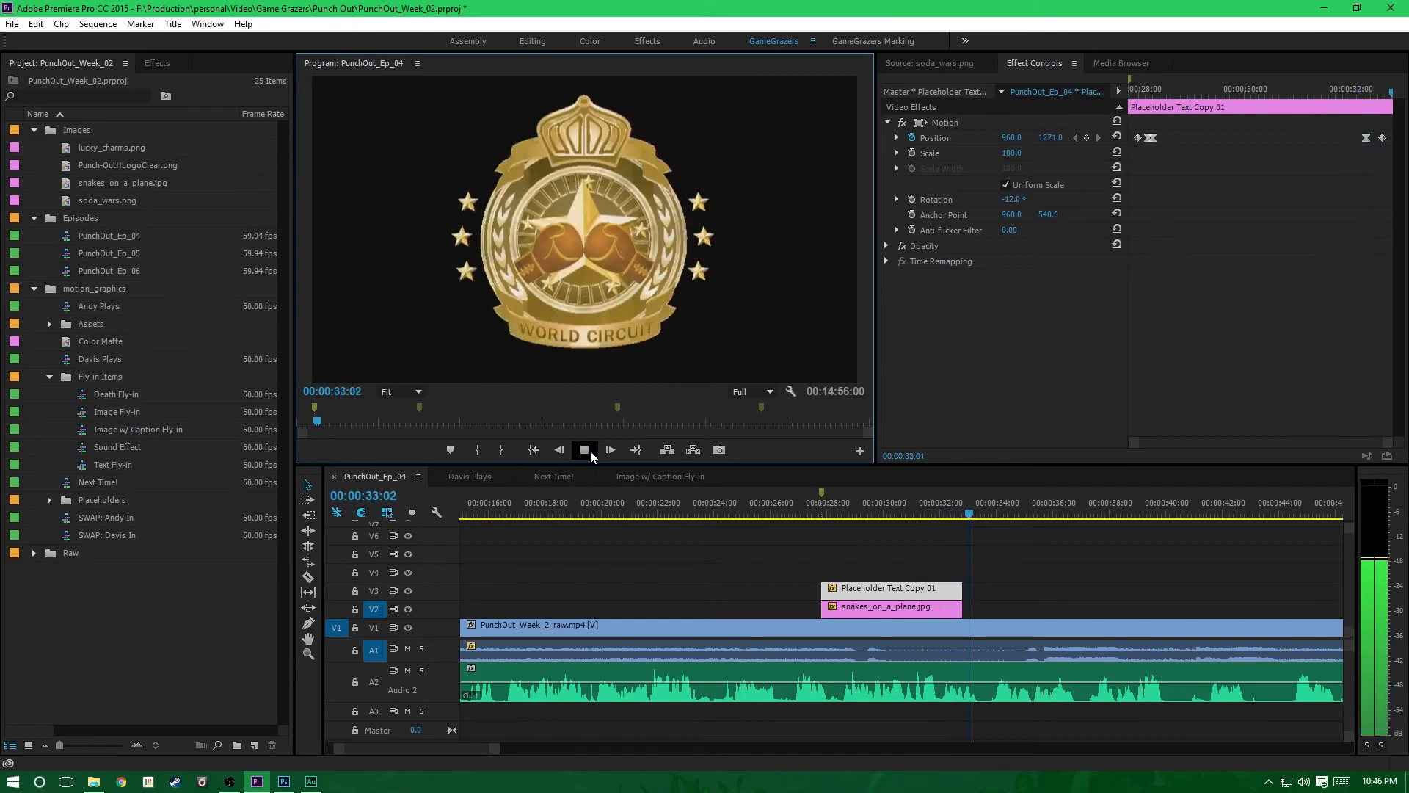
click(584, 449)
Step: Shift the caption and snakes_on_a_plane.jpg clips earlier together to start at 00:00:26:53, and play them back to 00:00:30:51
click(796, 511)
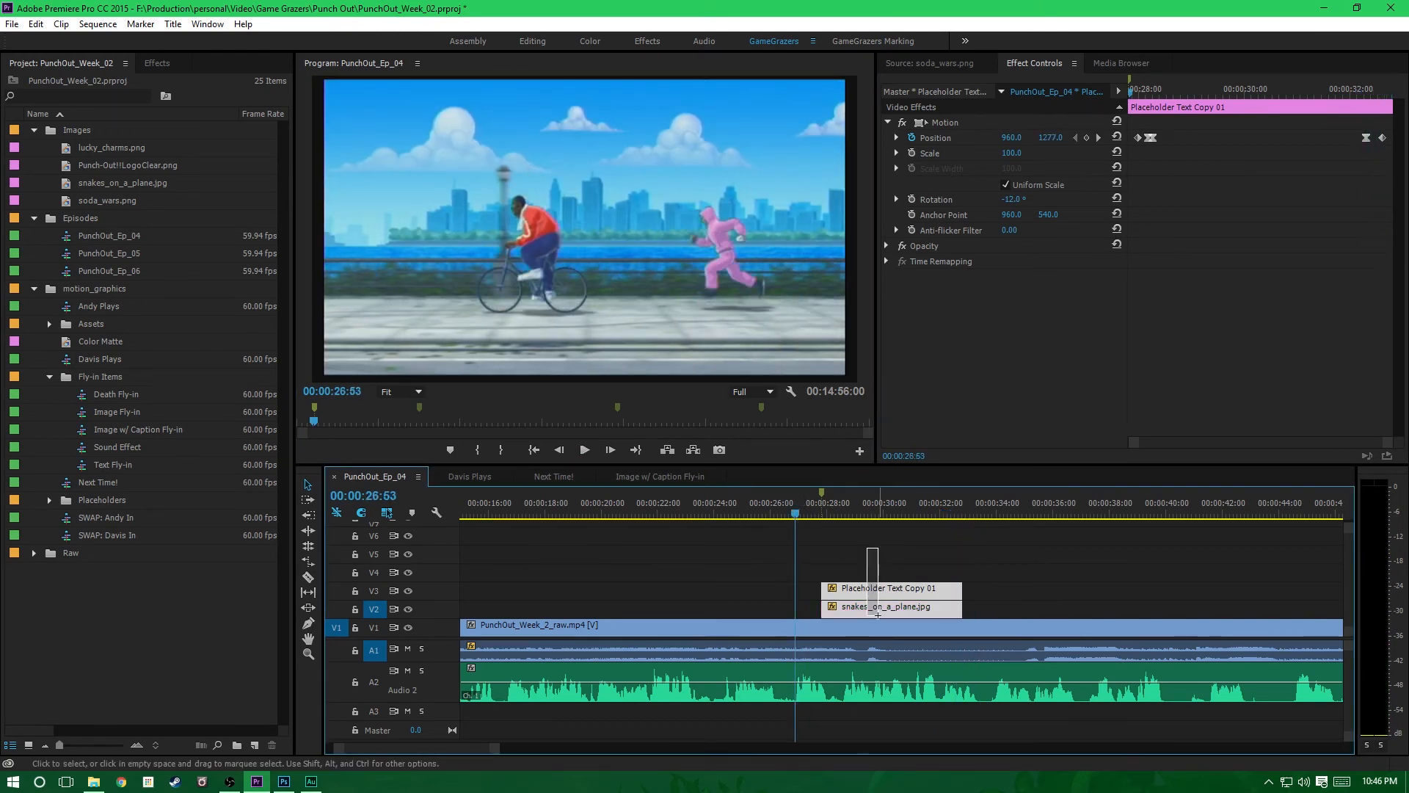
drag(881, 626, 854, 612)
key(ctrl+z)
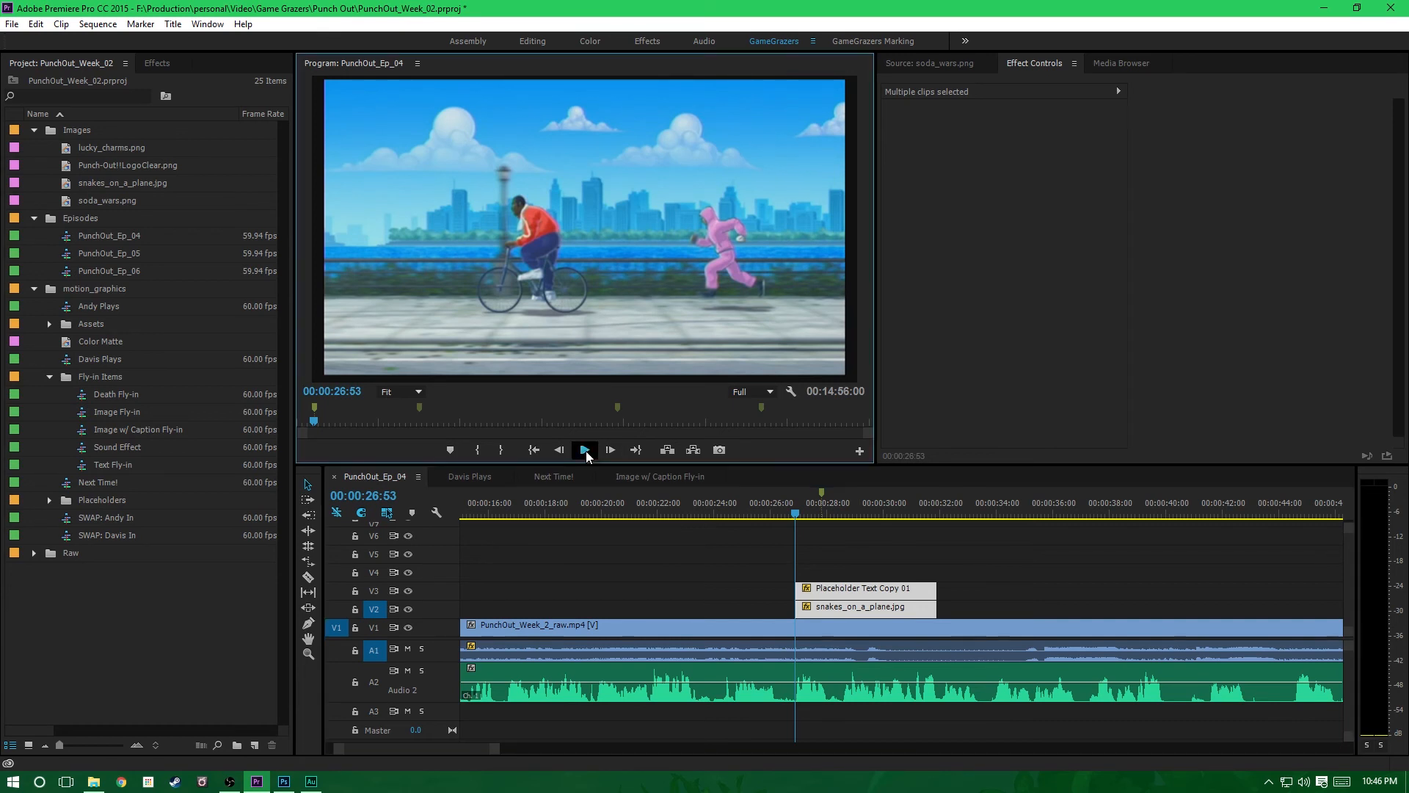
click(585, 450)
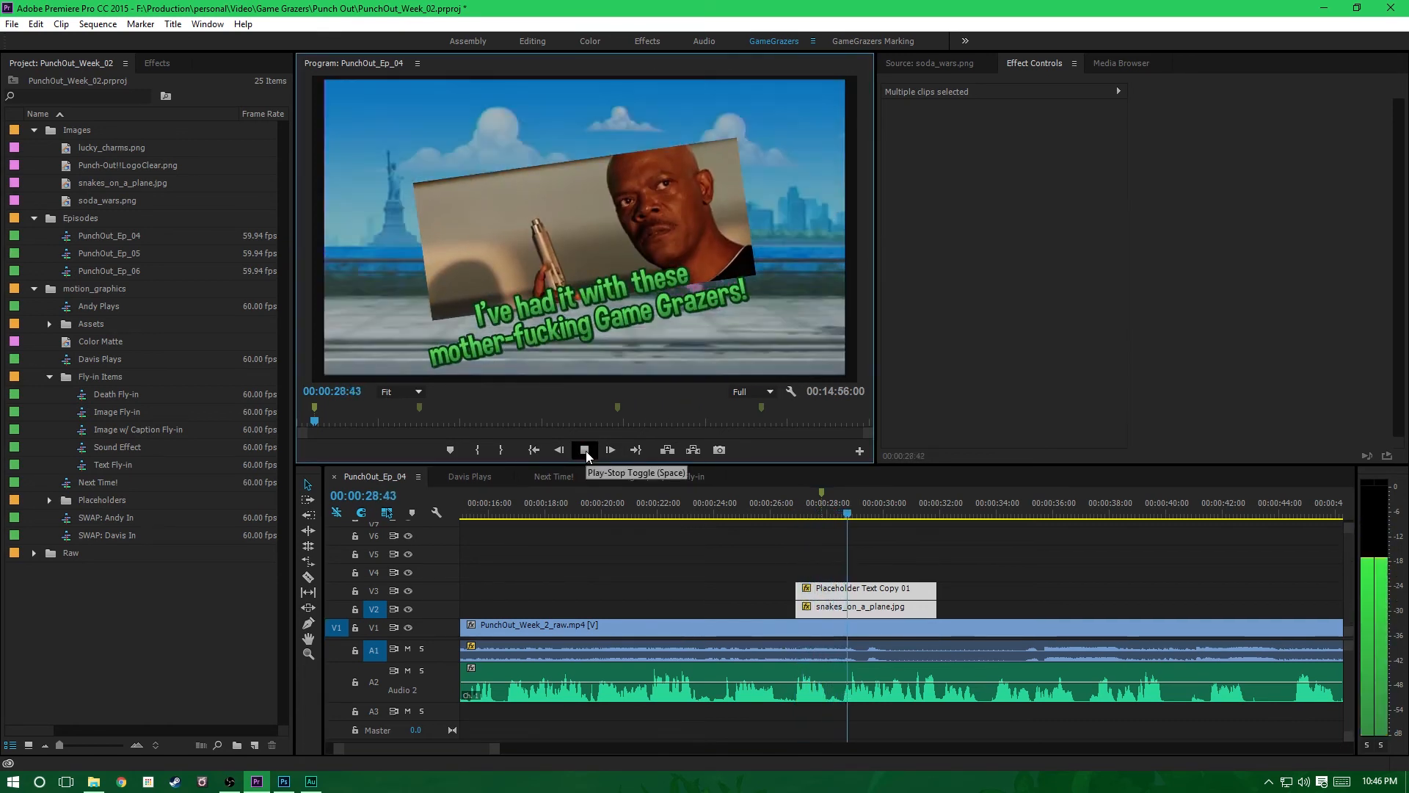
click(586, 451)
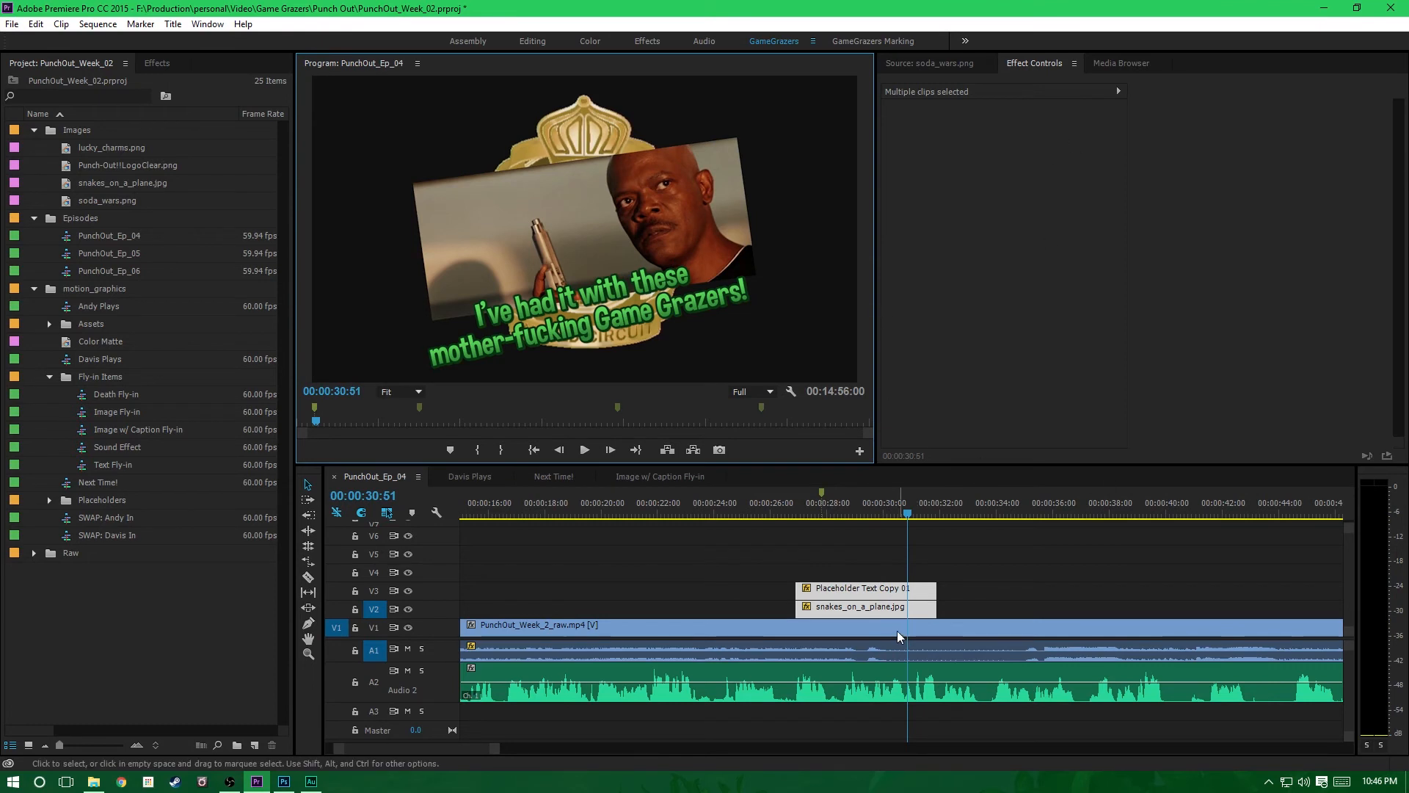
Step: Move the exit Position keyframes of the caption and snakes_on_a_plane.jpg clips earlier to start at 00:00:30:51, and play back the fly-in
click(854, 572)
click(883, 585)
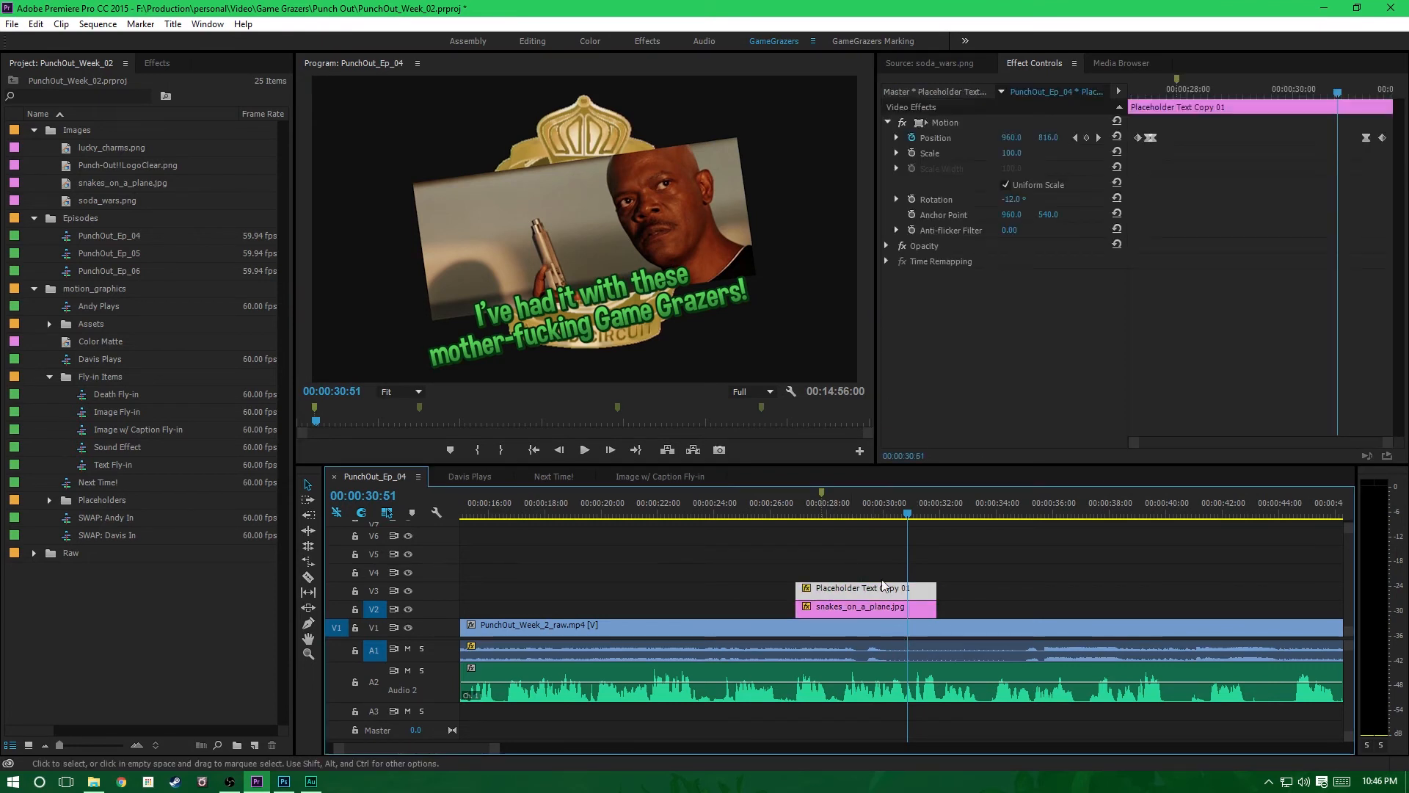
click(1359, 127)
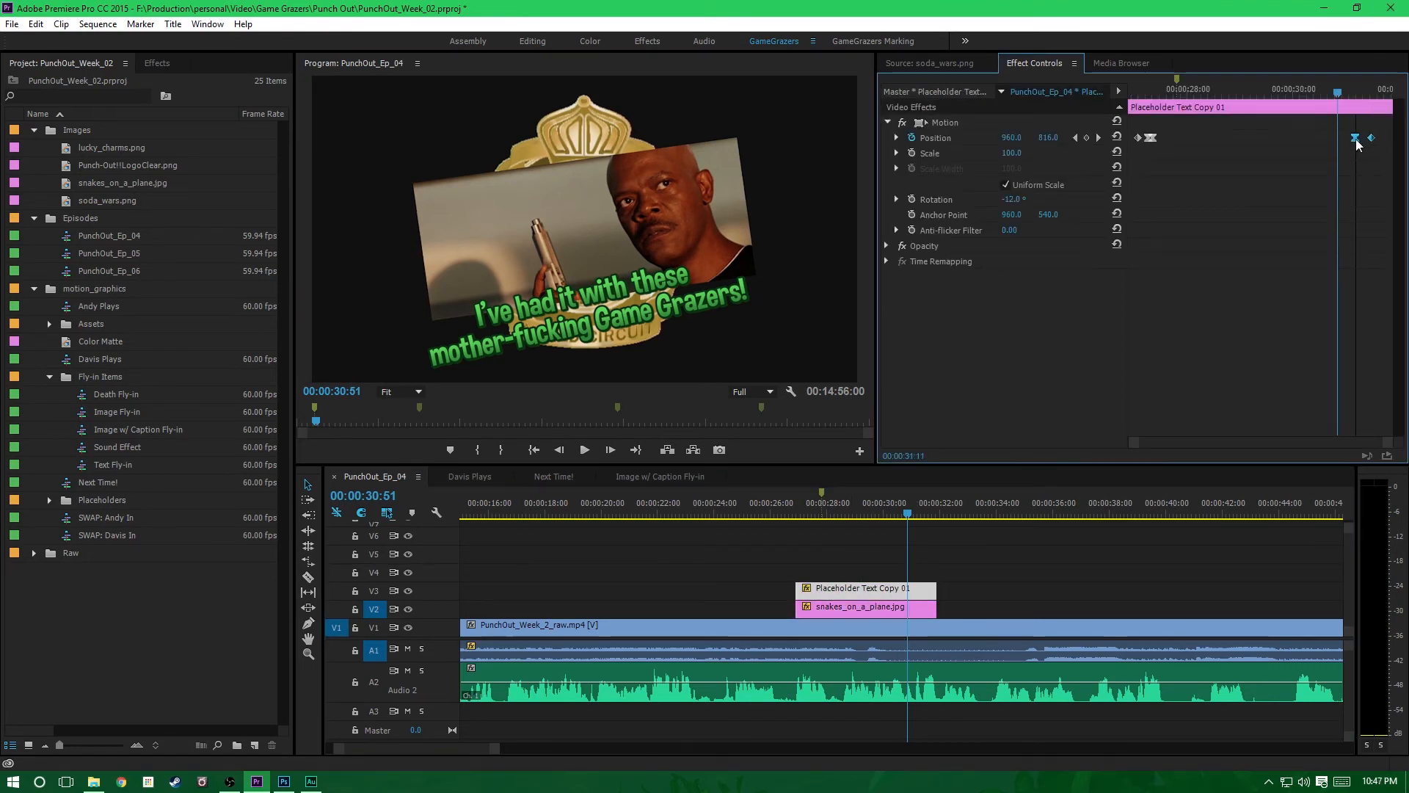
drag(1356, 145, 1342, 151)
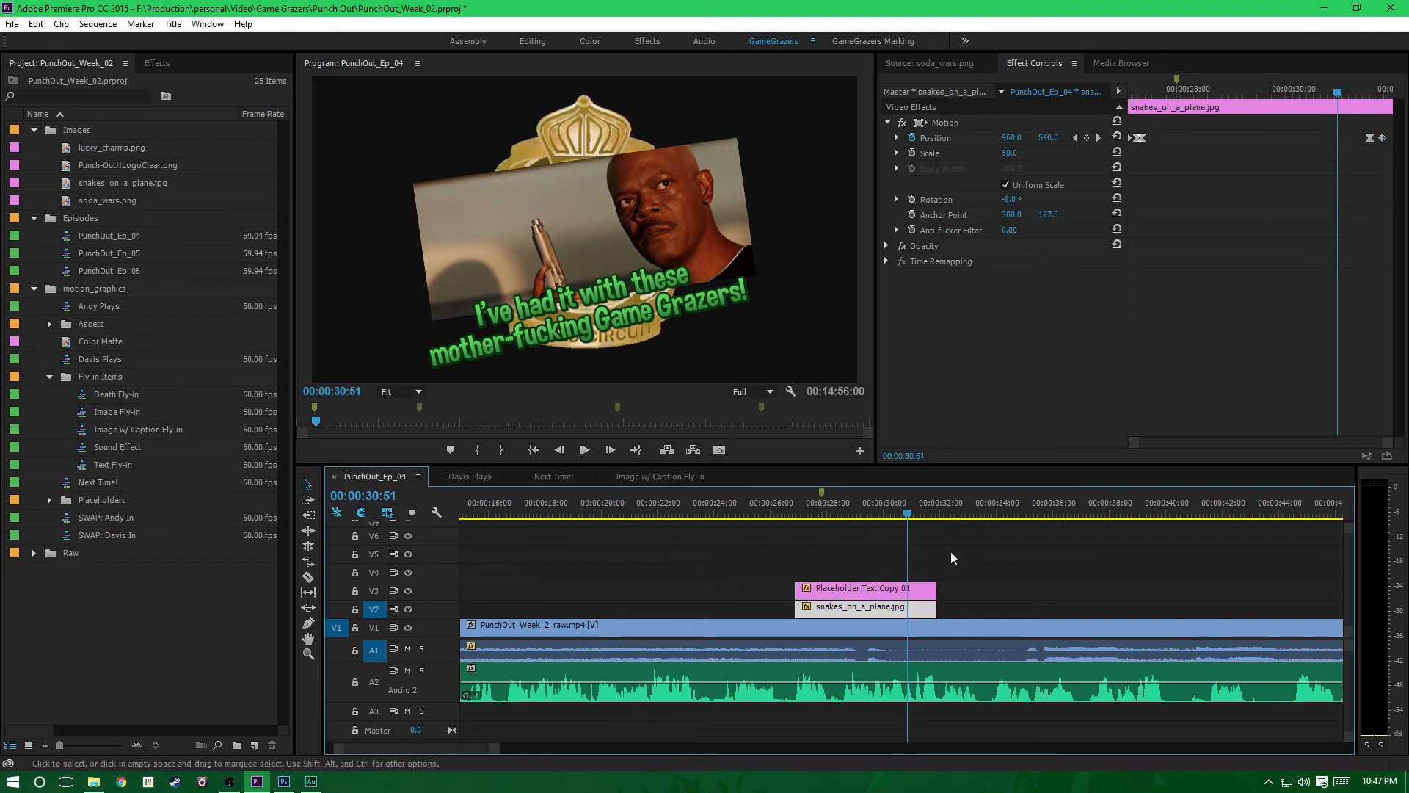
click(881, 606)
click(1389, 149)
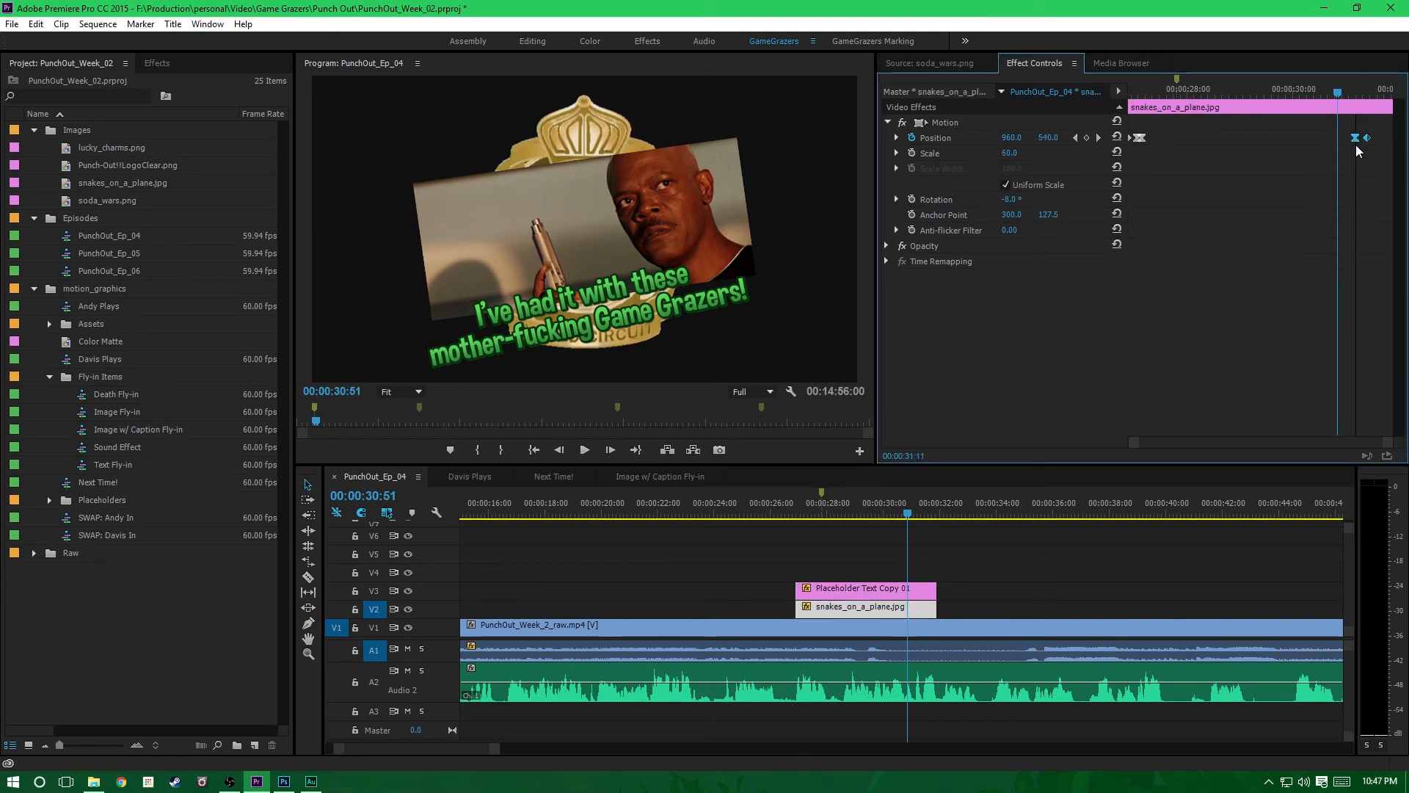
drag(1356, 150, 1345, 156)
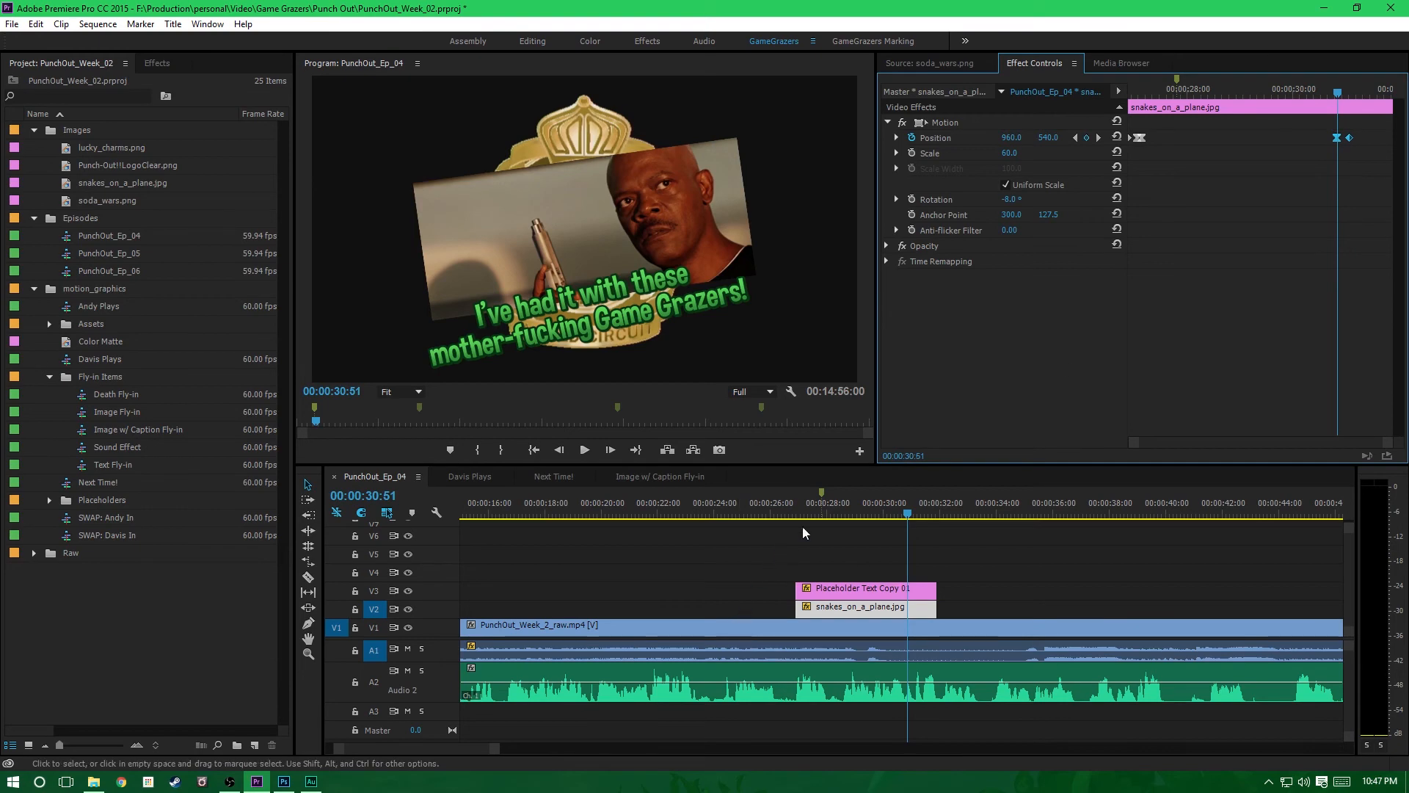
click(790, 502)
key(space)
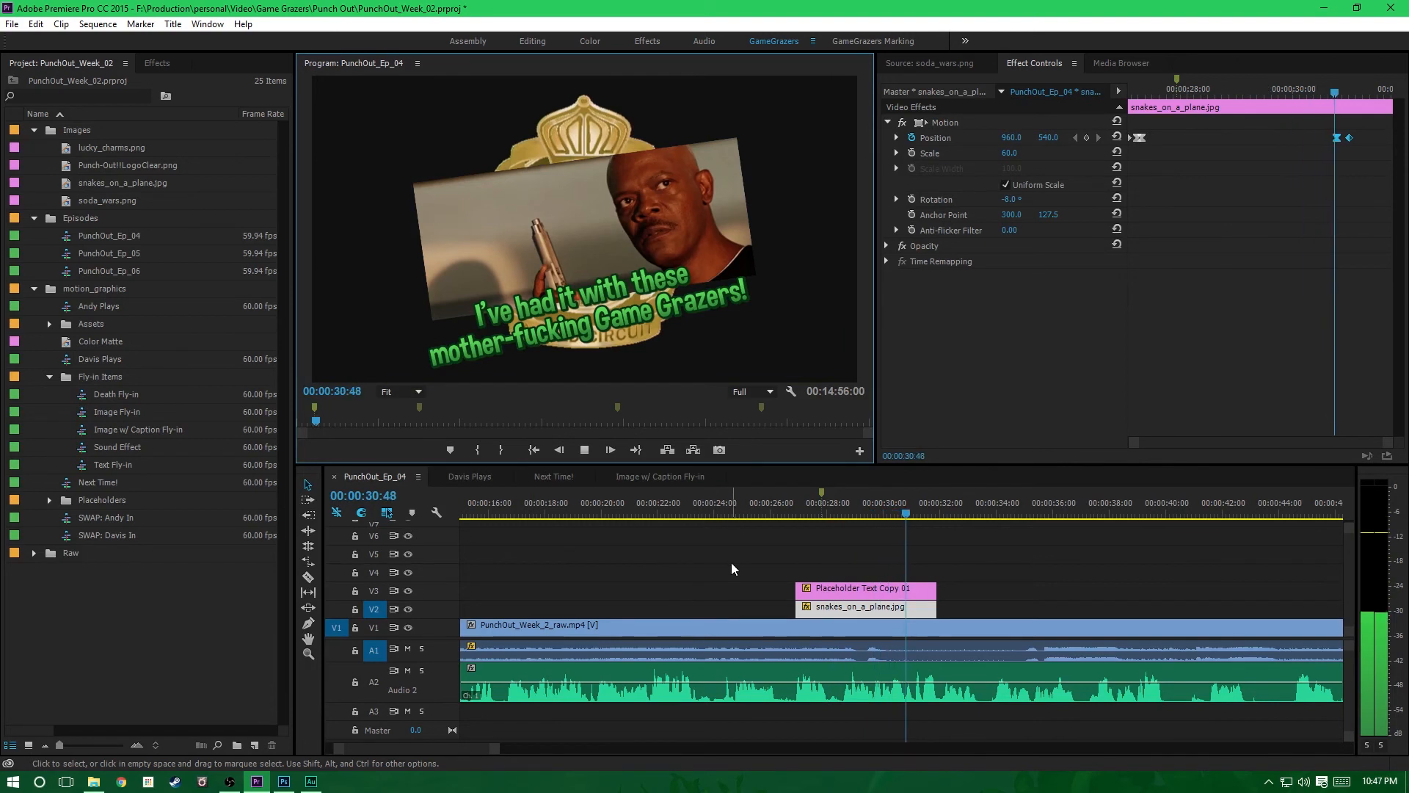
click(576, 458)
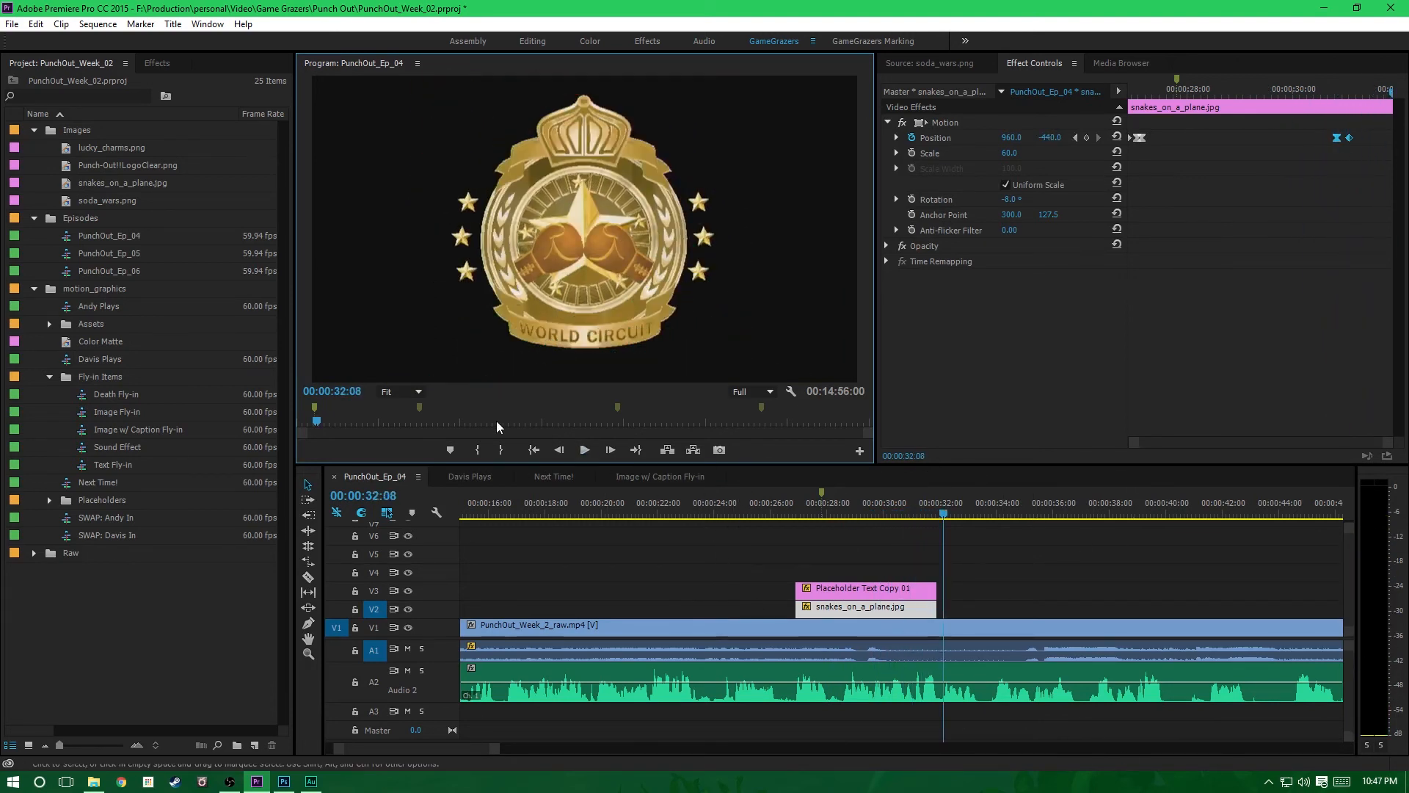
Step: Go to the second marker at 00:03:12:48 and play the Image Fly-in template sequence from the start
click(418, 410)
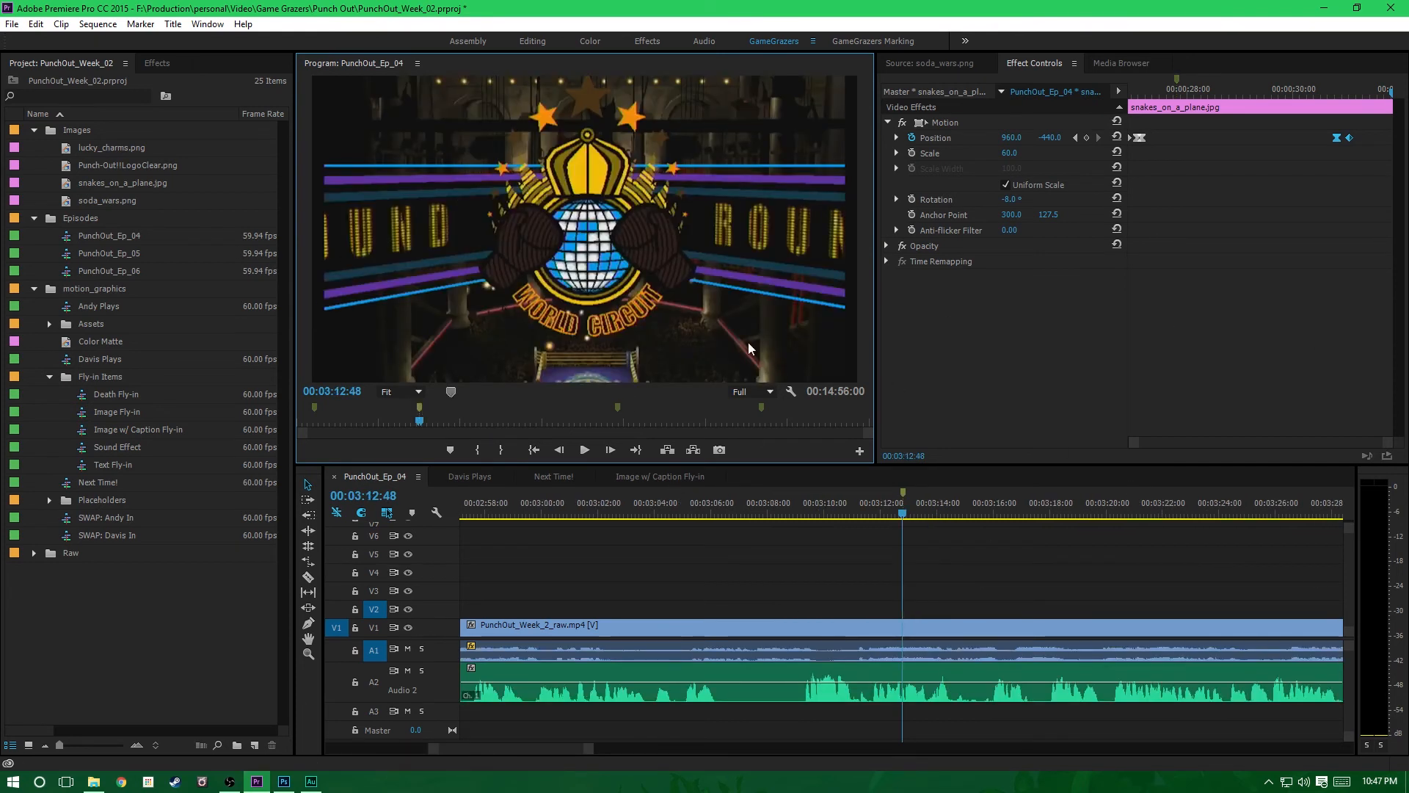
click(90, 416)
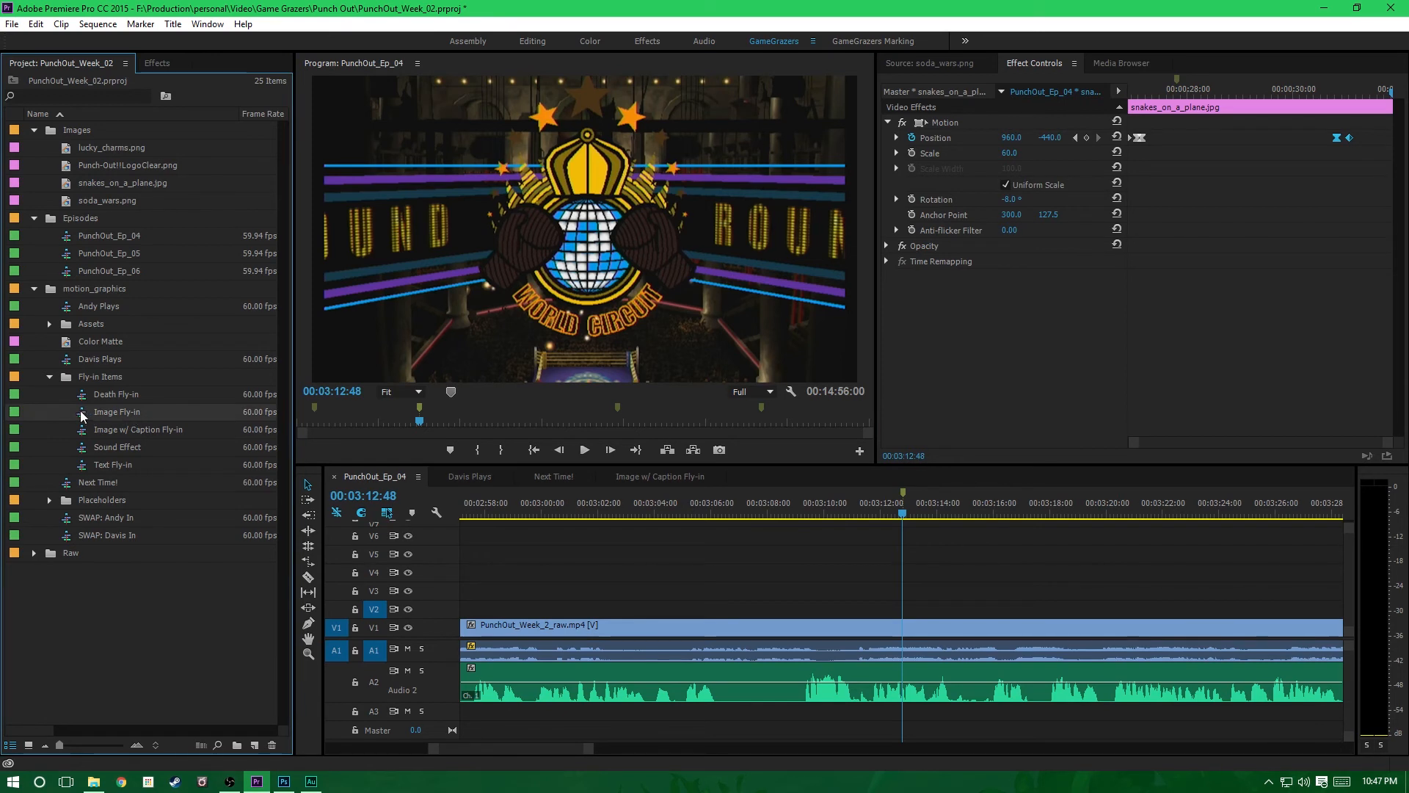
double_click(86, 417)
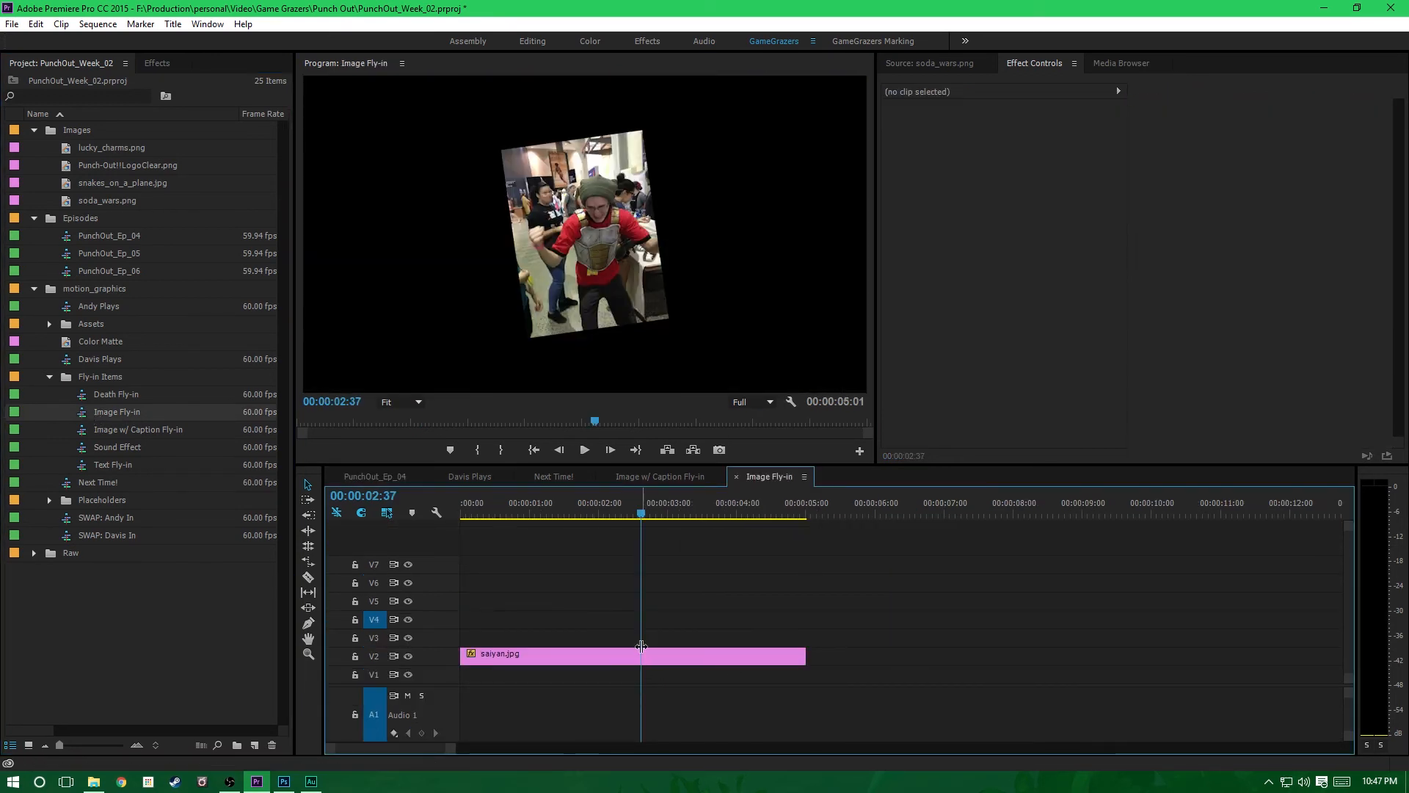
click(620, 663)
key(Home)
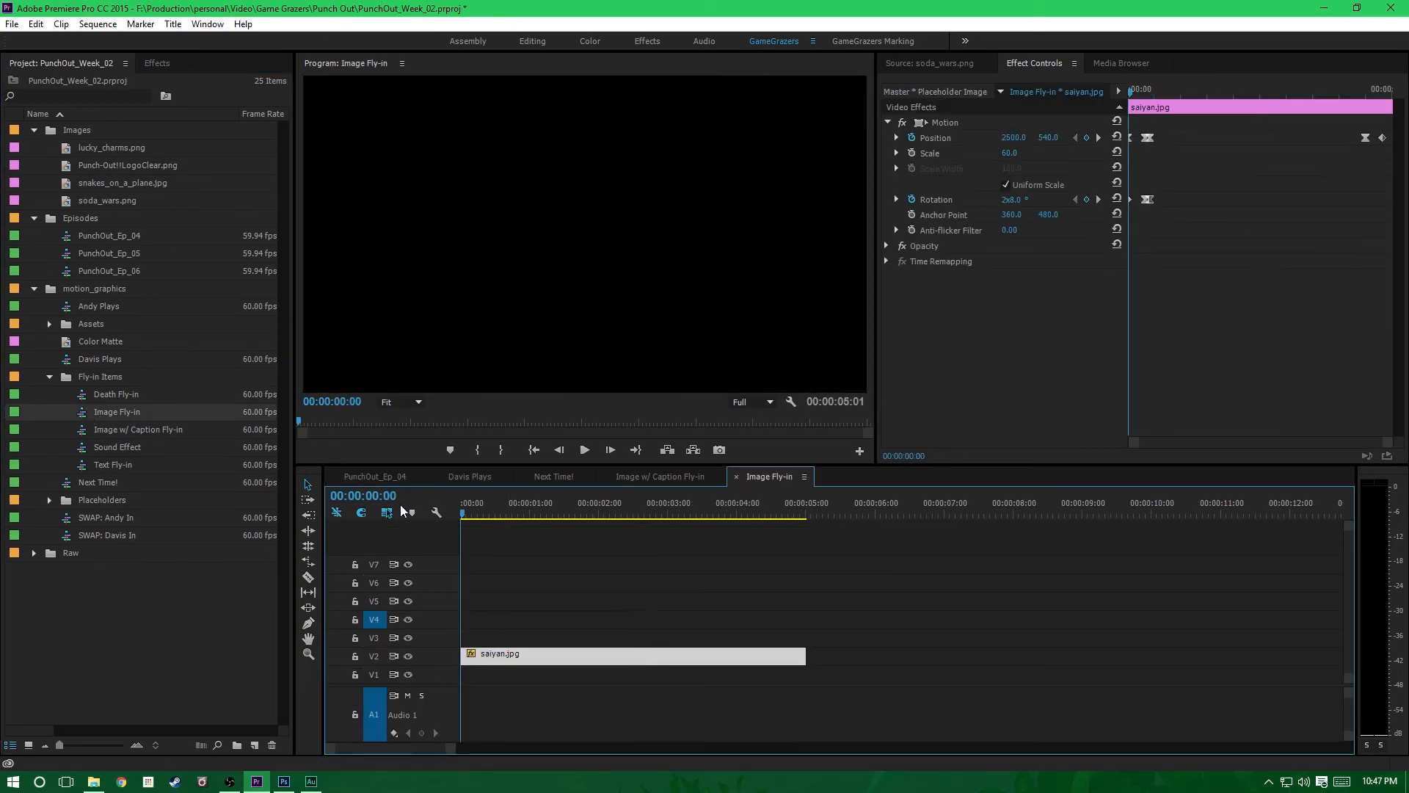
click(582, 449)
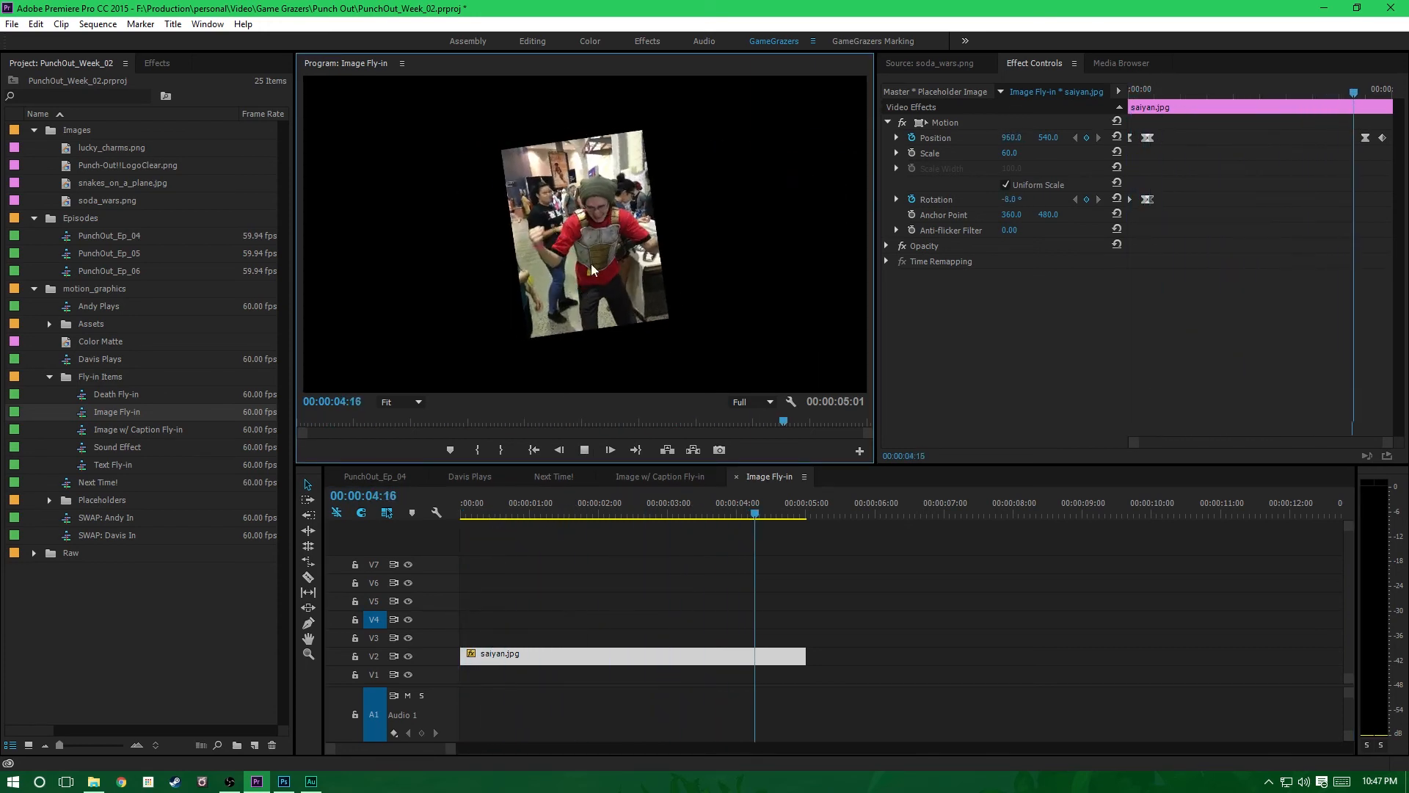
Step: Copy the saiyan.jpg clip from Image Fly-in onto V2 of PunchOut_Ep_04 at 00:03:12:01, just before the second marker
click(506, 656)
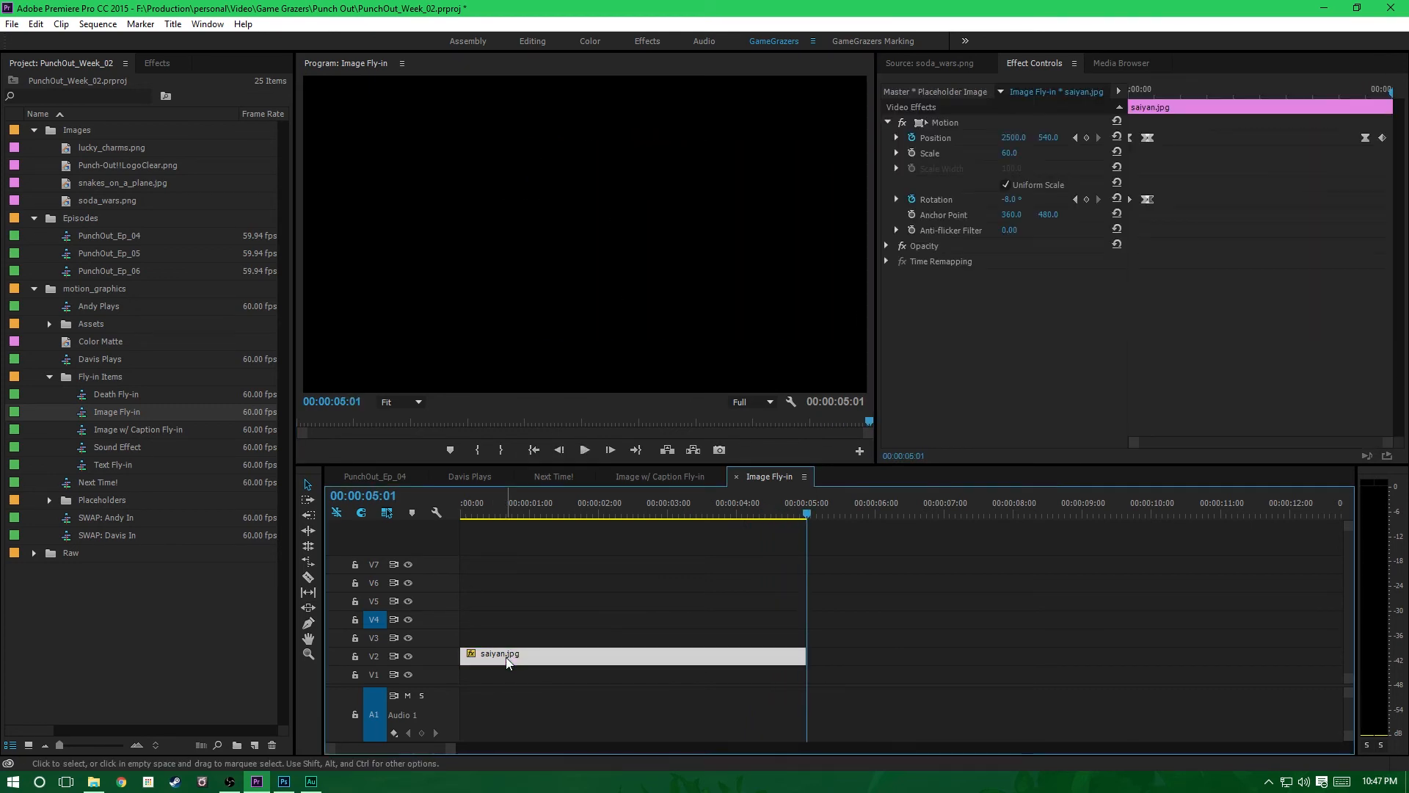
click(379, 479)
click(841, 513)
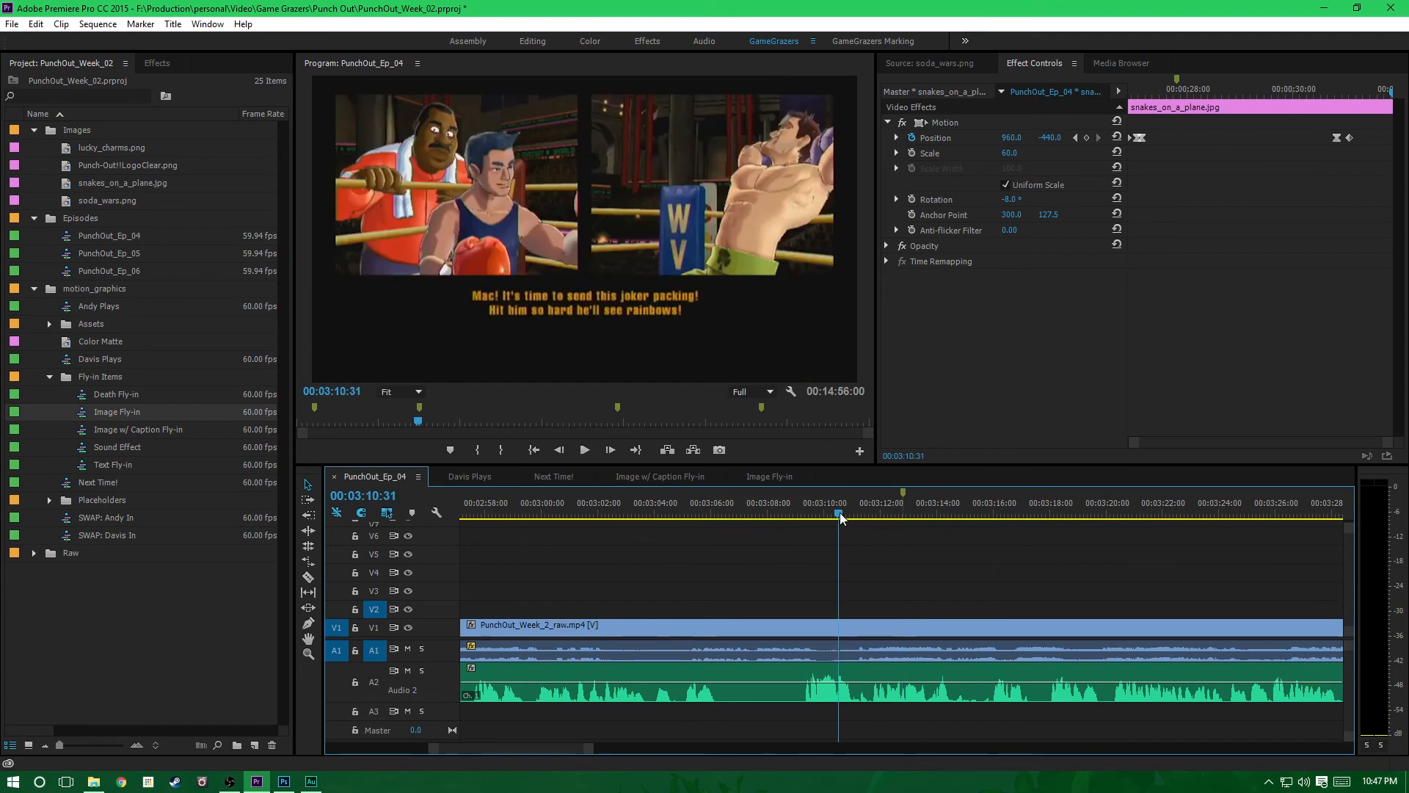
key(space)
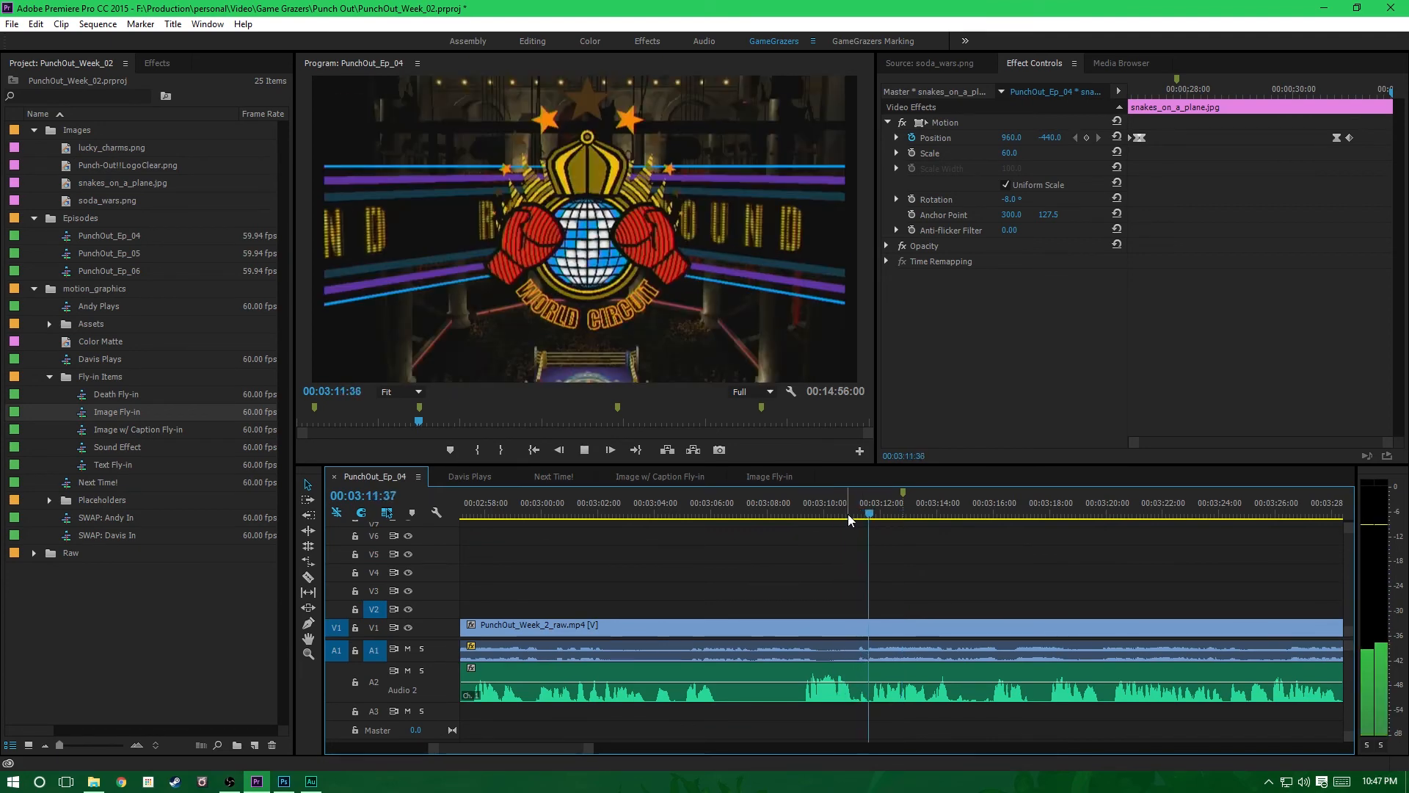
key(space)
drag(869, 517, 882, 522)
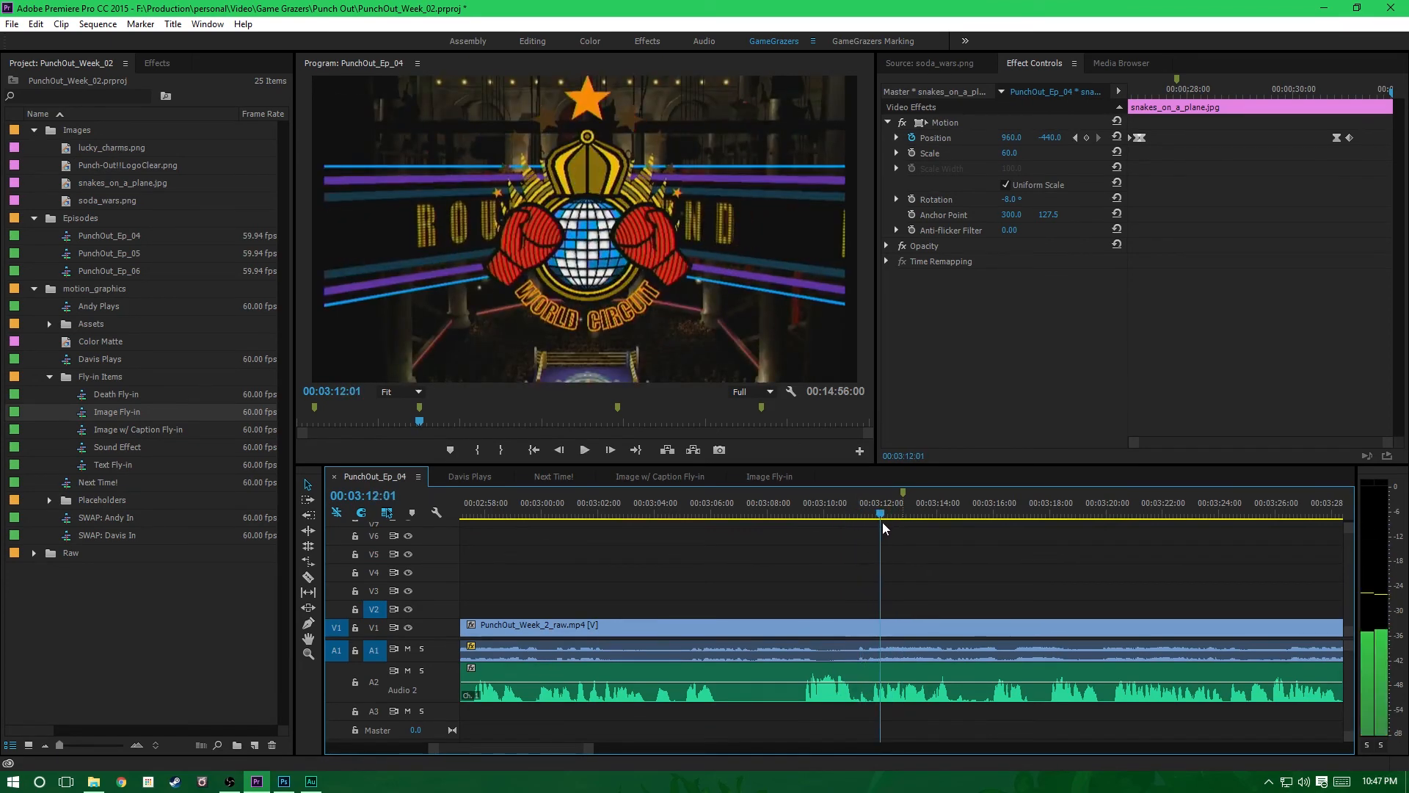
key(ctrl+v)
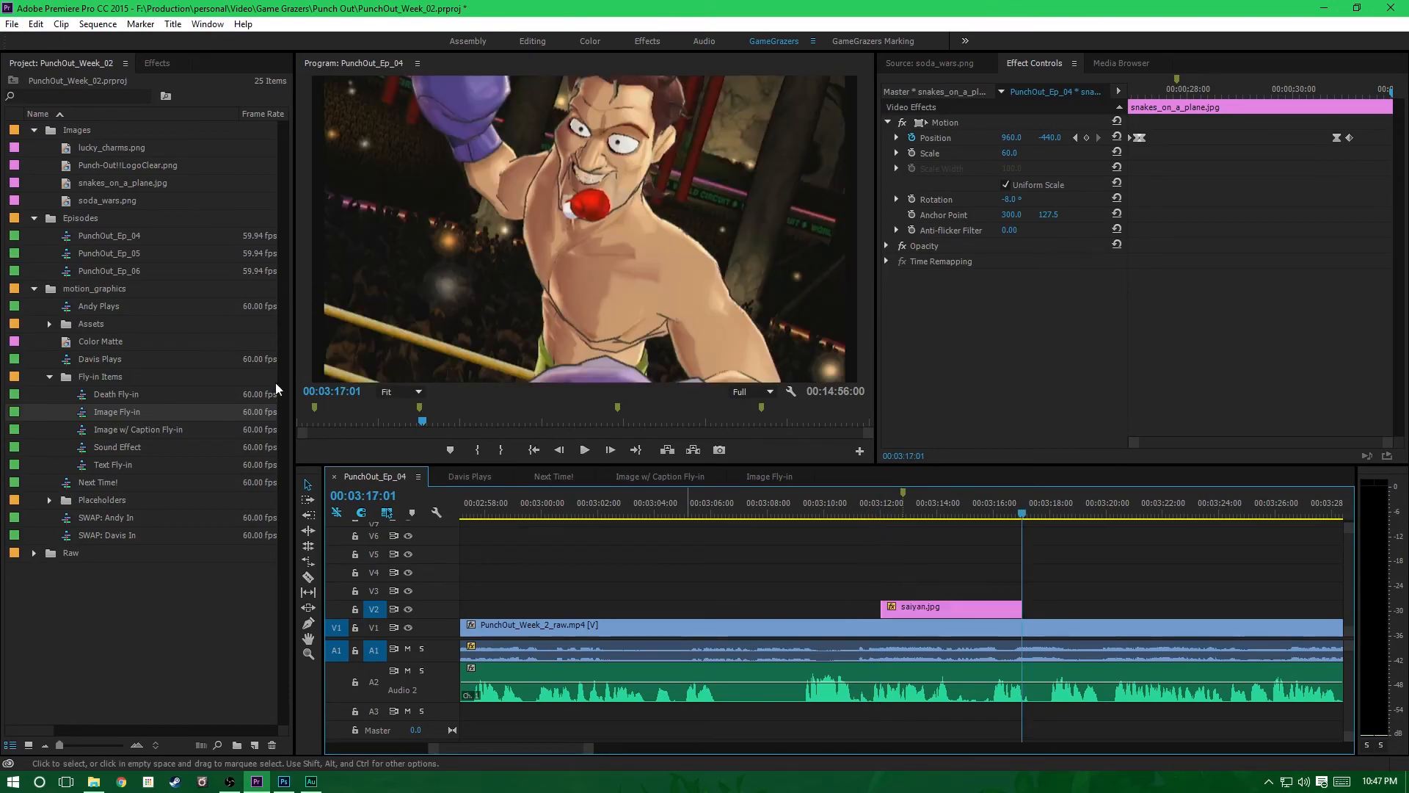
Step: Replace the saiyan.jpg clip on V2 with lucky_charms.png from the Images bin and play back its fly-in to 00:03:13:19
right_click(936, 608)
mouse_move(1032, 256)
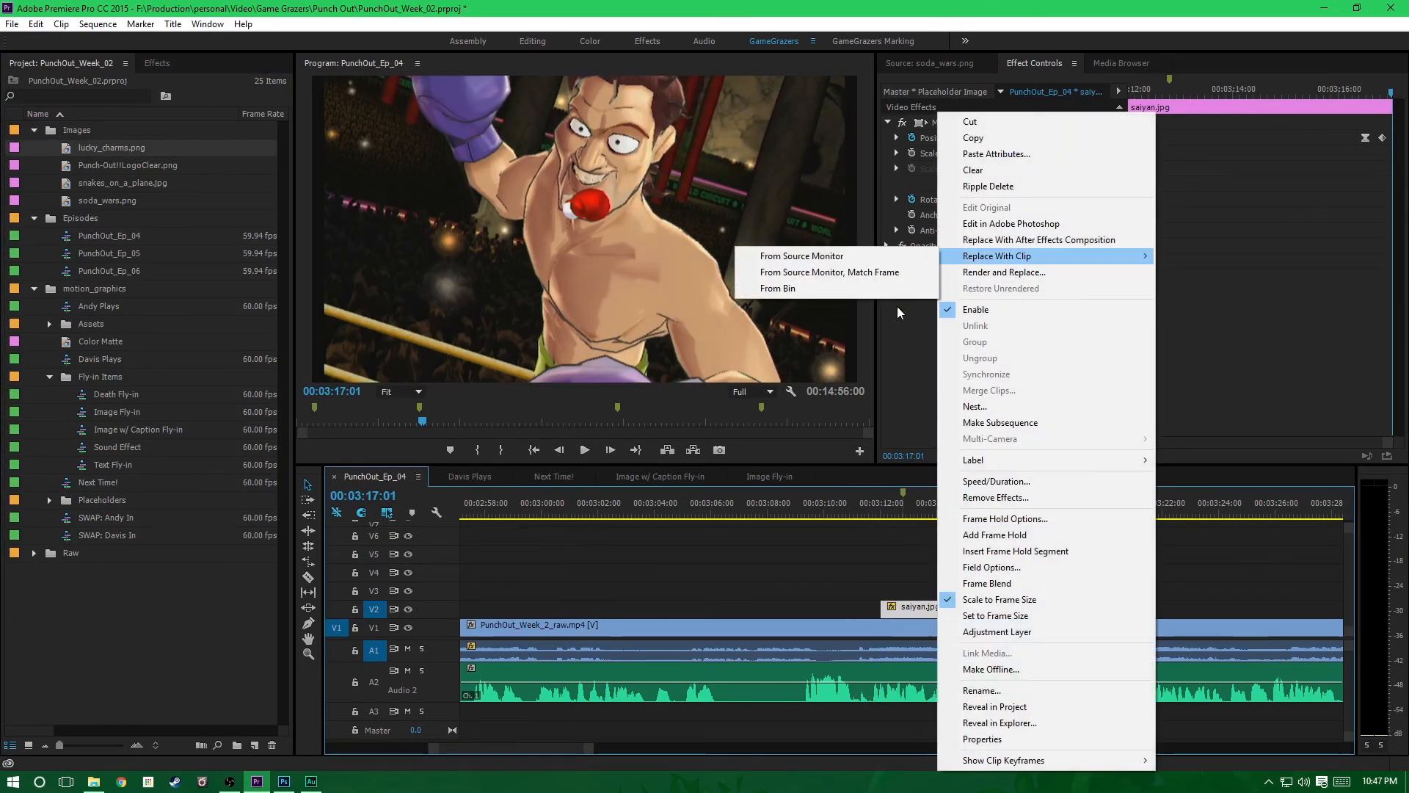
click(777, 288)
click(872, 506)
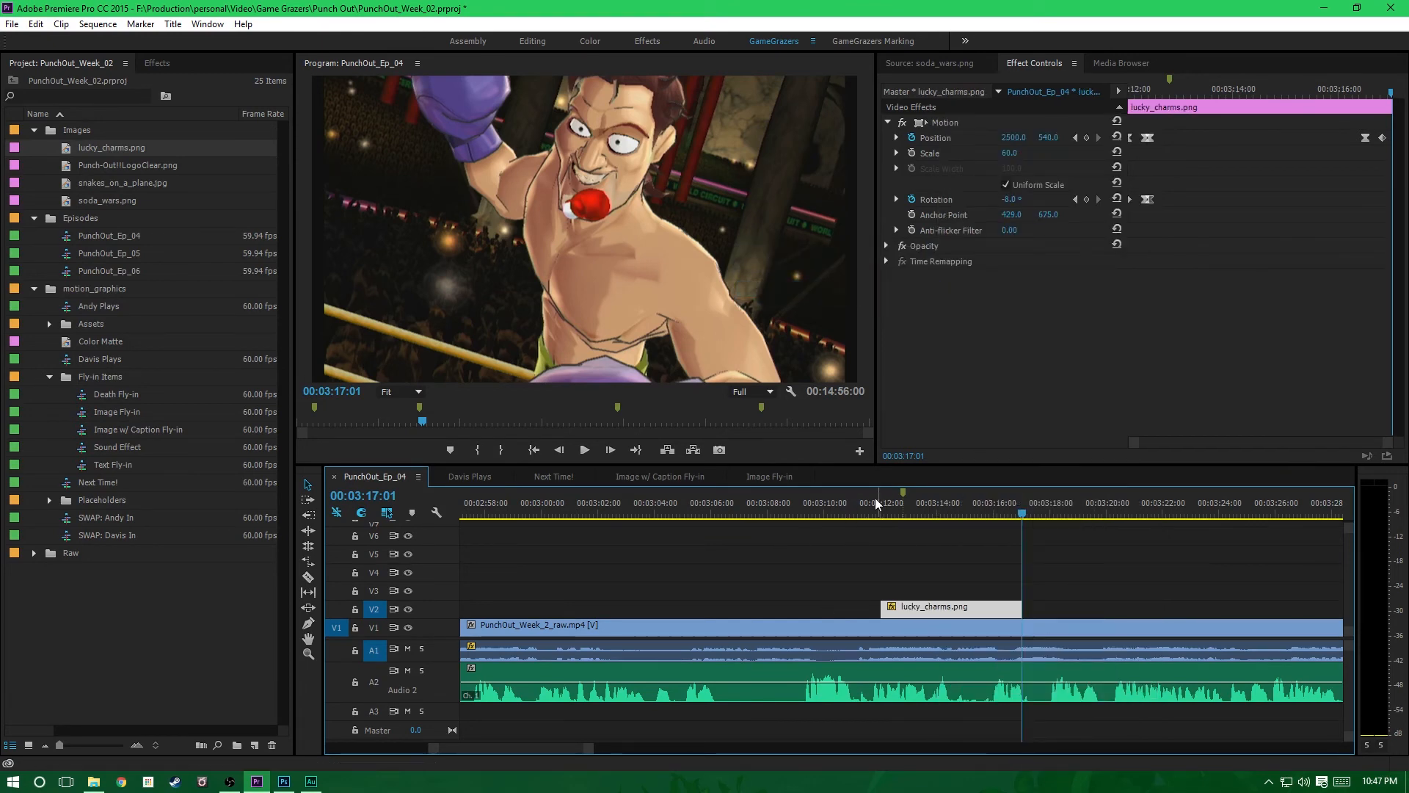
key(space)
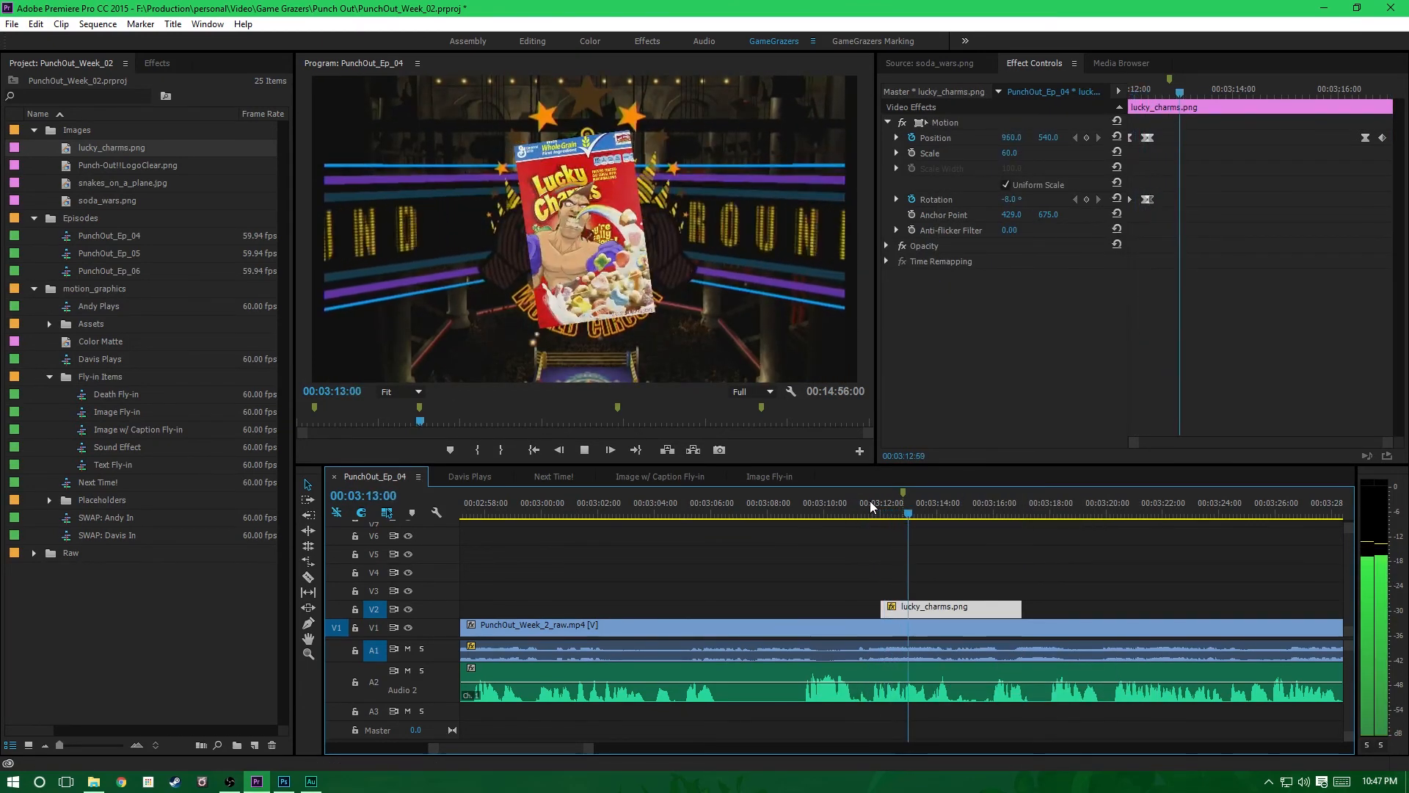
key(space)
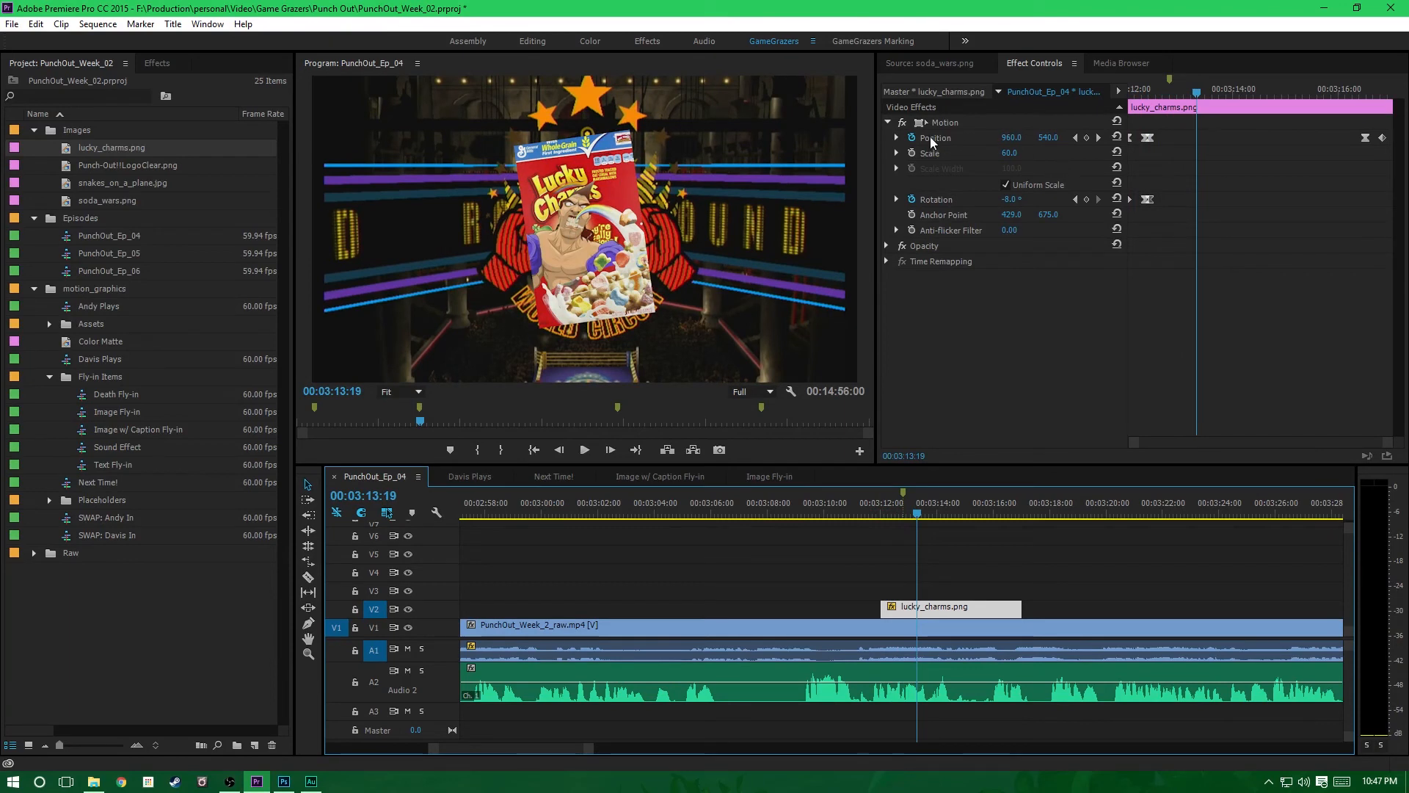
Step: Set the Scale of lucky_charms.png to 84 and play back its fly-in from 00:03:11:49
drag(1011, 154, 1028, 154)
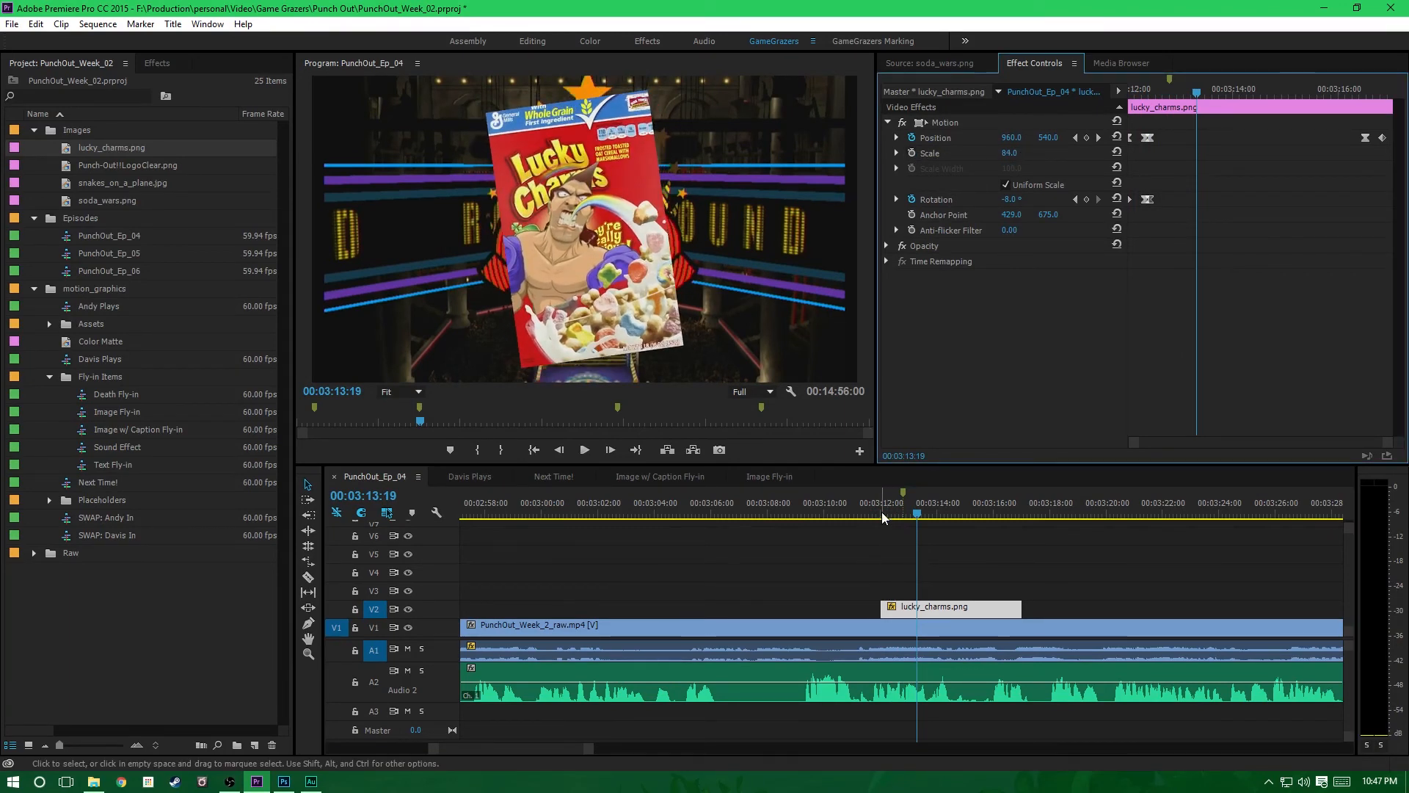
drag(887, 513, 877, 557)
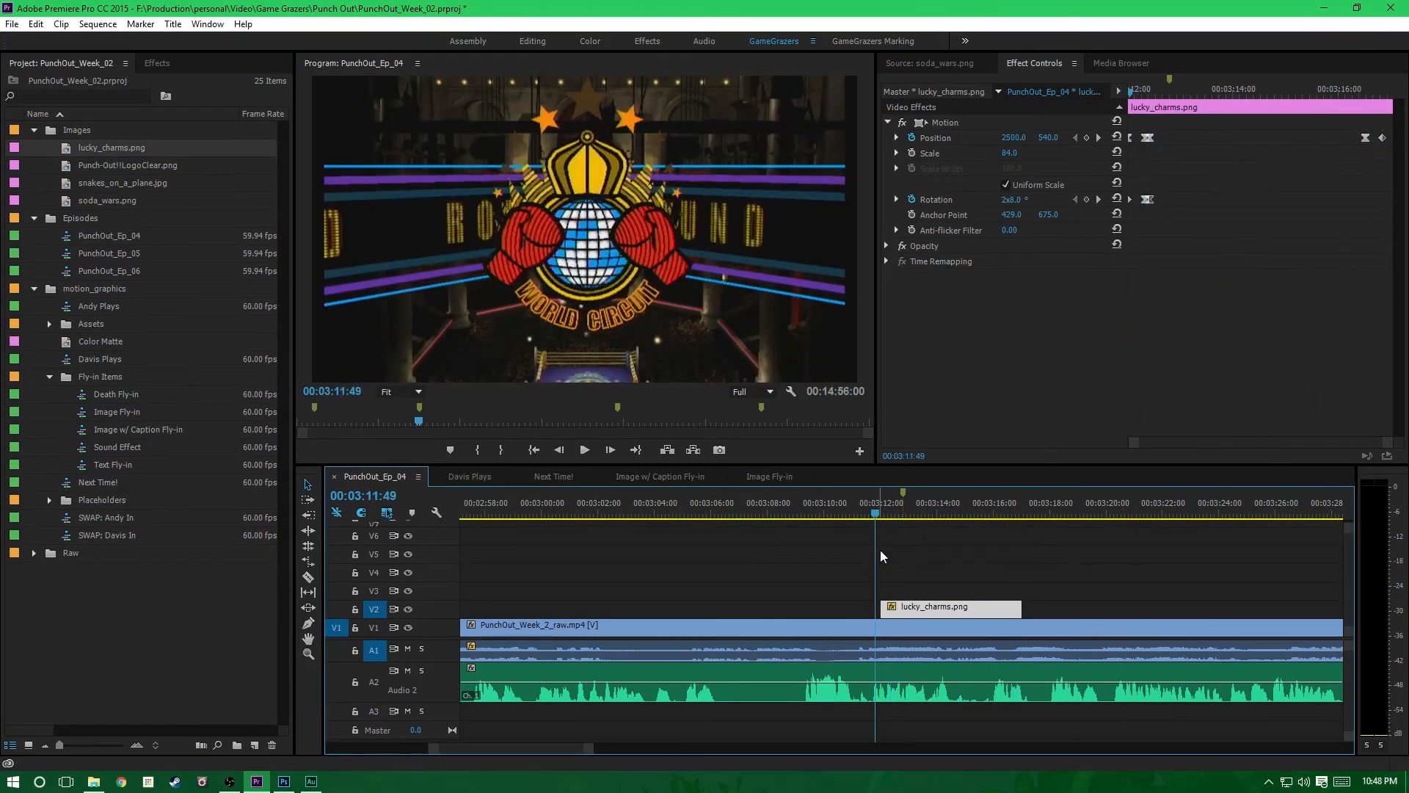
key(space)
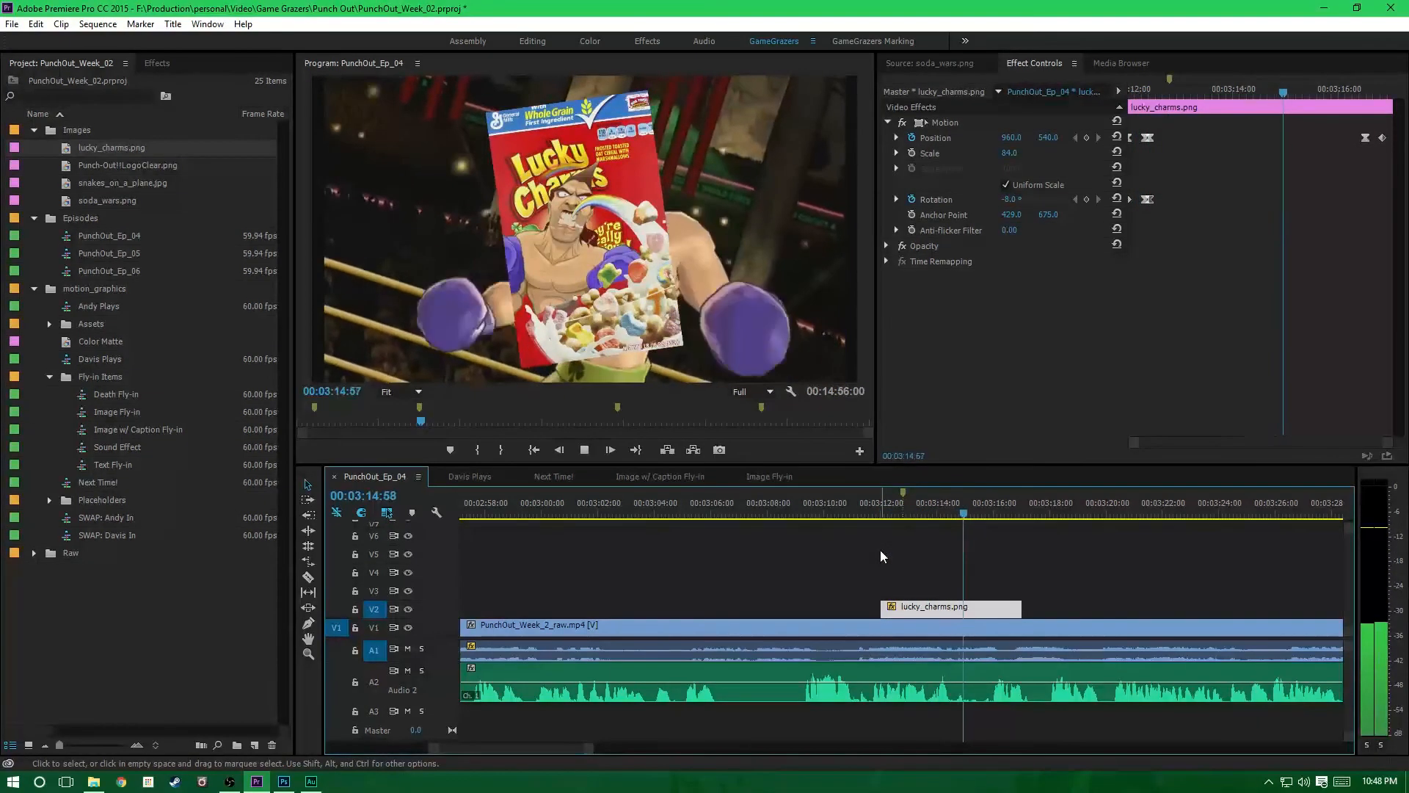
key(space)
Step: Move the exit Position keyframes of lucky_charms.png earlier to start at 00:03:14:34, and play back the fly-out
drag(856, 505, 954, 531)
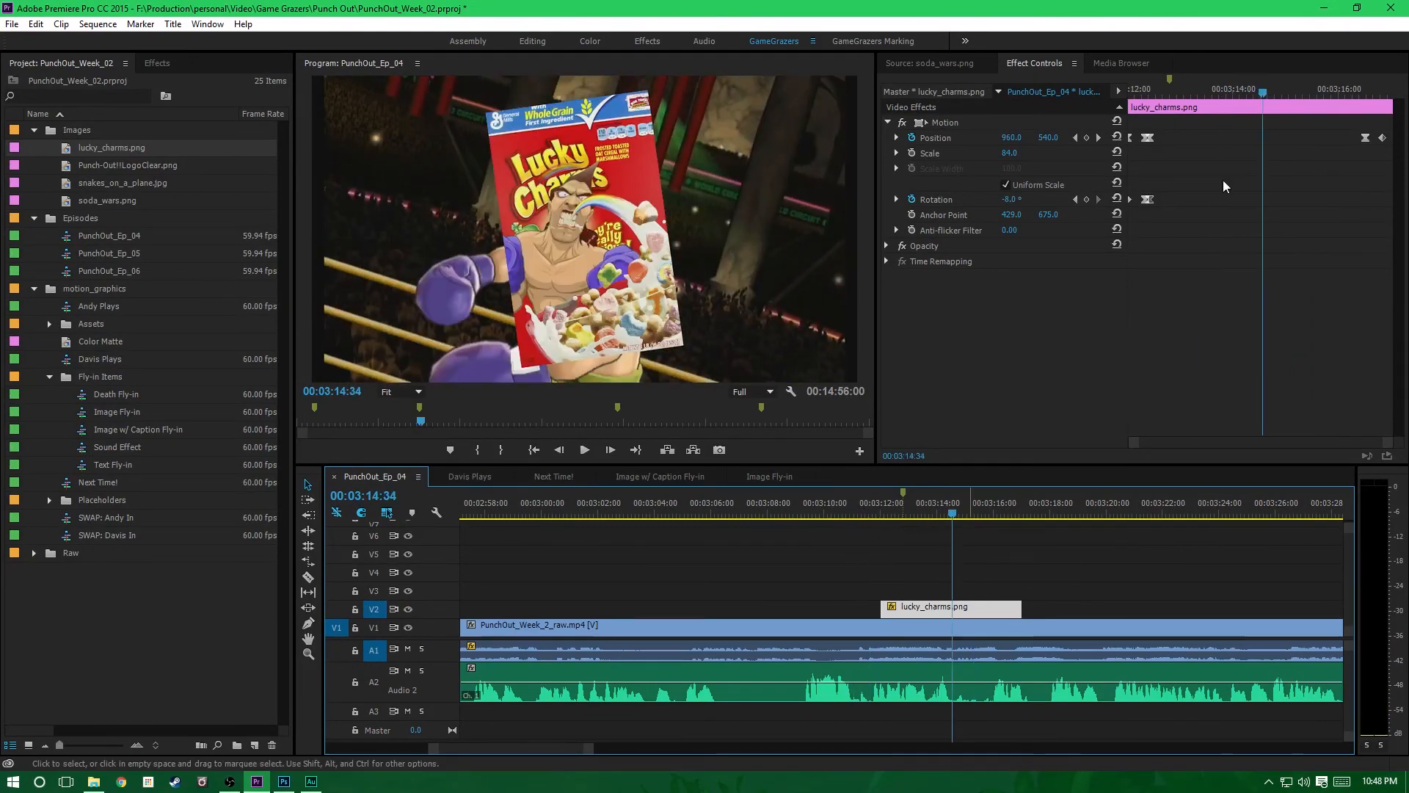
drag(1337, 124, 1261, 138)
key(space)
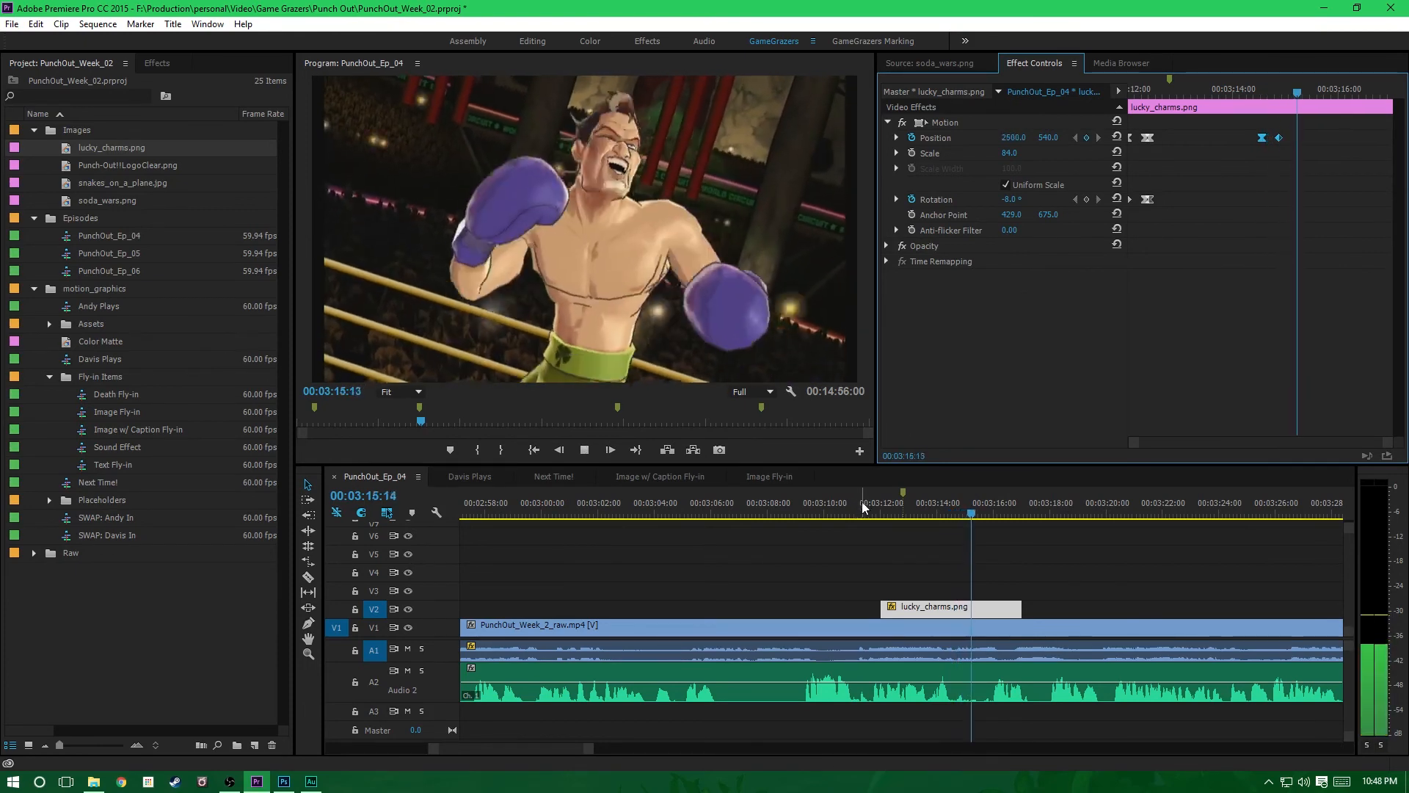
click(867, 508)
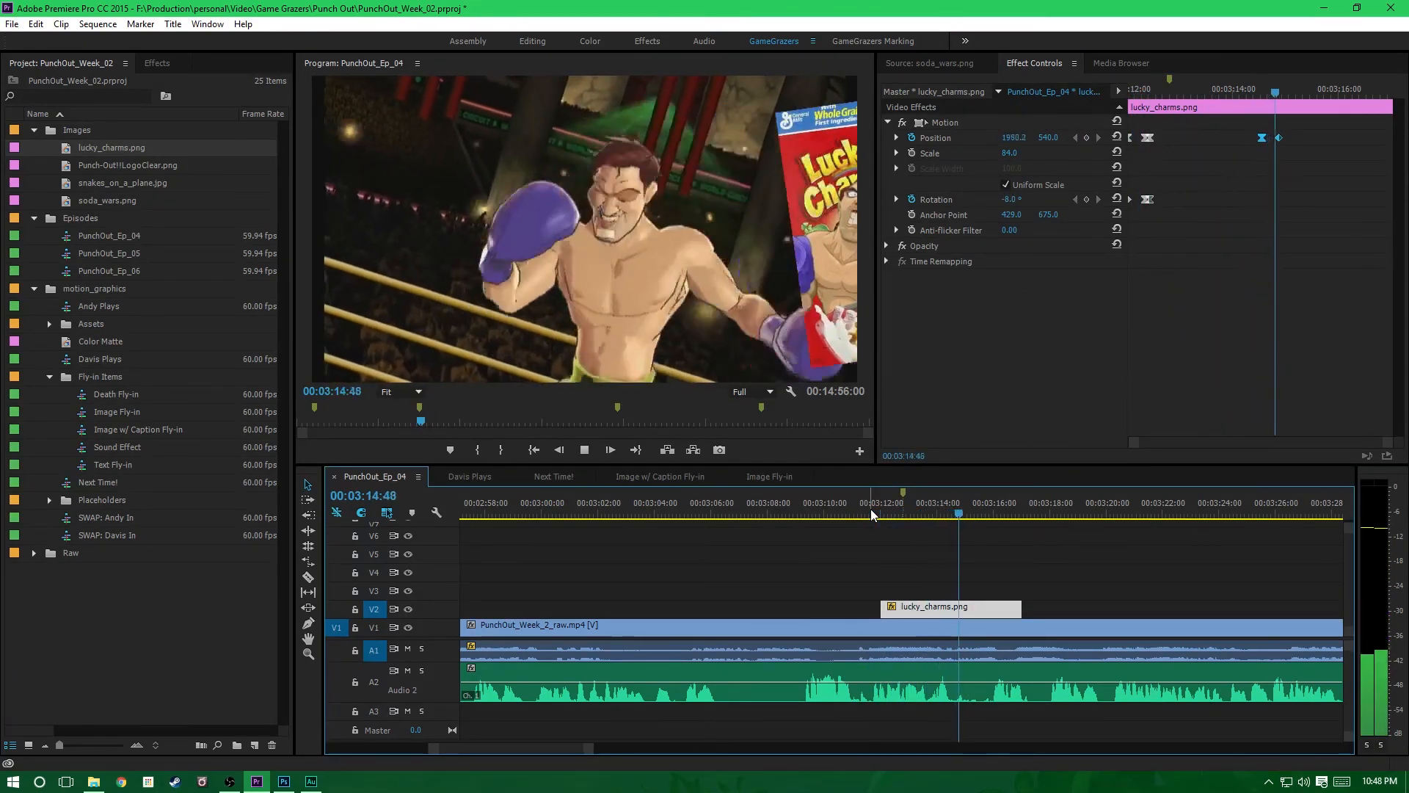
key(space)
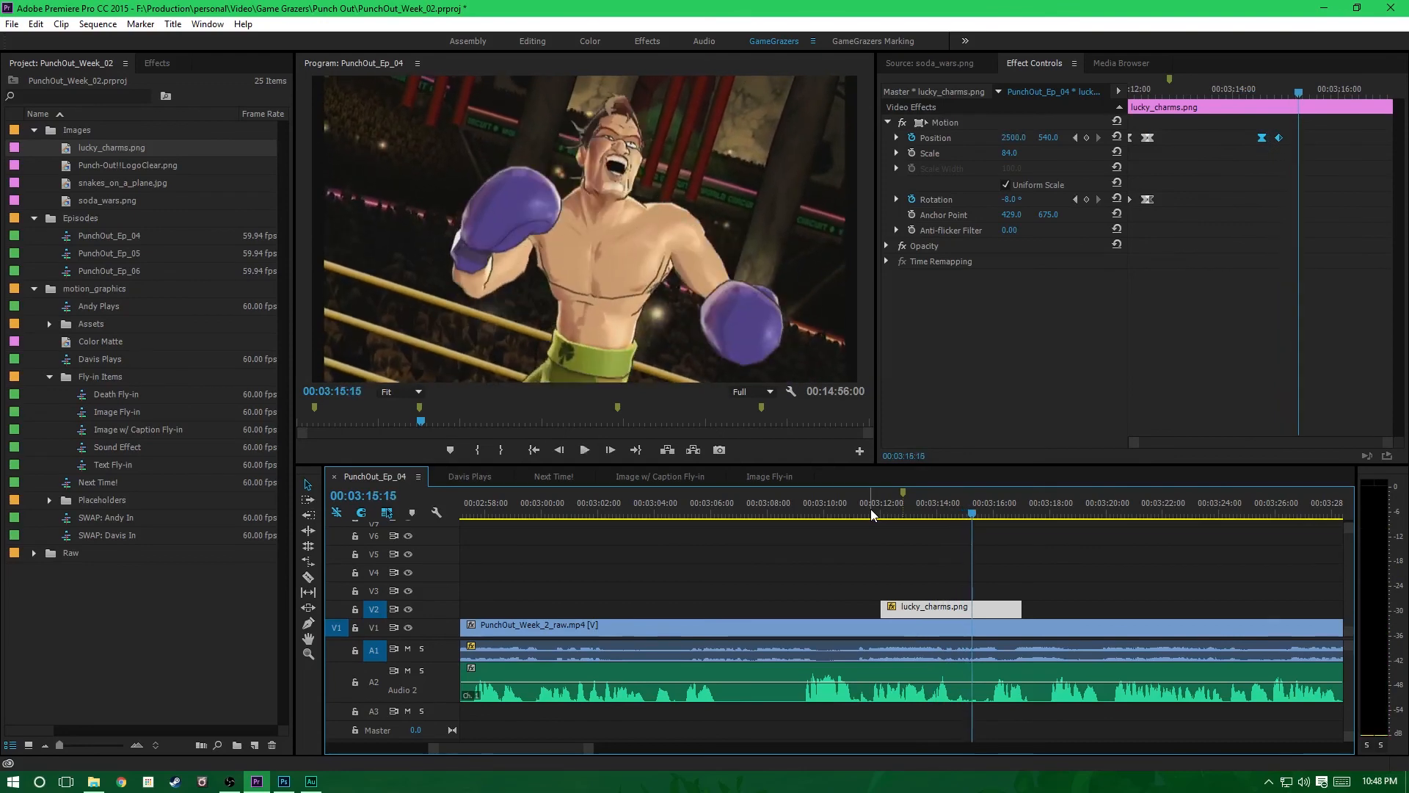
Step: Go to the third marker at 00:08:22:29 and play the footage from about nine seconds before it to 00:08:24:04
click(618, 408)
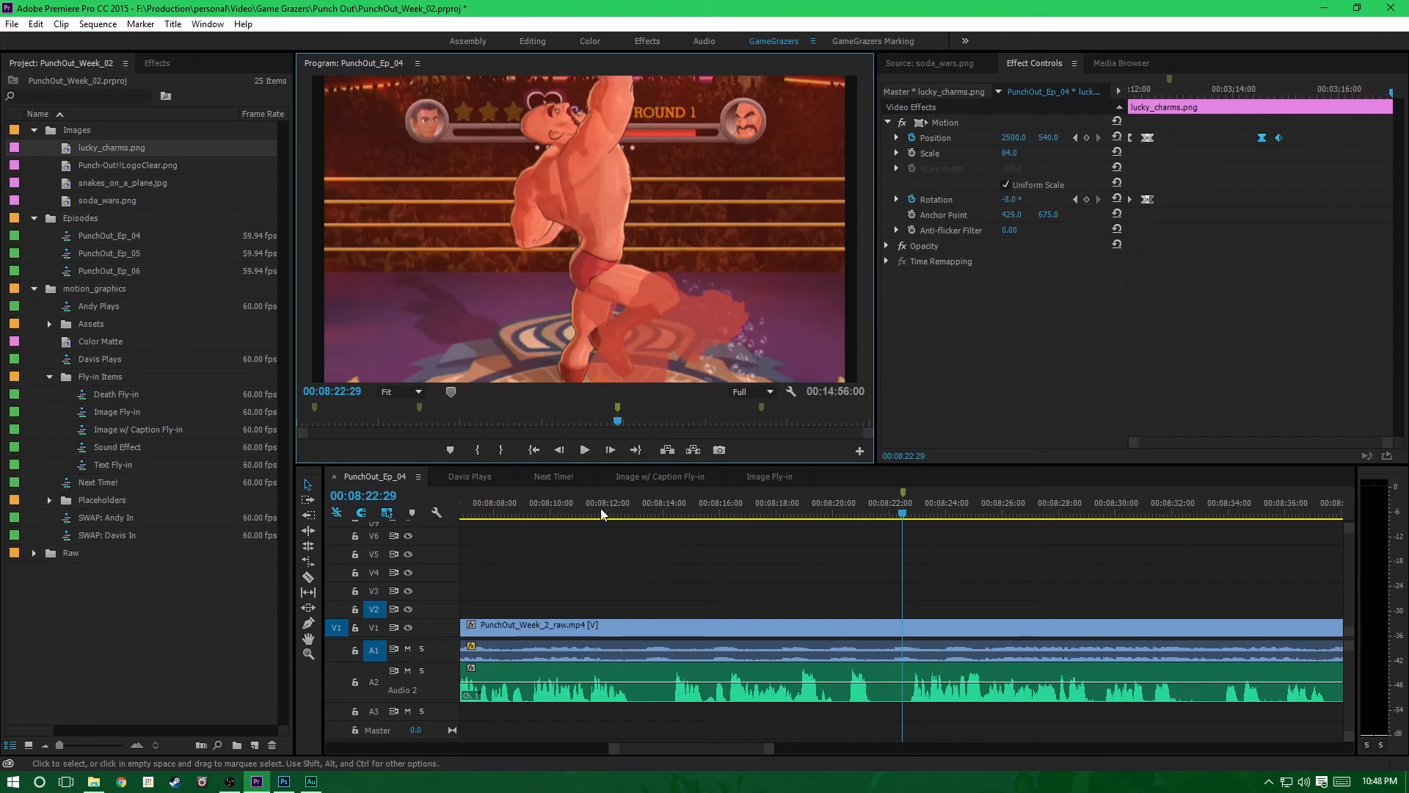
click(650, 514)
key(space)
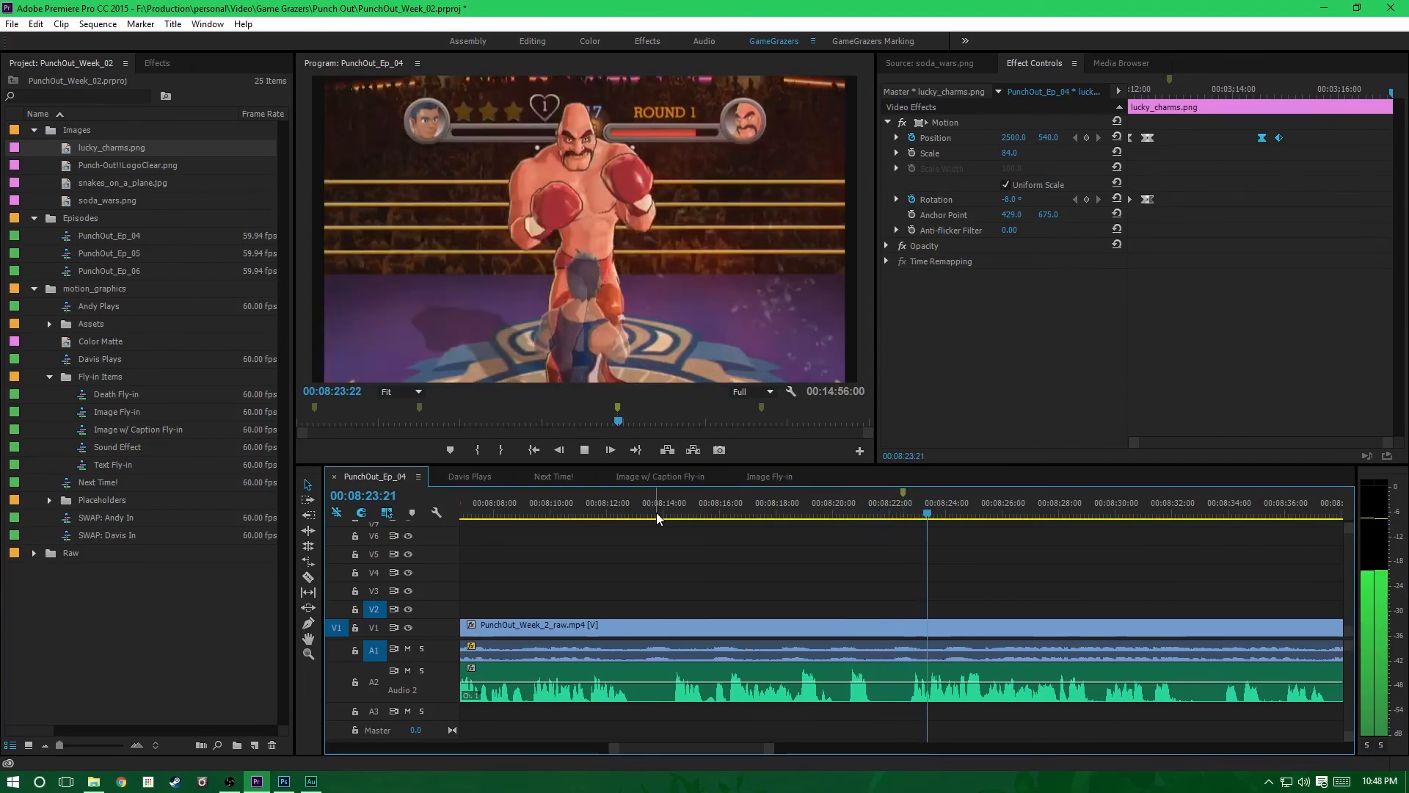
key(space)
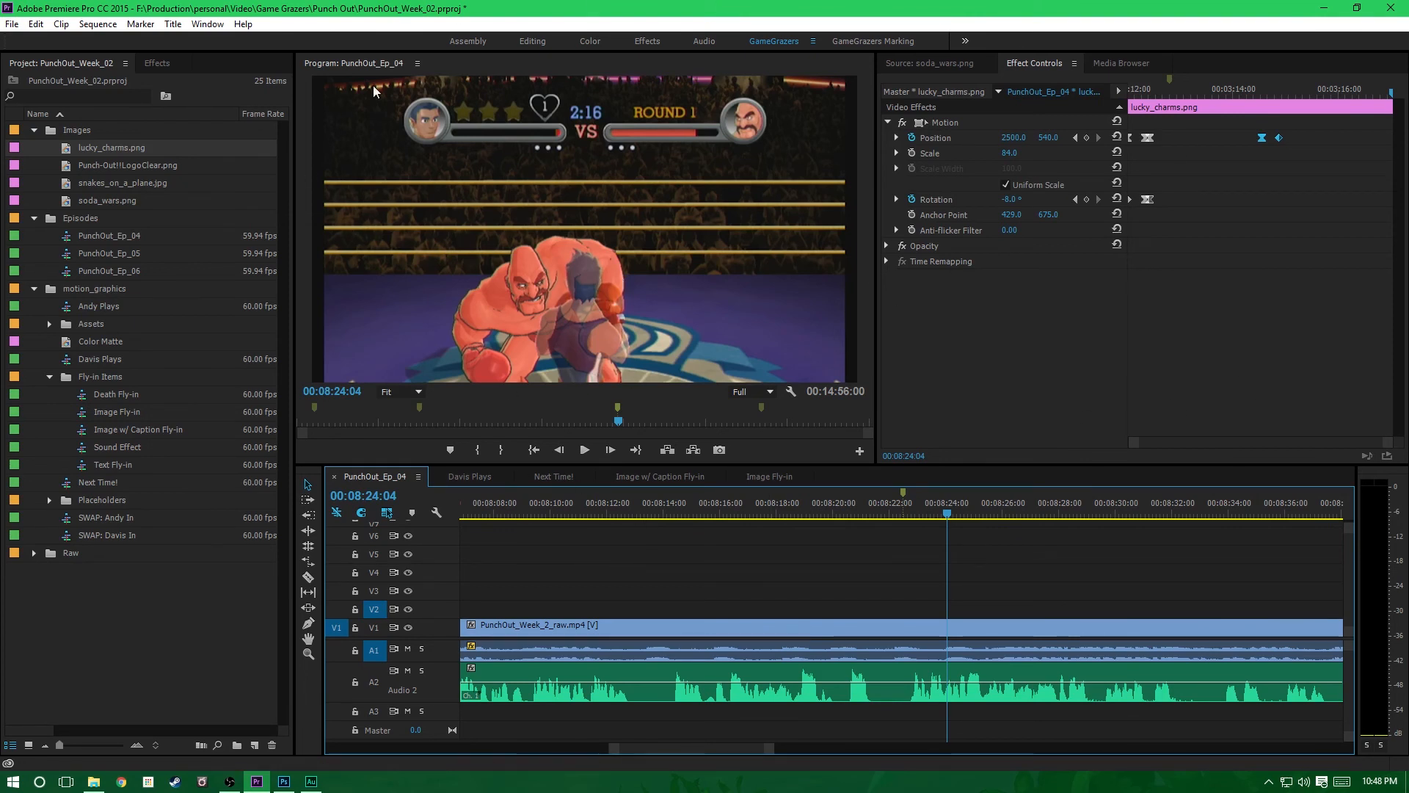
Step: Open the Text Fly-in template sequence, select its Placeholder Text clip and play the animation from the start
double_click(102, 465)
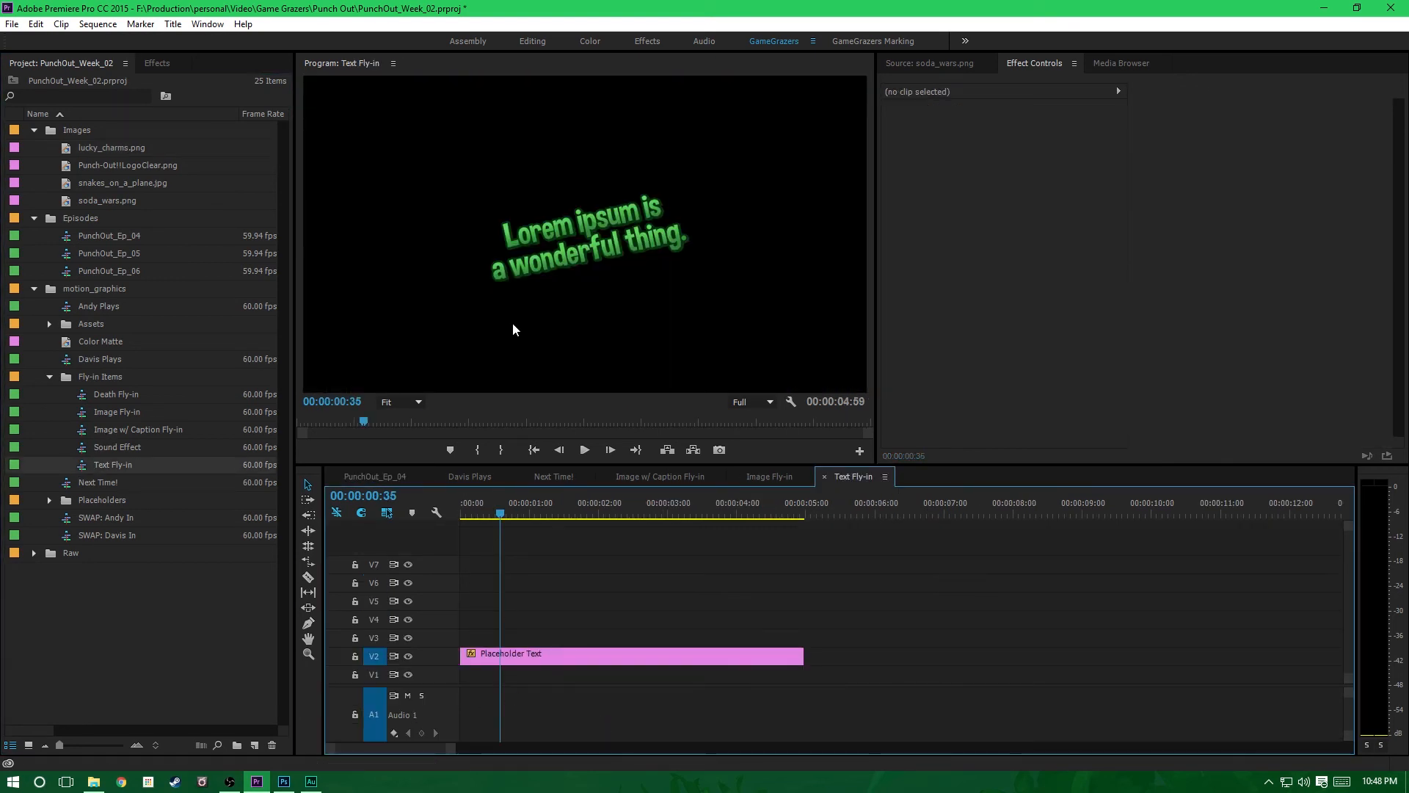
click(555, 650)
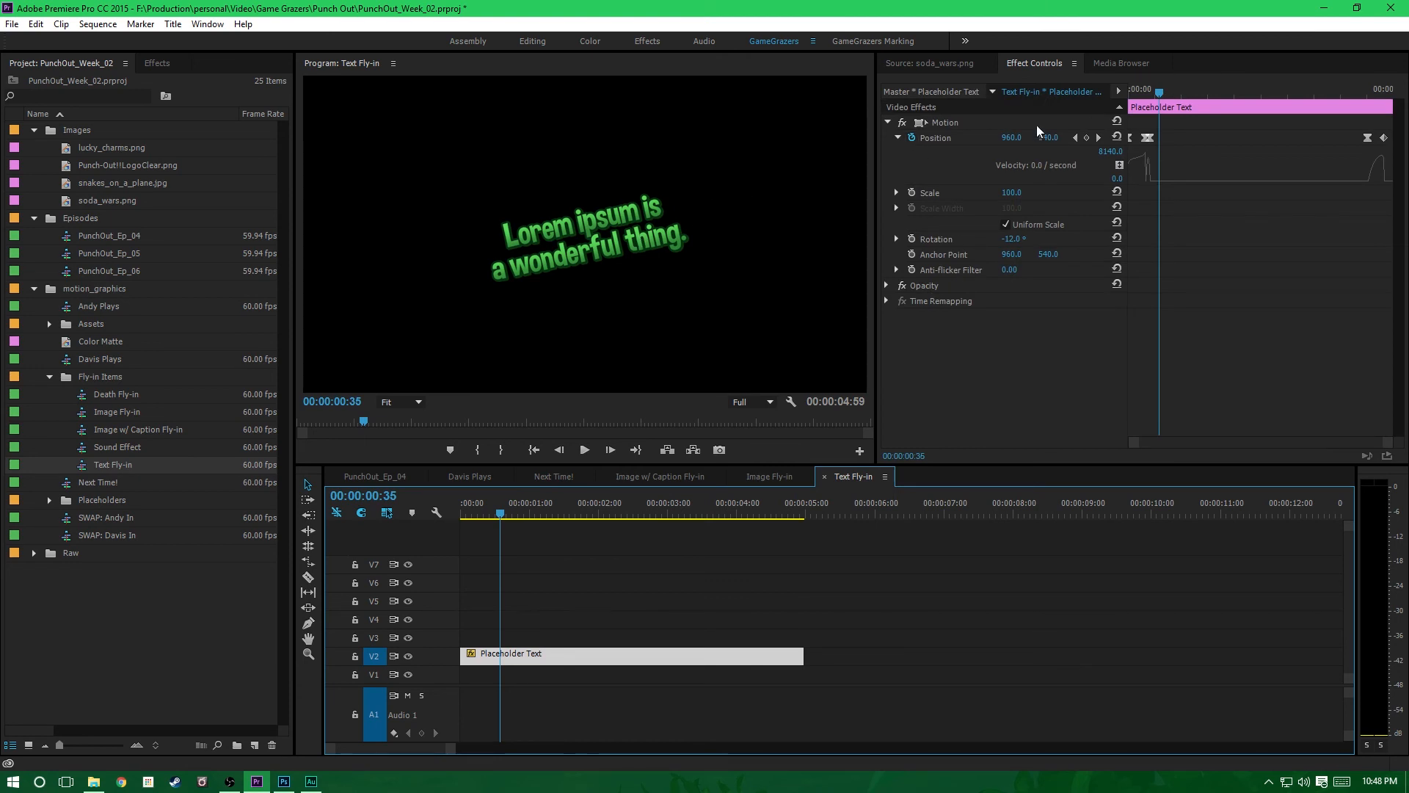
drag(1134, 92, 1174, 91)
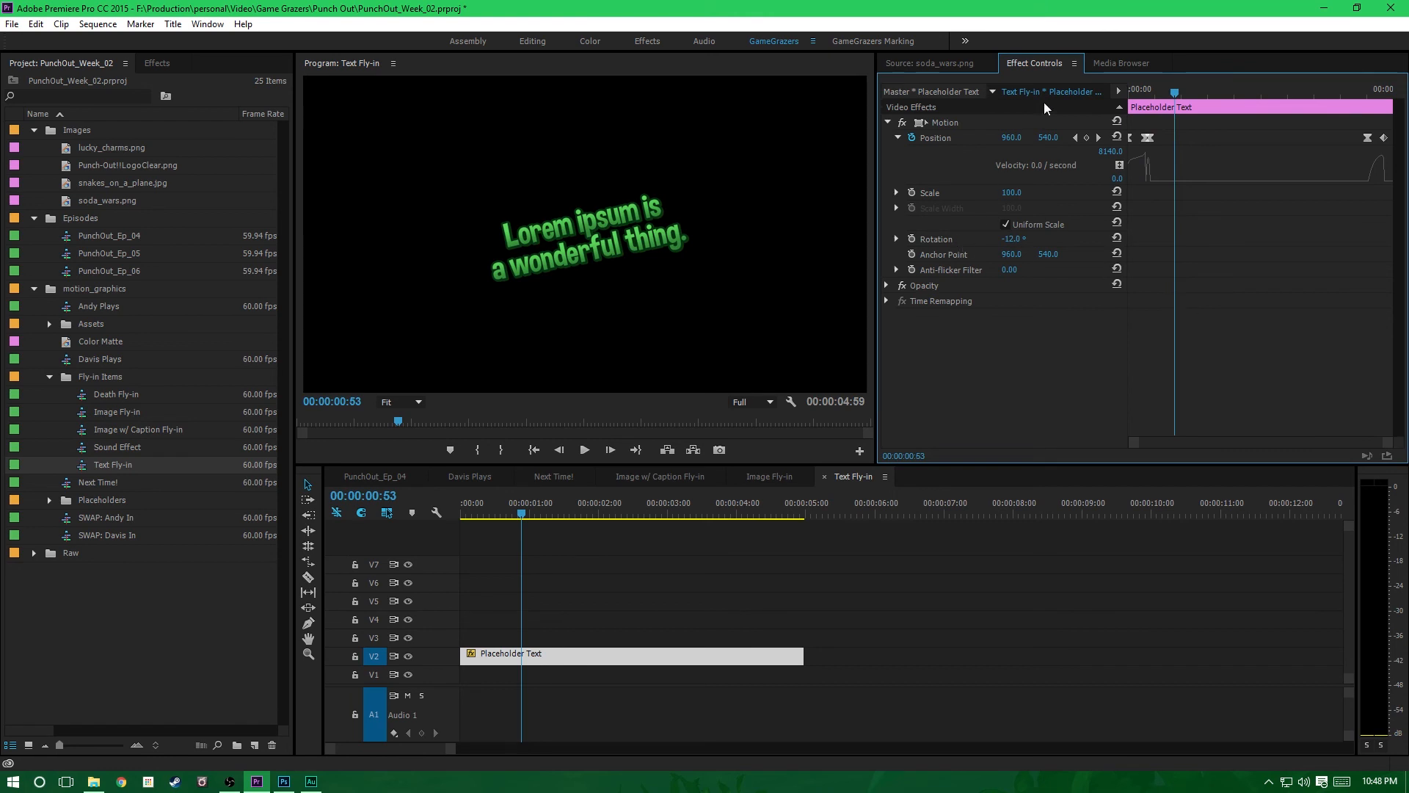
drag(1147, 94, 1130, 95)
key(space)
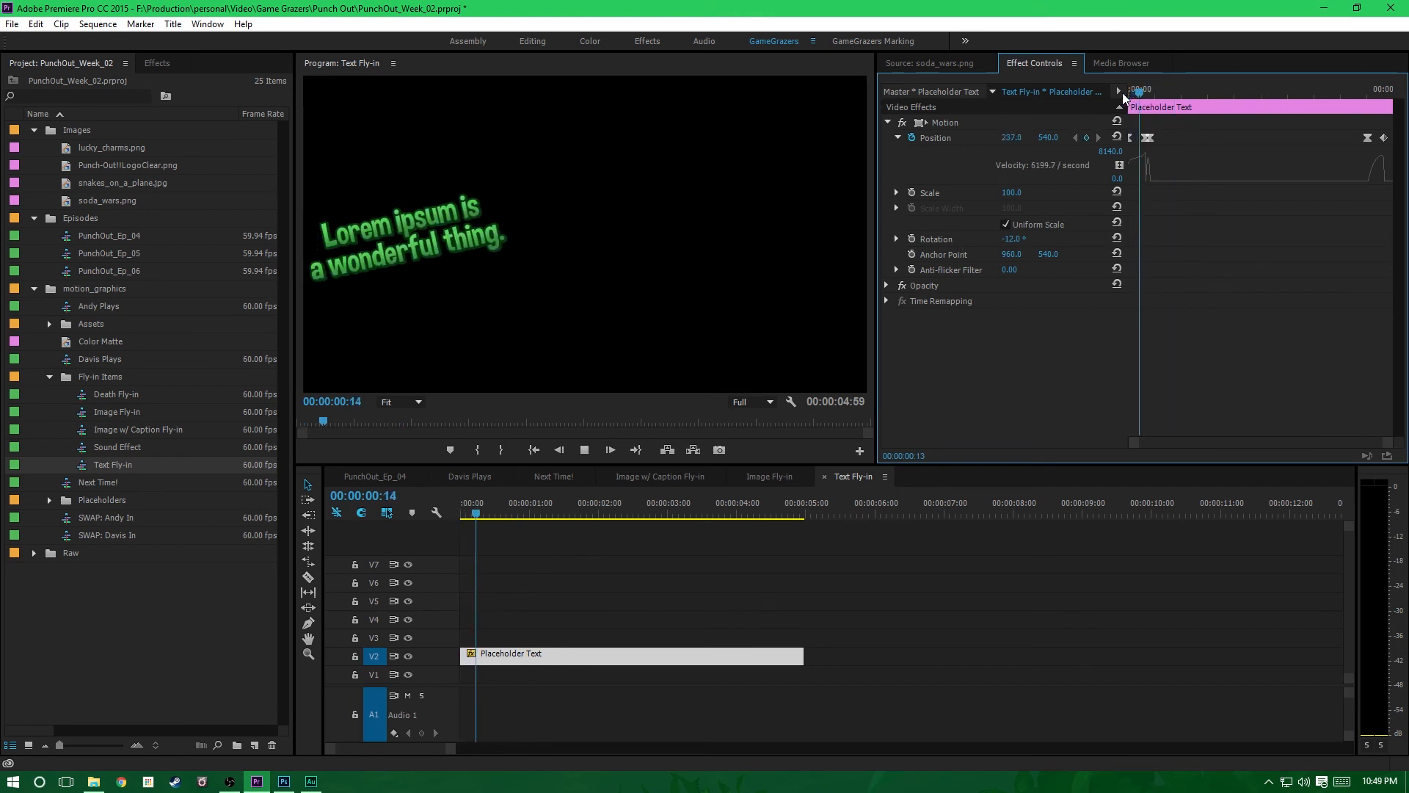
key(space)
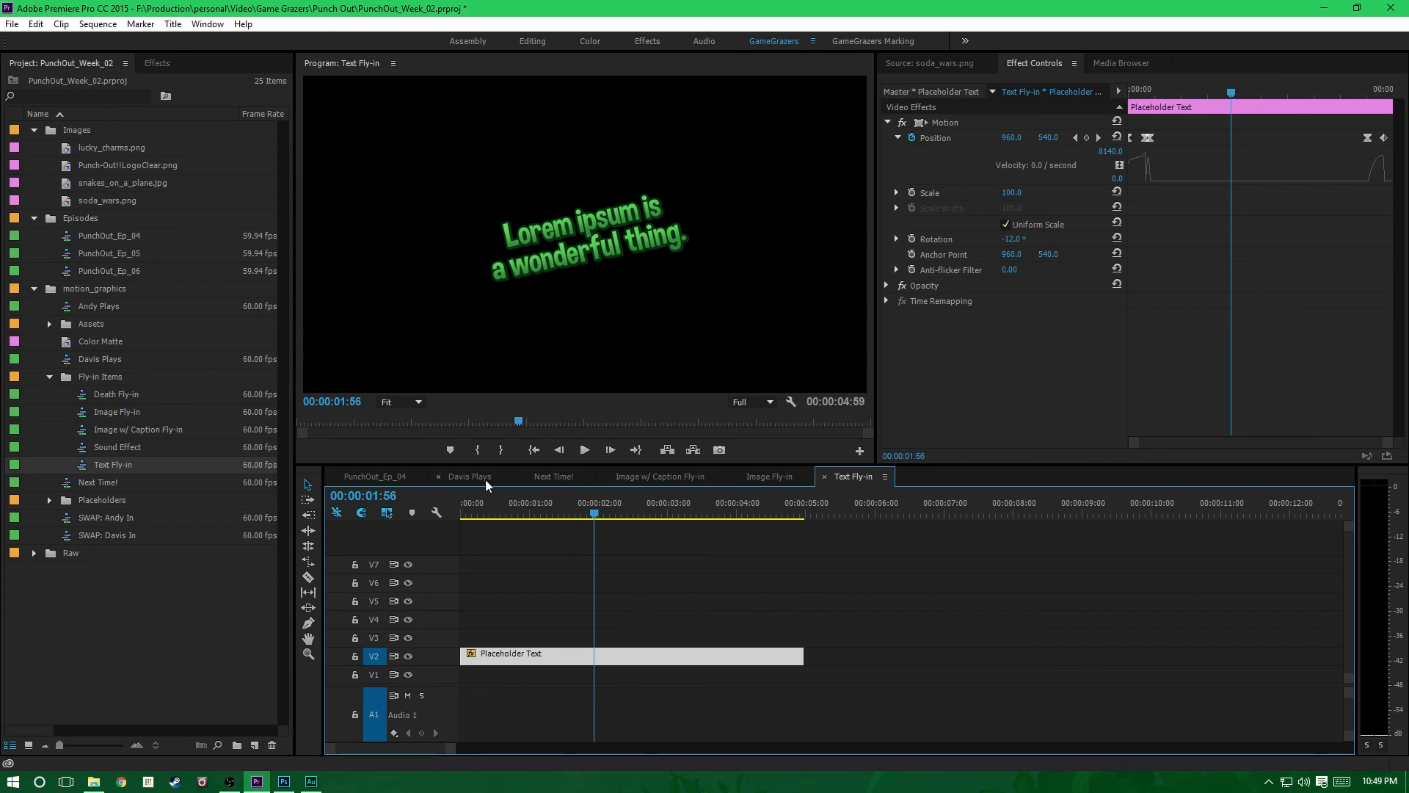
Step: Copy the Placeholder Text clip from Text Fly-in onto V2 of PunchOut_Ep_04 at the third marker, 00:08:22:29
click(376, 477)
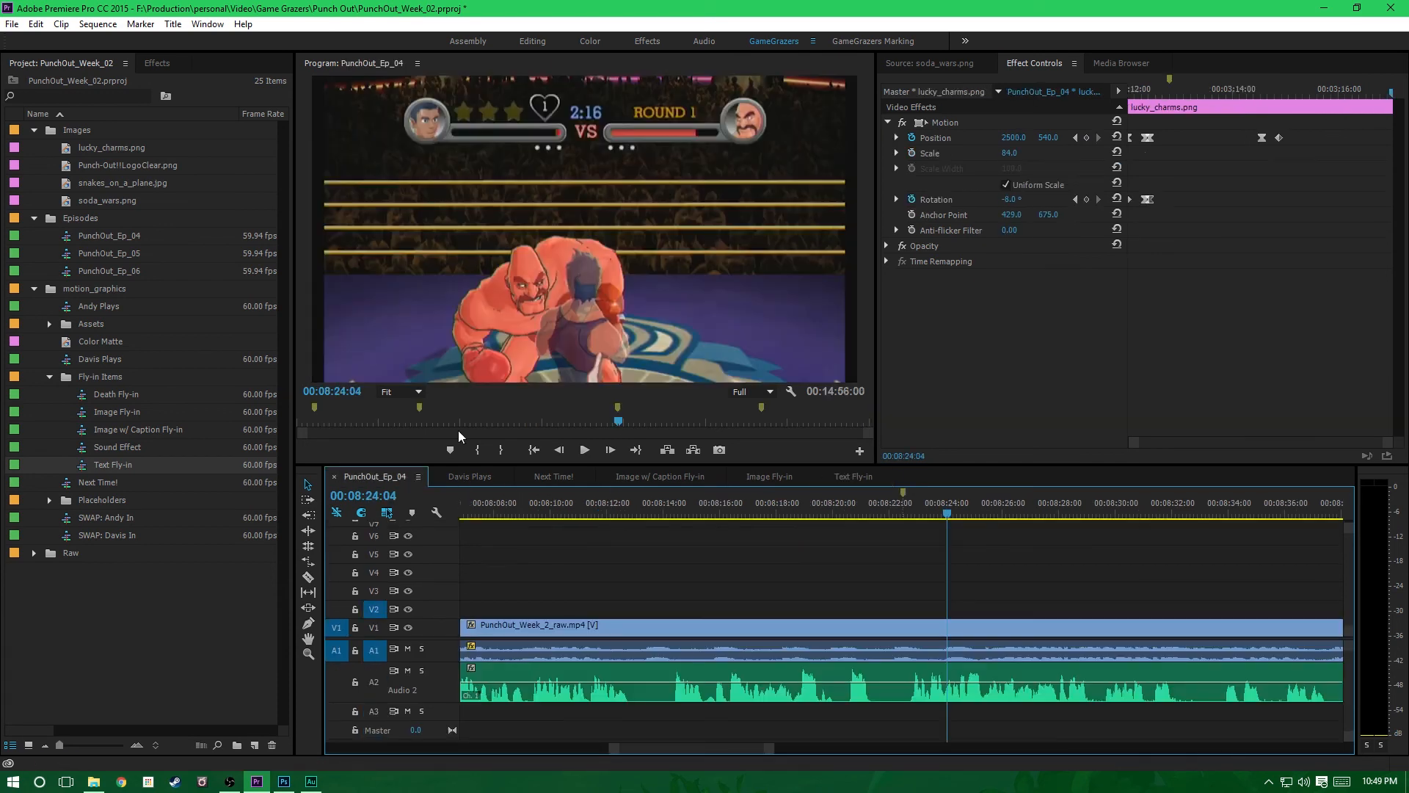
click(902, 495)
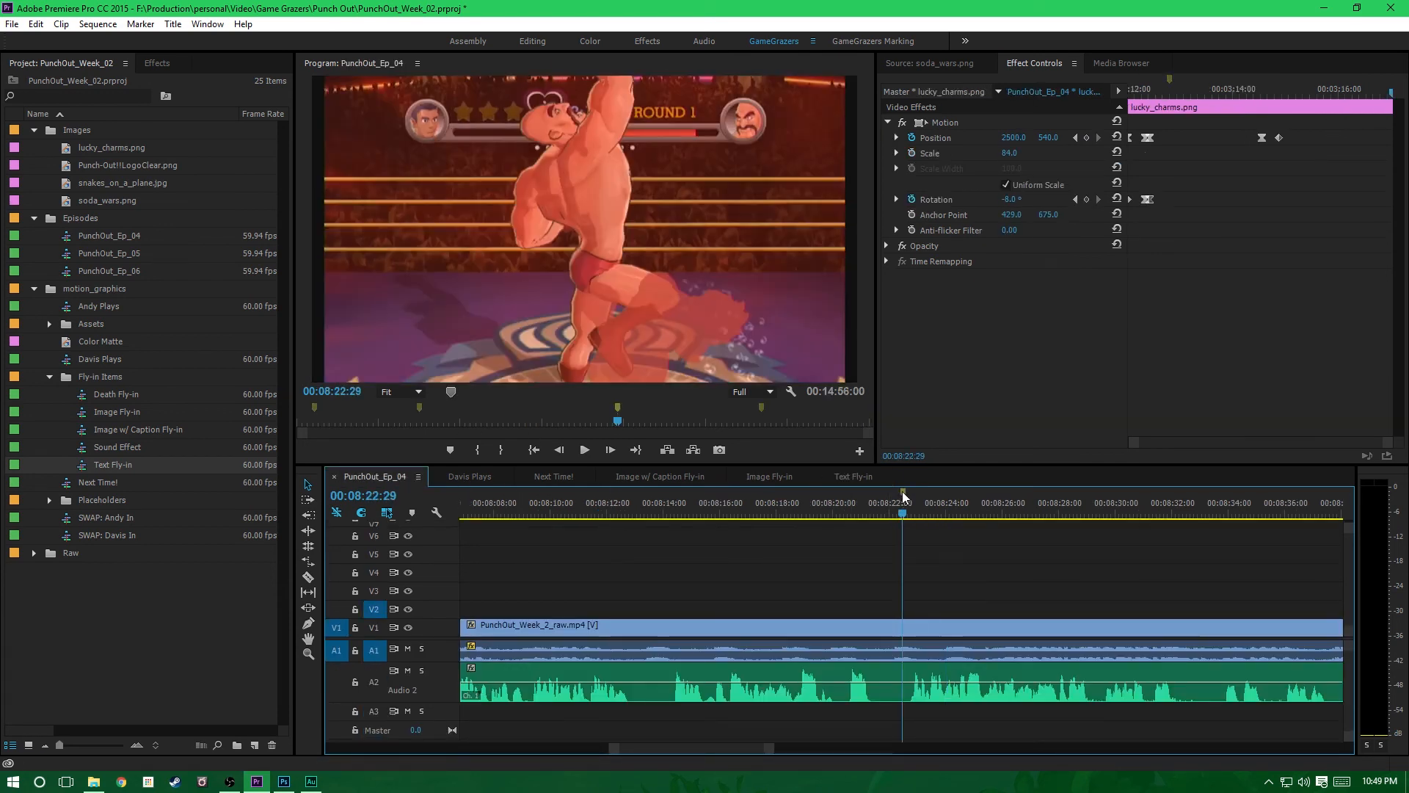
key(ctrl+v)
Step: Duplicate the Placeholder Text clip onto V3 as an independent title, delete the original, and move the duplicate down to V2
click(966, 613)
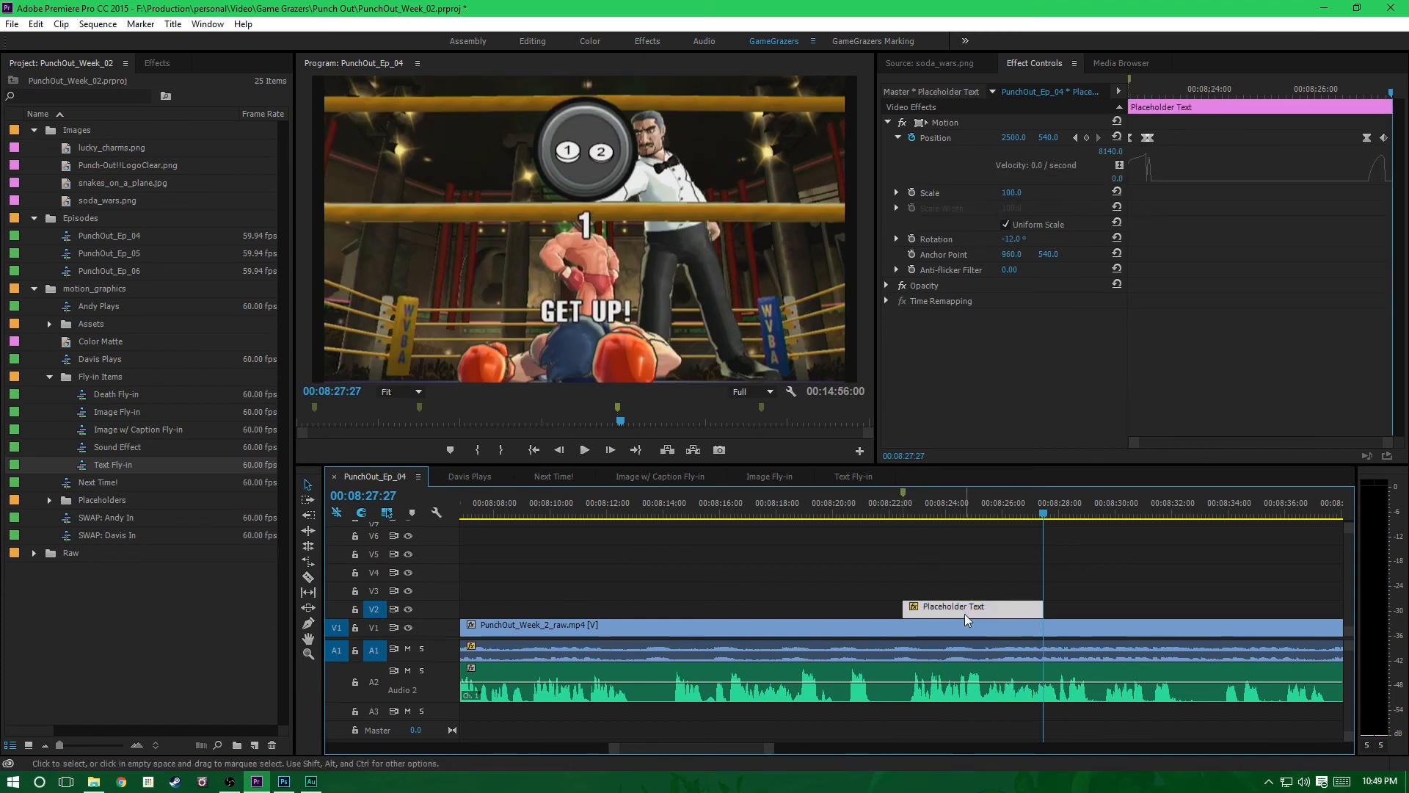
drag(966, 613, 966, 595)
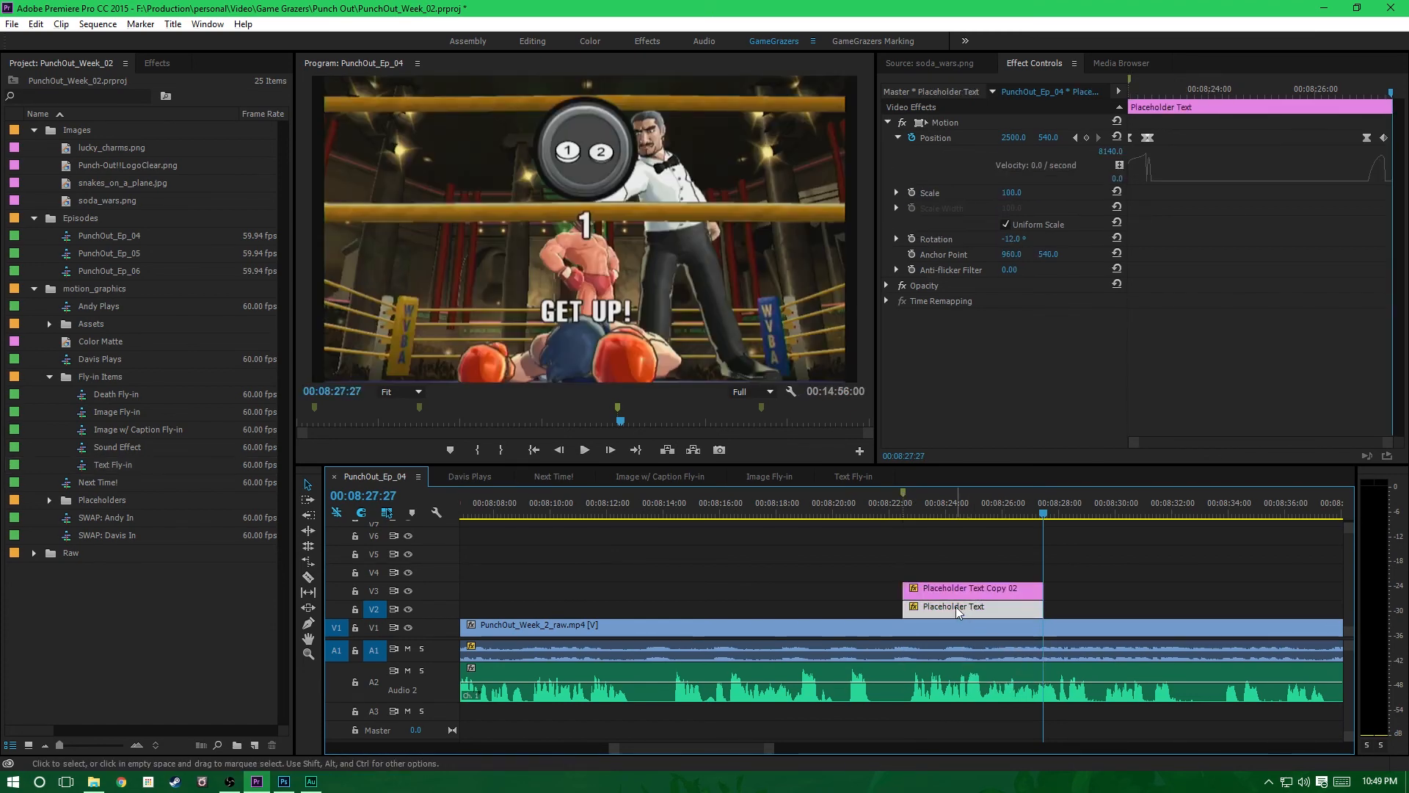
key(Delete)
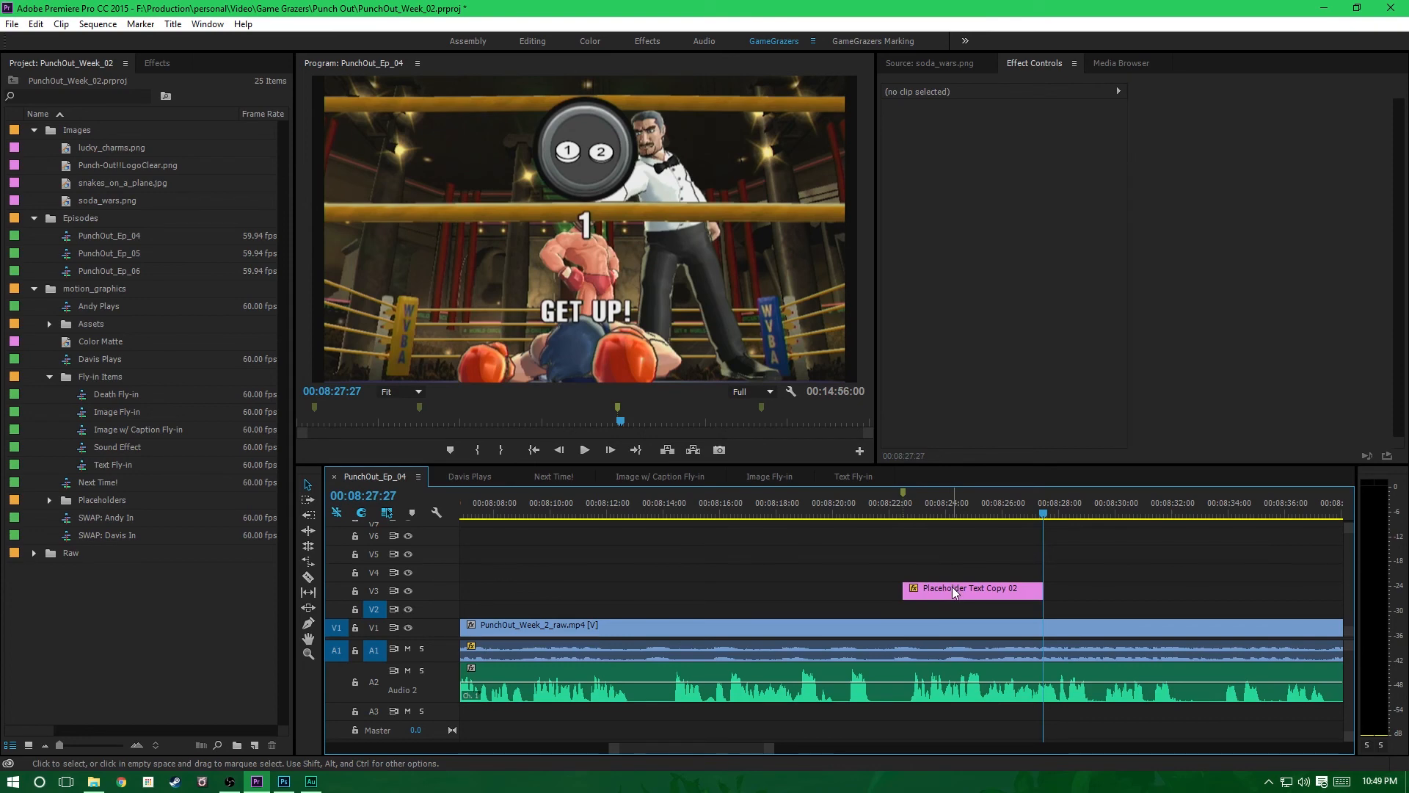
drag(952, 587, 954, 608)
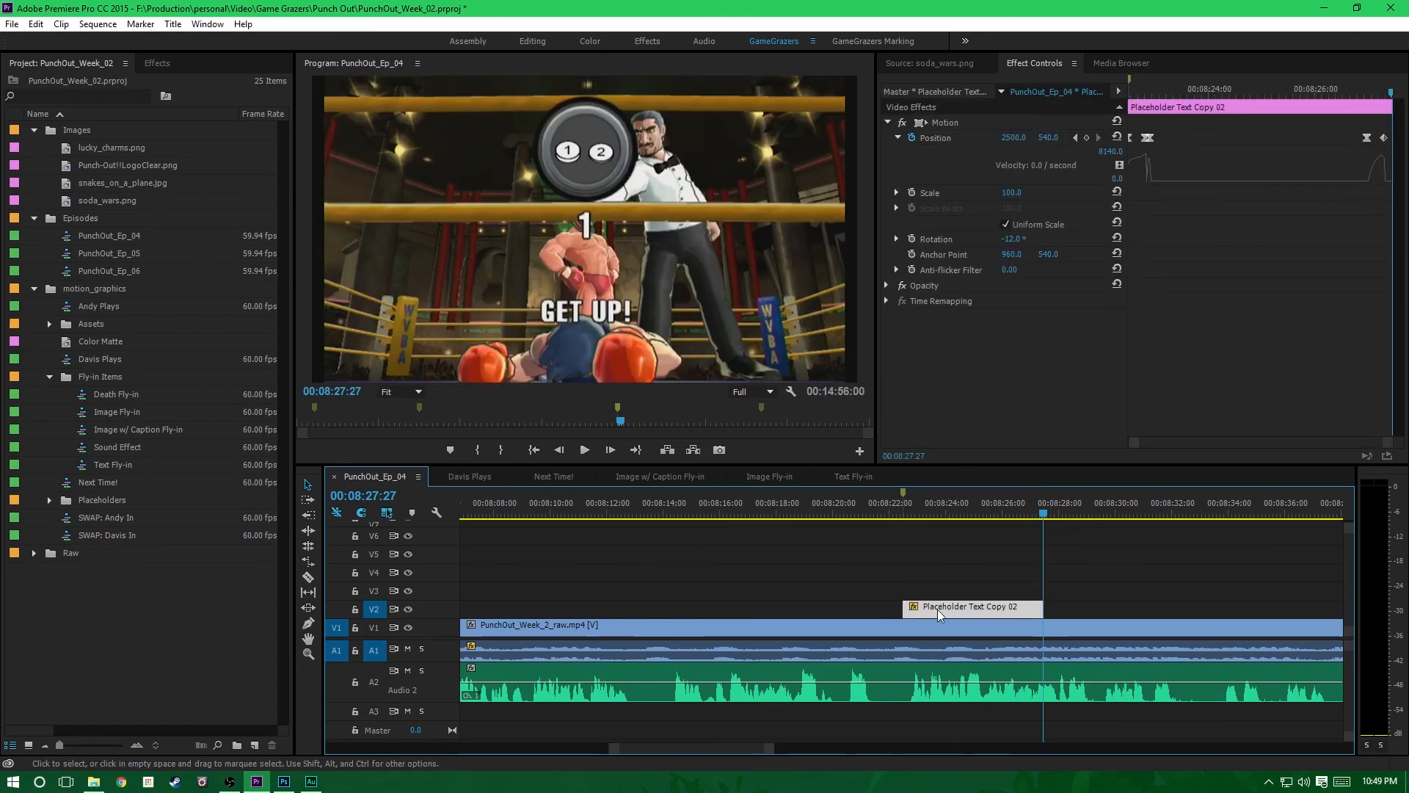
Step: Replace the title's text with "OH MY GOD! WHY CAN'T YOU JUST DODGE!!!!" on three lines, breaking after "GOD!" and "JUST"
double_click(970, 612)
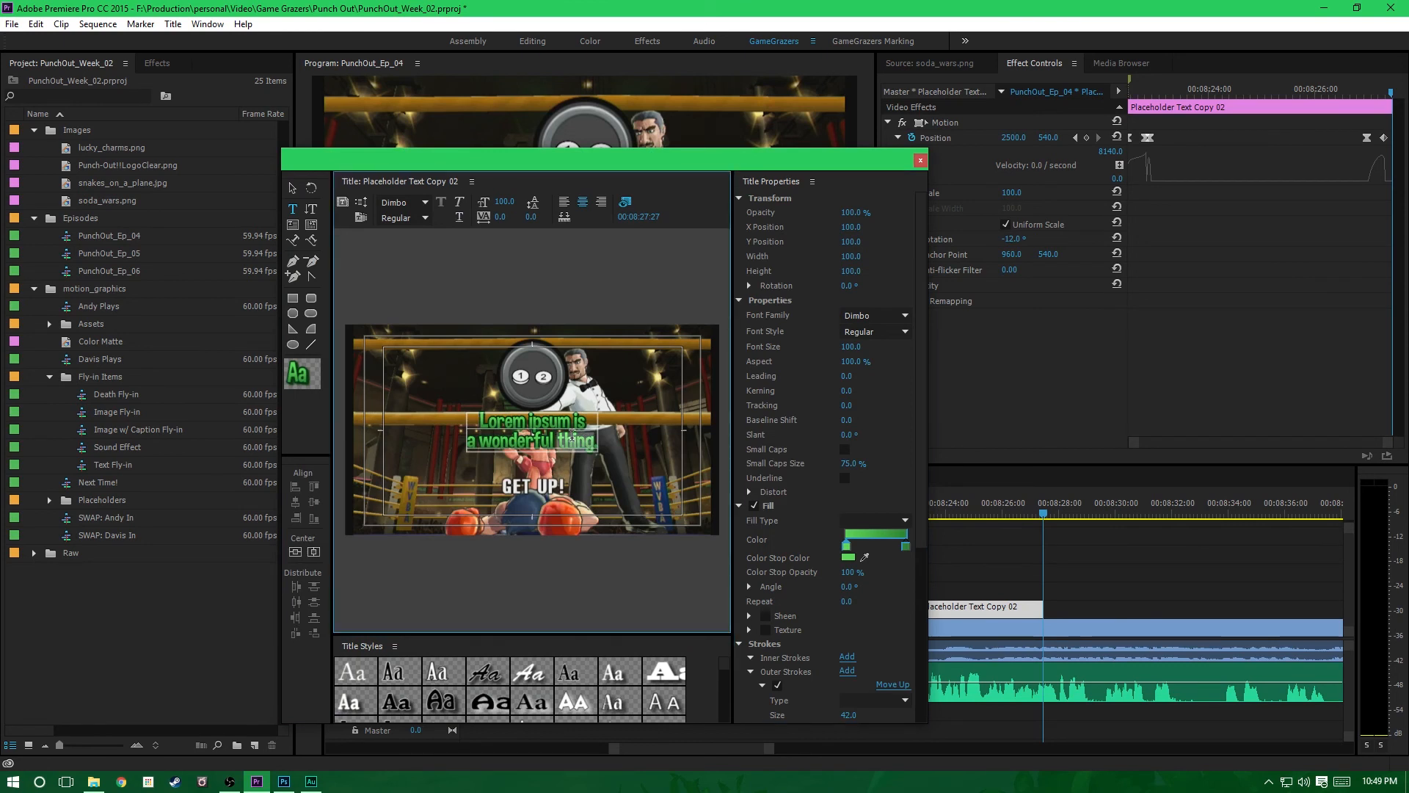
key(ctrl+a)
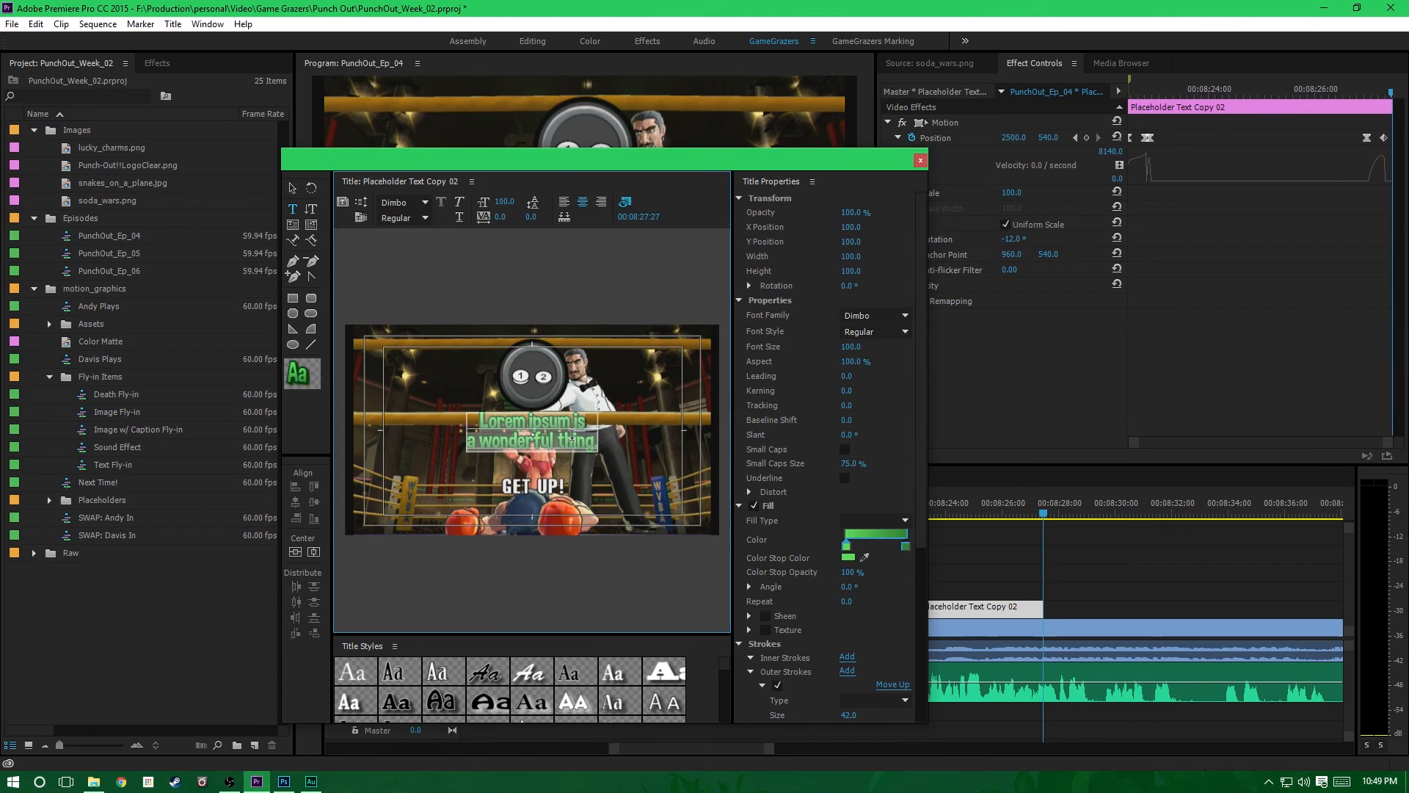
text(OH MY)
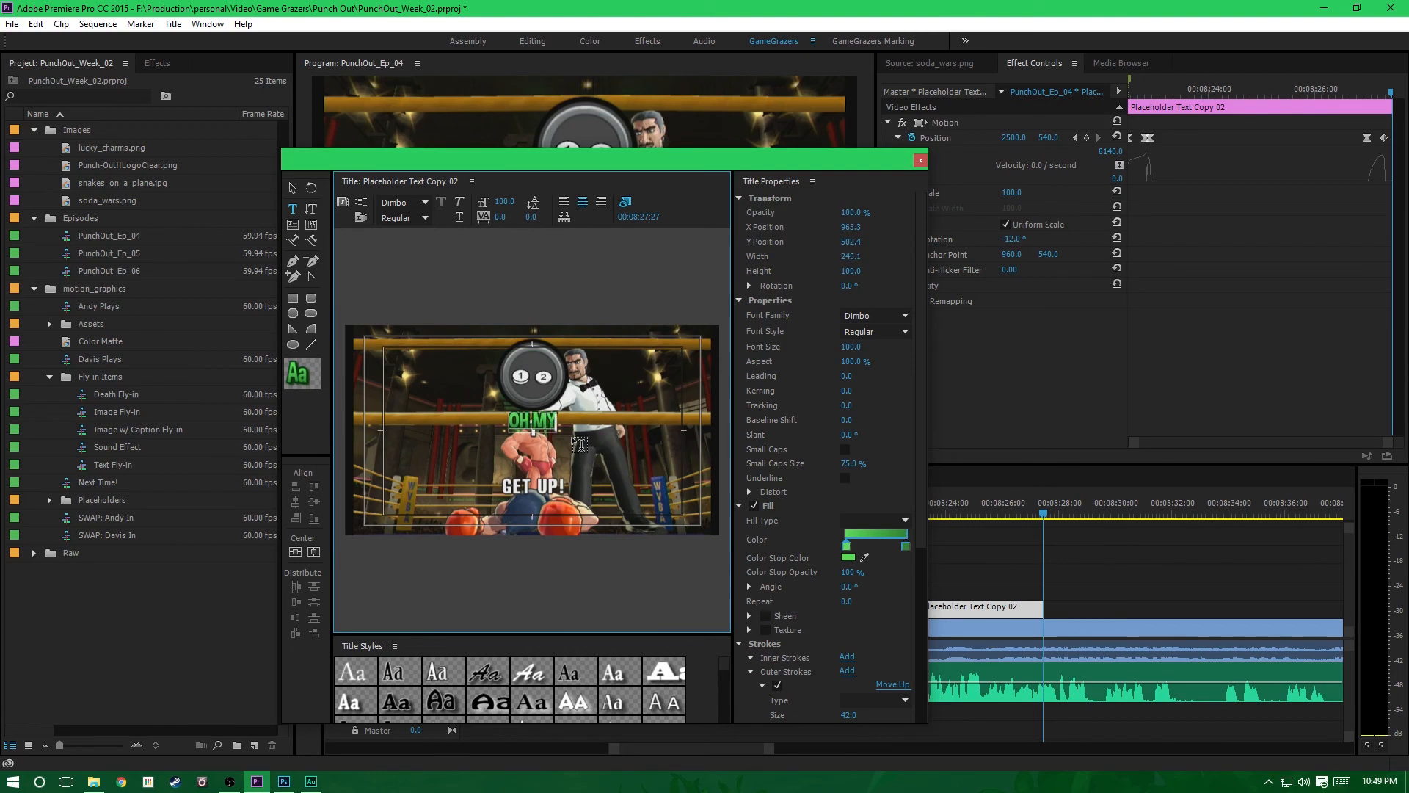
text( GOD!)
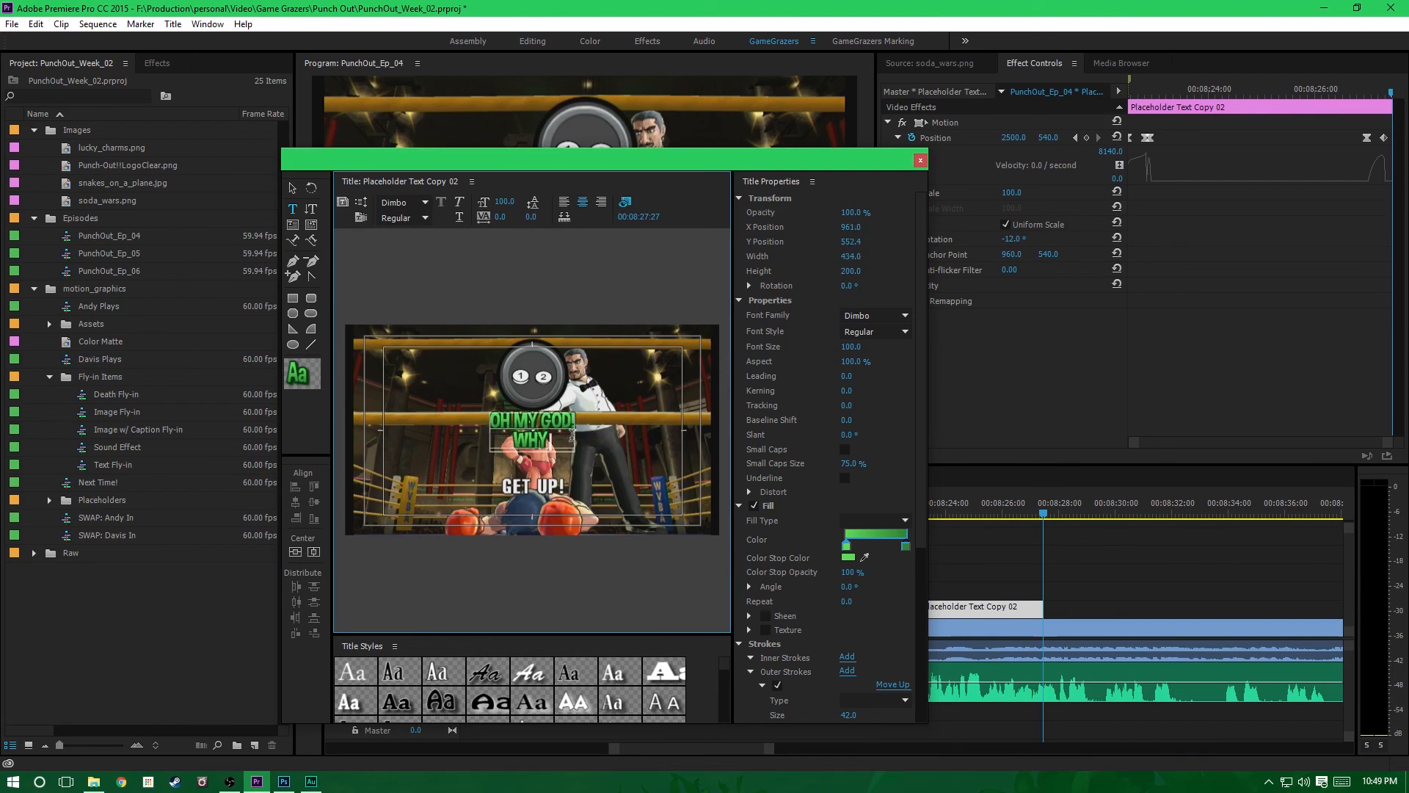
text( WHY CAN'T YO)
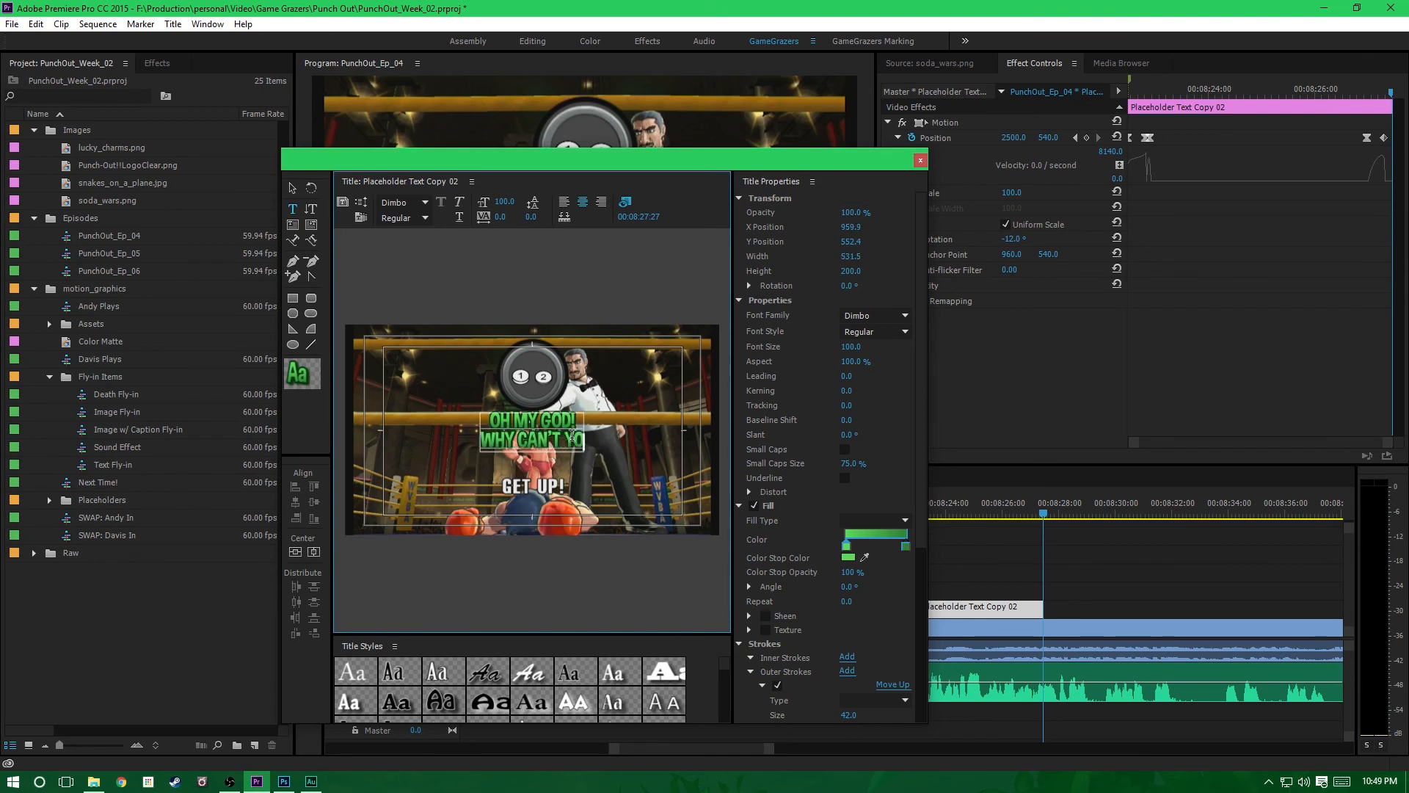
text(U JUST)
key(Return)
text(D)
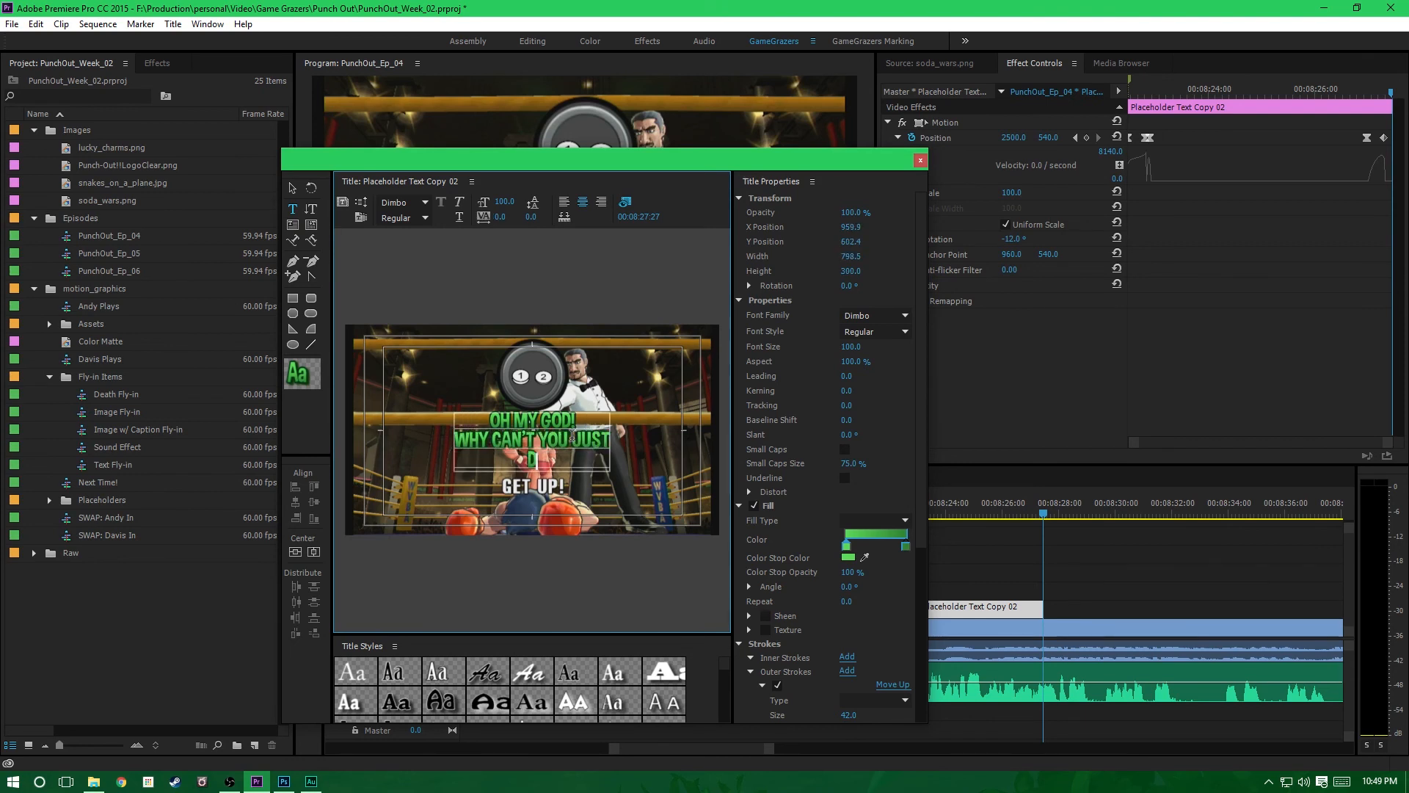
text(ODGE!!!)
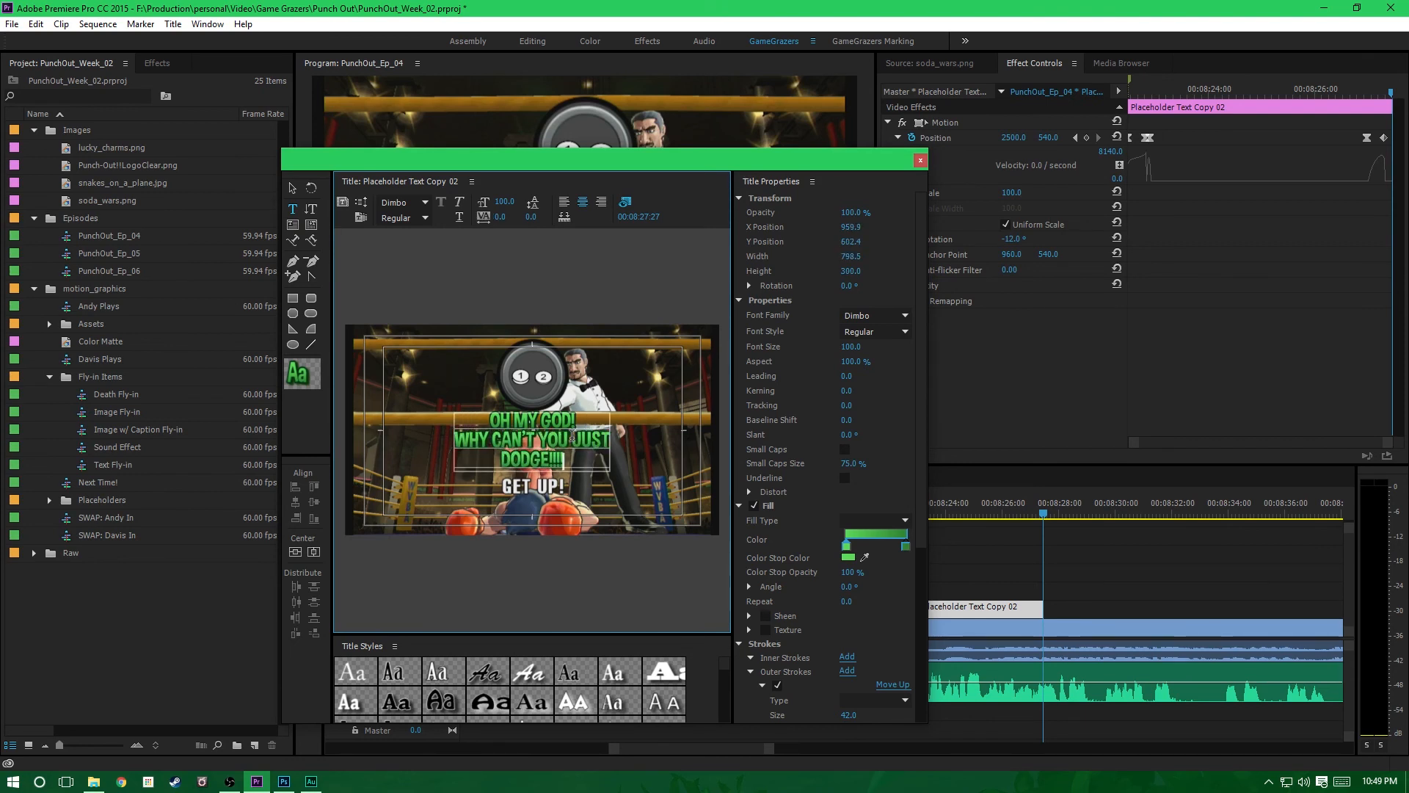
Step: Enlarge the "DODGE!!!!" line of the title to a font size of about 197
key(shift+Home)
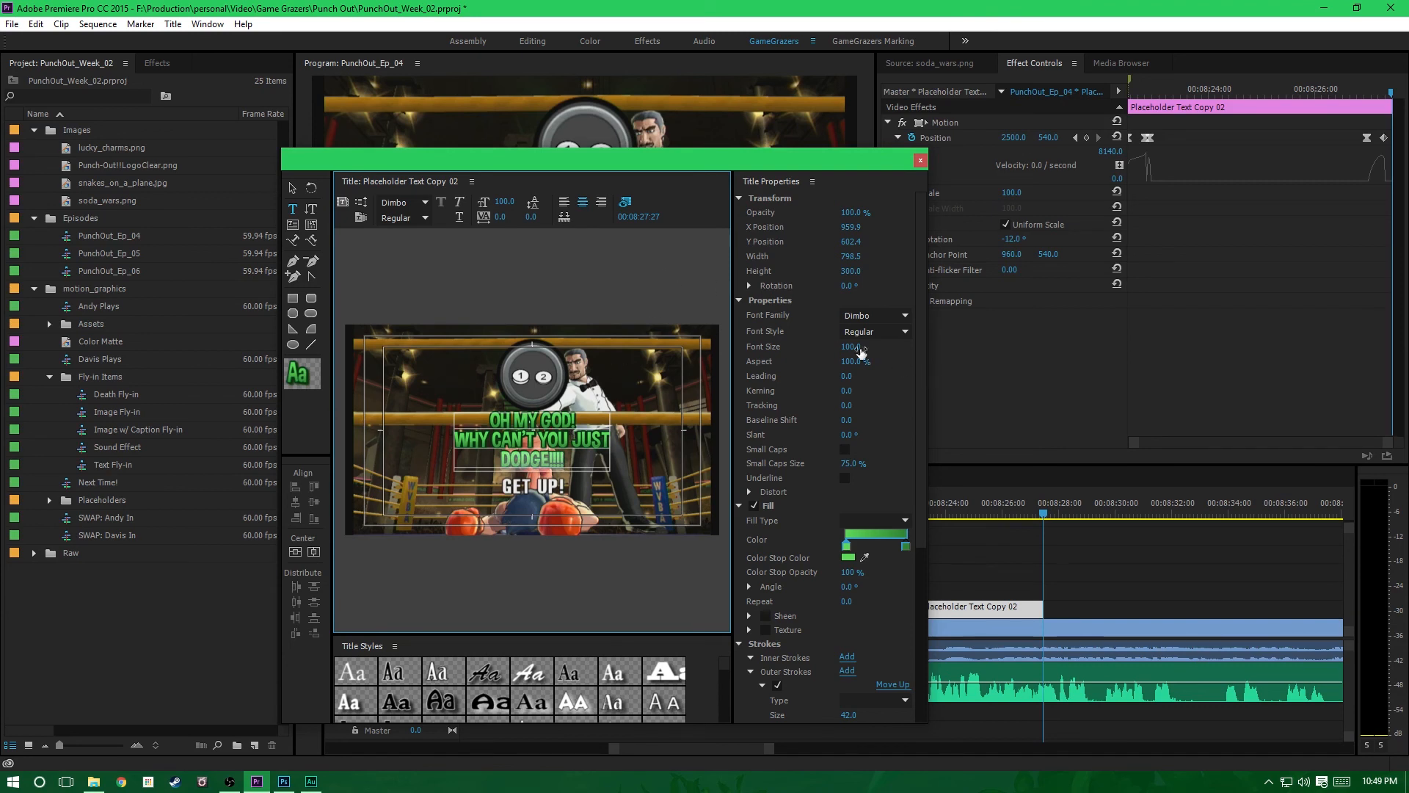
drag(860, 353, 932, 353)
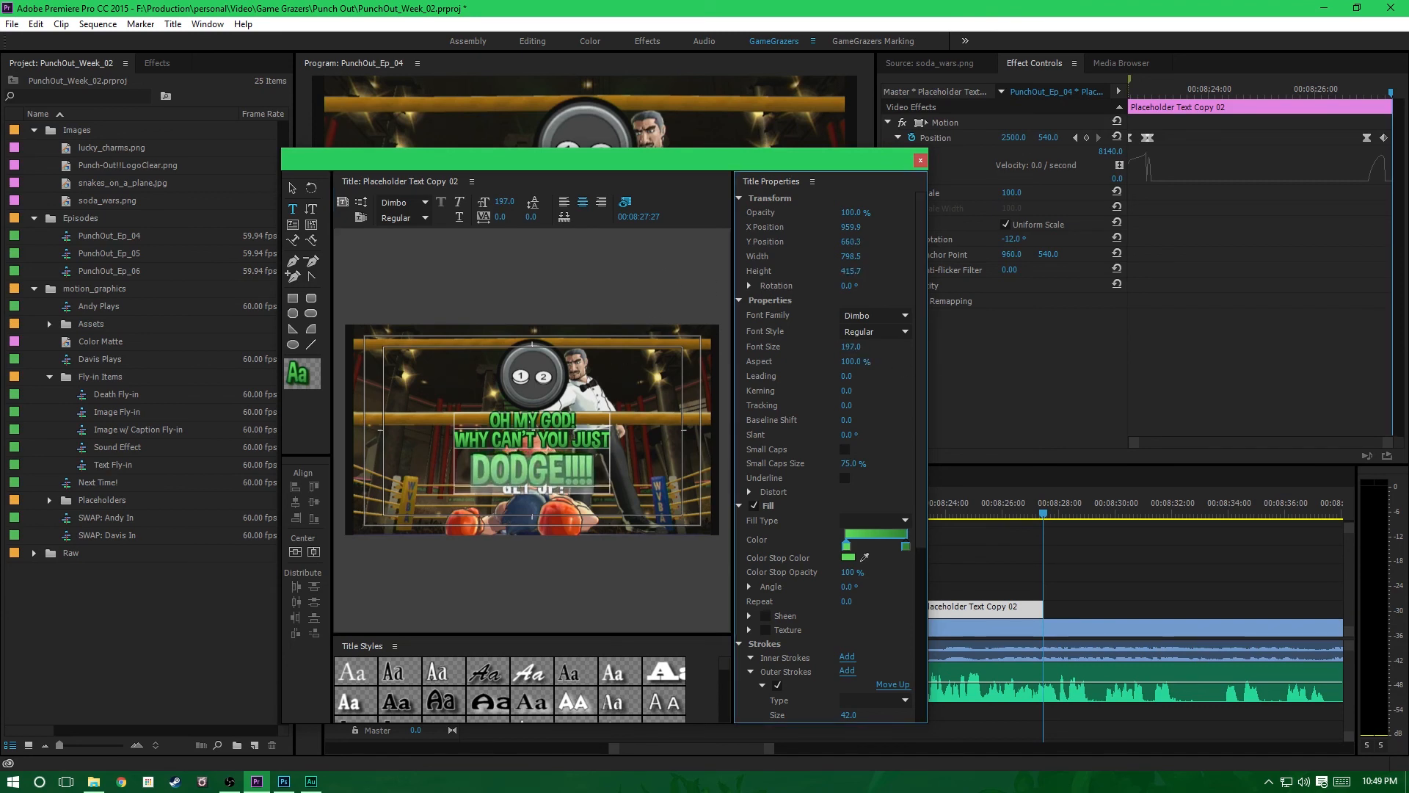
click(293, 189)
click(534, 588)
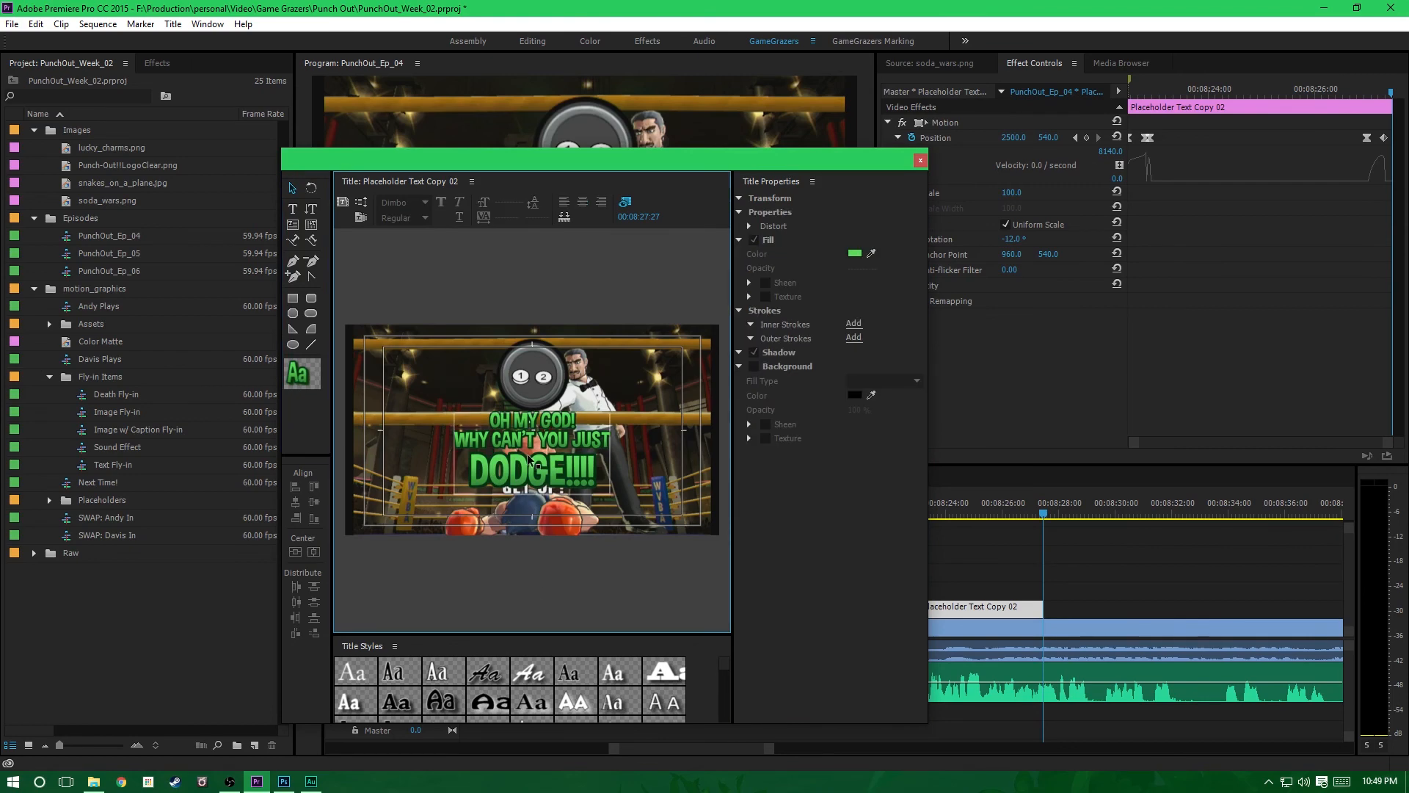
Step: Center the title text vertically in the frame and close the title editor
click(537, 436)
right_click(537, 437)
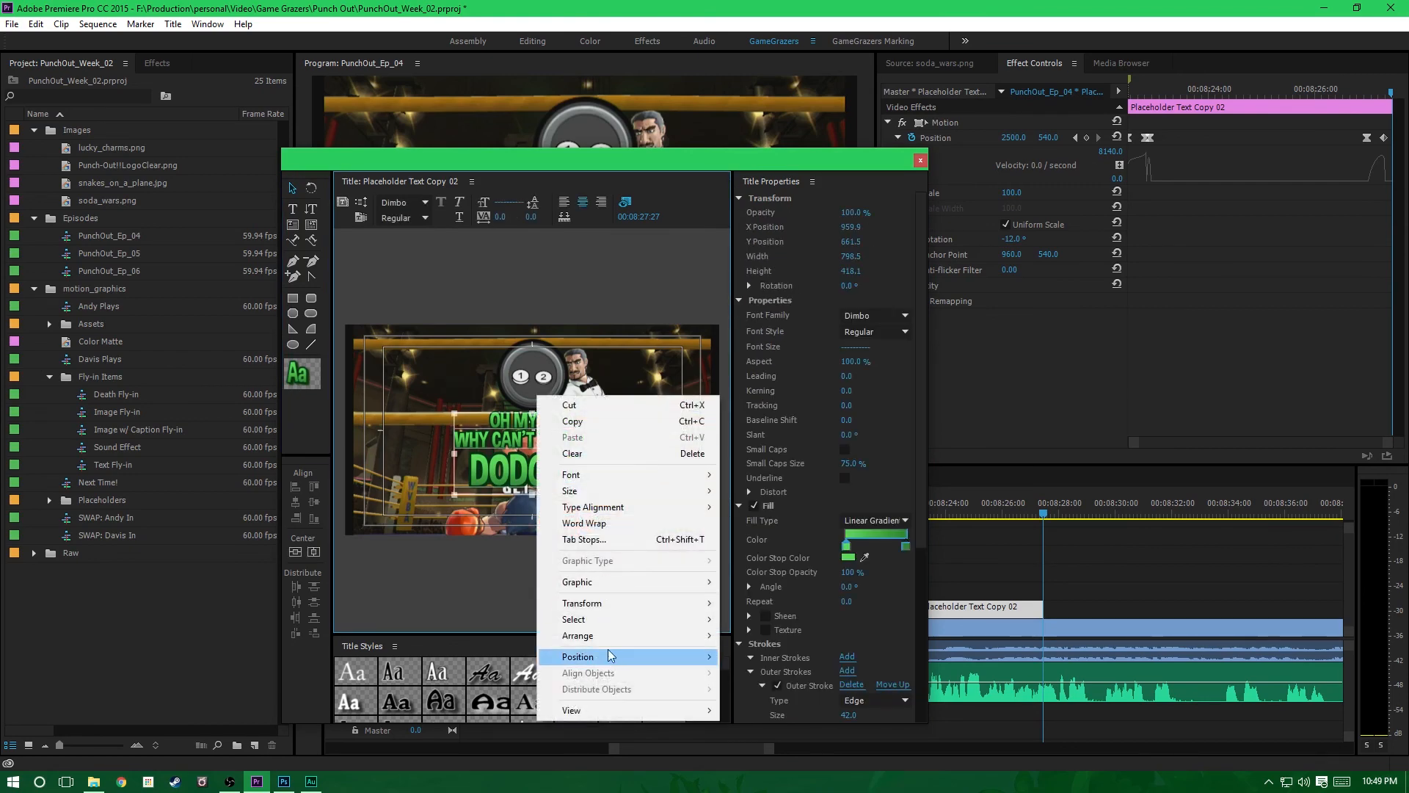
mouse_move(608, 655)
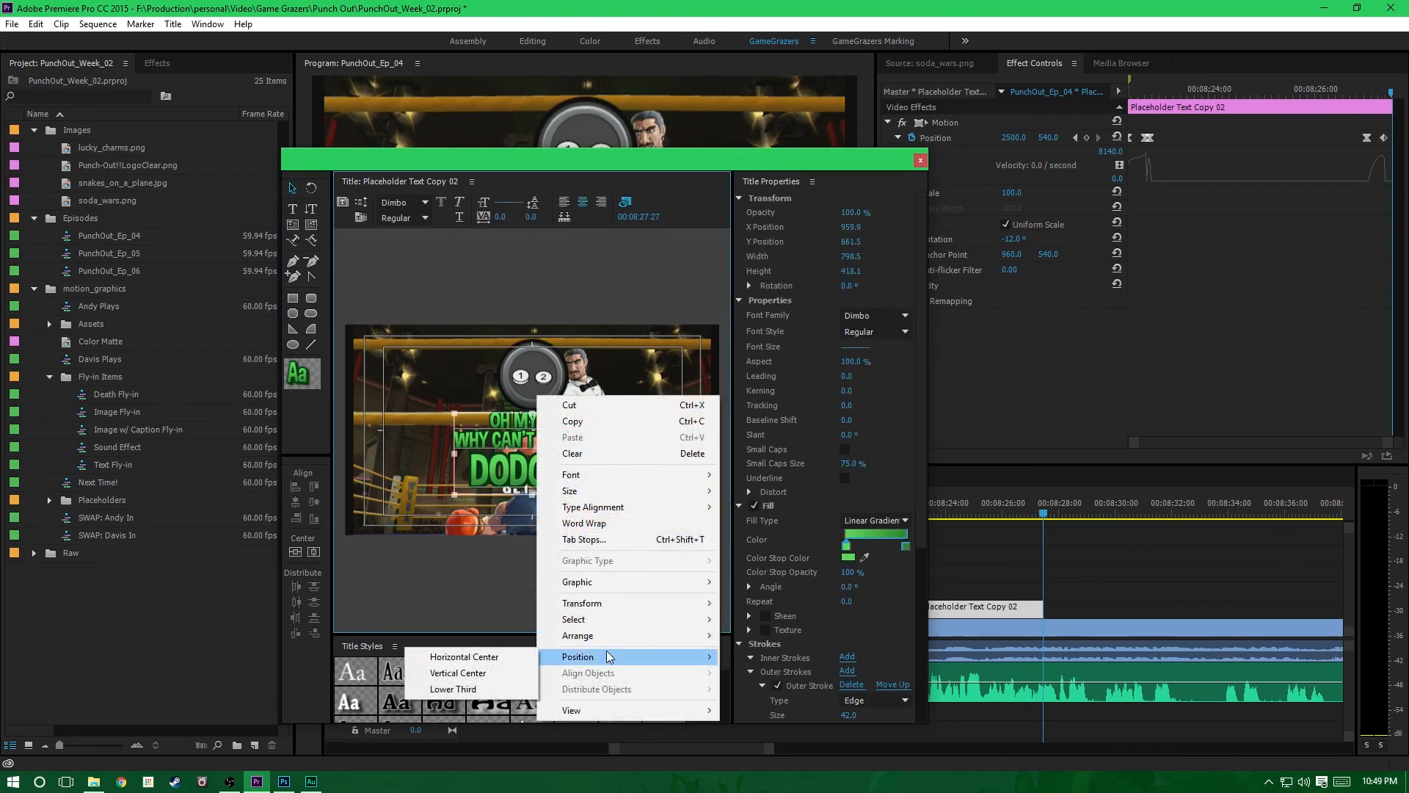
click(490, 674)
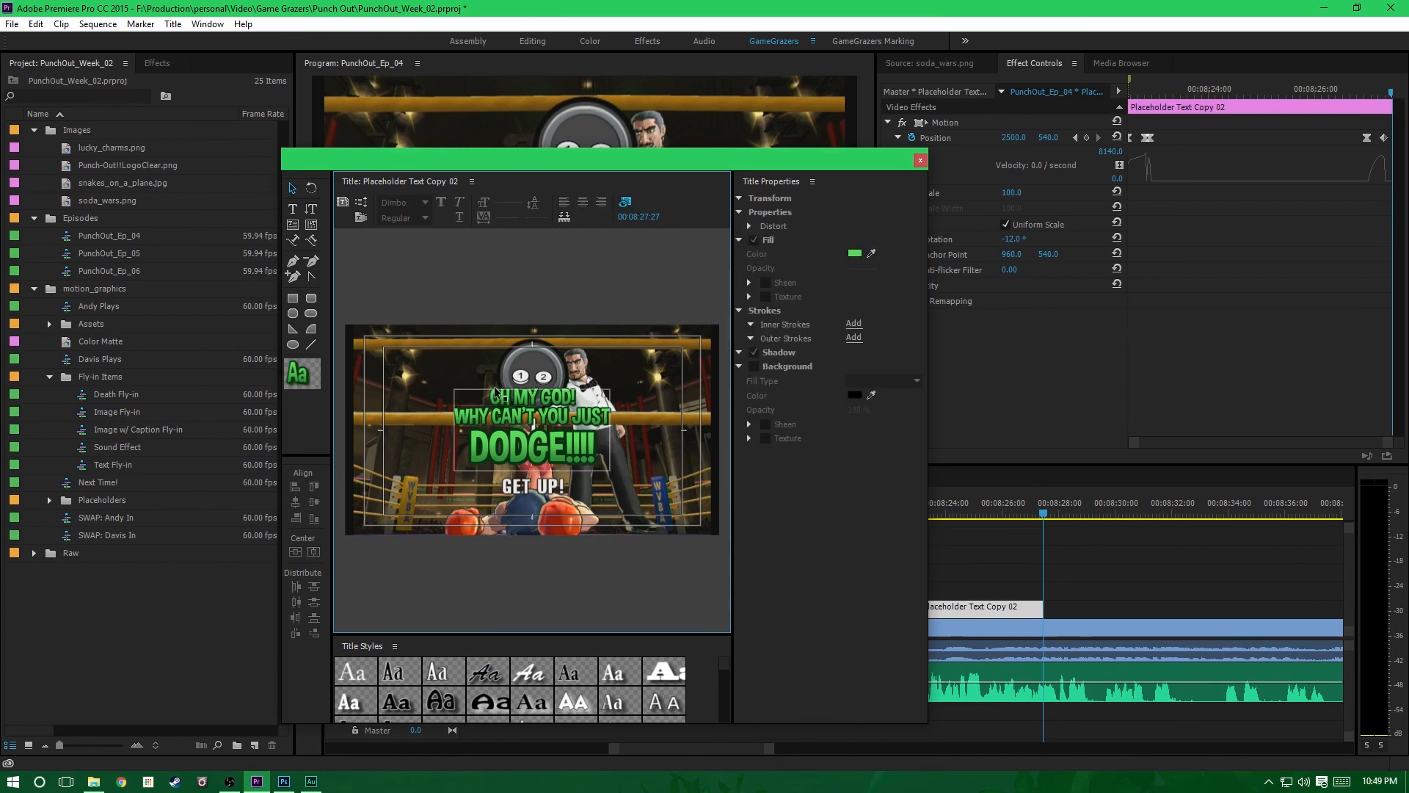
click(921, 161)
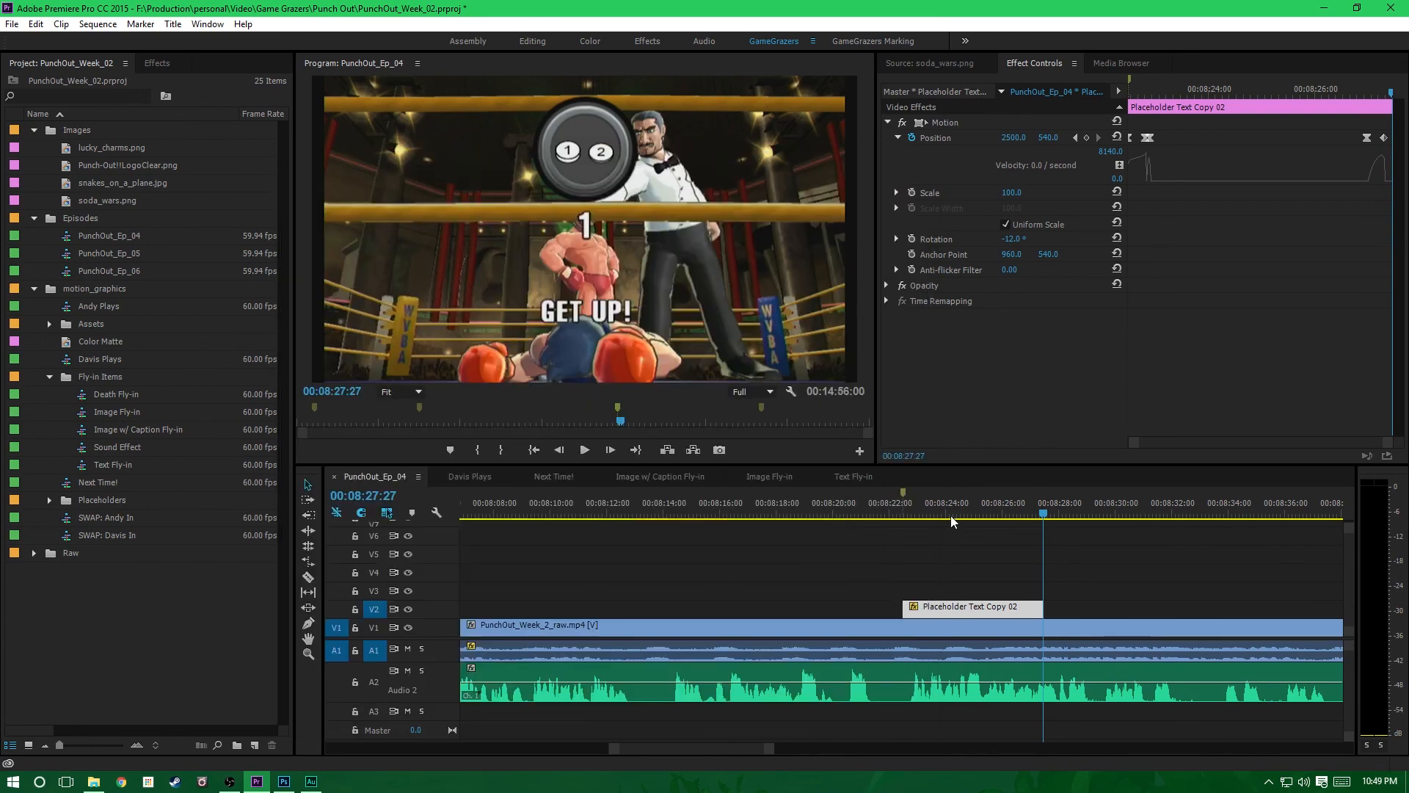
Step: Move the DODGE caption's exit position keyframes earlier to 00:08:25:40 and play the caption back to check the timing
click(882, 506)
click(585, 450)
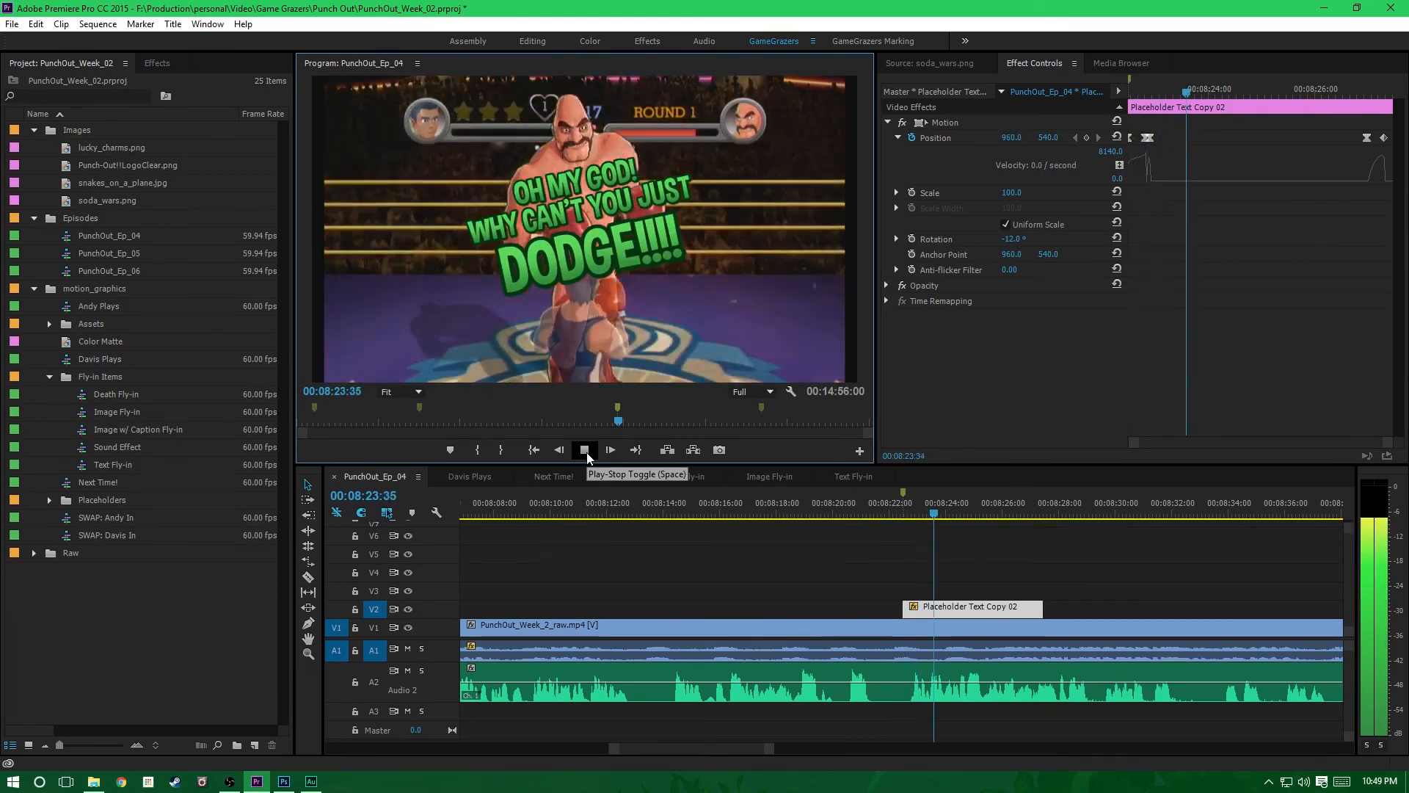
click(585, 449)
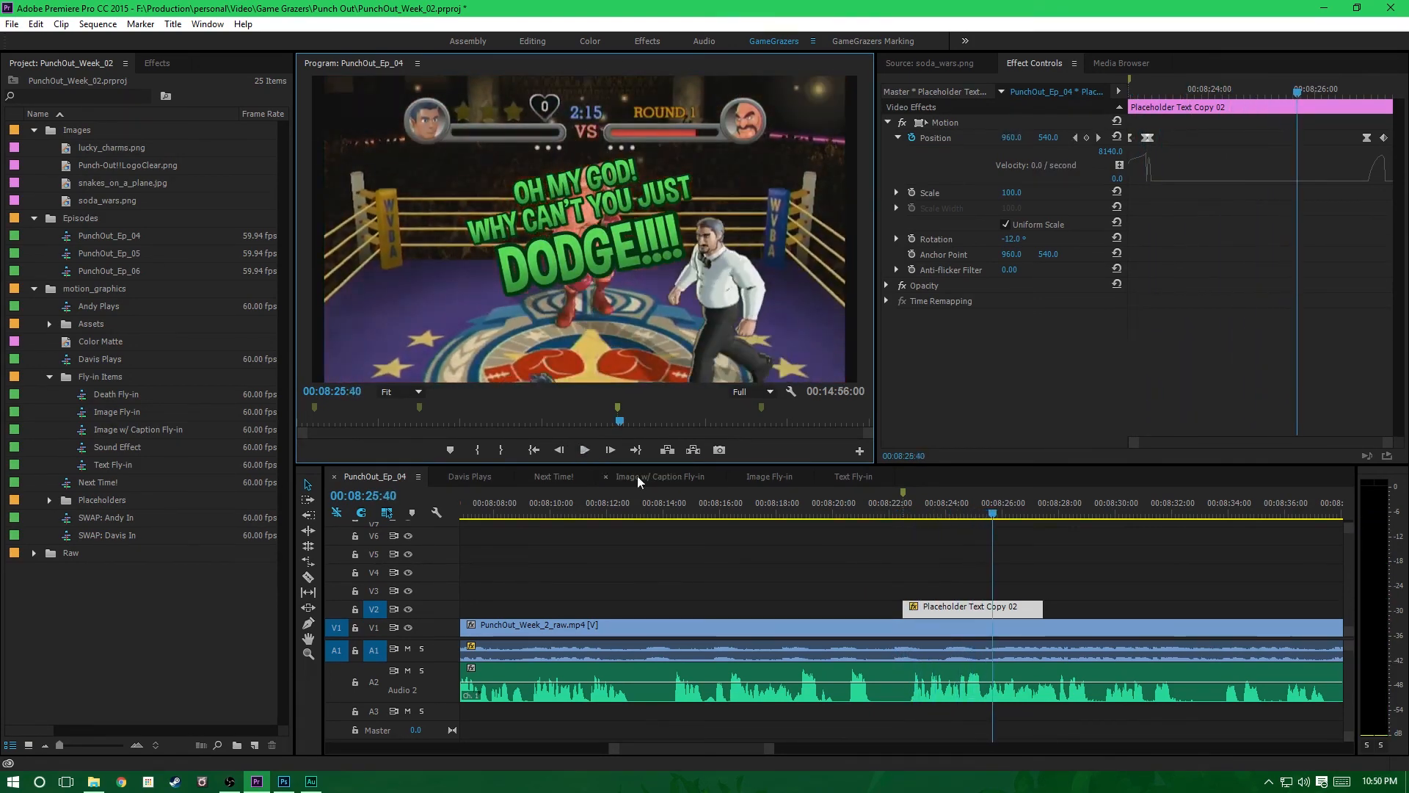
drag(1367, 145, 1301, 152)
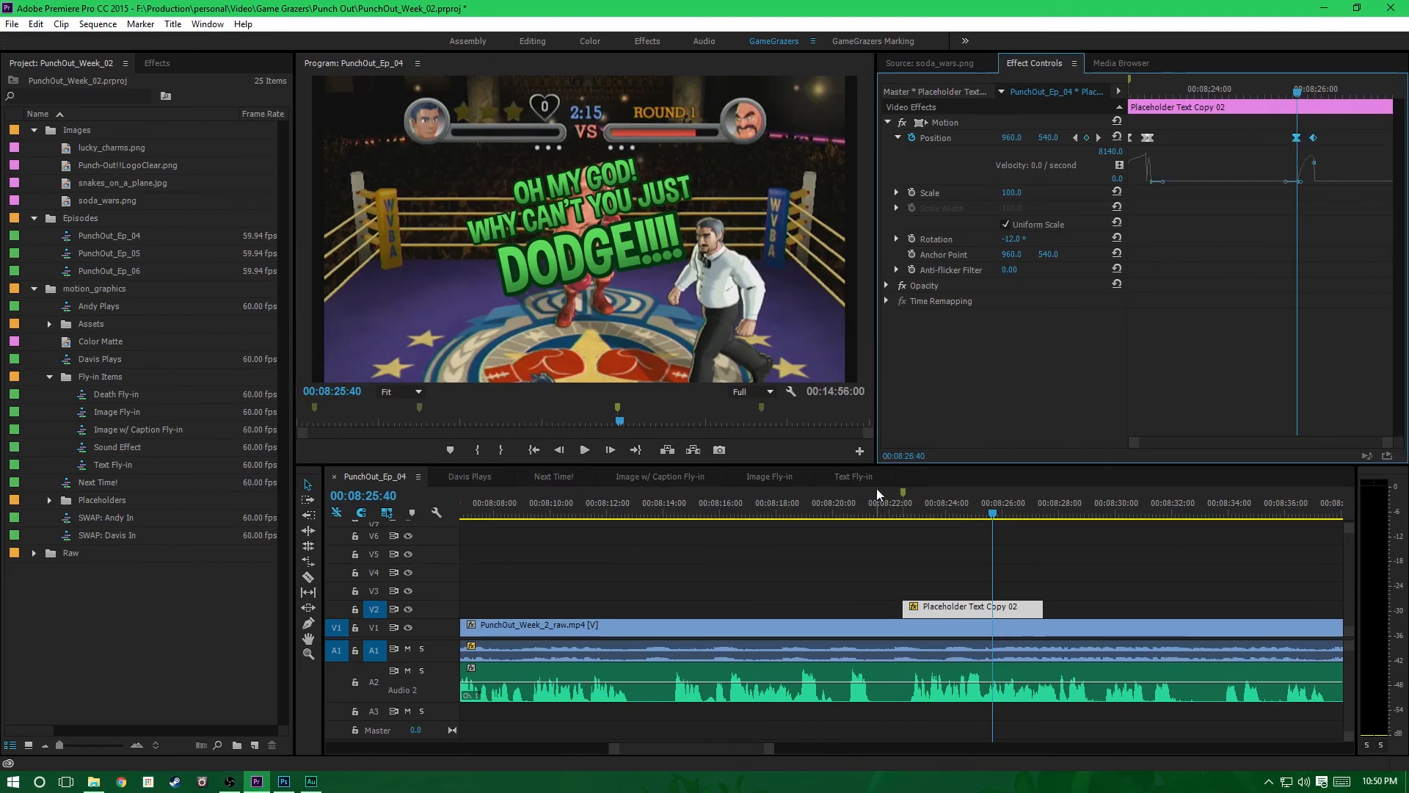
click(893, 512)
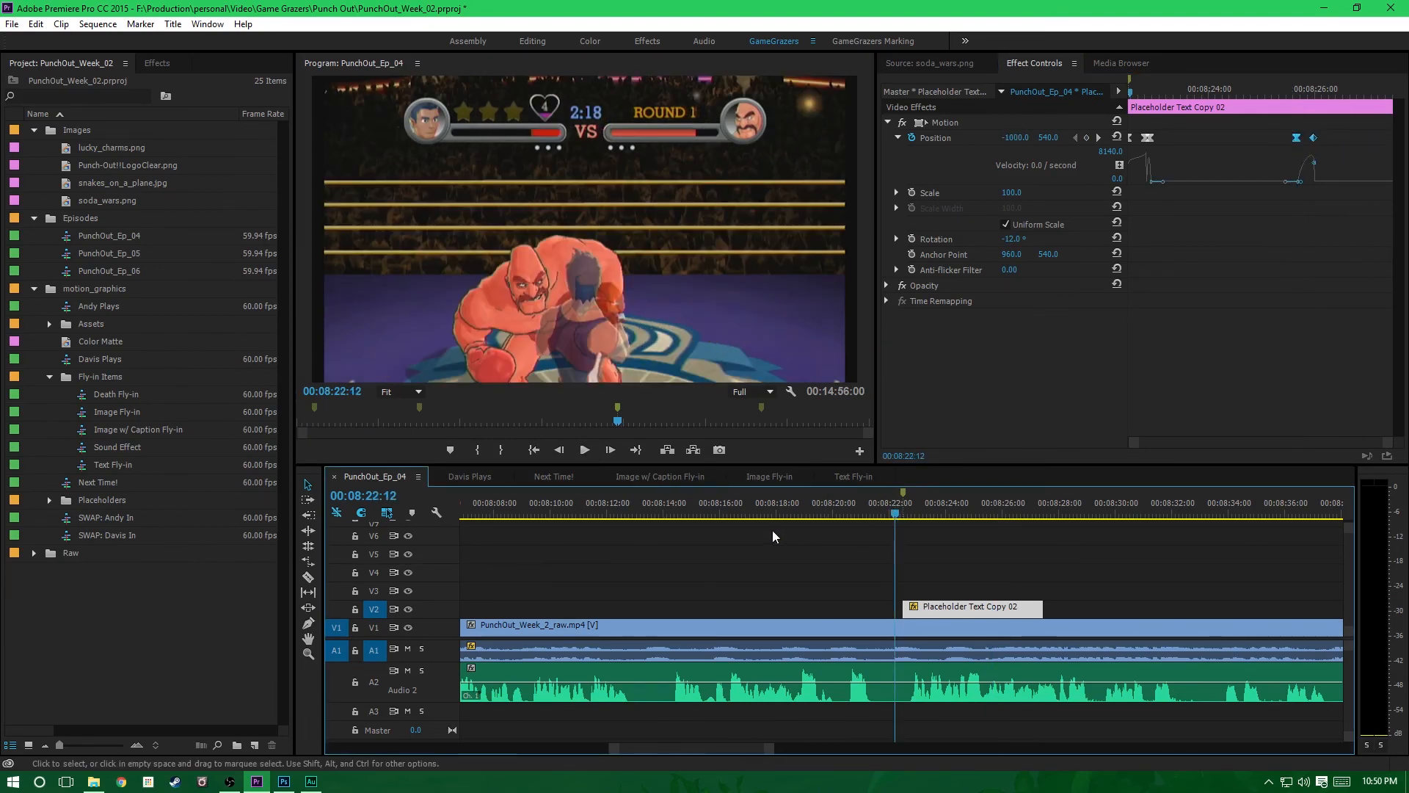
click(792, 512)
click(584, 450)
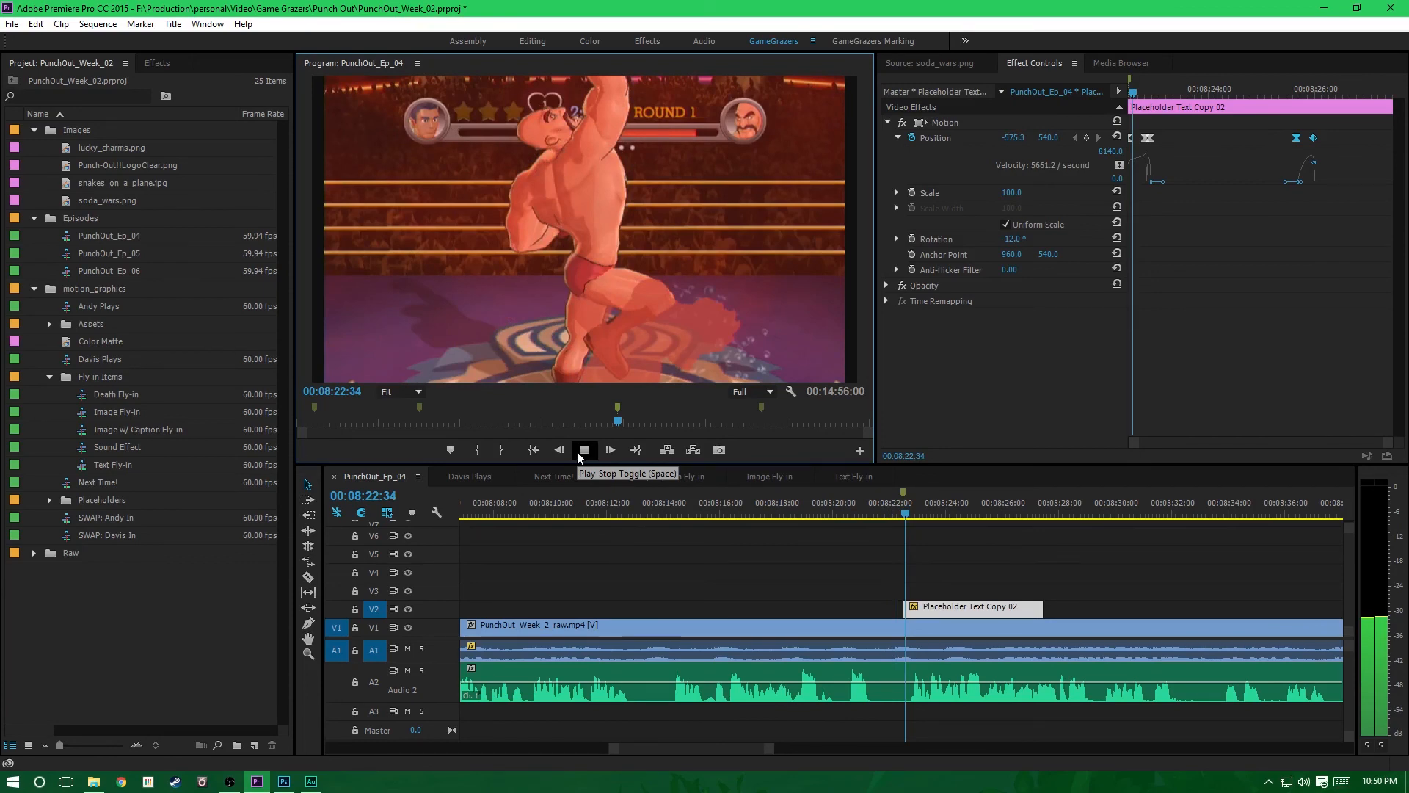
click(583, 454)
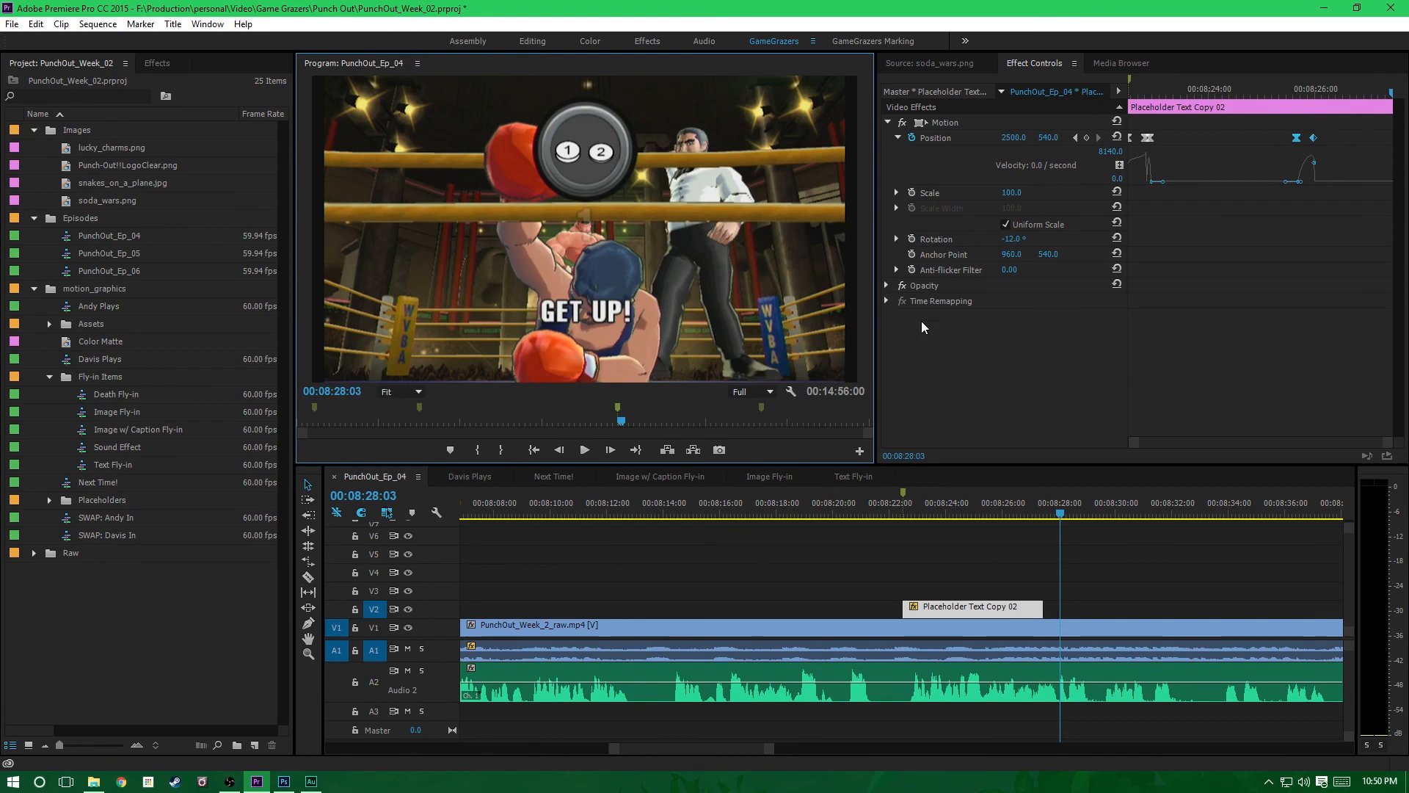
Step: Copy the saiyan.jpg clip from the Image Fly-in sequence onto V2 of PunchOut_Ep_04 at the 00:12:08:03 marker
click(761, 408)
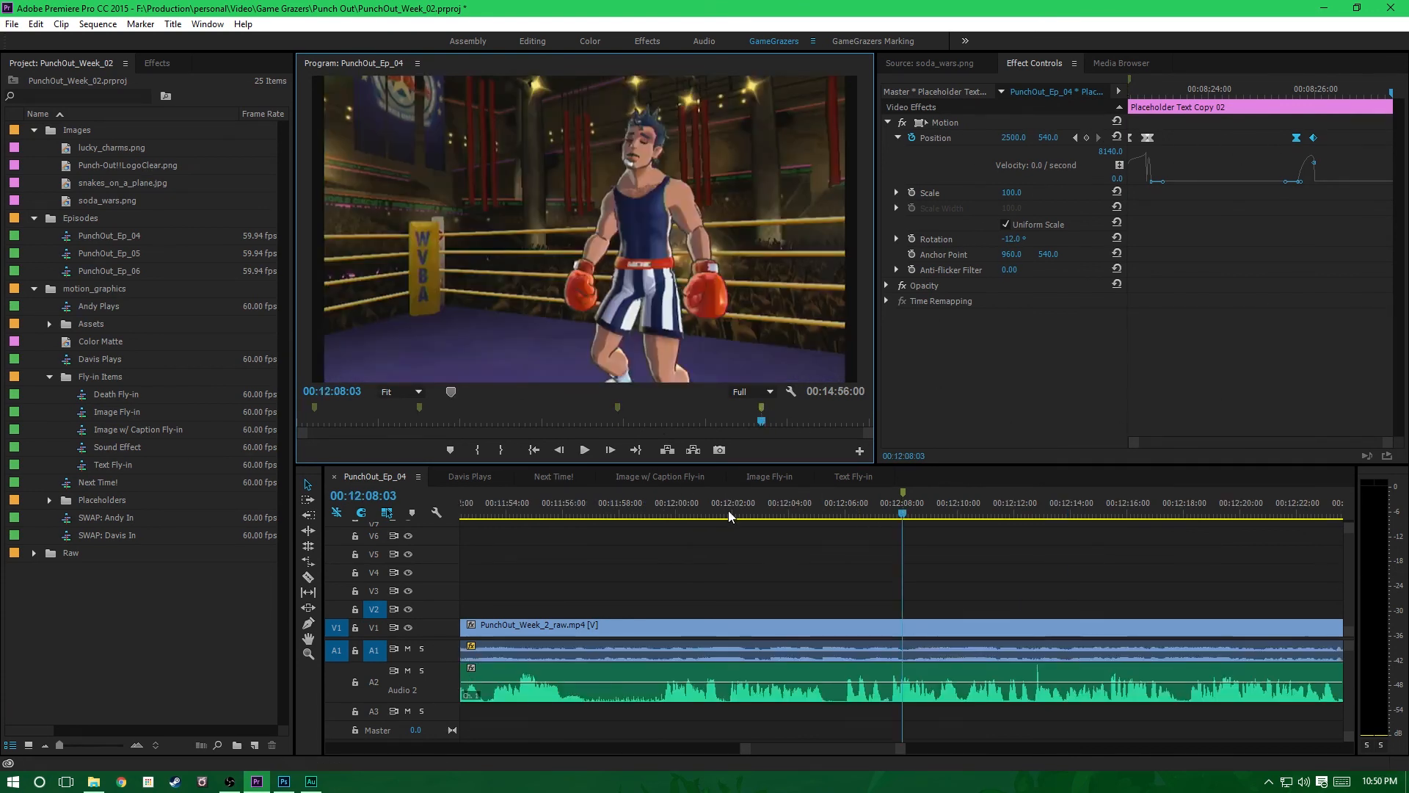
click(764, 475)
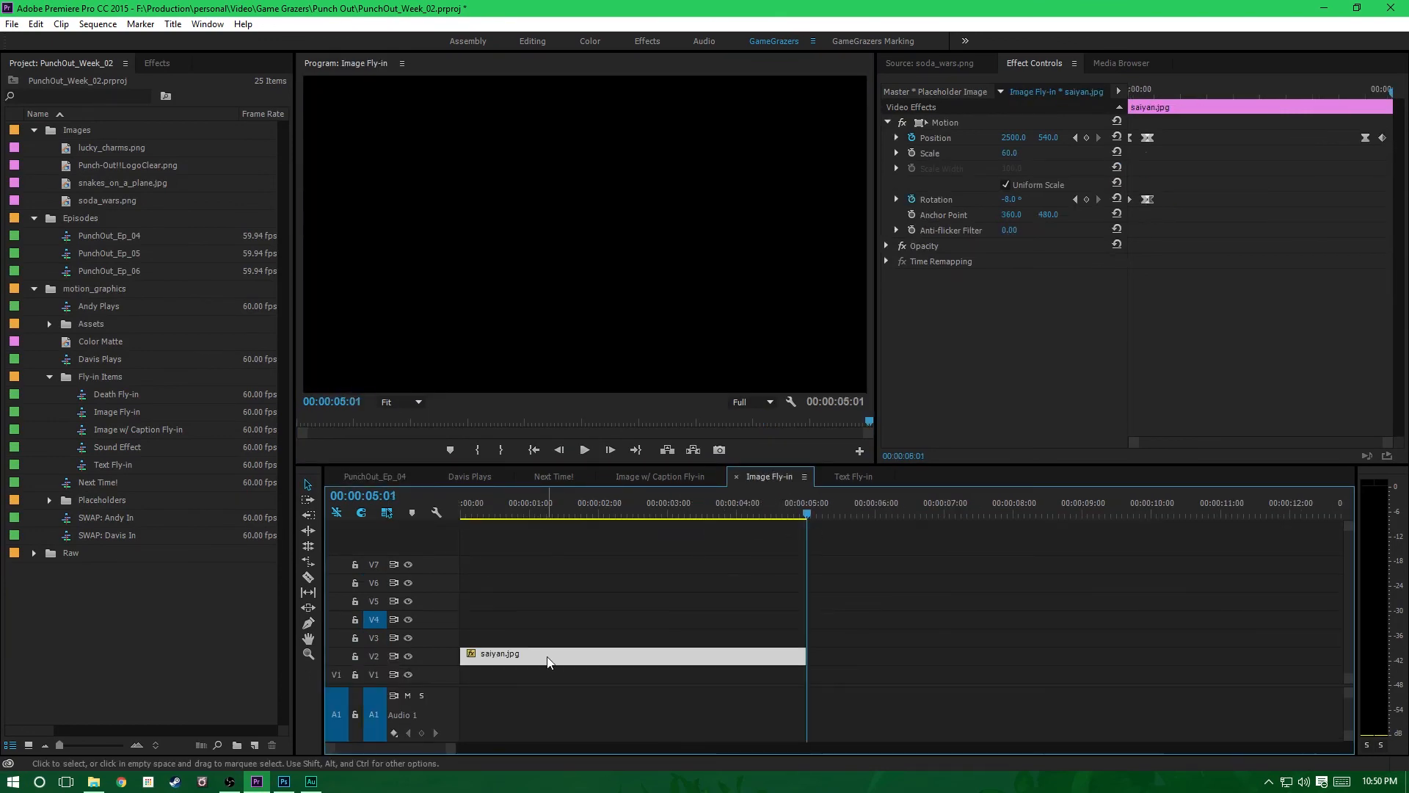
click(422, 482)
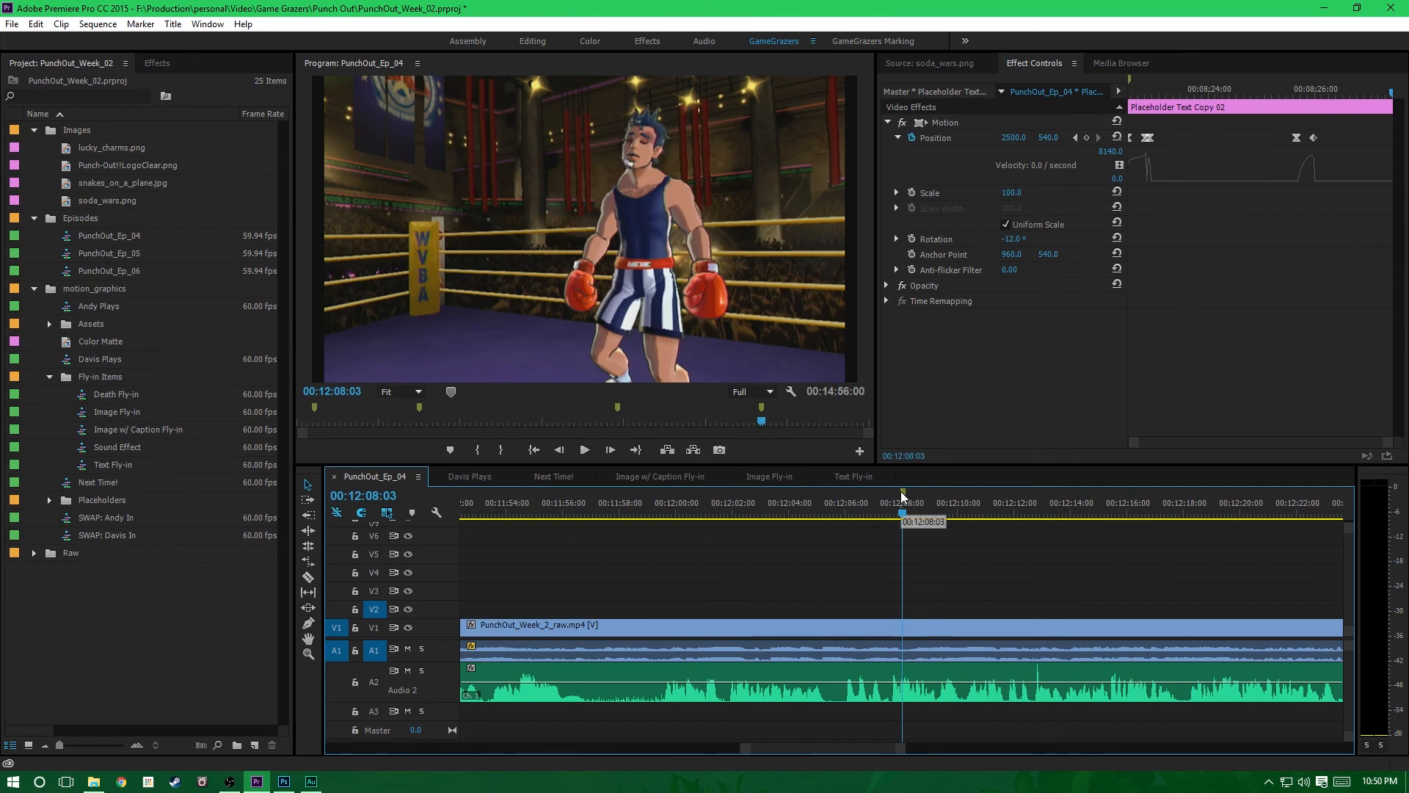
key(ctrl+v)
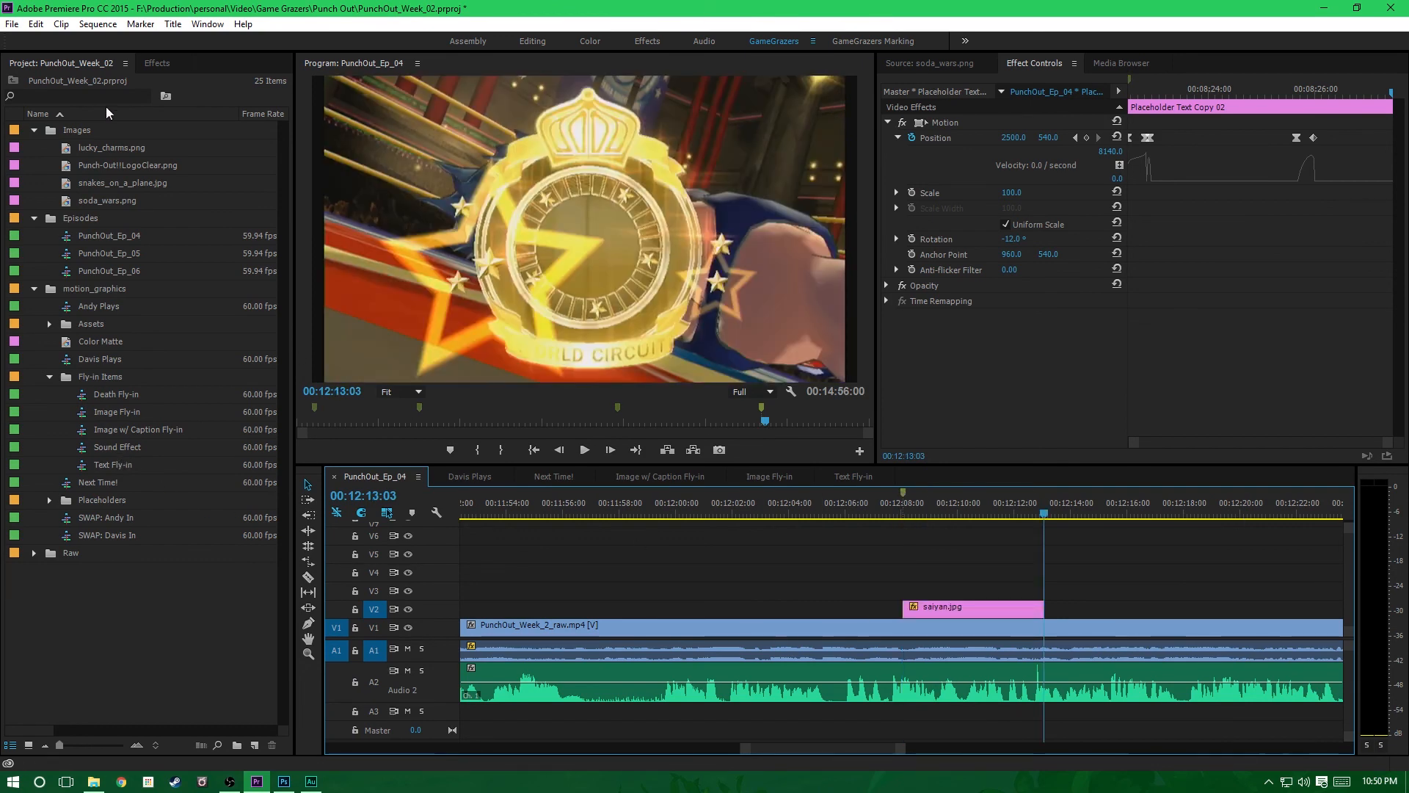
Step: Replace the pasted saiyan.jpg clip with soda_wars.png from the bin and set its scale to 84
click(985, 613)
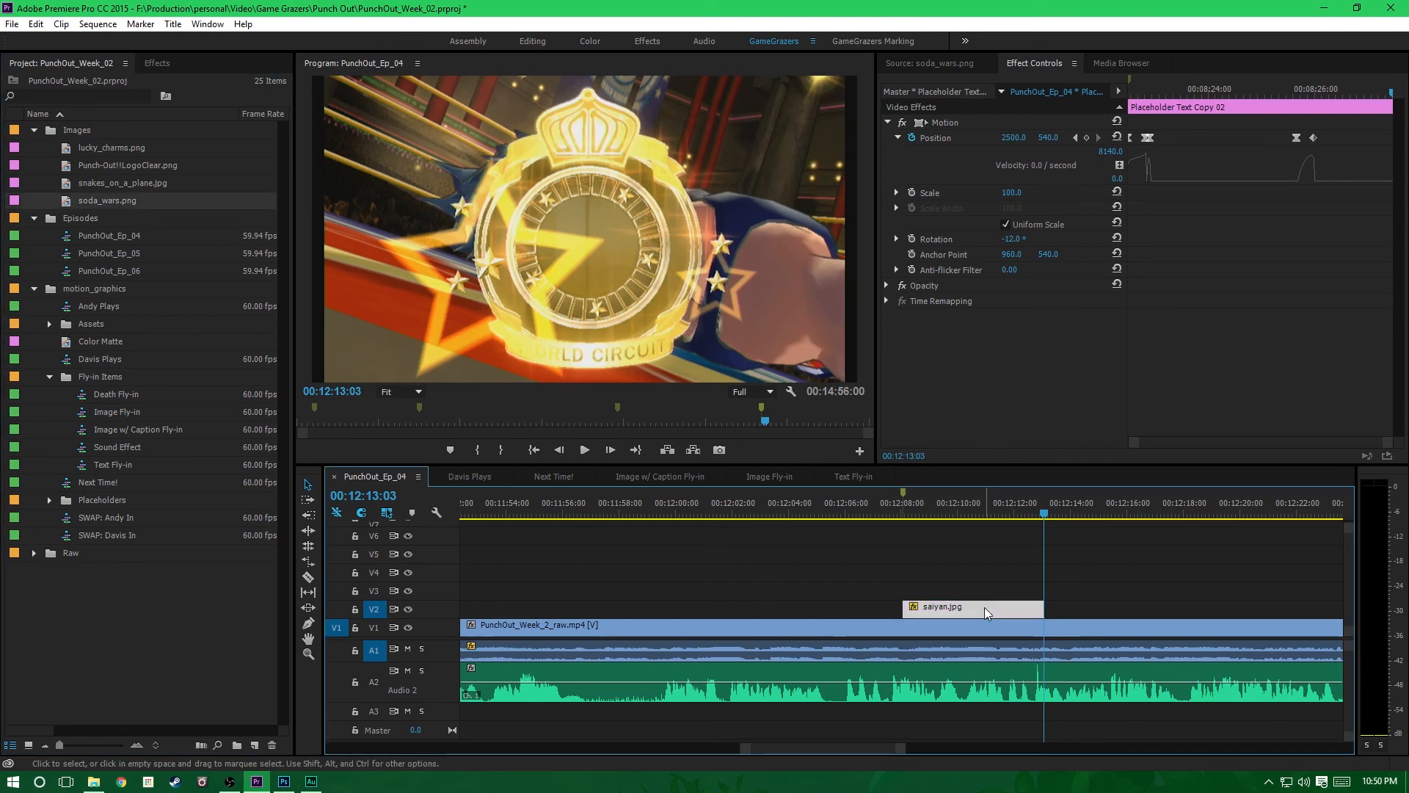
right_click(986, 614)
mouse_move(1057, 257)
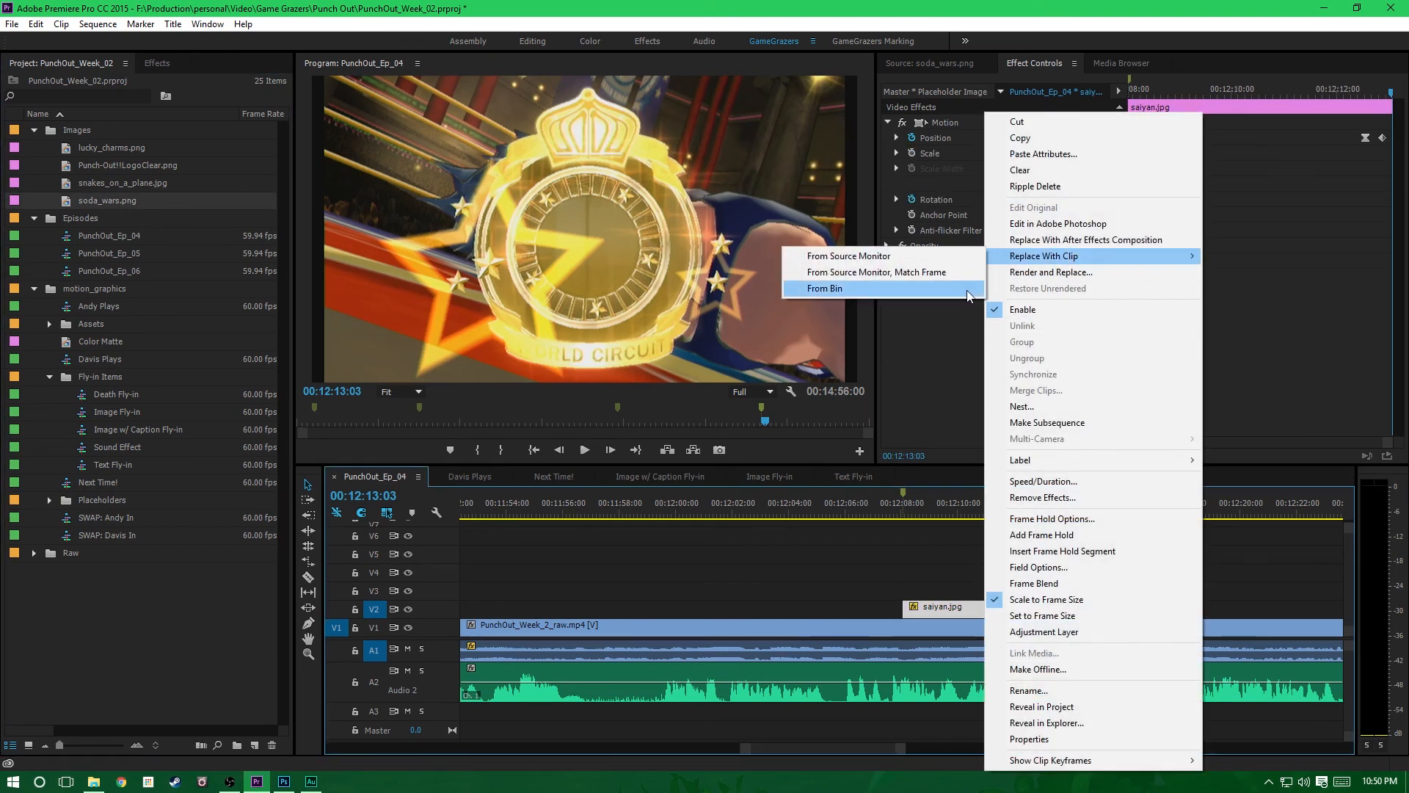
click(970, 288)
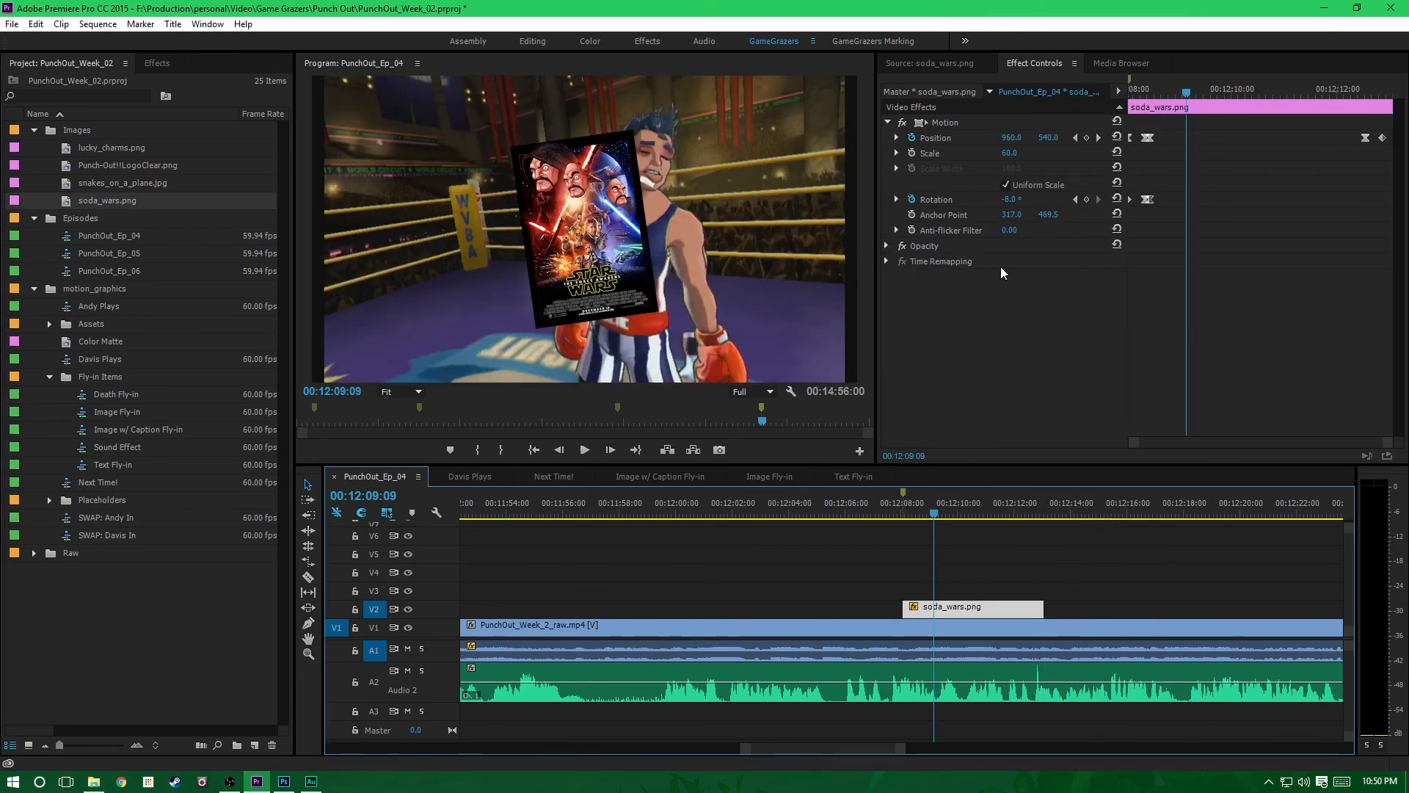
drag(1009, 153, 1026, 152)
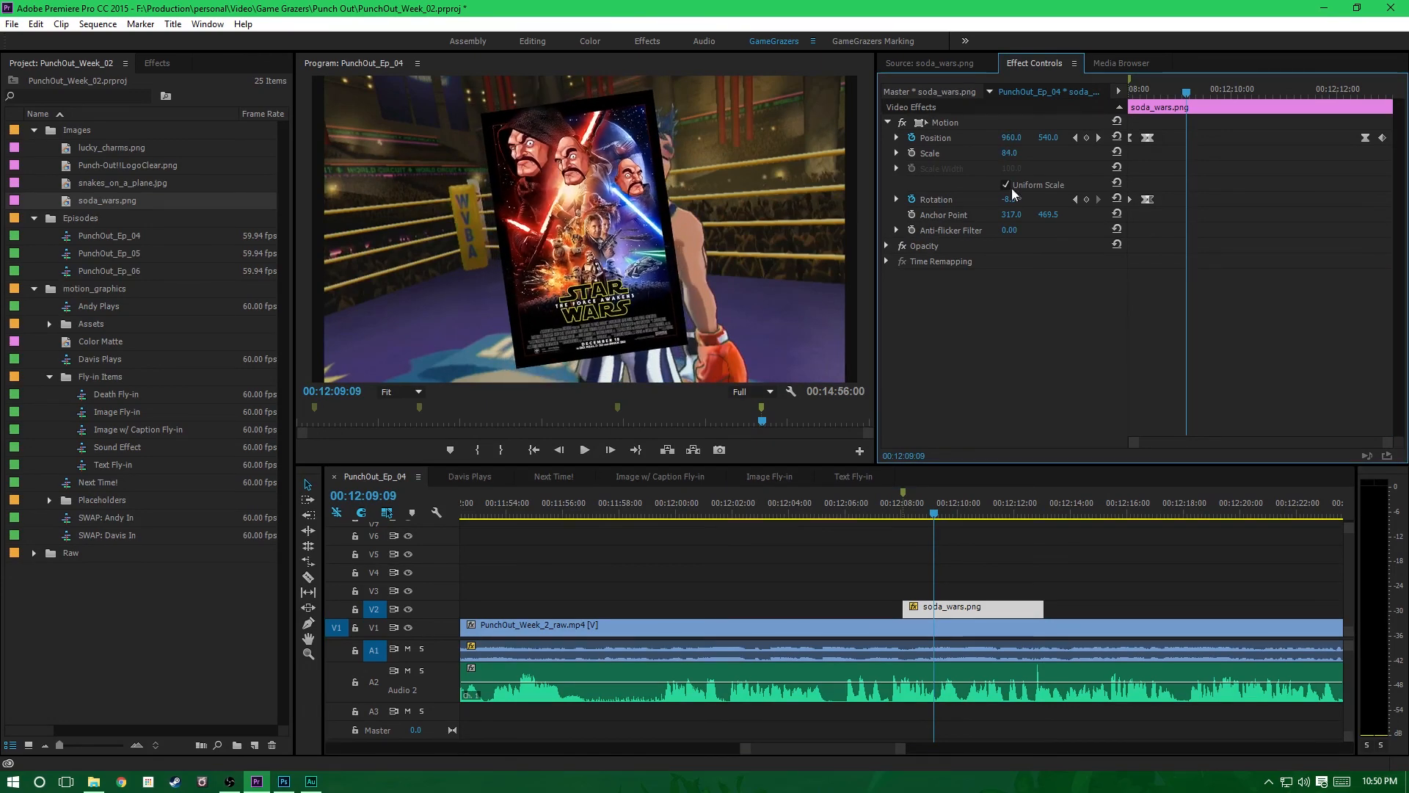
Step: Play the lead-in to the soda_wars.png clip and shift the clip earlier on V2 to start at 00:12:07:40
click(836, 507)
click(589, 450)
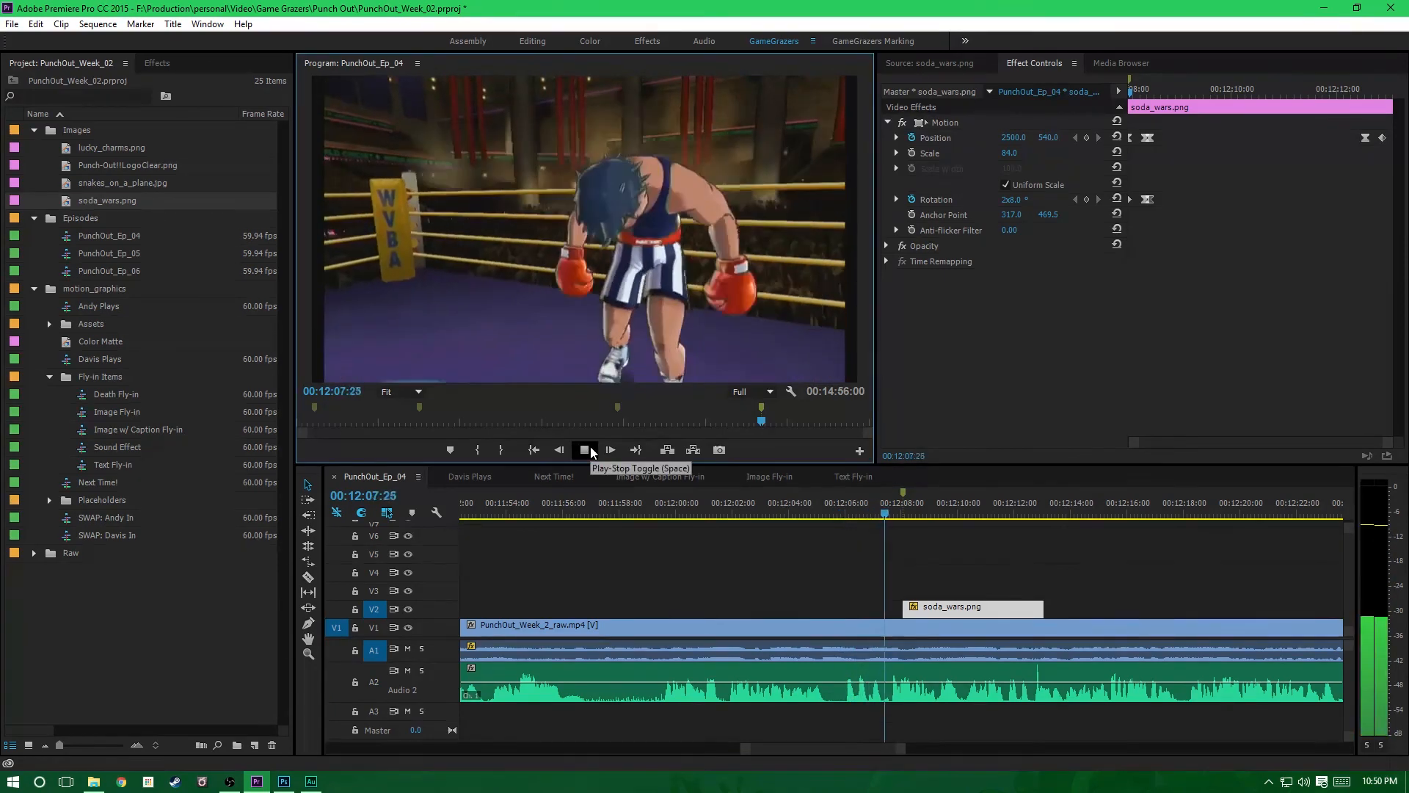
click(591, 451)
click(892, 507)
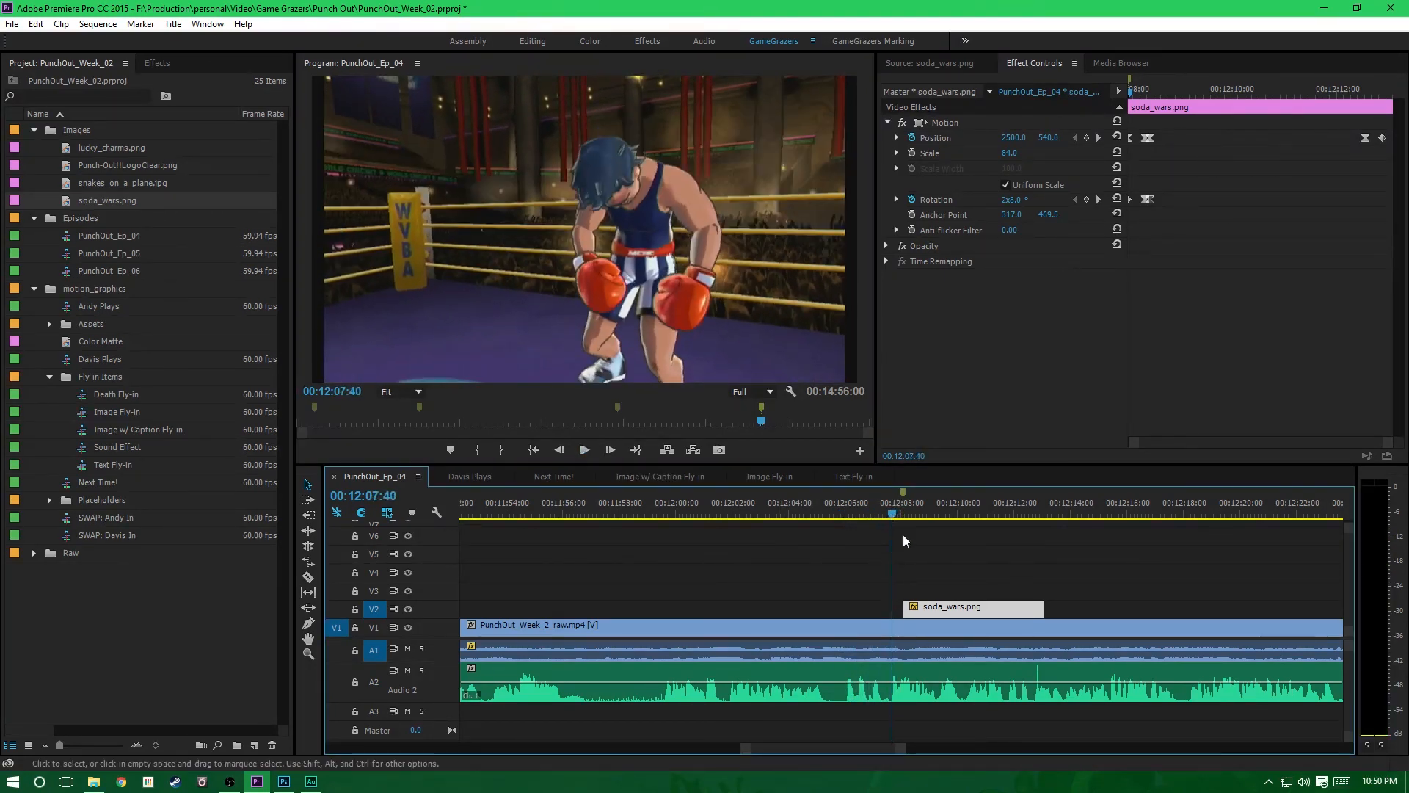
drag(947, 609, 919, 592)
Step: Move the soda_wars.png clip's exit position keyframes earlier to 00:12:10:17 and play the section back from 00:12:01:40
click(586, 451)
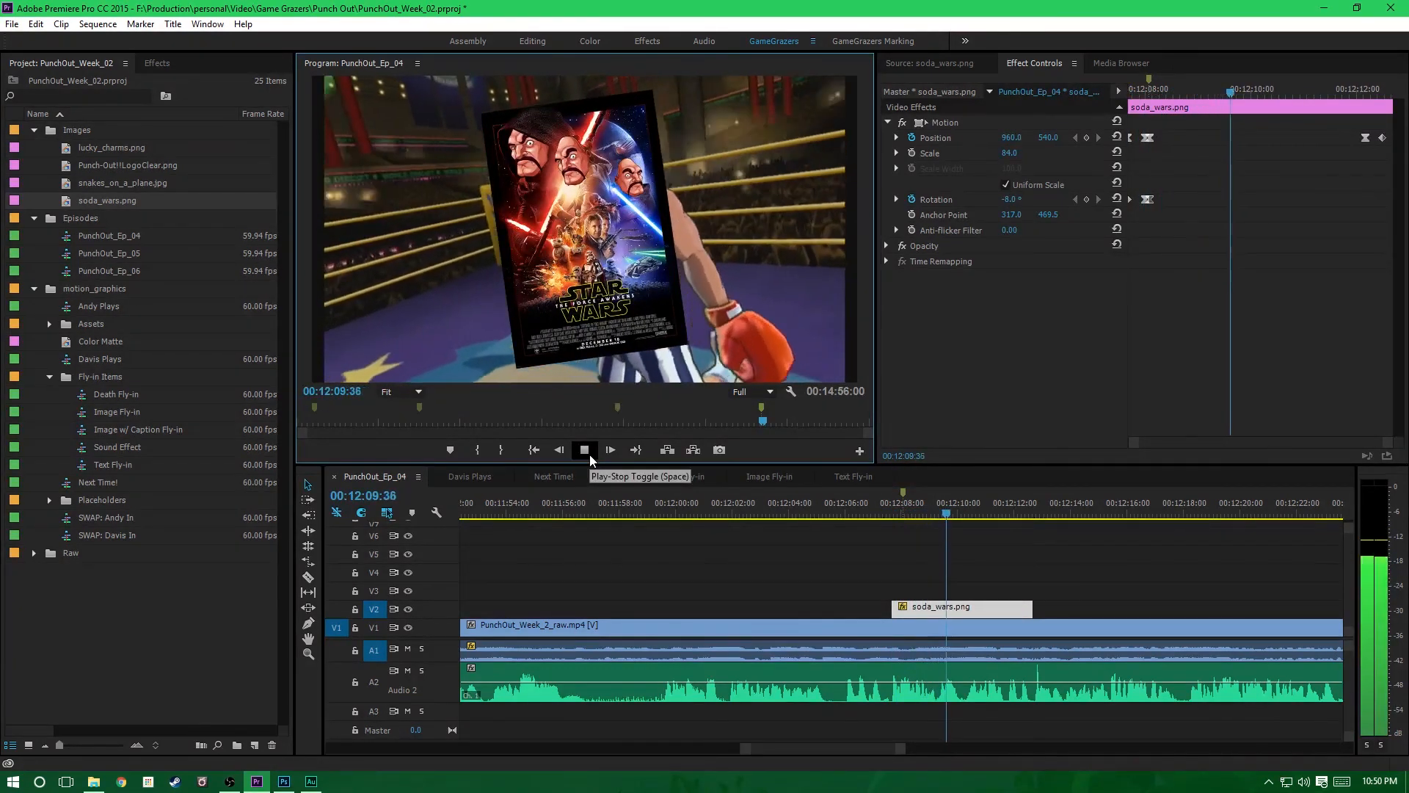
click(588, 454)
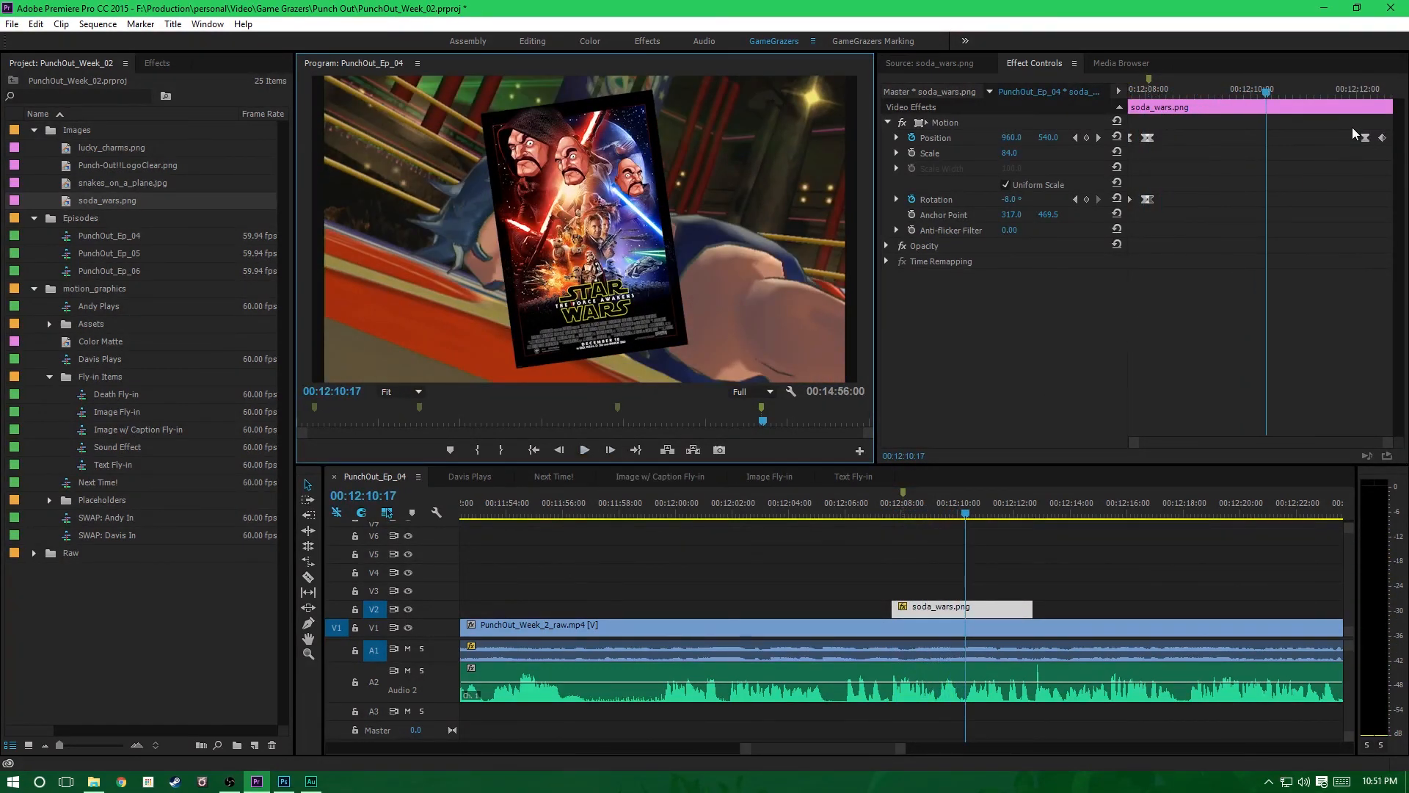
drag(1364, 138, 1268, 150)
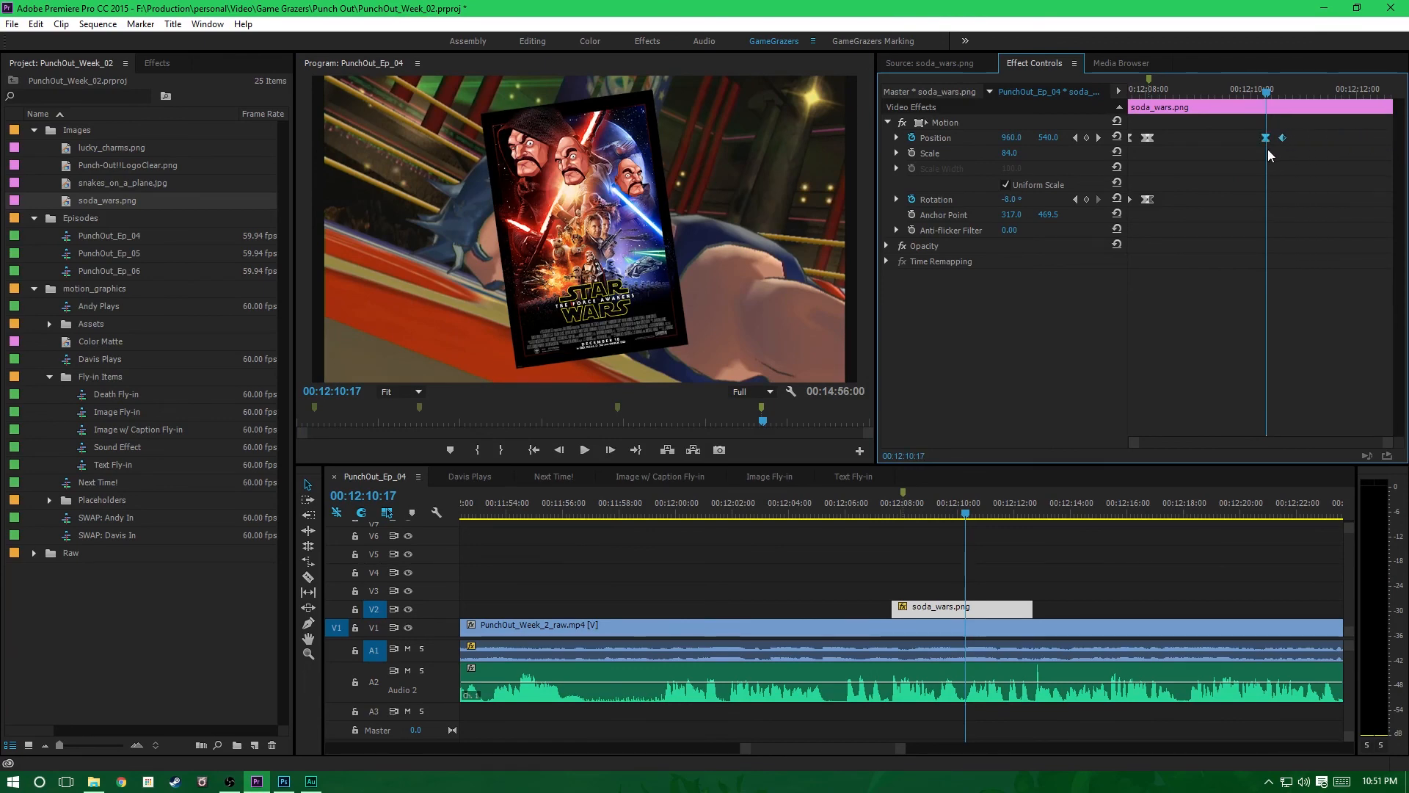
click(722, 507)
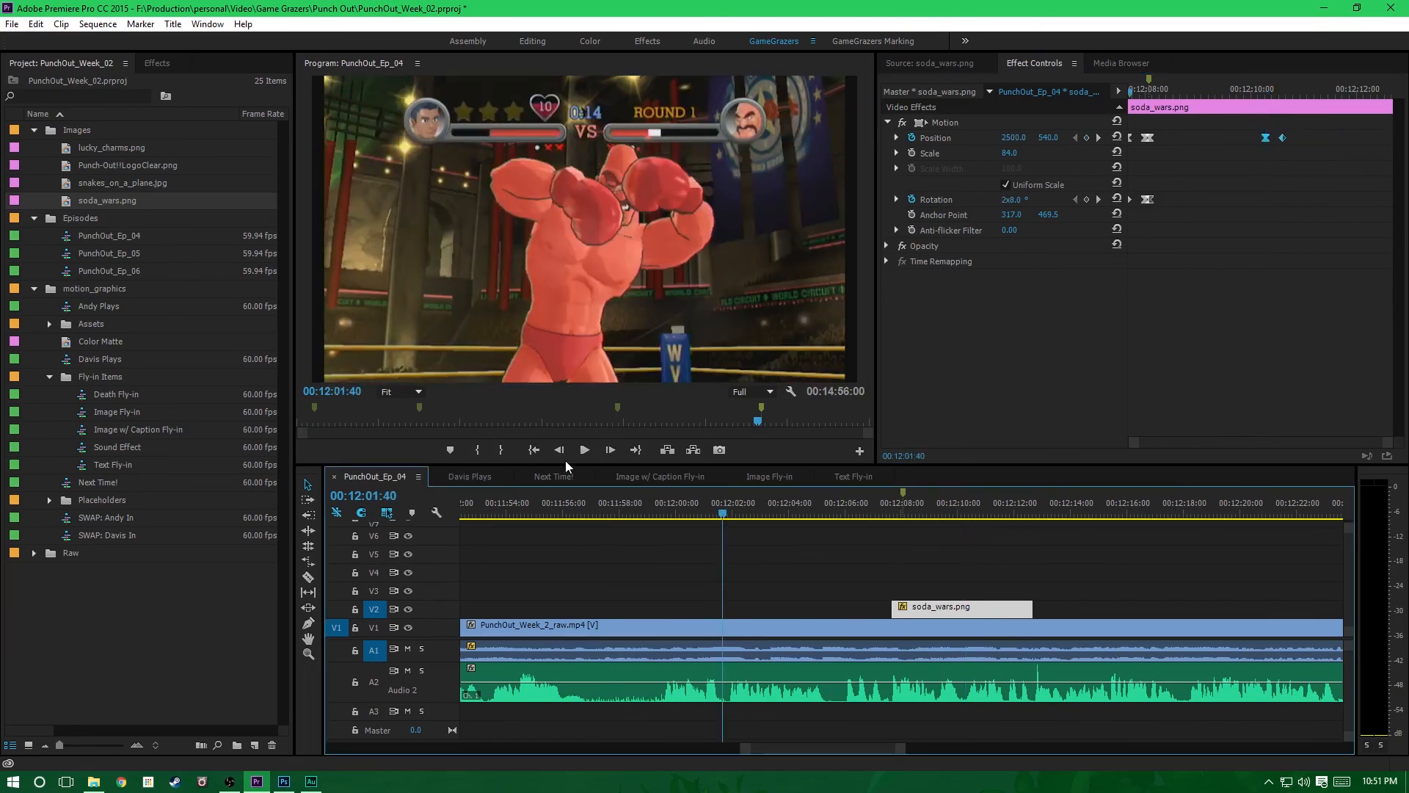
click(584, 450)
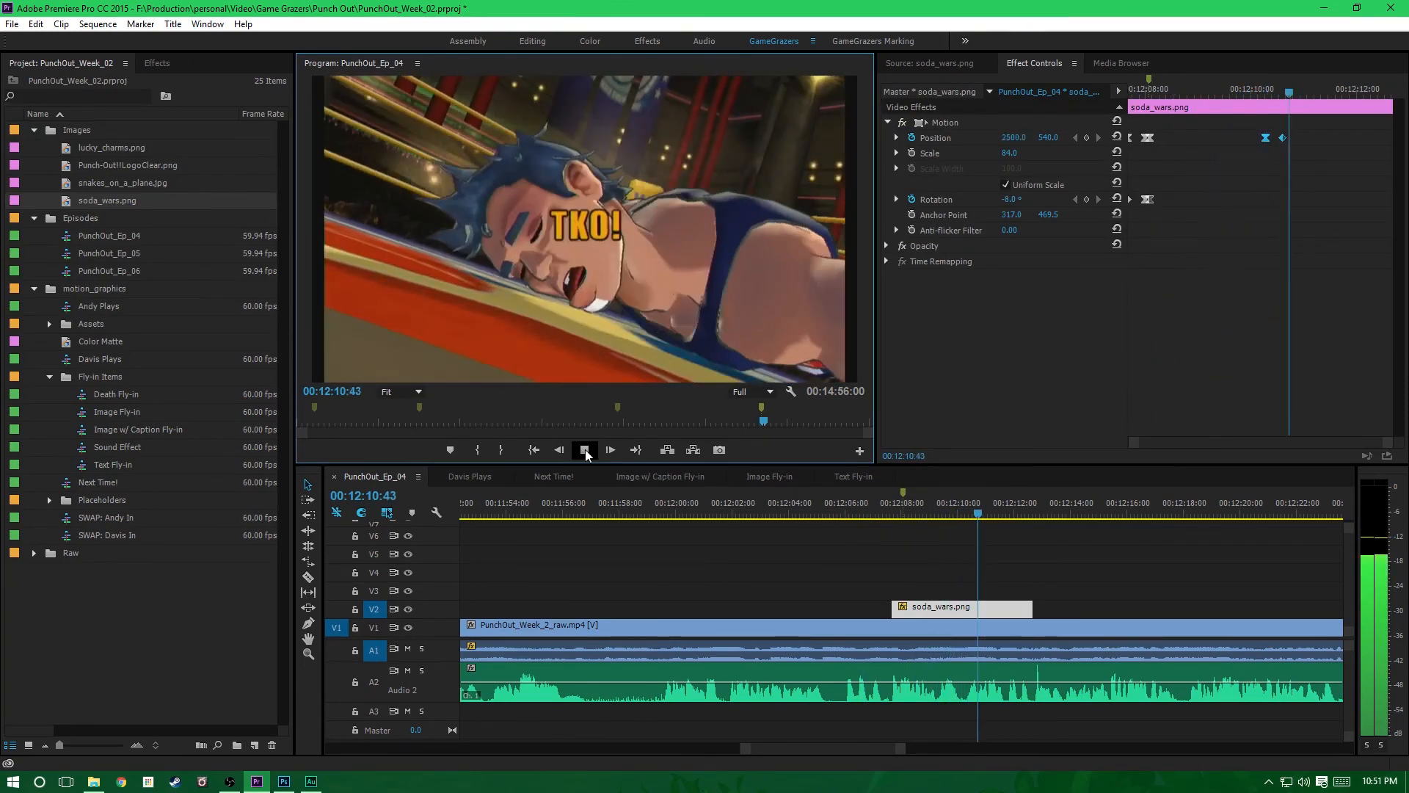
click(585, 450)
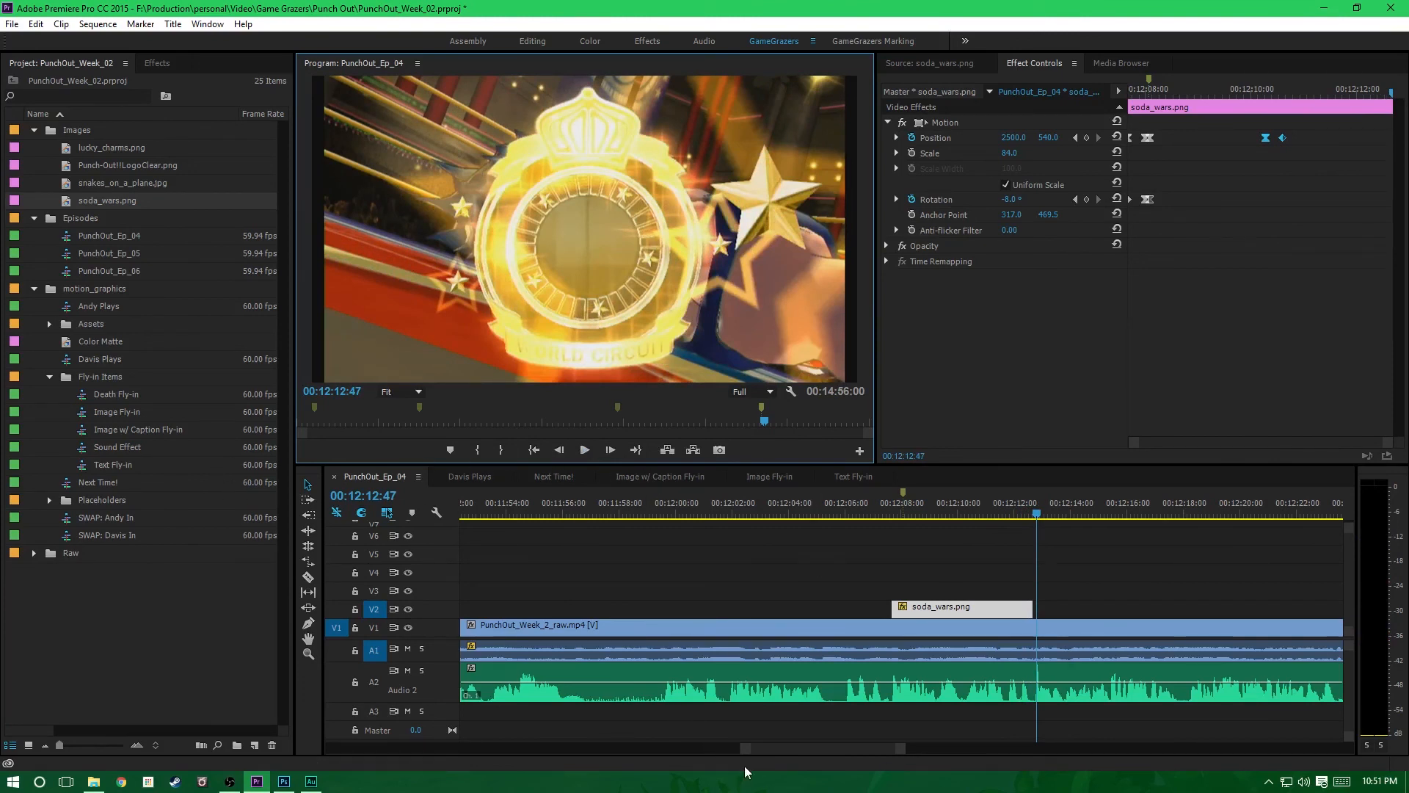
Step: Show the whole episode on the timeline and play its opening to check the intro
drag(745, 748, 305, 715)
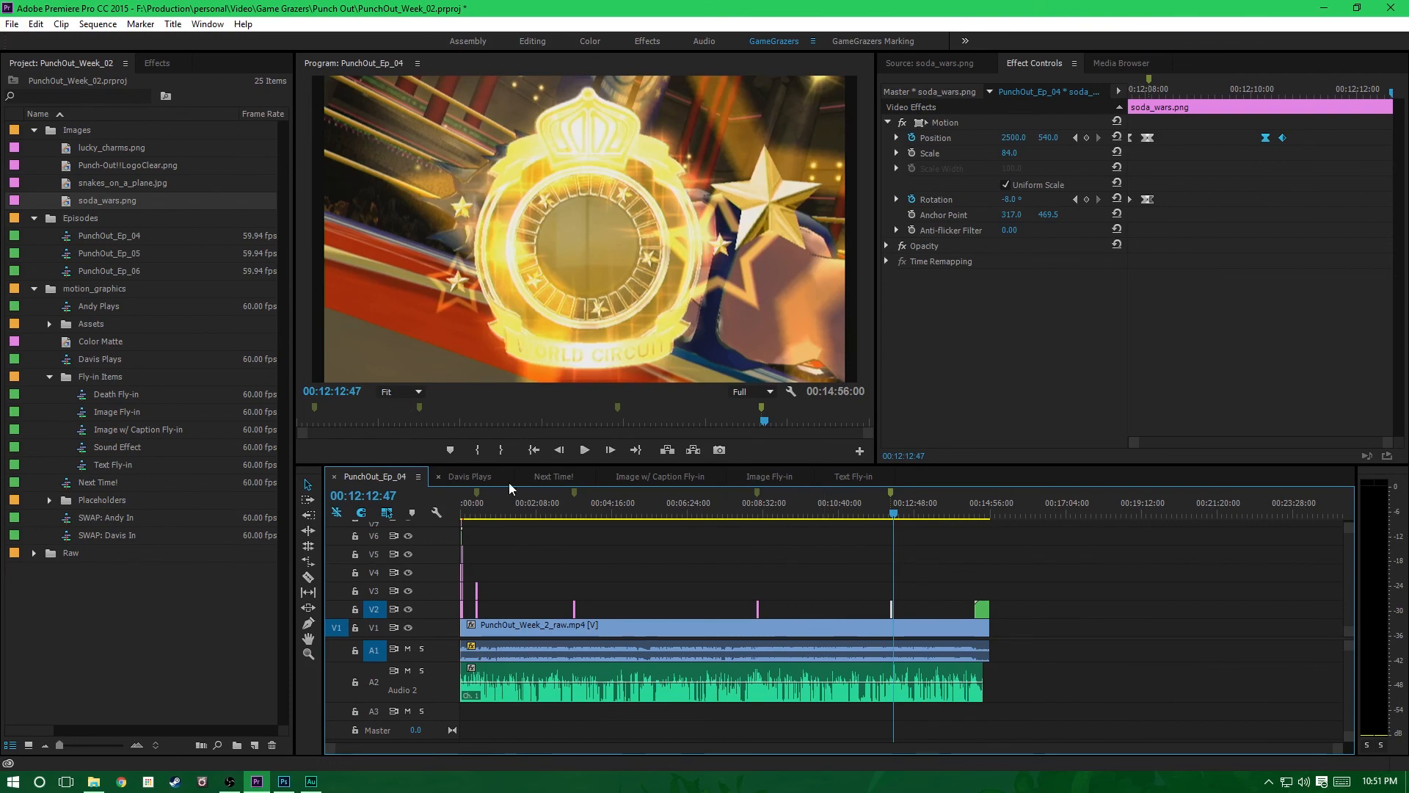
click(493, 505)
key(Home)
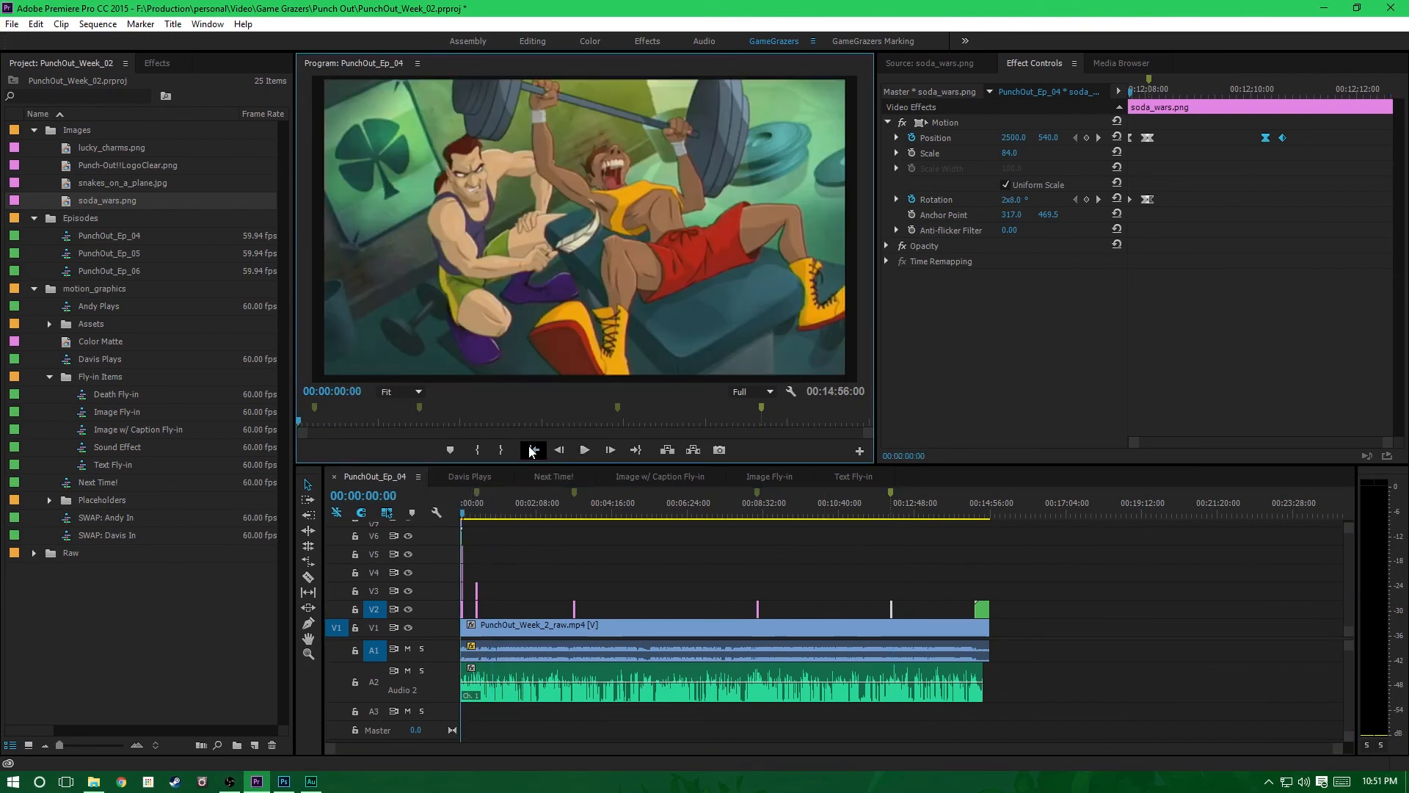
click(585, 450)
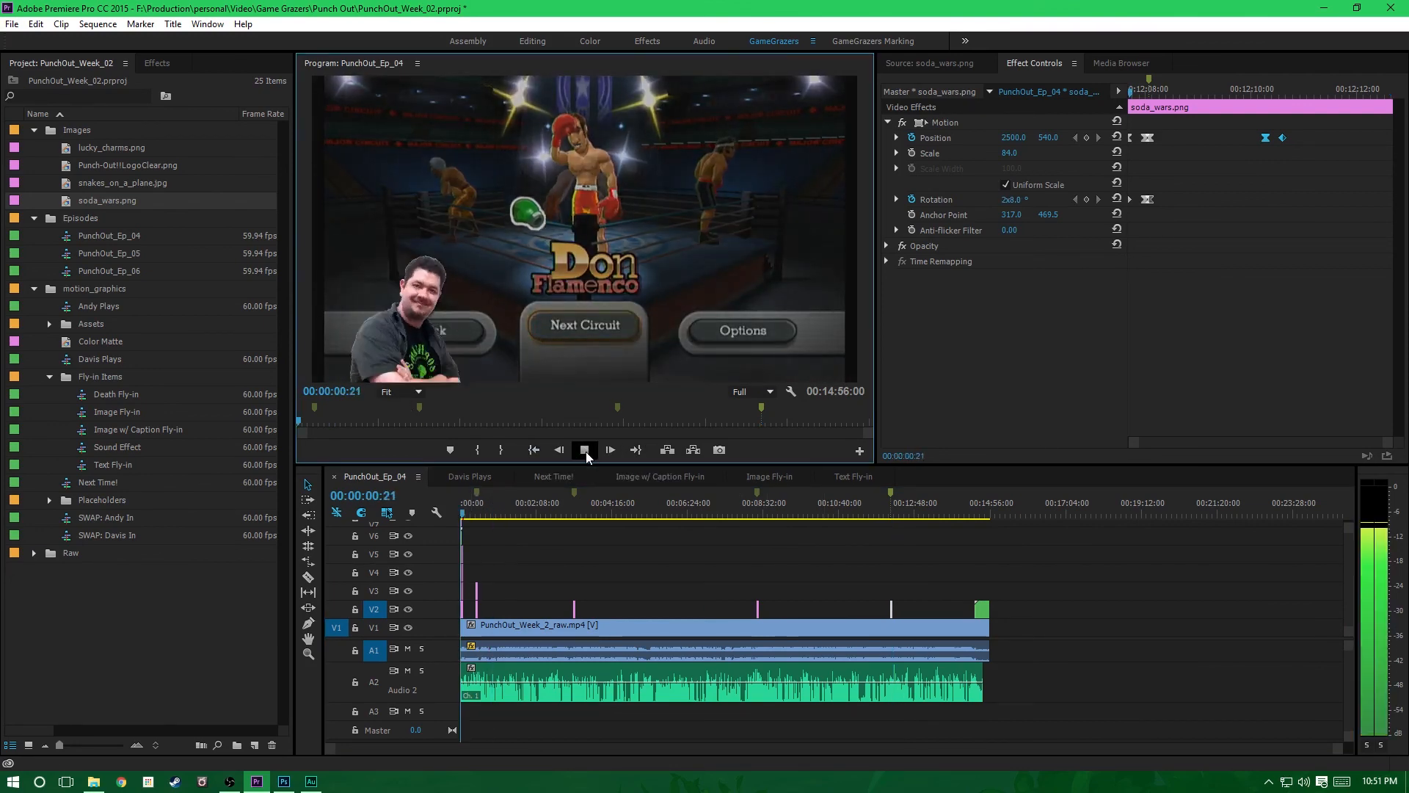
click(586, 454)
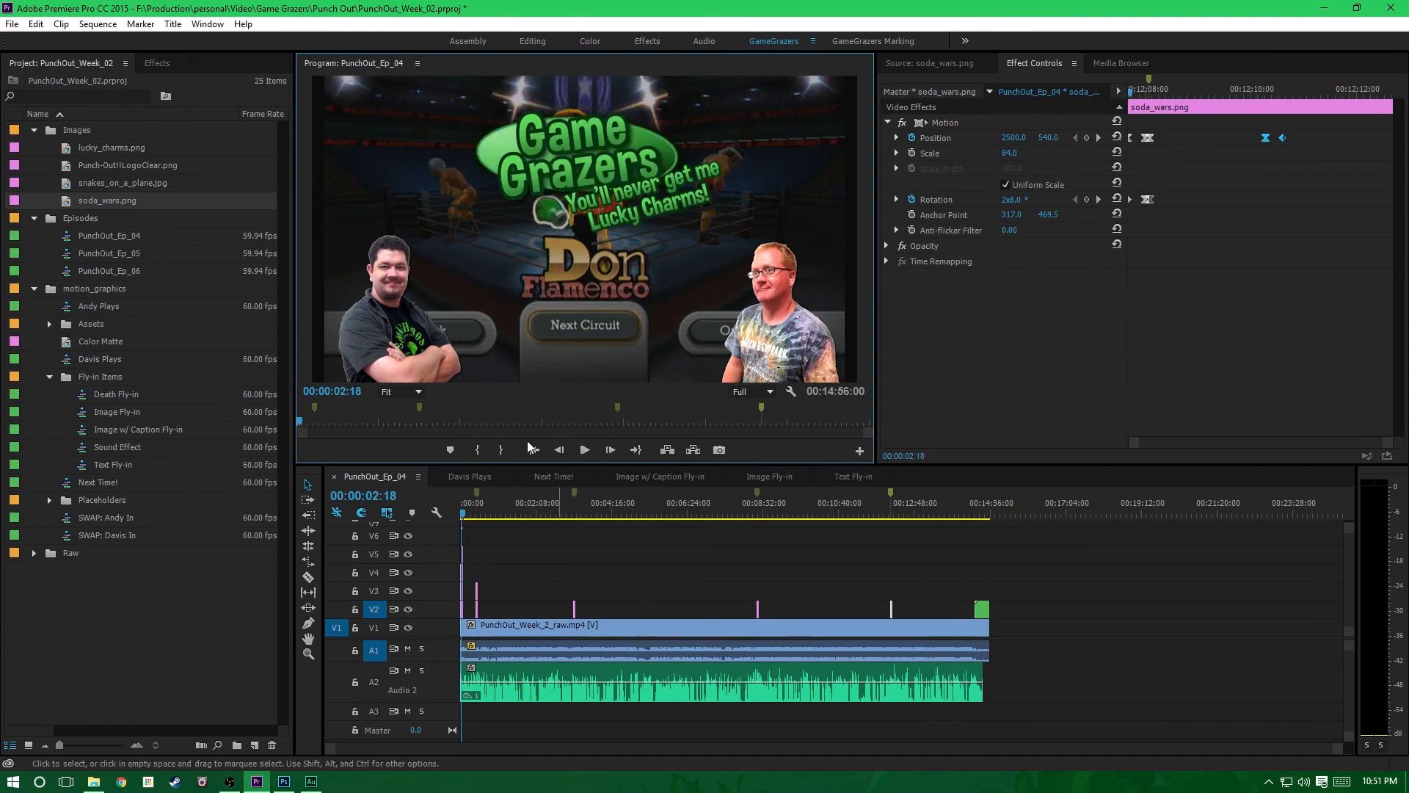
click(123, 244)
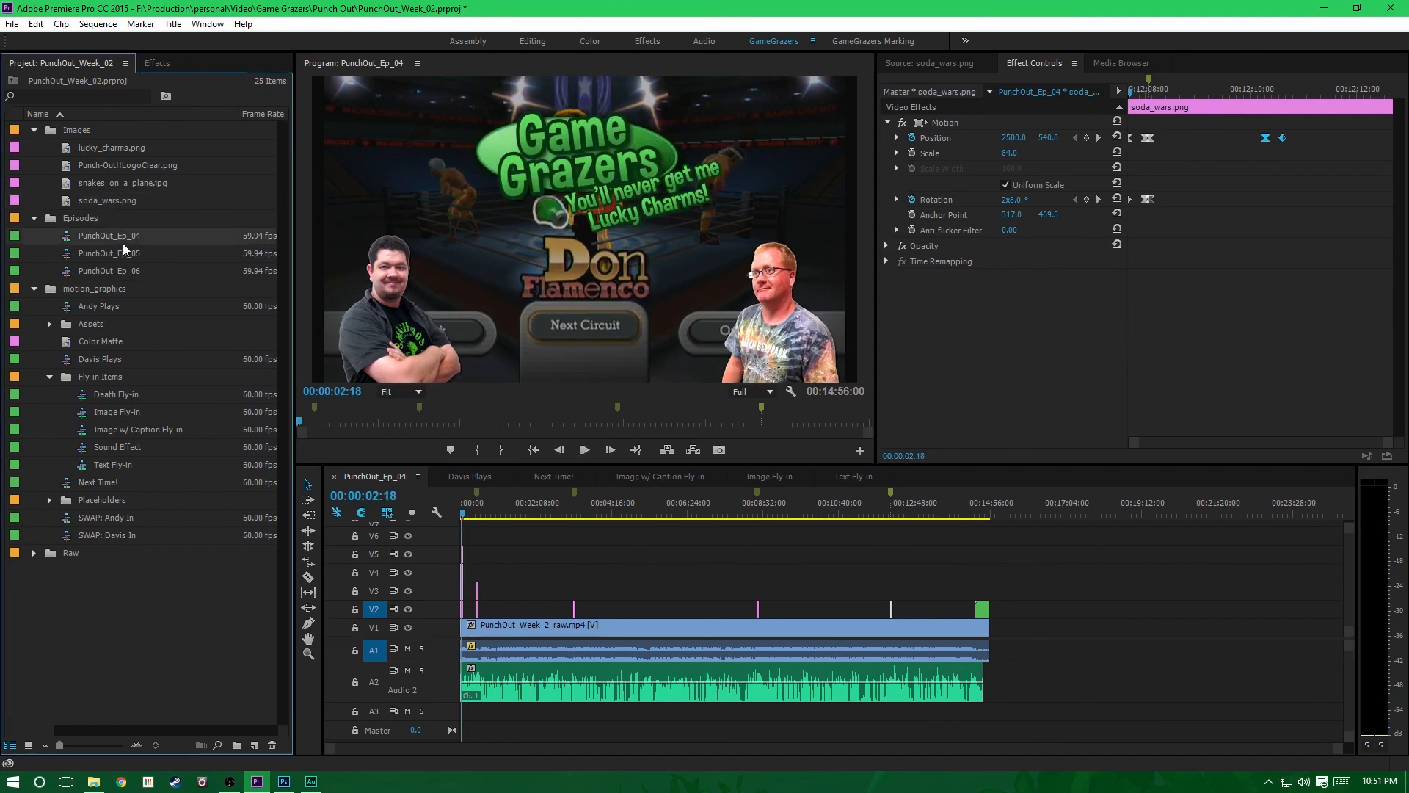
right_click(126, 240)
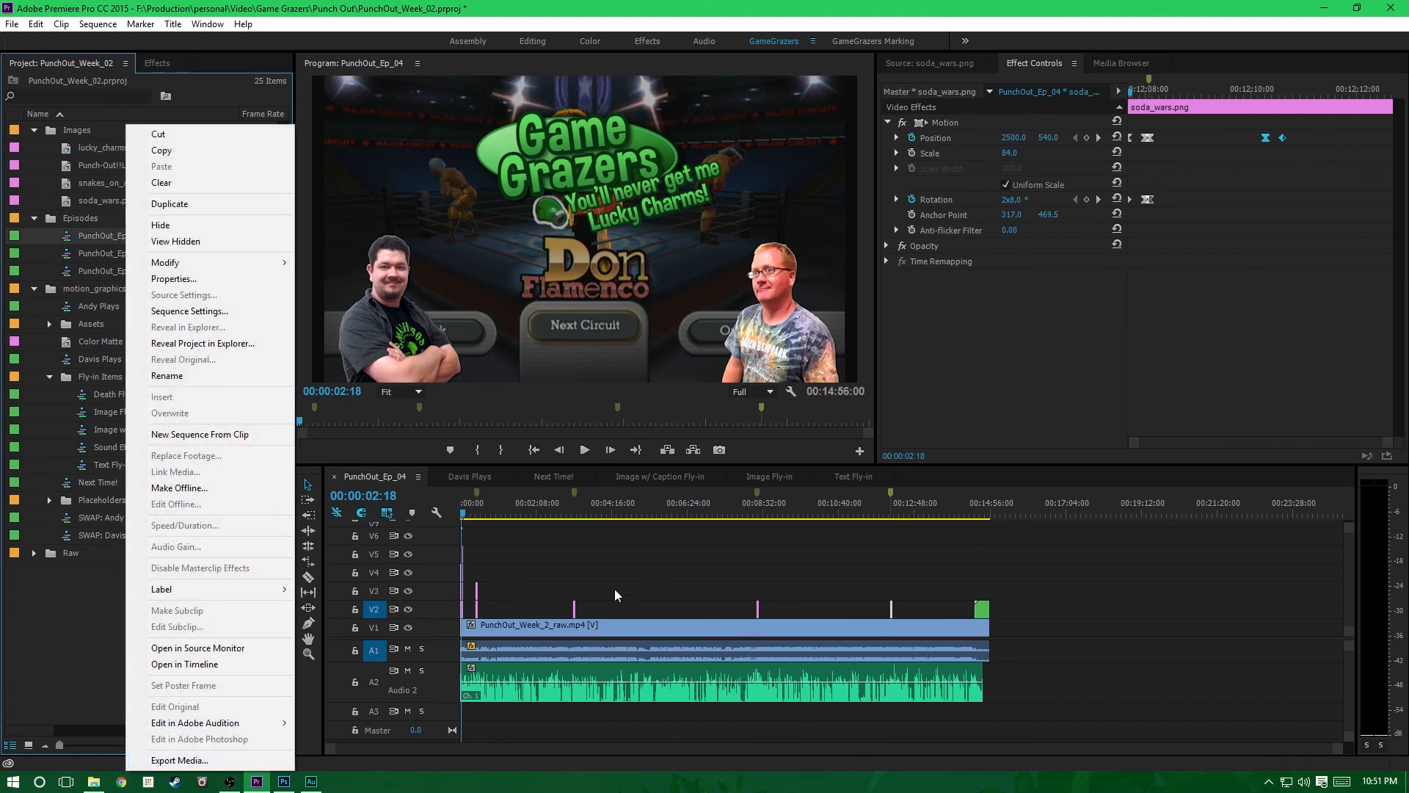
click(716, 592)
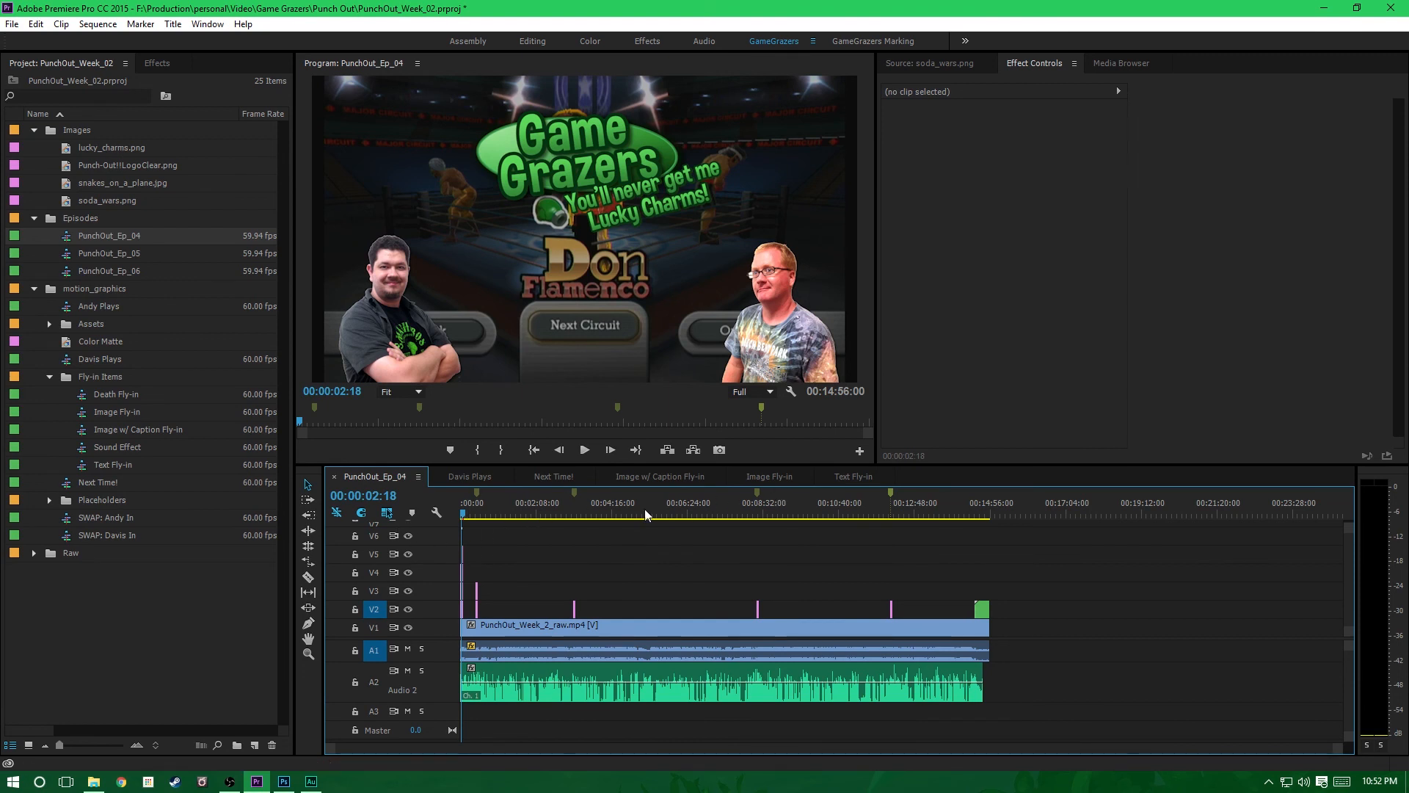
Step: Review the overlays at the 00:03:12:48 and 00:08:22:29 markers and play the start of the outro
click(419, 408)
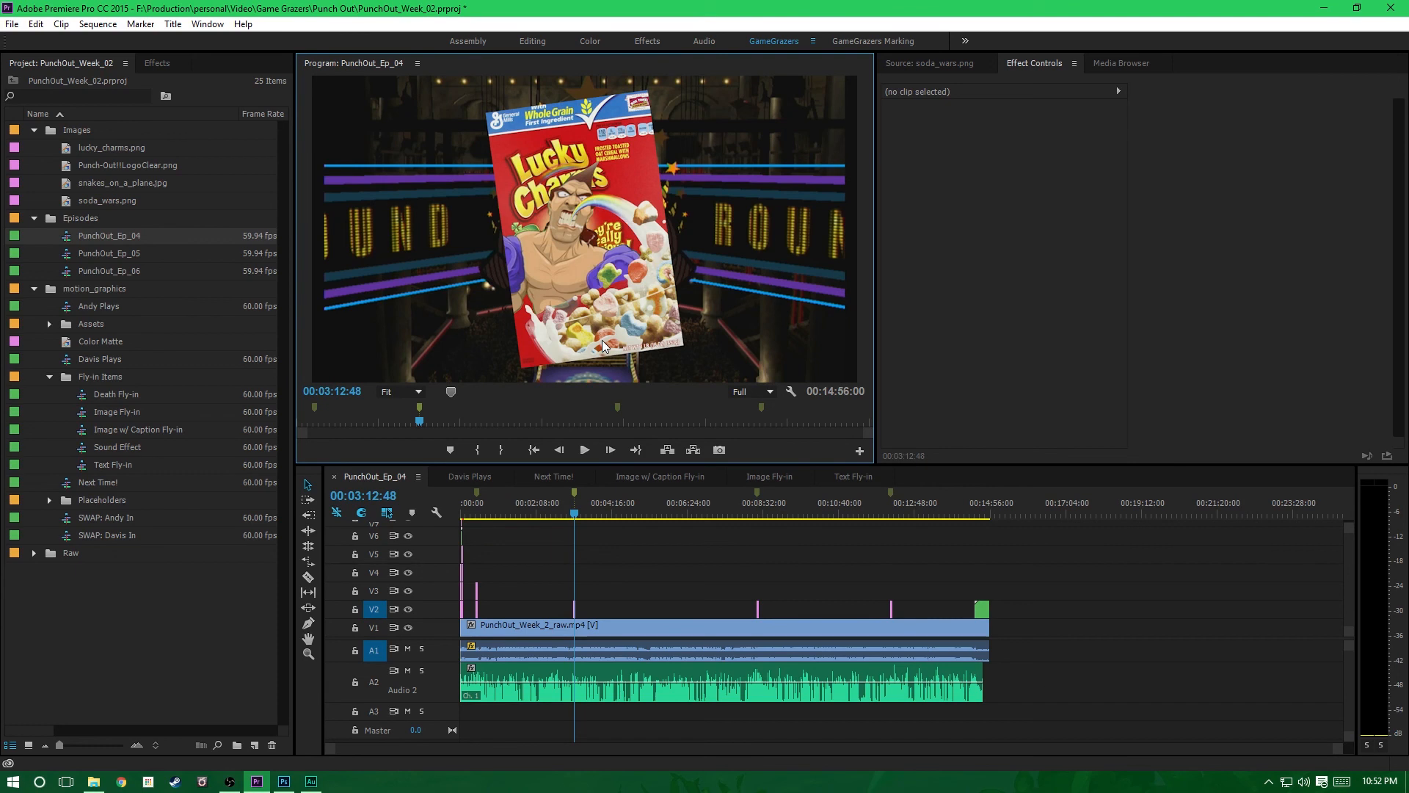
click(619, 409)
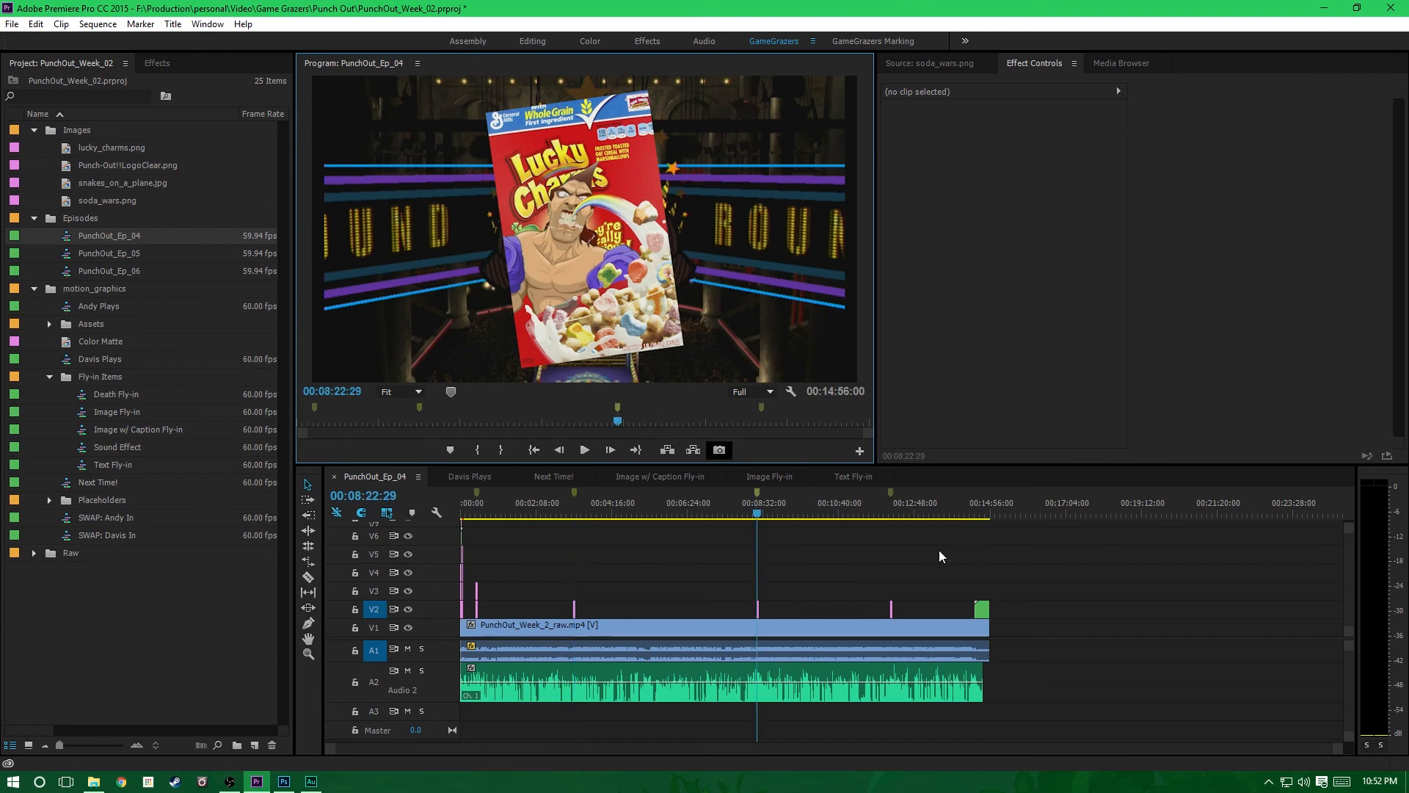
click(975, 511)
click(584, 449)
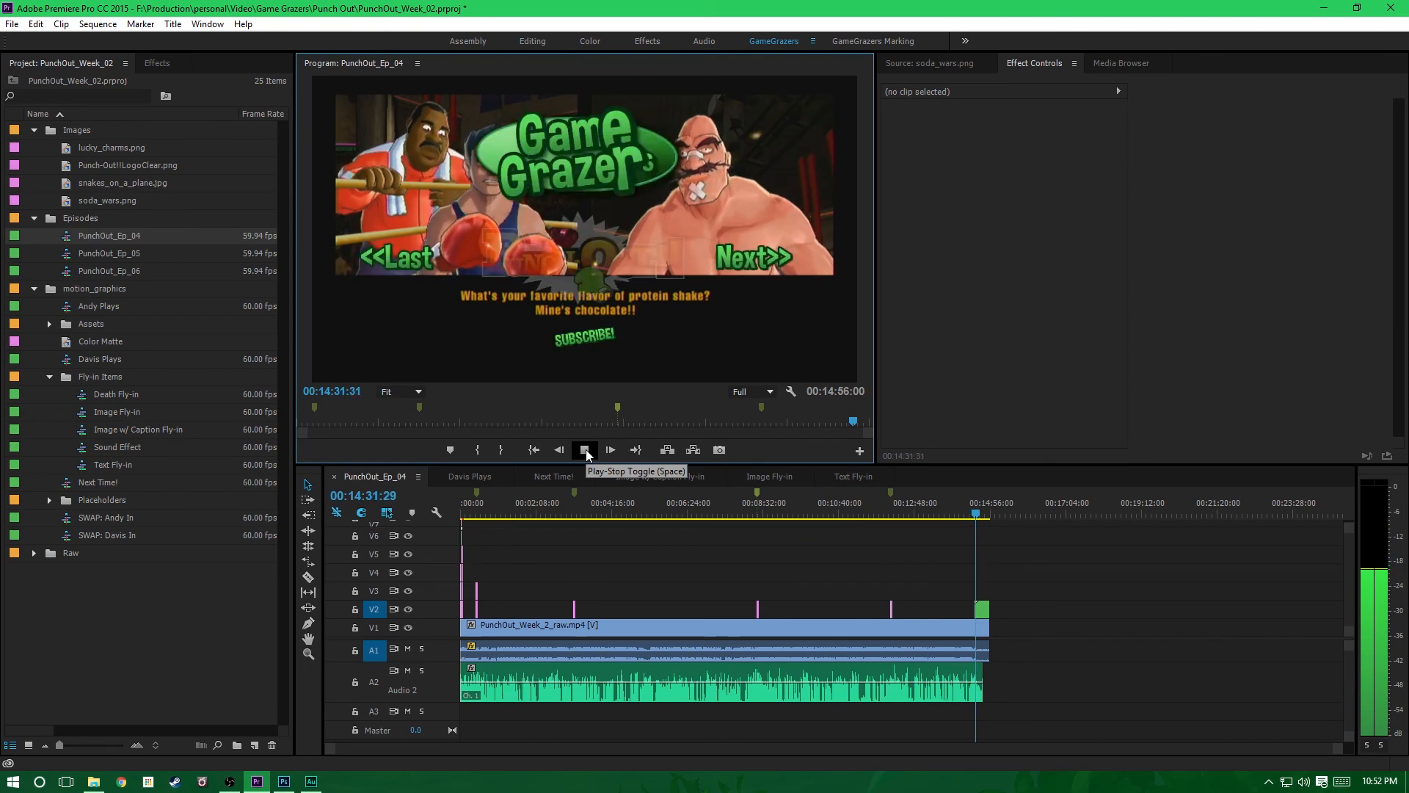
click(585, 449)
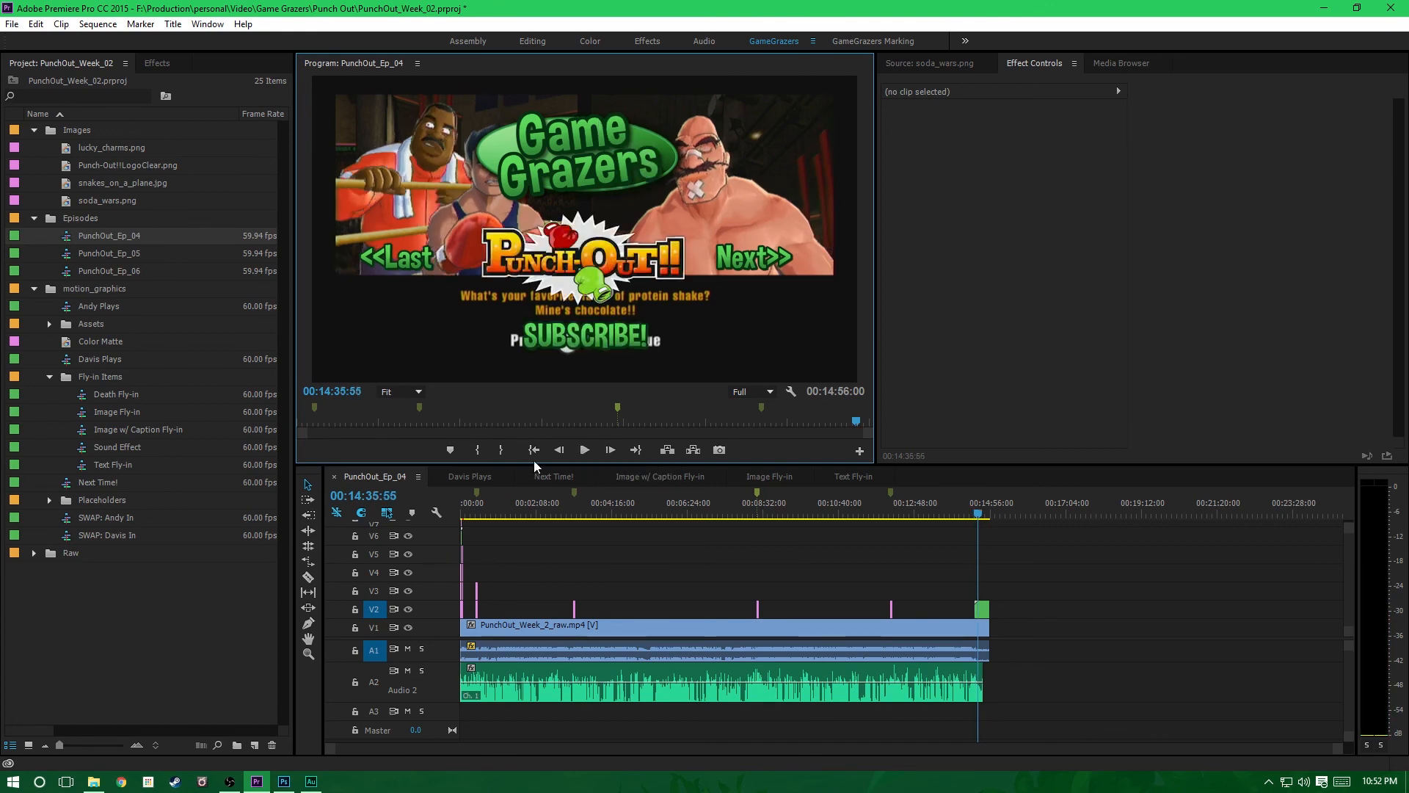